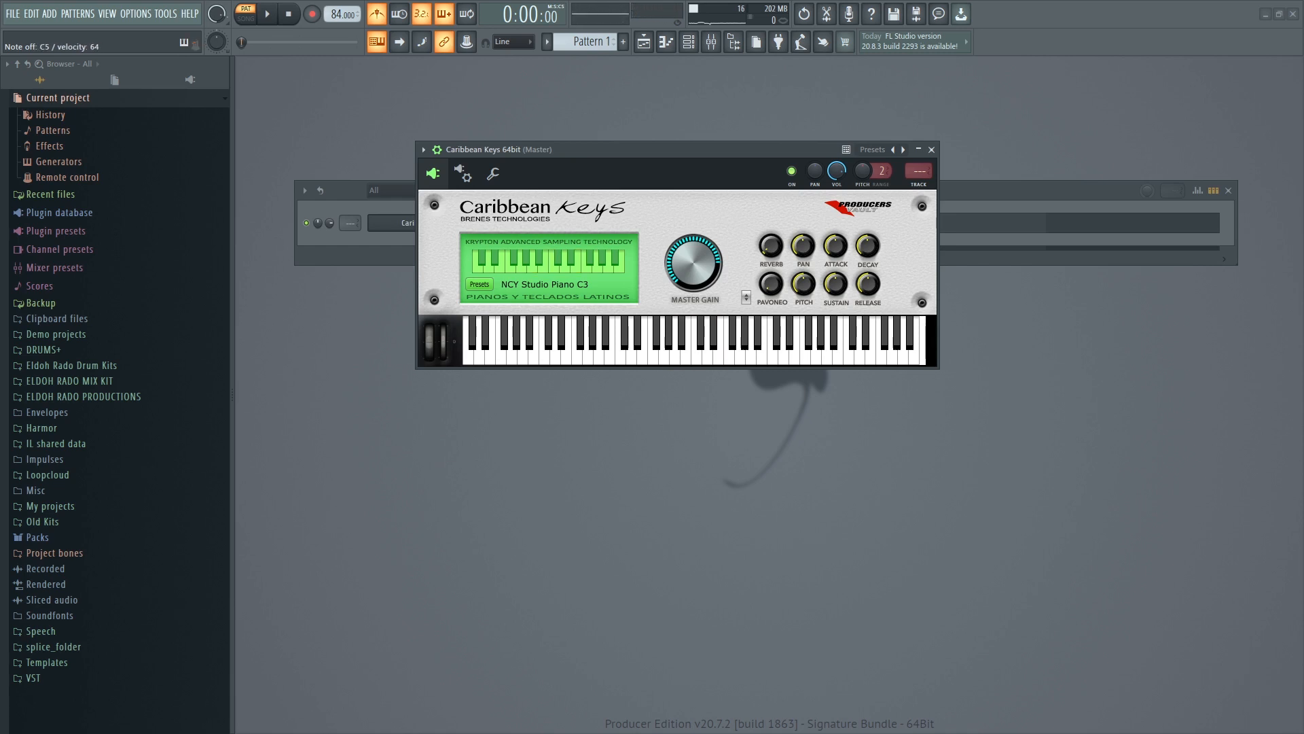
# Set the tempo to 100 BPM and record a chord progression with Caribbean Keys into Pattern 1.
pyautogui.rightClick(333, 22)
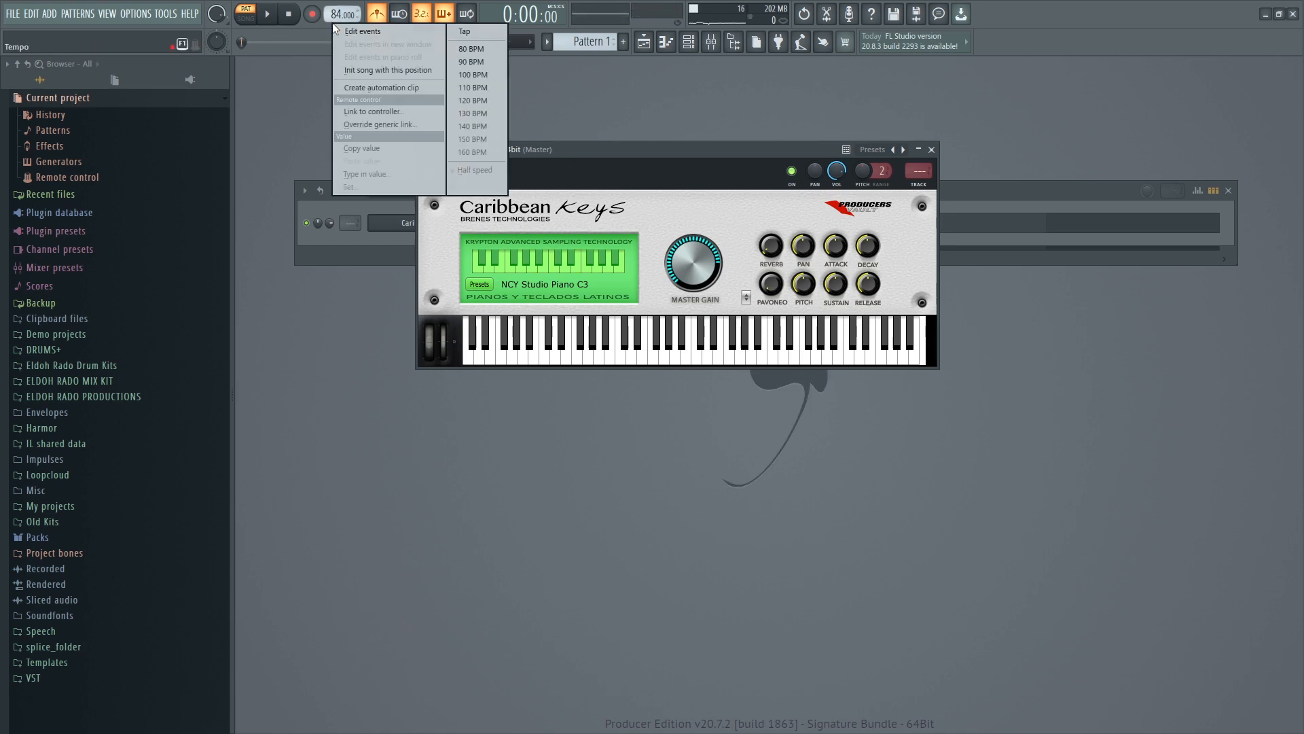
pyautogui.click(477, 75)
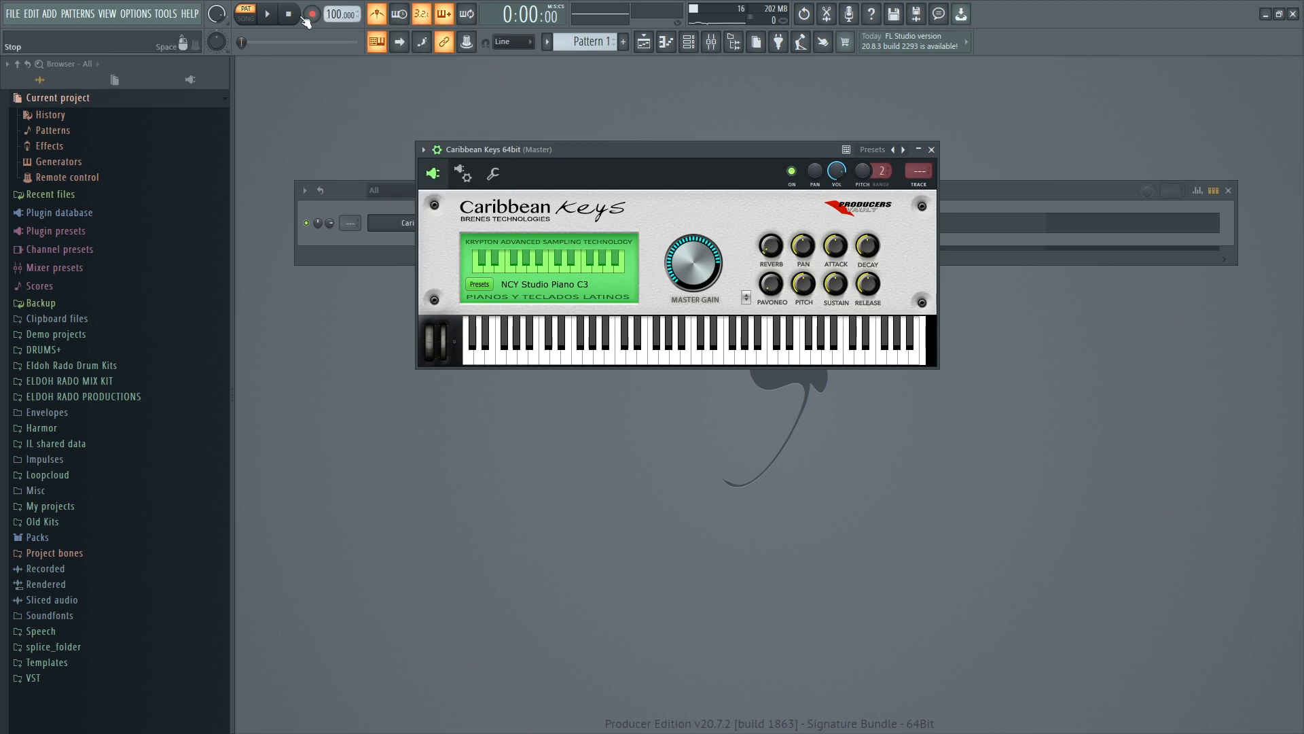
pyautogui.click(309, 17)
pyautogui.click(694, 464)
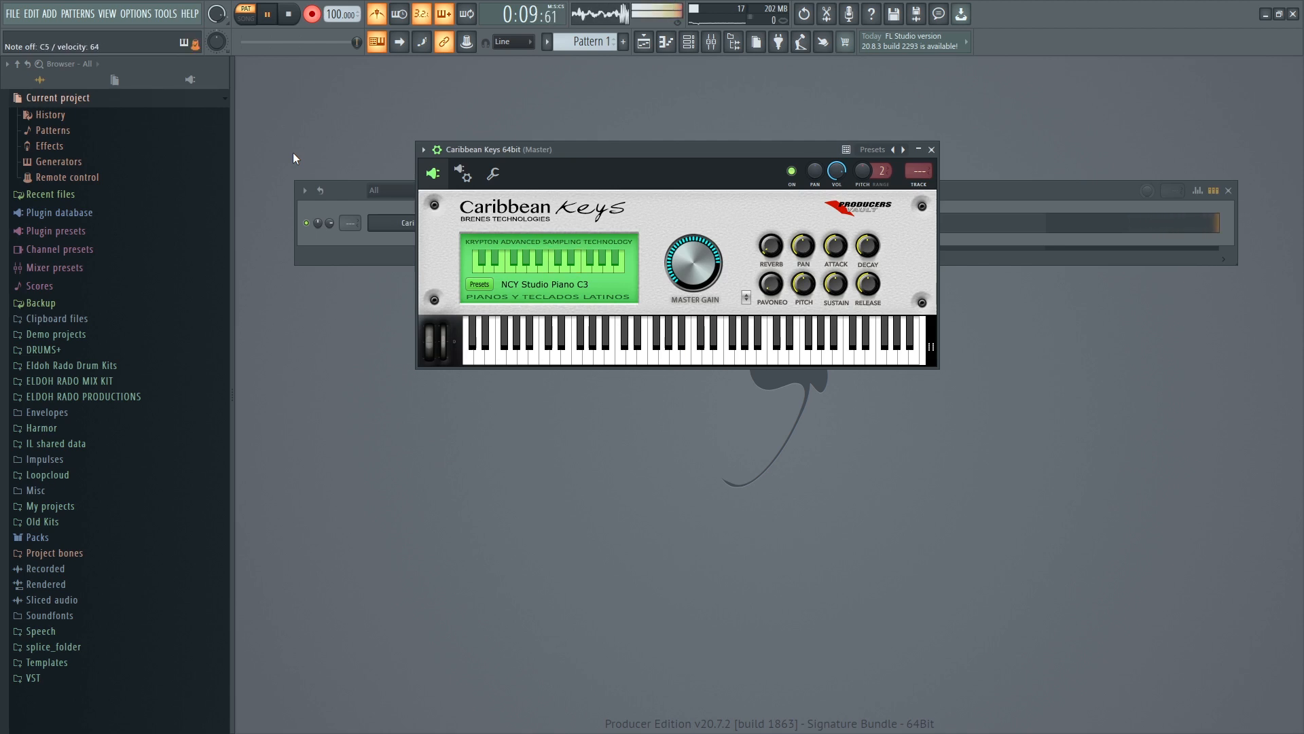
pyautogui.press('space')
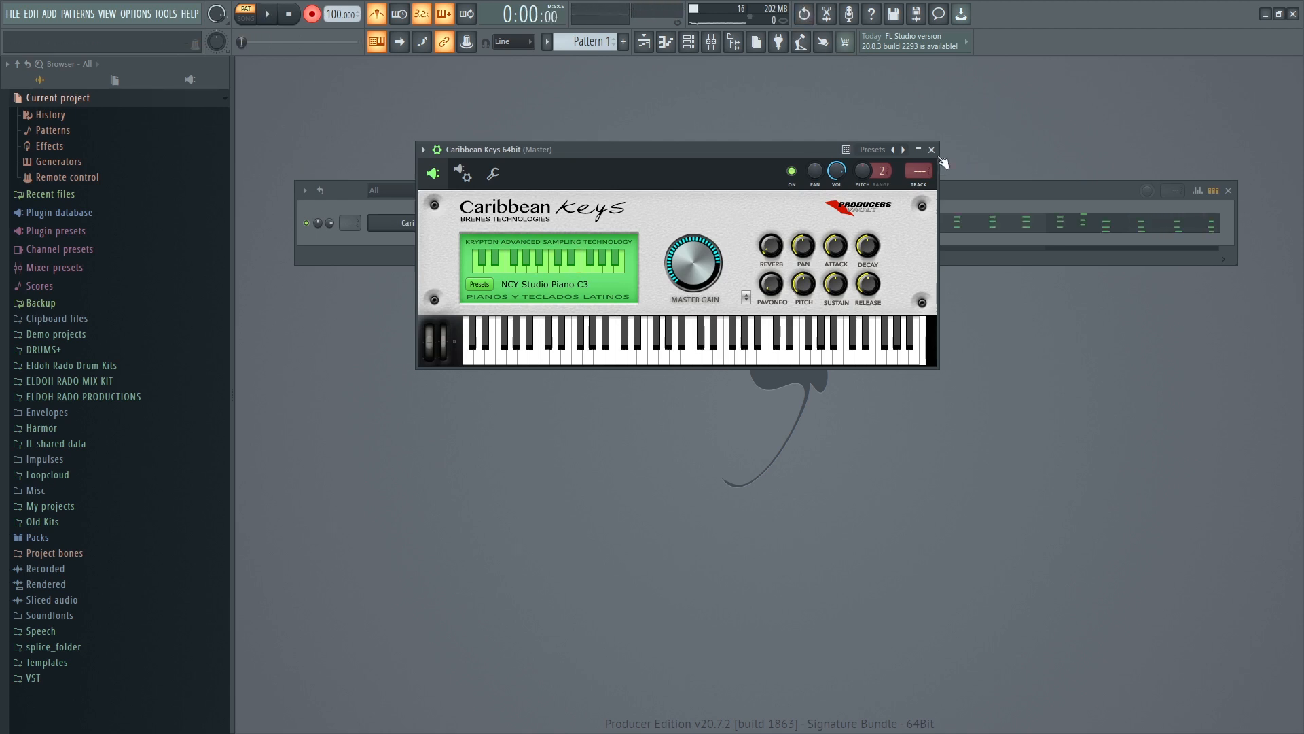
# In the Caribbean Keys piano roll, delete the two stray long notes and select all the remaining notes.
pyautogui.click(931, 149)
pyautogui.rightClick(435, 224)
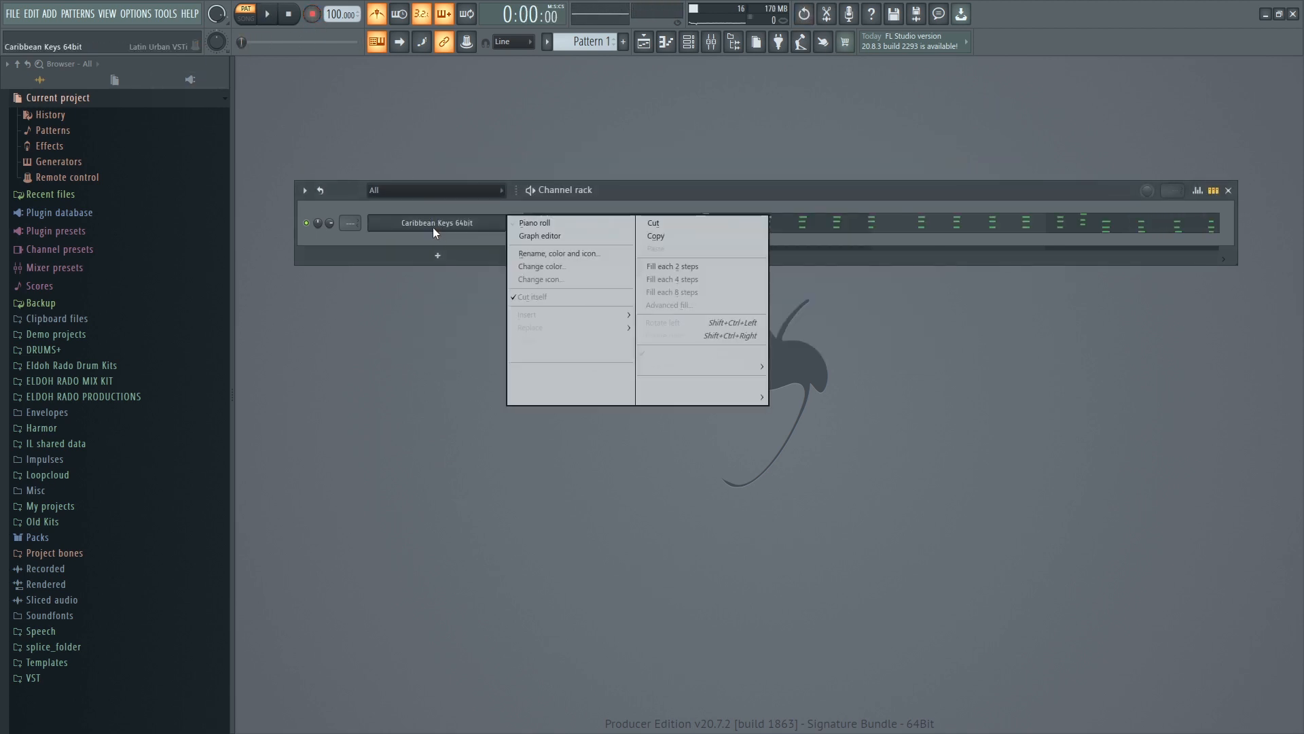
pyautogui.click(543, 222)
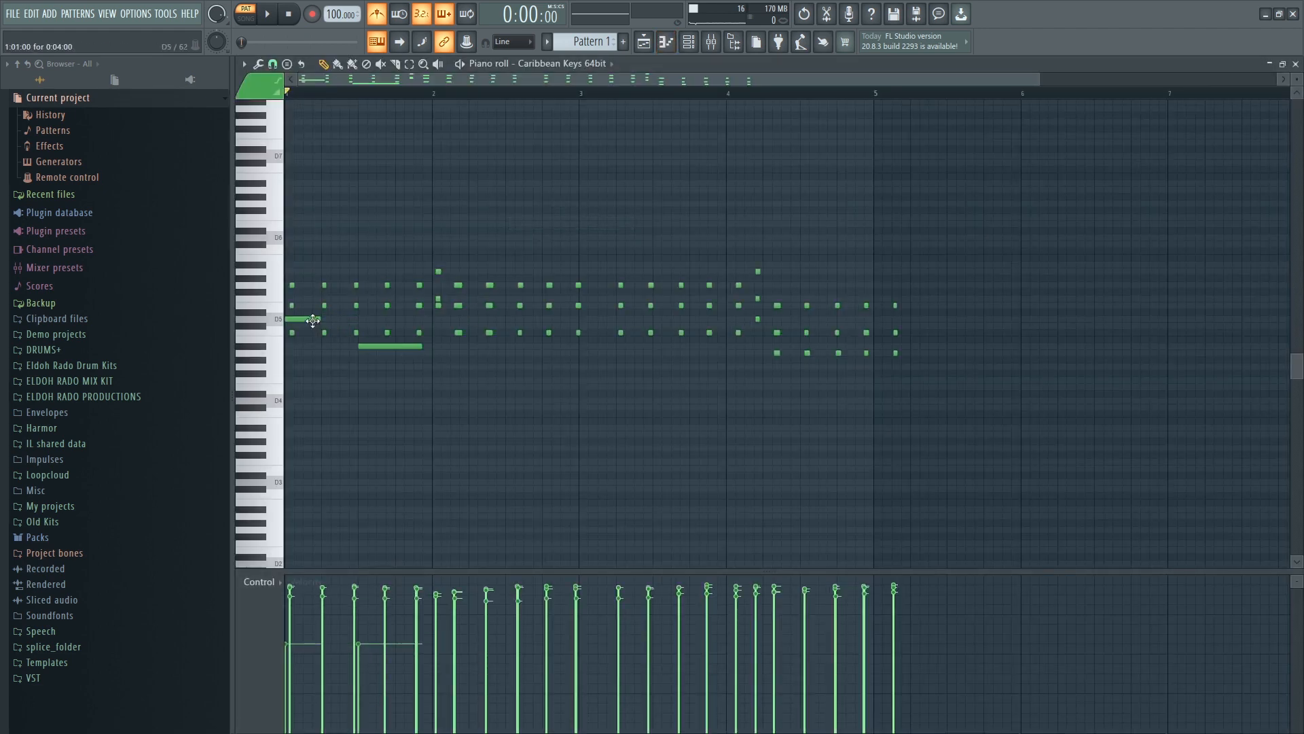
pyautogui.rightClick(392, 347)
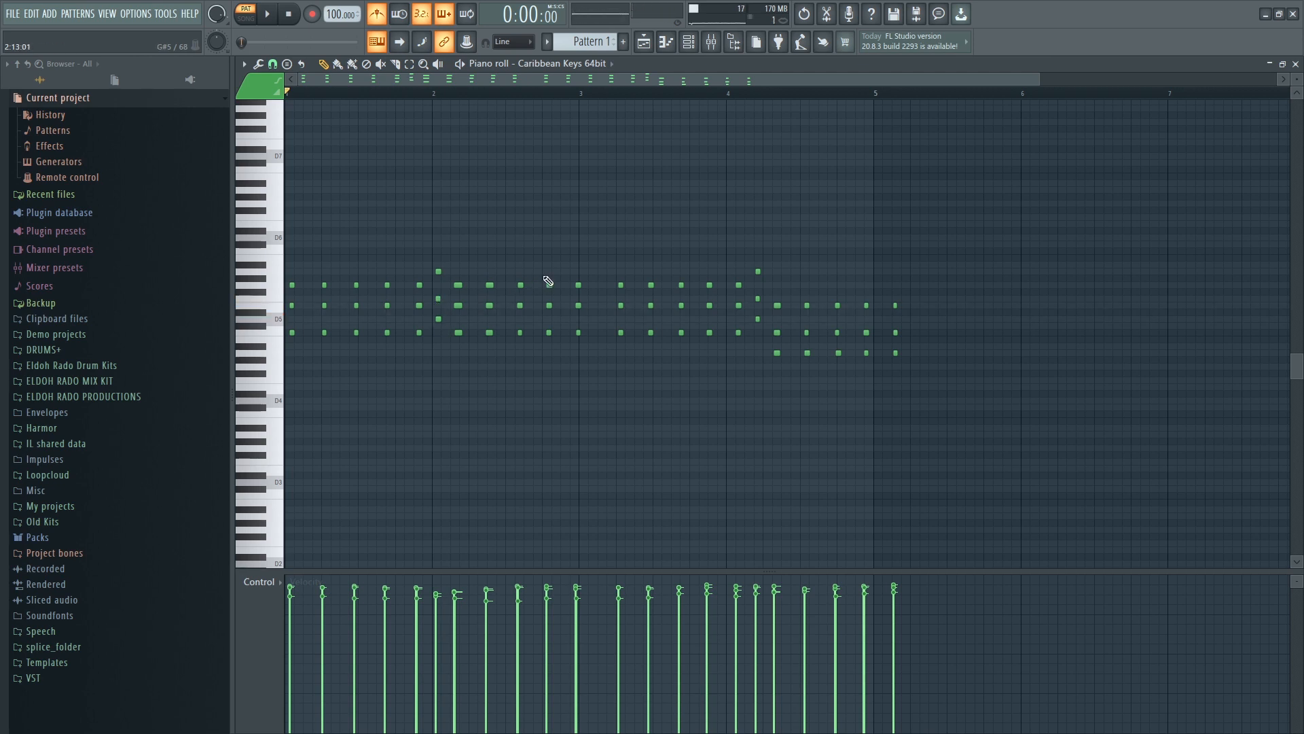
pyautogui.hotkey('ctrl', 'a')
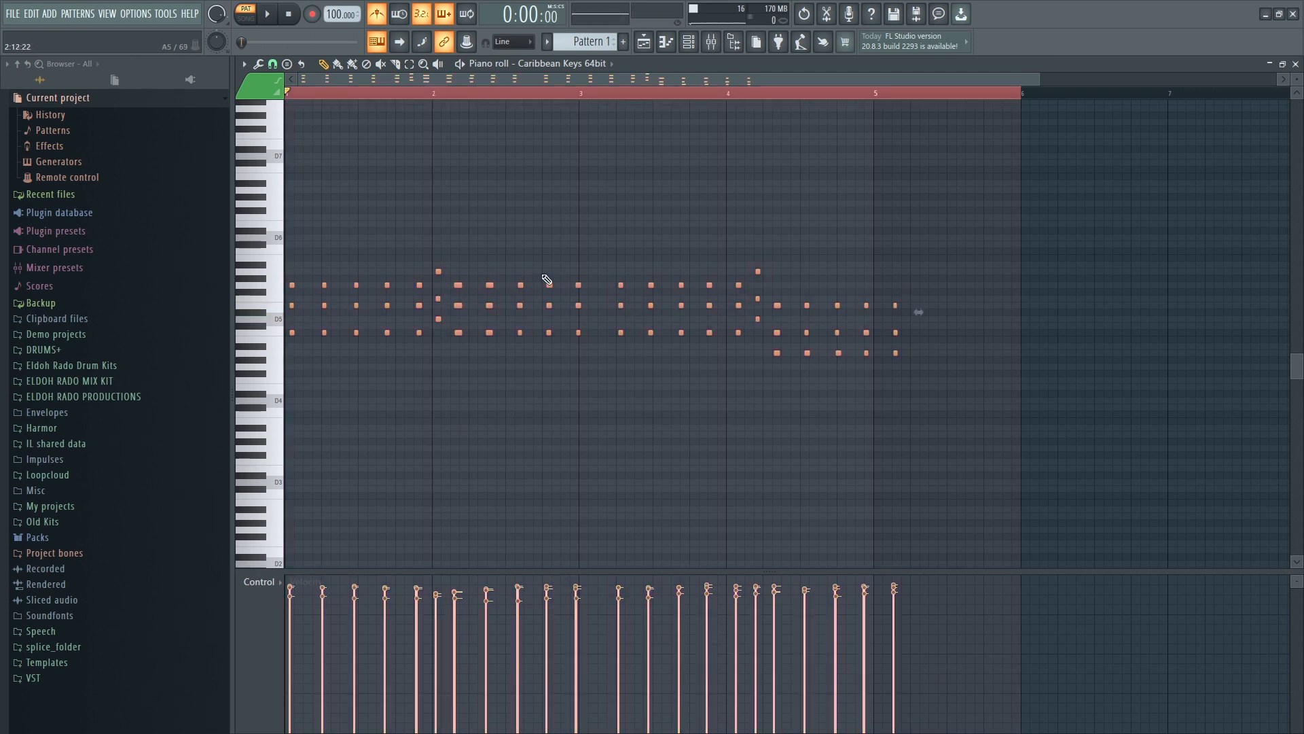
pyautogui.hotkey('alt', 'q')
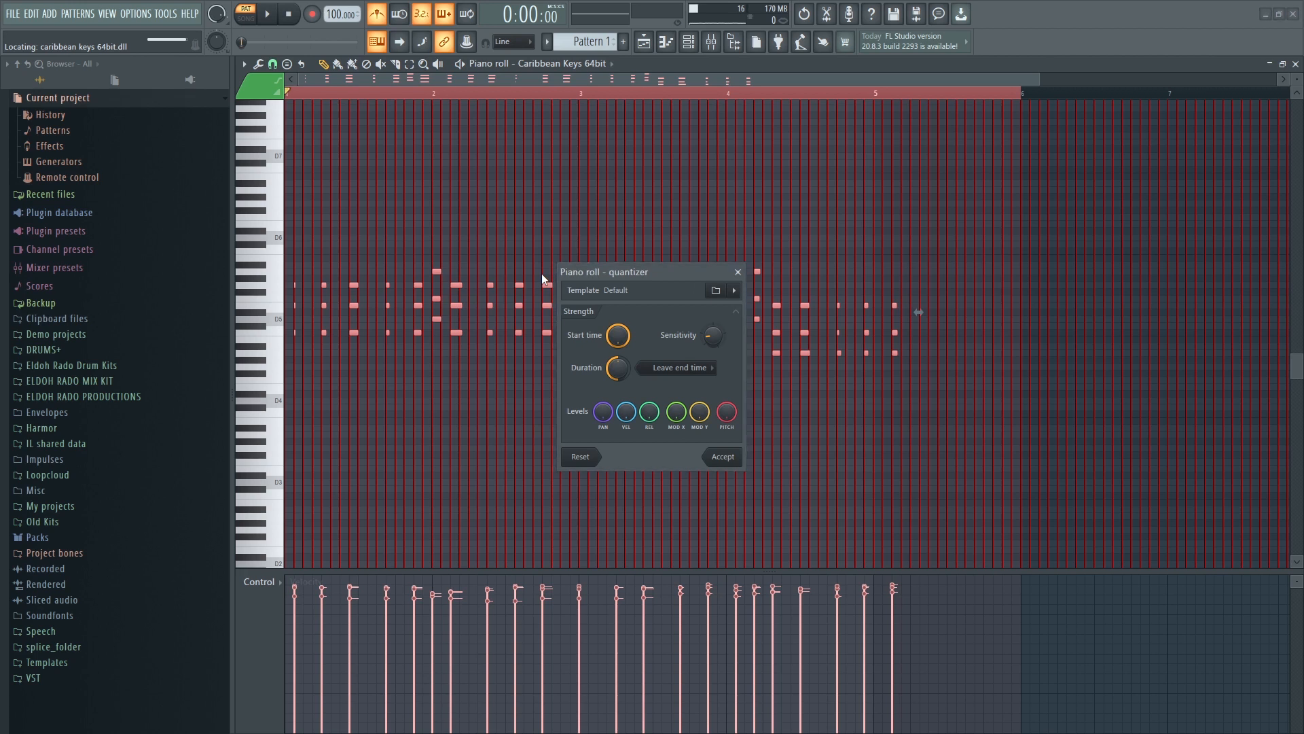
pyautogui.moveTo(619, 342)
pyautogui.mouseDown()
pyautogui.moveTo(620, 367)
pyautogui.moveTo(626, 345)
pyautogui.mouseUp()
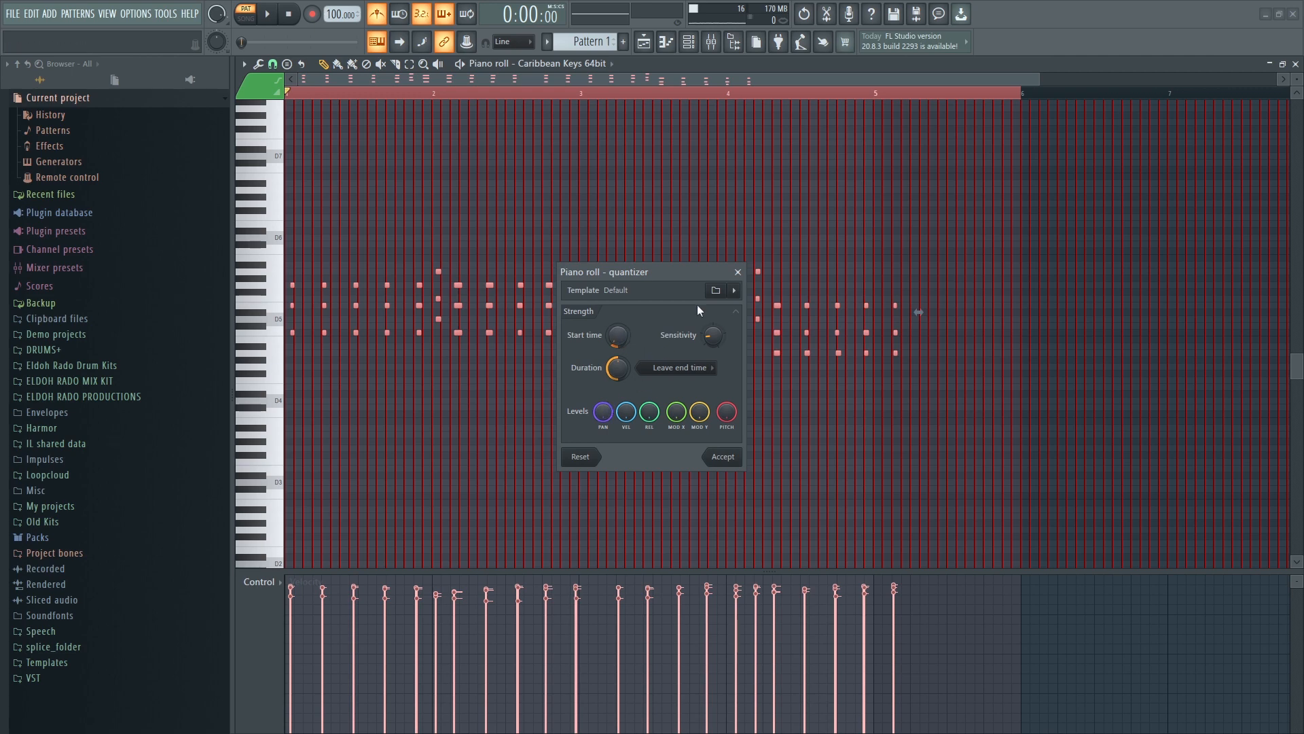
pyautogui.click(738, 272)
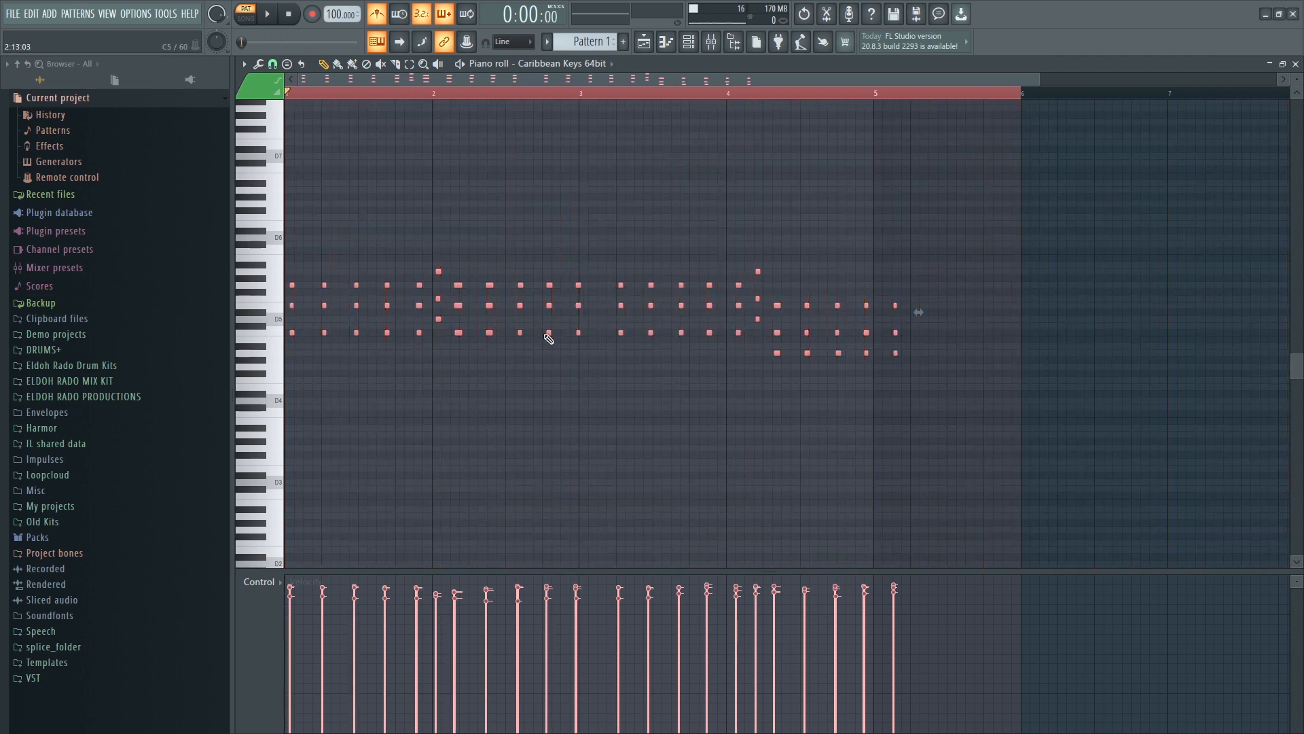
# Quantize the selected notes with the Default template and shift them earlier so the first chord starts at bar 1.
pyautogui.hotkey('alt', 'q')
pyautogui.click(725, 459)
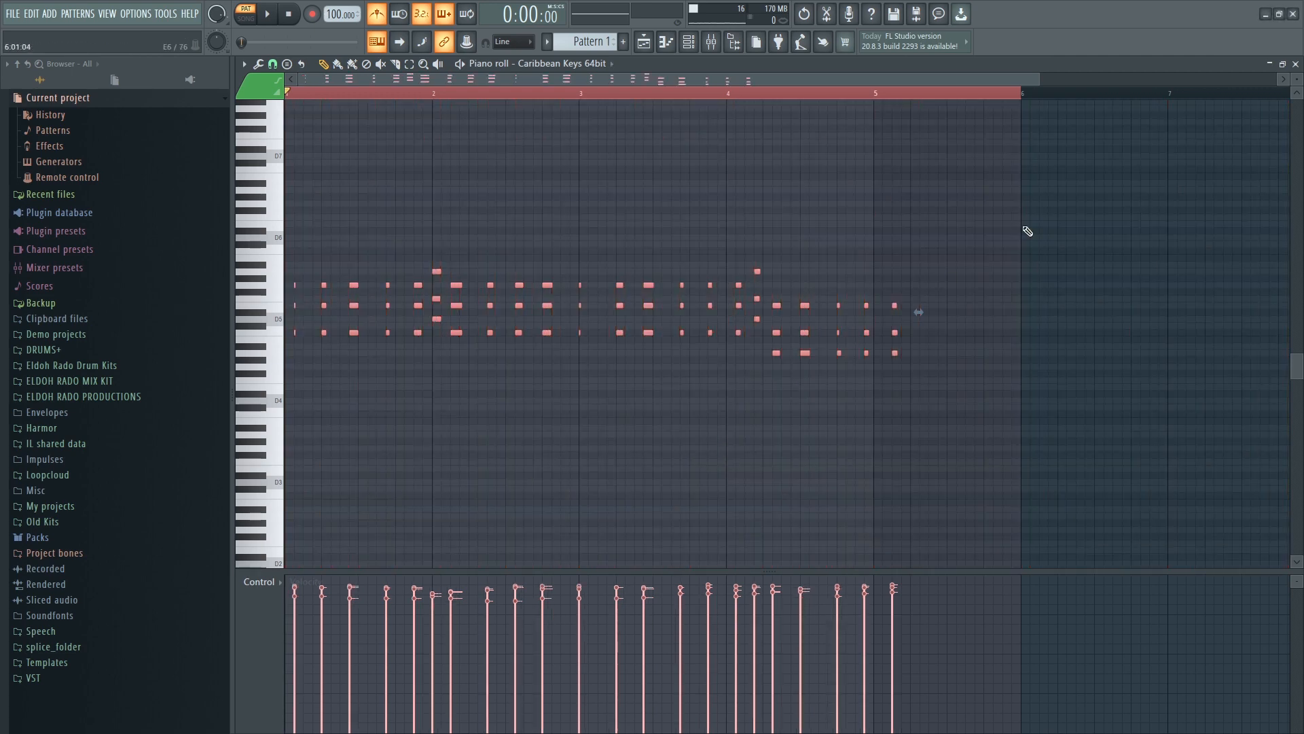
pyautogui.moveTo(1040, 80); pyautogui.dragTo(420, 93)
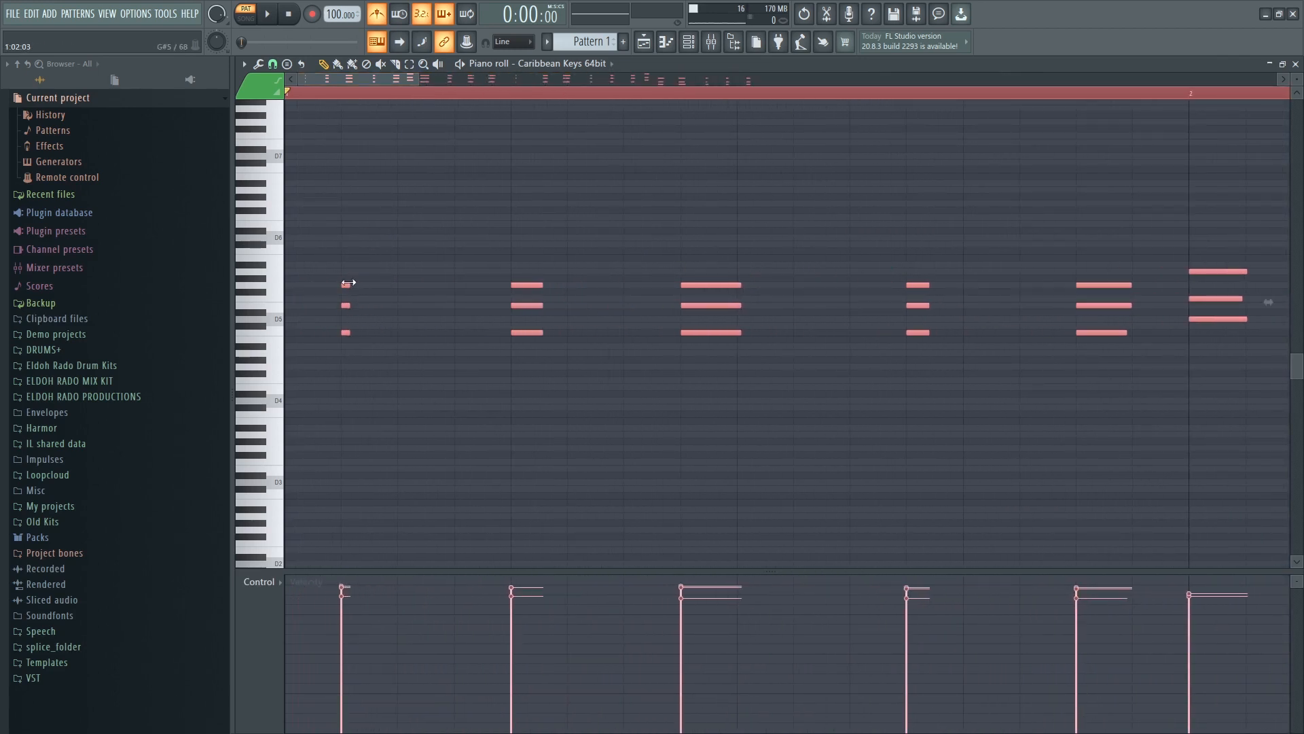
pyautogui.moveTo(345, 284); pyautogui.dragTo(303, 284)
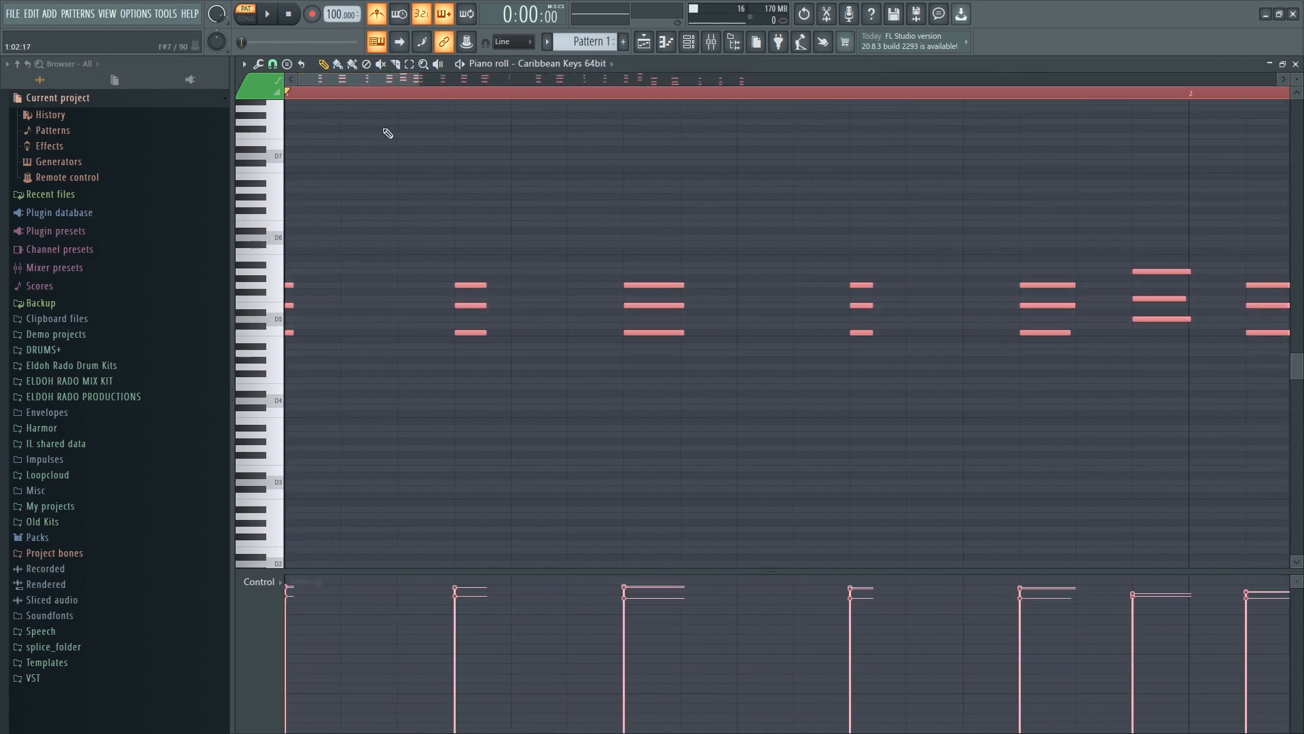
# Play the beginning of the quantized pattern at 100 BPM and again at 94 BPM.
pyautogui.scroll(-3, 411, 96)
pyautogui.press('space')
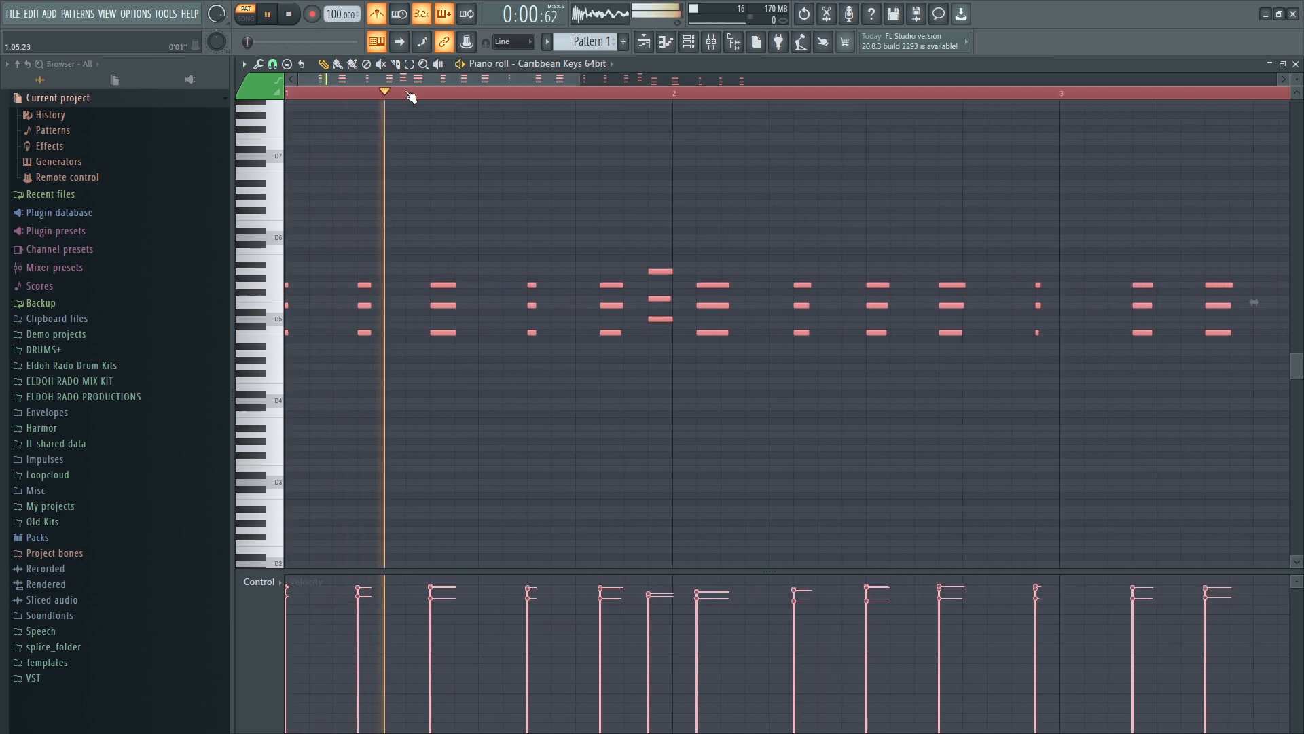
pyautogui.press('space')
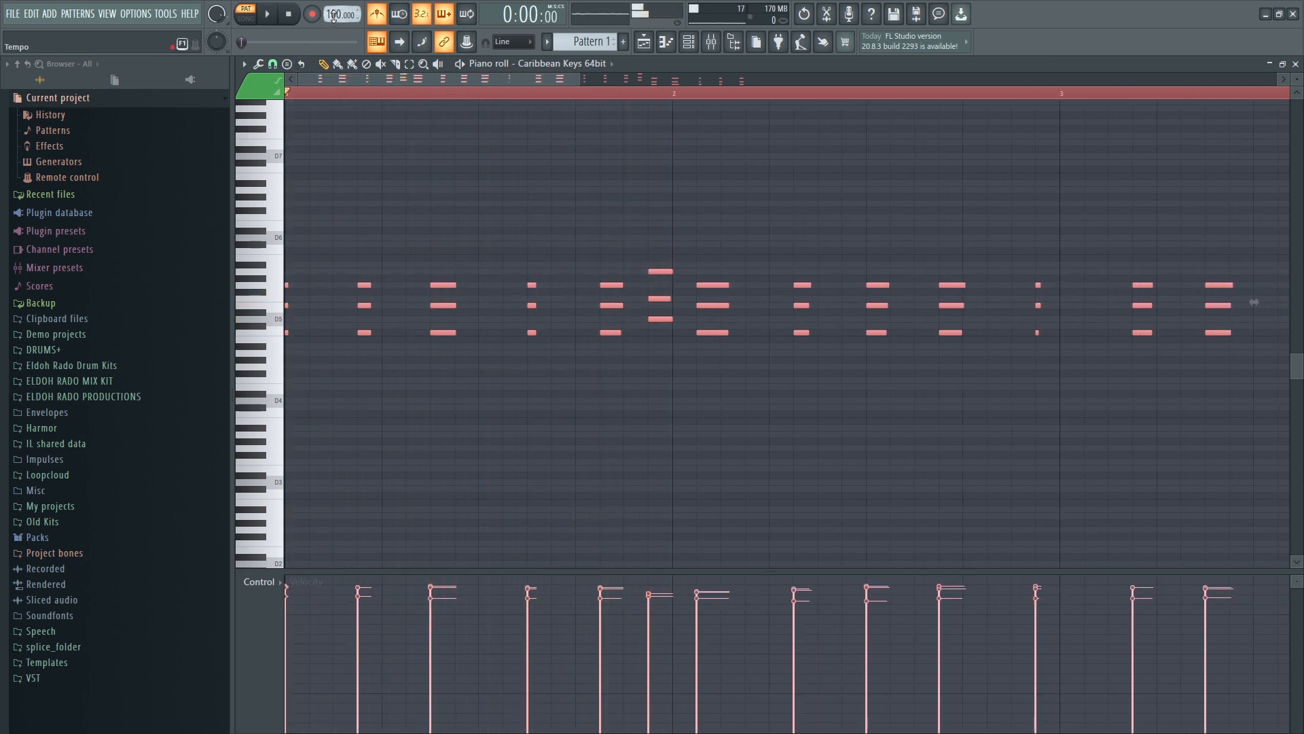
pyautogui.press('space')
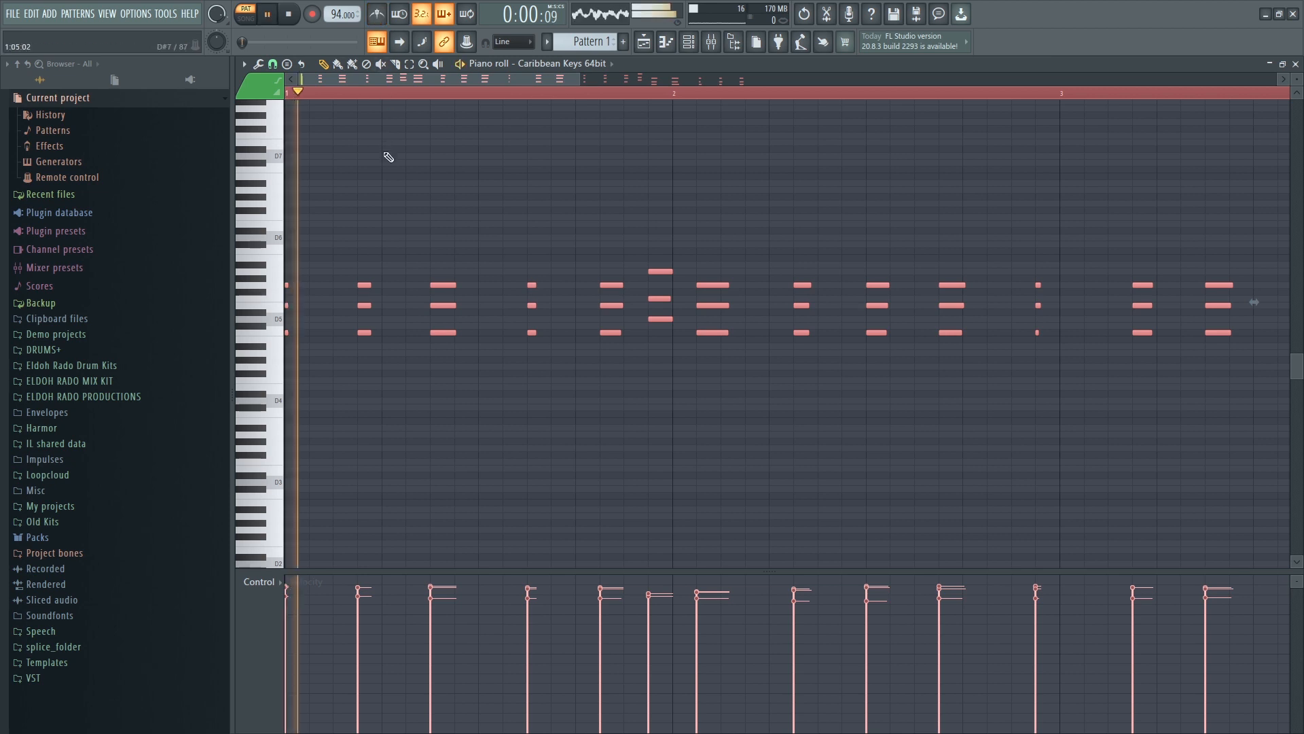
pyautogui.press('space')
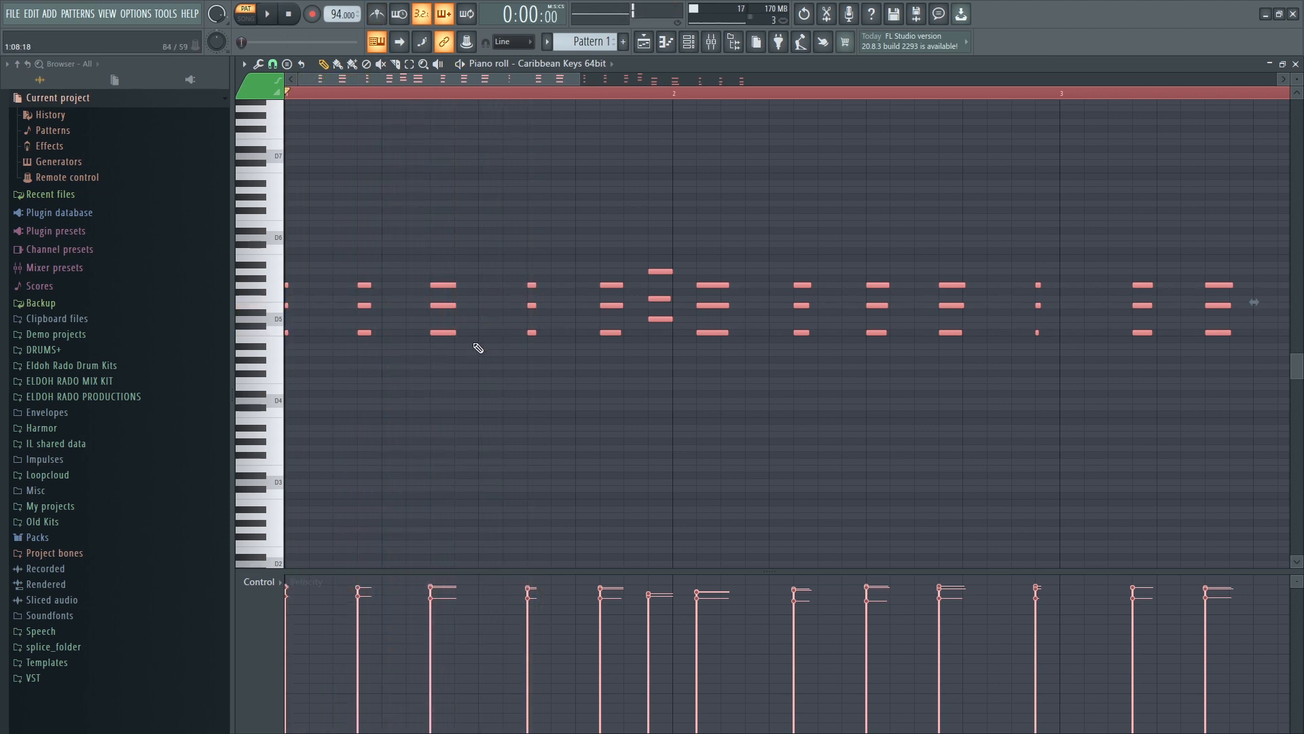
pyautogui.click(287, 65)
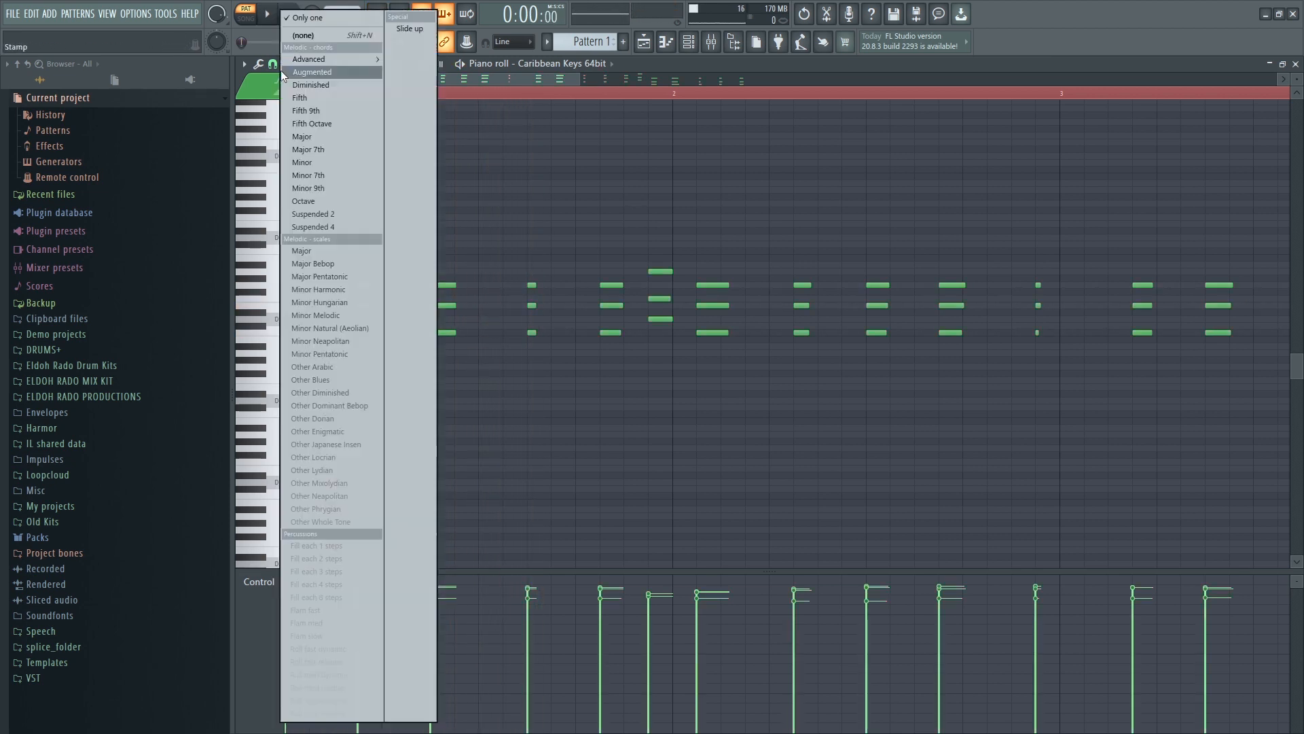
pyautogui.moveTo(299, 59)
pyautogui.click(431, 71)
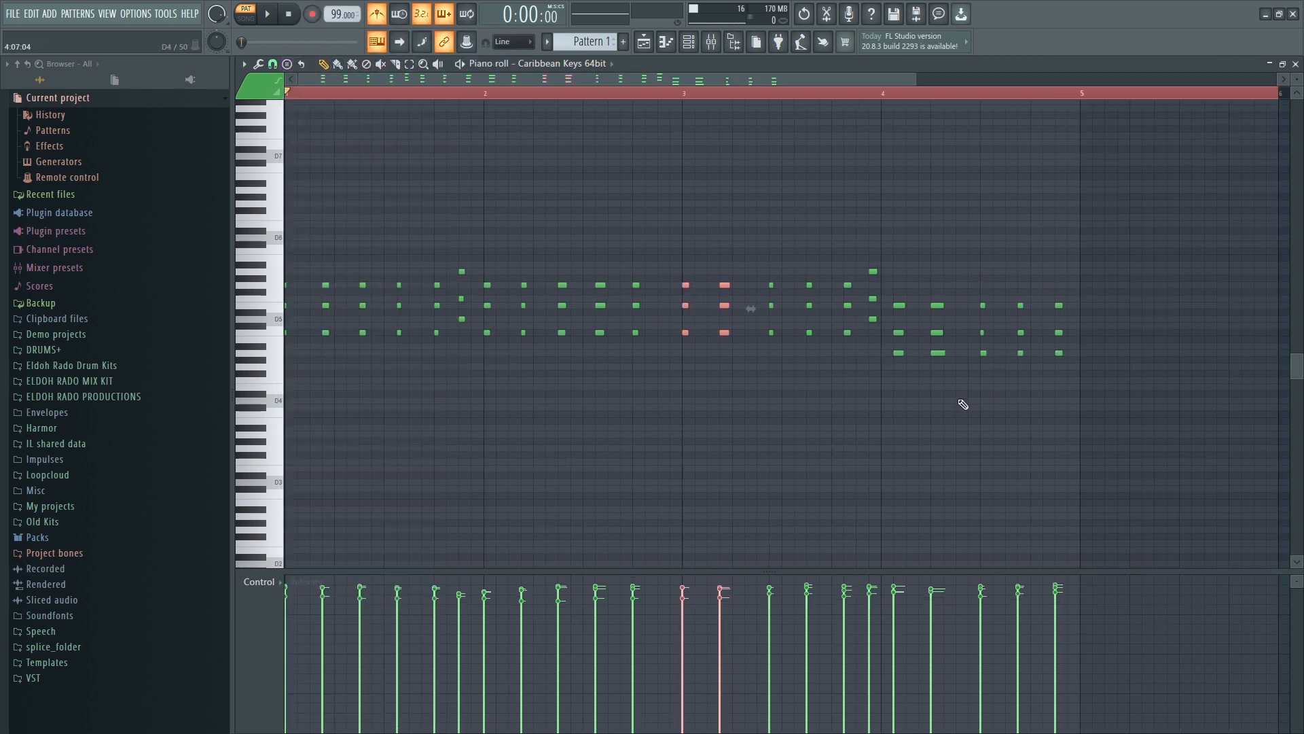
# Shorten the first two chords of bar 4, deselect them and play the pattern to check the timing.
pyautogui.moveTo(959, 403); pyautogui.dragTo(902, 303)
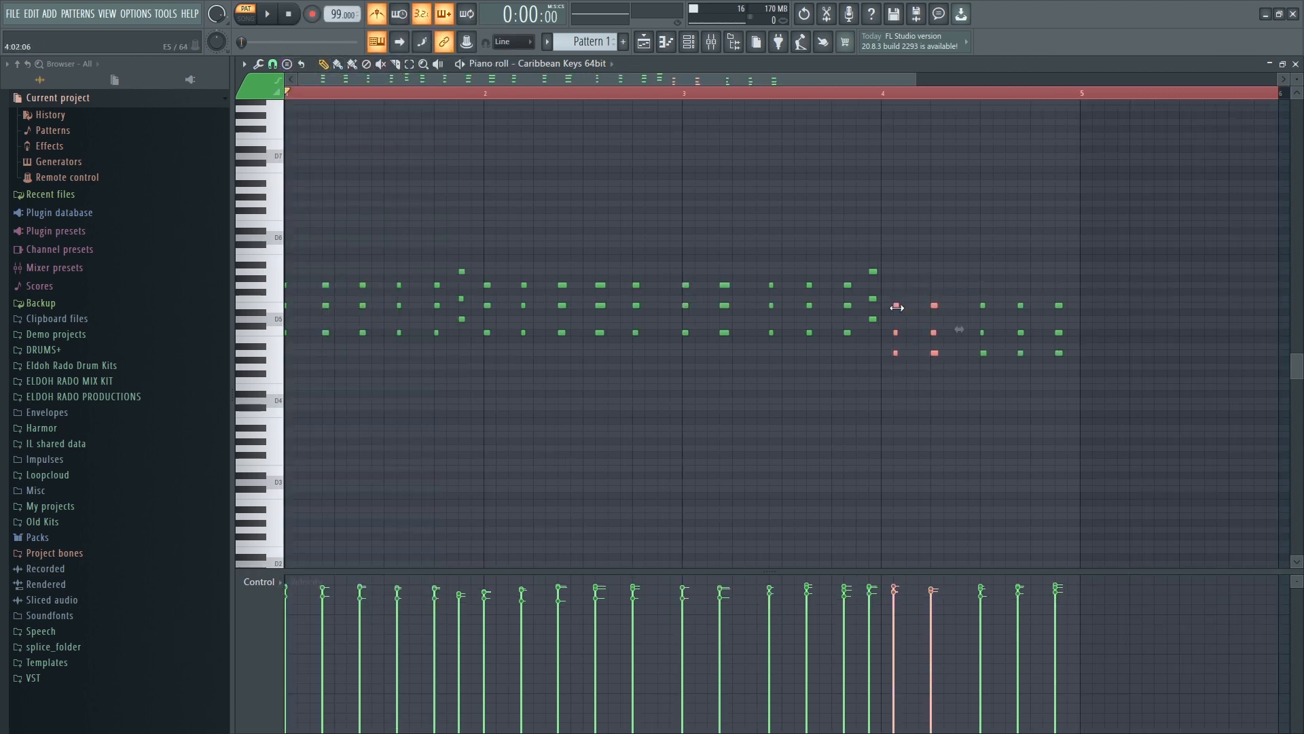
pyautogui.press('space')
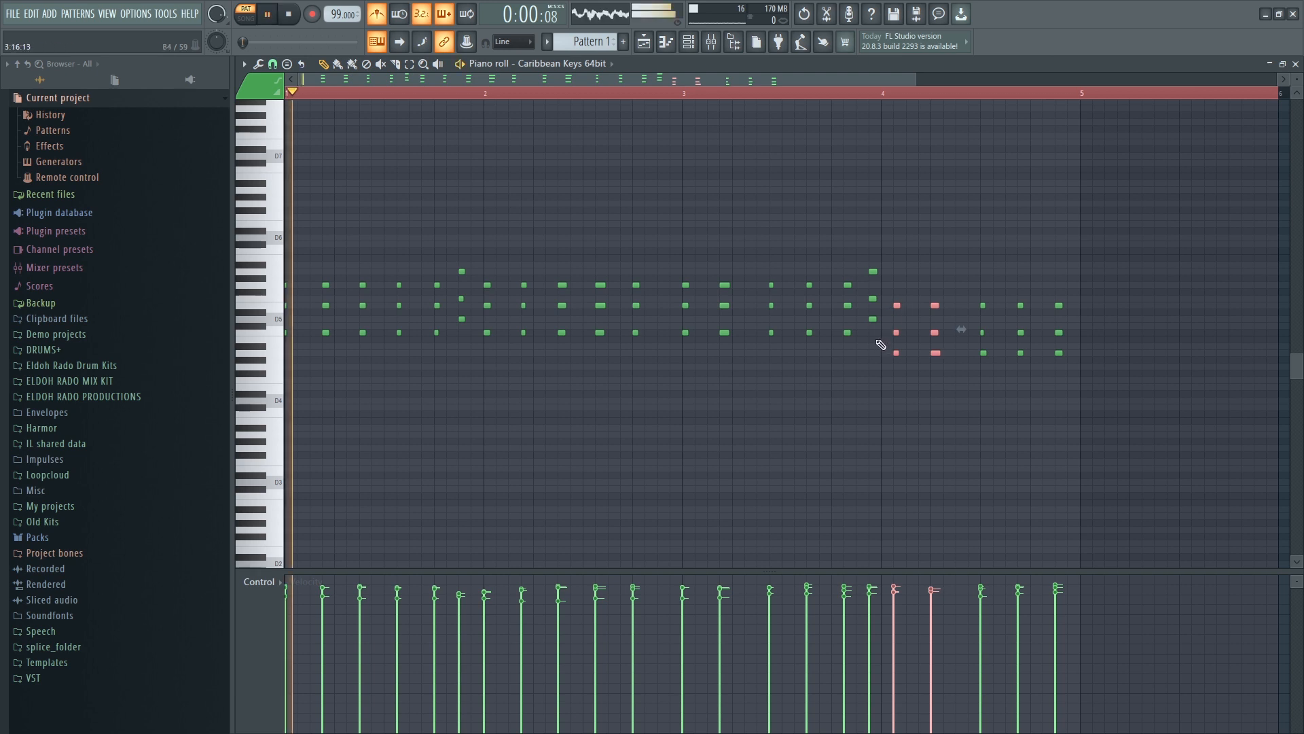
pyautogui.click(775, 355)
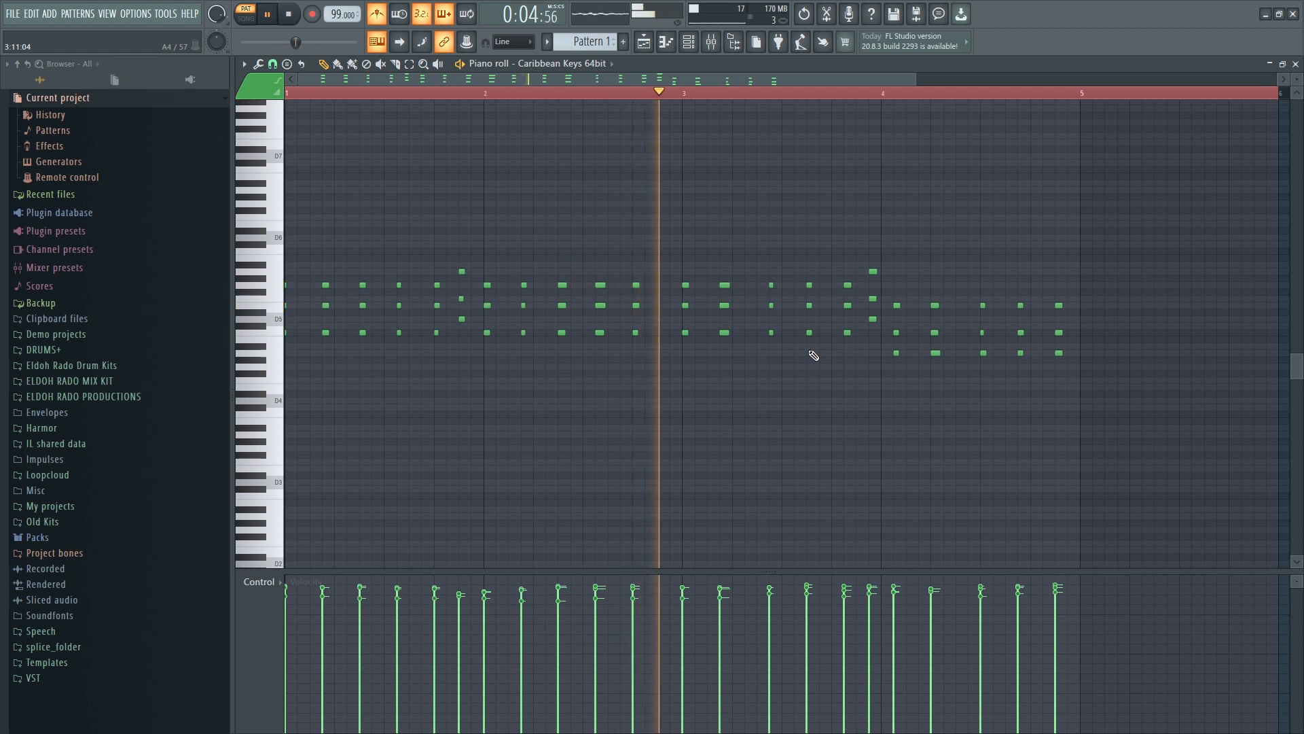
pyautogui.press('space')
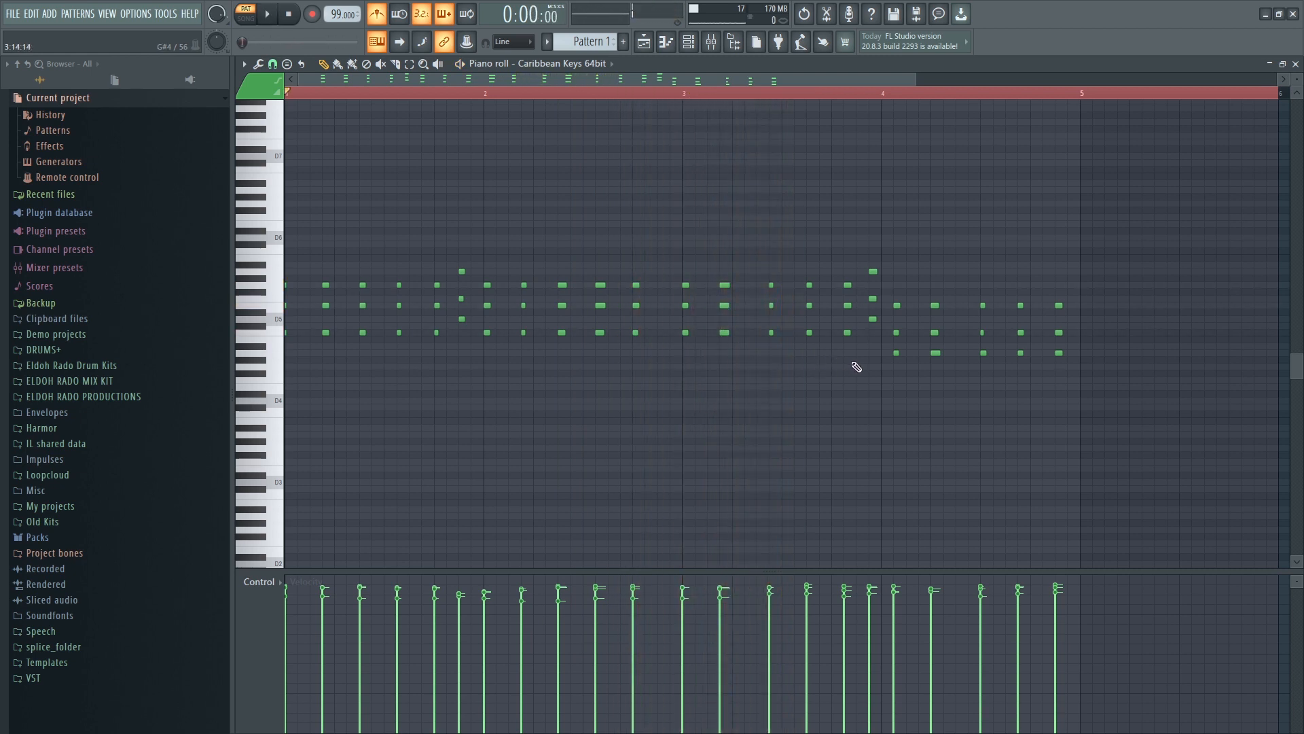
# Move the last four chords of bar 3 one step earlier and play the pattern.
pyautogui.moveTo(875, 250); pyautogui.dragTo(766, 227)
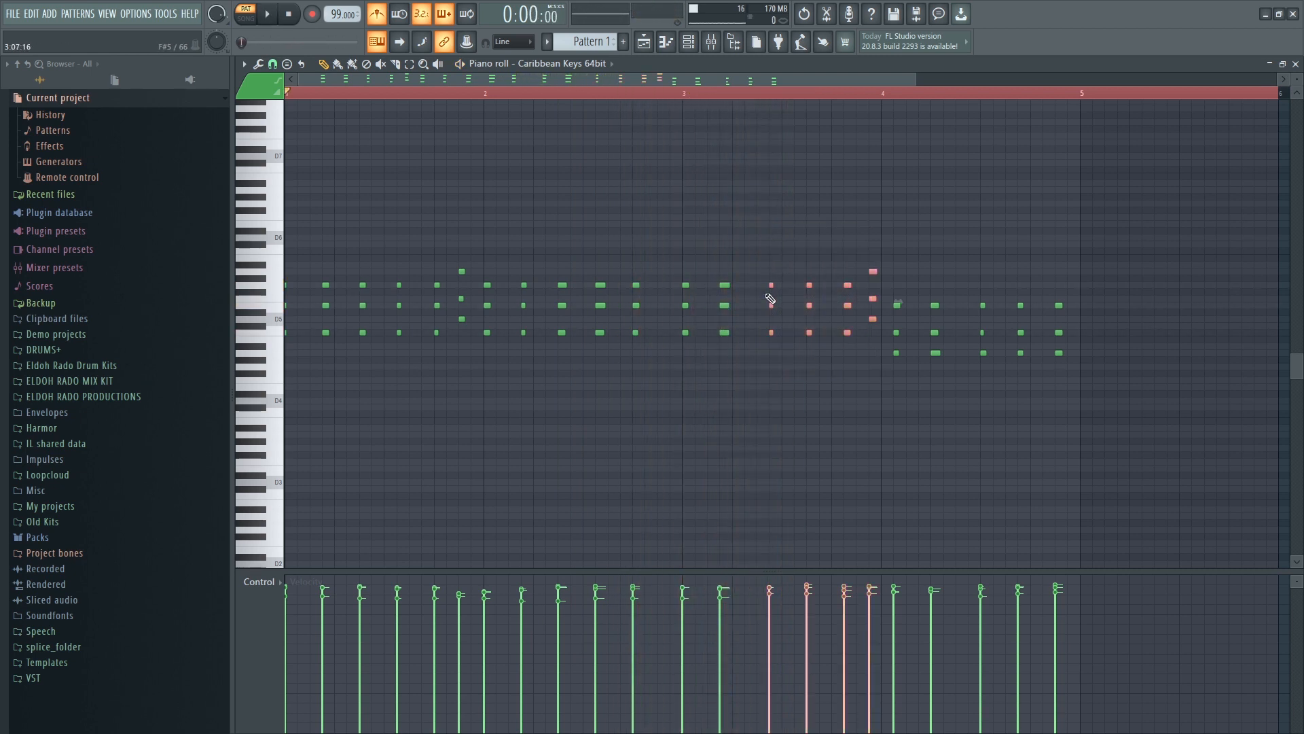
pyautogui.moveTo(771, 284); pyautogui.dragTo(763, 284)
pyautogui.click(835, 254)
pyautogui.press('space')
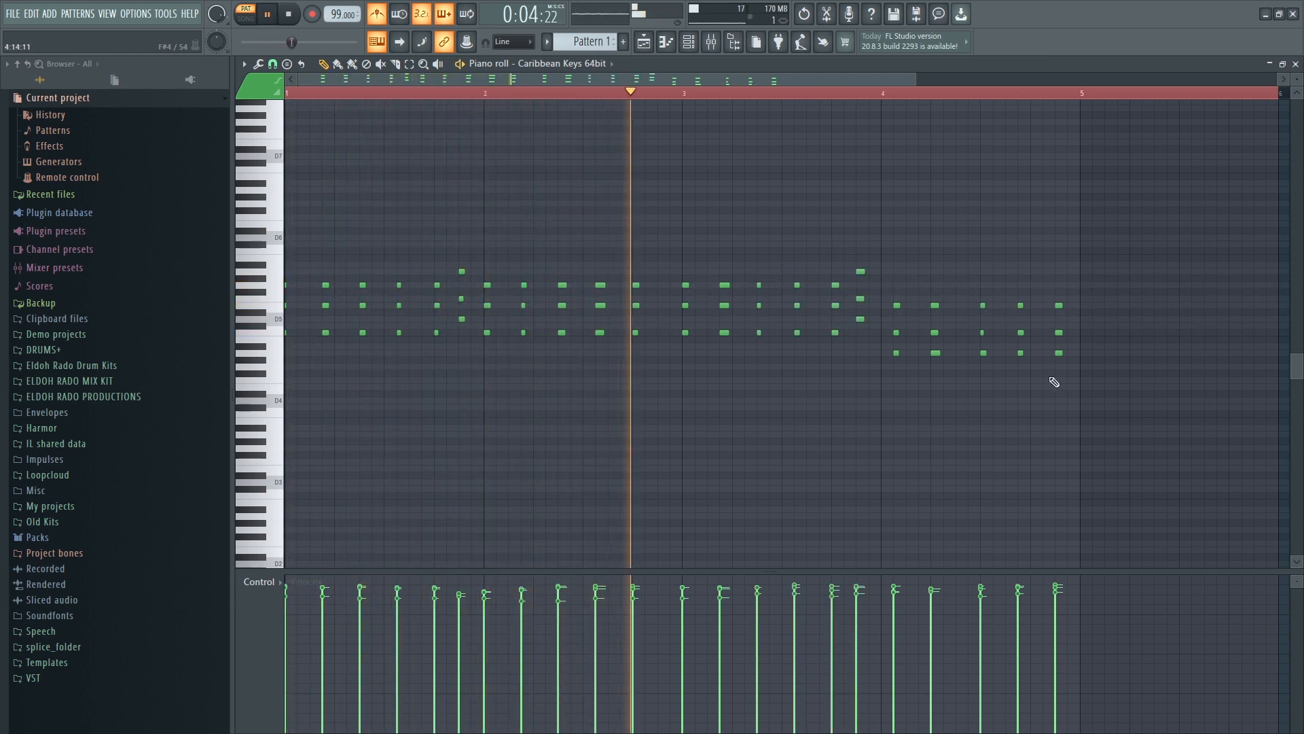
# Move all the bar 4 chords one step earlier, and the last three of them one further step earlier.
pyautogui.moveTo(1108, 420); pyautogui.dragTo(884, 231)
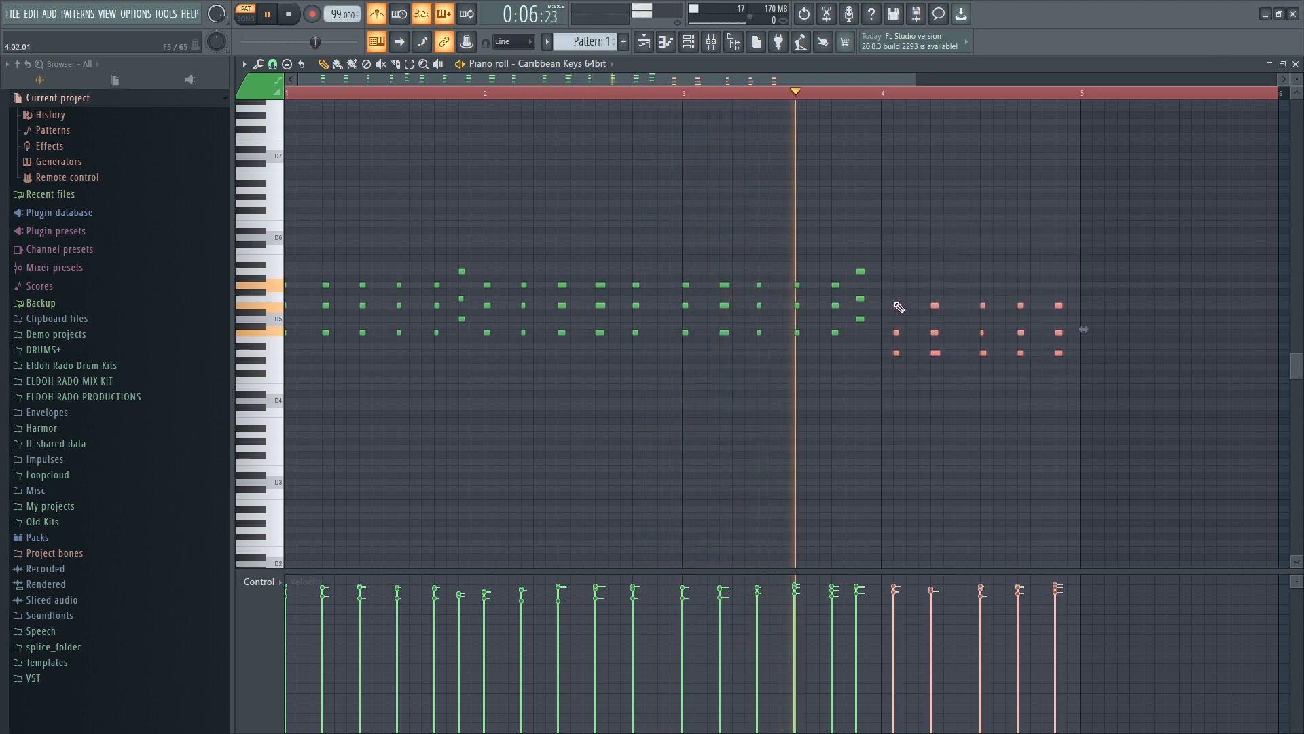
pyautogui.moveTo(895, 304); pyautogui.dragTo(886, 305)
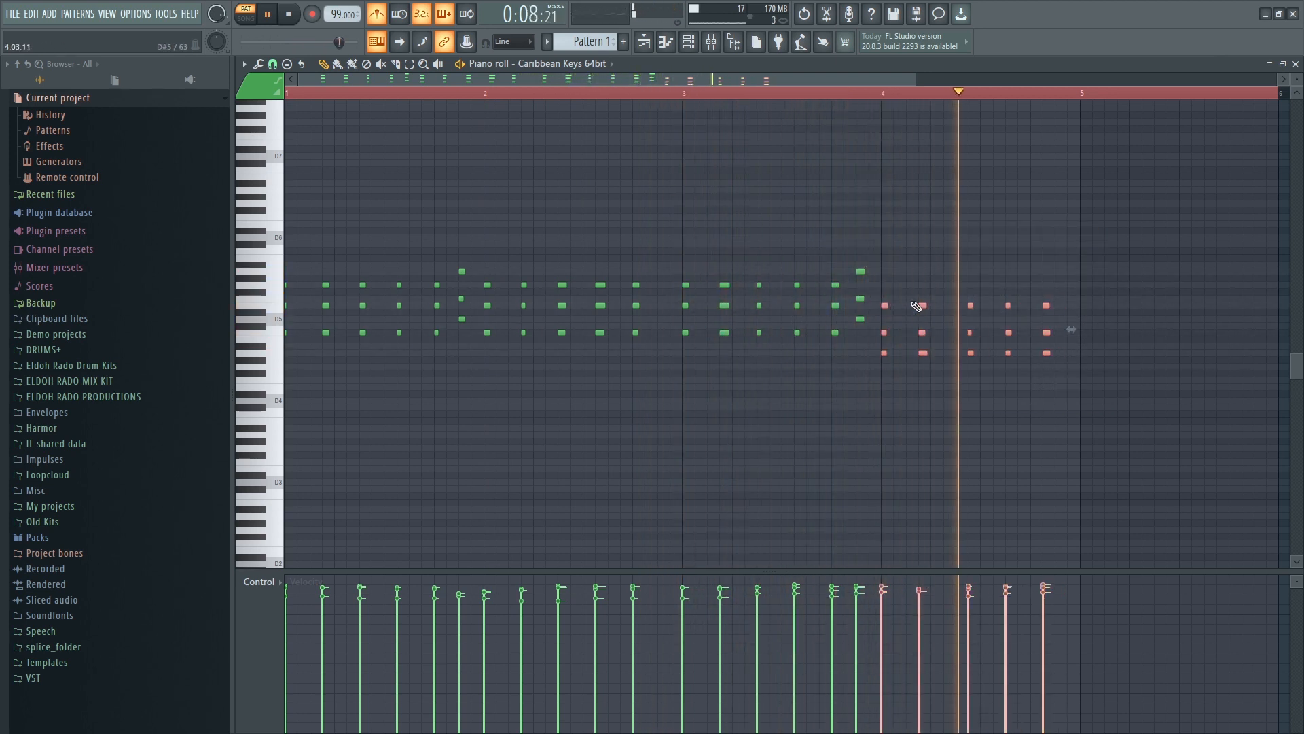
pyautogui.keyDown('ctrl'); pyautogui.click(968, 282); pyautogui.keyUp('ctrl')
pyautogui.moveTo(1058, 397); pyautogui.dragTo(959, 305)
pyautogui.keyDown('ctrl'); pyautogui.click(1031, 358); pyautogui.keyUp('ctrl')
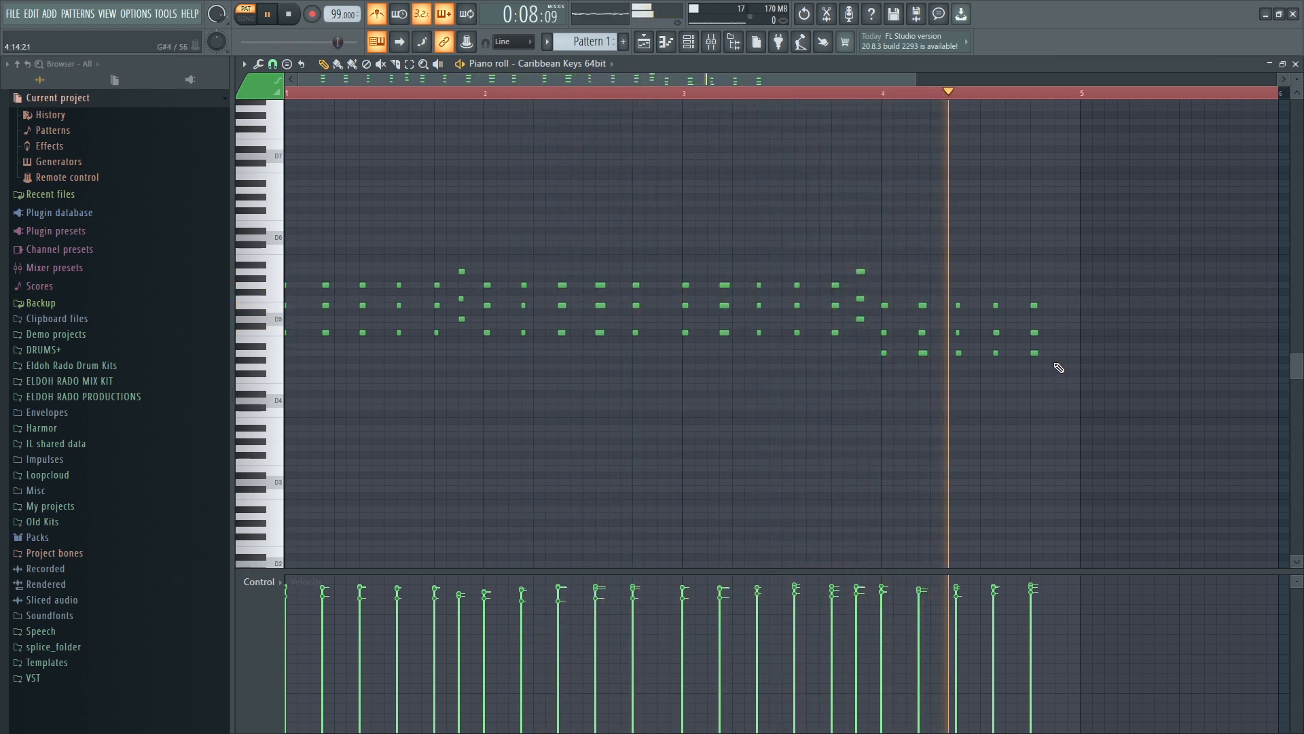
pyautogui.press('space')
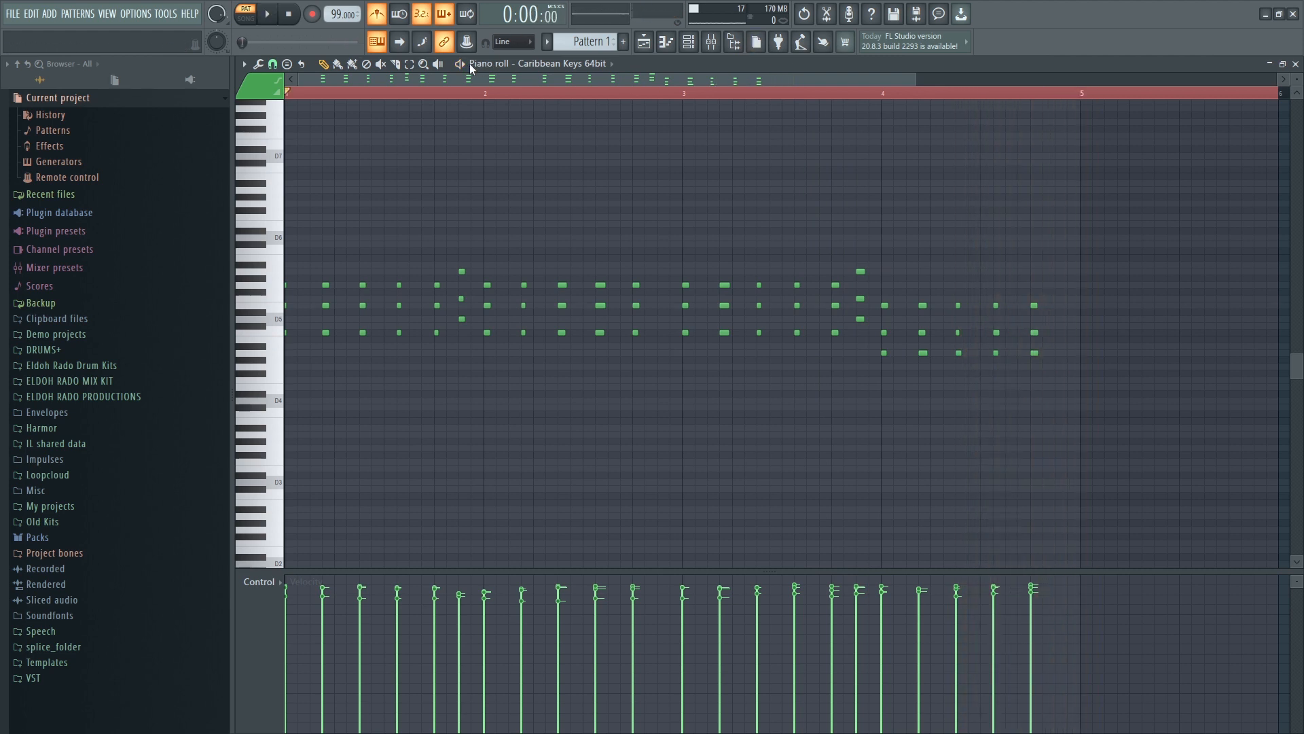
# Play the pattern and duplicate the lowest note of each main chord one octave lower as a bass layer.
pyautogui.press('space')
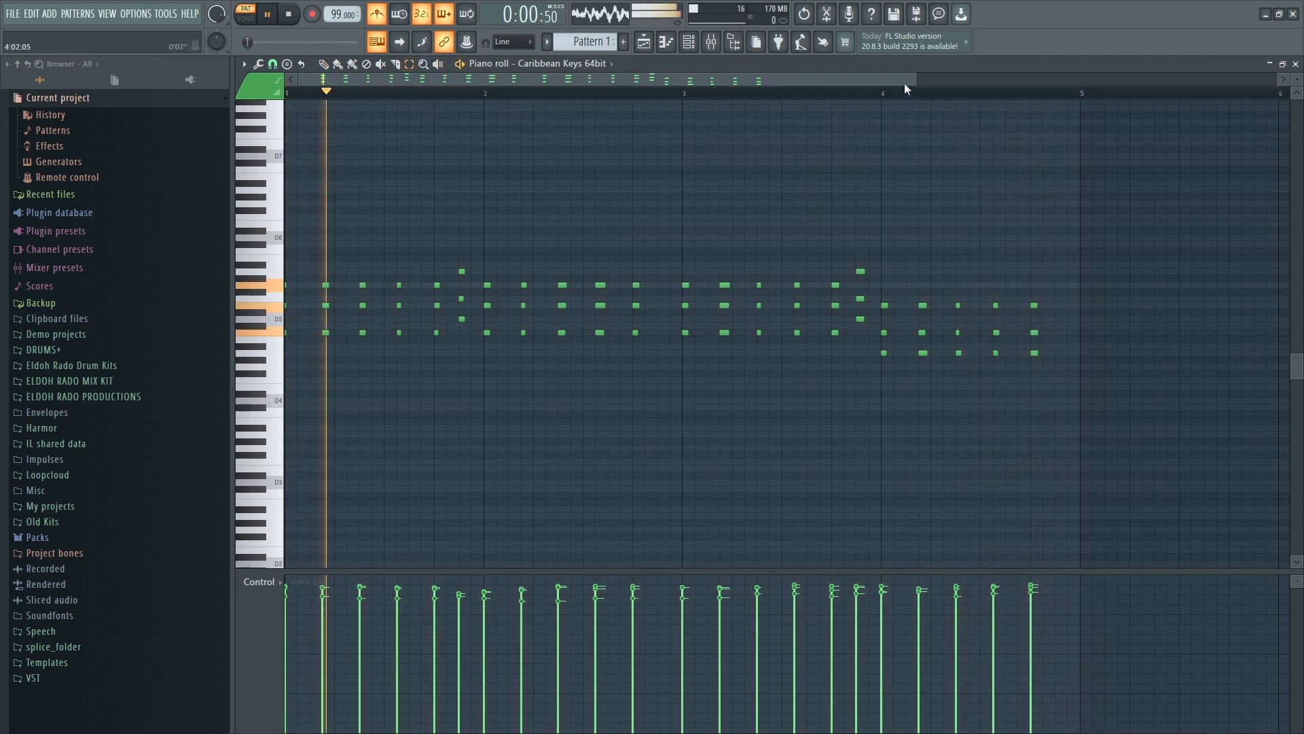
pyautogui.moveTo(918, 81); pyautogui.dragTo(992, 82)
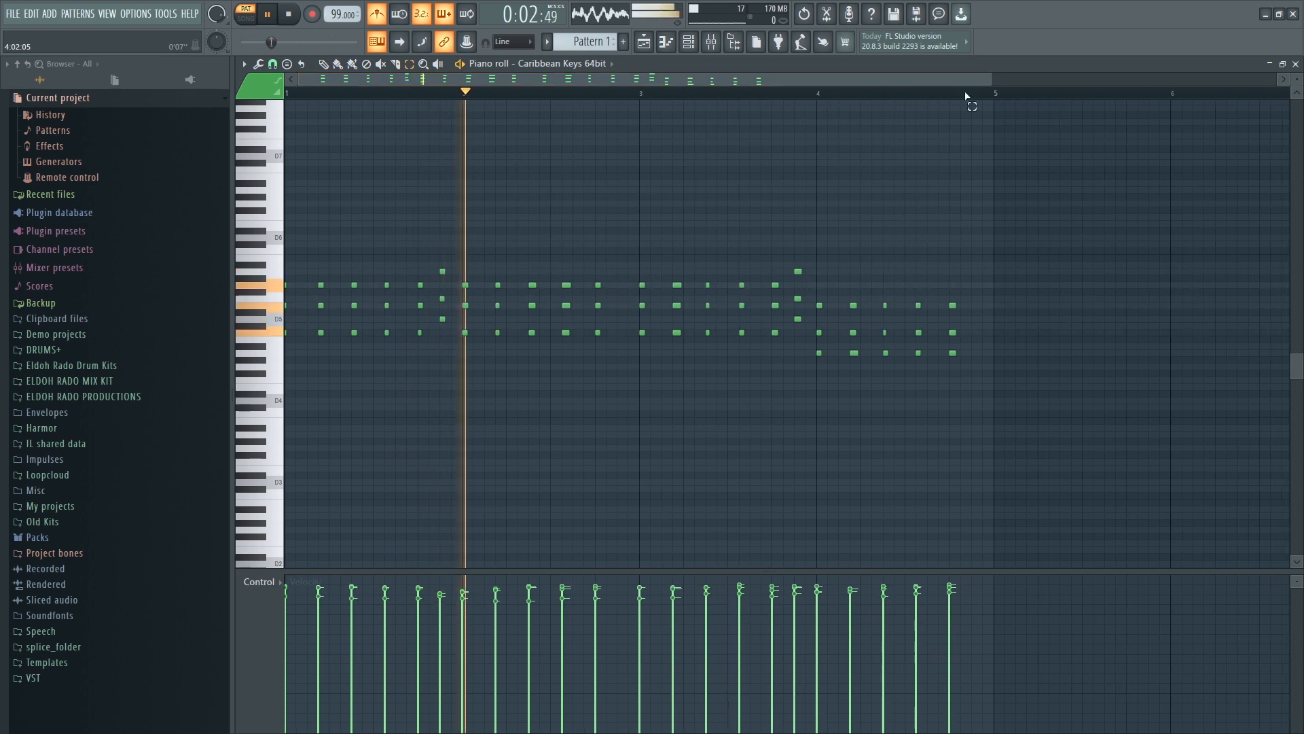
pyautogui.scroll(-2, 562, 239)
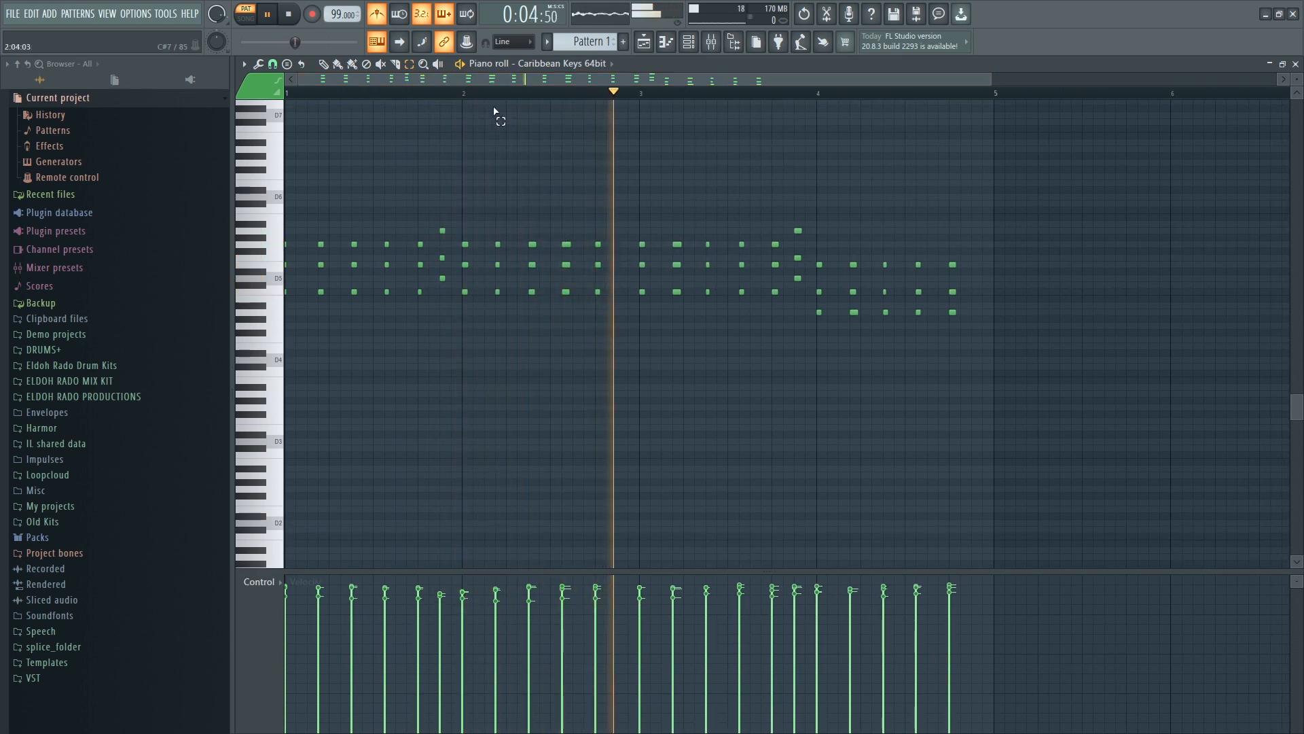
pyautogui.scroll(-1, 460, 95)
pyautogui.scroll(-1, 460, 95)
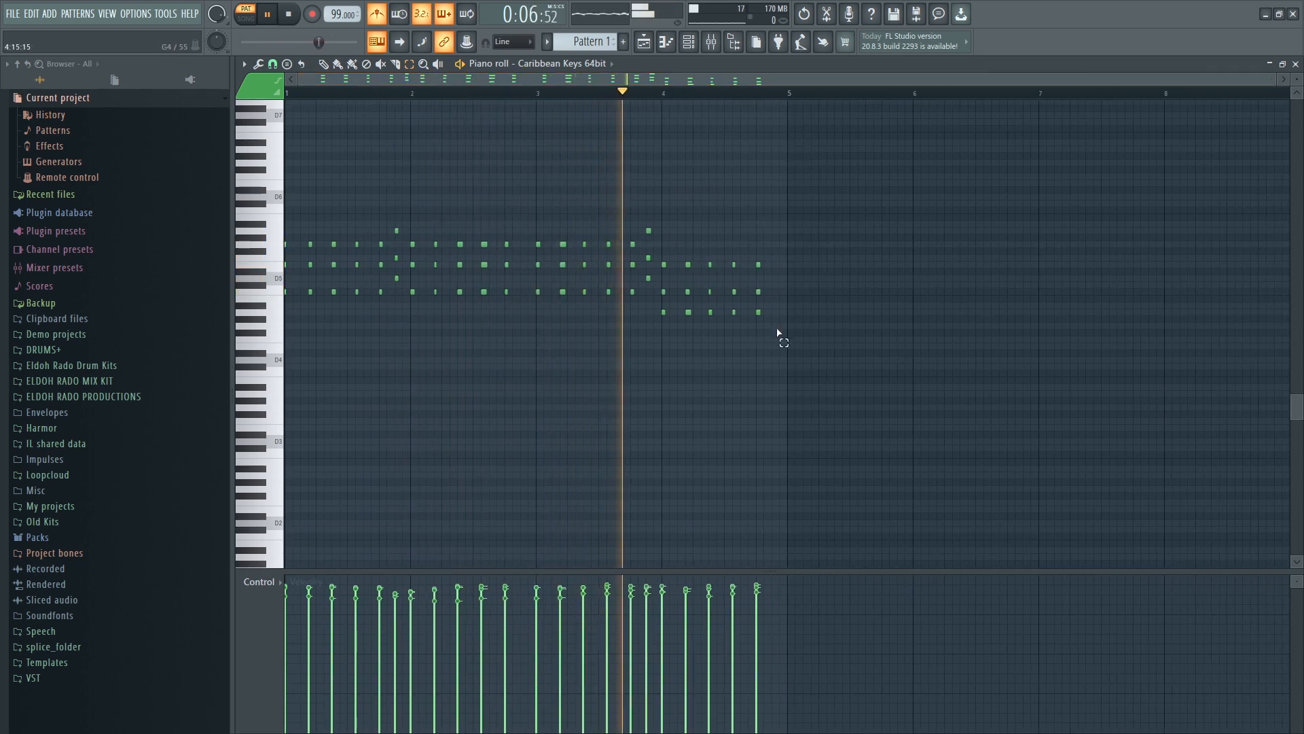
pyautogui.moveTo(774, 313); pyautogui.dragTo(279, 292)
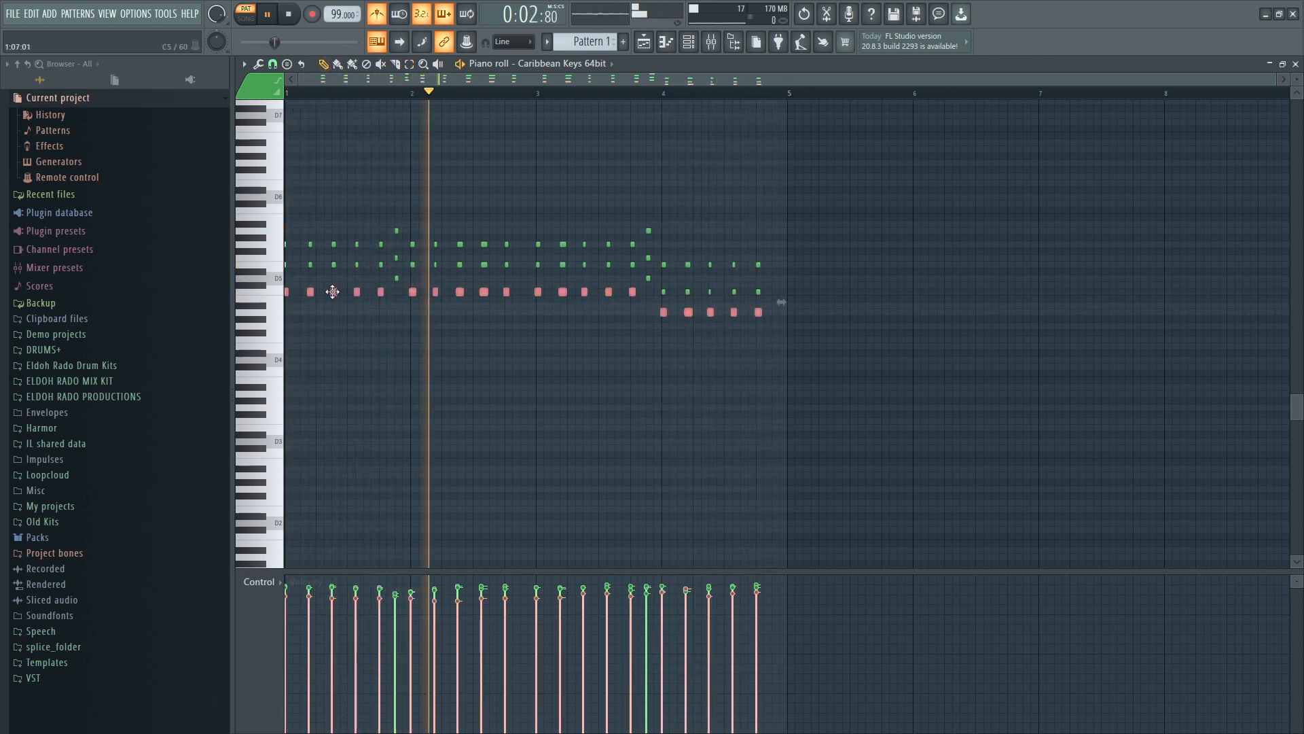
pyautogui.hotkey('ctrl', 'Down')
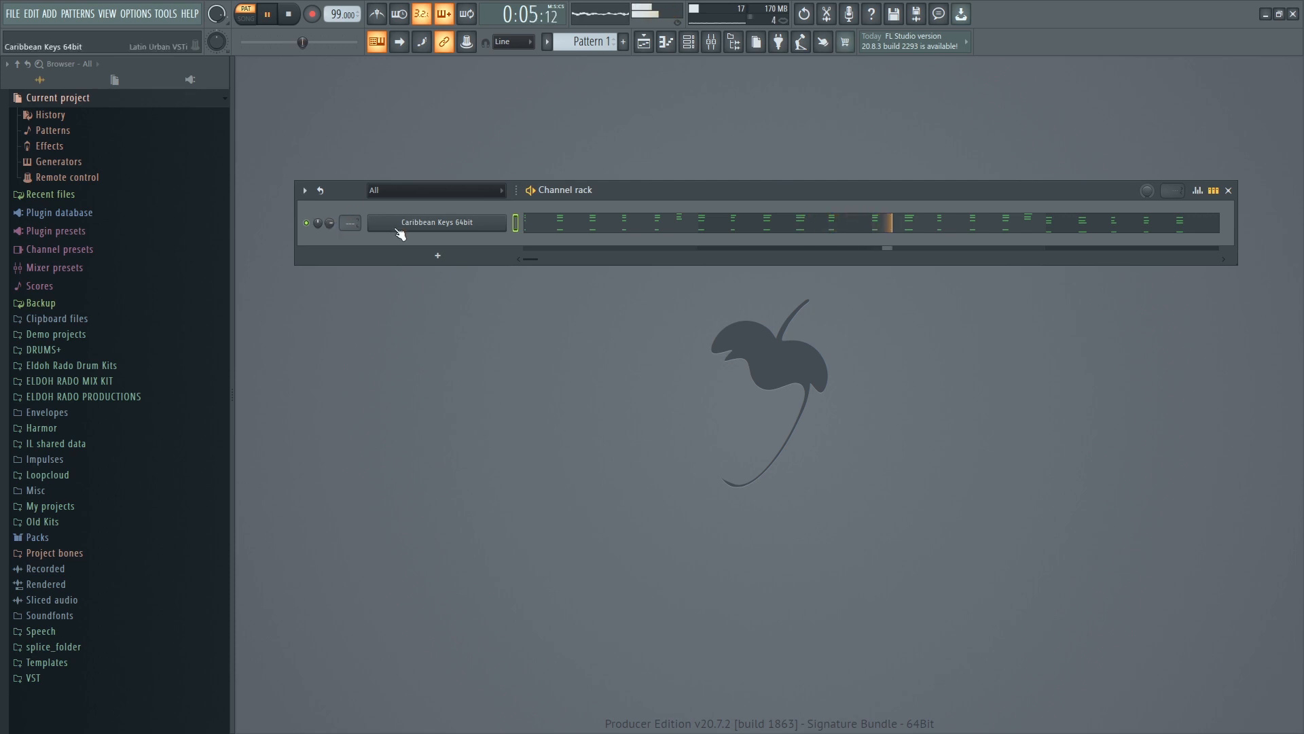
# Check the Caribbean Keys instrument, route its channel to mixer Insert 1 and load Fruity Parametric EQ 2 in slot 1.
pyautogui.click(421, 224)
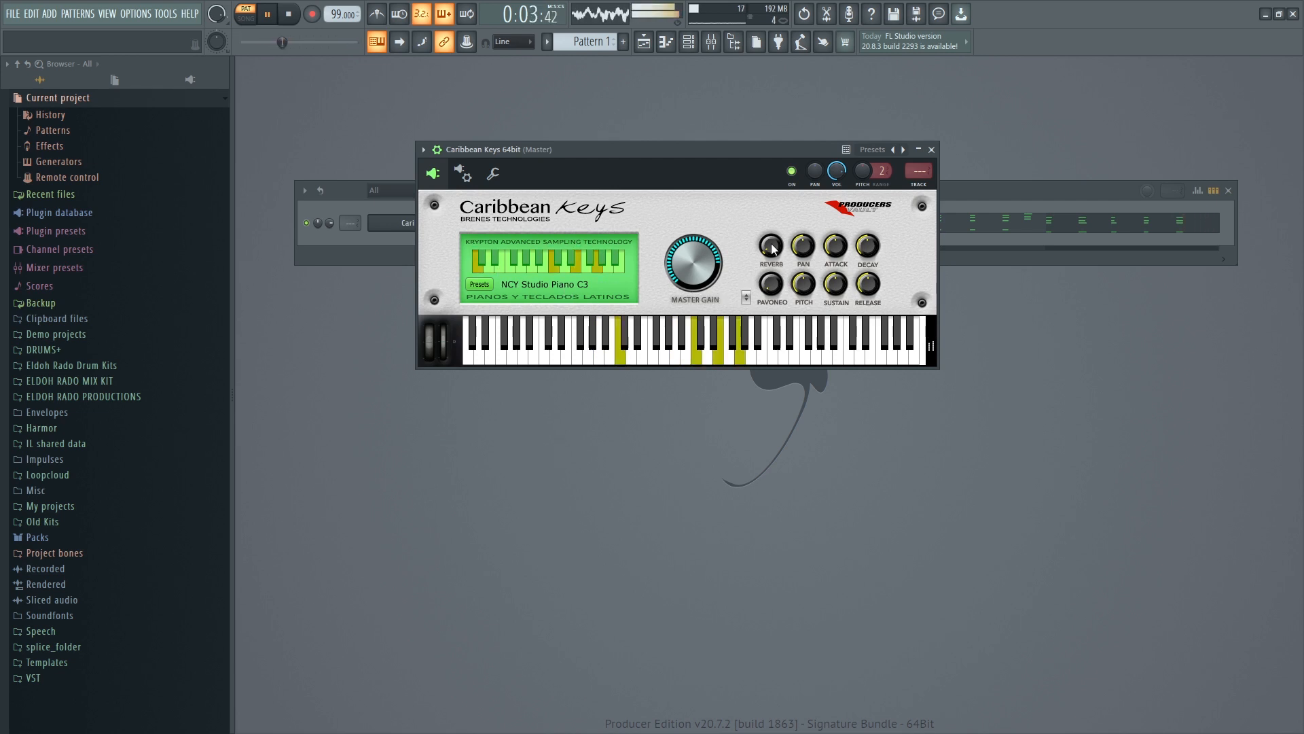
pyautogui.click(931, 149)
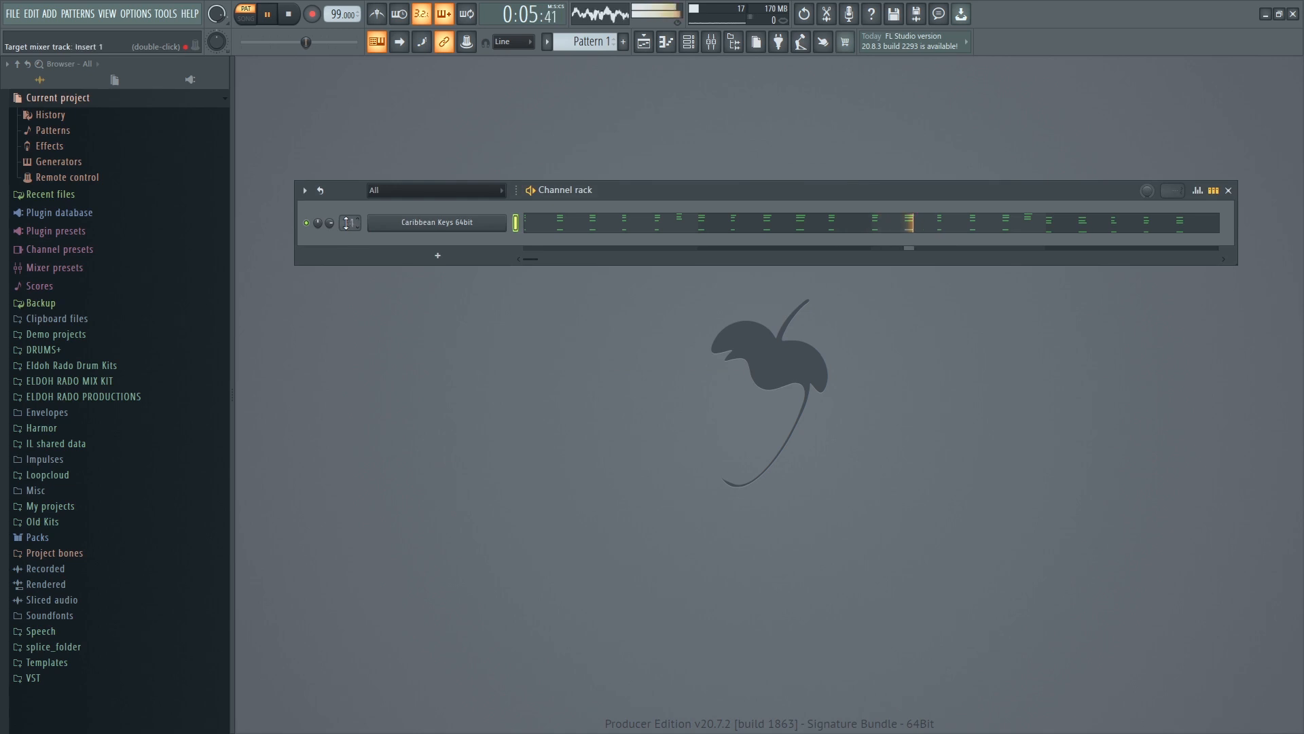
pyautogui.click(711, 41)
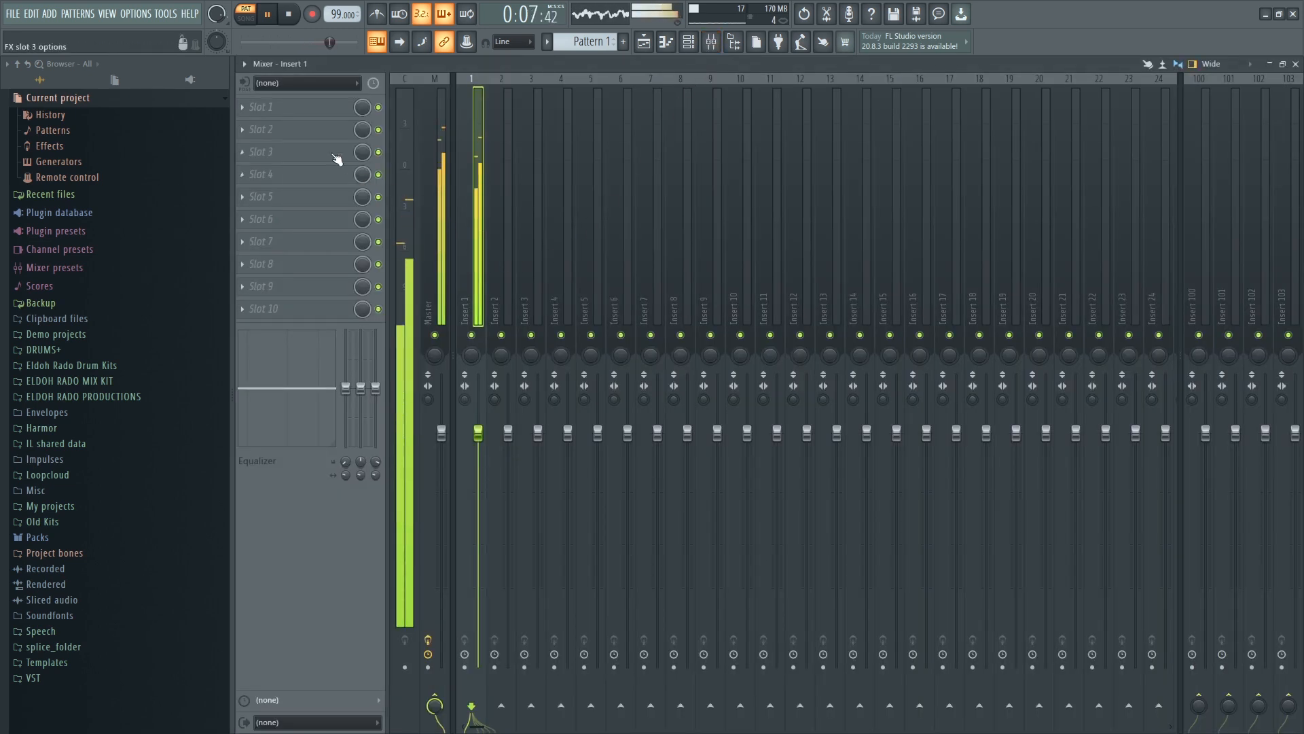
pyautogui.click(320, 107)
pyautogui.moveTo(451, 261)
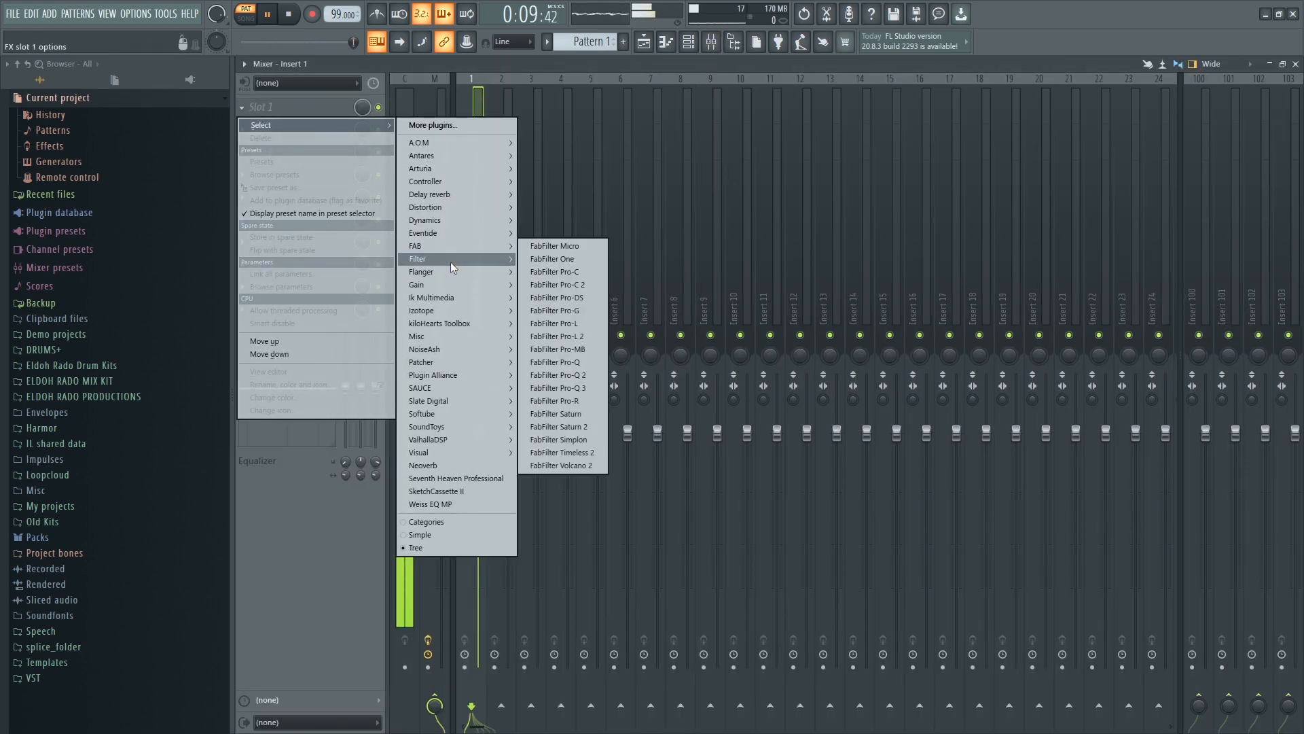
pyautogui.click(548, 302)
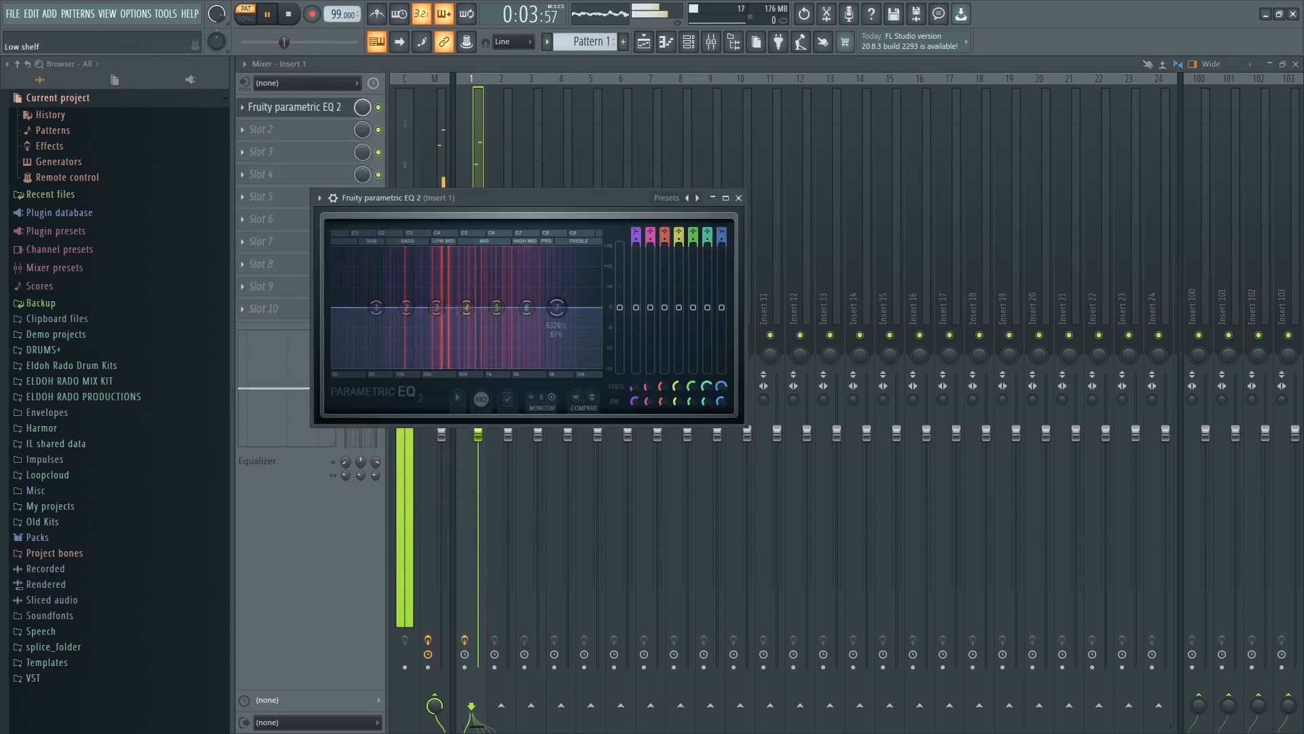
# Set EQ band 7 to low pass and band 1 to high pass, moving both inward to cut the highs and lows.
pyautogui.moveTo(721, 234); pyautogui.dragTo(721, 266)
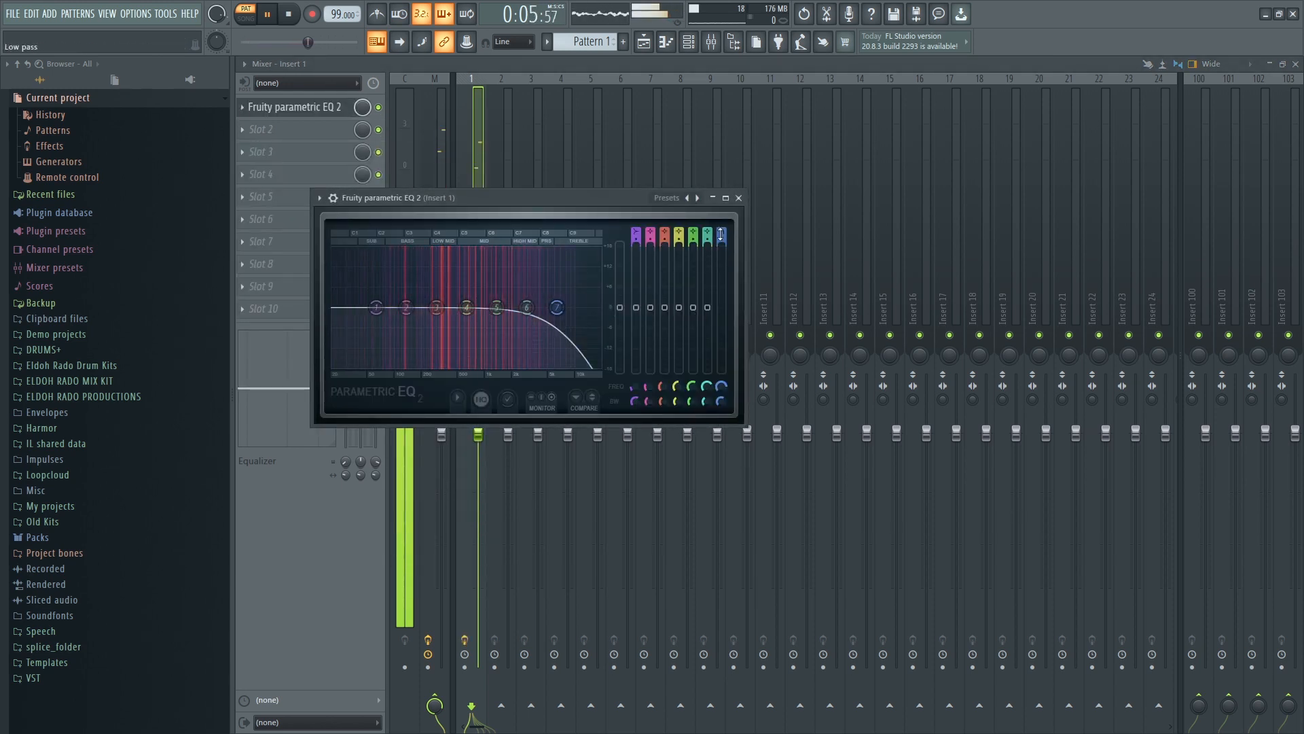
pyautogui.moveTo(558, 307); pyautogui.dragTo(529, 307)
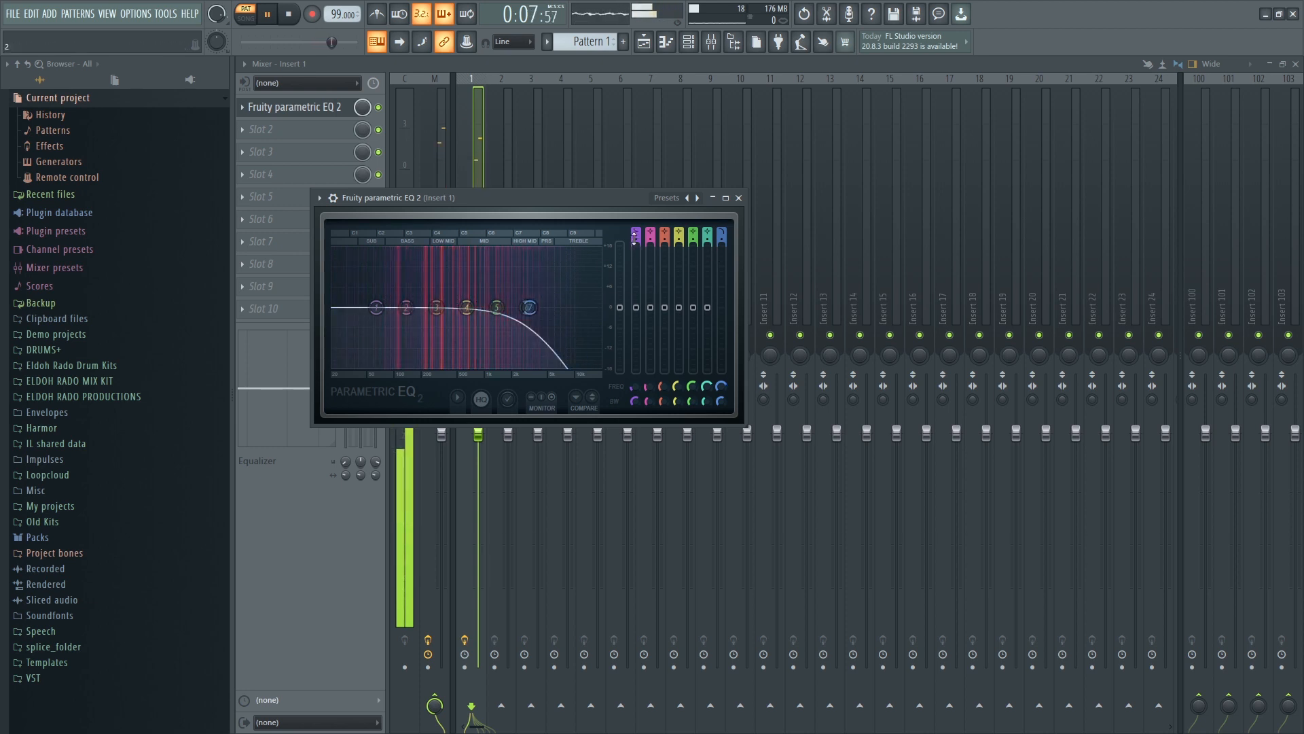
pyautogui.moveTo(634, 238); pyautogui.dragTo(635, 268)
pyautogui.moveTo(377, 308); pyautogui.dragTo(392, 308)
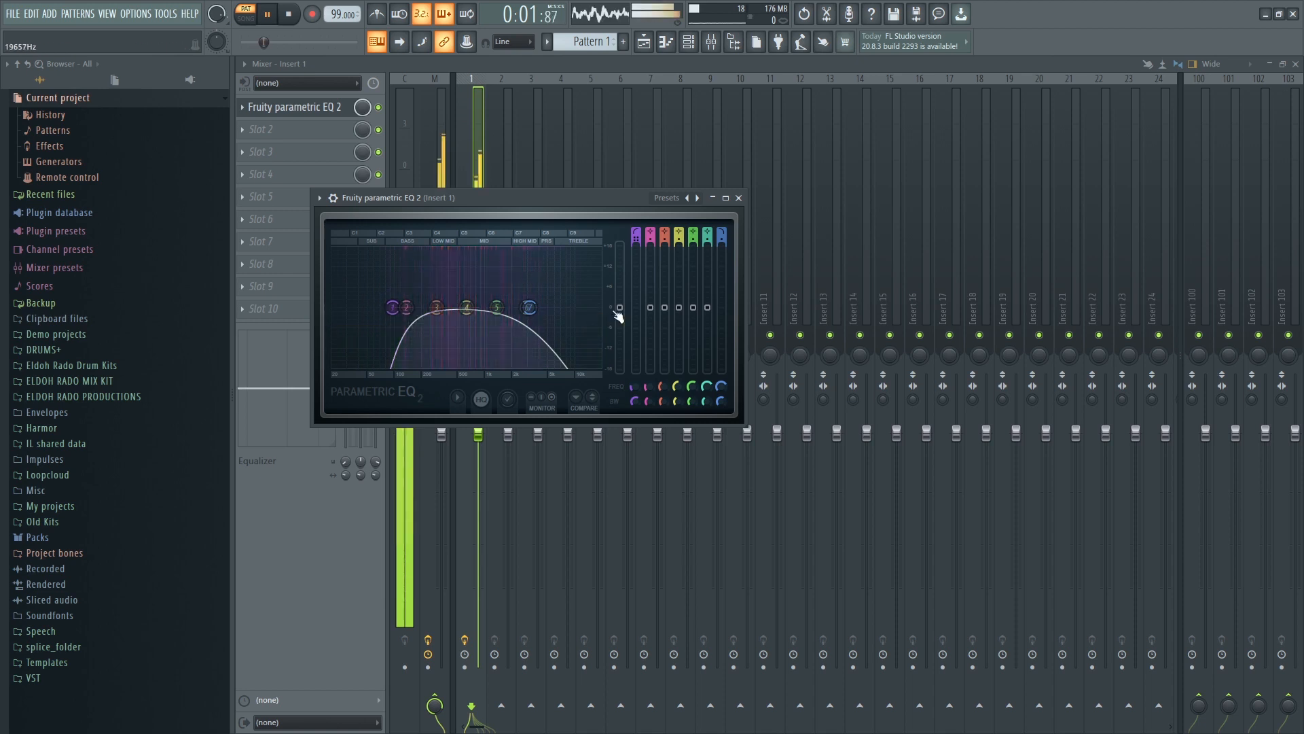
pyautogui.click(738, 198)
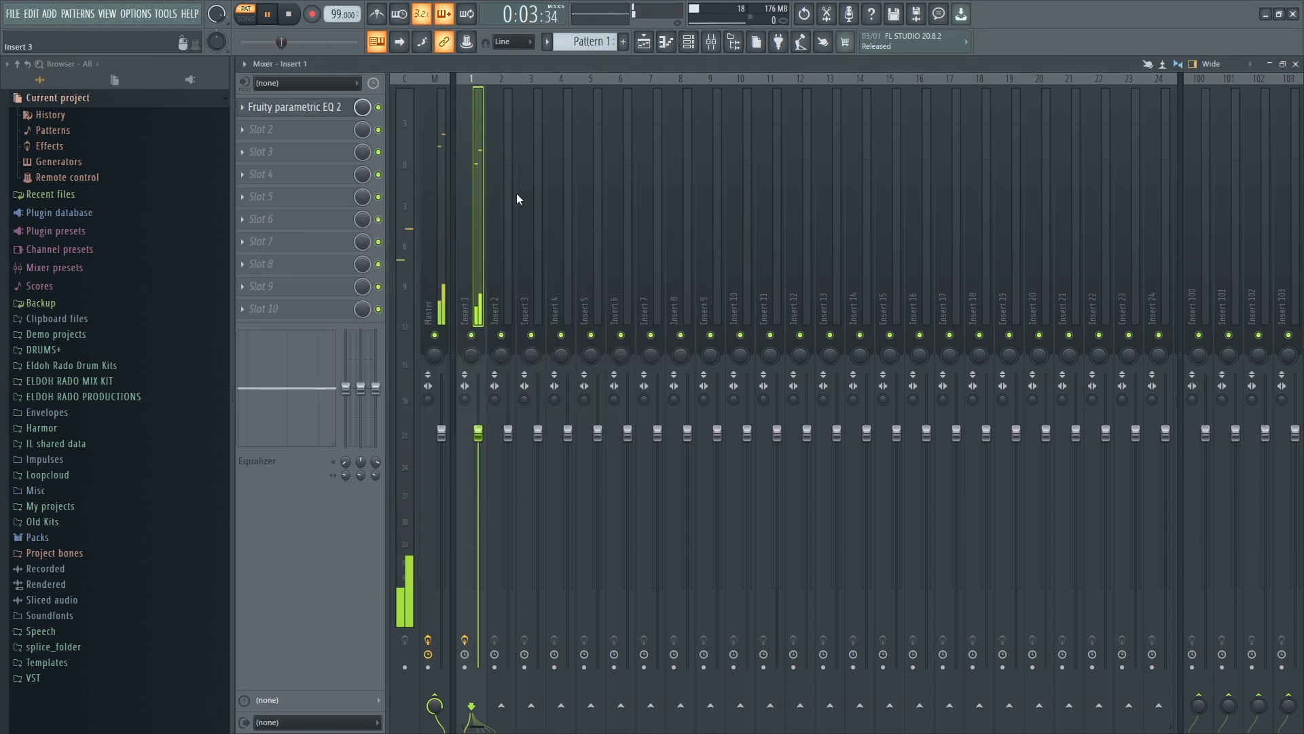
# Load the Drip effect in slot 2 of Insert 1.
pyautogui.click(292, 131)
pyautogui.moveTo(442, 410)
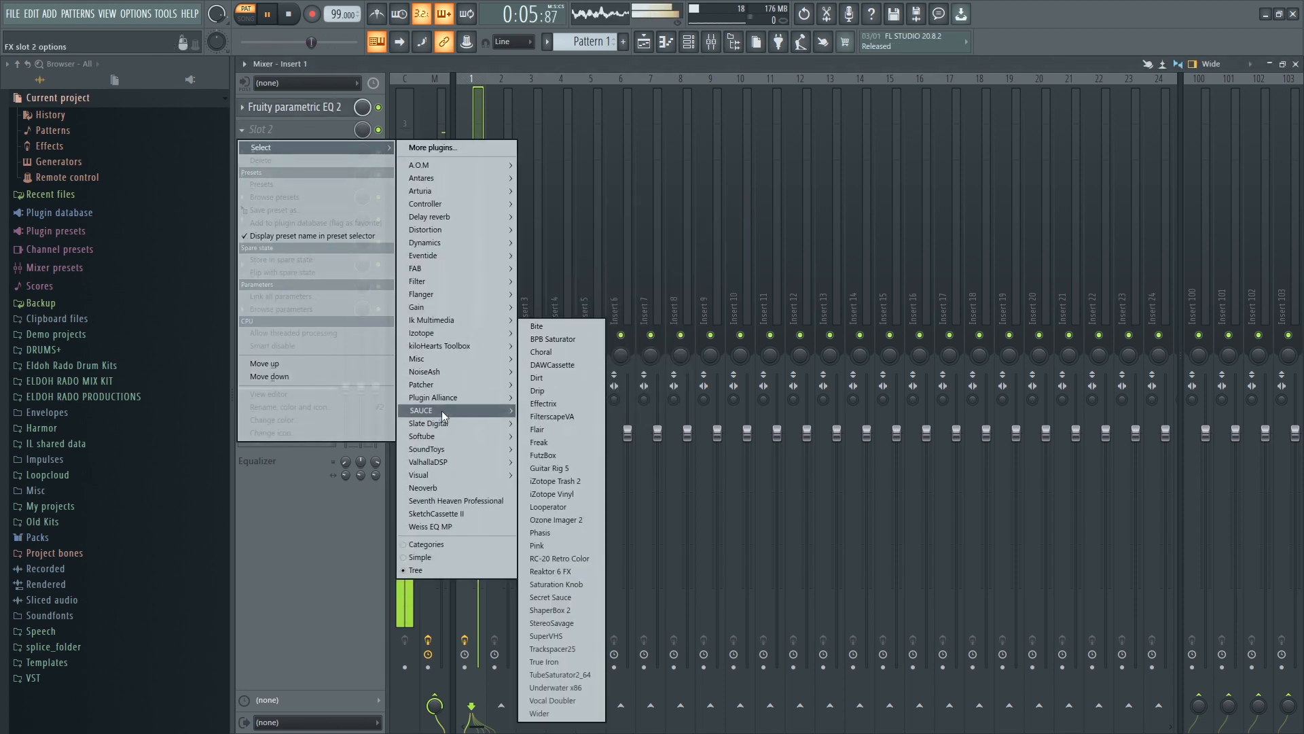
pyautogui.click(560, 392)
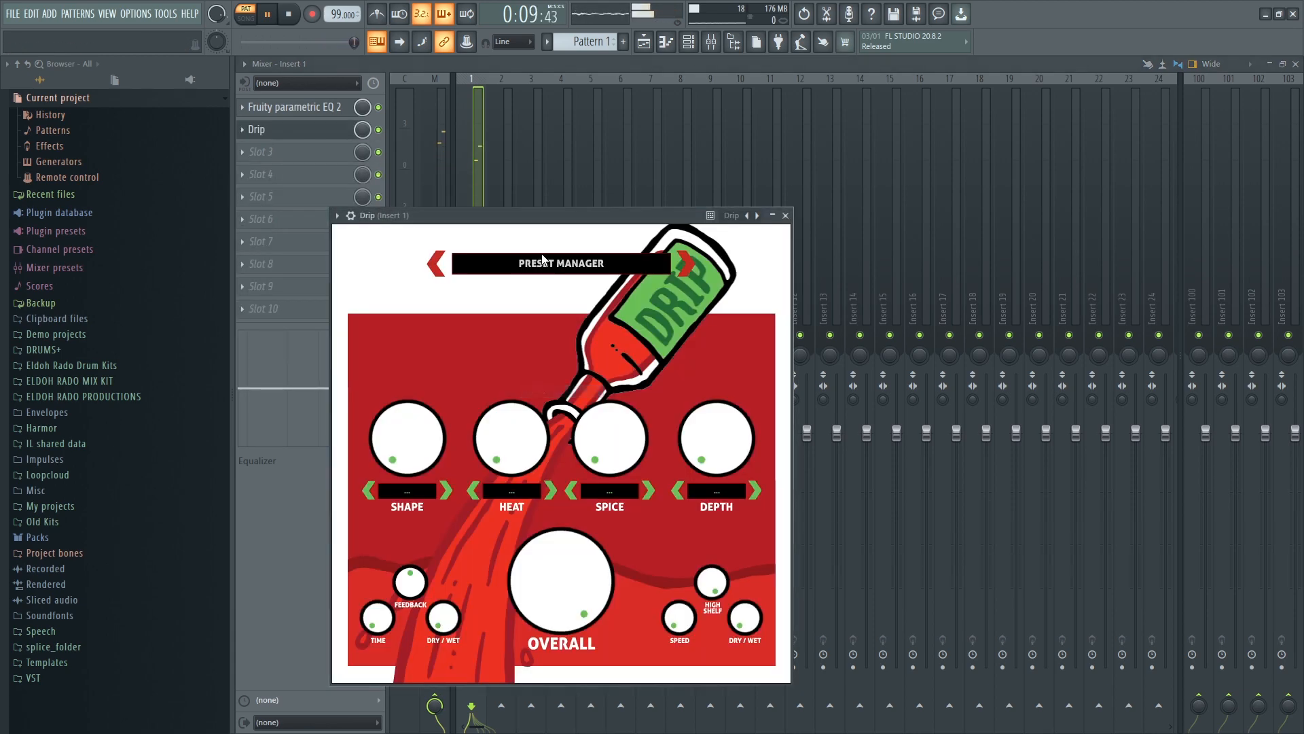
# Audition Drip's Lo-Fi, Starlight, Spice and Save Me presets, finishing on Starlight.
pyautogui.click(544, 259)
pyautogui.click(550, 484)
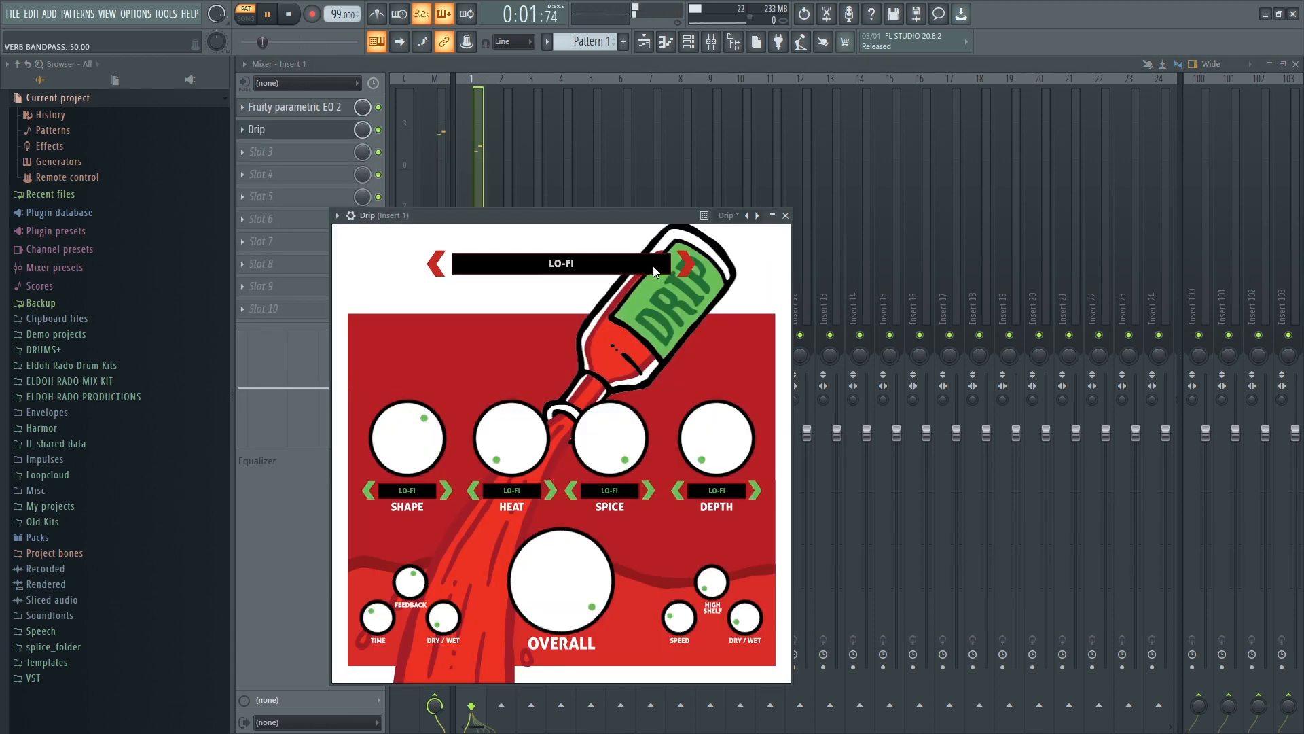
pyautogui.click(631, 270)
pyautogui.click(635, 543)
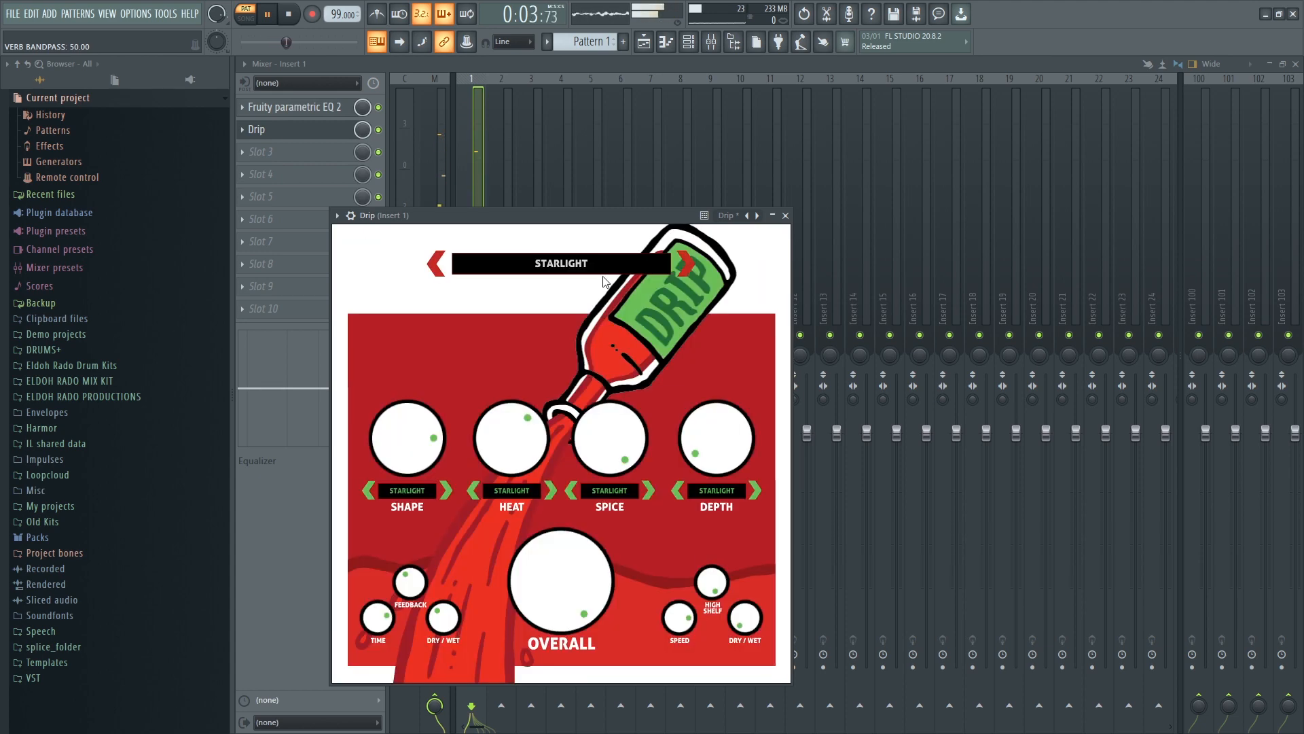
pyautogui.click(608, 273)
pyautogui.click(561, 557)
pyautogui.click(561, 264)
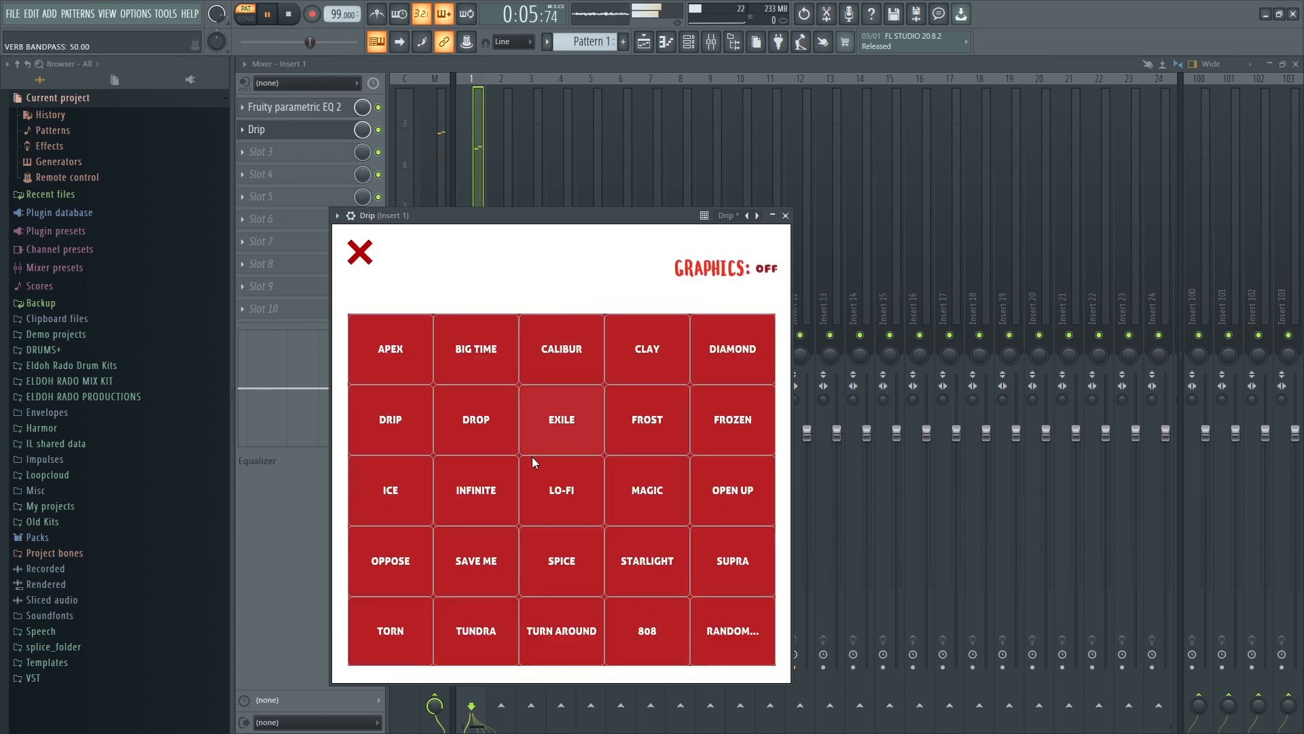
pyautogui.click(475, 552)
pyautogui.click(588, 270)
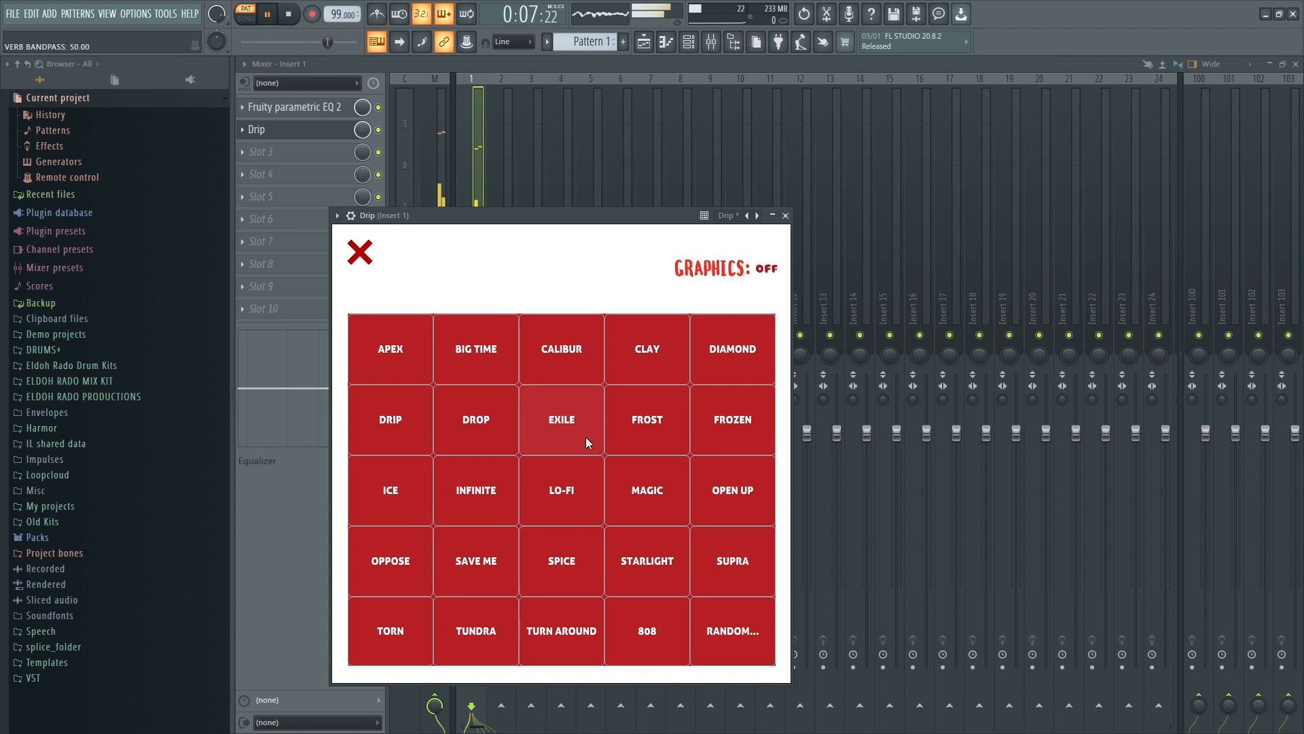
pyautogui.click(644, 568)
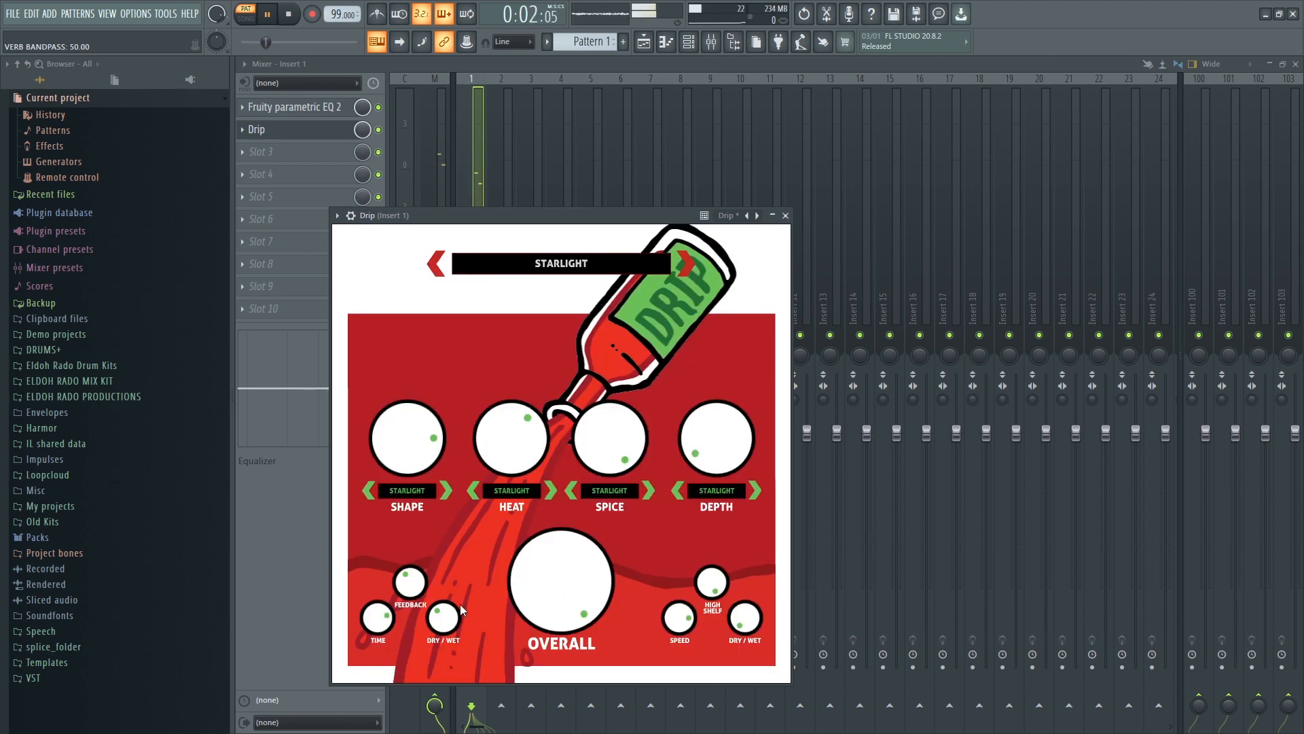
# Reset Drip's delay feedback, set the delay dry/wet to 17% and lower the overall amount to about 79.
pyautogui.moveTo(408, 597); pyautogui.dragTo(406, 626)
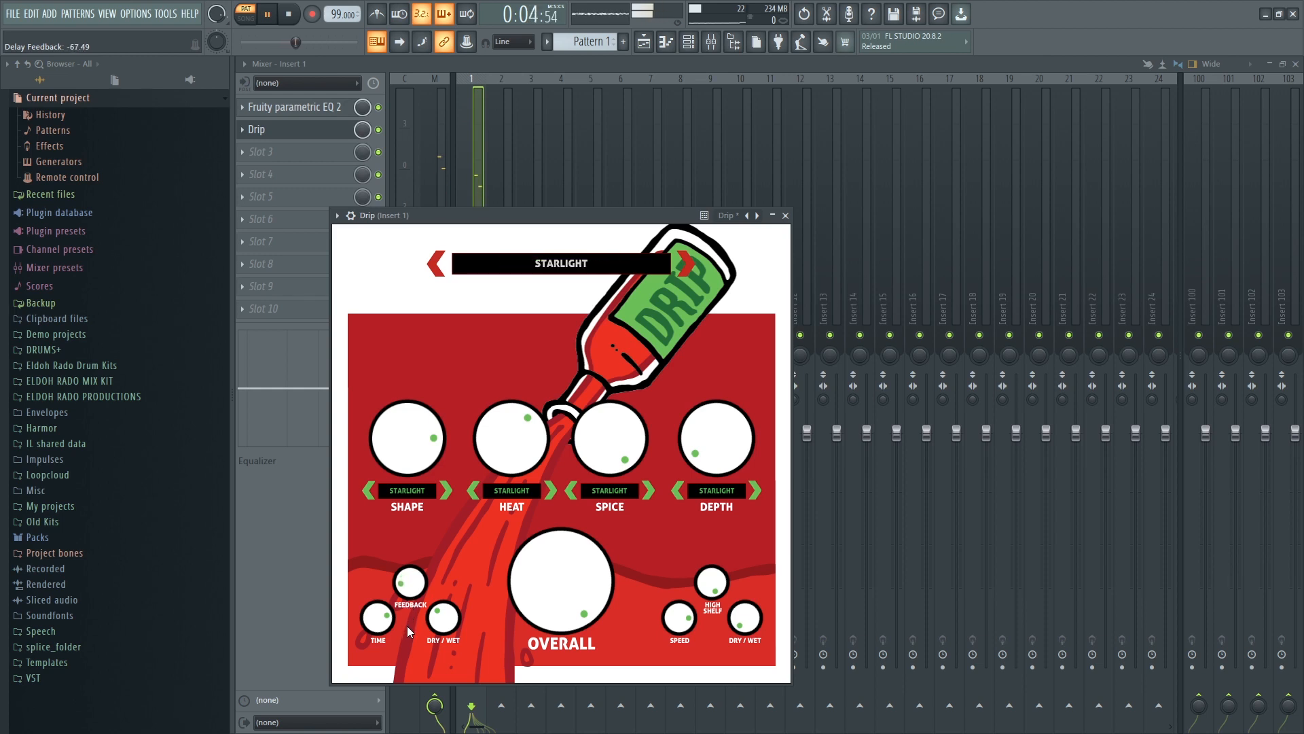
pyautogui.doubleClick(411, 589)
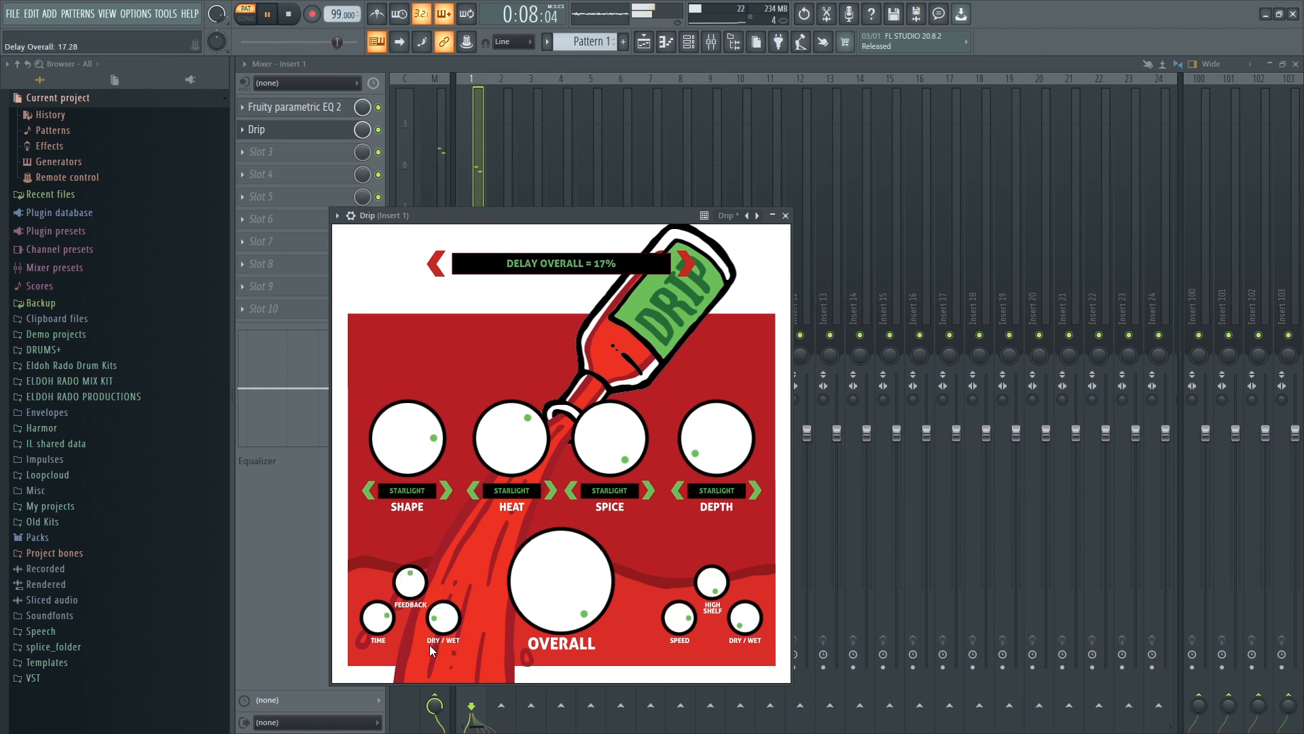
pyautogui.scroll(2, 543, 582)
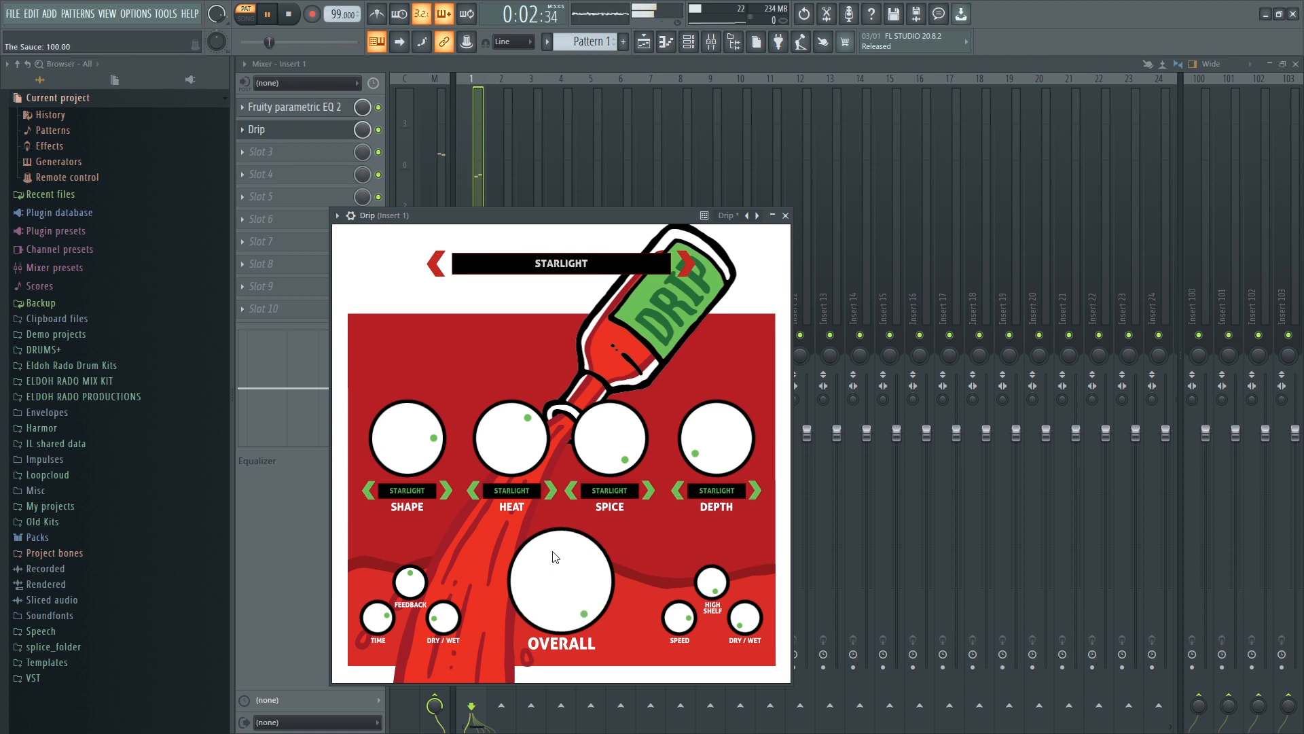
pyautogui.moveTo(550, 576); pyautogui.dragTo(543, 595)
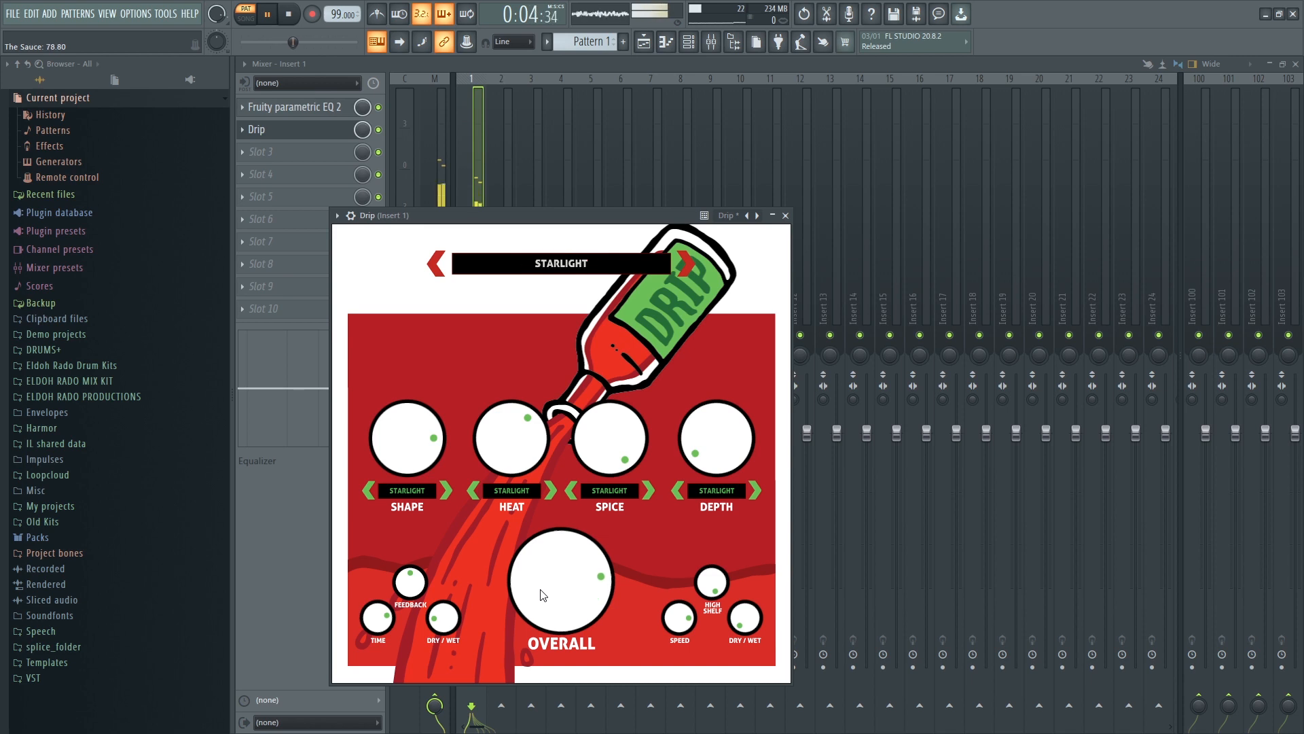
pyautogui.click(785, 215)
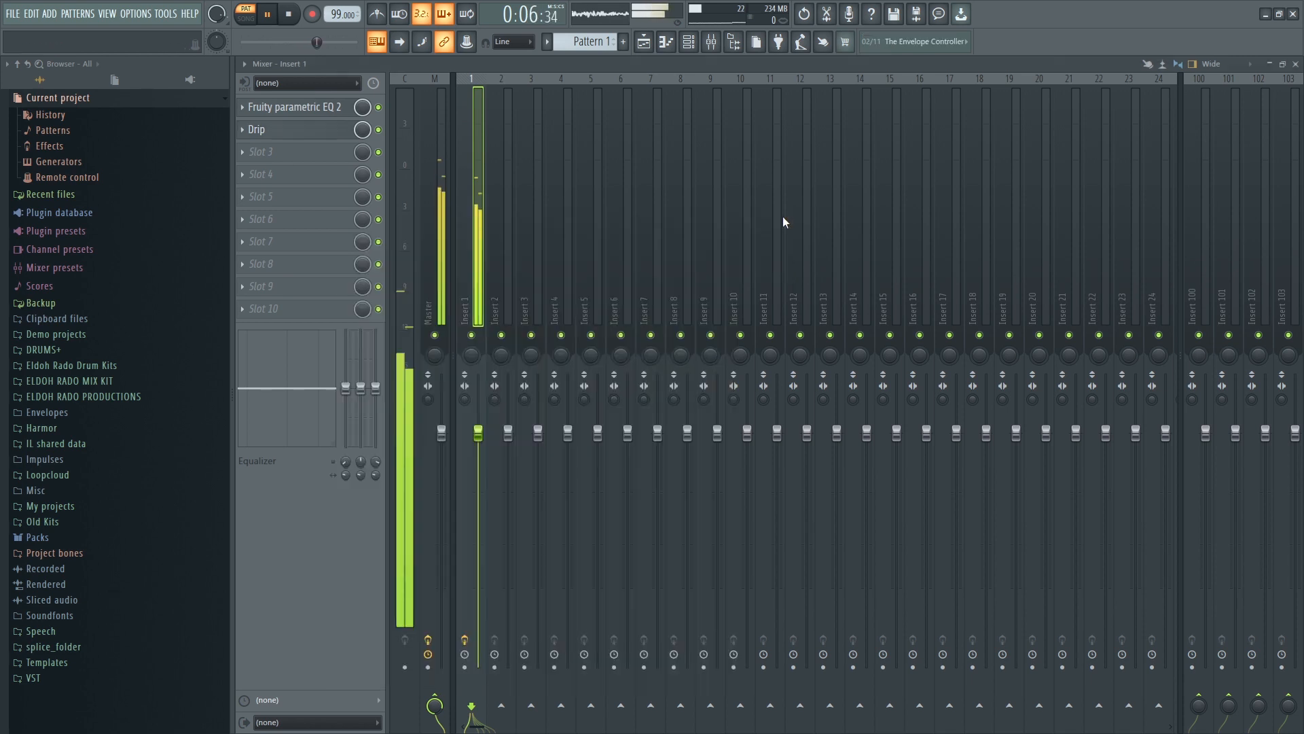
# Raise the Insert 1 fader slightly above its default level, trim it back a little and close the mixer.
pyautogui.moveTo(478, 433); pyautogui.dragTo(478, 423)
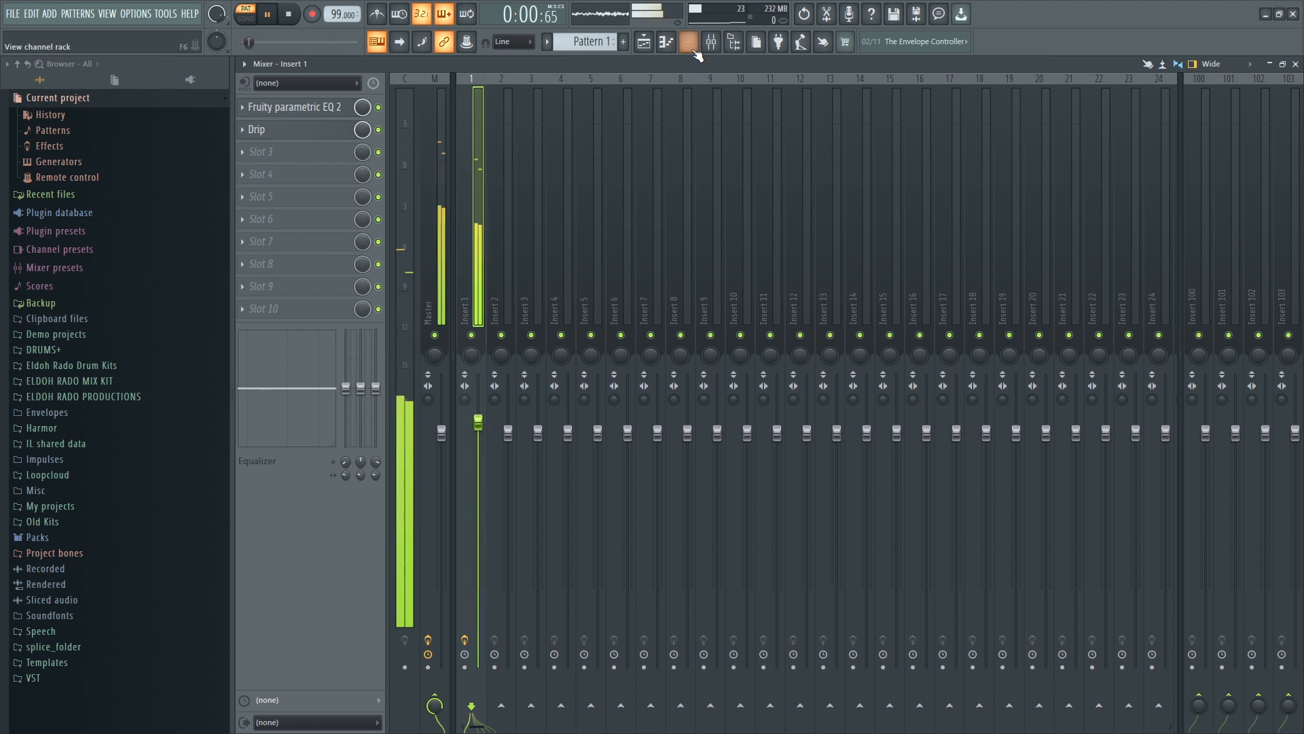
pyautogui.press('F6')
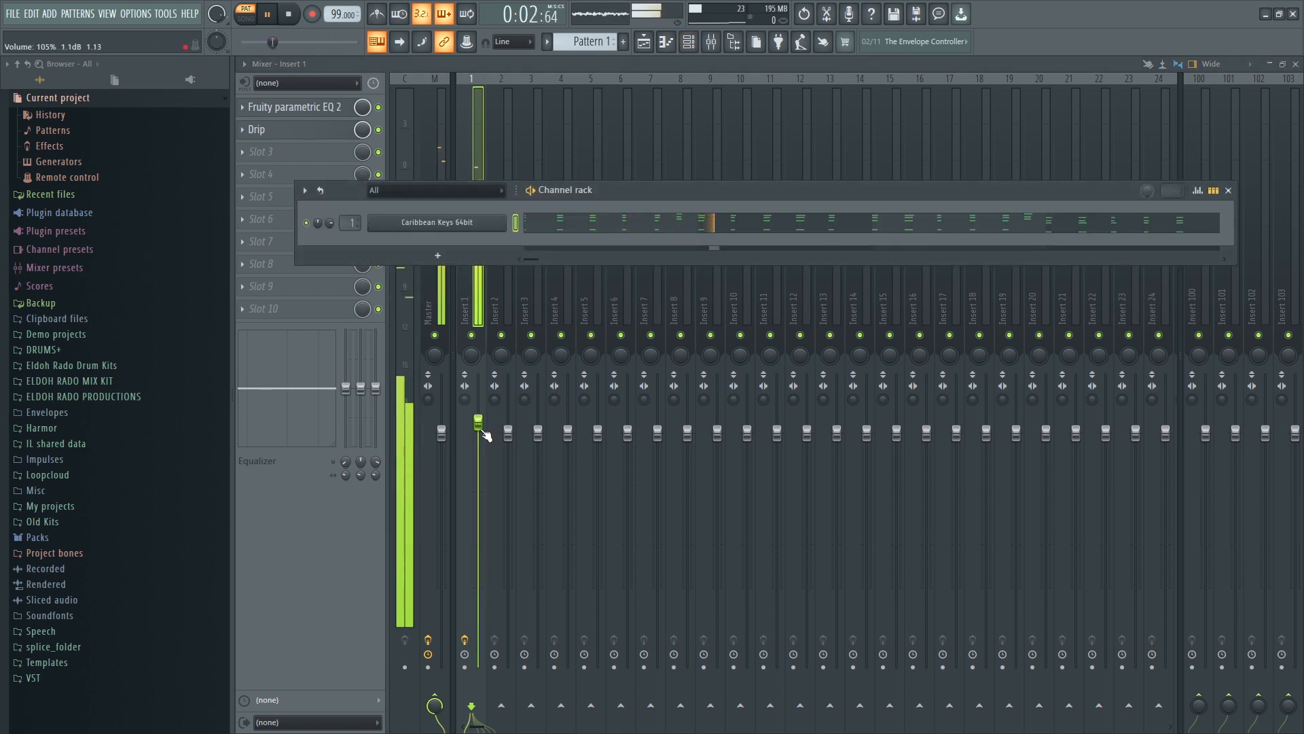
pyautogui.moveTo(482, 428); pyautogui.dragTo(478, 426)
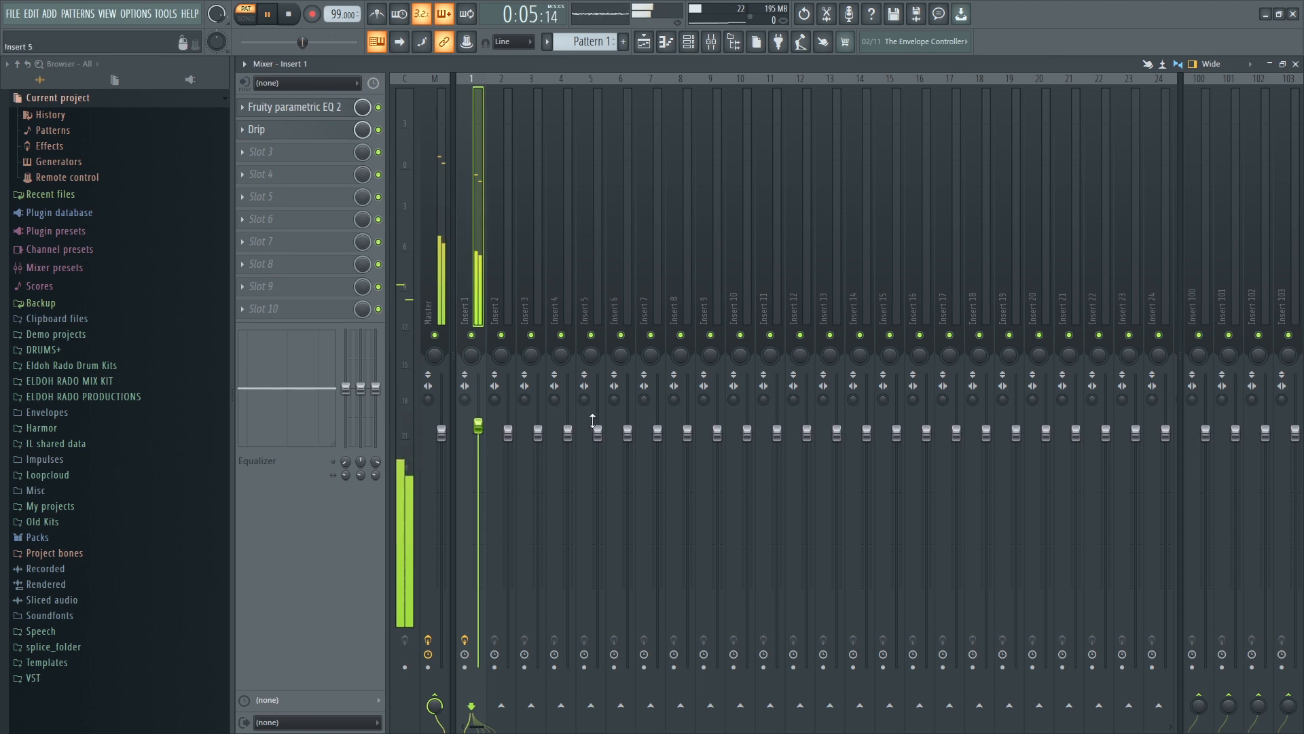
pyautogui.click(1295, 63)
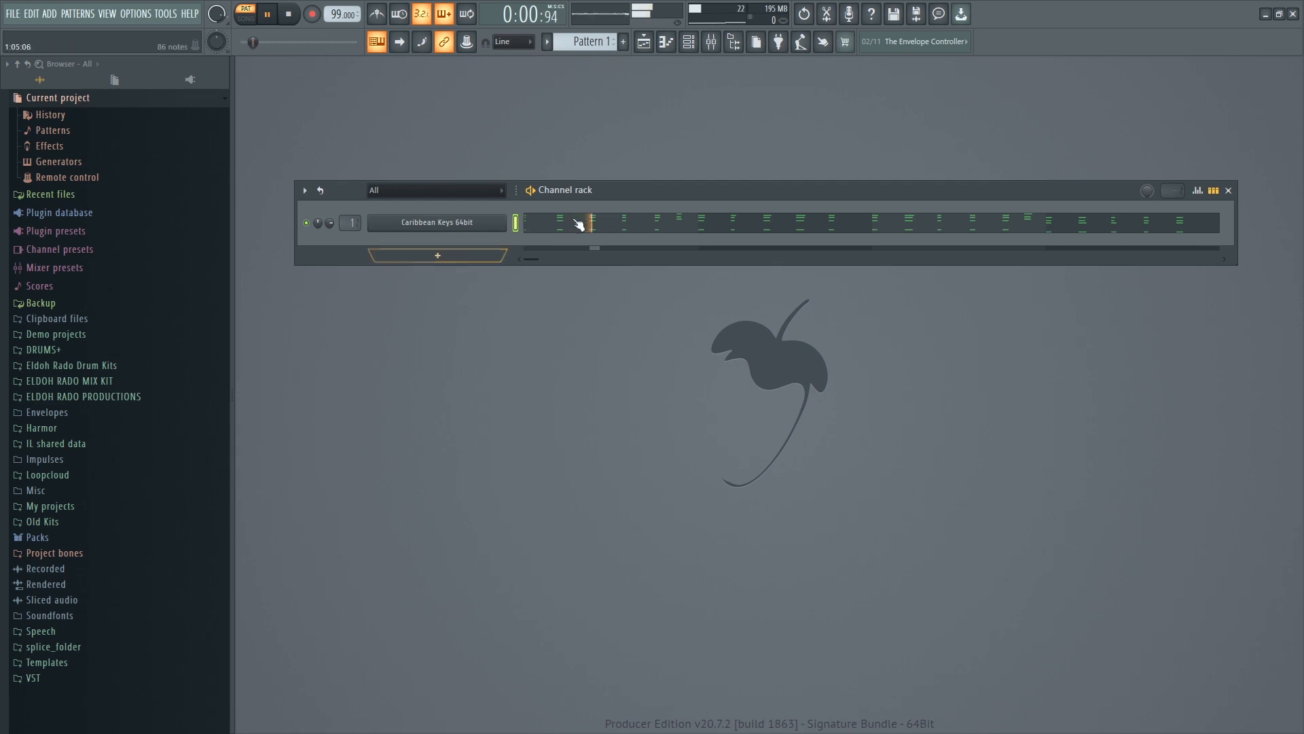
# Start saving the project and browse to the G1 folder inside Fl Studio Projects > VK Beats 2021 on SSD 1.
pyautogui.hotkey('ctrl', 's')
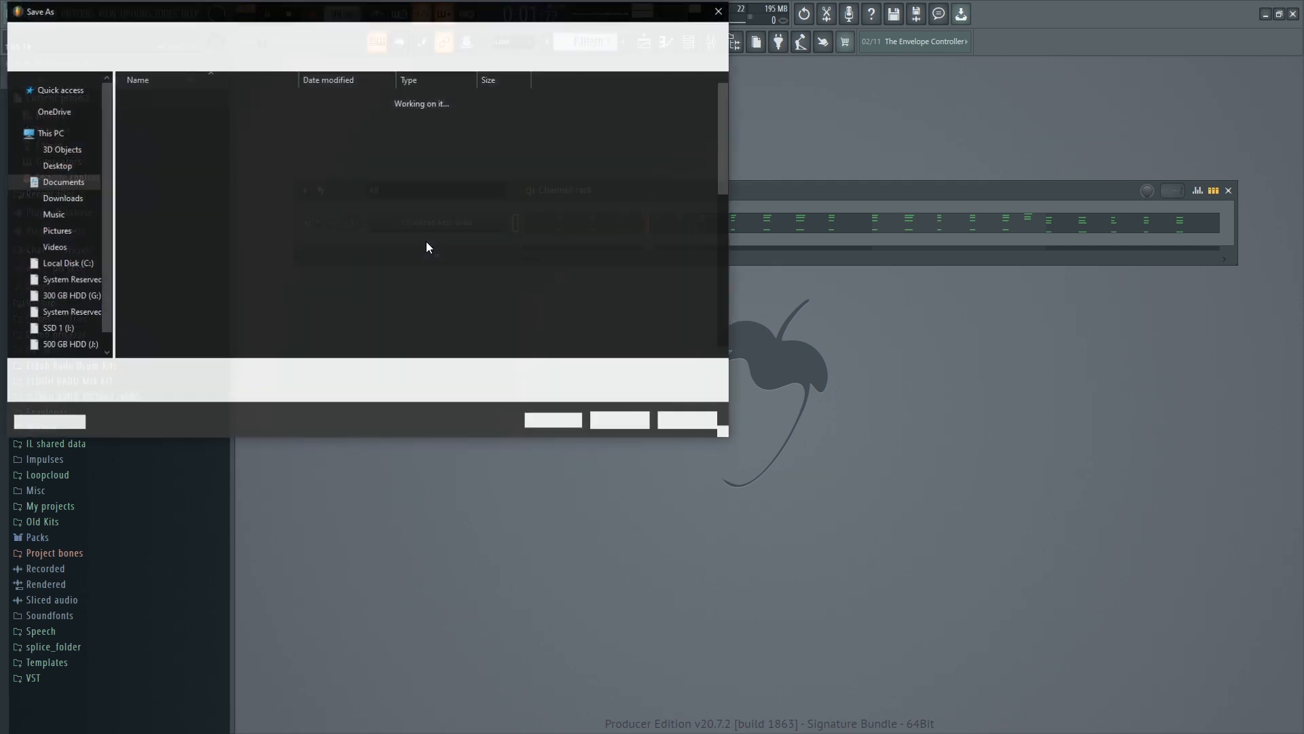
pyautogui.click(67, 329)
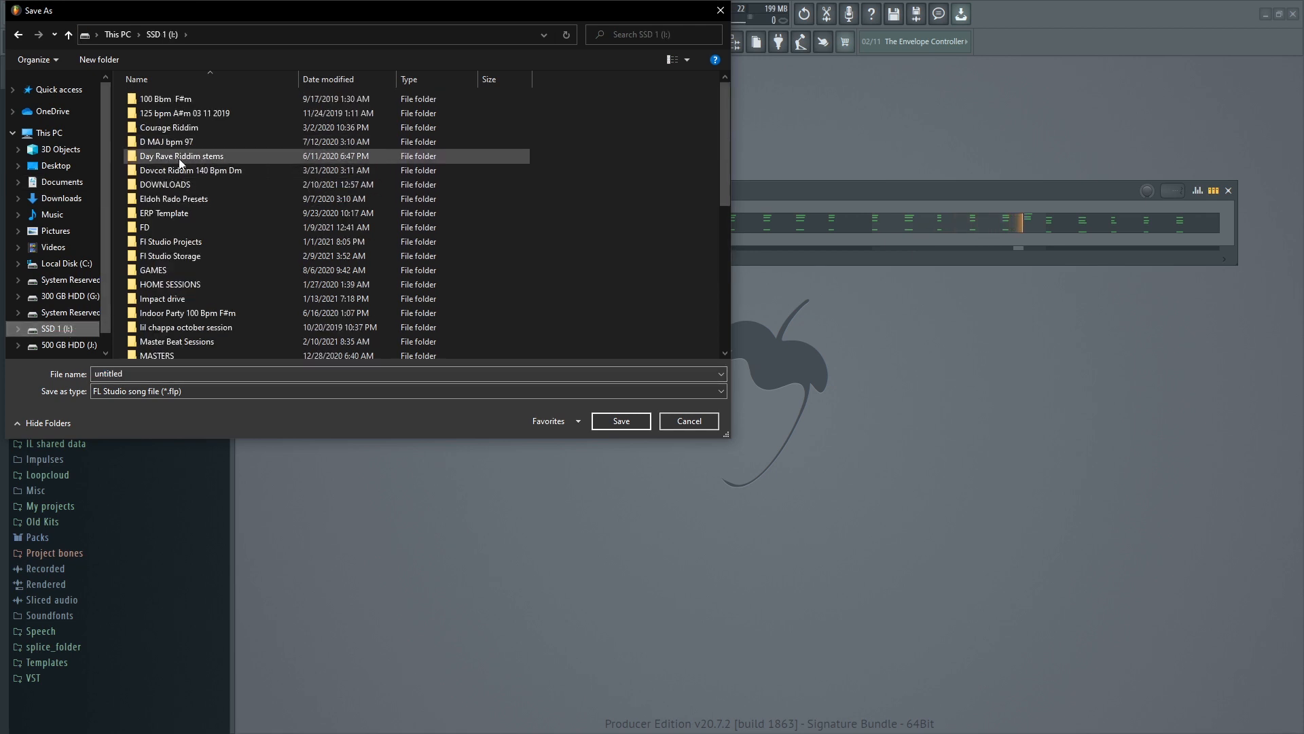
pyautogui.doubleClick(178, 242)
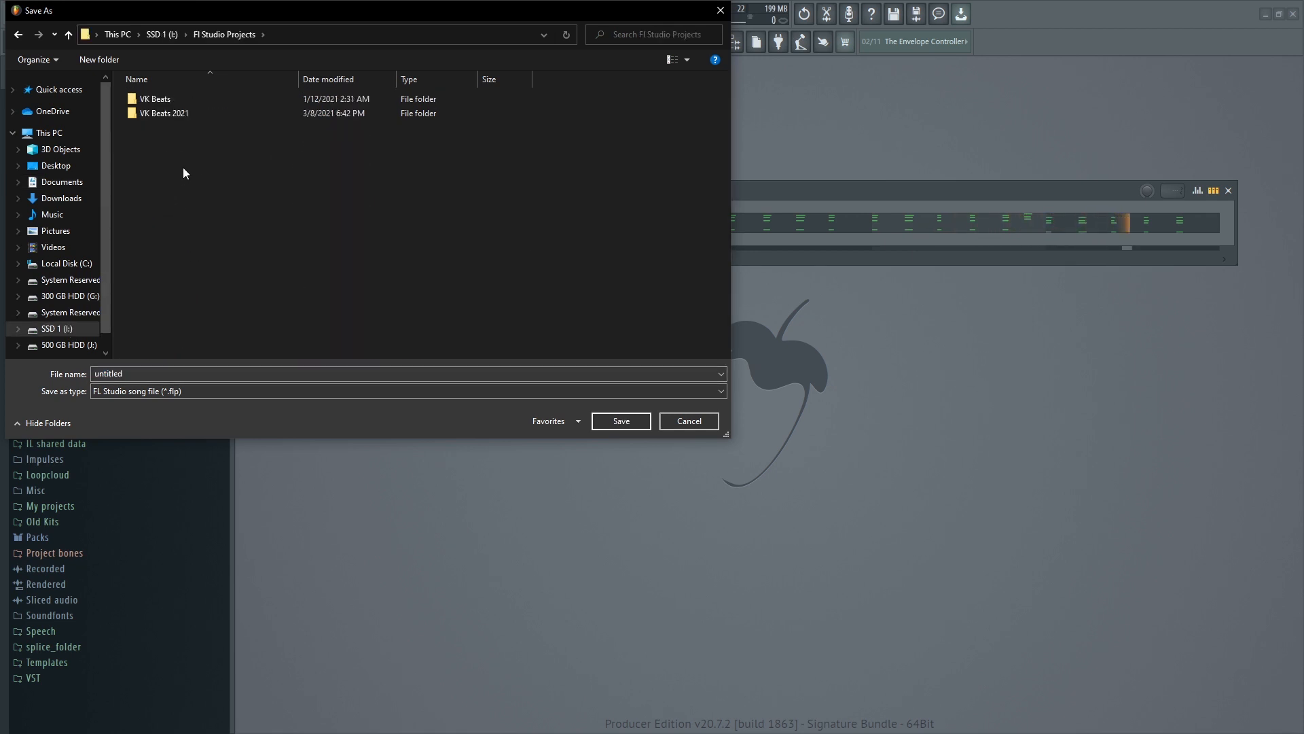
pyautogui.doubleClick(185, 111)
pyautogui.doubleClick(174, 128)
pyautogui.scroll(-3, 175, 231)
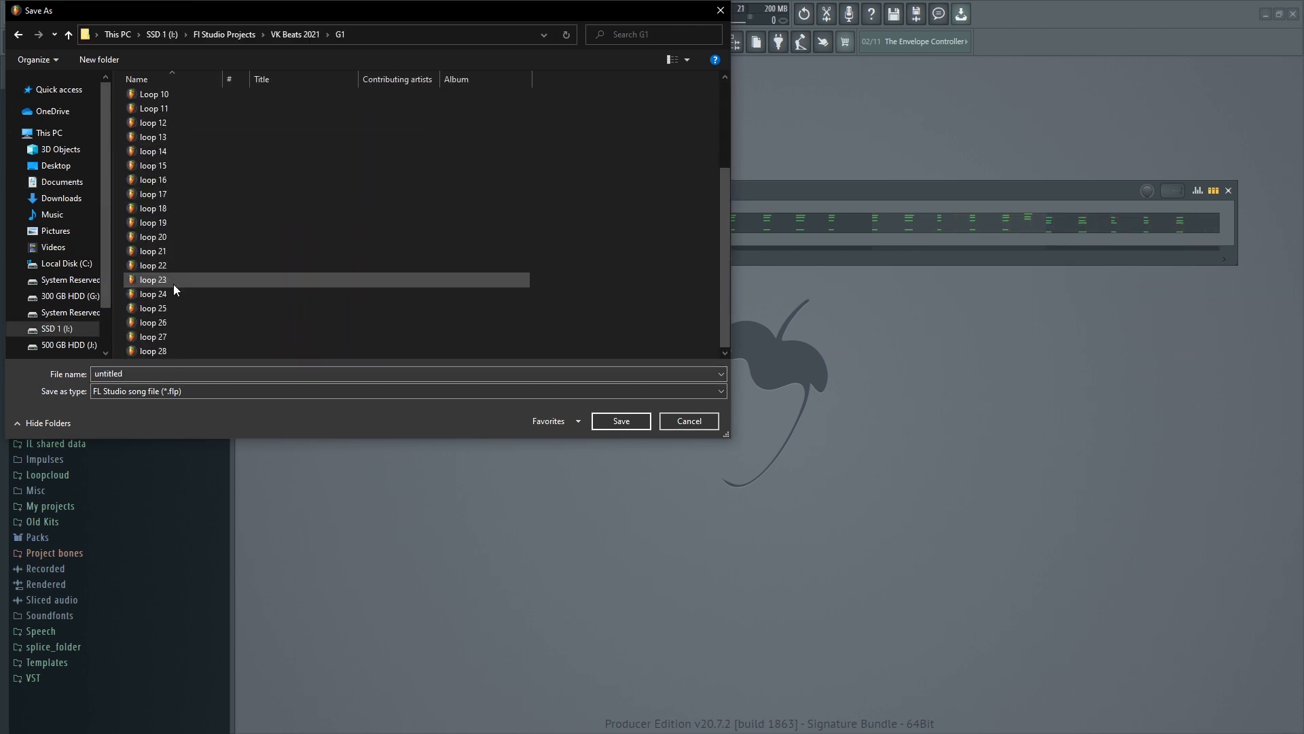
# Name the project file "loop 29", basing it on the existing loop 28 name, and save it.
pyautogui.click(161, 351)
pyautogui.click(139, 376)
pyautogui.click(140, 376)
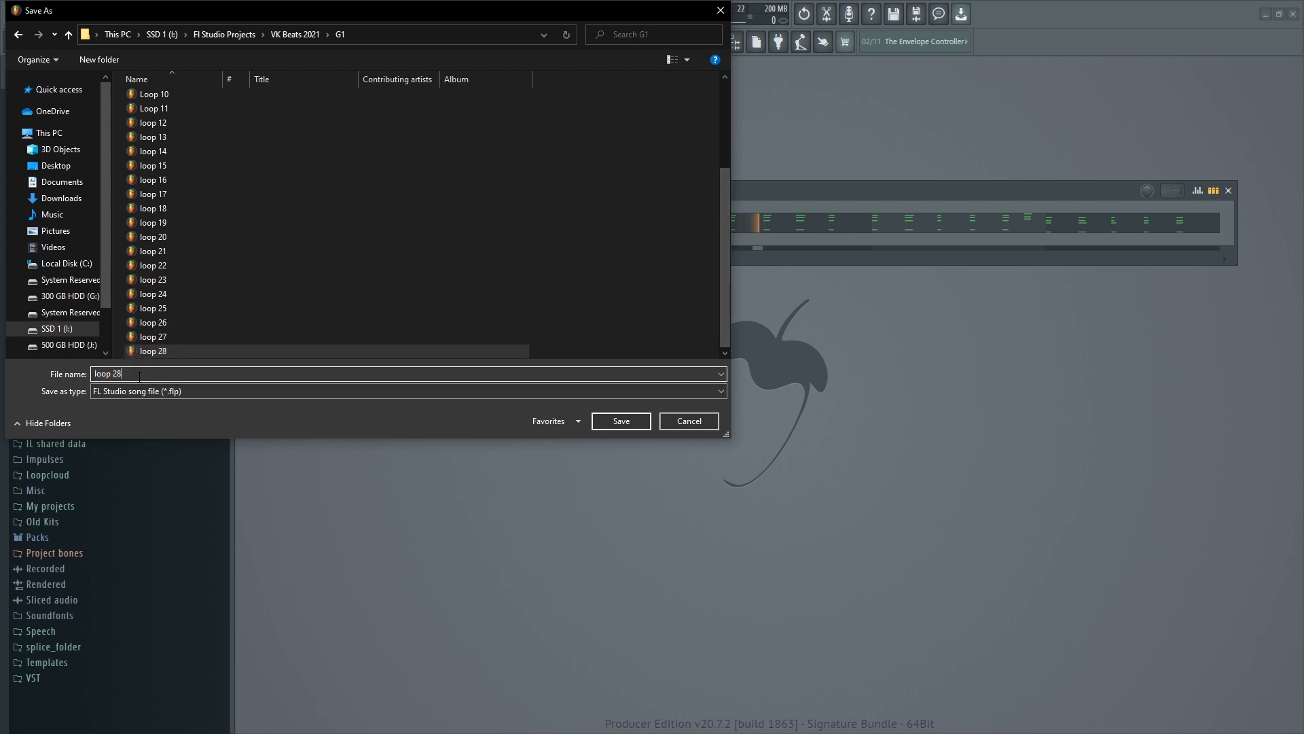
pyautogui.press('BackSpace')
pyautogui.write('9')
pyautogui.press('Return')
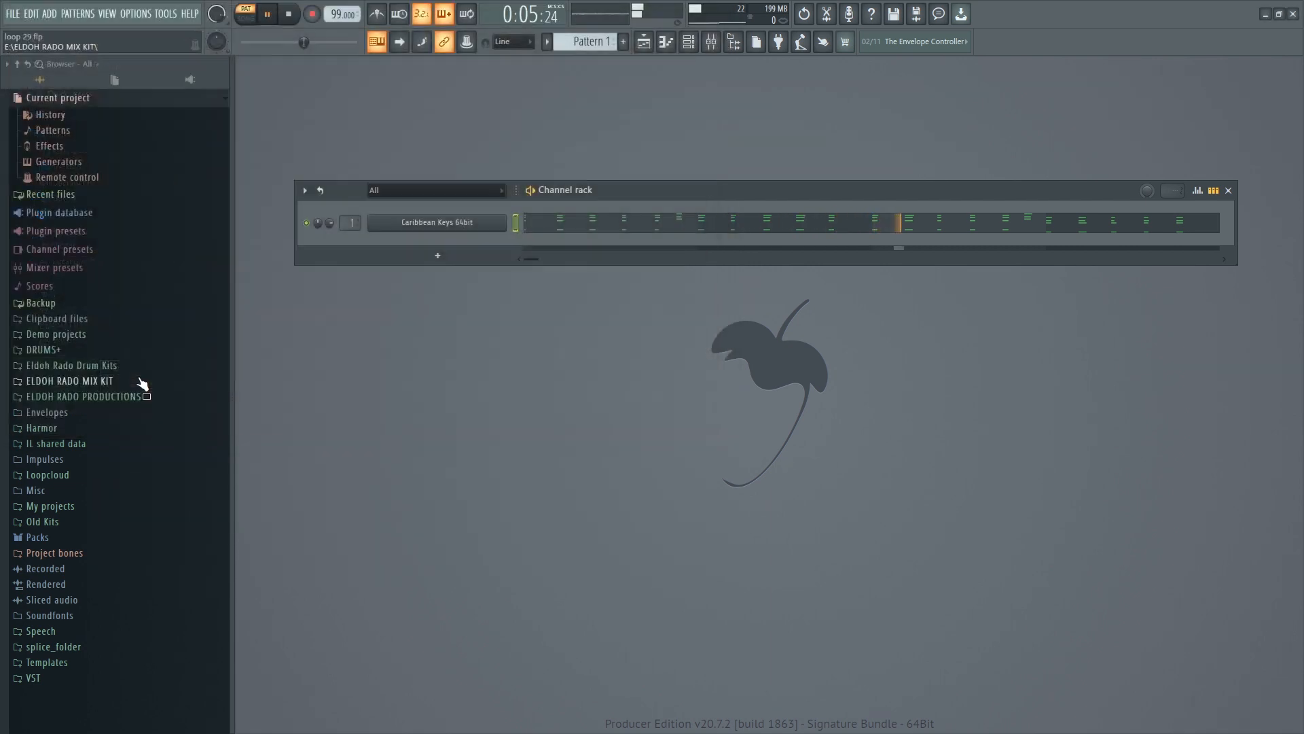
# Add an Electra instrument channel, show its detailed channel settings and place its window below the raised channel rack.
pyautogui.moveTo(615, 189); pyautogui.dragTo(609, 149)
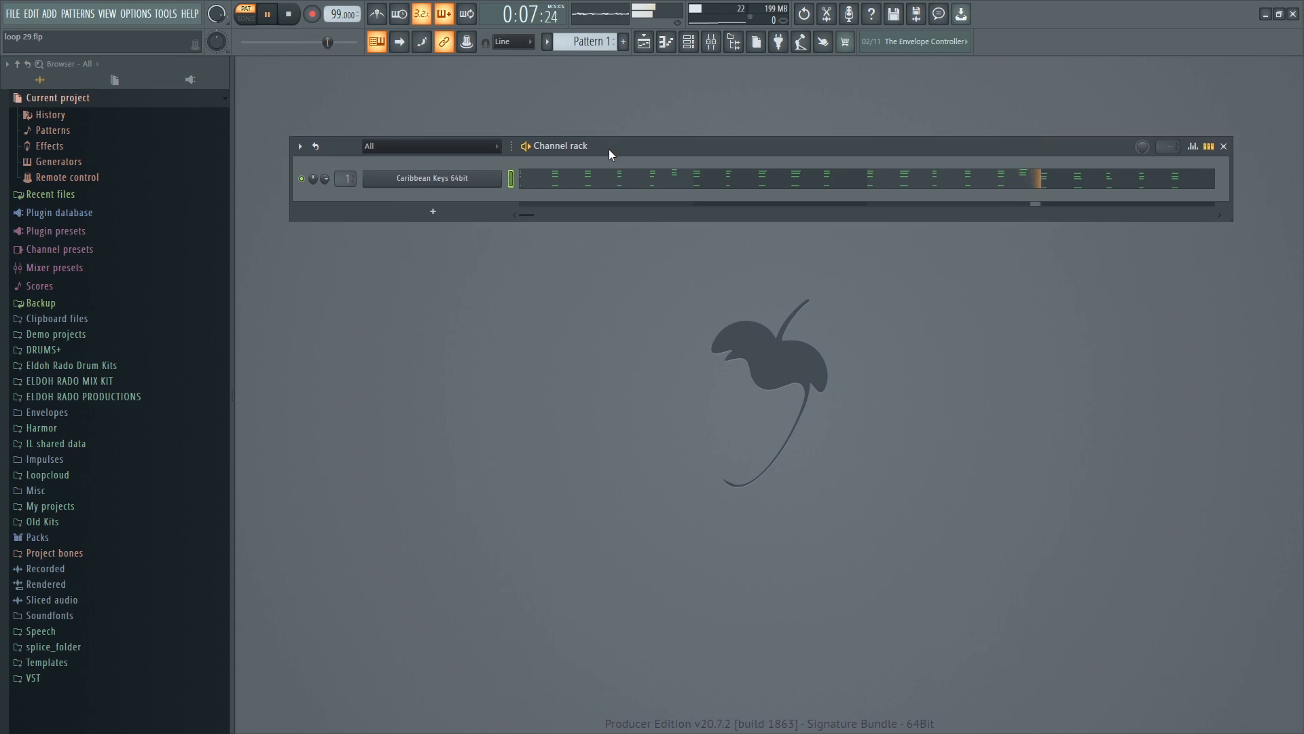
pyautogui.click(433, 214)
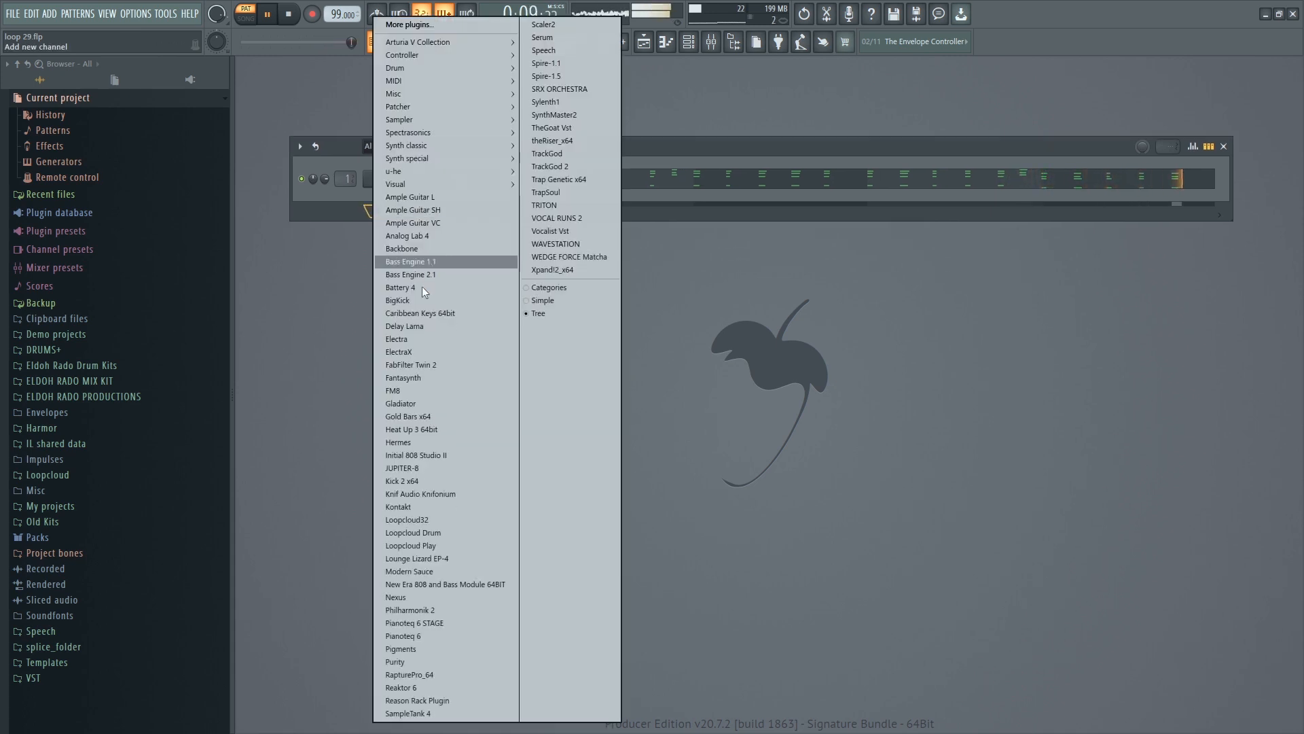
pyautogui.click(409, 339)
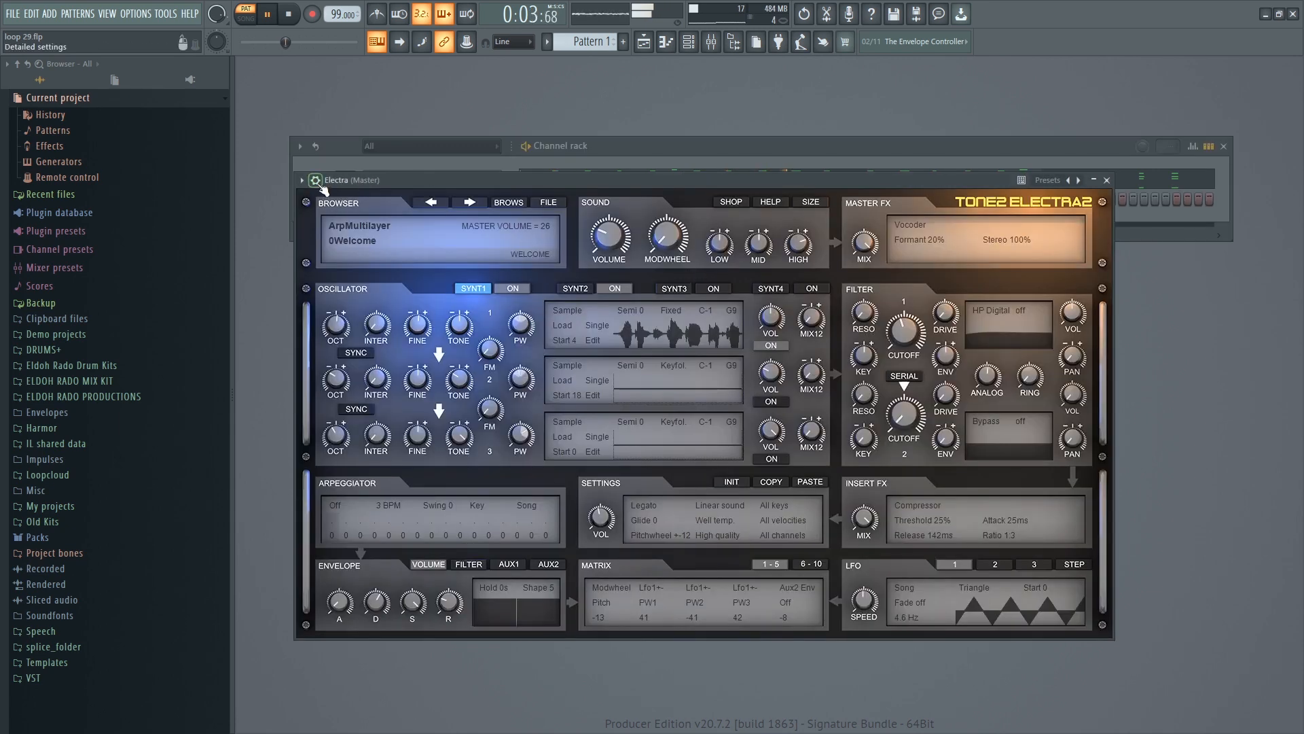
pyautogui.click(315, 181)
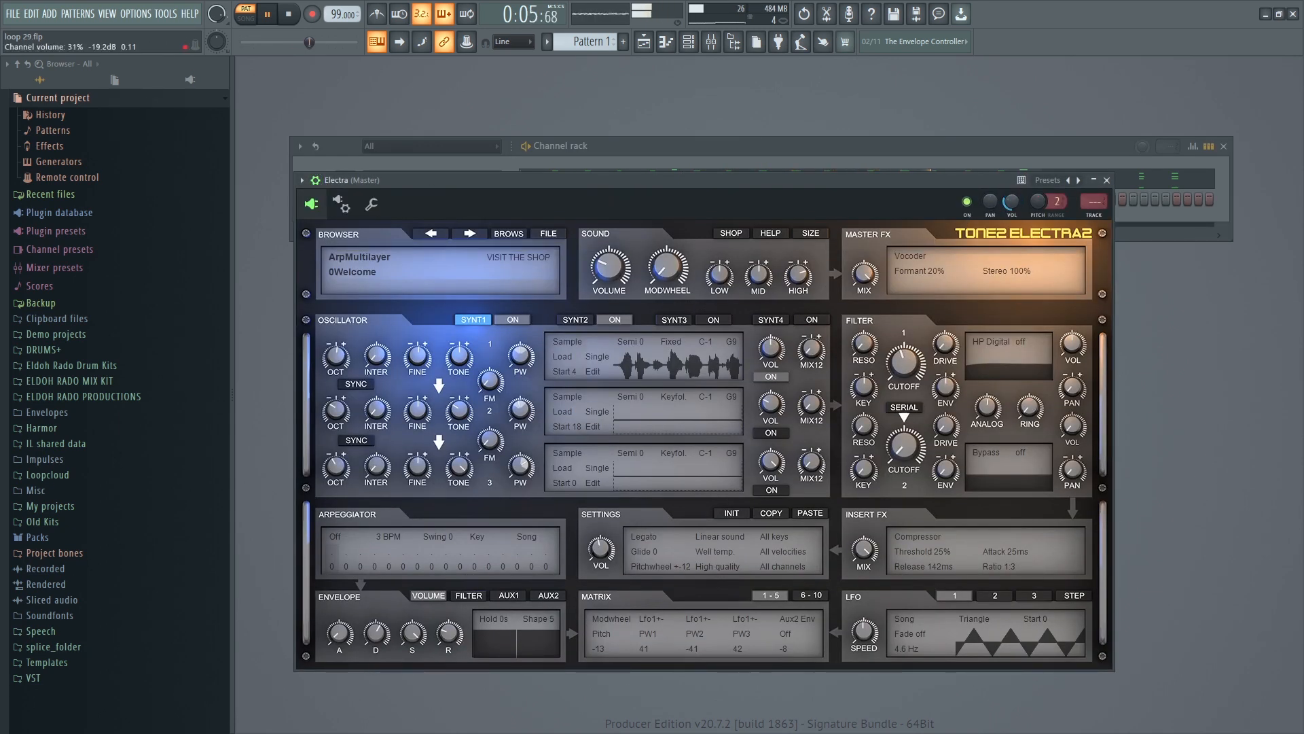
pyautogui.moveTo(547, 178); pyautogui.dragTo(539, 252)
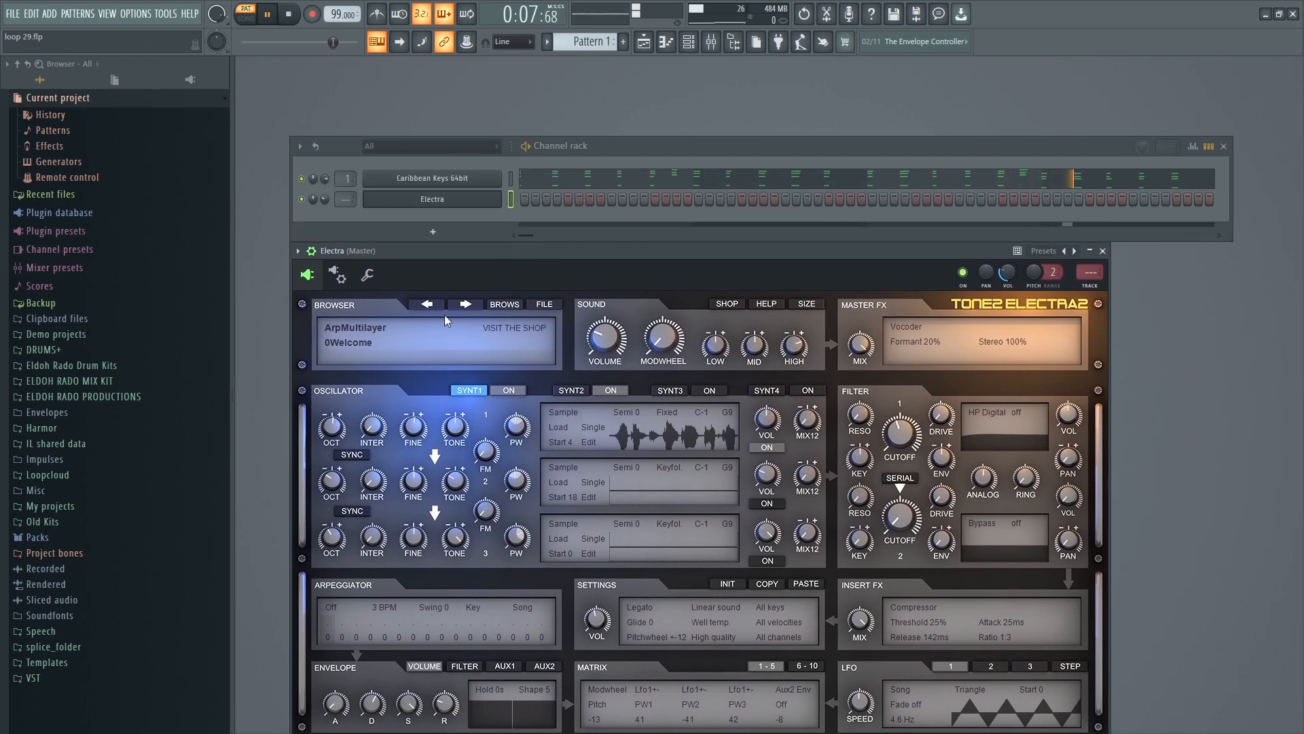
# Browse Electra's Lead category, passing 1NoiseLead MF, and load the 3Dirty Legato MF preset.
pyautogui.click(371, 331)
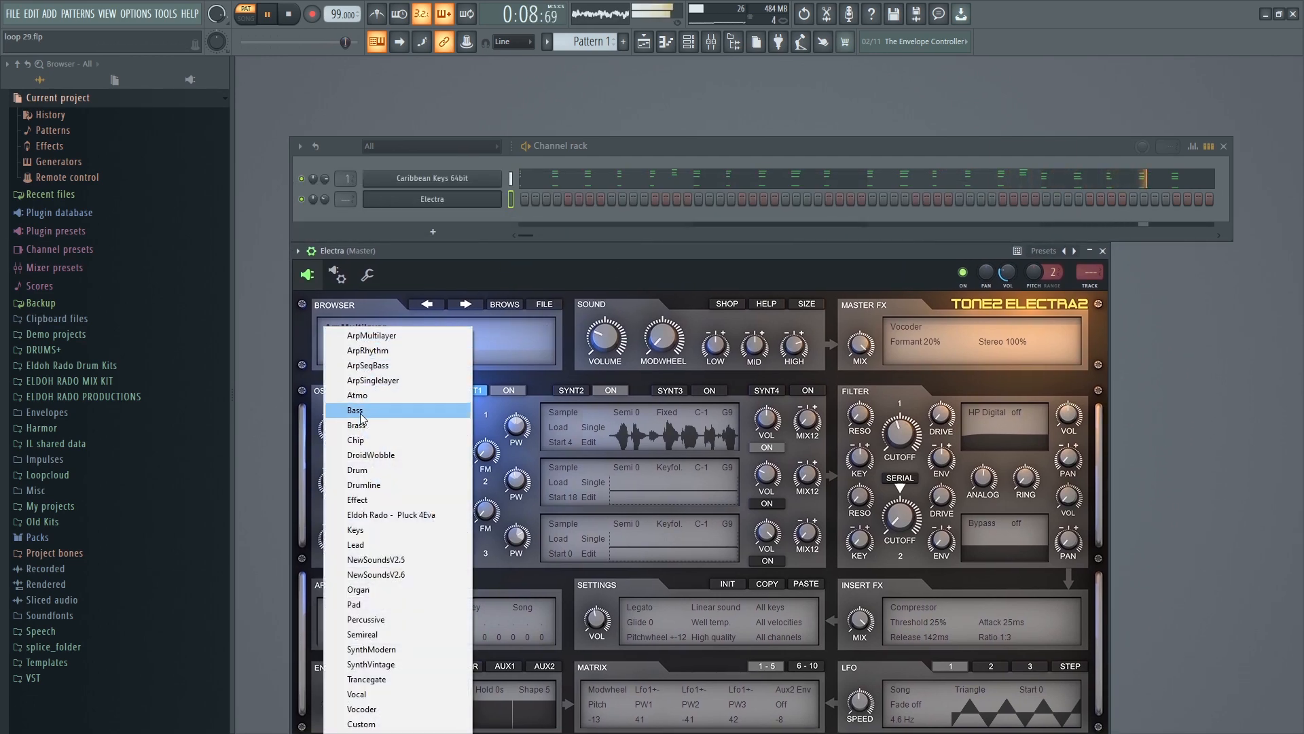
pyautogui.click(372, 540)
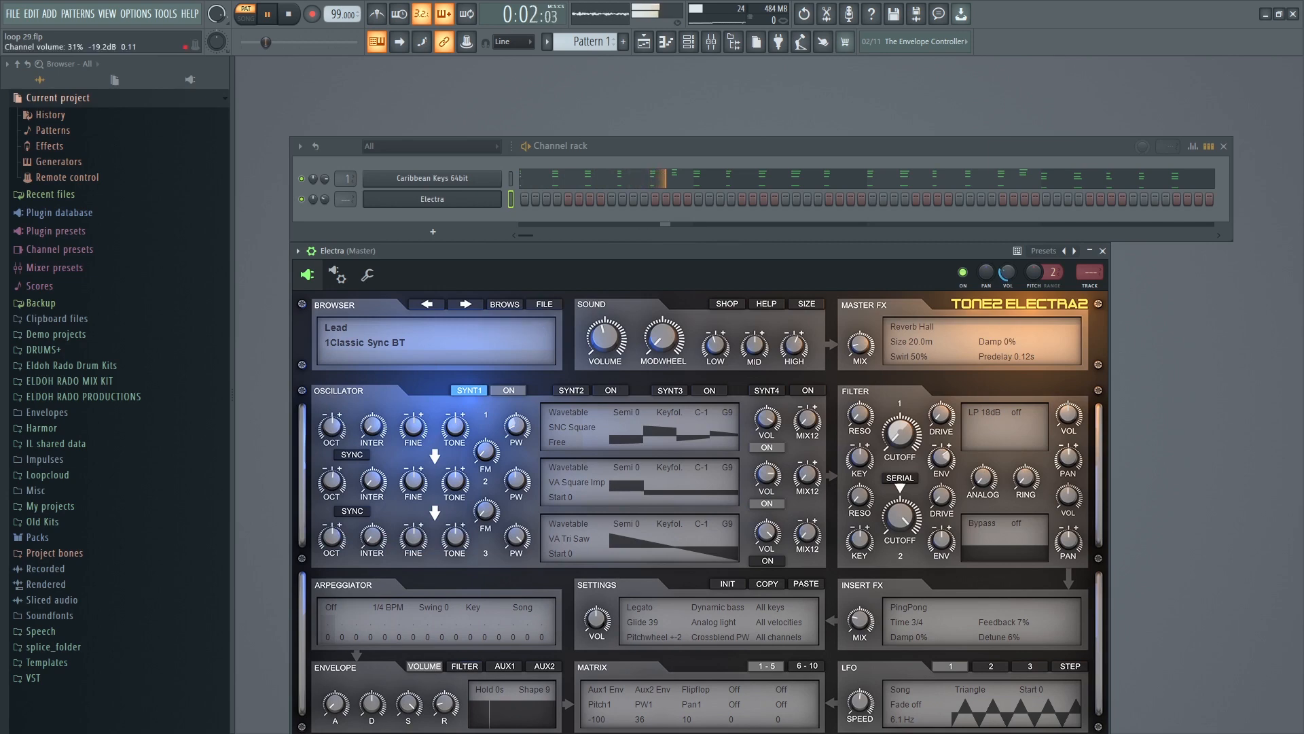
pyautogui.click(399, 359)
pyautogui.click(365, 350)
pyautogui.click(380, 350)
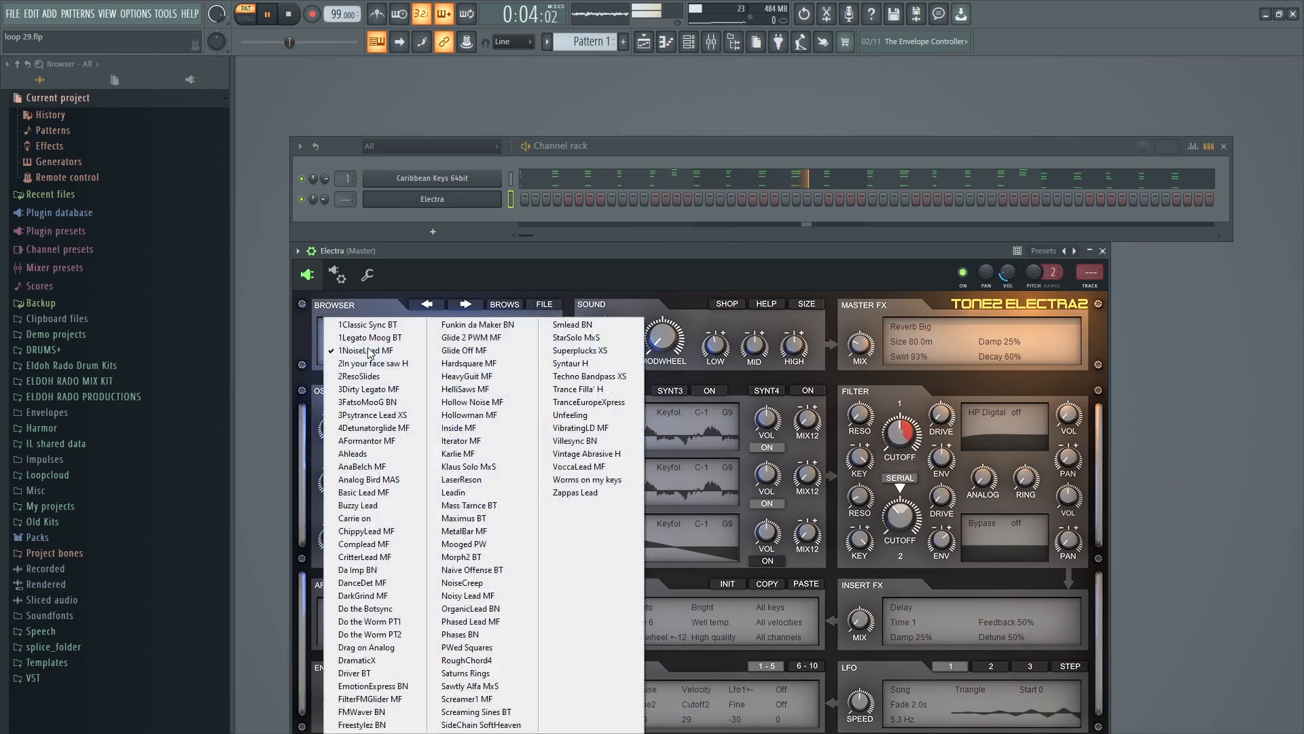
pyautogui.click(368, 390)
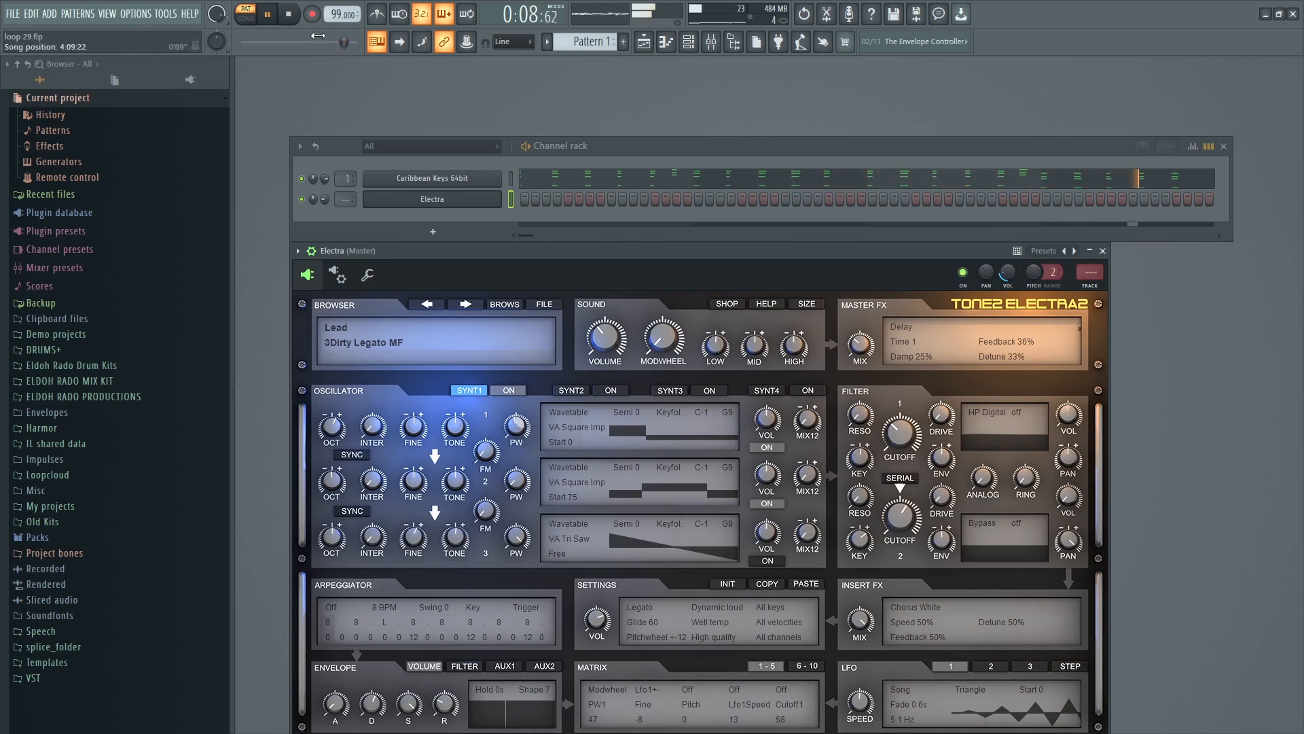
# Record a lead melody on the Electra channel over the looping chords, then stop playback.
pyautogui.press('r')
pyautogui.click(667, 466)
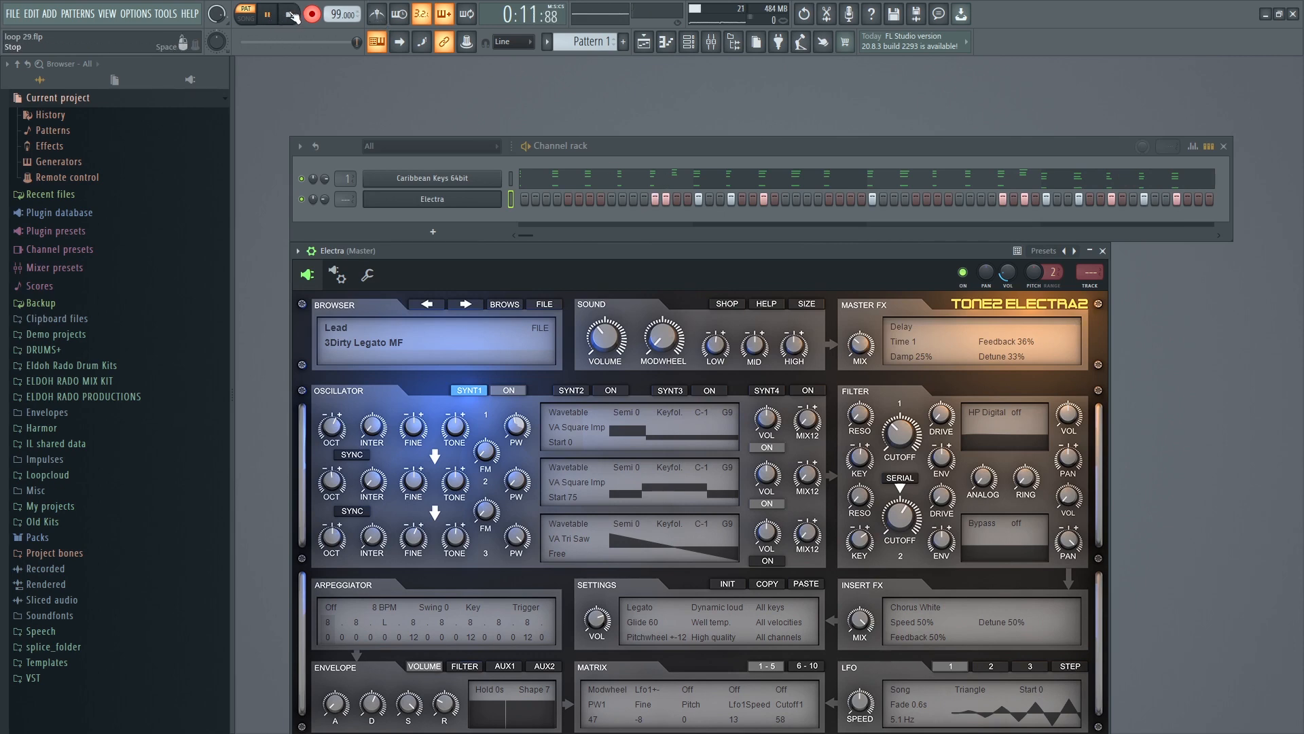
pyautogui.click(291, 14)
# Open Electra's piano roll, focus on the recorded melody and play it back.
pyautogui.rightClick(432, 199)
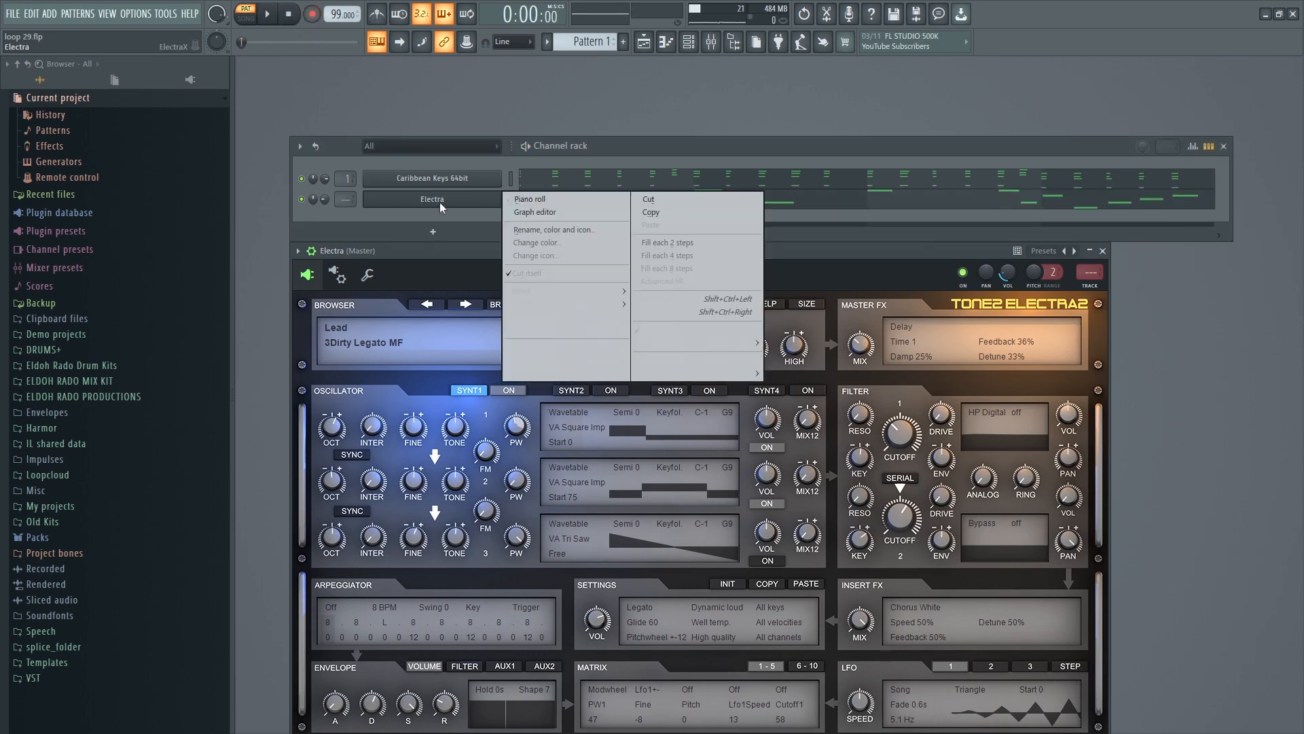
pyautogui.click(537, 198)
pyautogui.press('space')
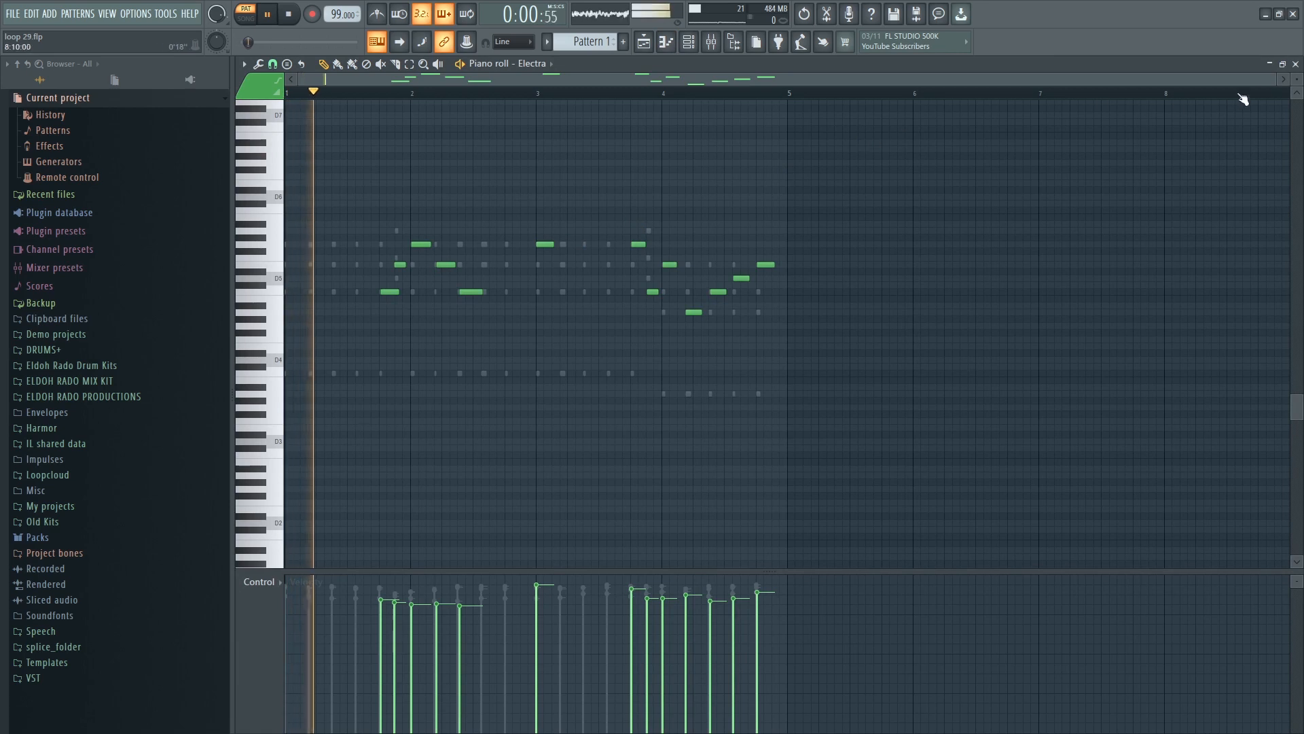
pyautogui.moveTo(1297, 79); pyautogui.dragTo(733, 78)
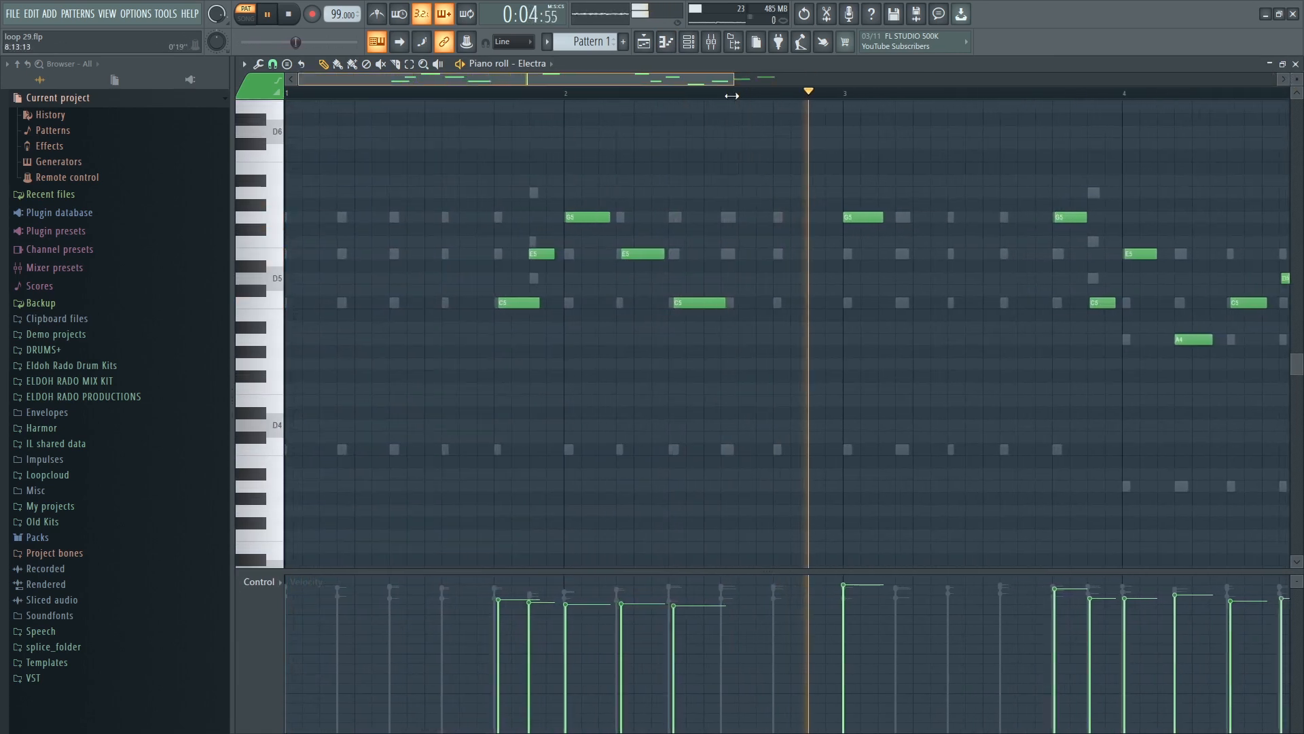
pyautogui.press('space')
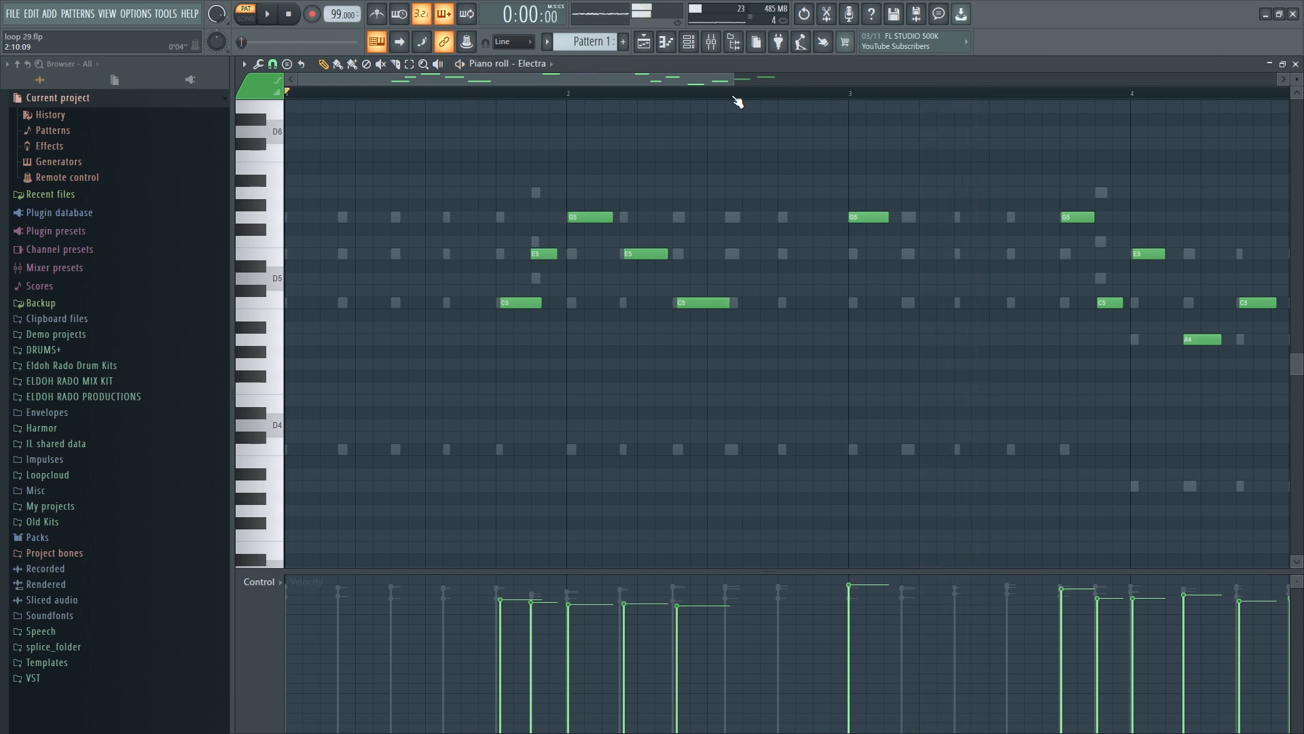
# Quantize all the Electra melody notes with the Default template and listen to the result.
pyautogui.hotkey('ctrl', 'a')
pyautogui.hotkey('alt', 'h')
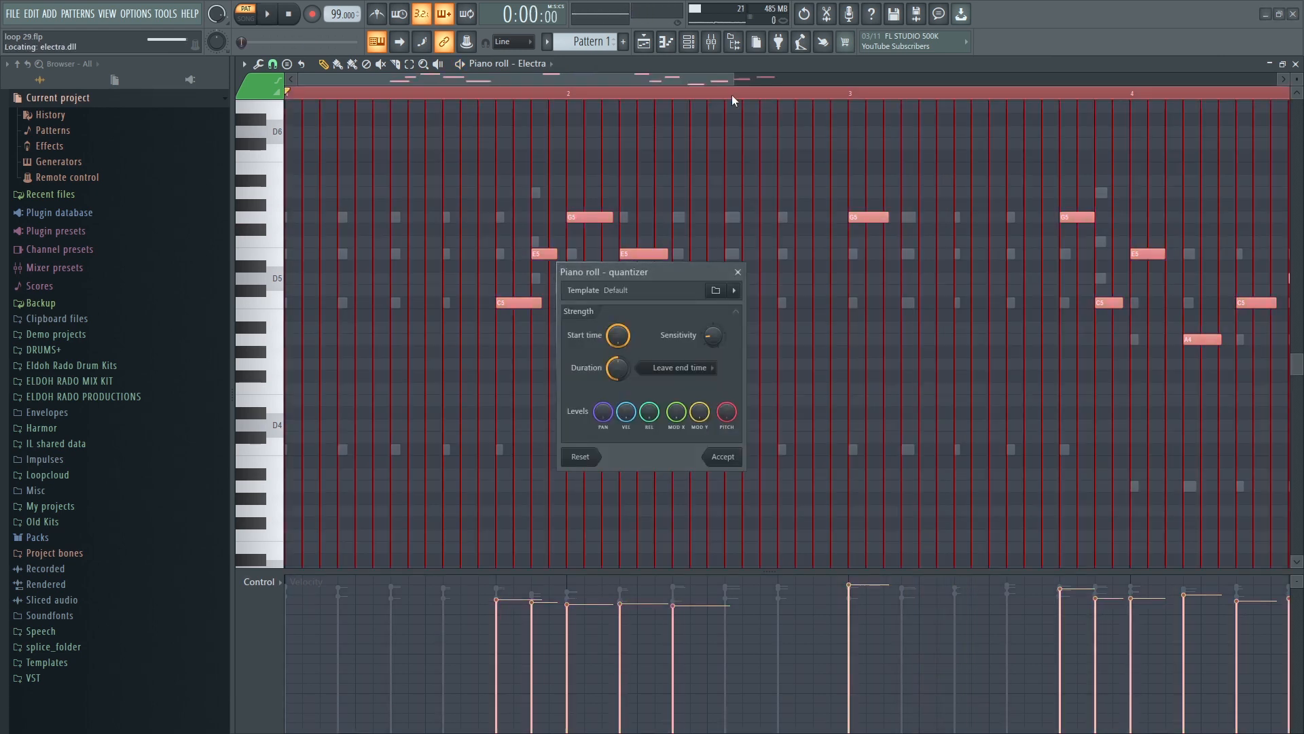
pyautogui.click(730, 457)
pyautogui.press('space')
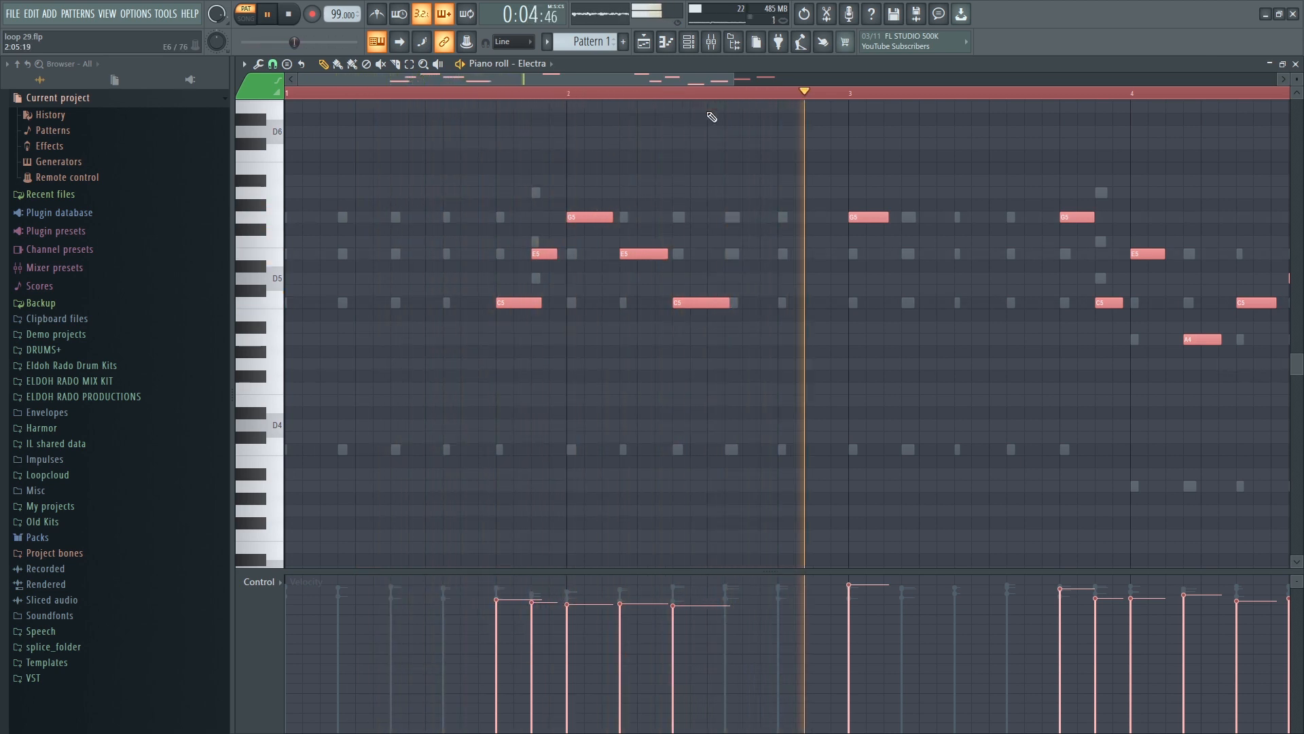
pyautogui.scroll(-2, 696, 90)
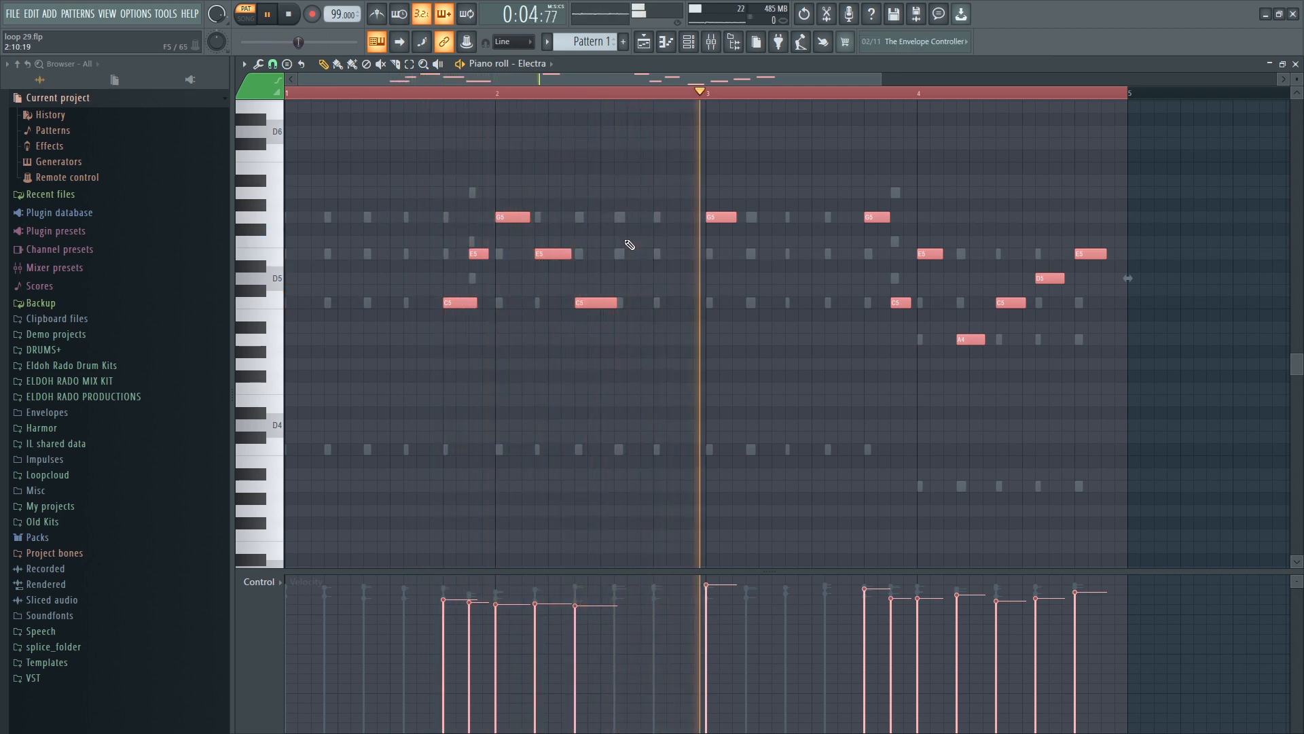
pyautogui.press('space')
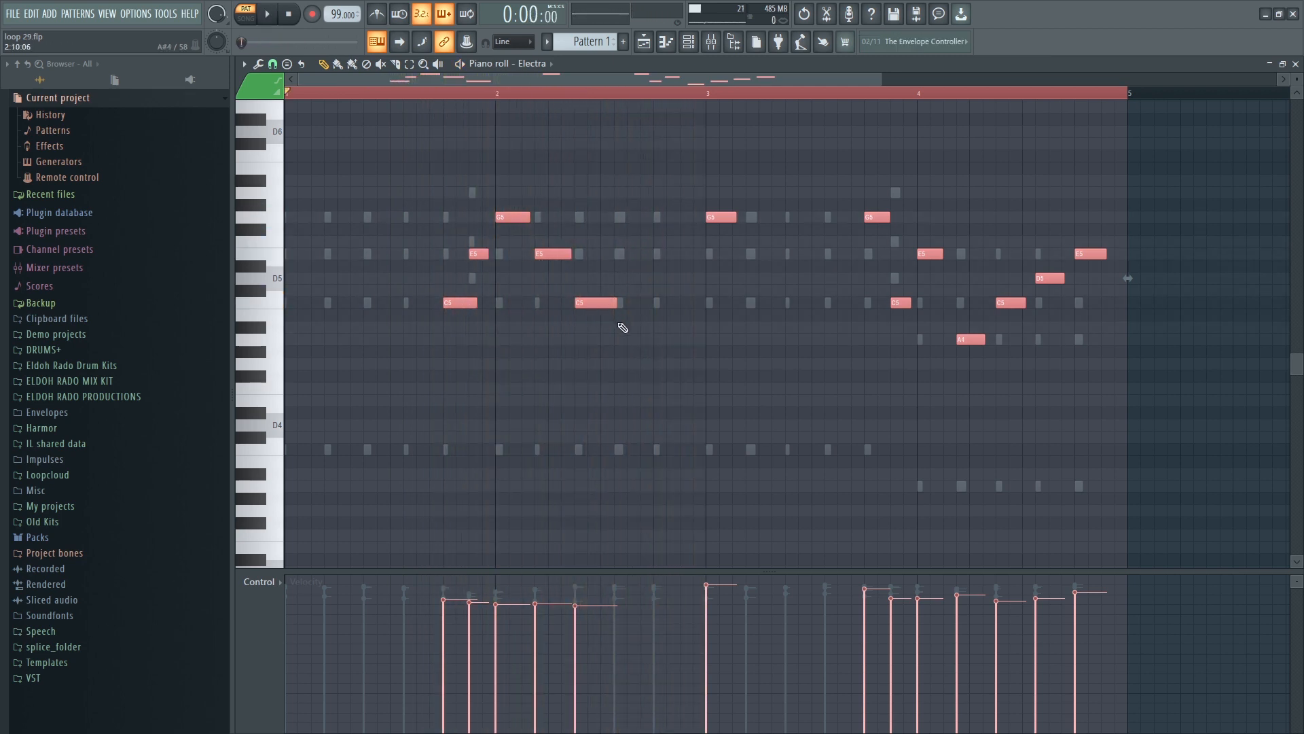
# Add an A#4 note right after the last C5 note of bar 2 and play the melody briefly.
pyautogui.click(620, 327)
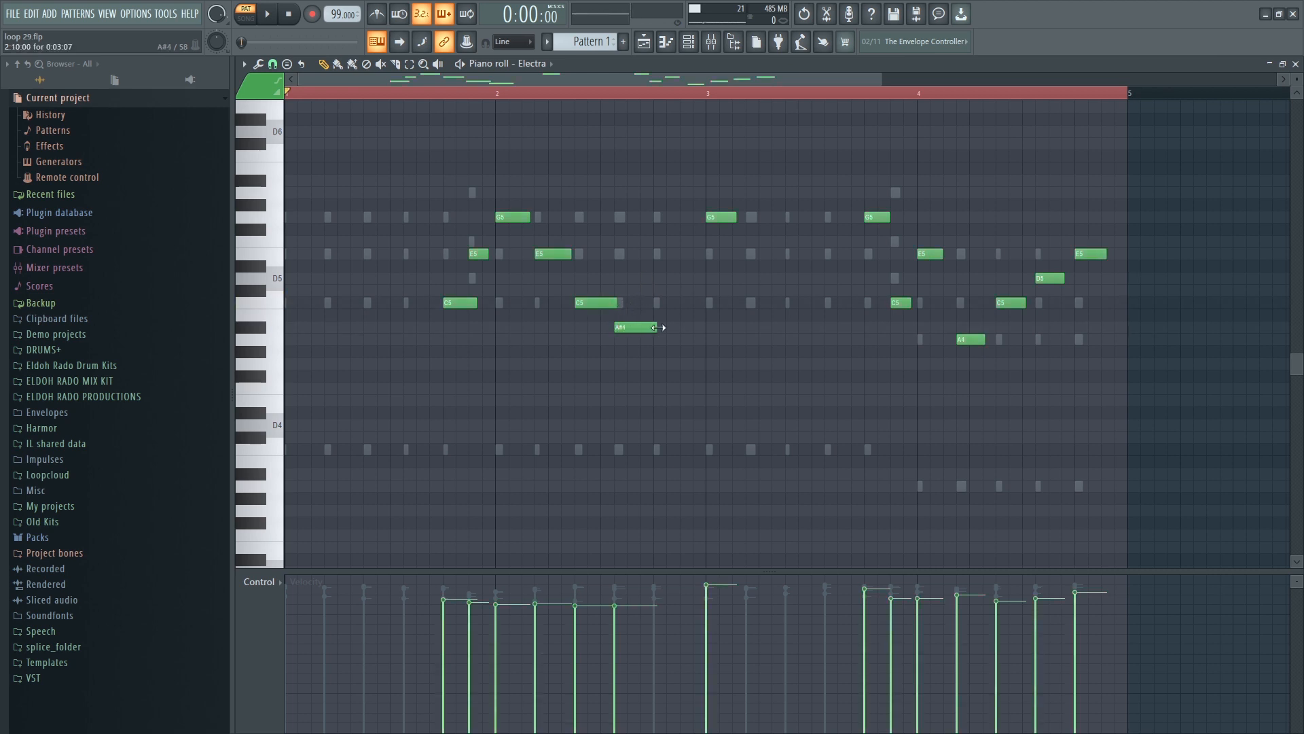
pyautogui.press('space')
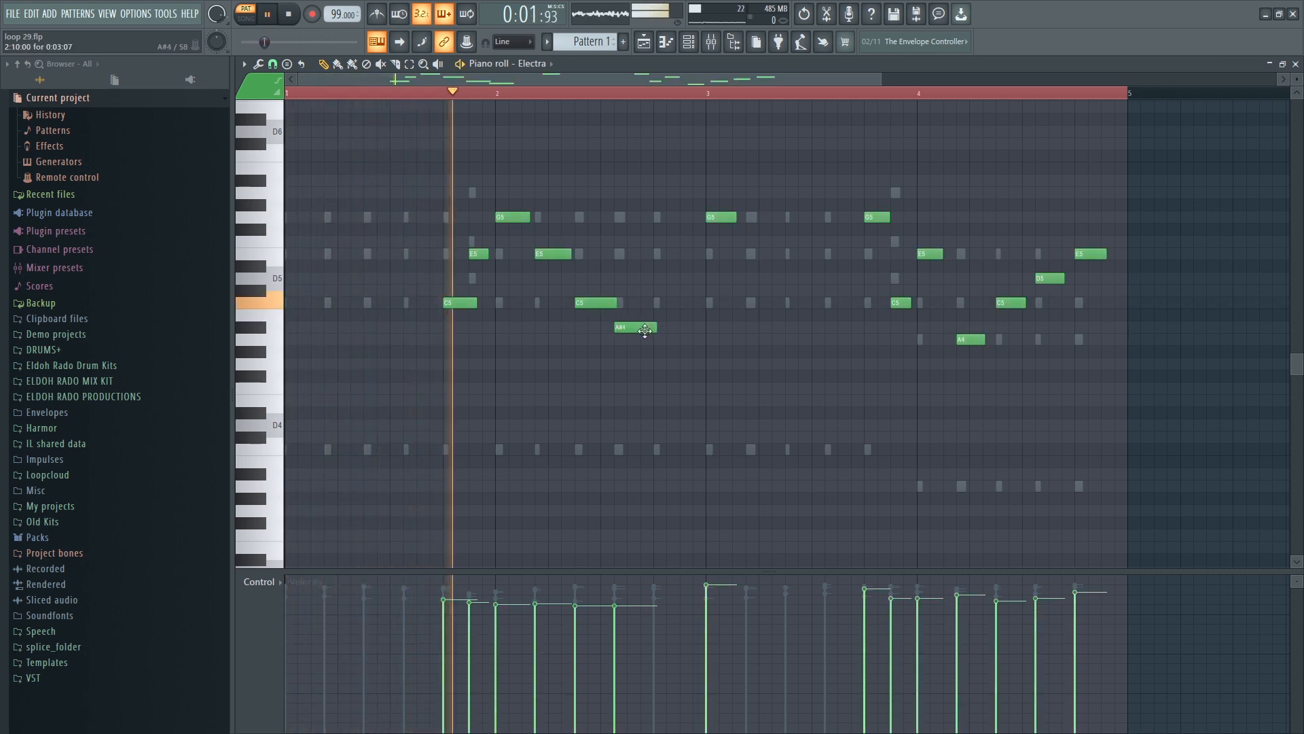
pyautogui.press('space')
# Set the piano roll's scale highlighting root note to C.
pyautogui.click(246, 66)
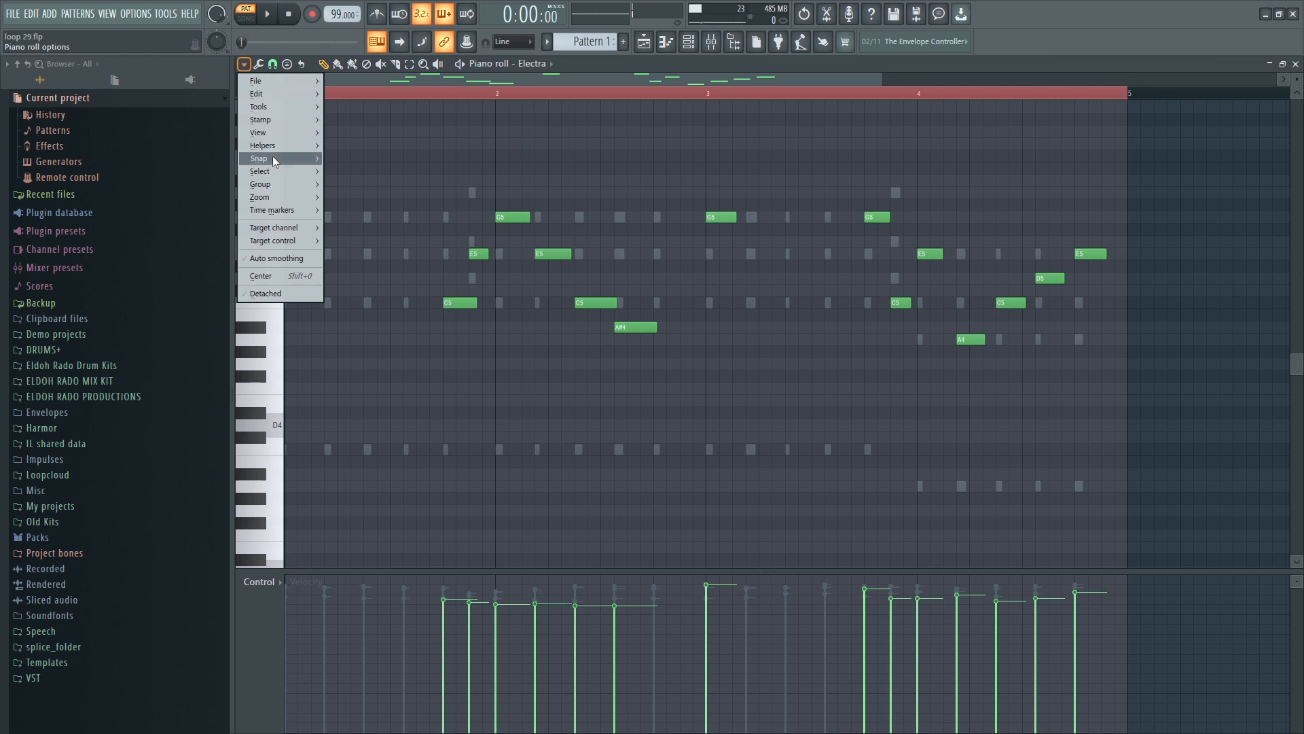
pyautogui.moveTo(275, 148)
pyautogui.moveTo(380, 158)
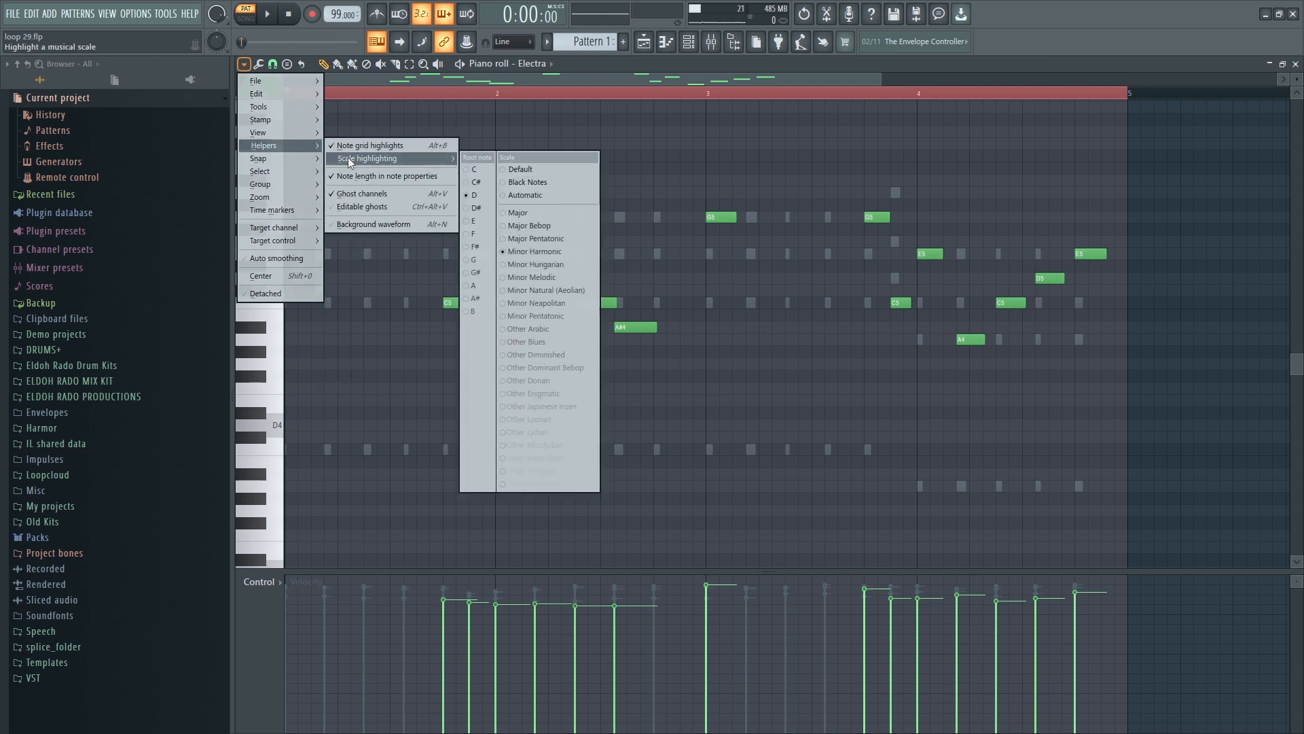
pyautogui.click(486, 173)
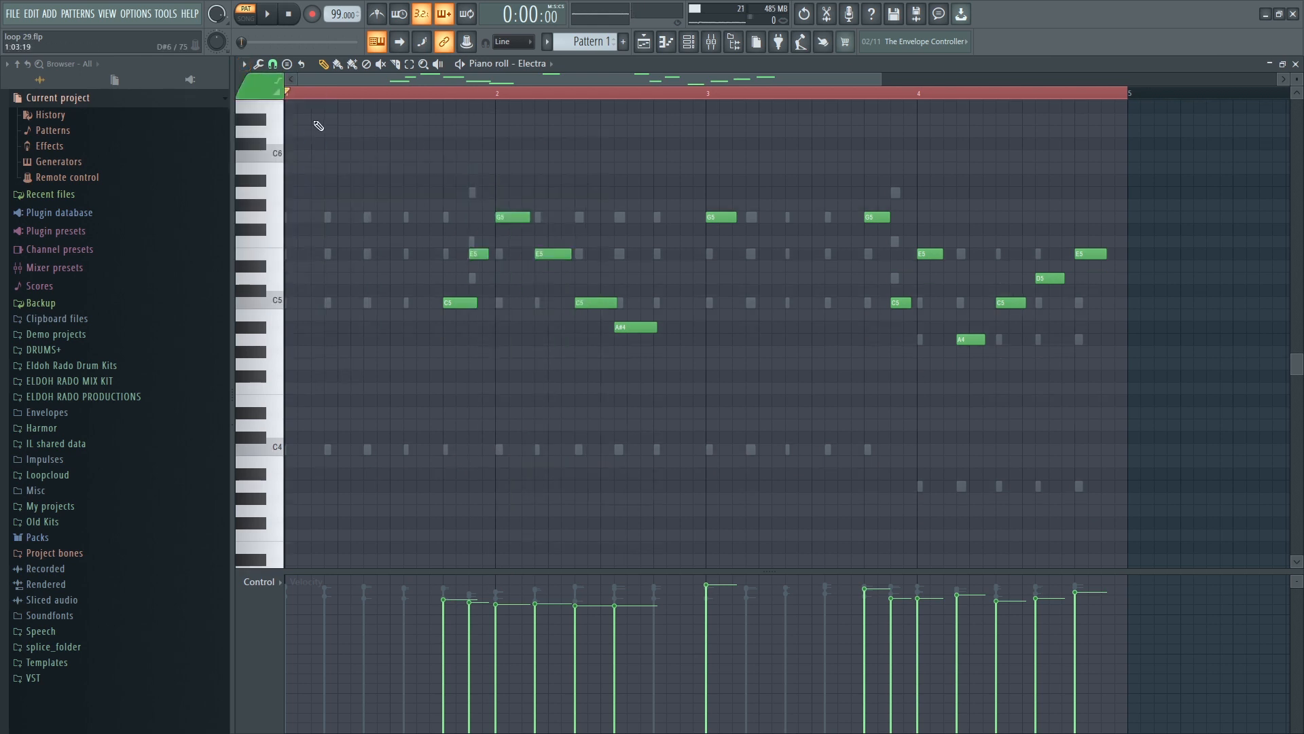
# Set the highlighted scale to Major and play the pattern briefly.
pyautogui.click(244, 63)
pyautogui.moveTo(279, 146)
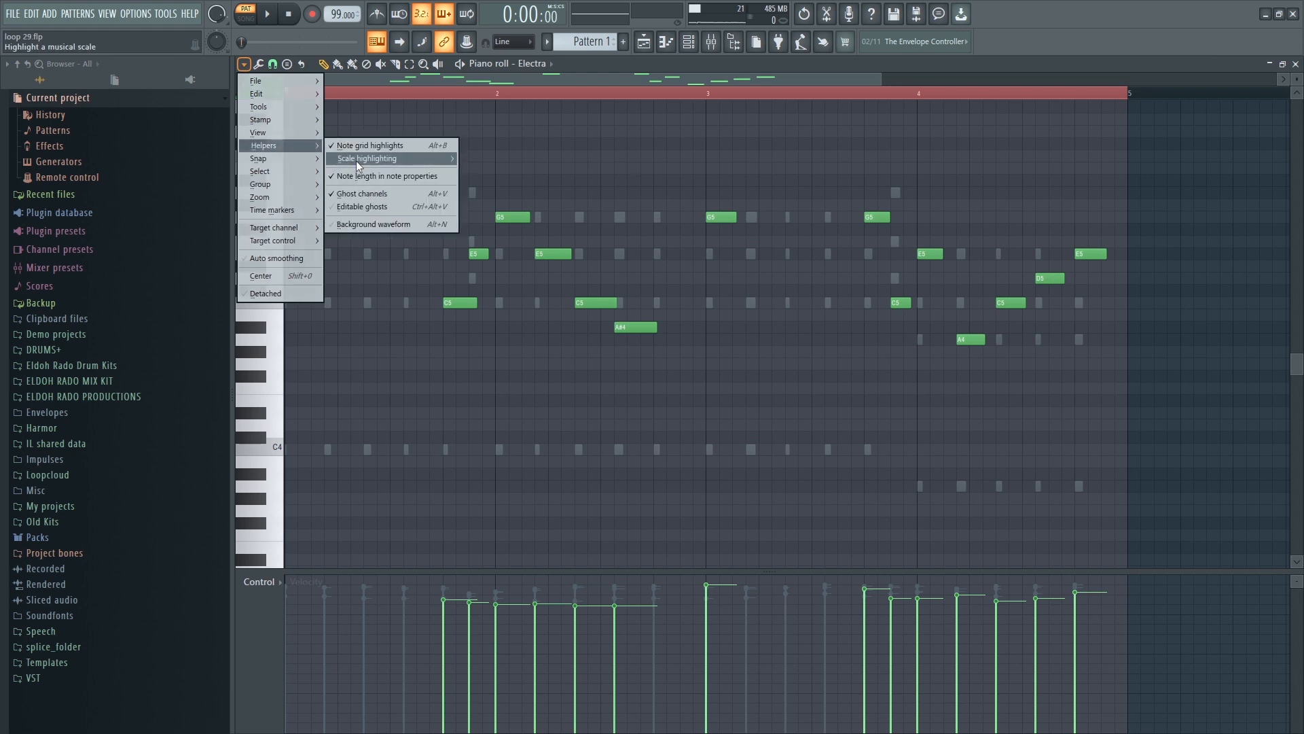
pyautogui.moveTo(360, 159)
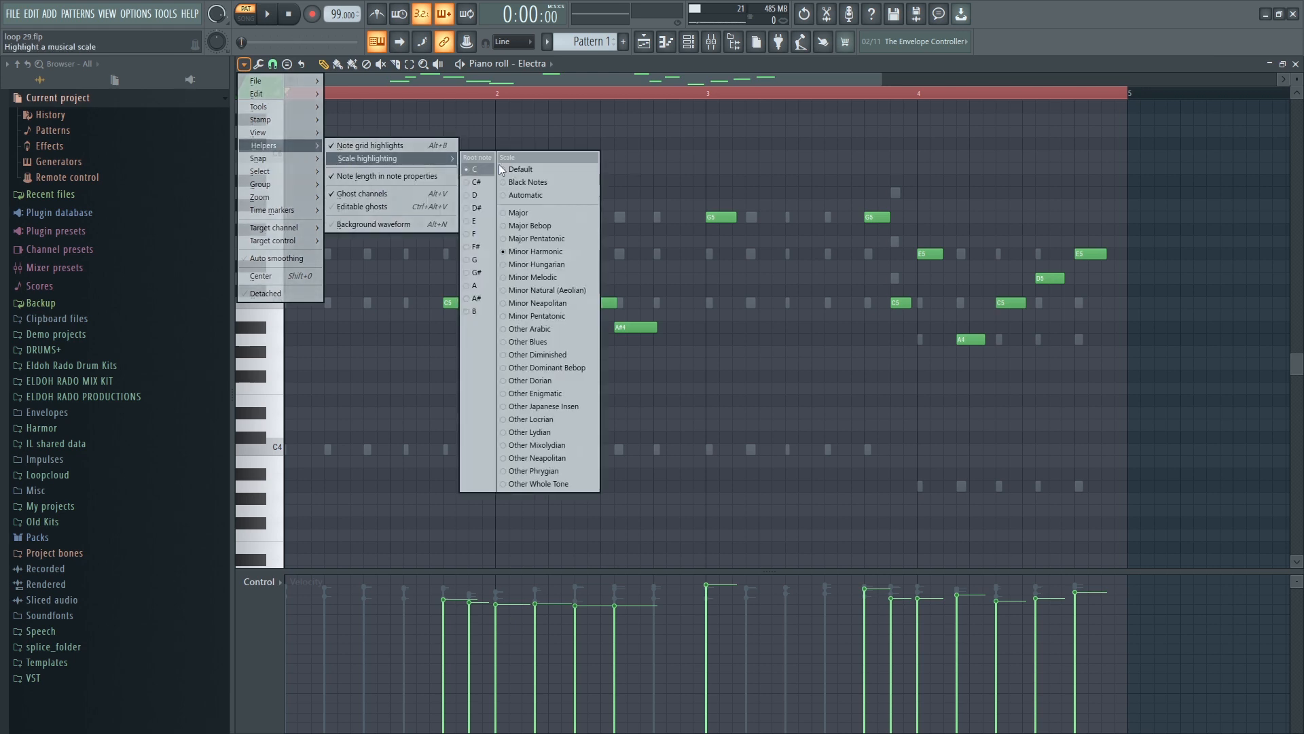
pyautogui.click(530, 213)
pyautogui.press('space')
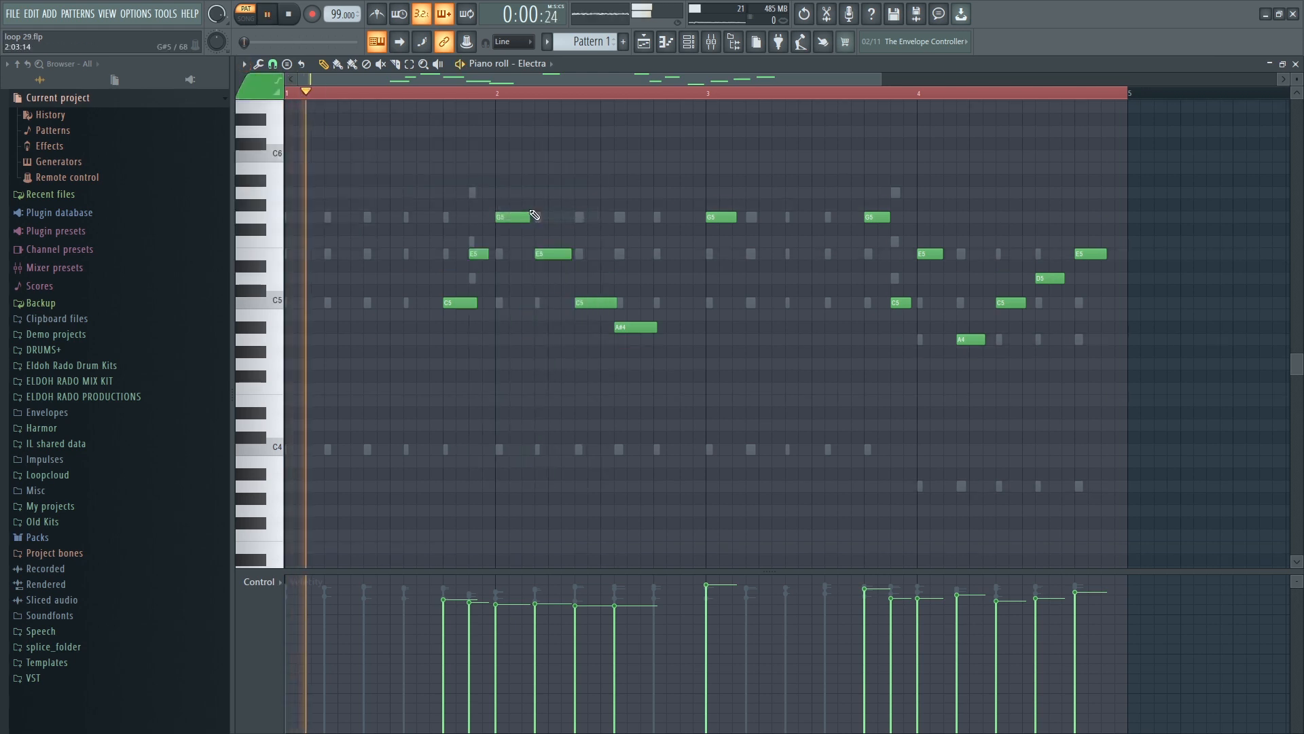
pyautogui.press('space')
# Change the piano roll's highlighted scale to Major Pentatonic.
pyautogui.click(244, 63)
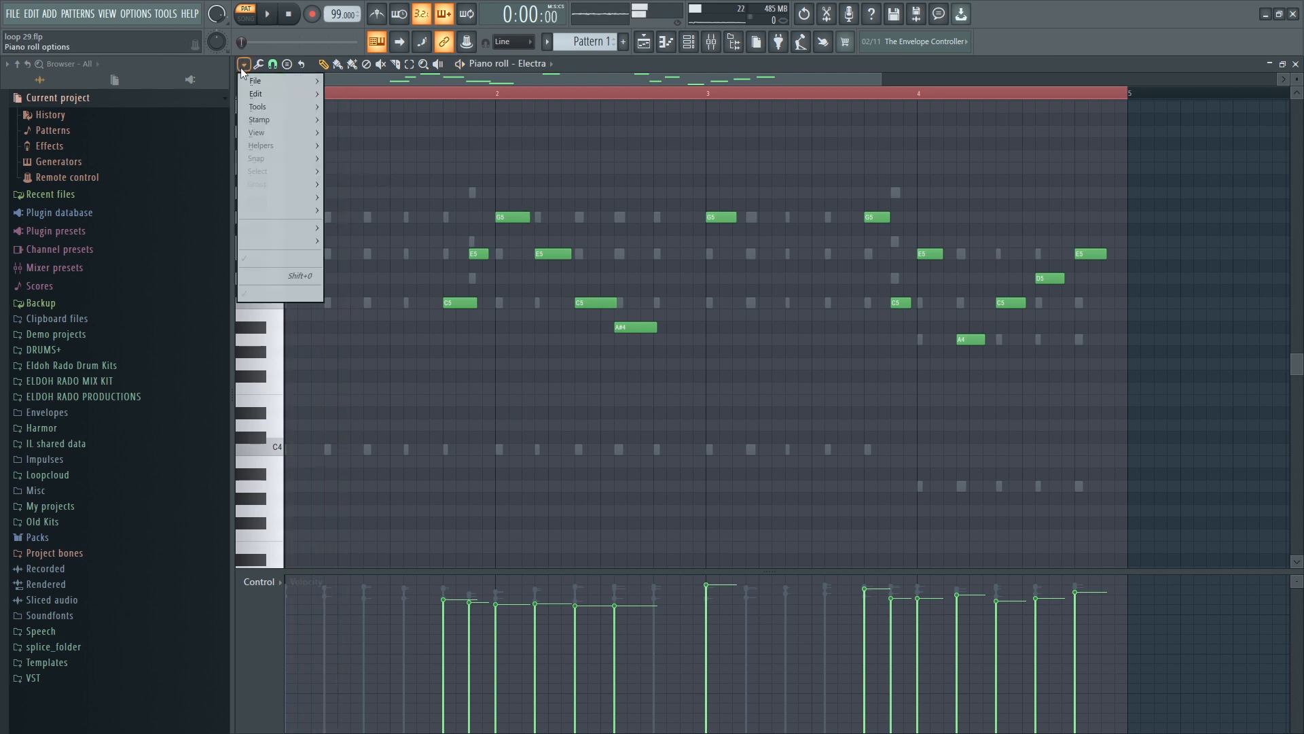
pyautogui.moveTo(275, 145)
pyautogui.moveTo(368, 157)
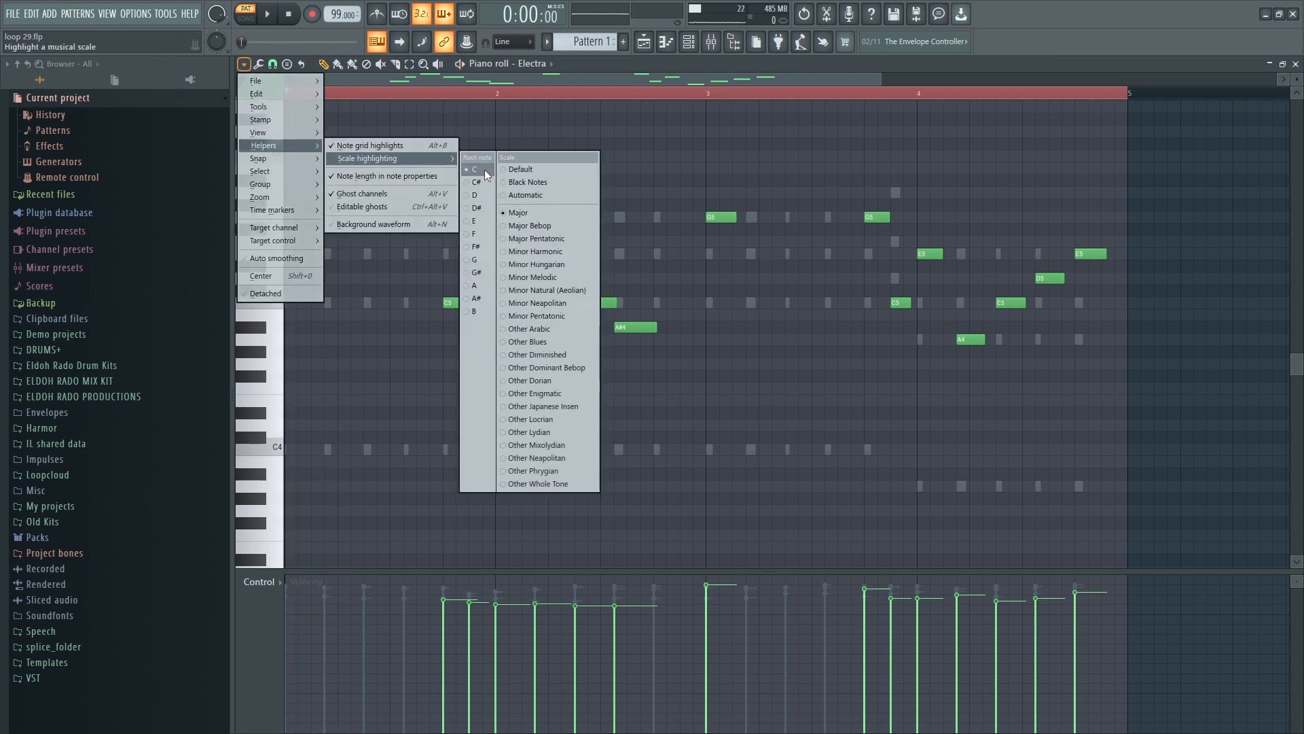
pyautogui.click(527, 237)
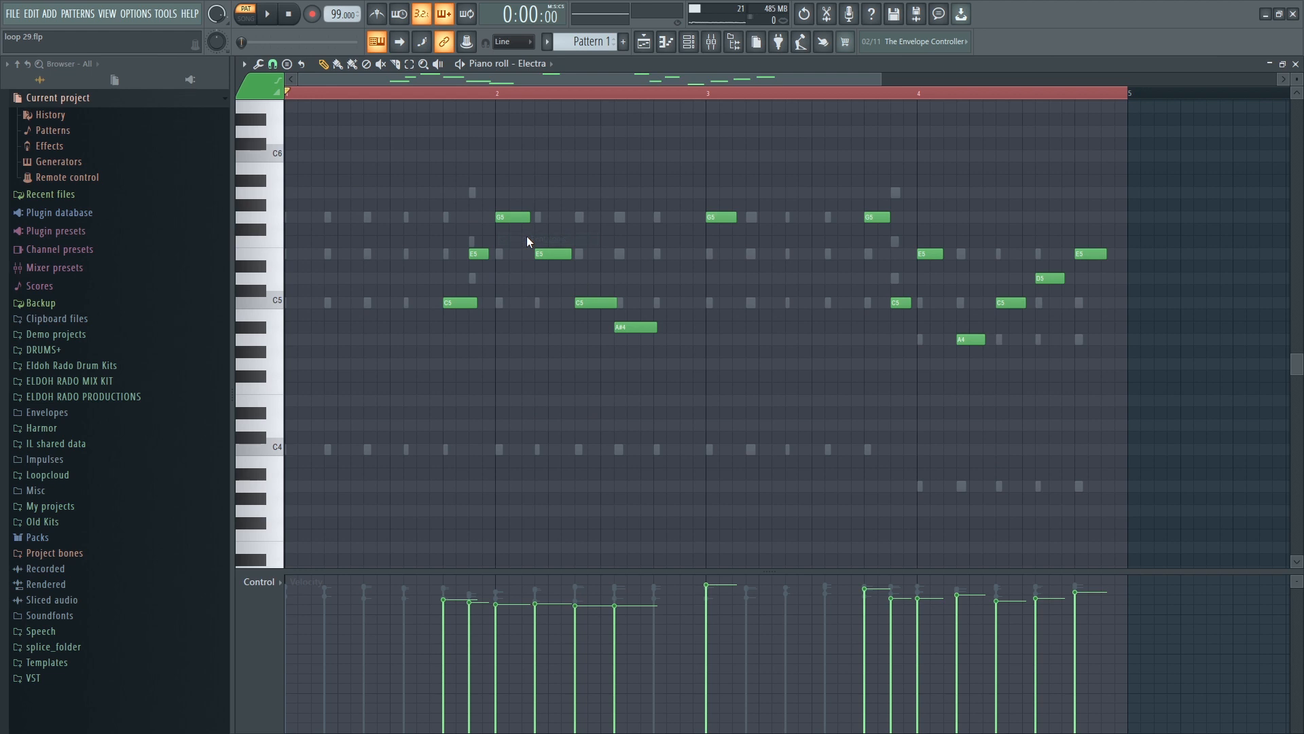
# Set the piano roll's scale highlighting to root note C# and the Major scale.
pyautogui.click(246, 65)
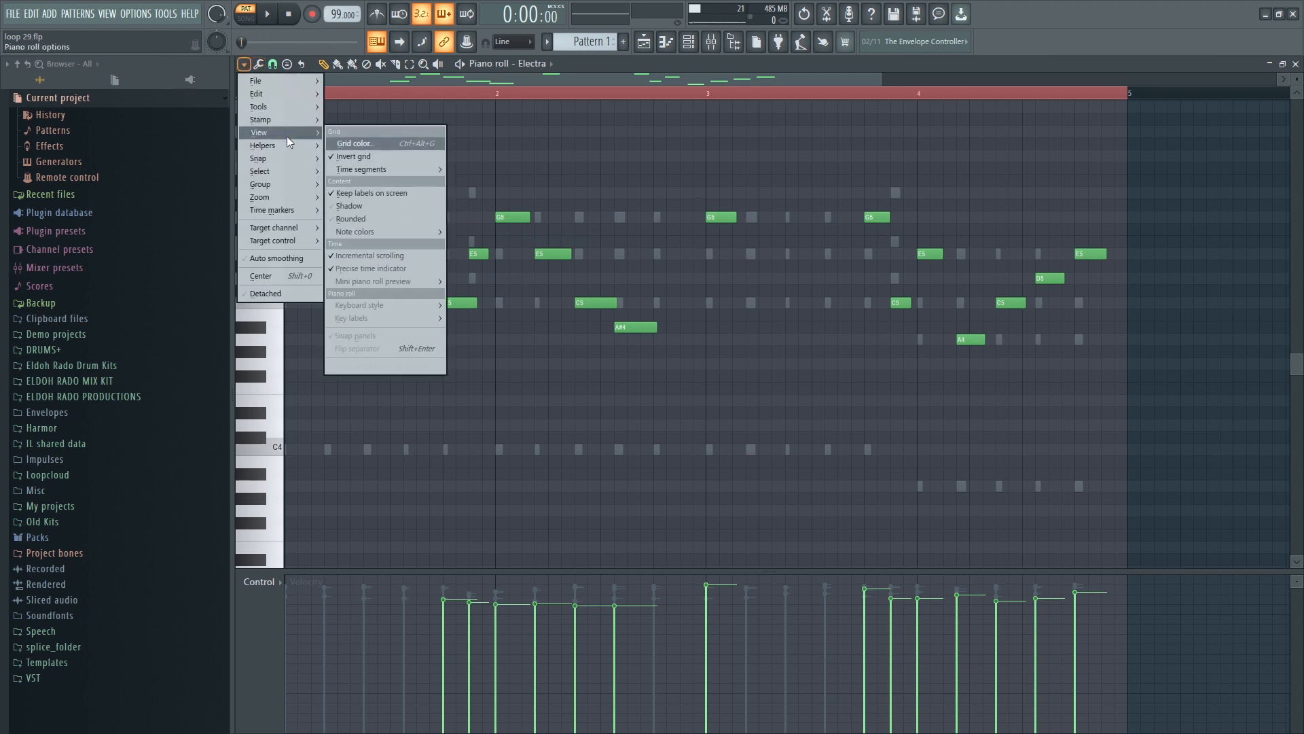
pyautogui.moveTo(290, 147)
pyautogui.moveTo(360, 158)
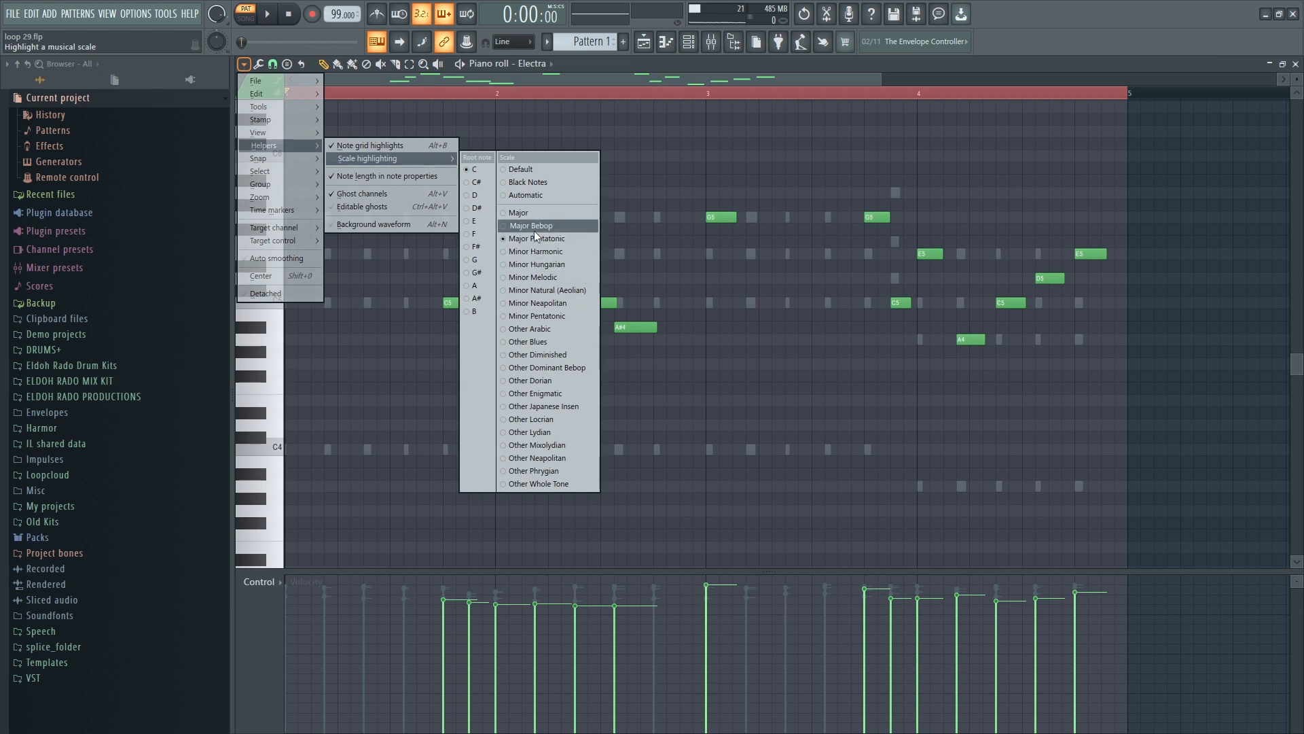
pyautogui.click(470, 181)
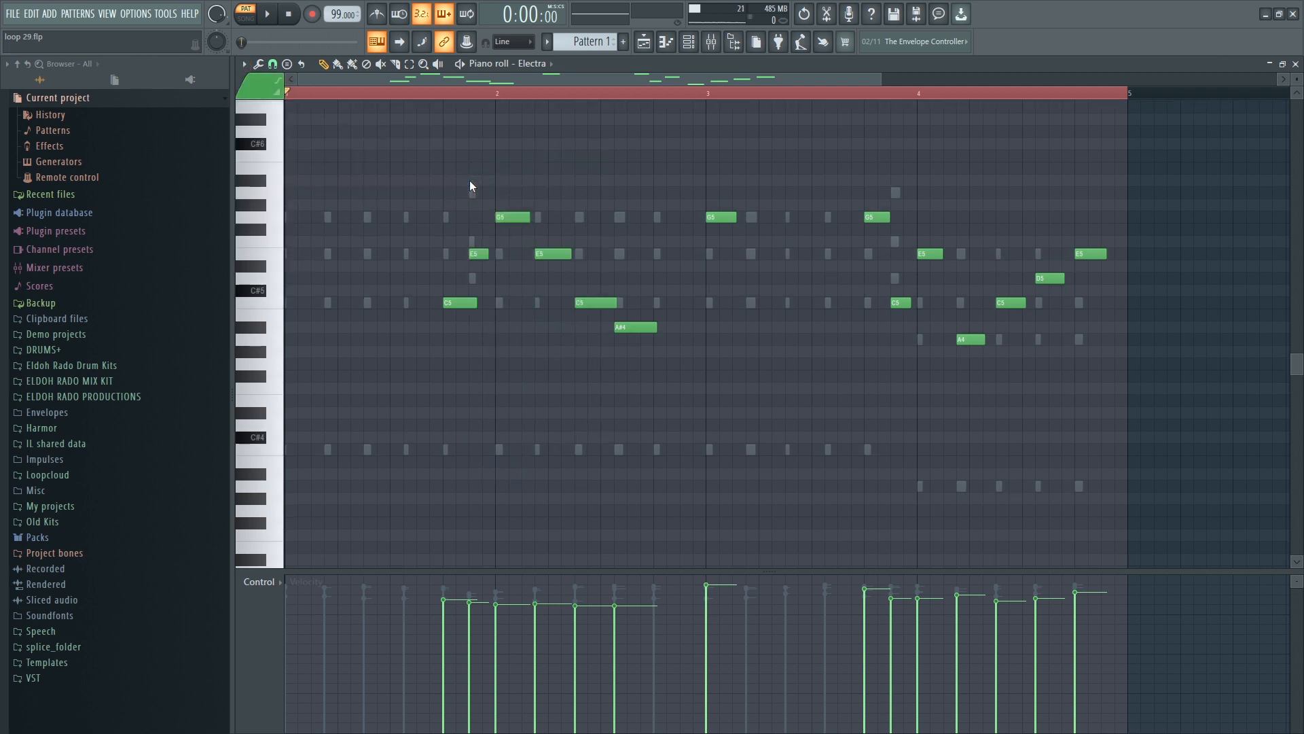
pyautogui.click(243, 64)
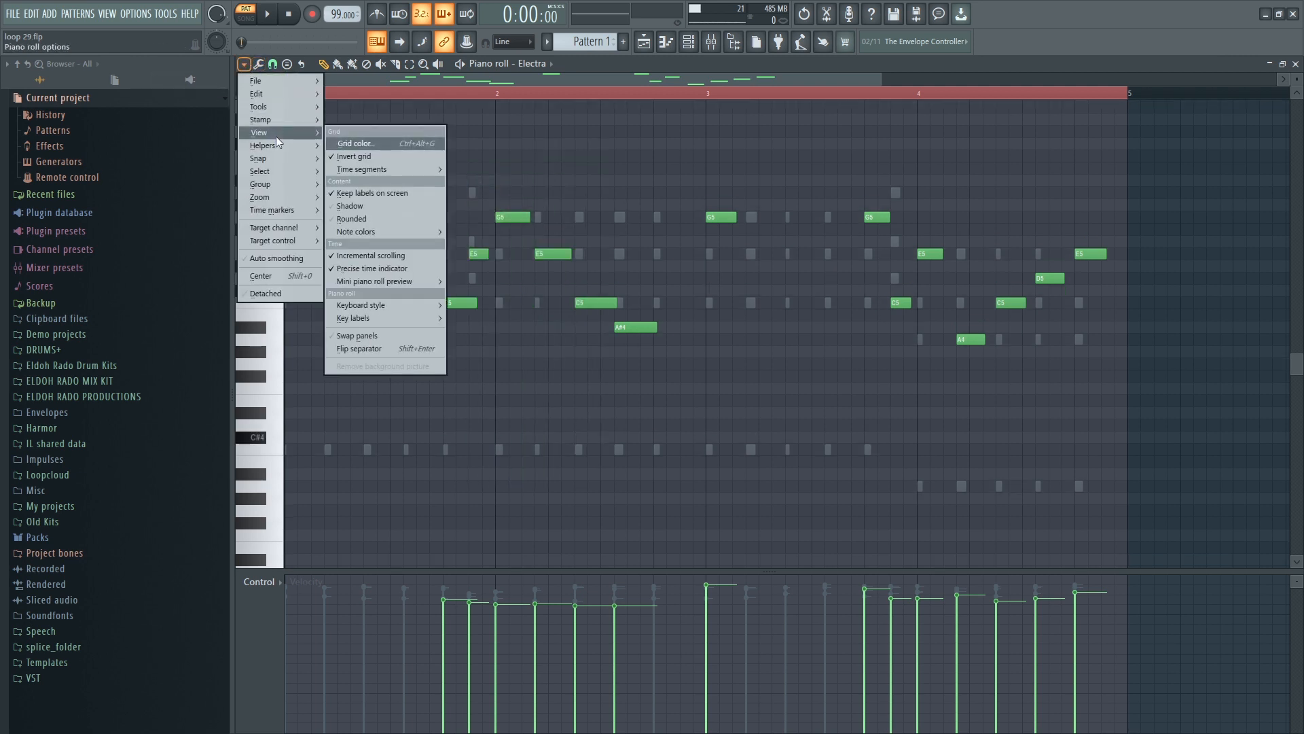
pyautogui.moveTo(411, 162)
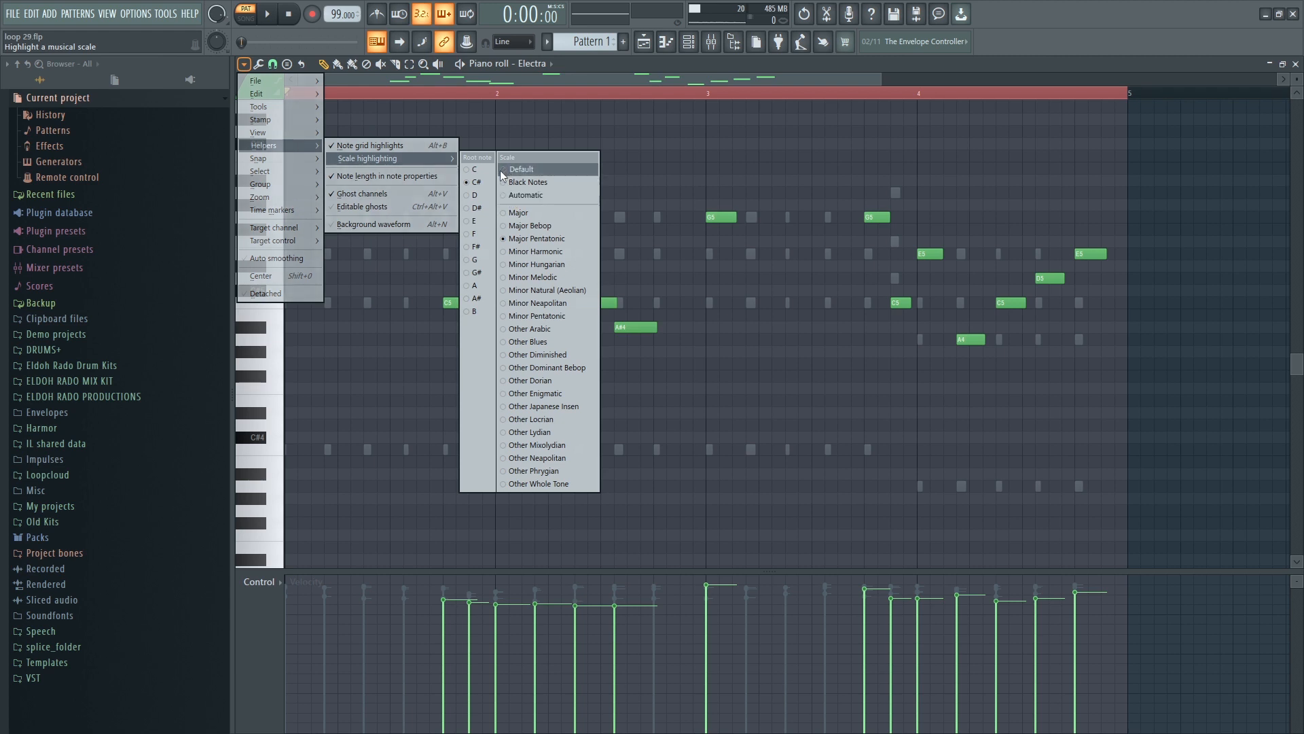
pyautogui.click(504, 213)
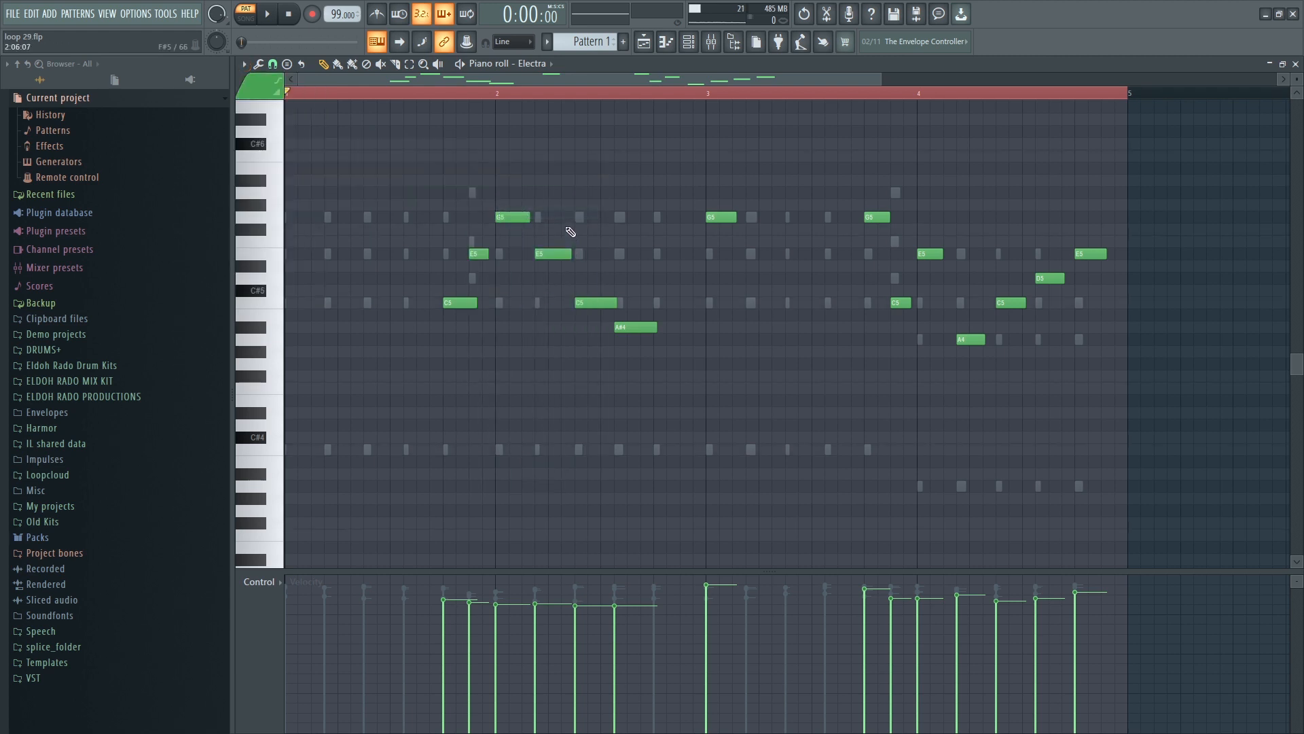
# Play the pattern, delete the A#4 note at the end of the bar 2 phrase, and replay it briefly.
pyautogui.press('space')
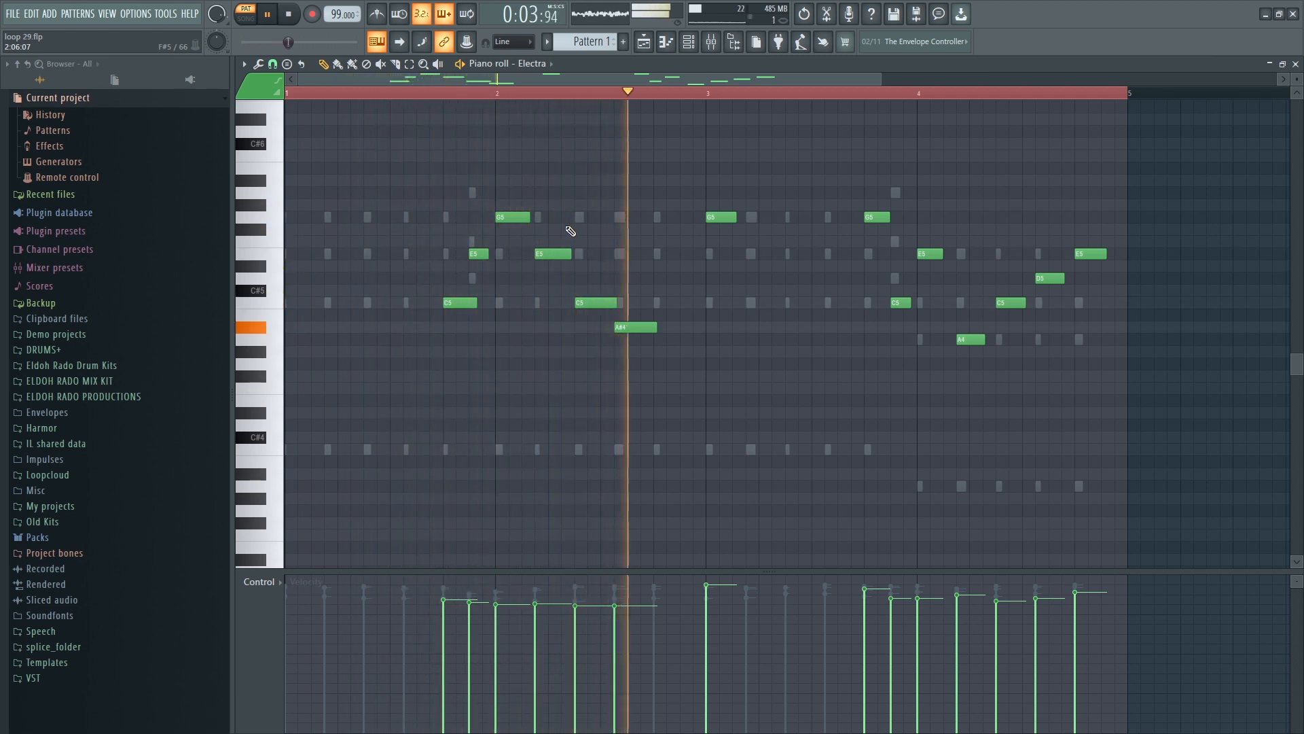
pyautogui.press('space')
pyautogui.rightClick(646, 328)
pyautogui.press('space')
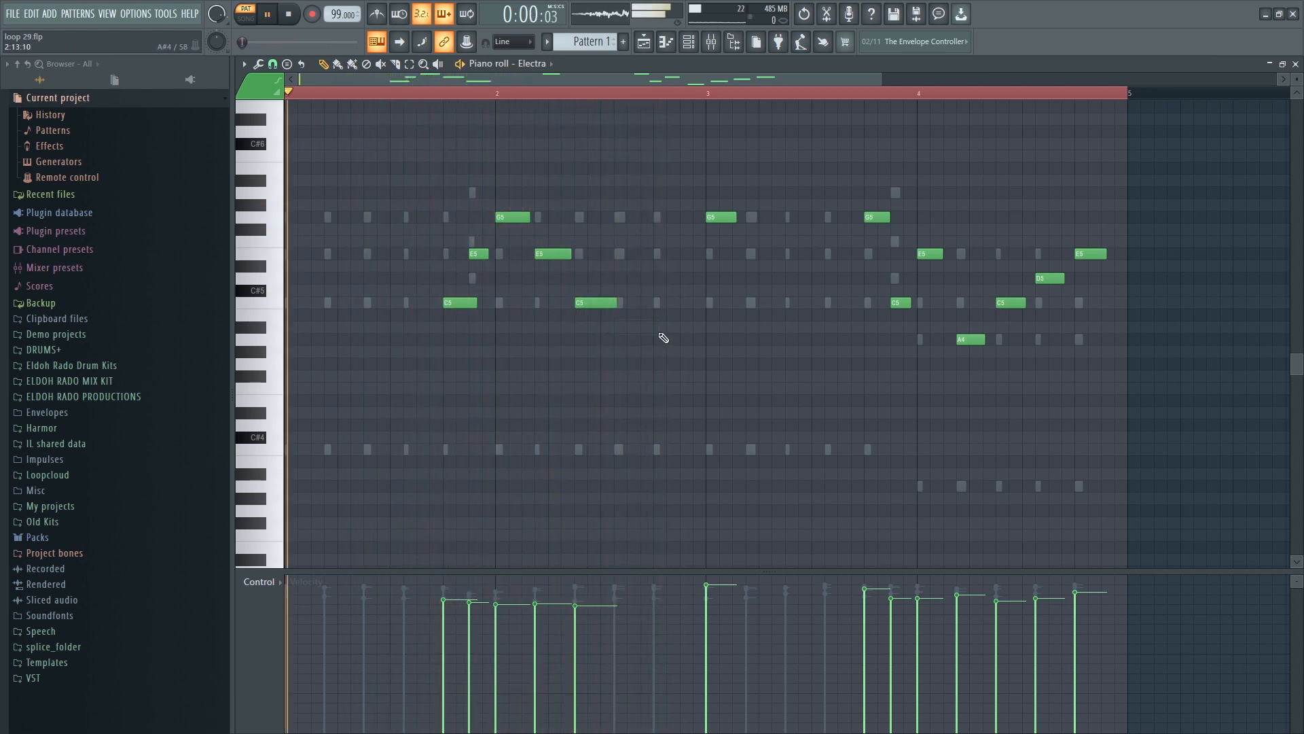
pyautogui.press('space')
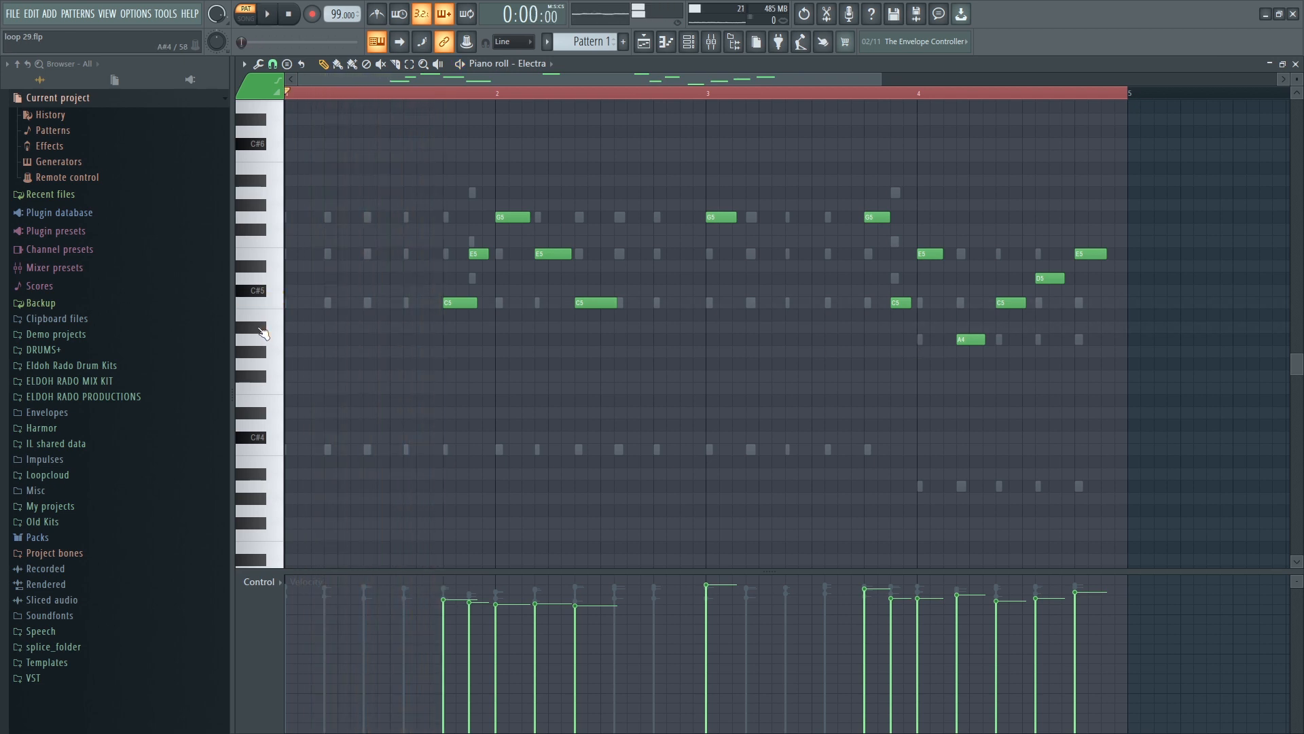
# Change the scale highlighting's root note to A#.
pyautogui.click(244, 64)
pyautogui.moveTo(283, 150)
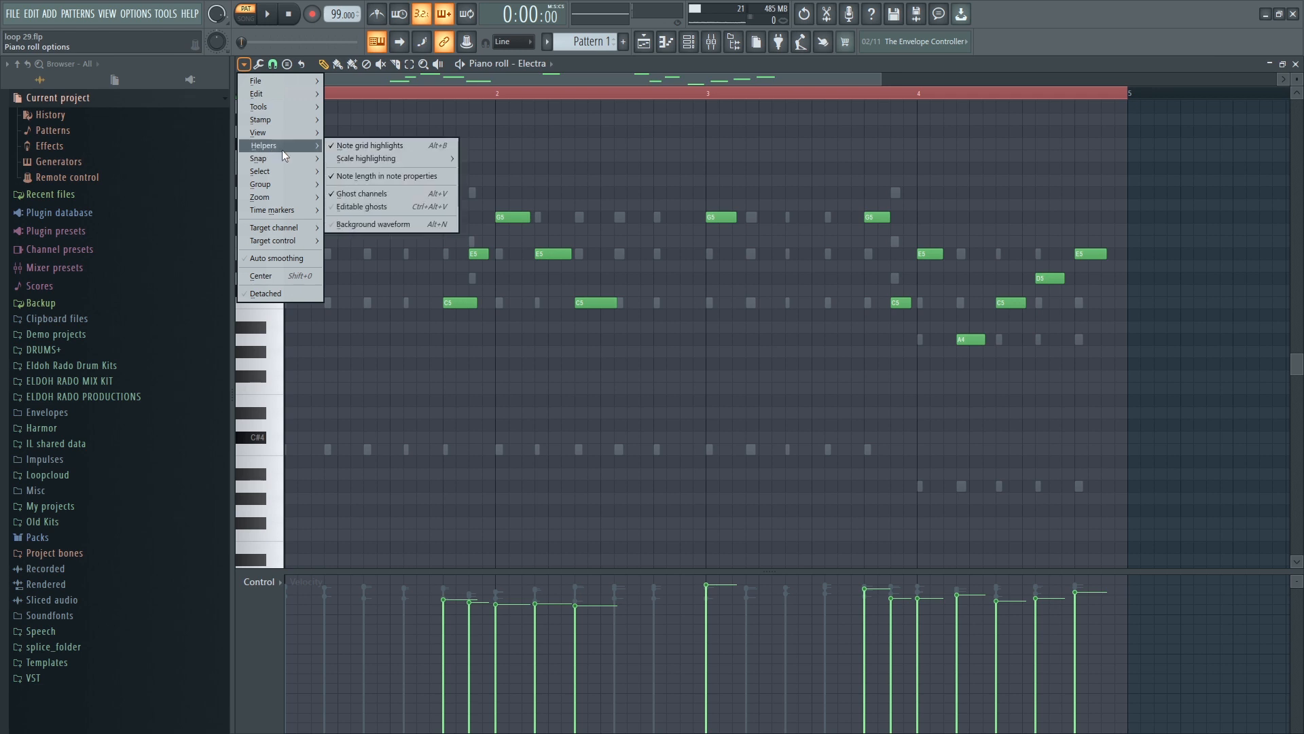
pyautogui.moveTo(421, 158)
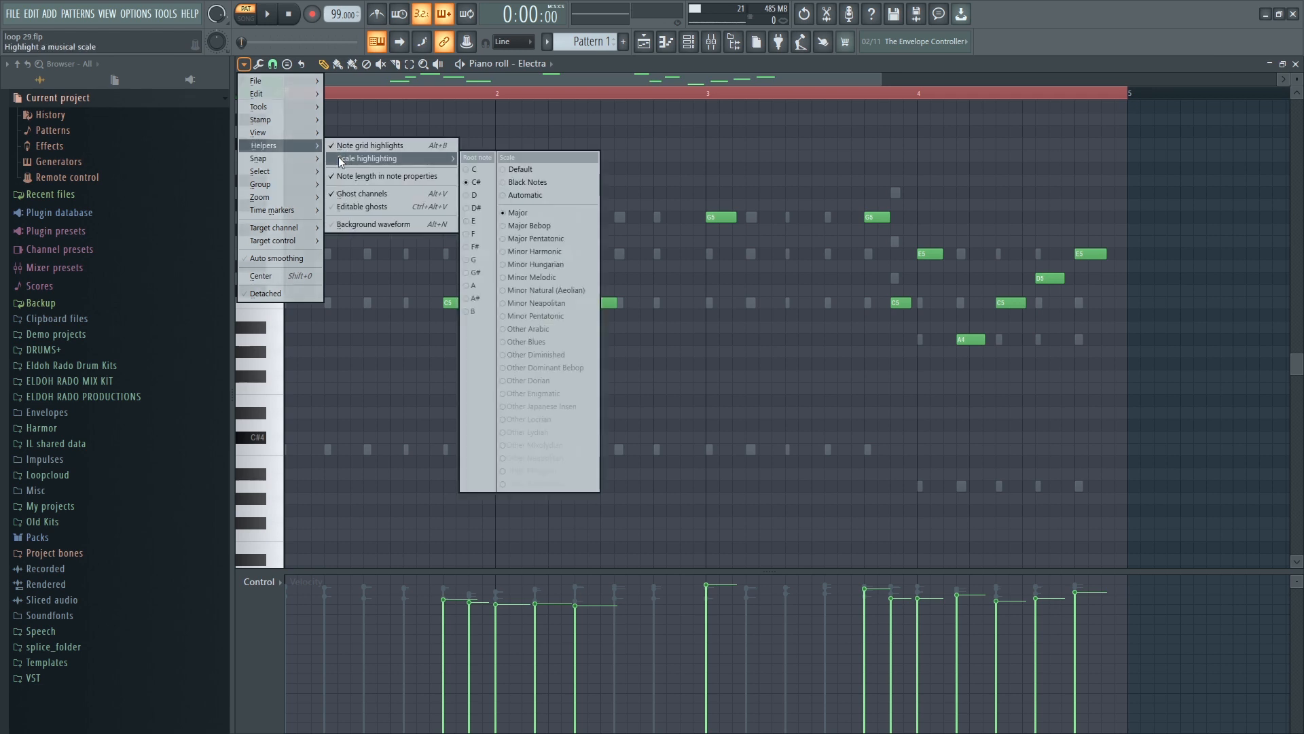
pyautogui.click(475, 299)
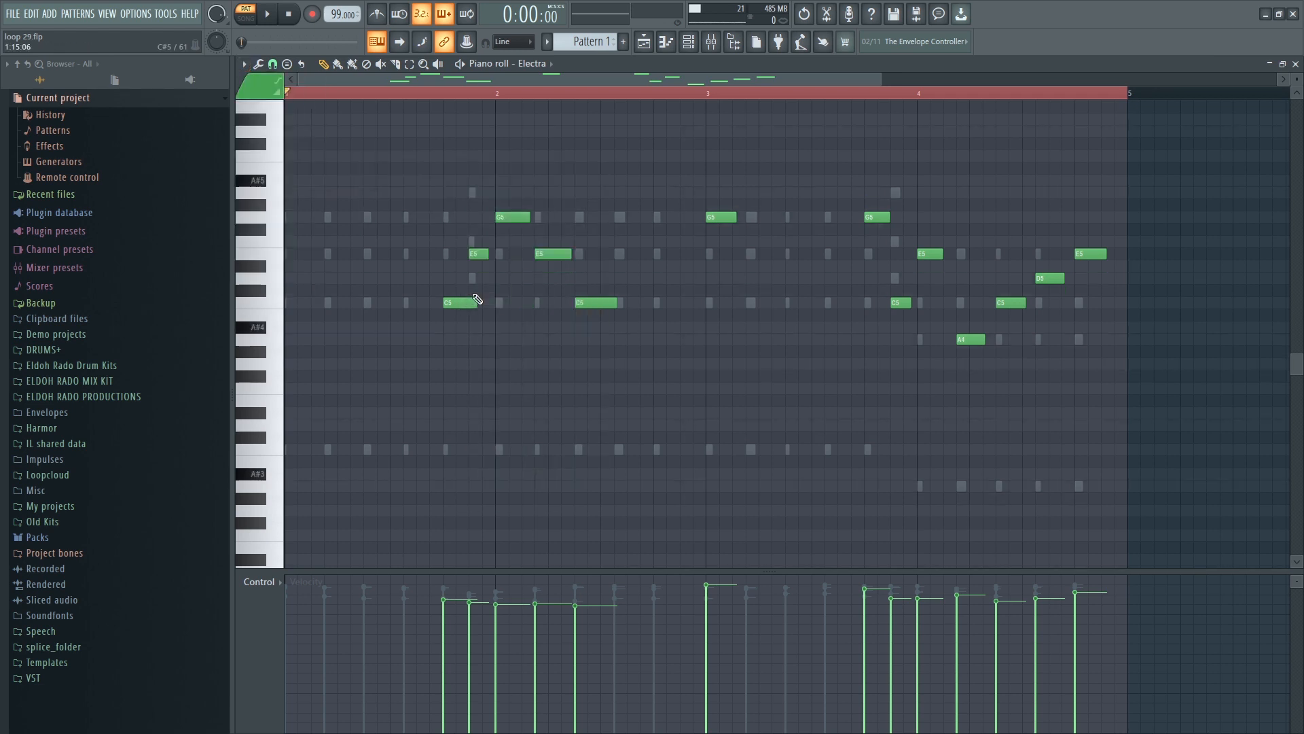
# Set the highlighted scale to Minor Melodic and play the pattern briefly.
pyautogui.click(245, 65)
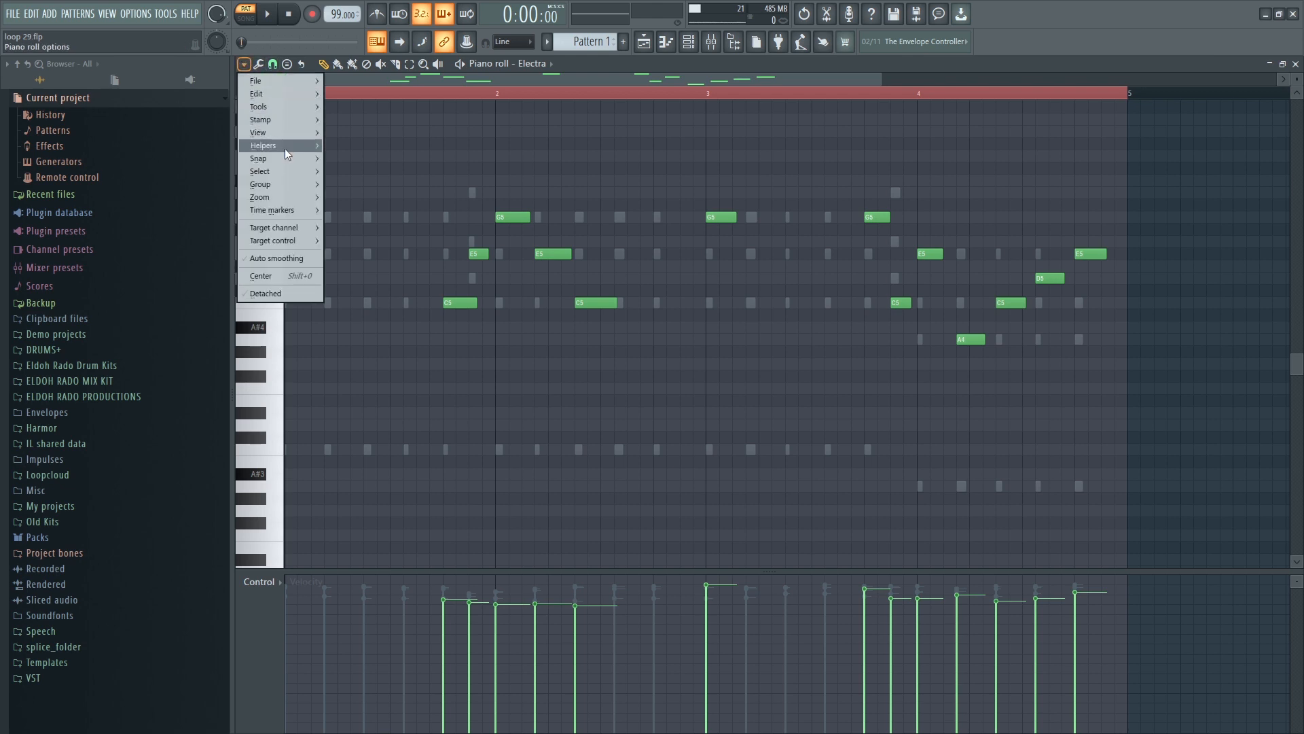
pyautogui.moveTo(286, 147)
pyautogui.moveTo(424, 159)
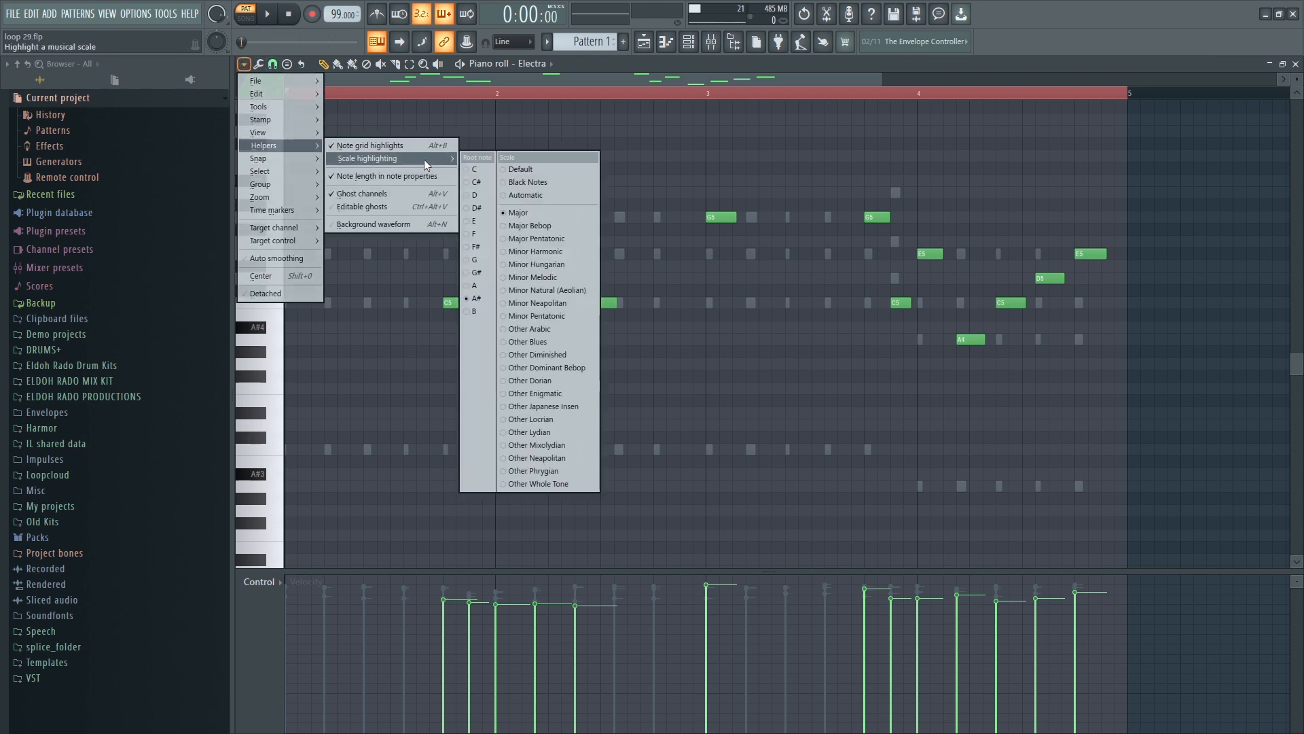
pyautogui.click(520, 275)
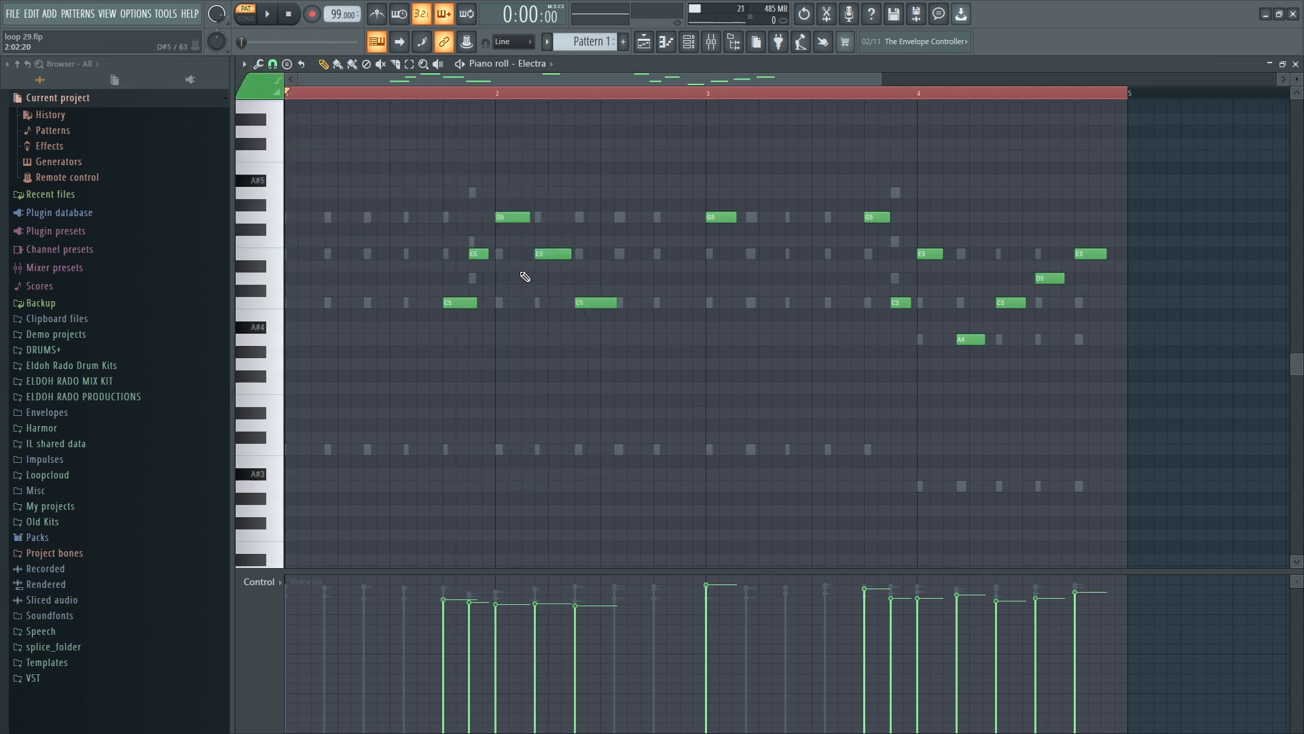
pyautogui.press('space')
pyautogui.press('space')
# Set the scale highlighting's root note to E and play the pattern.
pyautogui.click(243, 63)
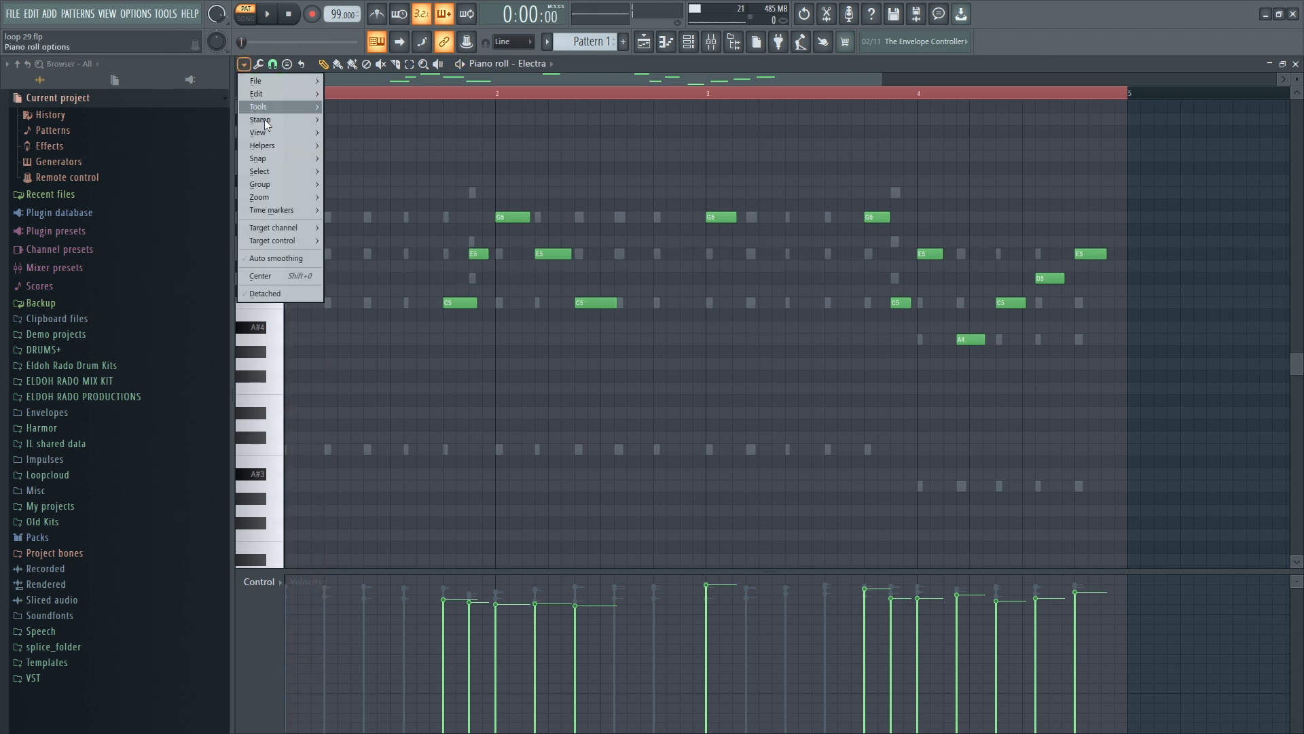
pyautogui.moveTo(279, 144)
pyautogui.moveTo(378, 160)
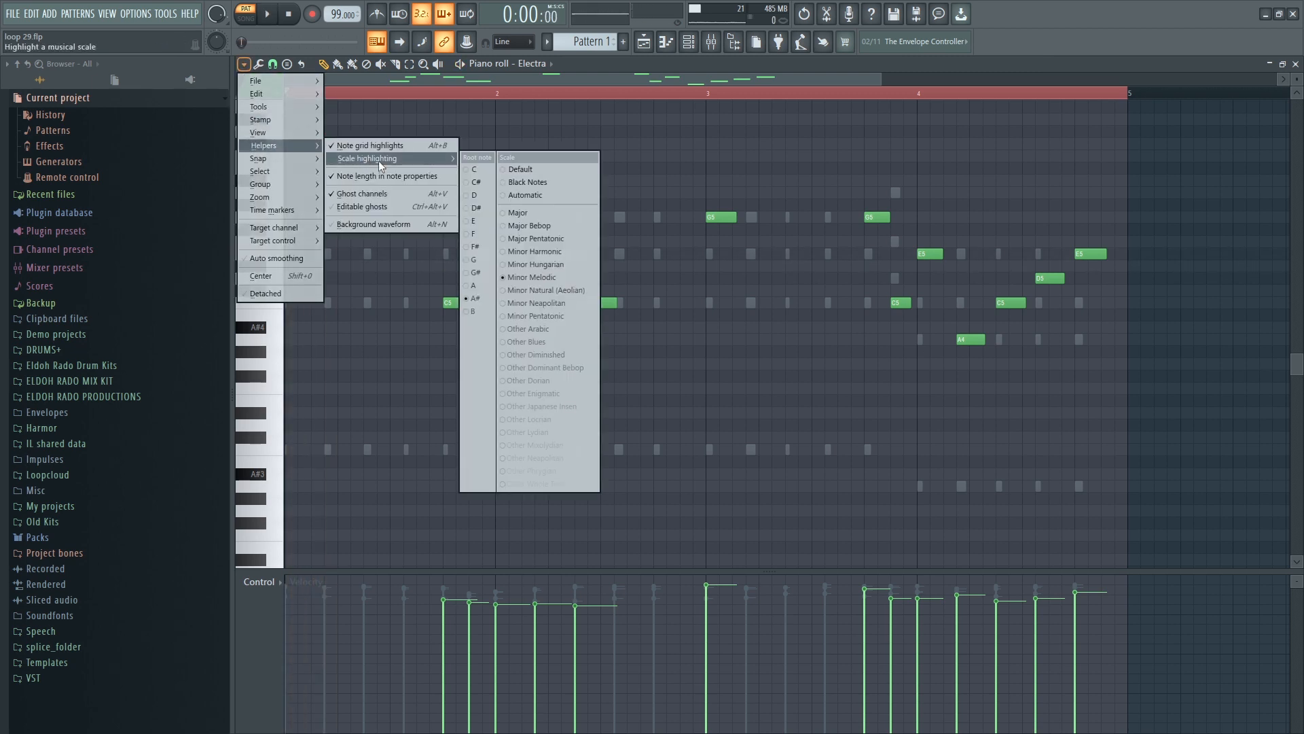
pyautogui.click(474, 224)
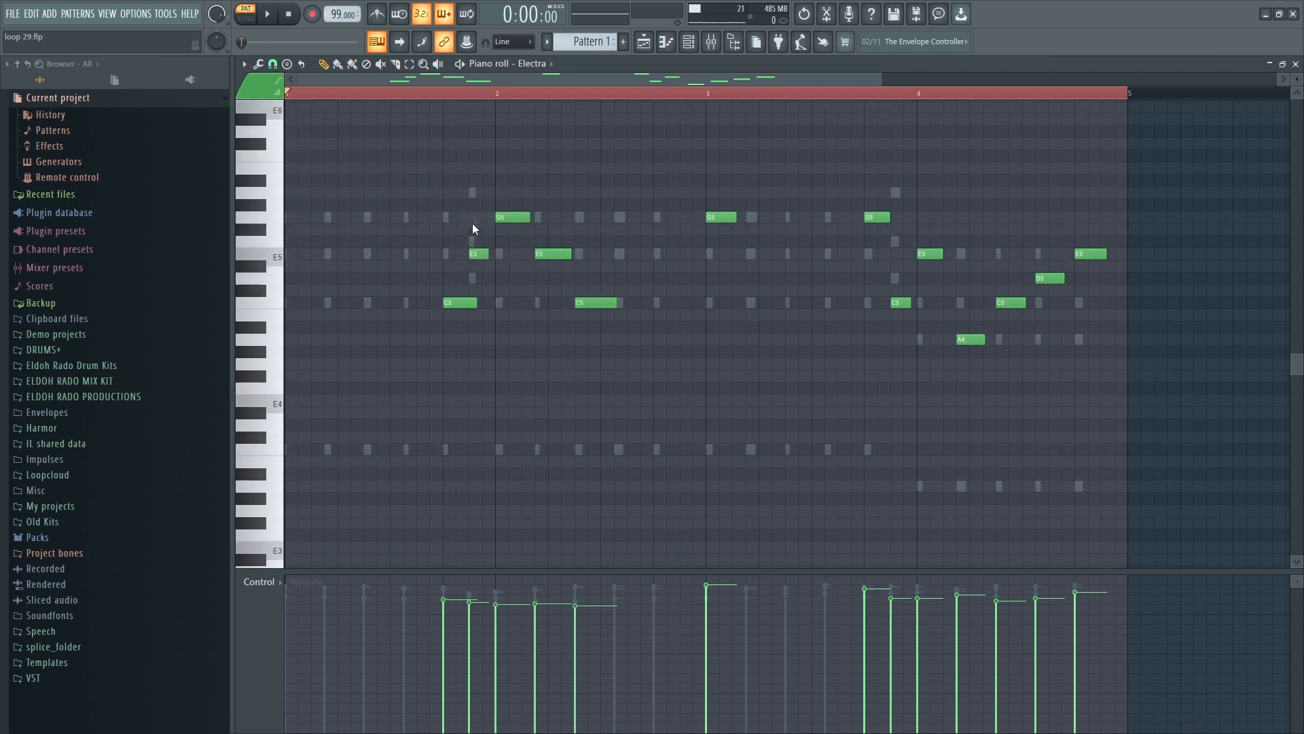
pyautogui.press('space')
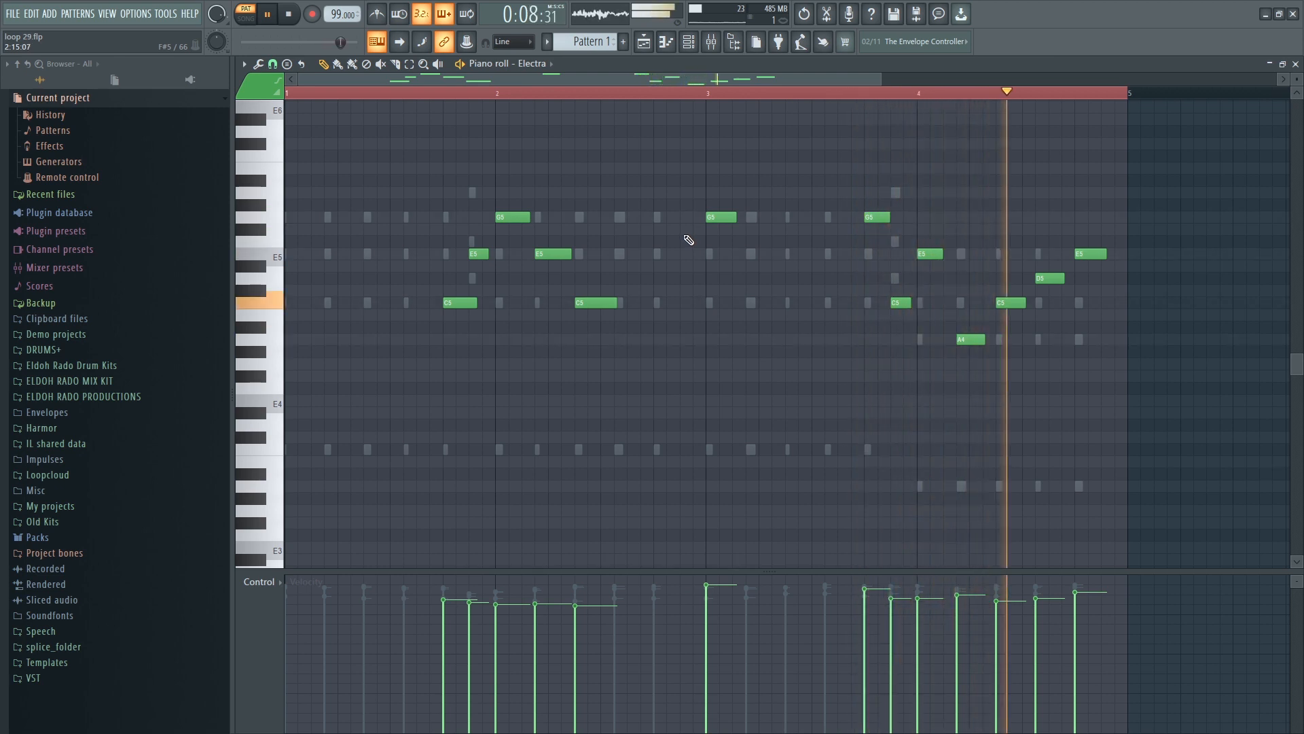
# Close the piano roll, route the Electra channel to mixer track 2, and shift its plugin window clear of the channel rack.
pyautogui.click(1295, 64)
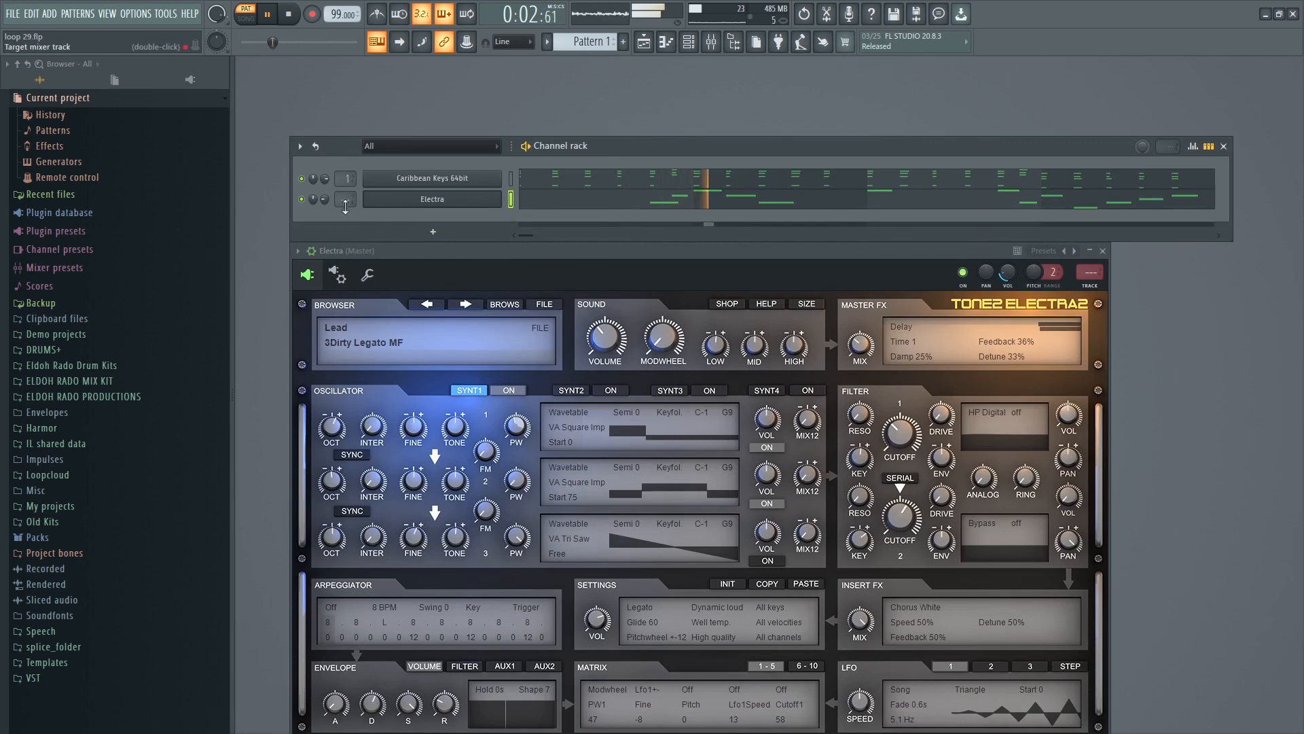
pyautogui.scroll(2, 335, 201)
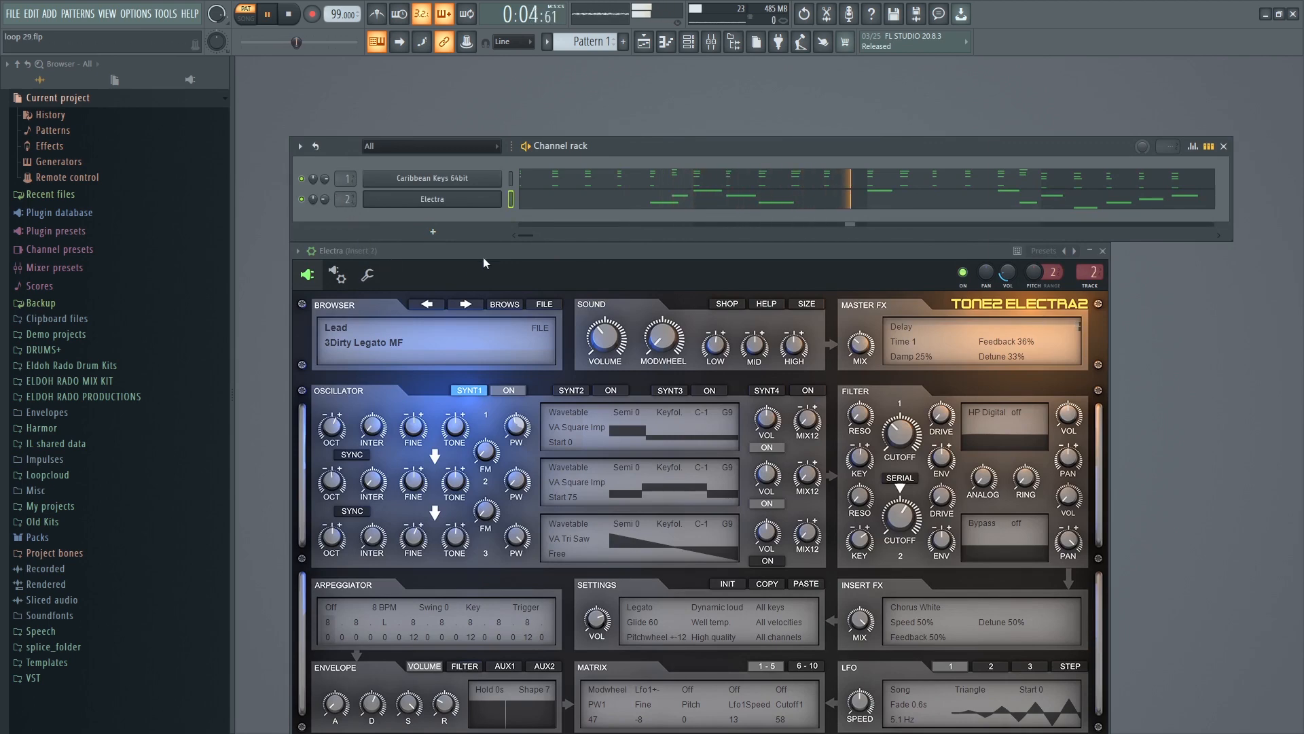
pyautogui.moveTo(483, 257); pyautogui.dragTo(462, 289)
# Add a Fantasynth channel and load its Blue Valley preset from the Strings Ensembles category.
pyautogui.click(434, 231)
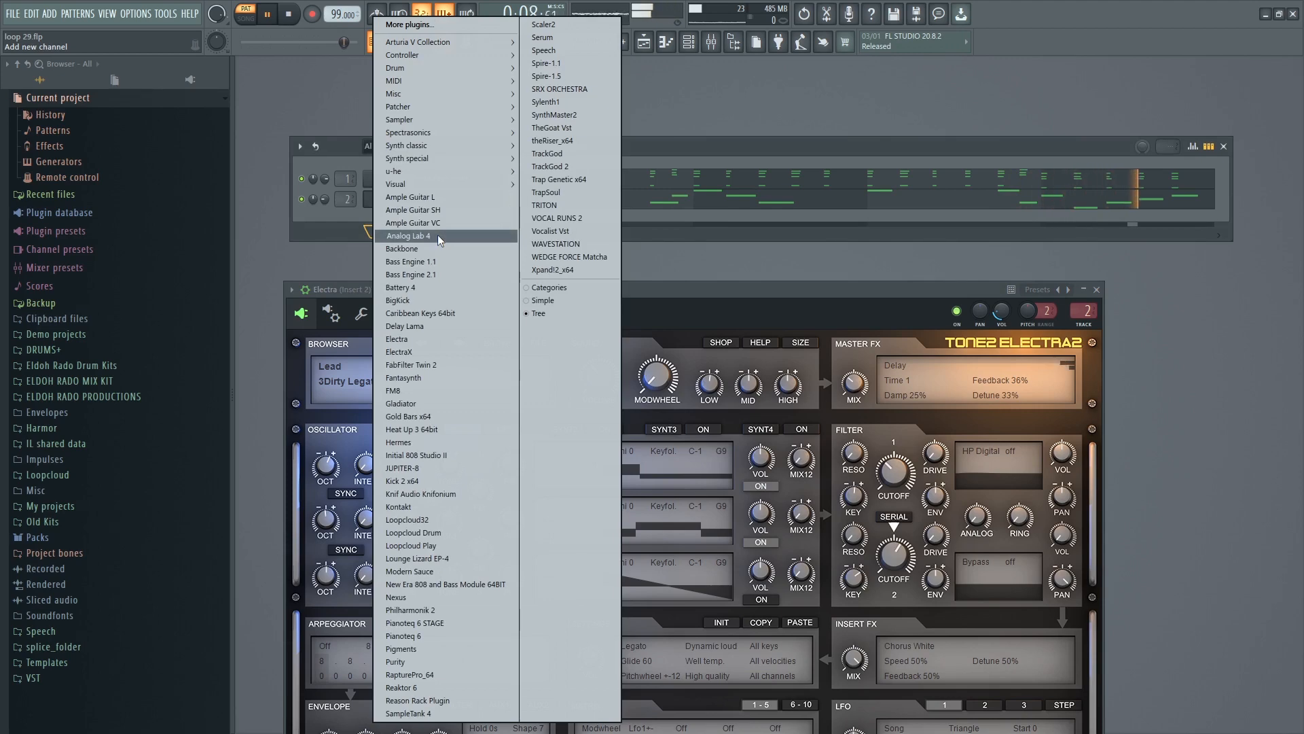
pyautogui.click(434, 377)
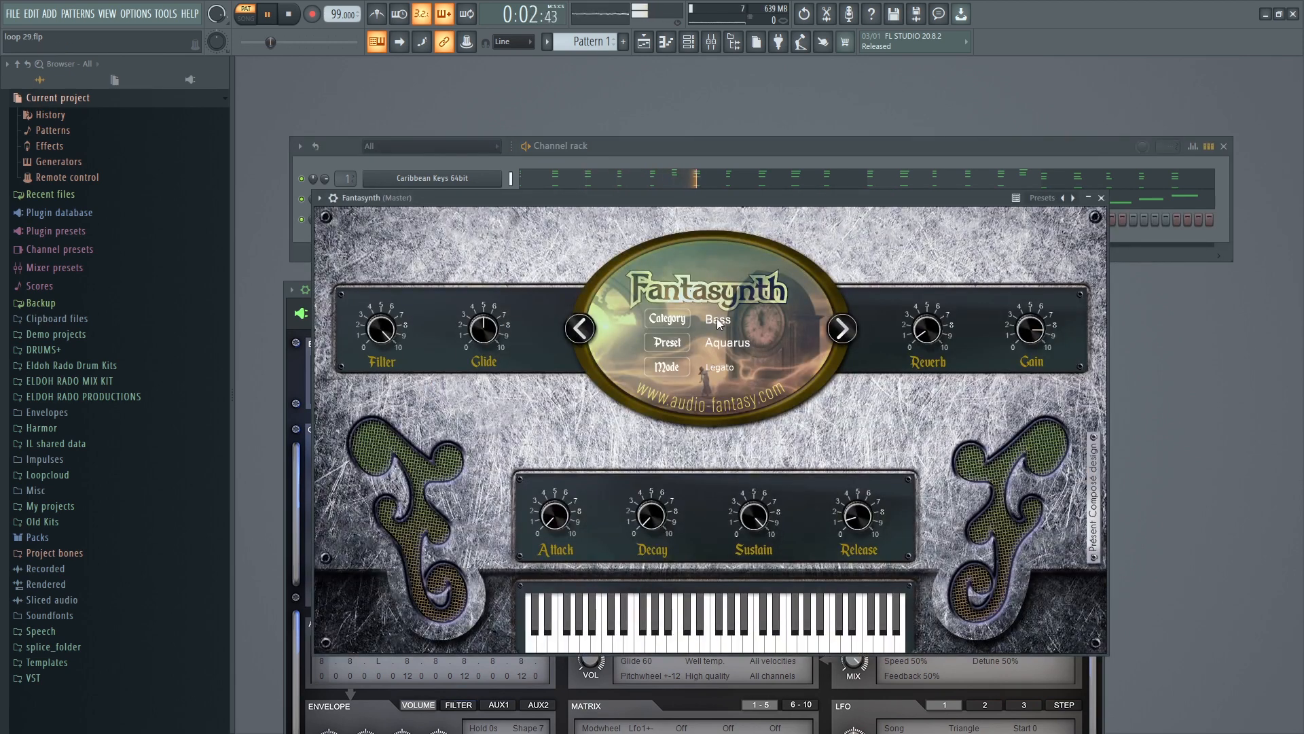
pyautogui.click(697, 318)
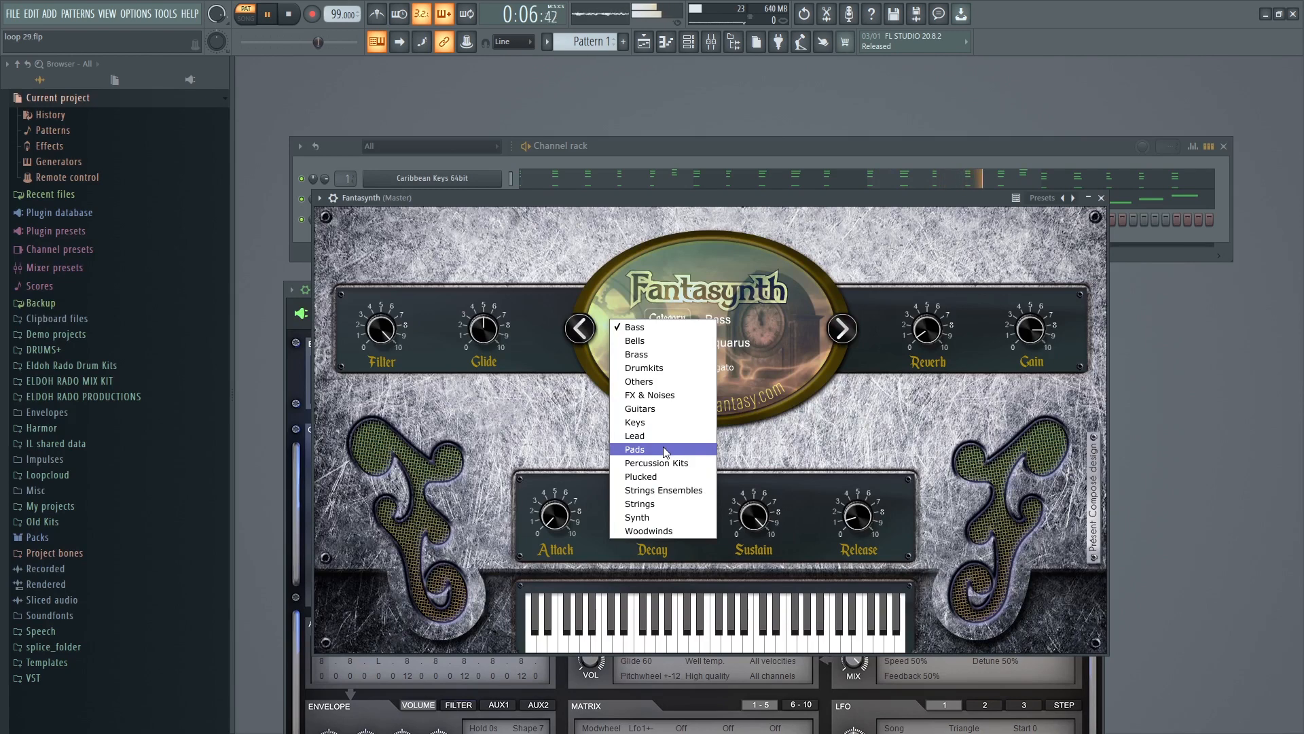
pyautogui.click(655, 491)
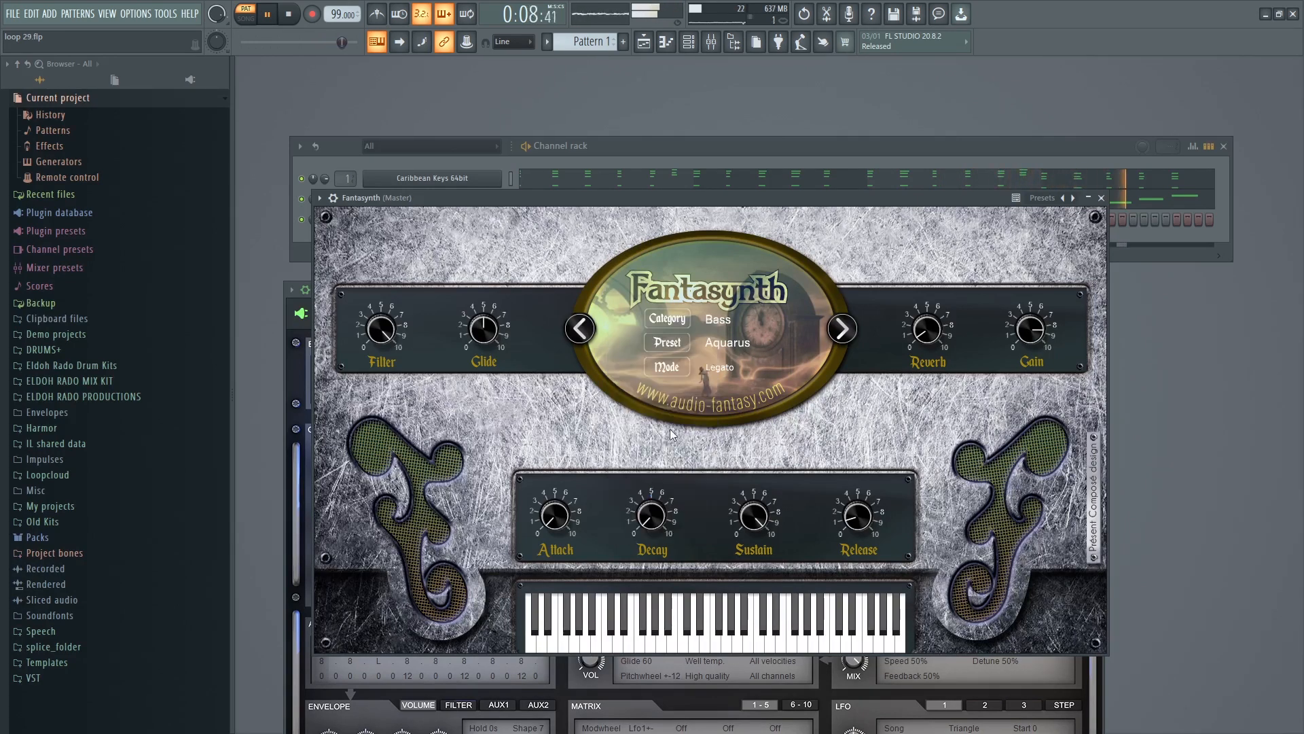
pyautogui.click(736, 345)
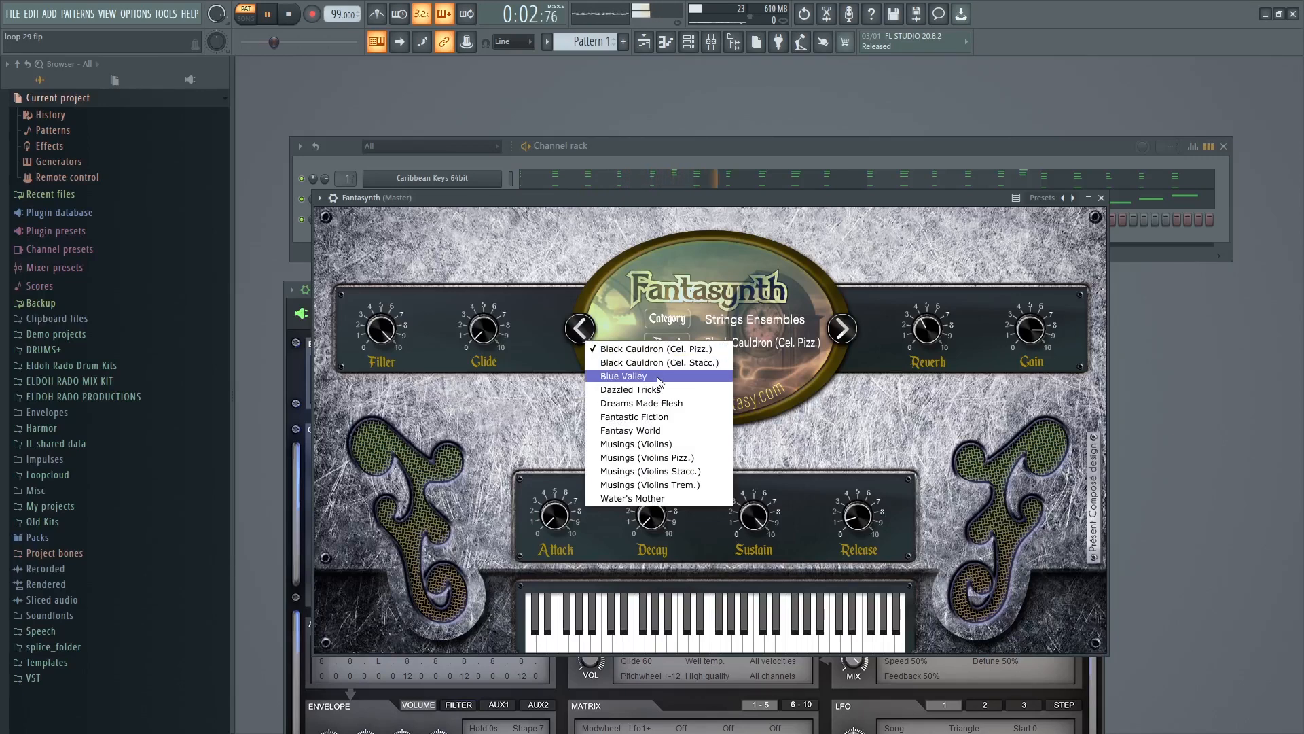
pyautogui.click(624, 376)
# Copy the Electra melody into the Fantasynth channel and route Fantasynth to mixer track 3.
pyautogui.click(574, 146)
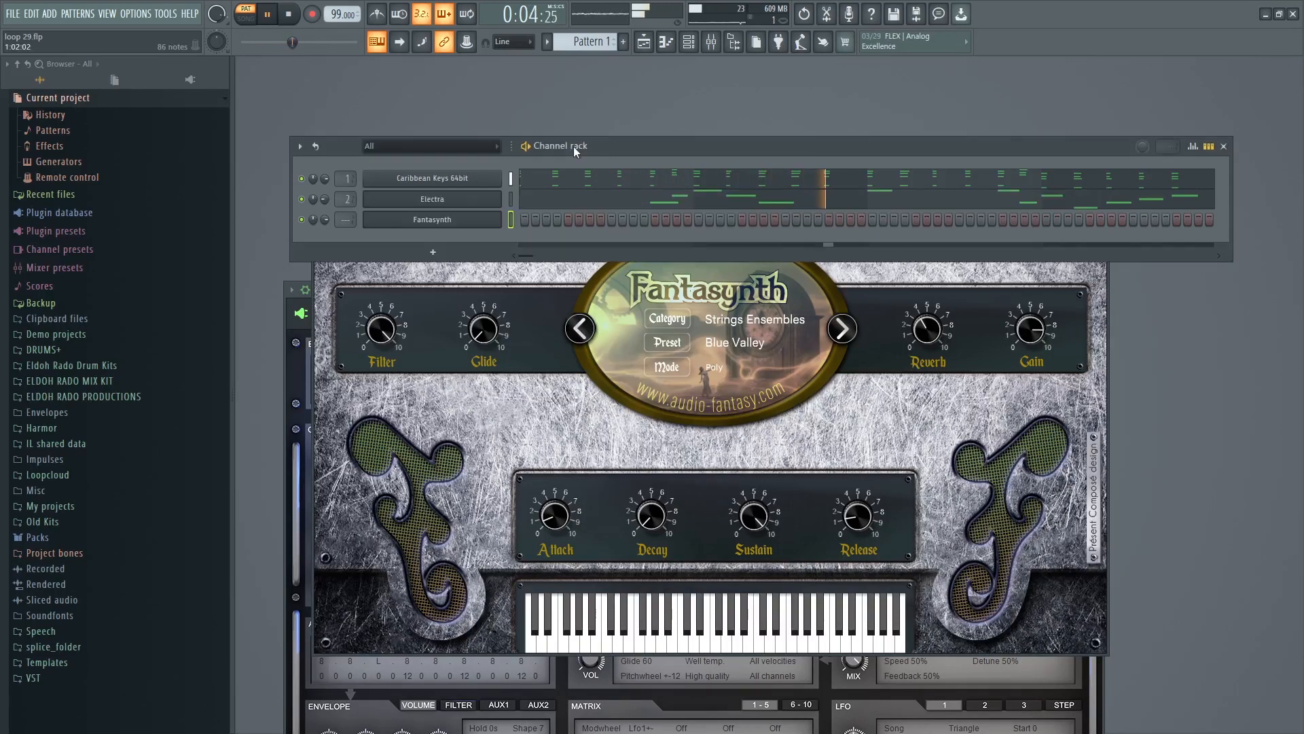
pyautogui.rightClick(479, 204)
pyautogui.moveTo(543, 199)
pyautogui.click(649, 212)
pyautogui.rightClick(601, 213)
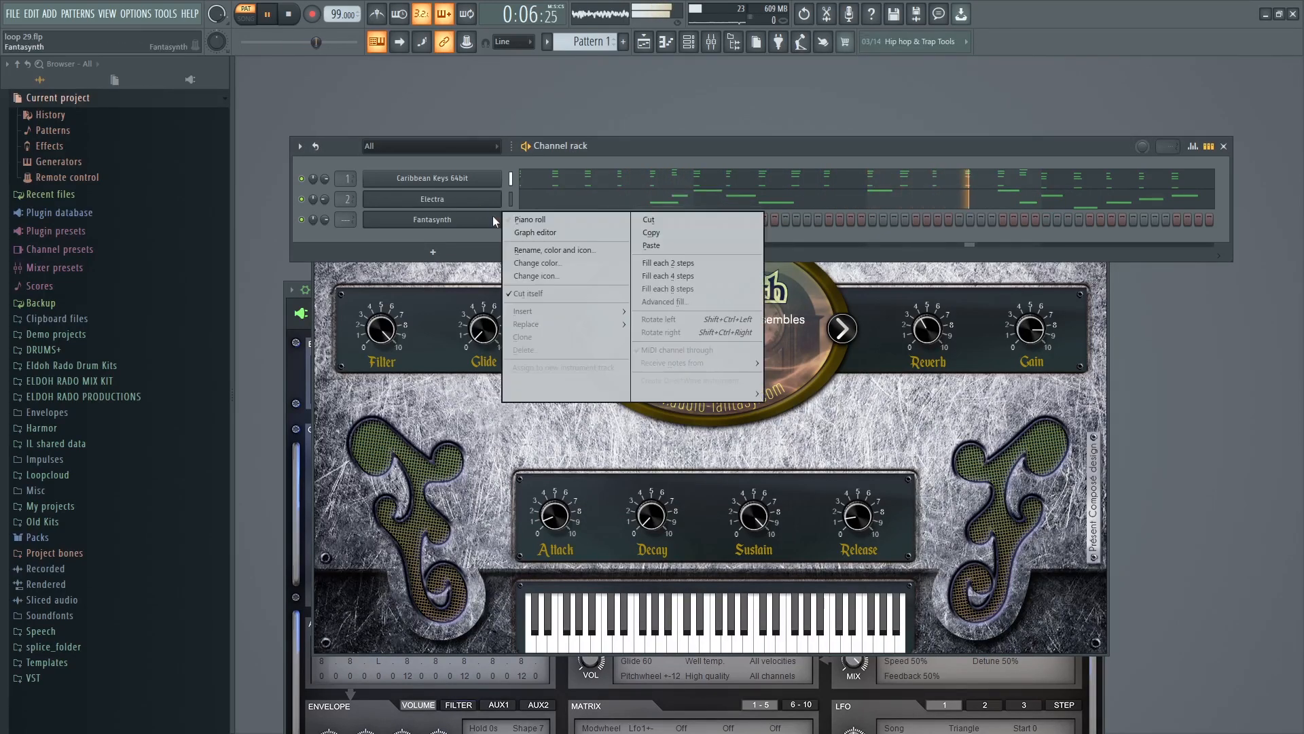
pyautogui.click(657, 244)
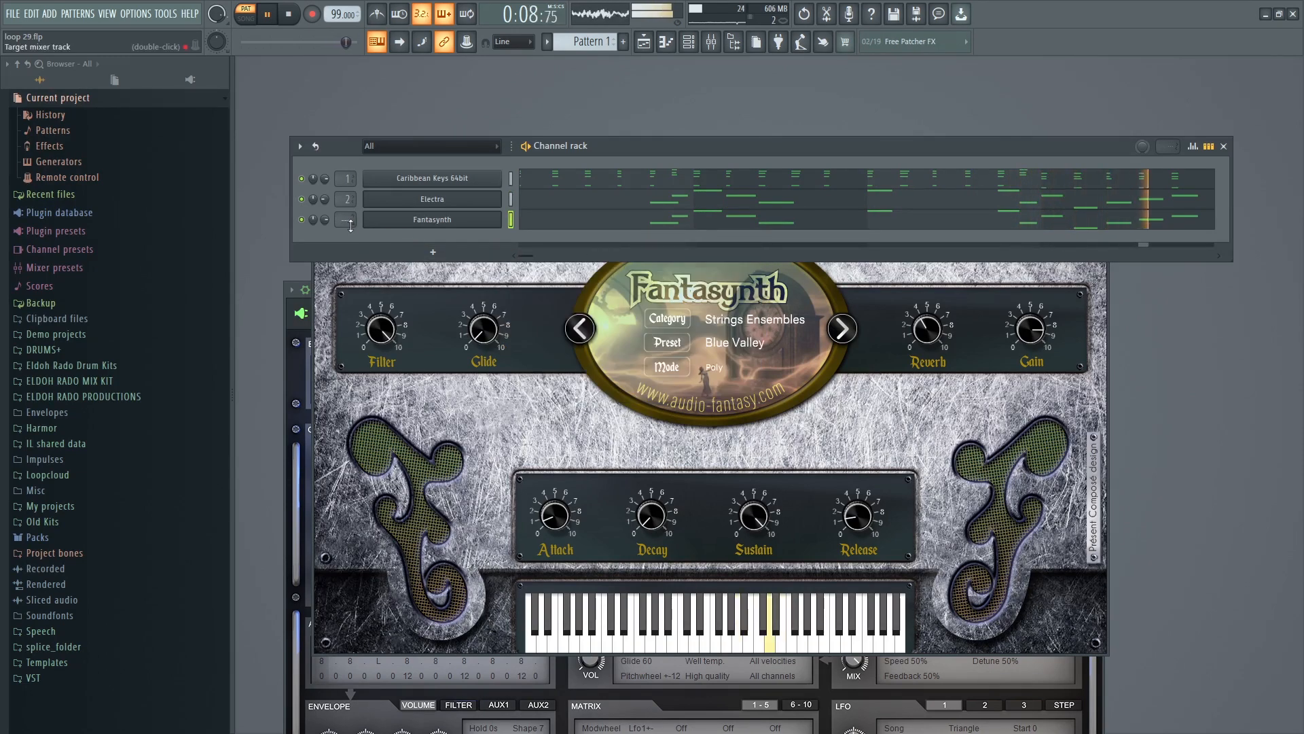
pyautogui.scroll(2, 340, 222)
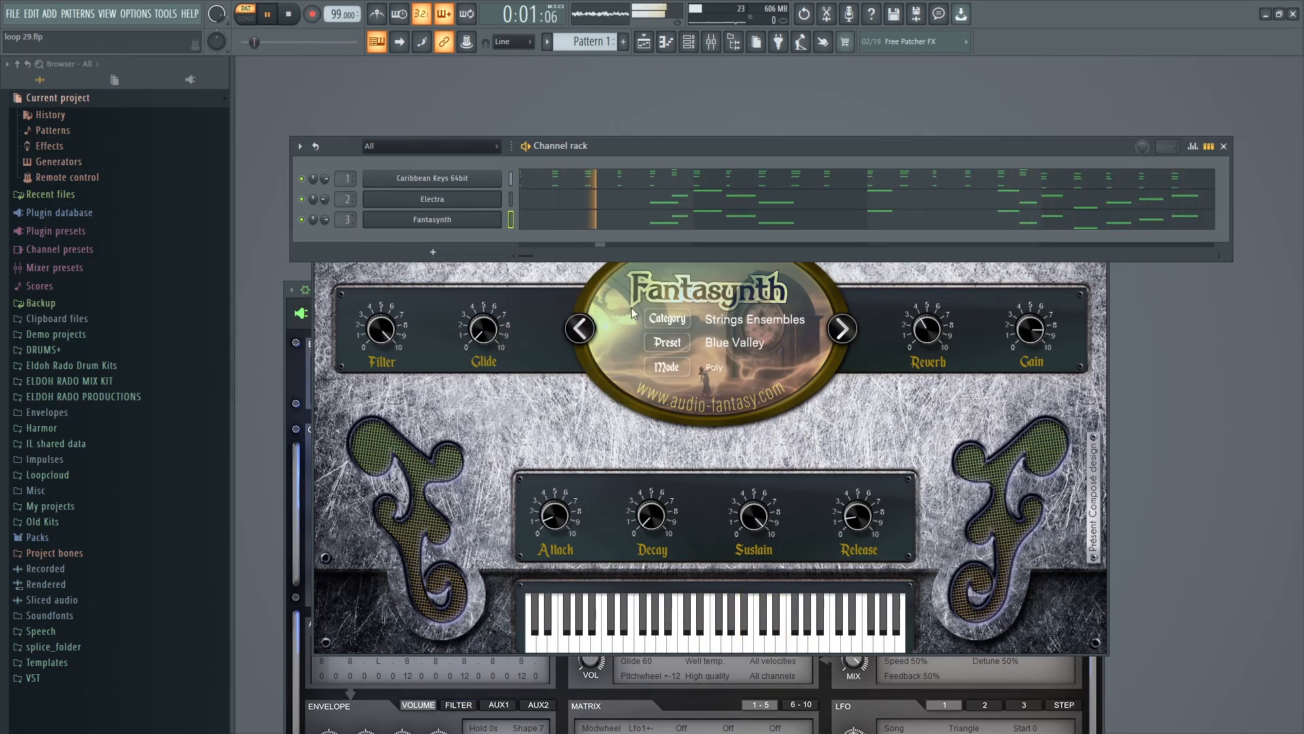
# Stop playback and switch Fantasynth's preset category to Lead.
pyautogui.press('space')
pyautogui.click(675, 319)
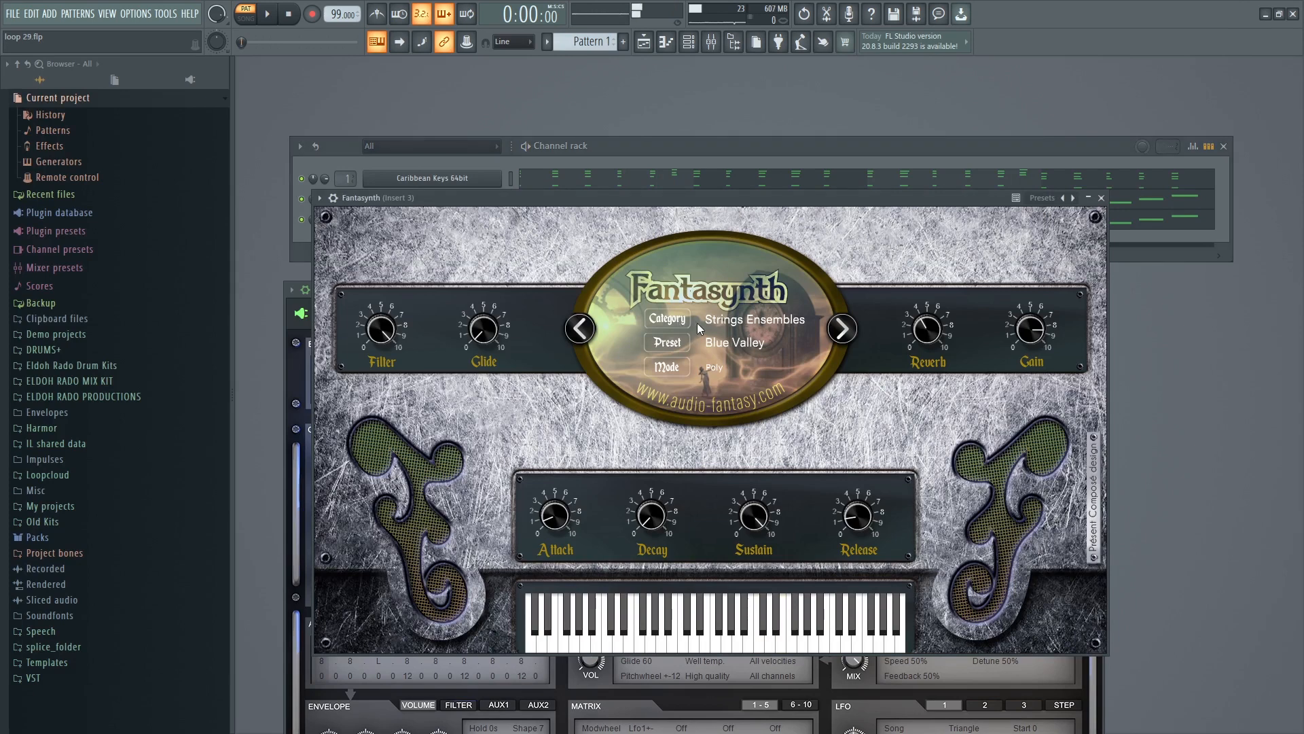
pyautogui.click(676, 320)
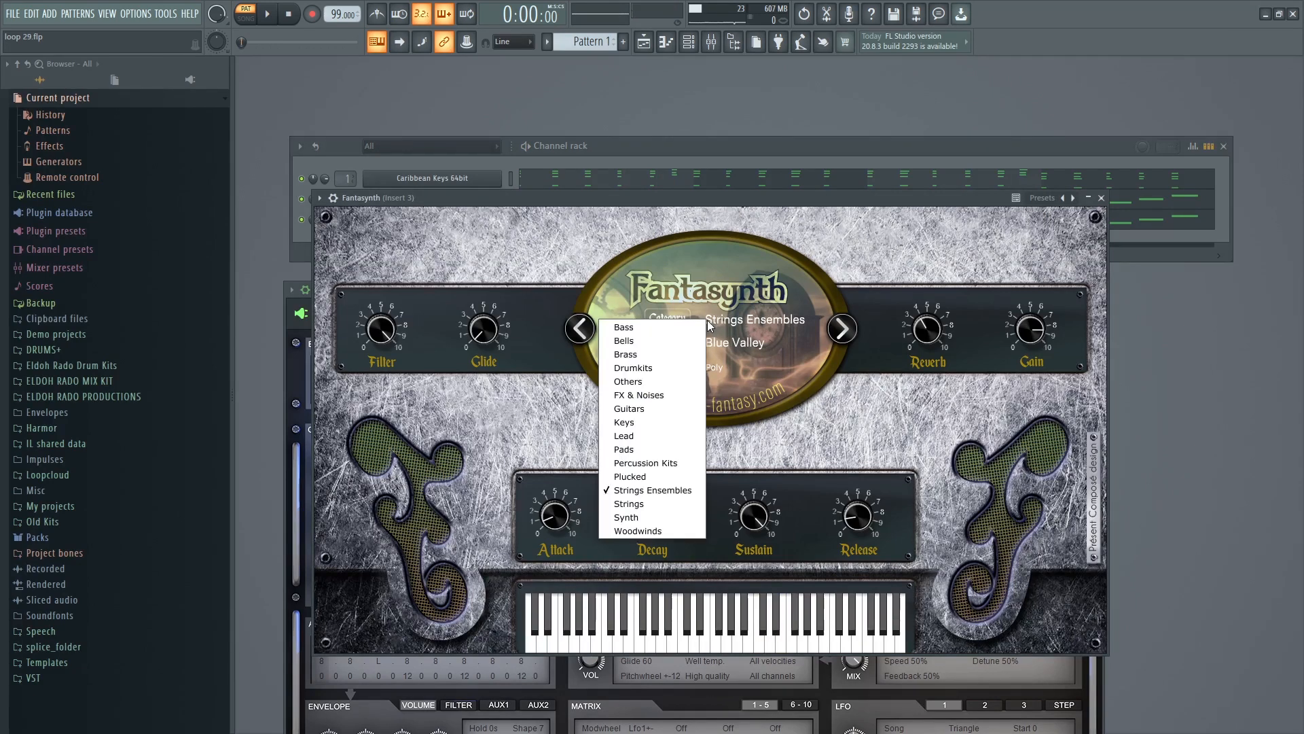
pyautogui.click(669, 436)
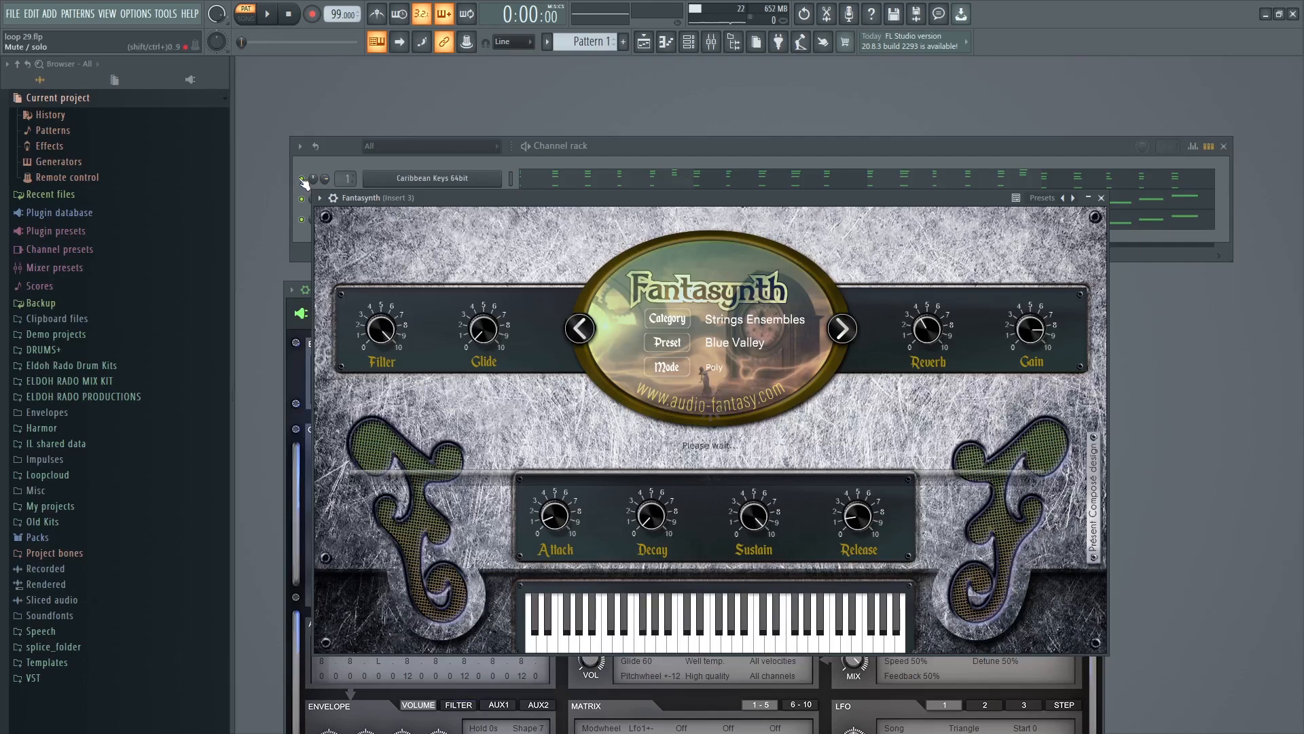
# Mute the Caribbean Keys channel and try Fantasynth's Awe Sweet Romantic preset from the Lead category.
pyautogui.click(302, 179)
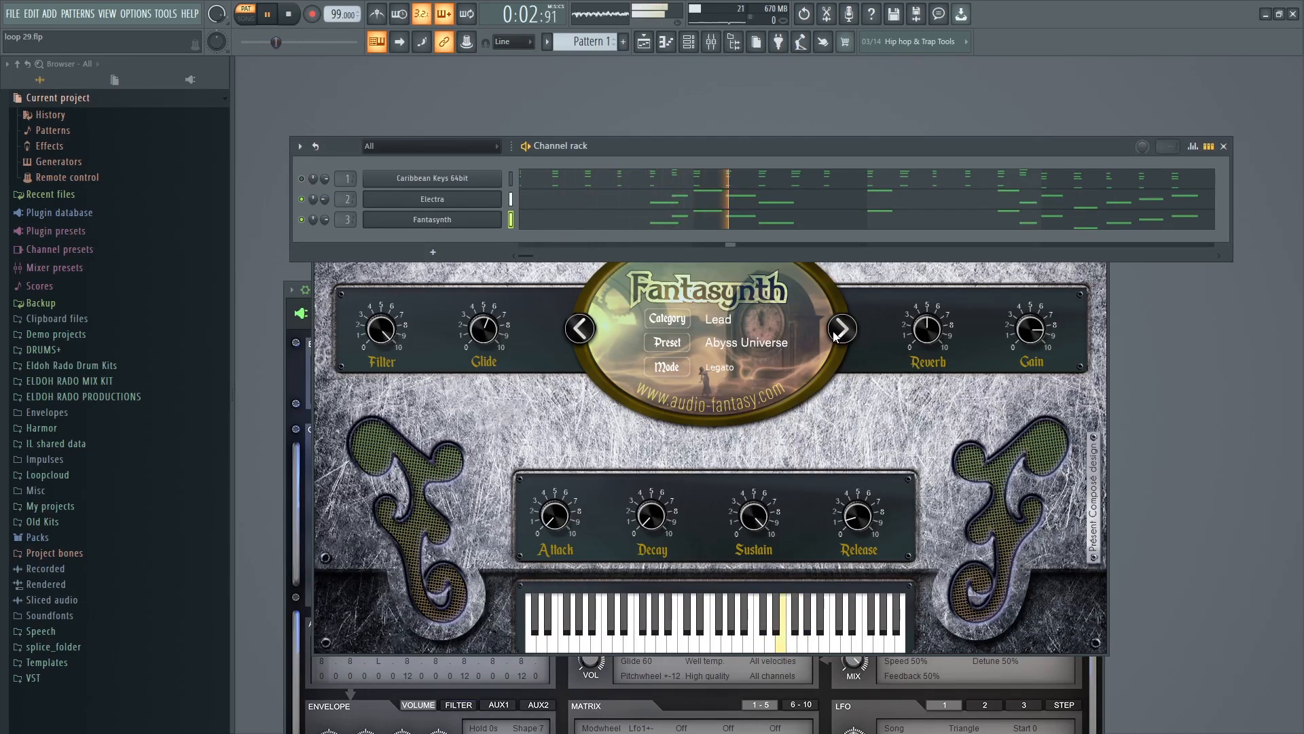
pyautogui.press('space')
pyautogui.click(751, 343)
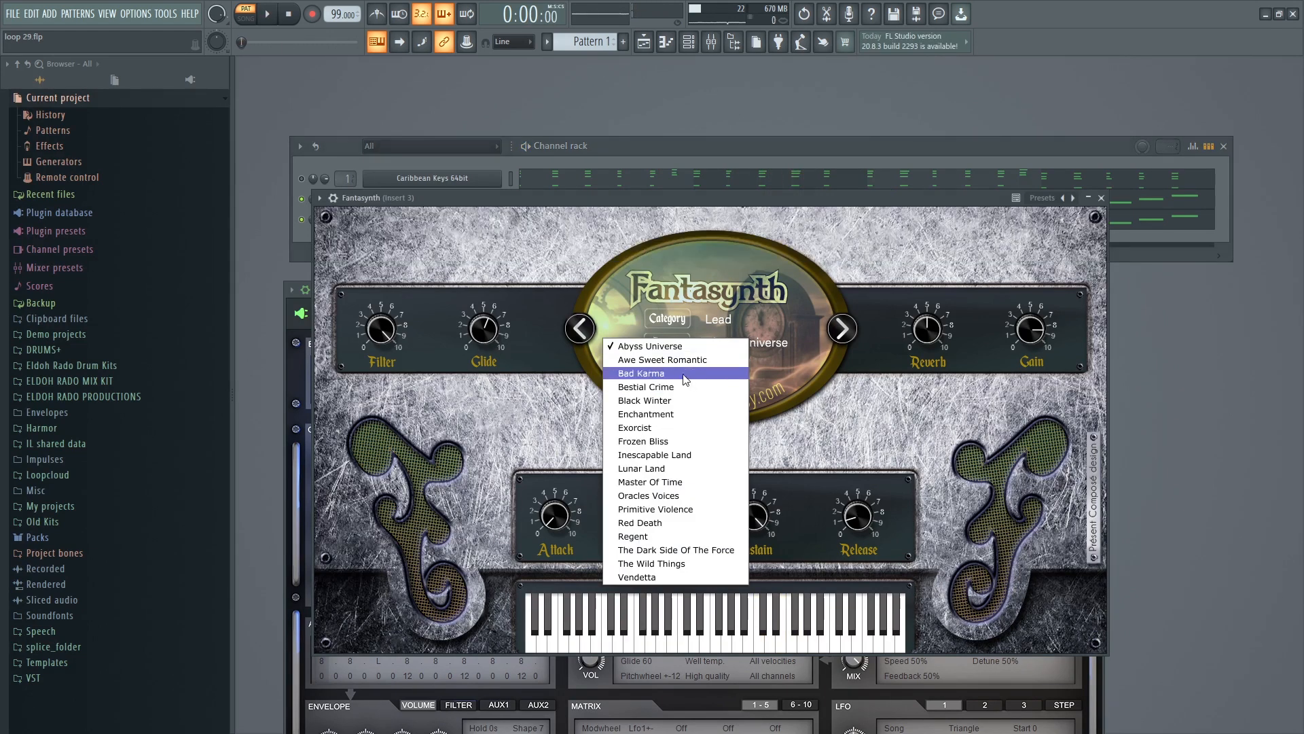
pyautogui.click(682, 360)
pyautogui.click(576, 151)
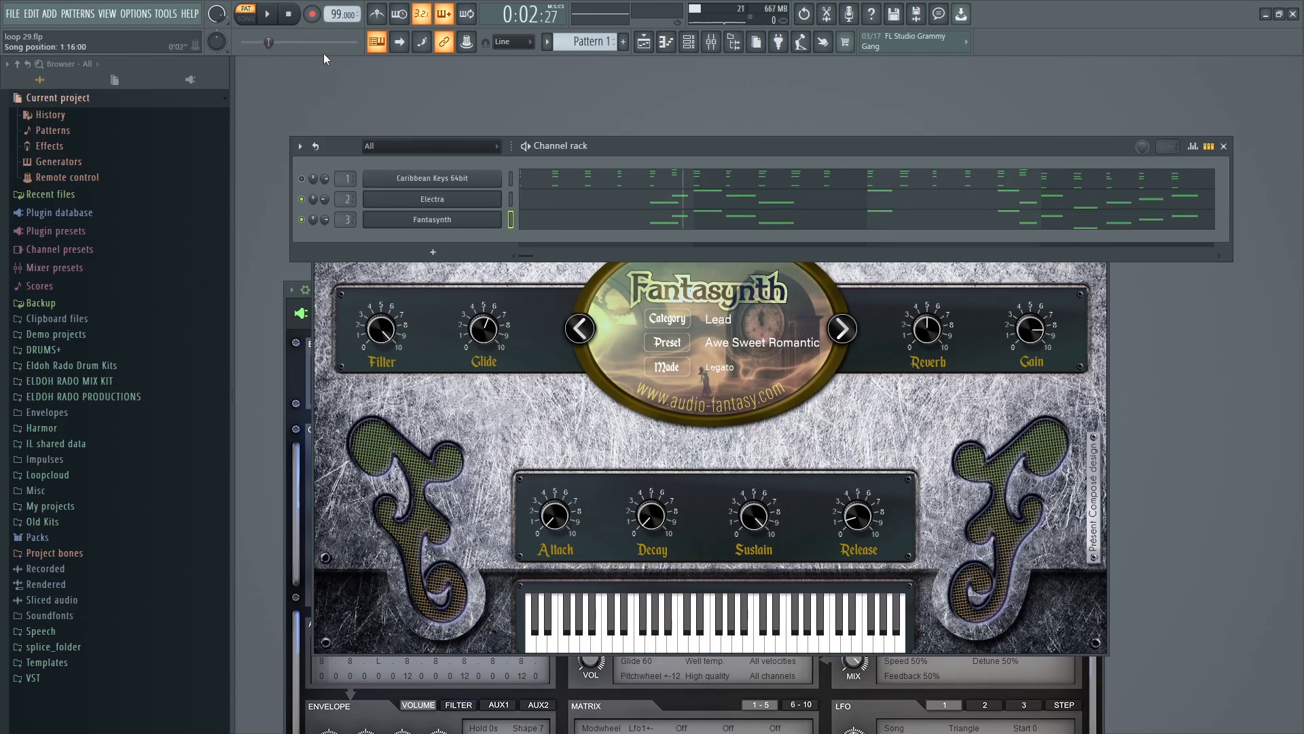
# Audition further Fantasynth Lead presets during playback and settle on Black Winter.
pyautogui.click(842, 330)
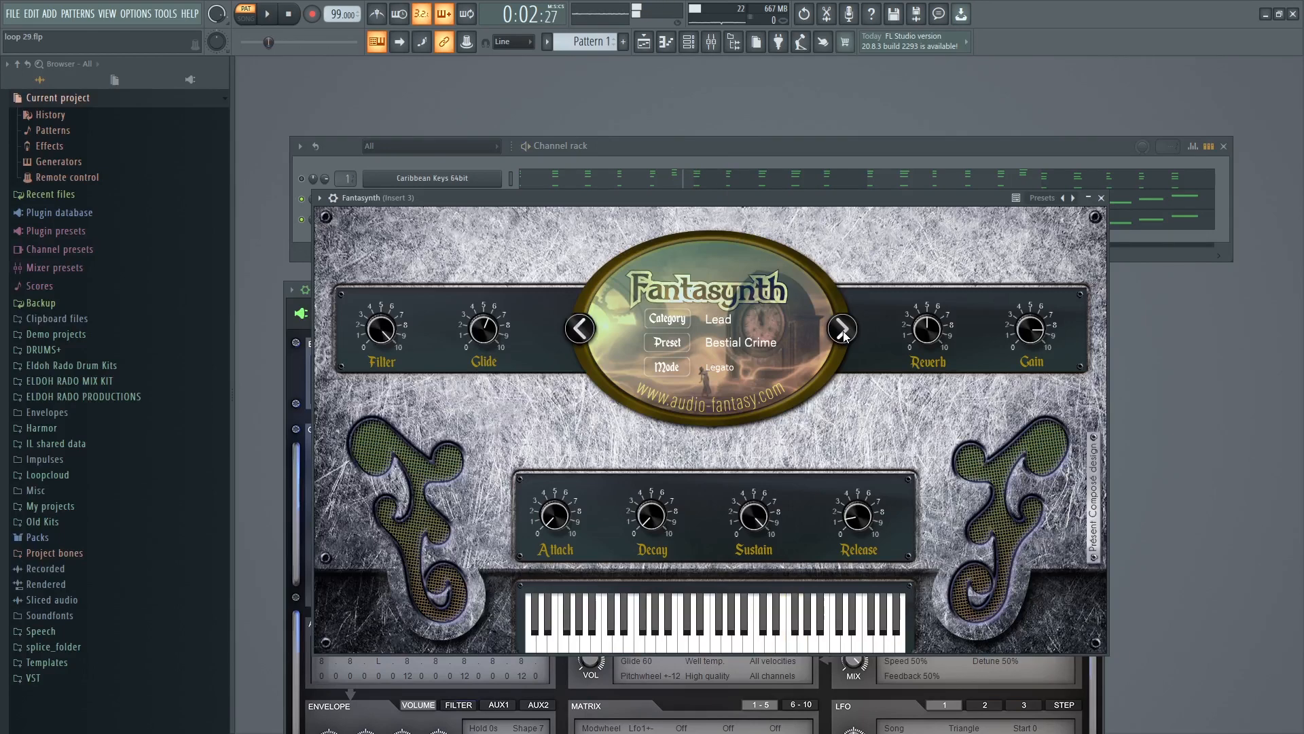
pyautogui.click(842, 330)
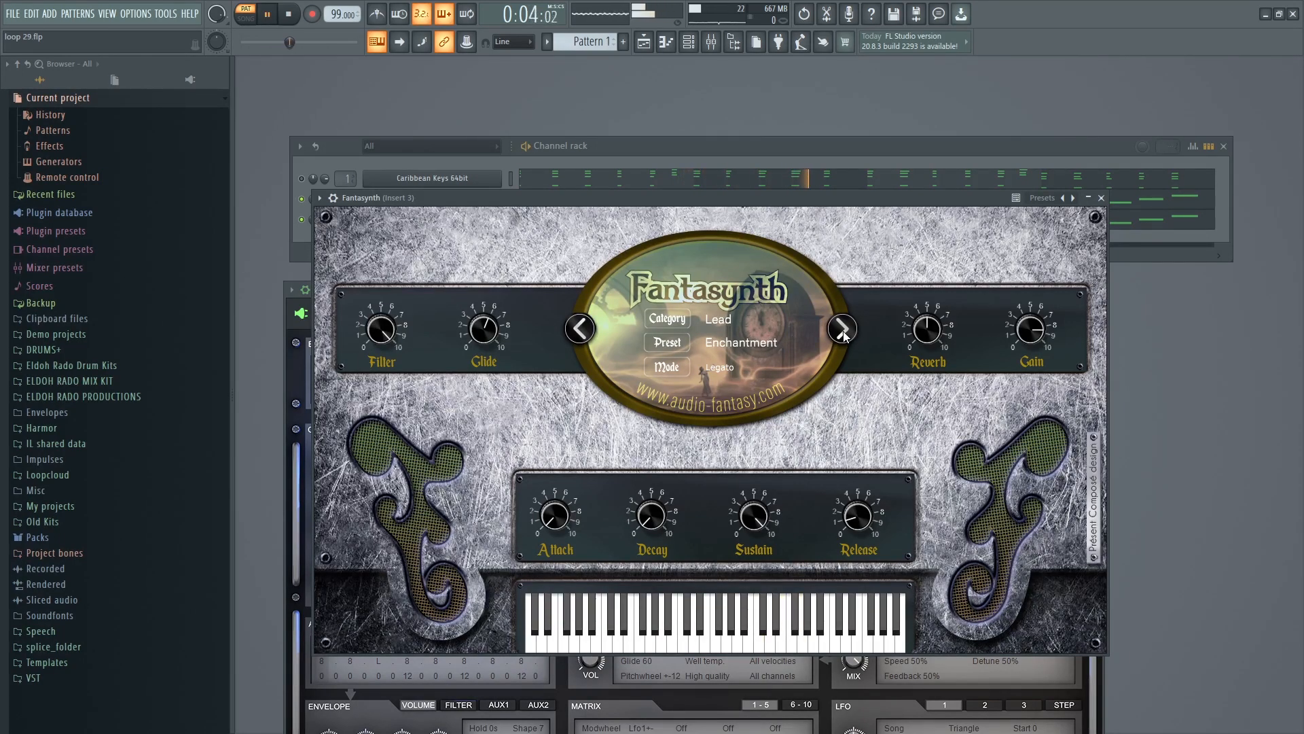
pyautogui.click(581, 334)
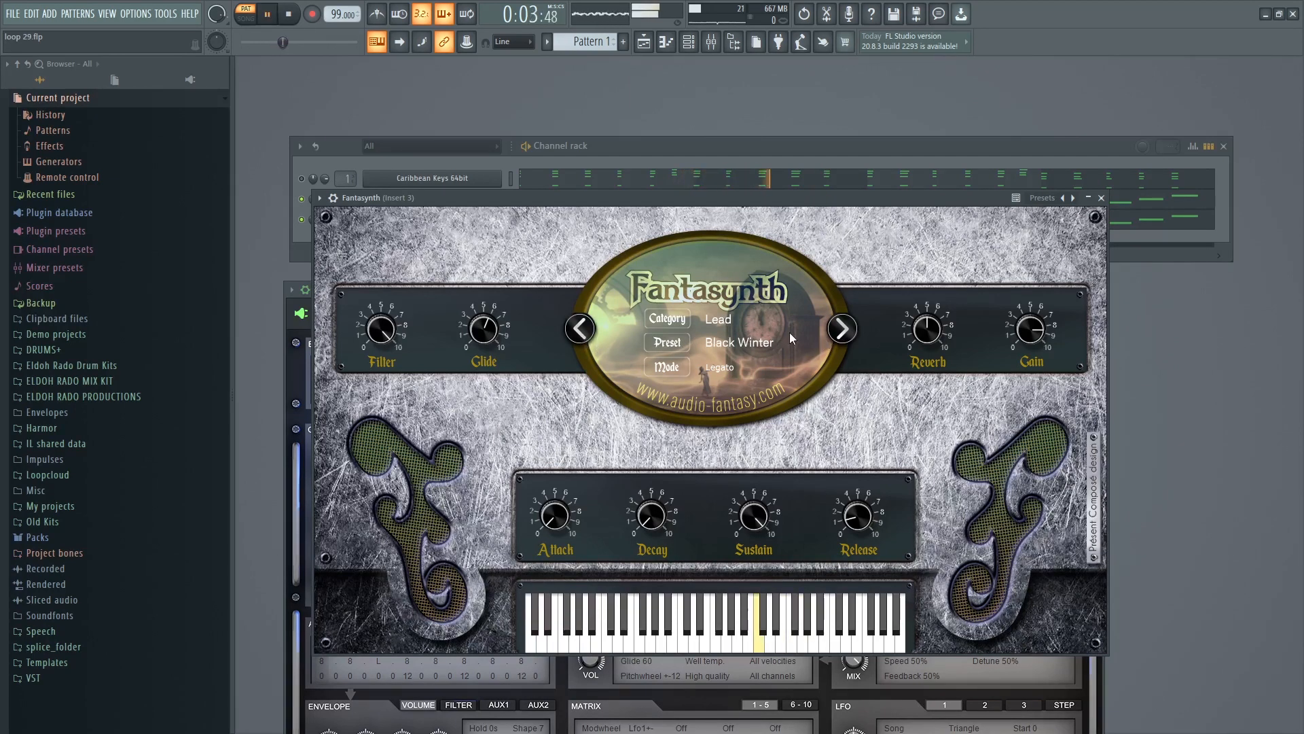
pyautogui.press('space')
# Shift the Fantasynth window clear of the channel rack and delete all notes in Fantasynth's piano roll.
pyautogui.moveTo(557, 199); pyautogui.dragTo(533, 289)
pyautogui.rightClick(502, 213)
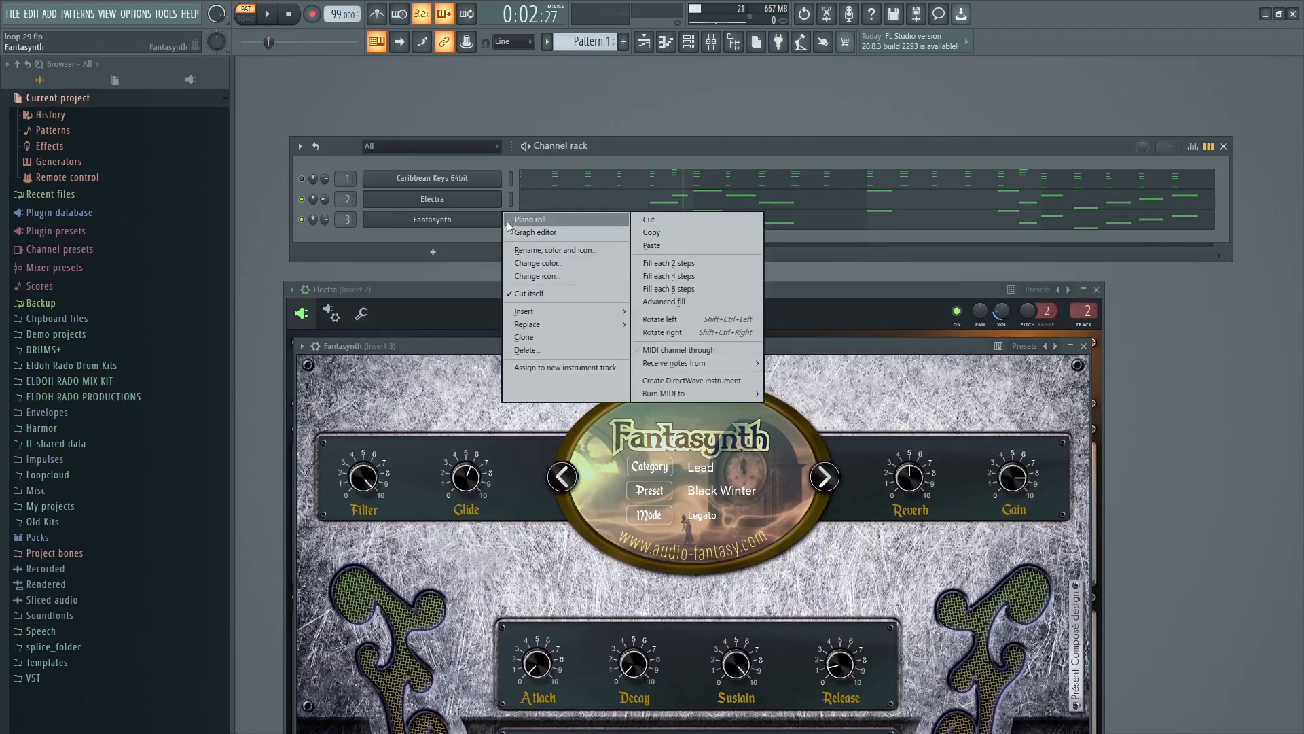
pyautogui.click(526, 221)
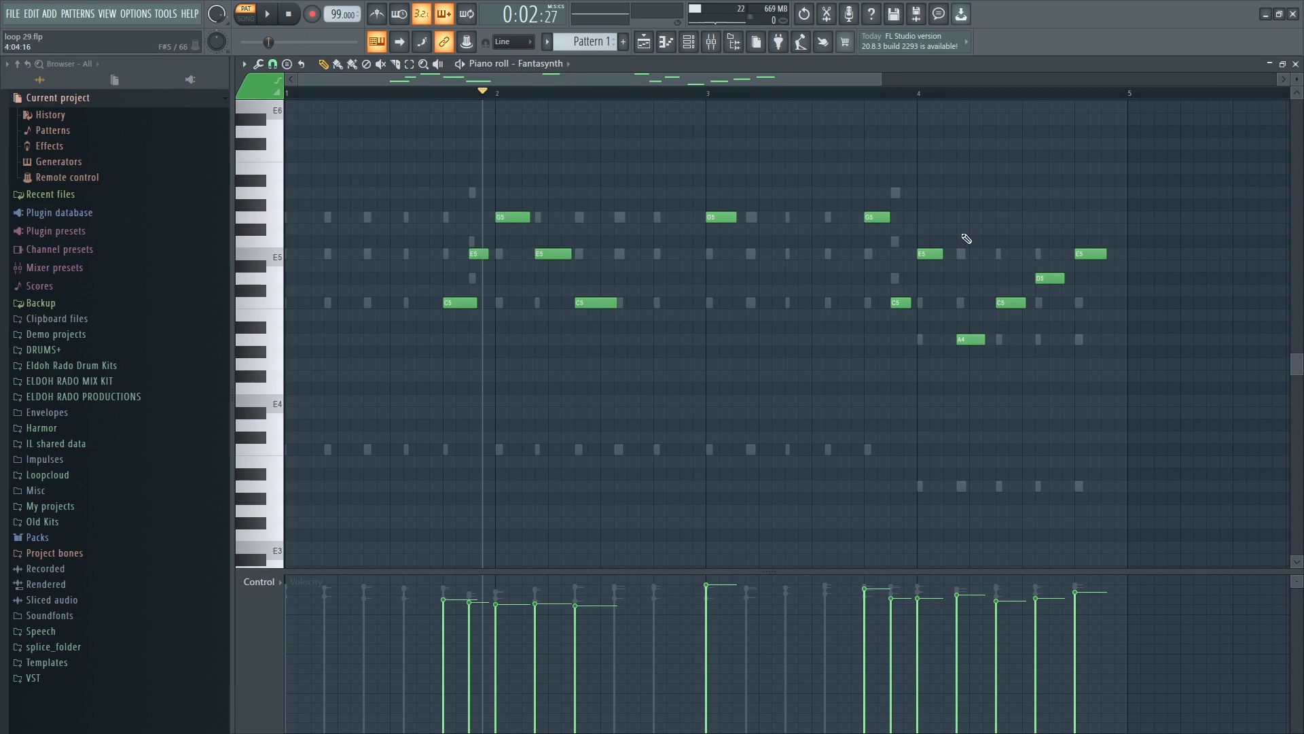
pyautogui.hotkey('ctrl', 'a')
pyautogui.press('Delete')
# Place one-step C5 and E5 notes back to back just before bar 3 and audition them with the loop.
pyautogui.press('space')
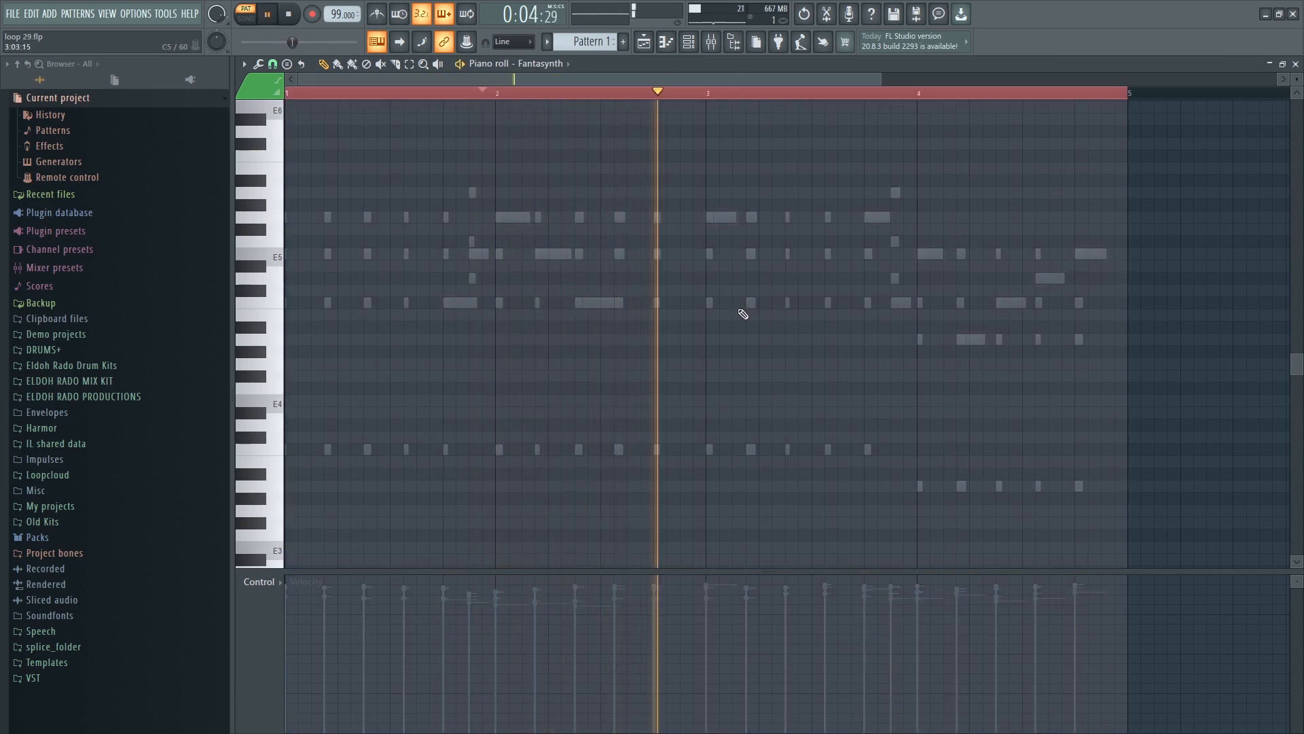
pyautogui.press('space')
pyautogui.click(686, 302)
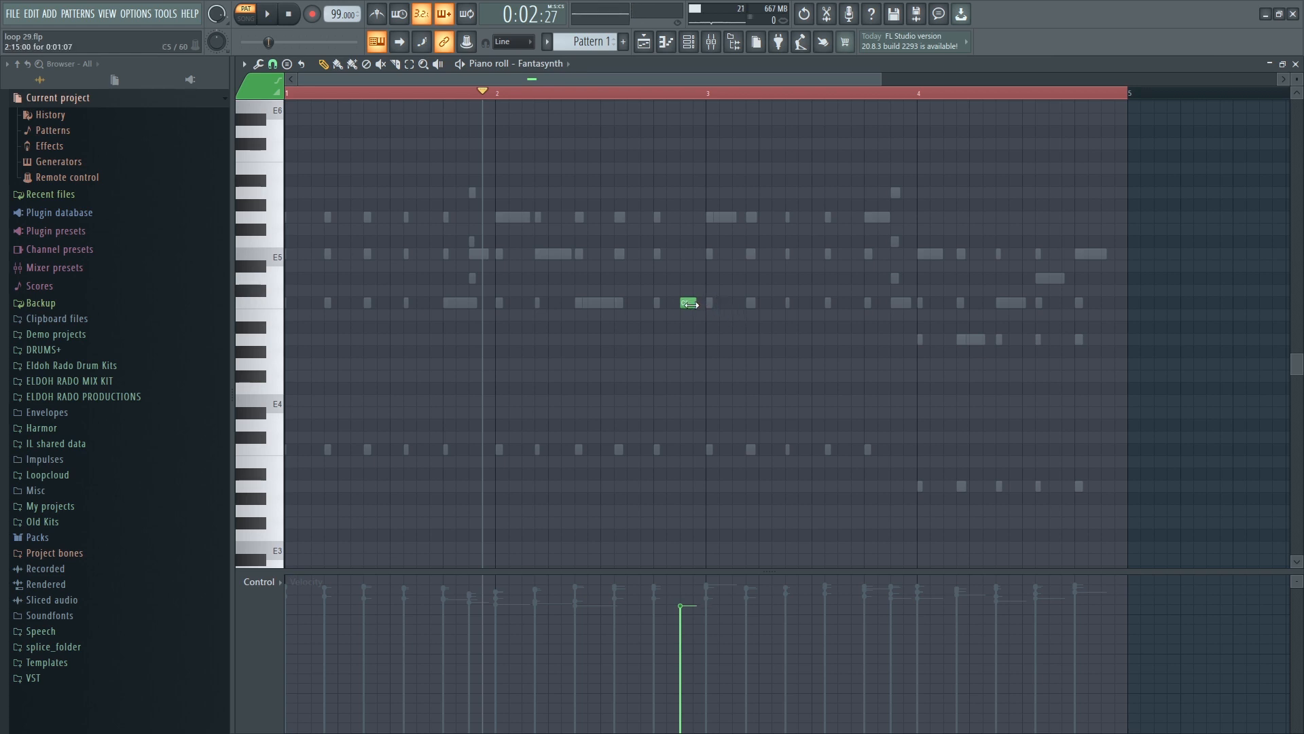
pyautogui.moveTo(695, 306); pyautogui.dragTo(692, 307)
pyautogui.hotkey('ctrl', 'a')
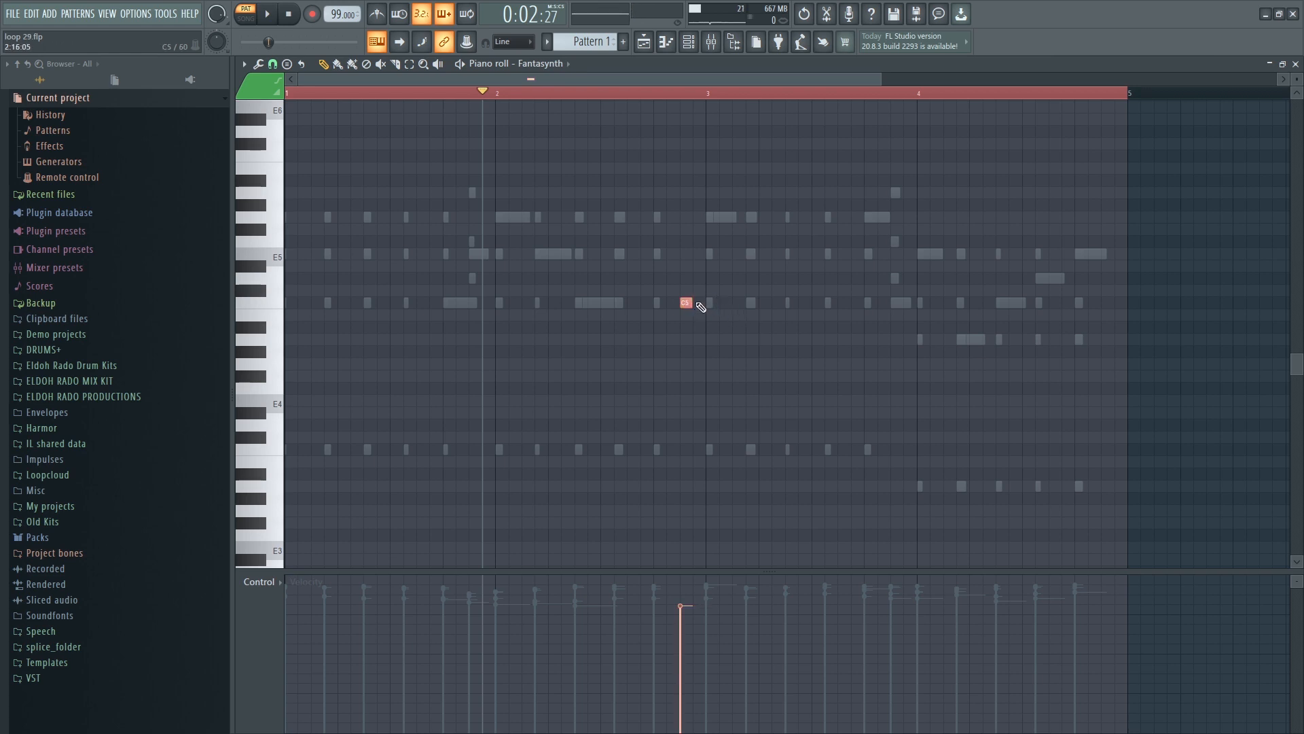
pyautogui.click(697, 255)
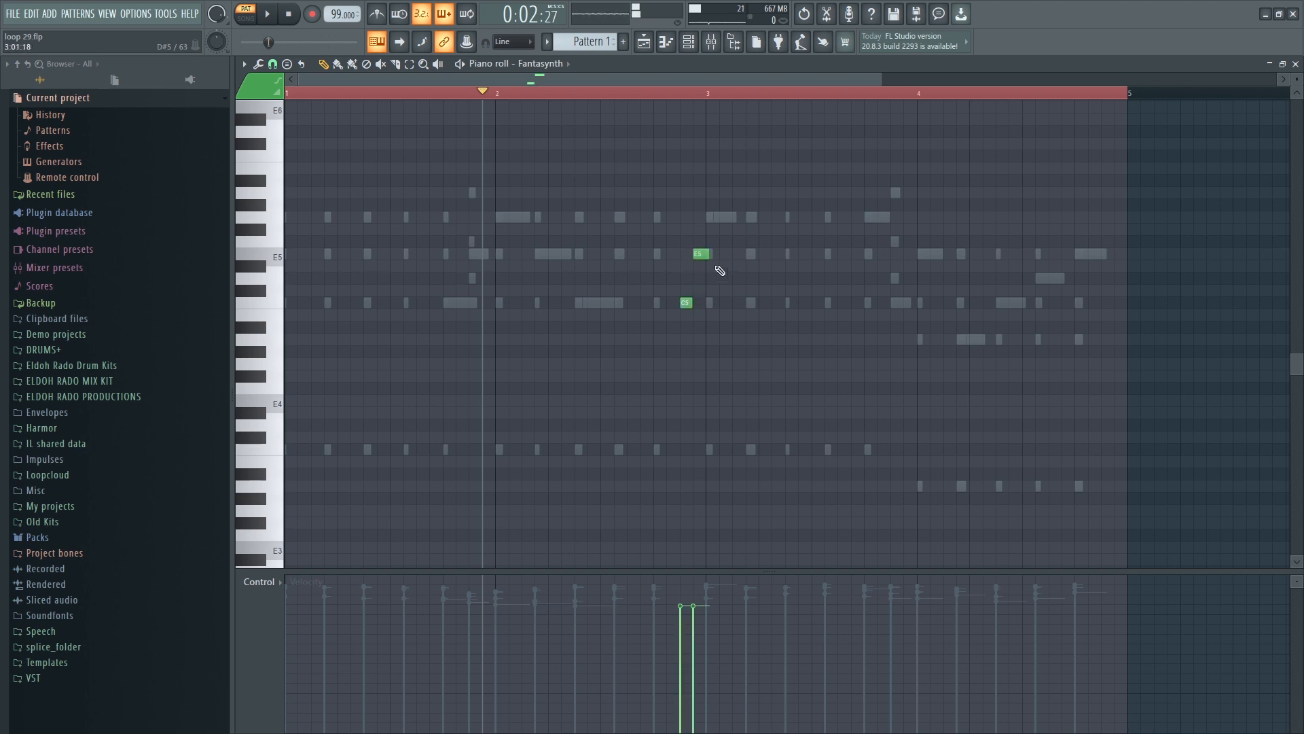
pyautogui.rightClick(700, 256)
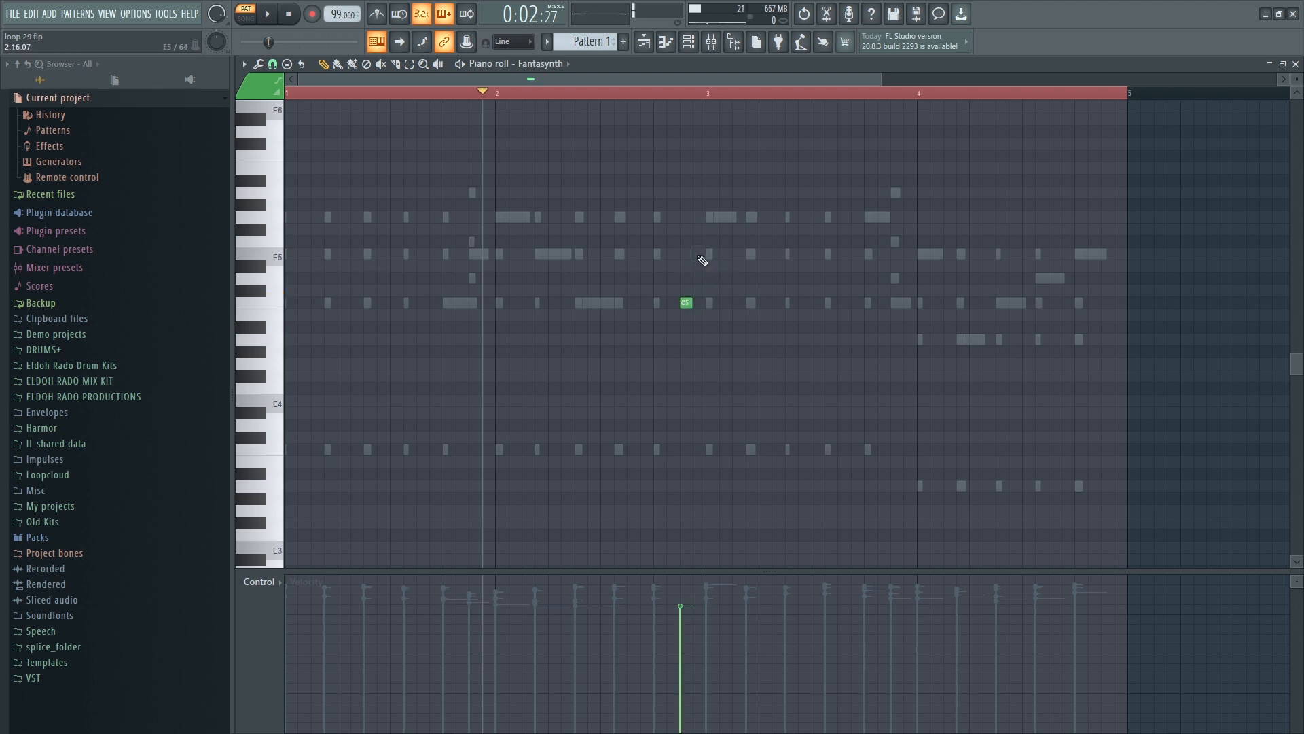
pyautogui.click(699, 255)
pyautogui.press('space')
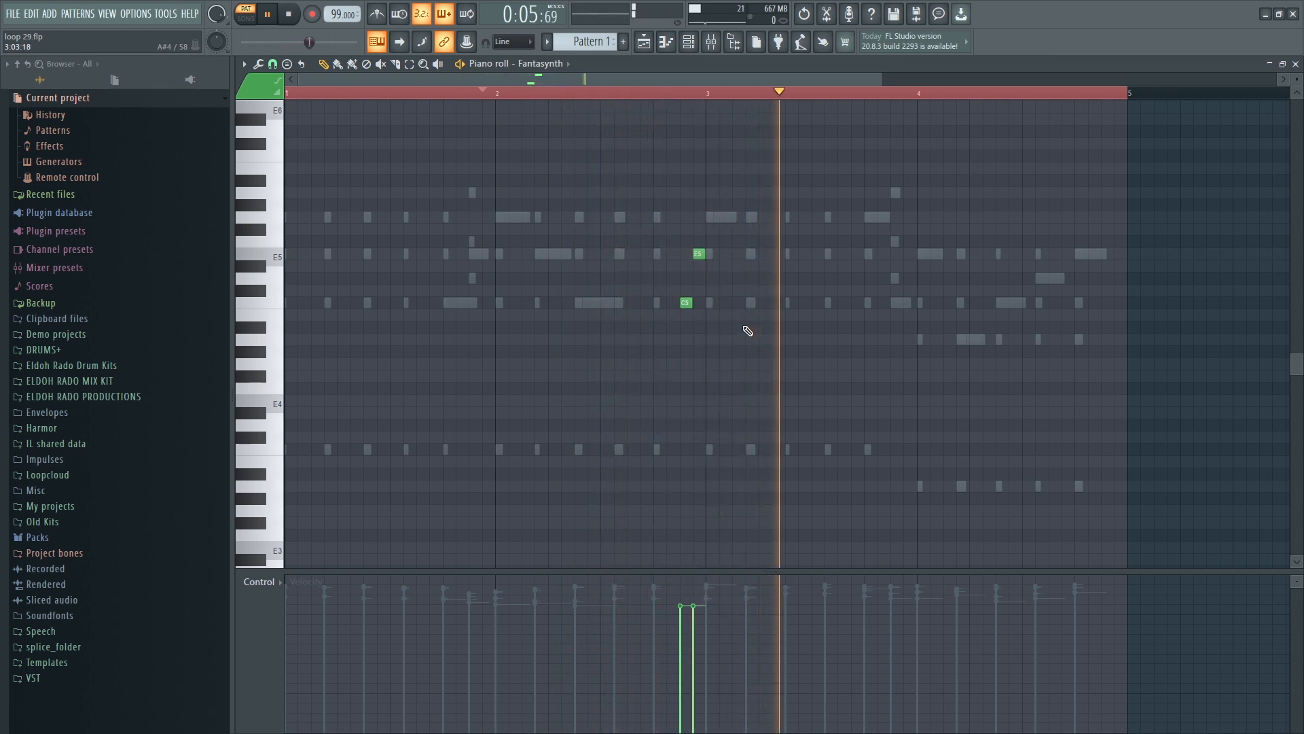
pyautogui.scroll(1, 766, 105)
pyautogui.scroll(3, 766, 105)
pyautogui.press('space')
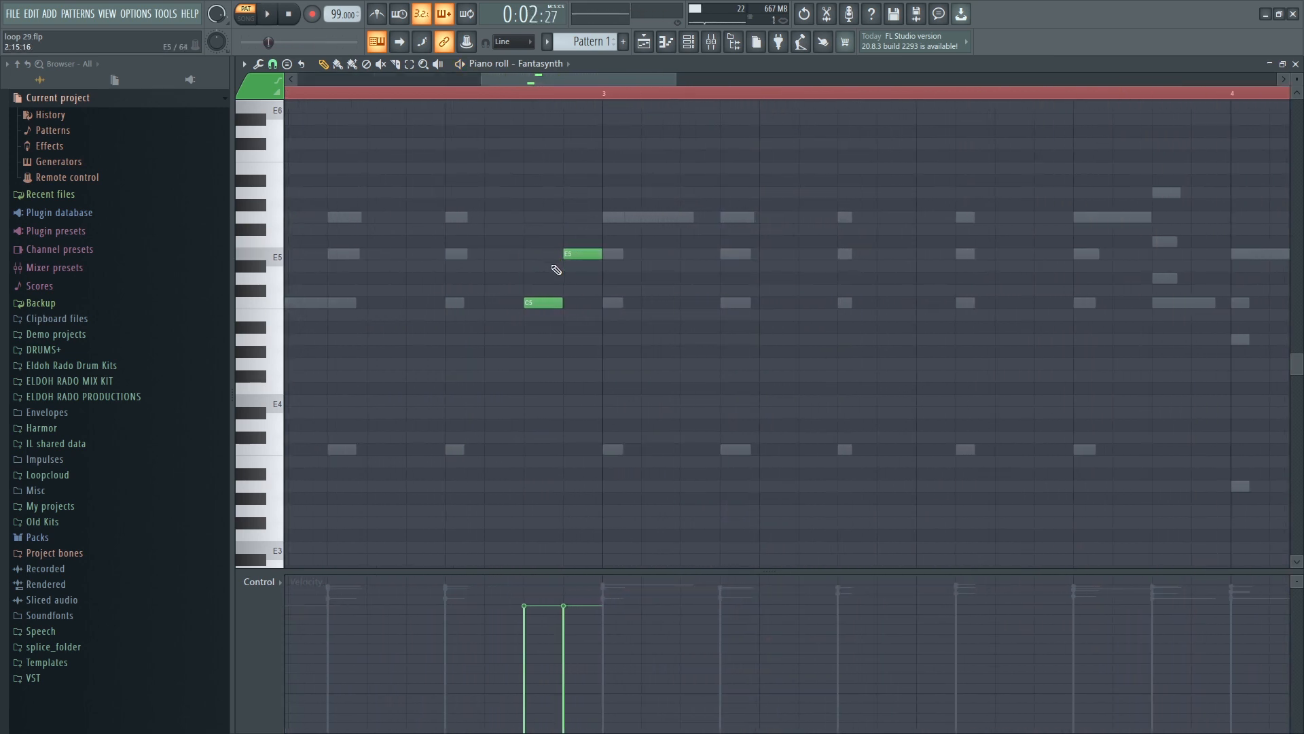
# Set the piano roll snap to 1/4 step and shorten the C5 and E5 notes to half a step.
pyautogui.click(272, 64)
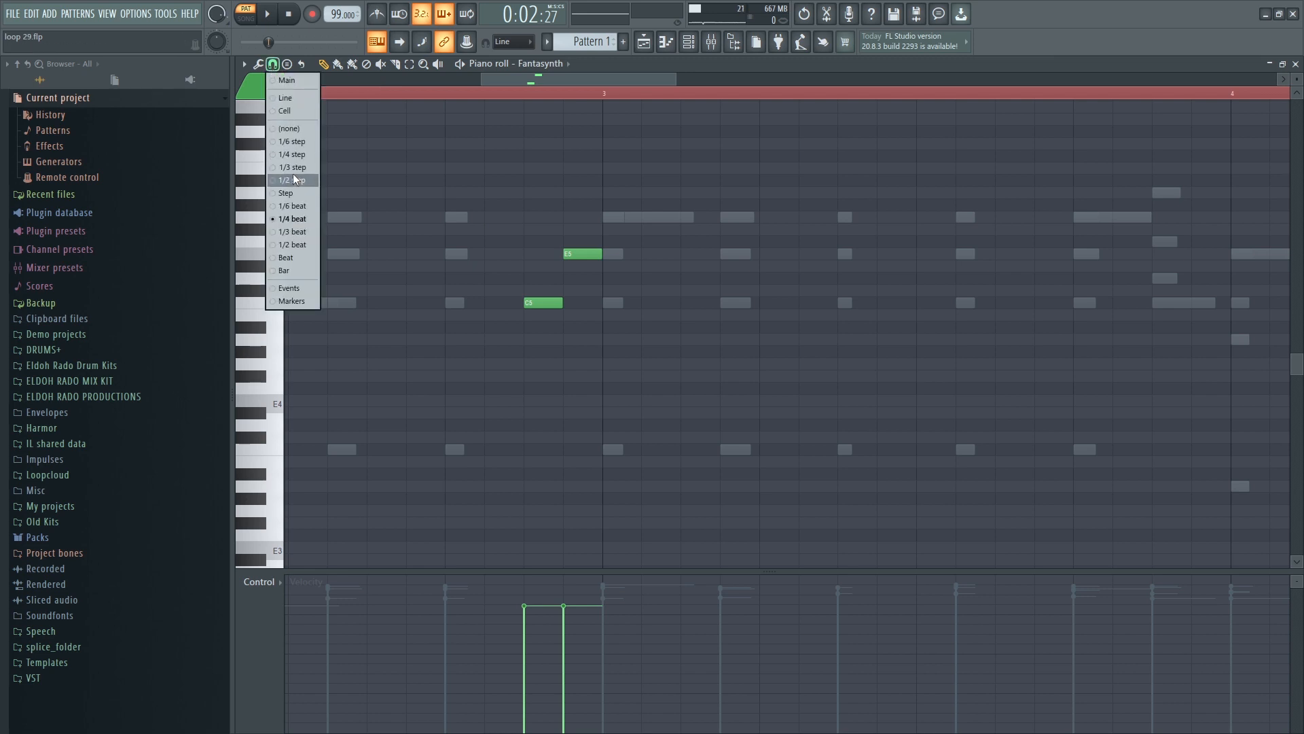
pyautogui.click(292, 154)
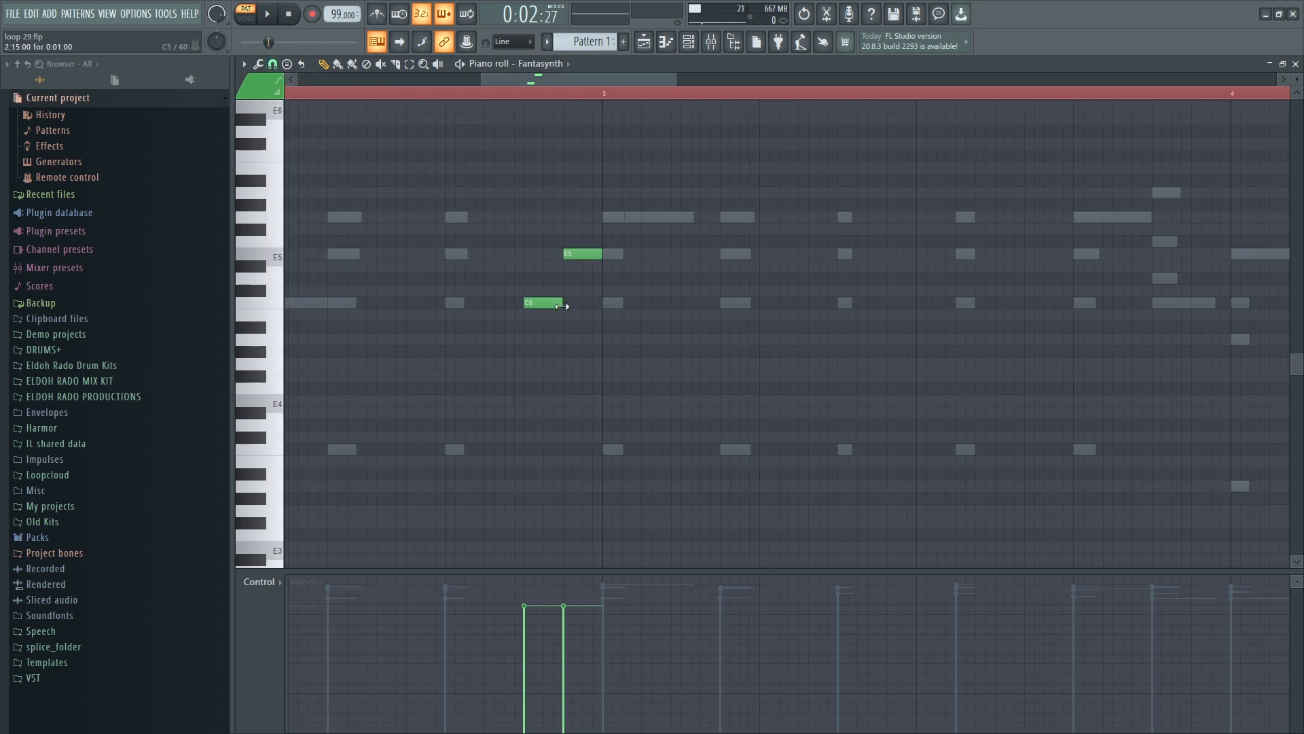
pyautogui.moveTo(545, 303); pyautogui.dragTo(536, 304)
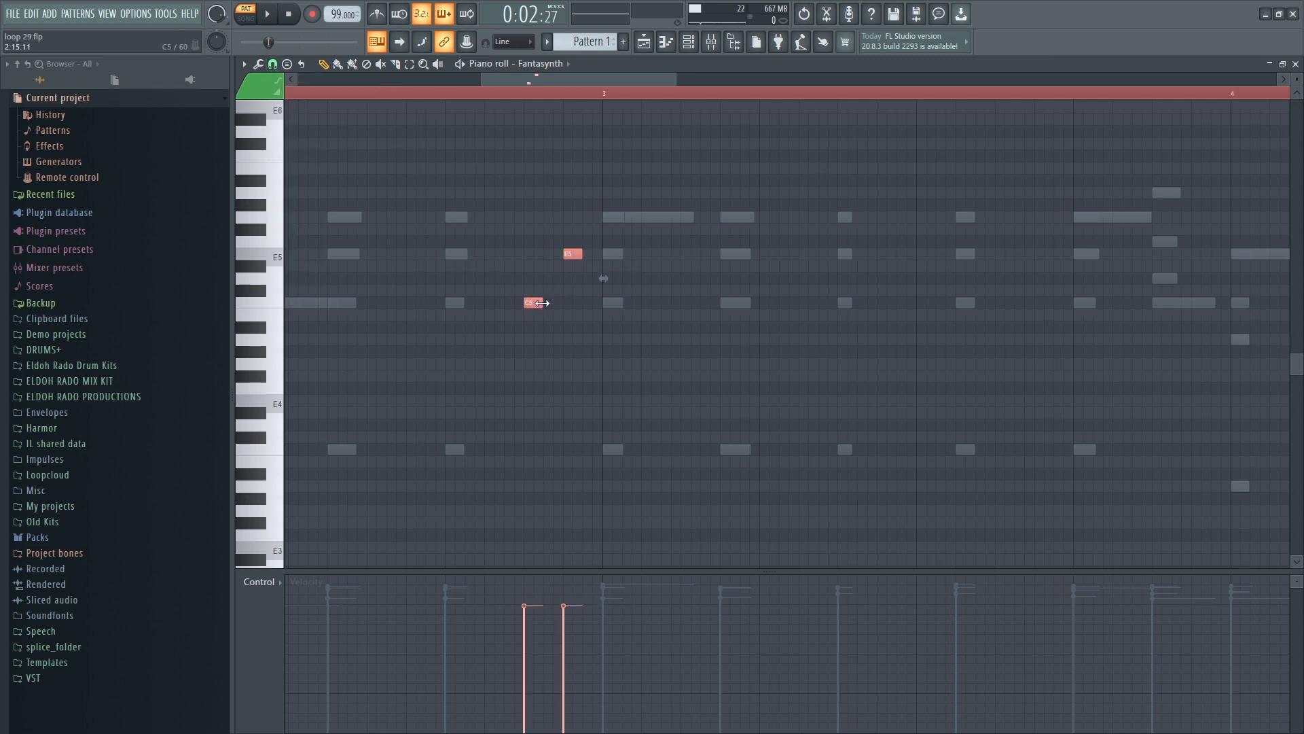
# Add a C#5 note between C5 and E5, audition the run, and place a G5 note ahead of it.
pyautogui.click(561, 296)
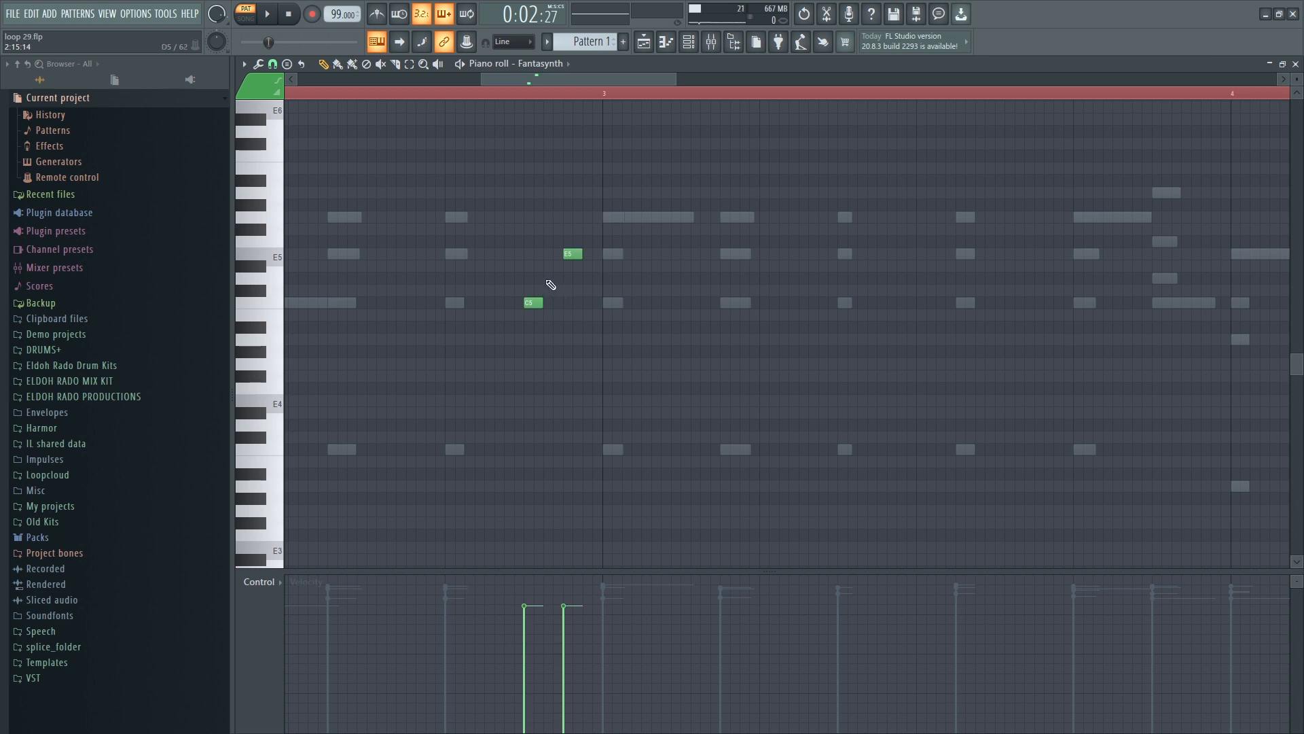
pyautogui.moveTo(556, 291); pyautogui.dragTo(548, 289)
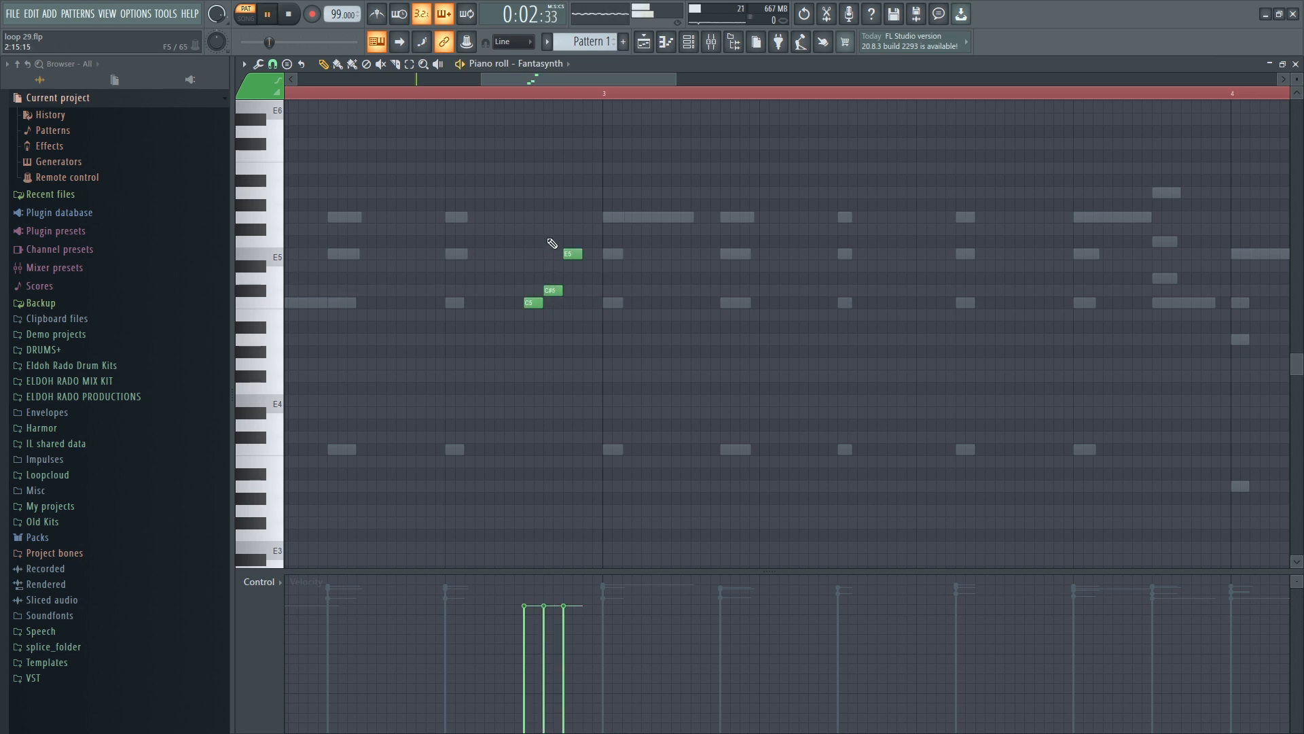
pyautogui.click(484, 96)
pyautogui.press('space')
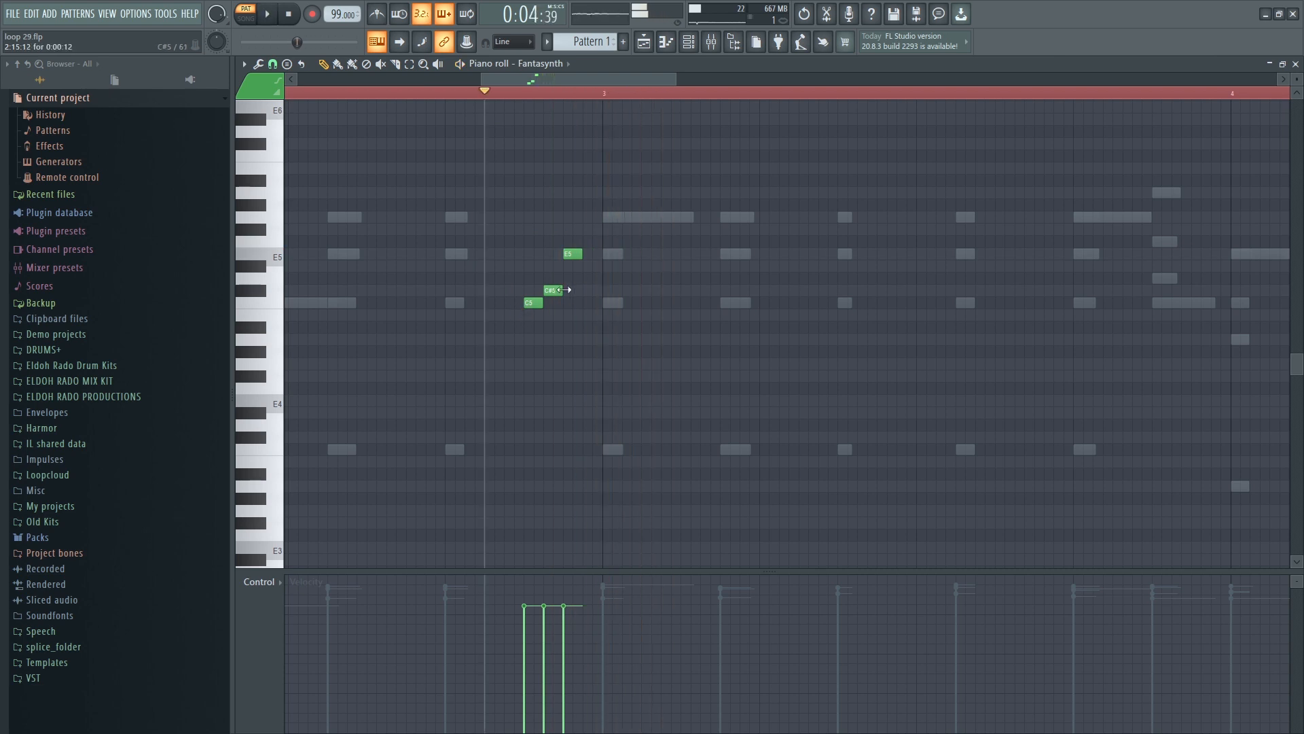
pyautogui.press('space')
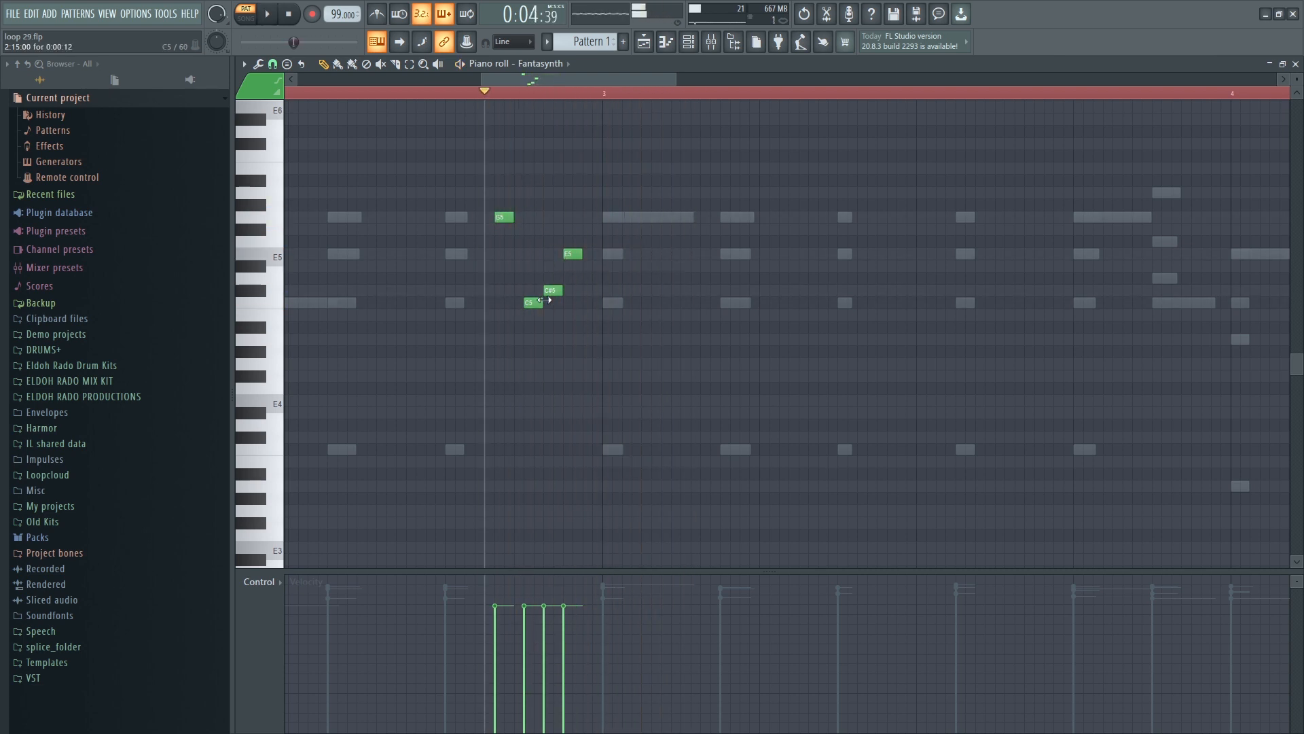
# Delete the C#5 note, move C5 half a step later and E5 a quarter step later, and audition the run.
pyautogui.rightClick(552, 291)
pyautogui.moveTo(538, 307); pyautogui.dragTo(558, 307)
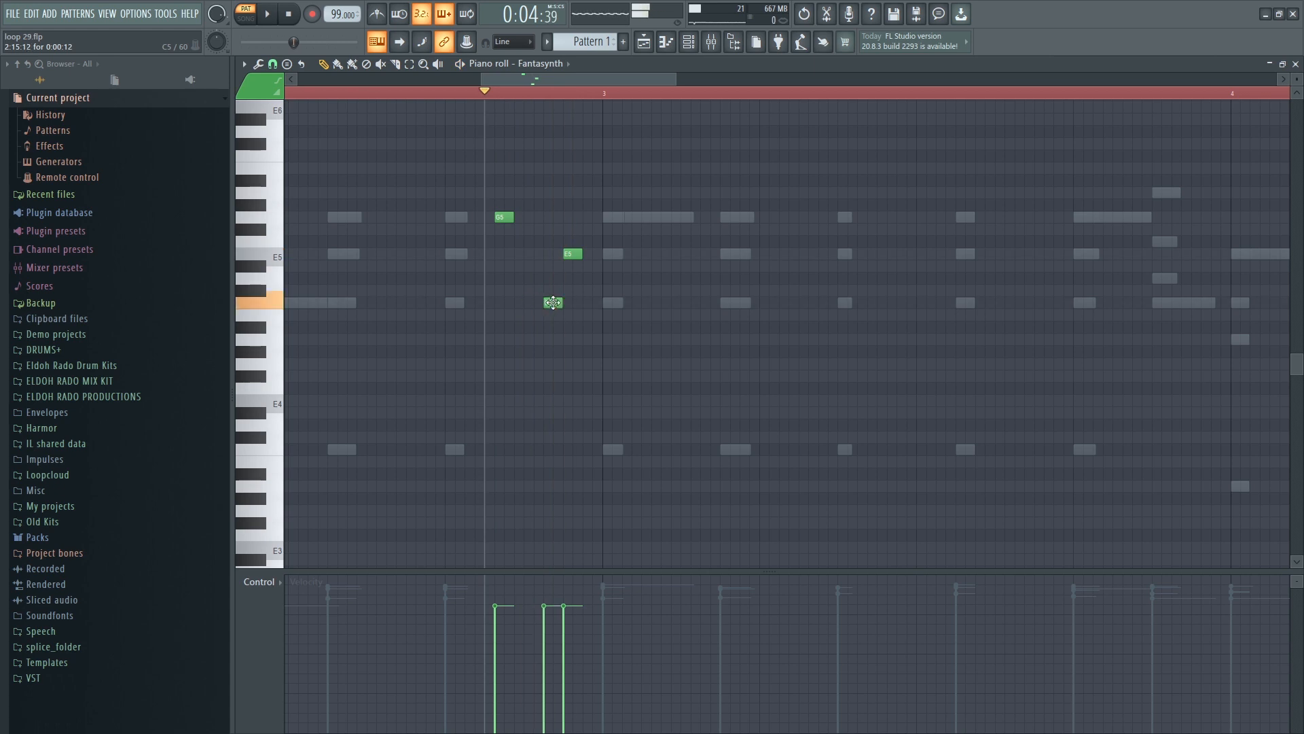
pyautogui.press('space')
pyautogui.moveTo(569, 254); pyautogui.dragTo(579, 254)
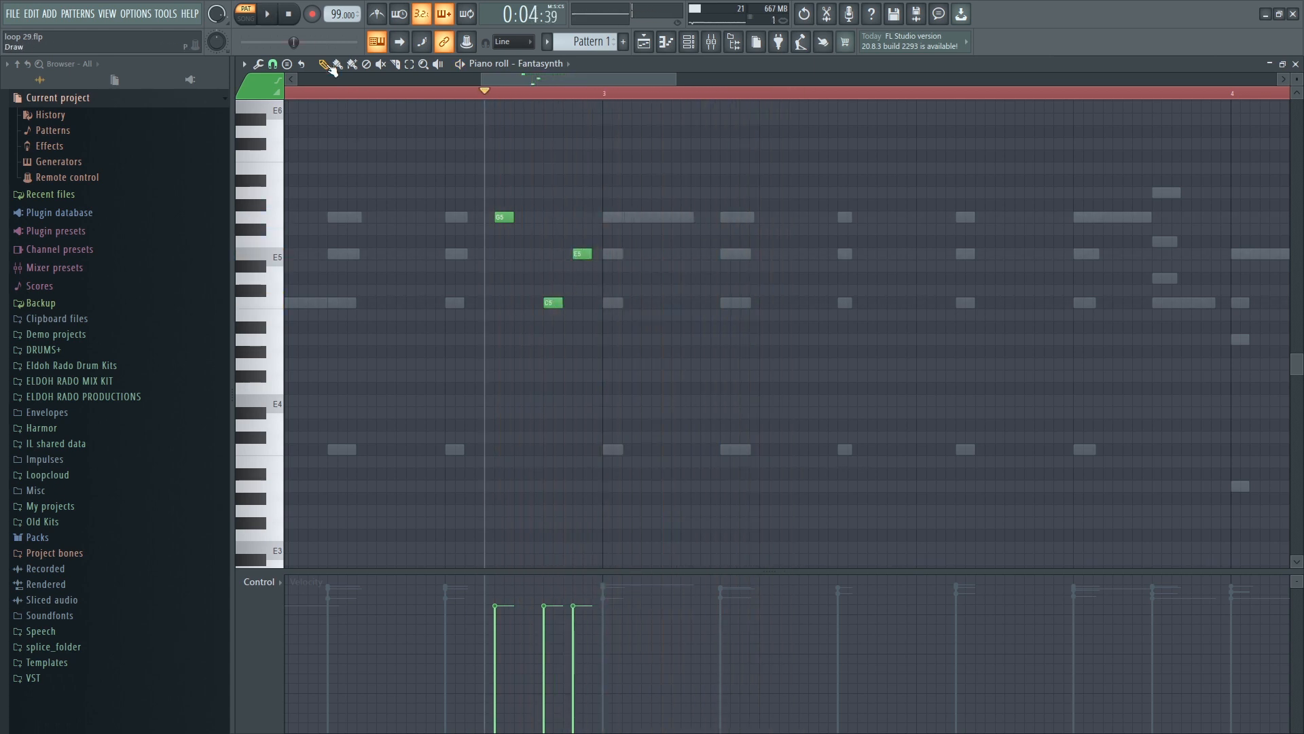
pyautogui.click(290, 16)
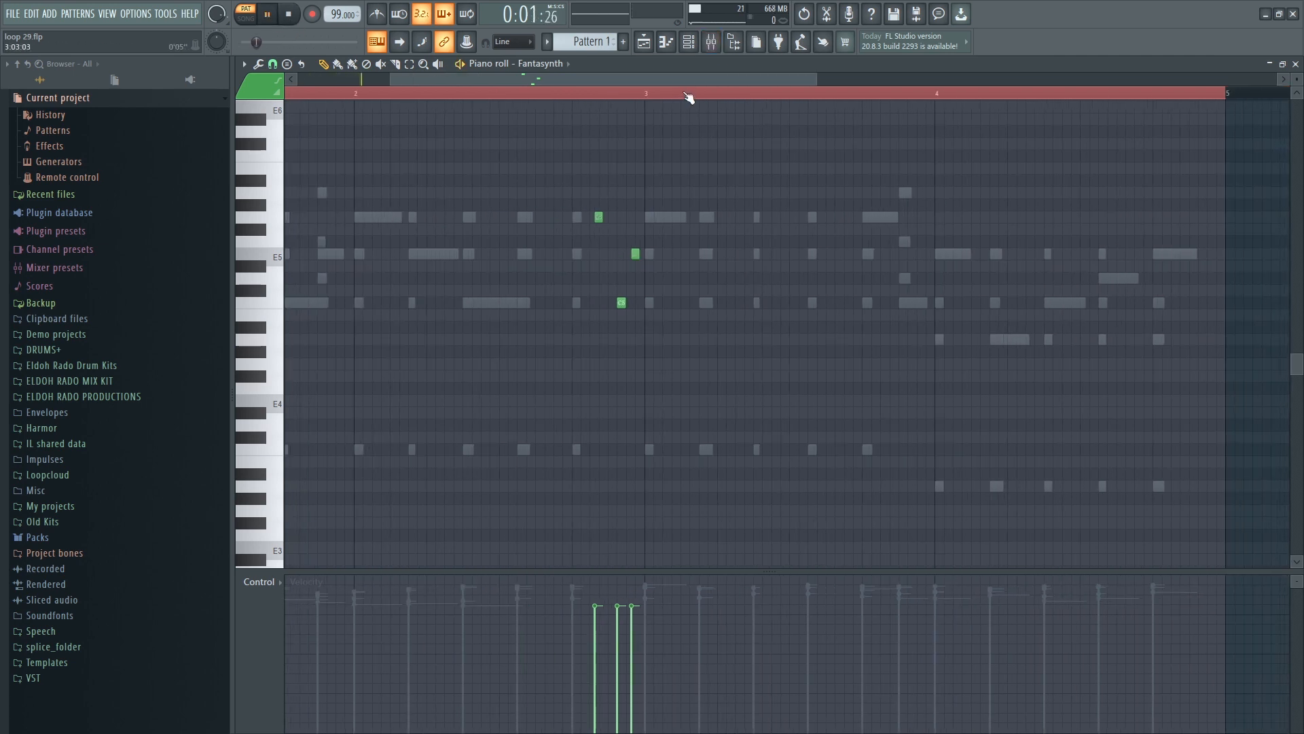
# Reopen Fantasynth's piano roll, delete the E5 note, and move the G5 note down to F#5 directly after C5.
pyautogui.press('F7')
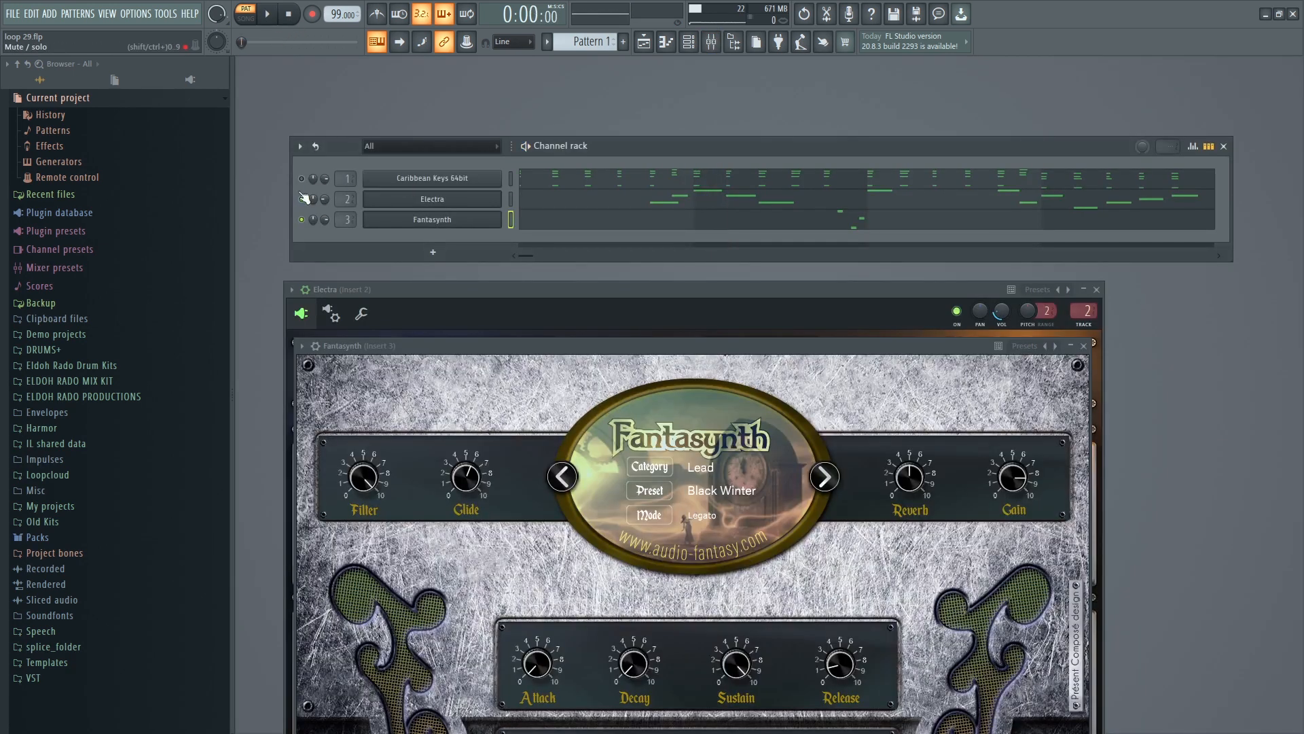
pyautogui.rightClick(479, 222)
pyautogui.click(537, 218)
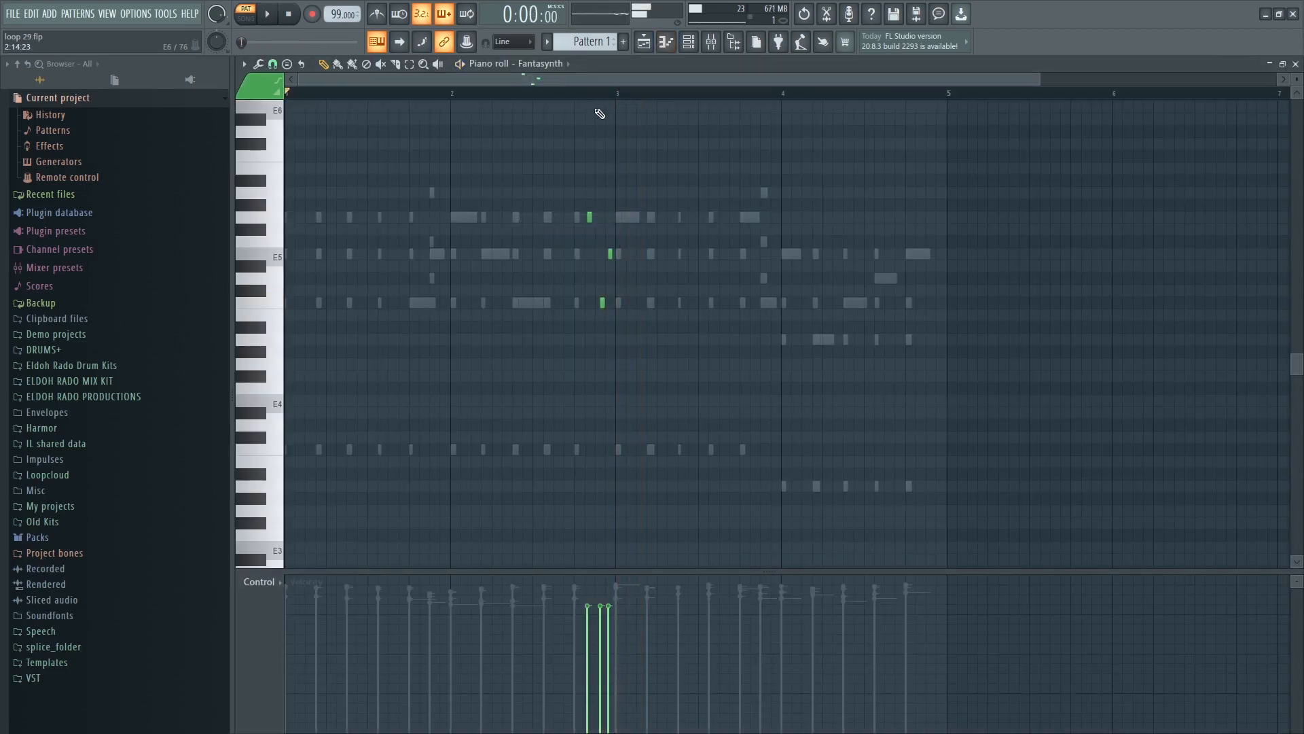
pyautogui.scroll(4, 597, 111)
pyautogui.rightClick(687, 253)
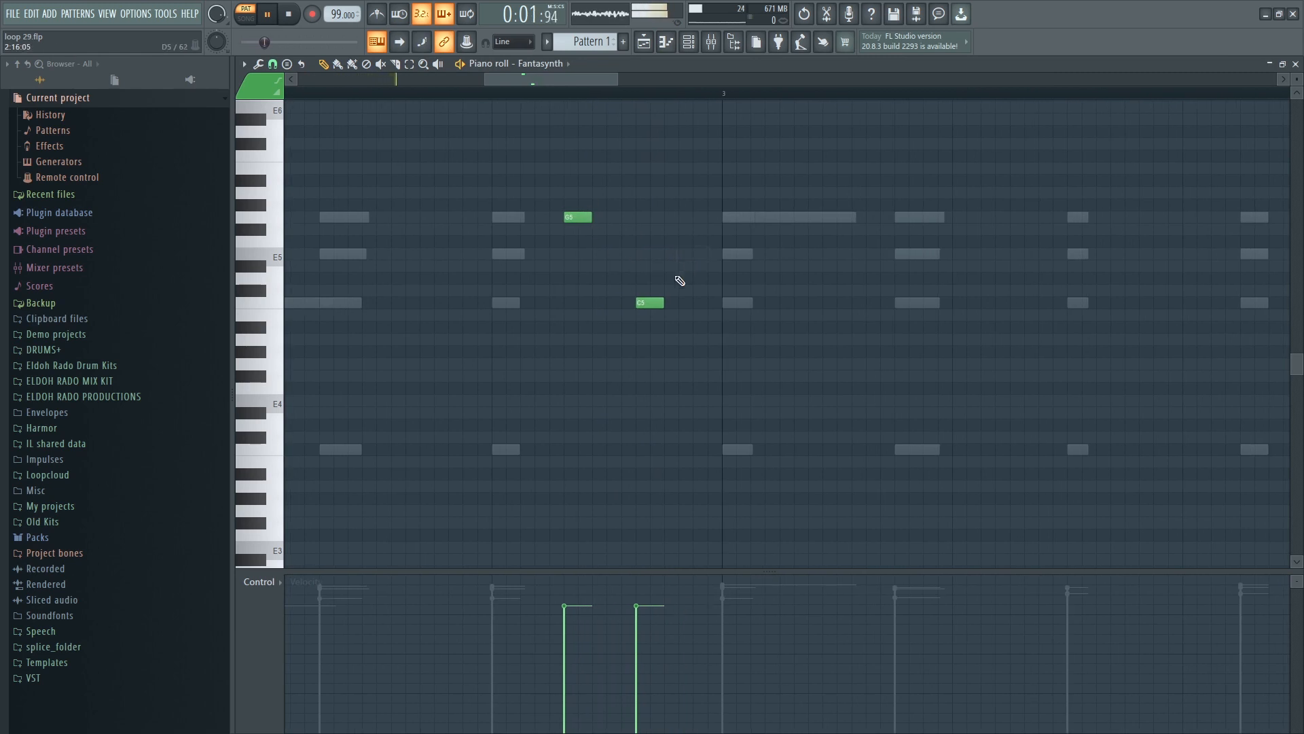
pyautogui.moveTo(577, 221); pyautogui.dragTo(674, 224)
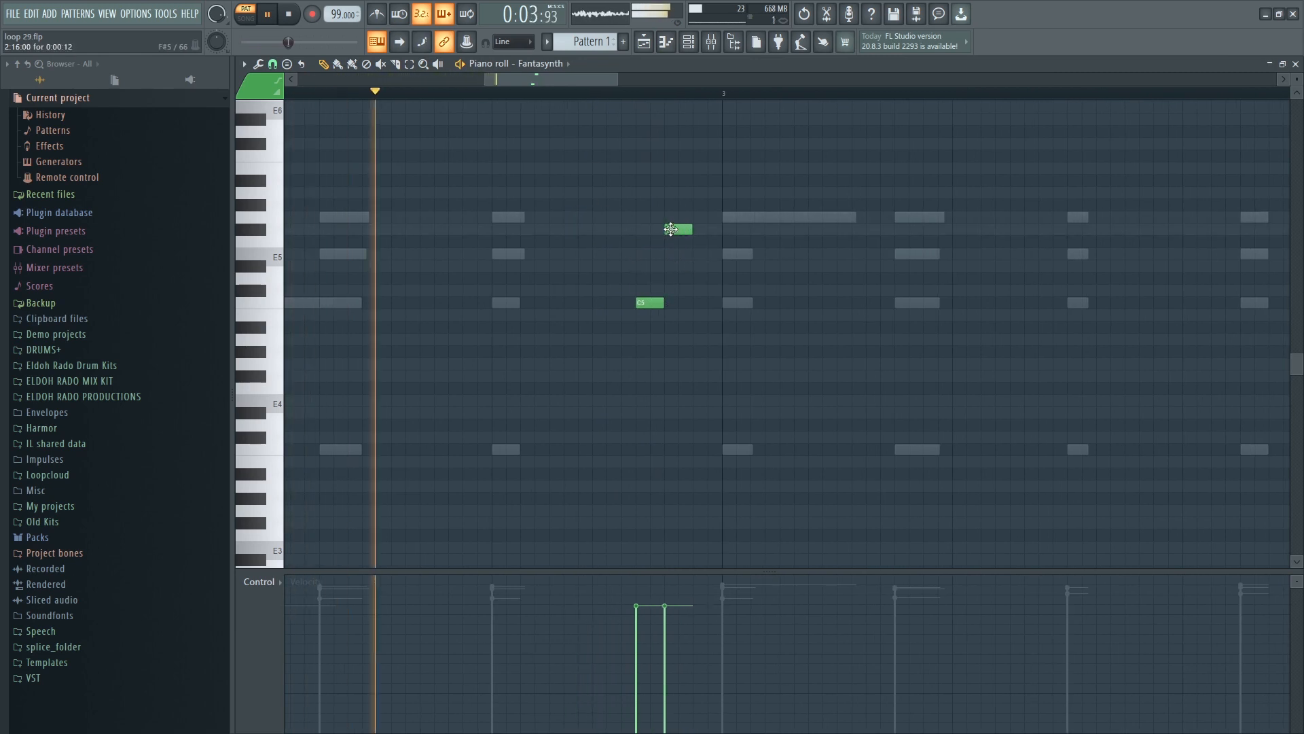
# Replace the remaining F#5 and C5 notes with a single G5 note half a step before 2:16:00.
pyautogui.press('space')
pyautogui.rightClick(675, 228)
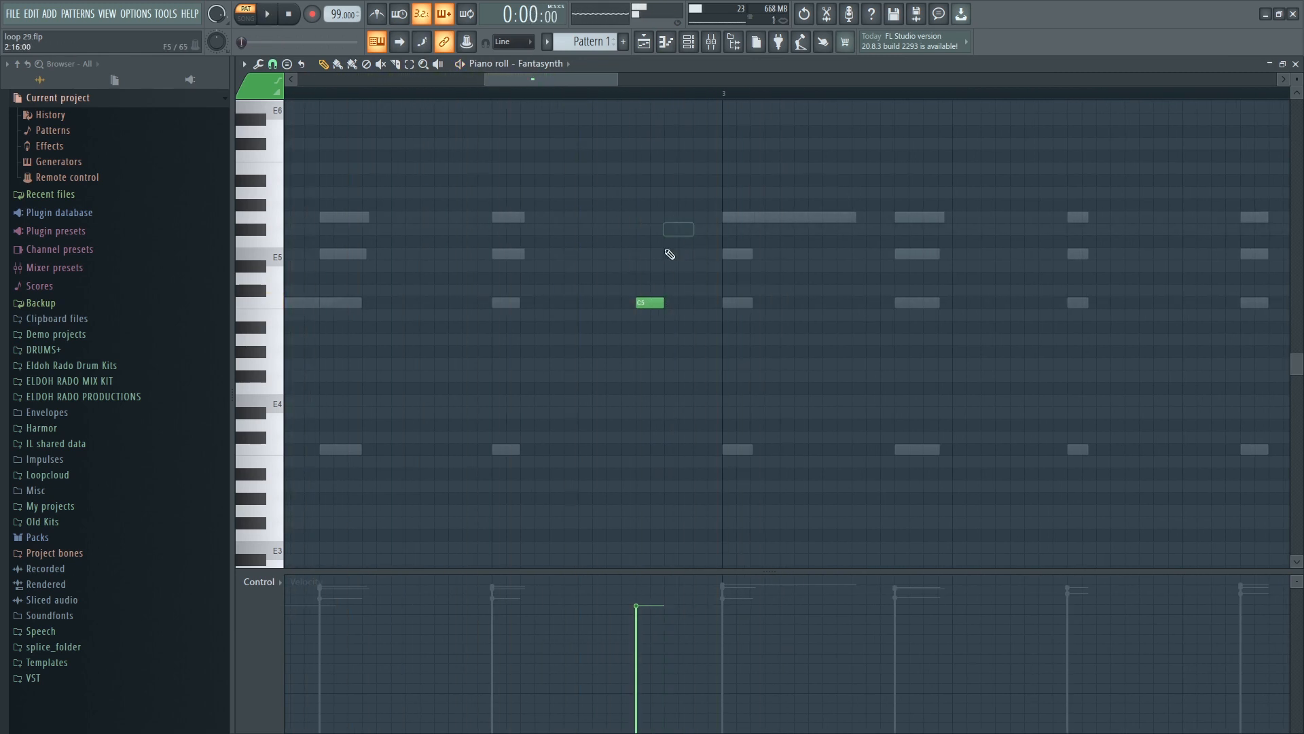
pyautogui.rightClick(650, 303)
pyautogui.press('space')
pyautogui.click(610, 218)
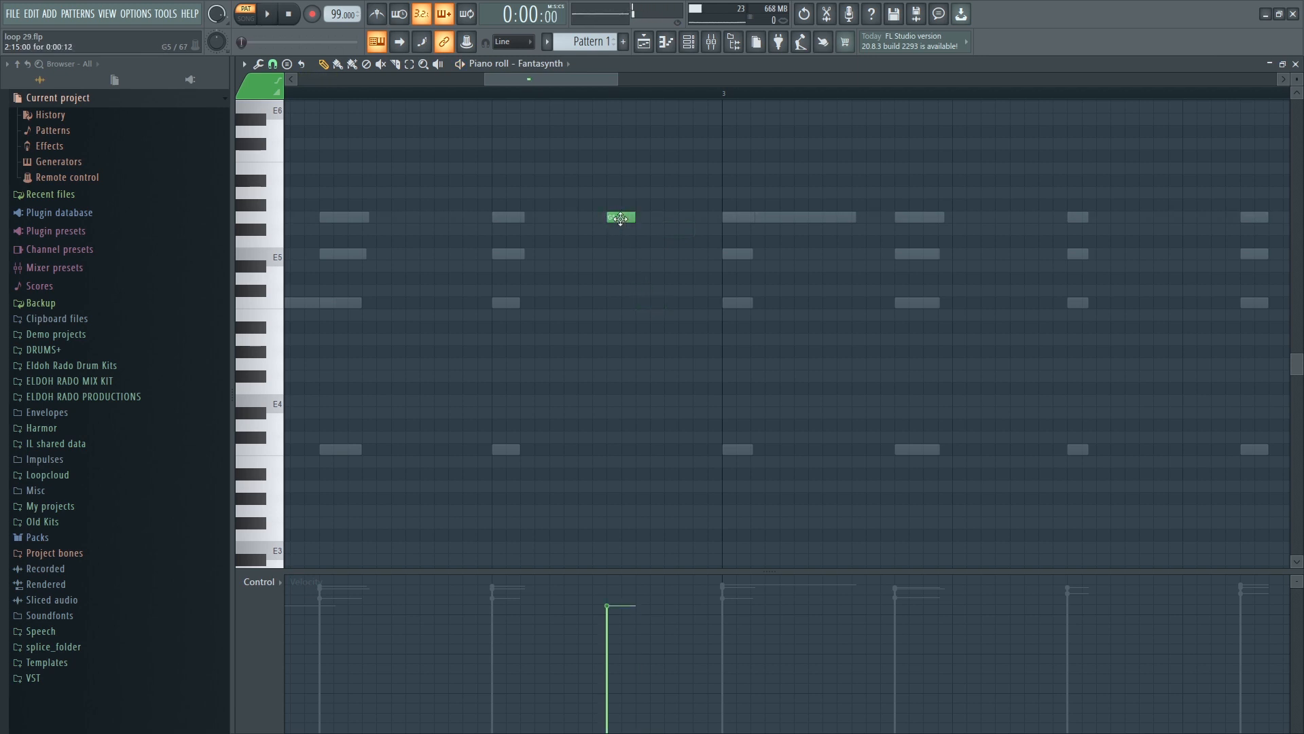
pyautogui.moveTo(611, 219); pyautogui.dragTo(640, 219)
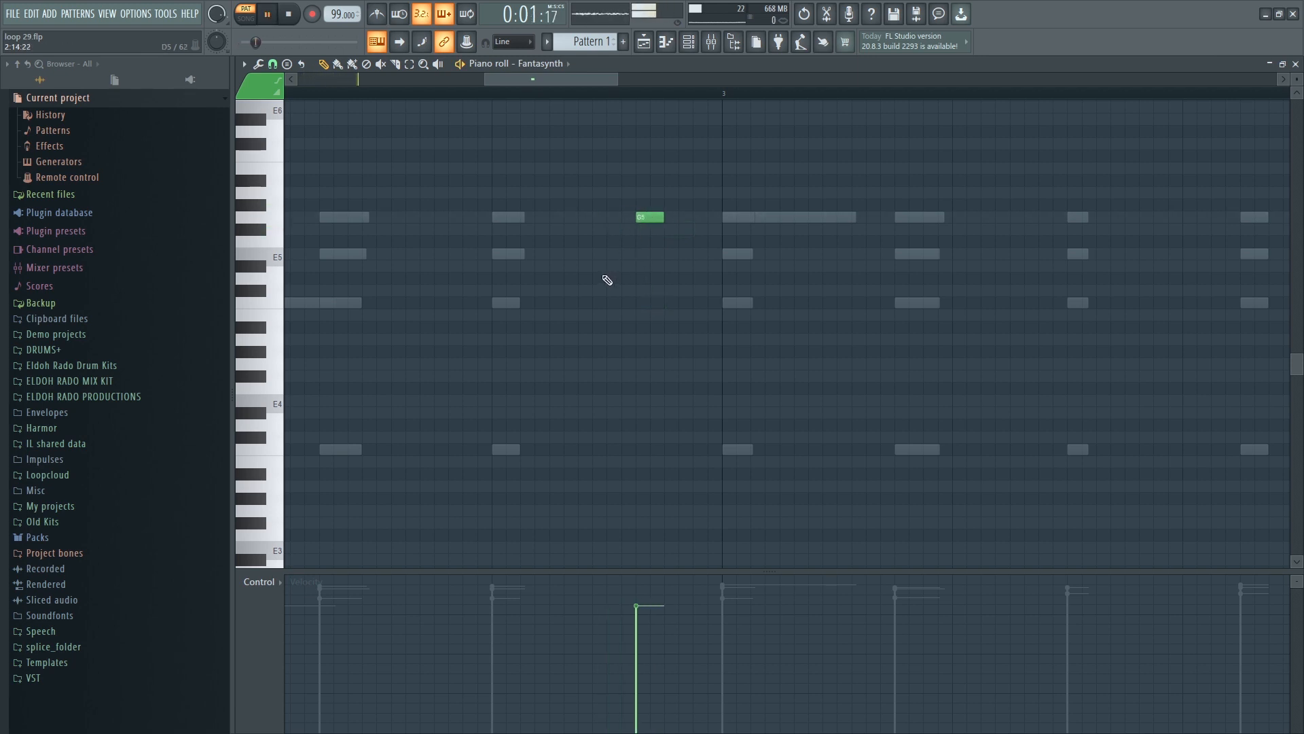
# Audition the single G5 note with the loop and move it about a quarter step earlier.
pyautogui.scroll(-3, 680, 102)
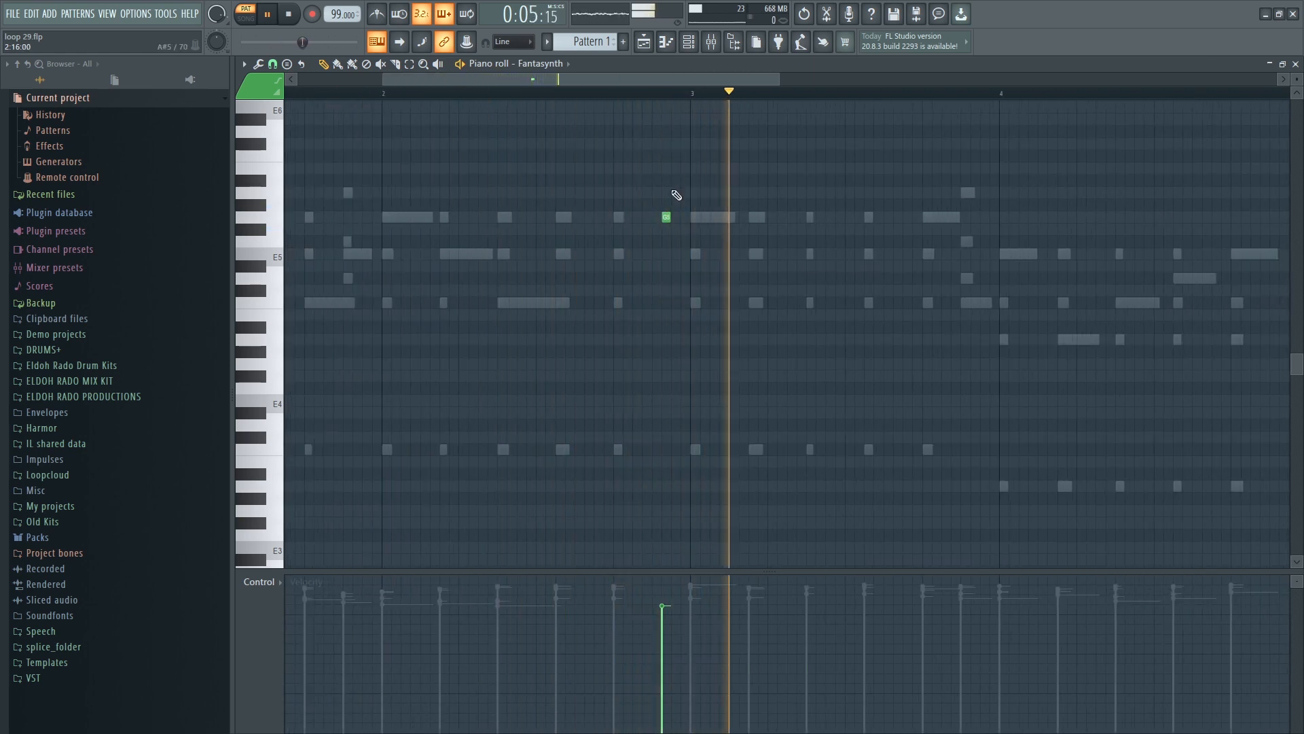
pyautogui.scroll(3, 658, 102)
pyautogui.press('space')
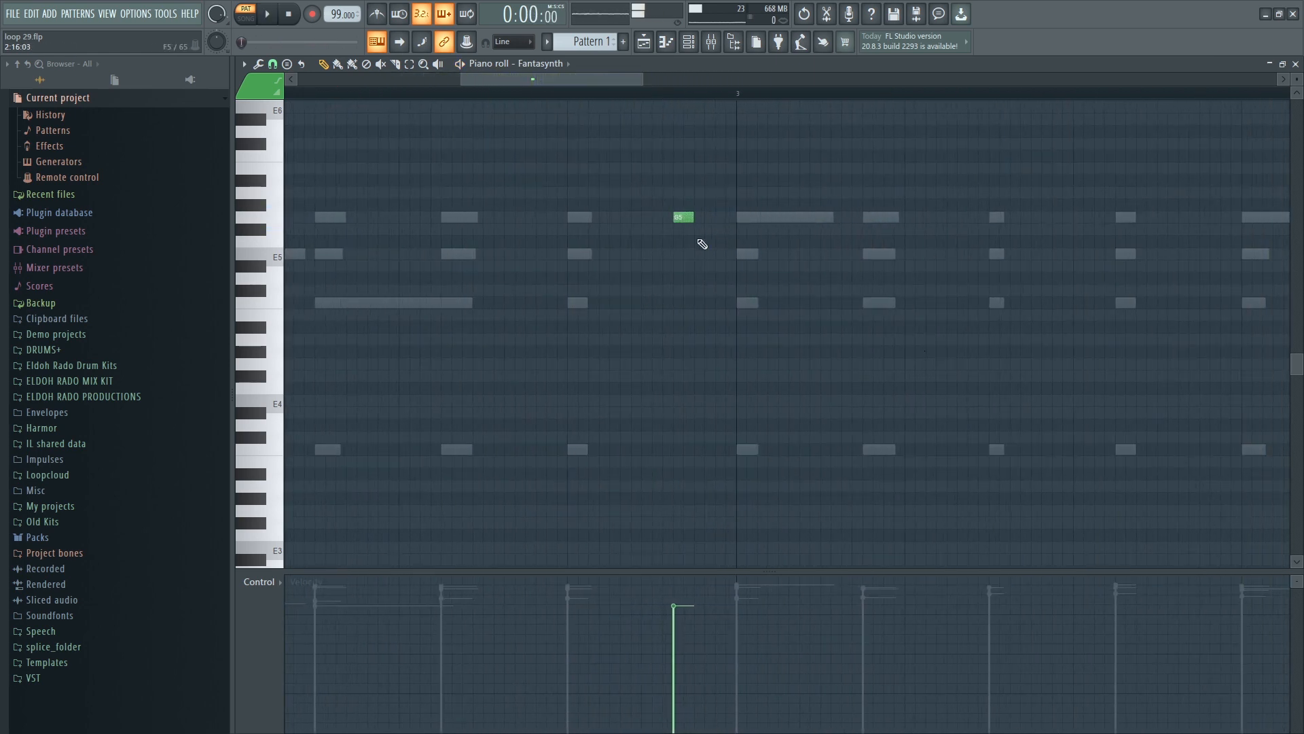
pyautogui.moveTo(684, 219); pyautogui.dragTo(672, 218)
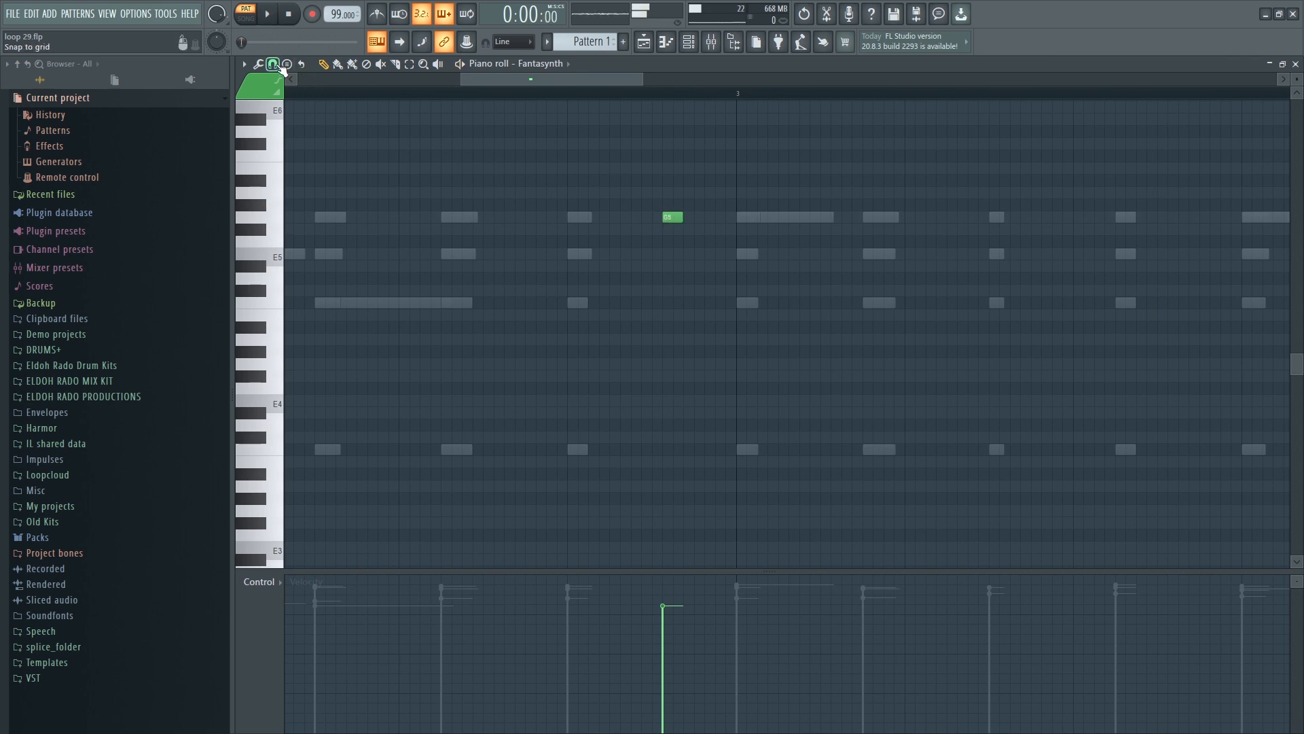
# Move the G5 note about a quarter step earlier, add a C5 note one step after it, and audition the fill.
pyautogui.click(273, 65)
pyautogui.click(294, 220)
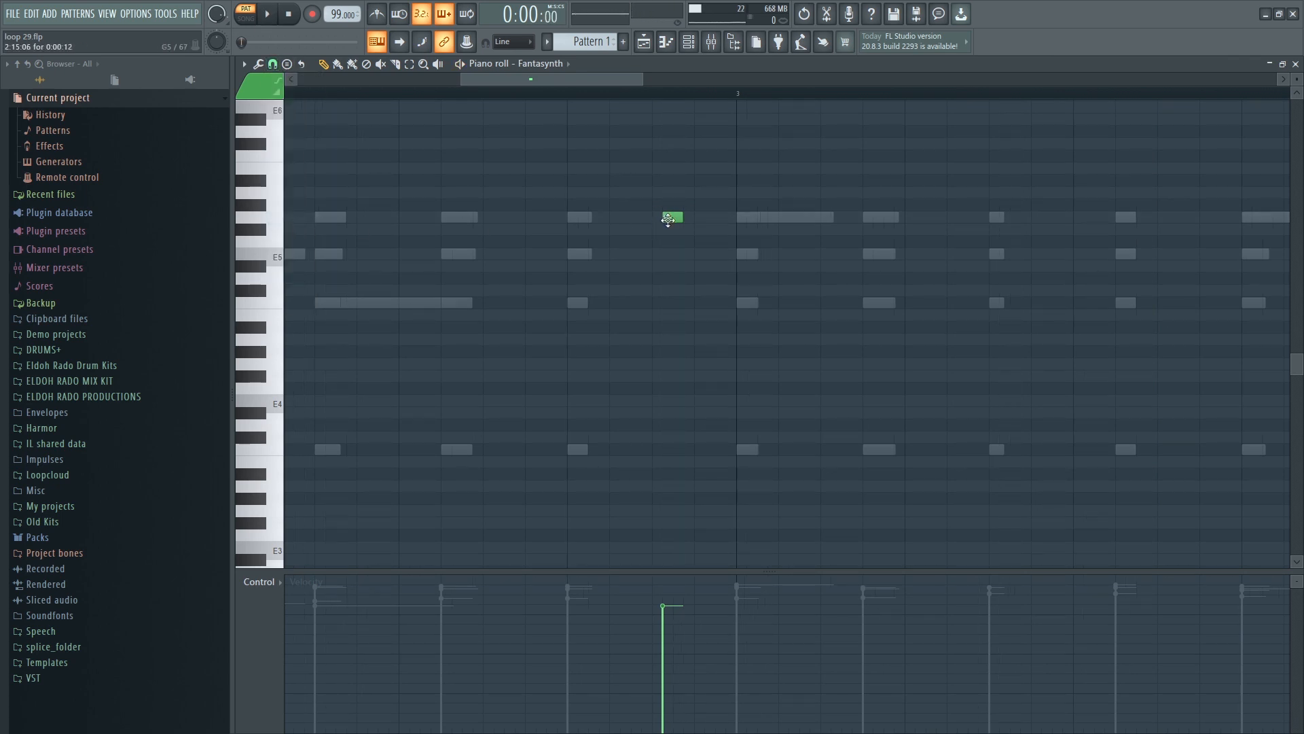
pyautogui.moveTo(674, 218); pyautogui.dragTo(665, 219)
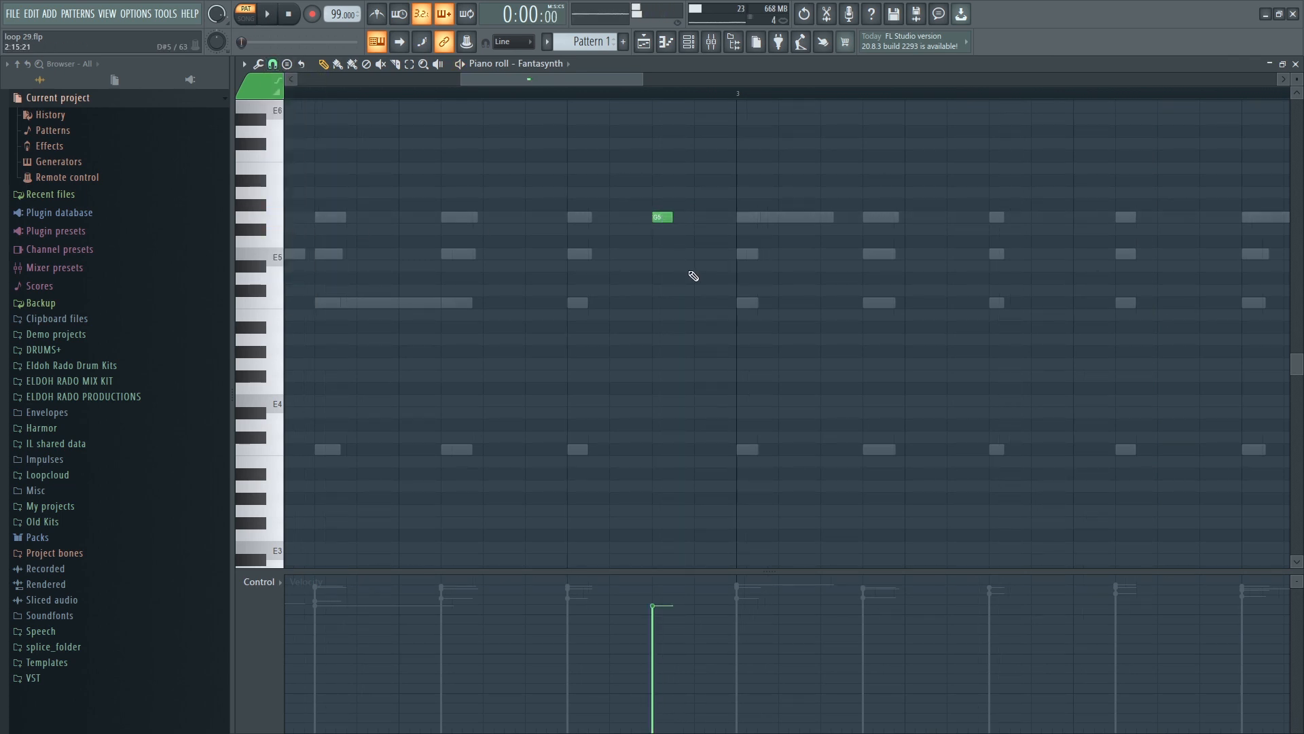
pyautogui.click(699, 303)
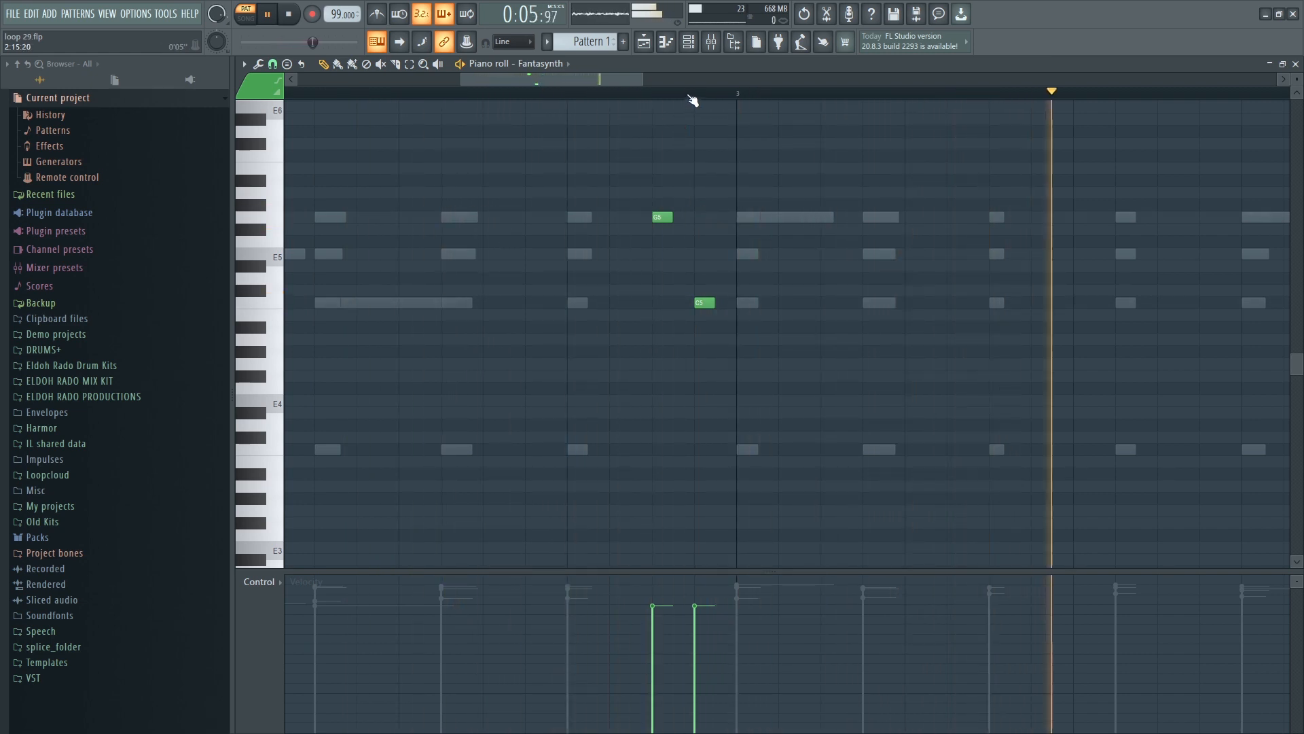
pyautogui.scroll(-2, 692, 101)
pyautogui.scroll(-3, 689, 96)
pyautogui.scroll(3, 689, 96)
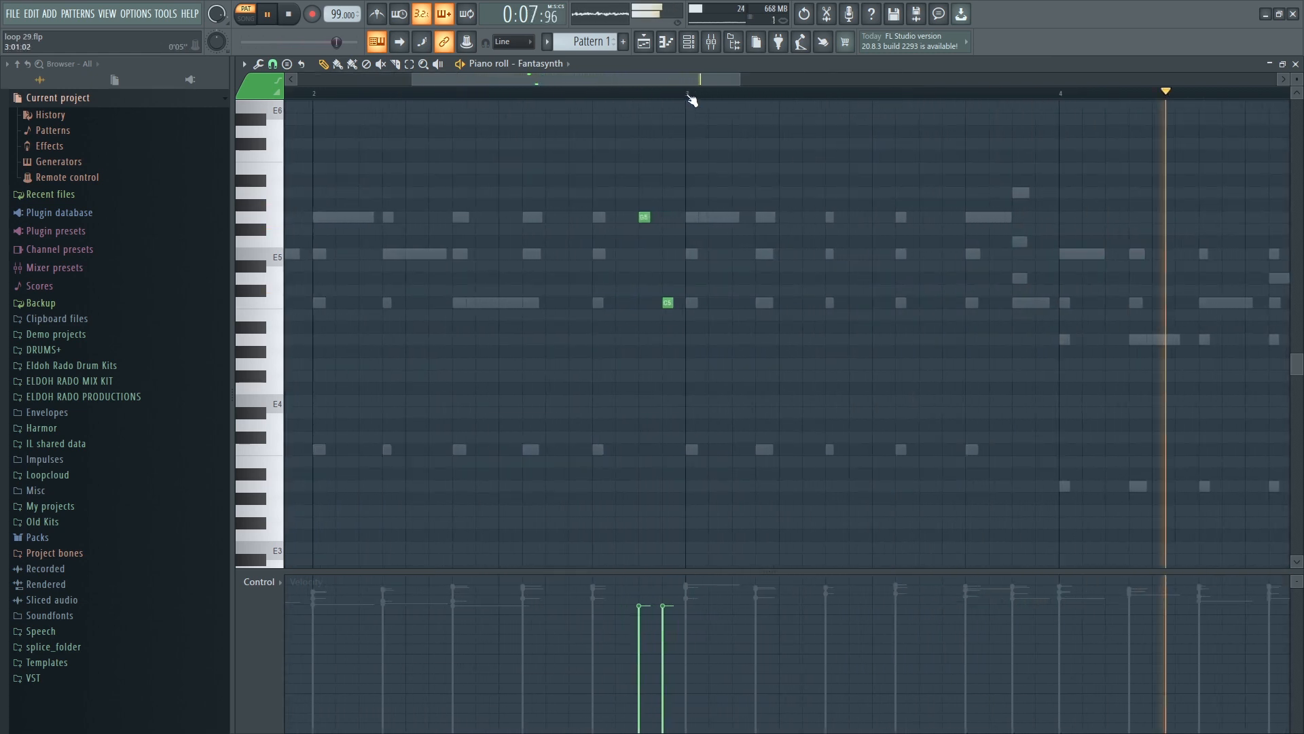
# Add an A4 note at 4:15:00 and an E5 note one step after it before bar 5, and play the loop.
pyautogui.moveTo(665, 83); pyautogui.dragTo(834, 136)
pyautogui.press('space')
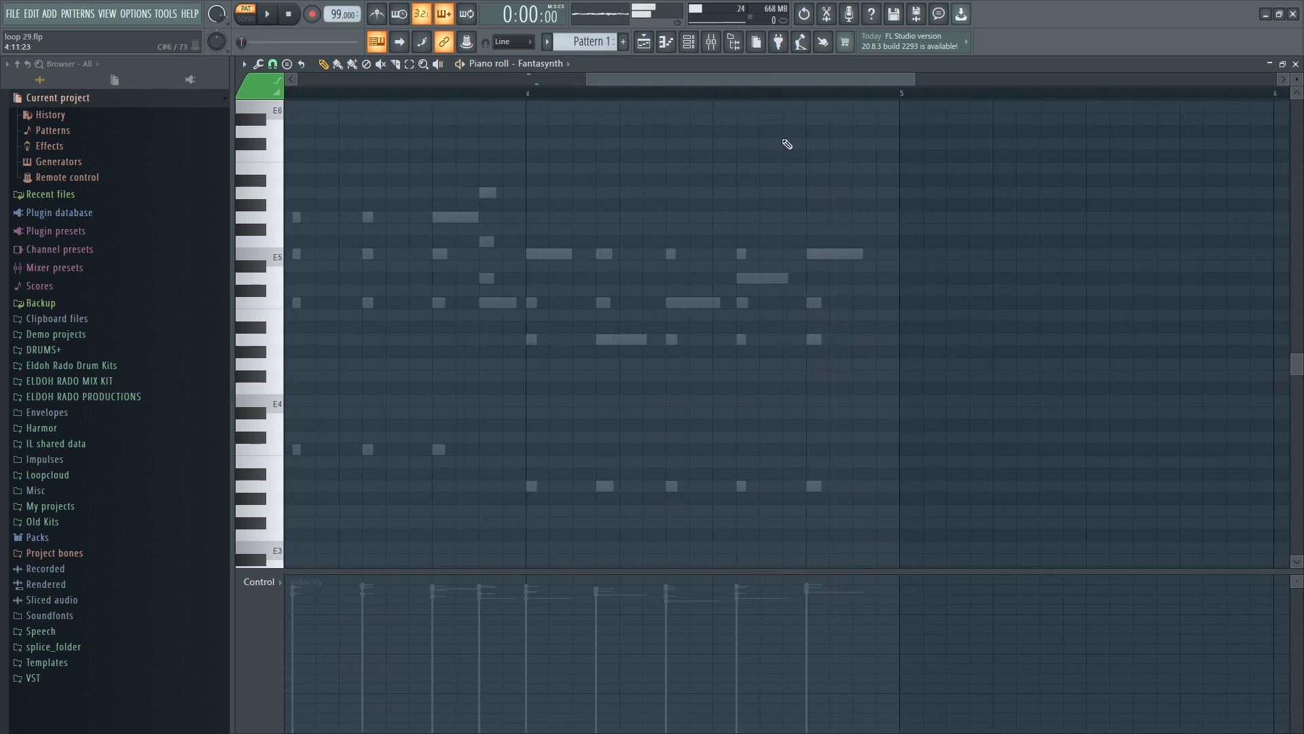
pyautogui.moveTo(783, 81); pyautogui.dragTo(857, 224)
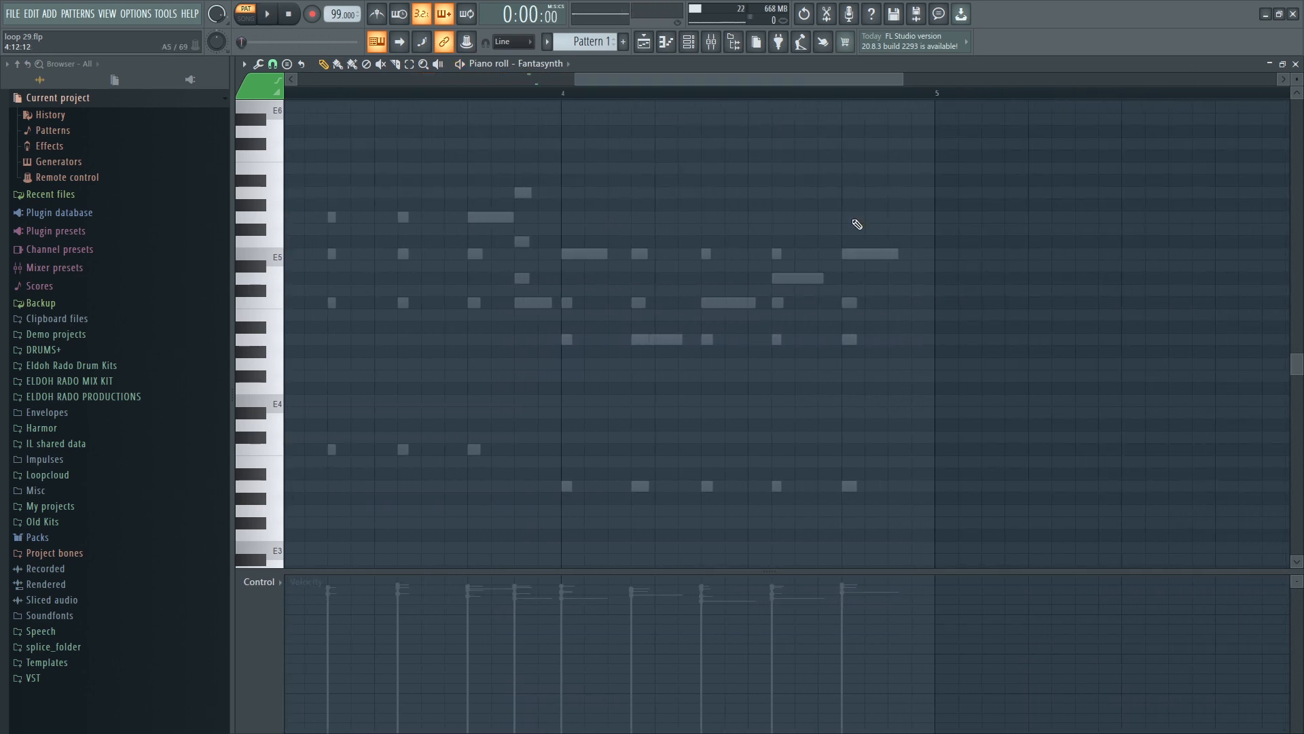
pyautogui.click(894, 338)
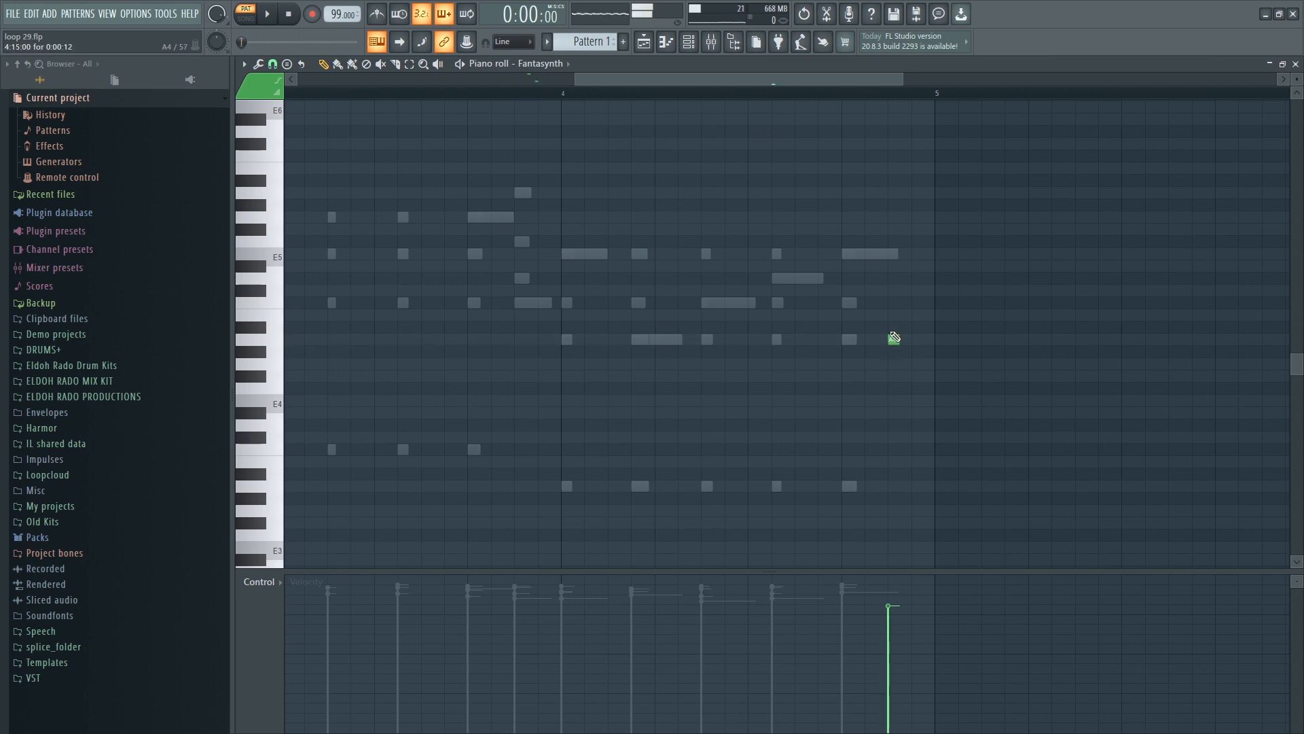
pyautogui.click(910, 259)
pyautogui.press('space')
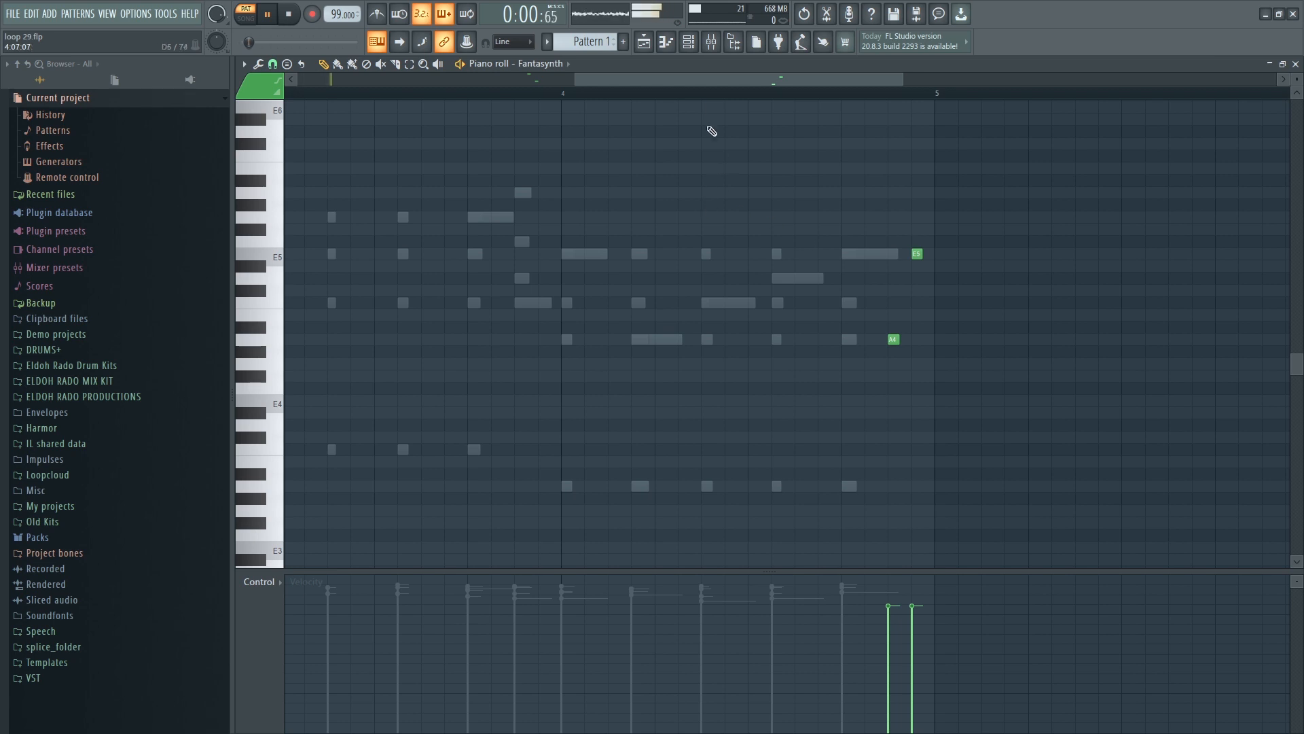
# Select all the Fantasynth notes, randomize their velocities, and listen to the loop.
pyautogui.scroll(-3, 650, 100)
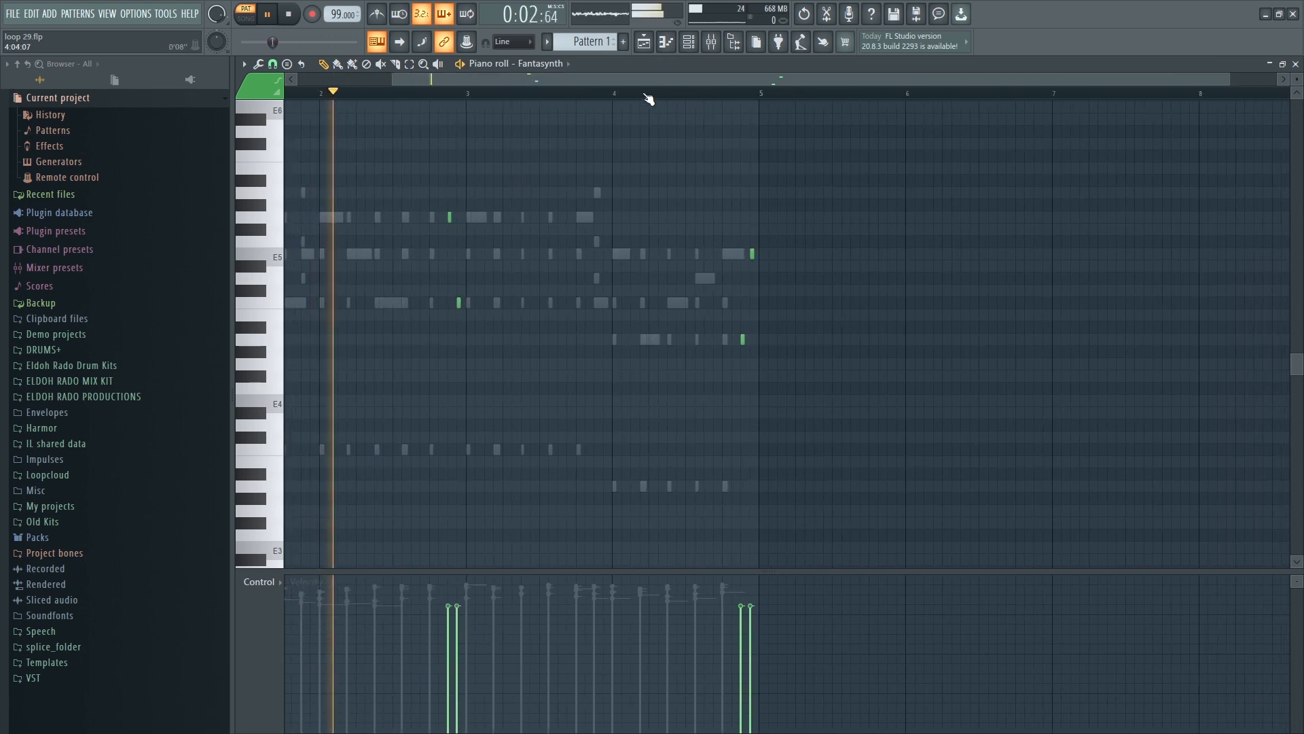
pyautogui.hotkey('ctrl', 'a')
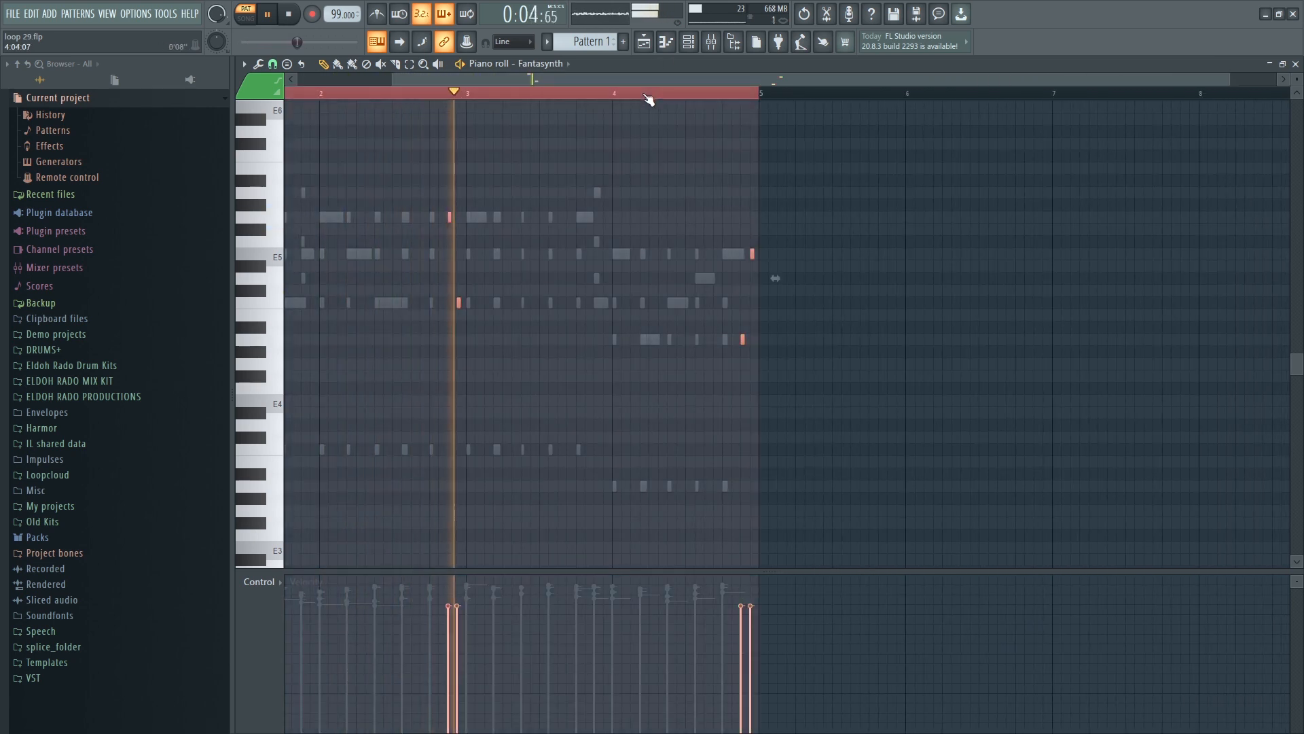
pyautogui.hotkey('alt', 'r')
pyautogui.click(723, 501)
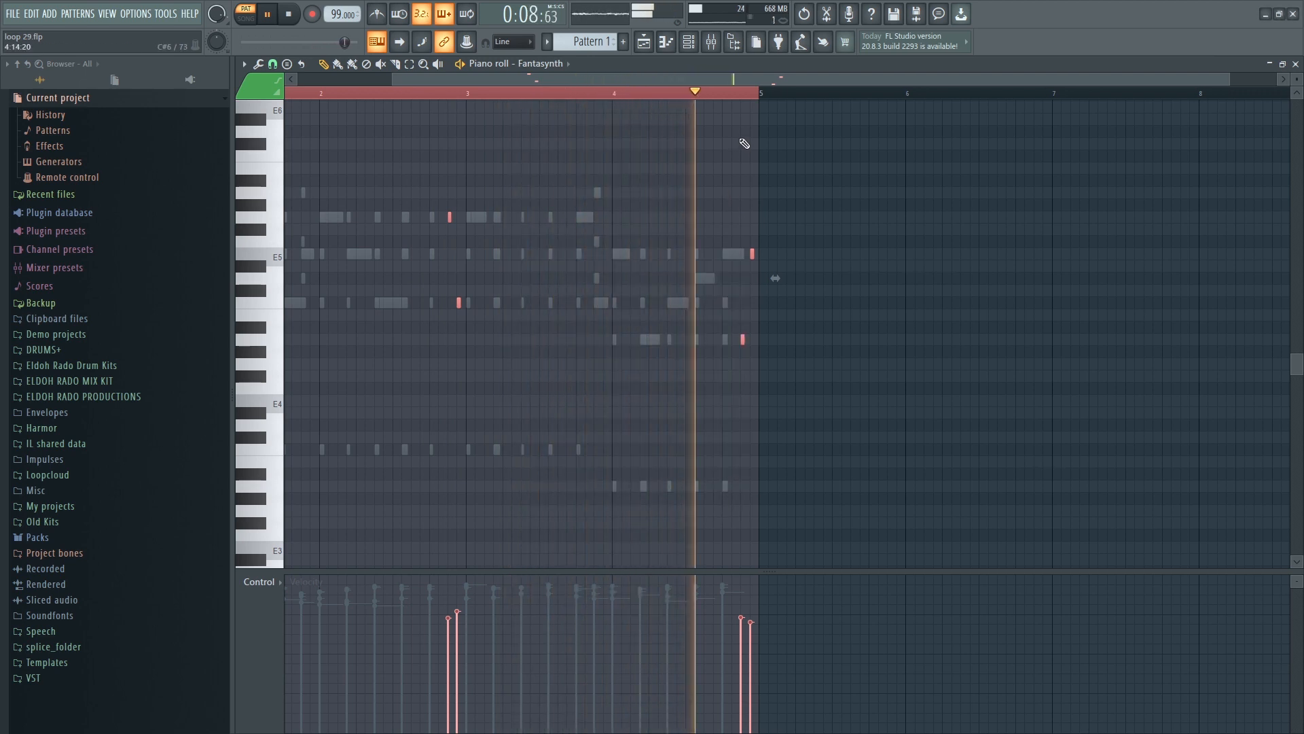
pyautogui.scroll(5, 752, 96)
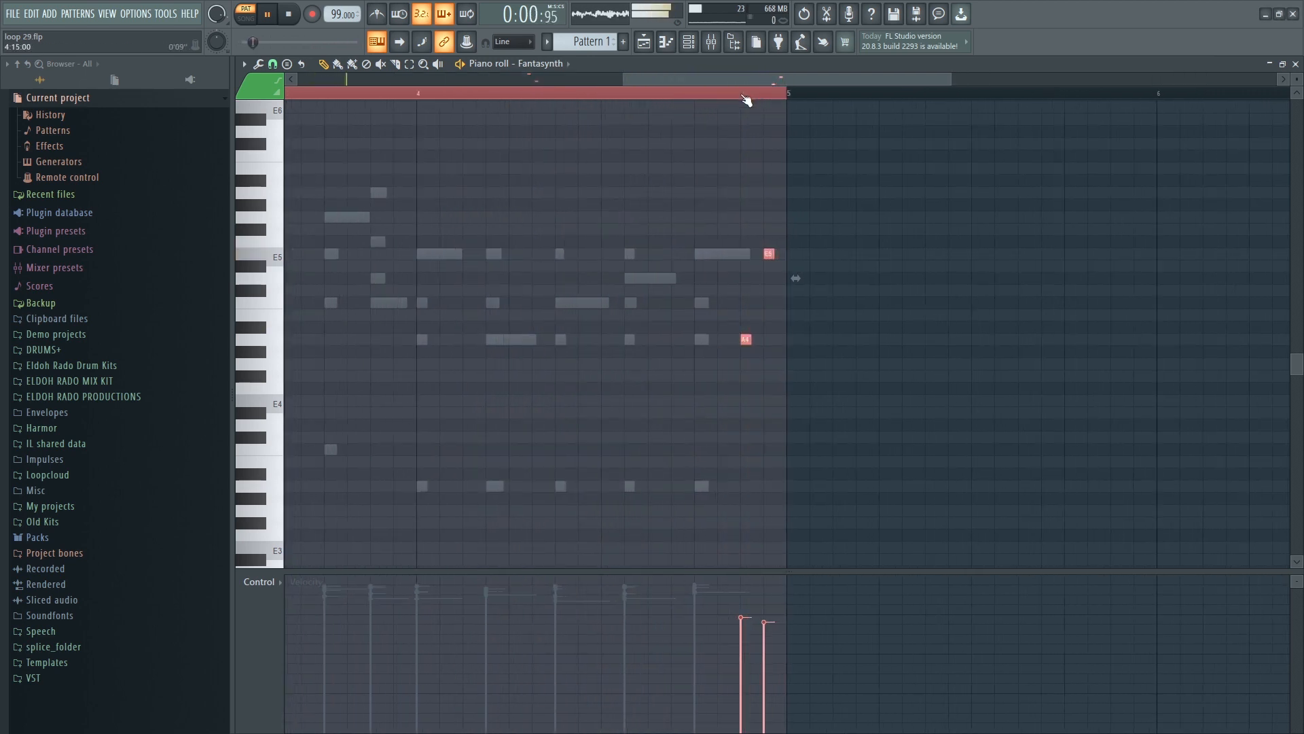
pyautogui.scroll(-6, 746, 97)
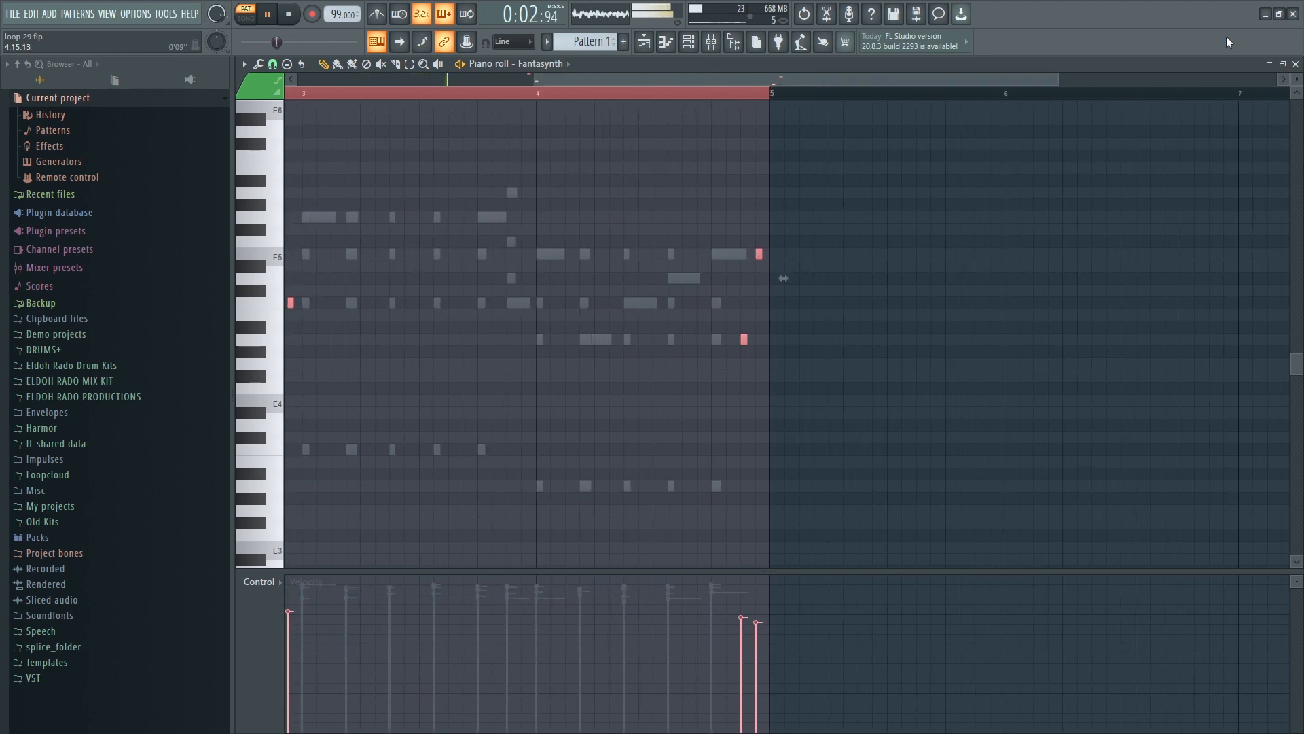
# Close the piano roll, switch Fantasynth to the Enchantment lead preset, and close the Electra and Fantasynth windows.
pyautogui.click(1295, 64)
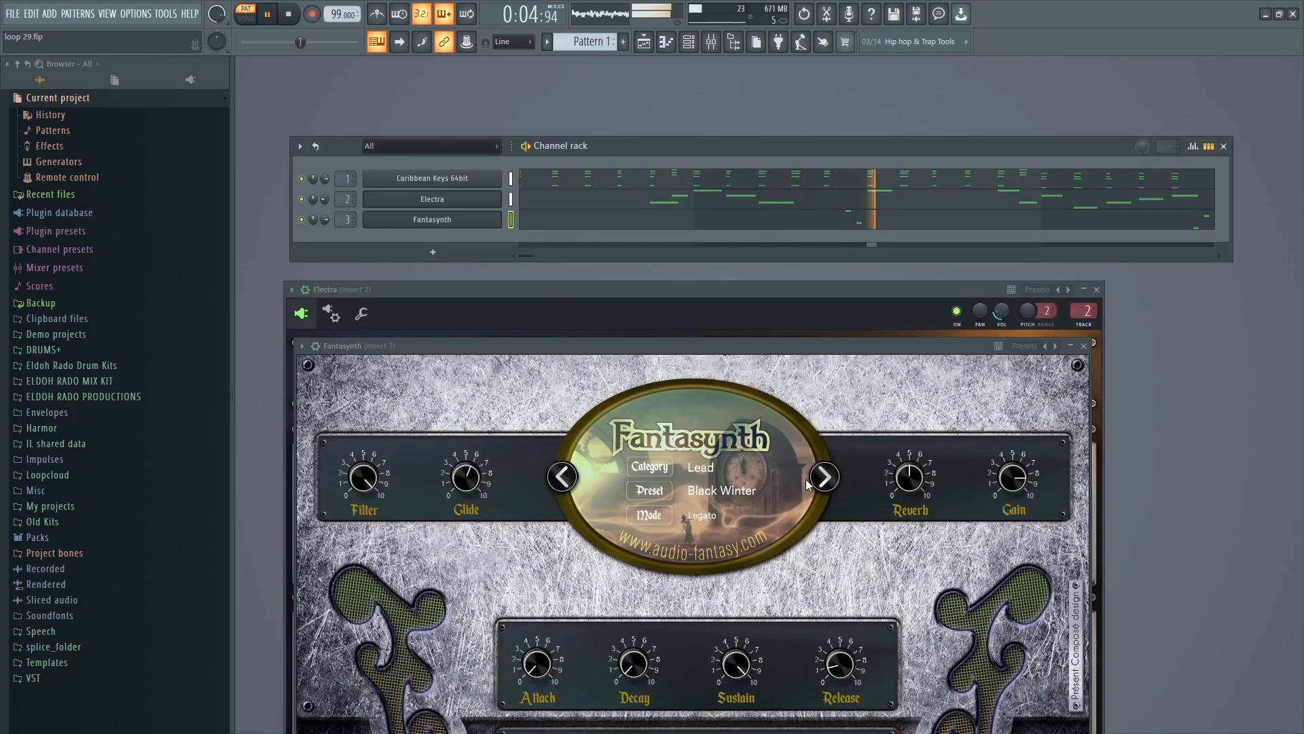
pyautogui.click(823, 481)
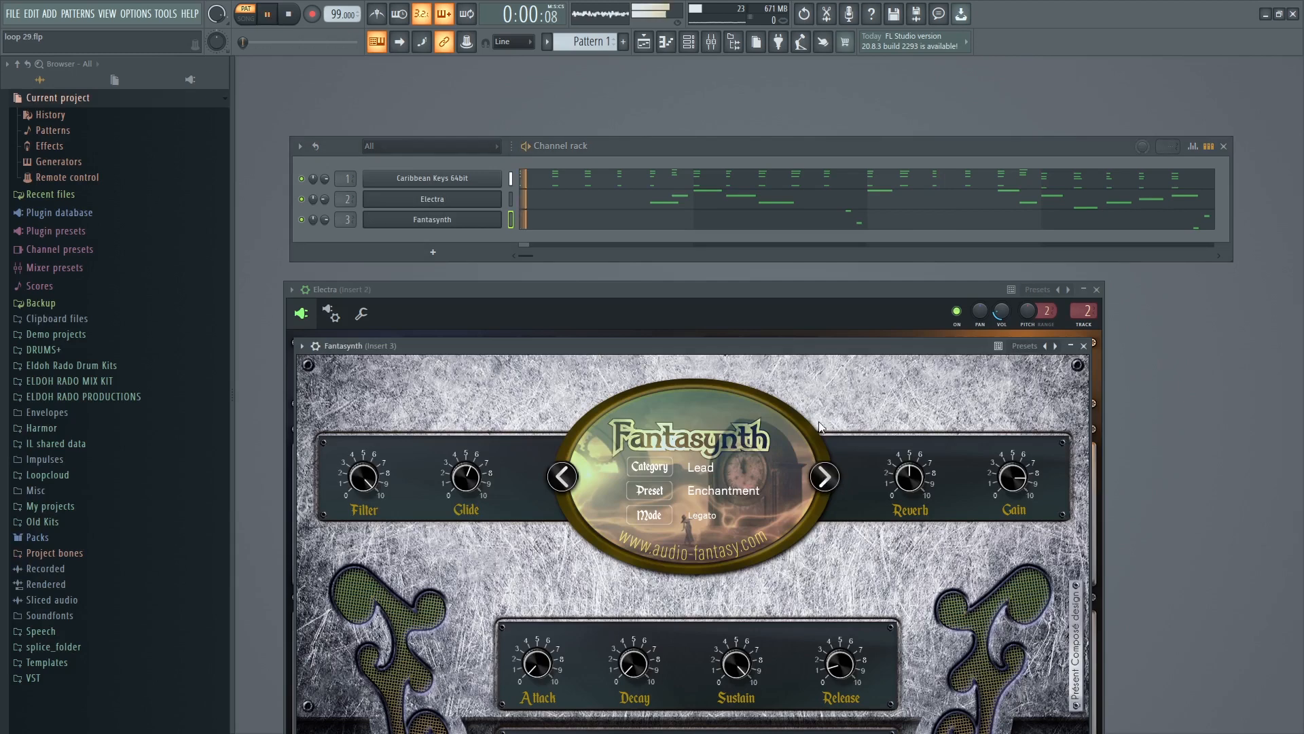
pyautogui.moveTo(790, 295); pyautogui.dragTo(804, 349)
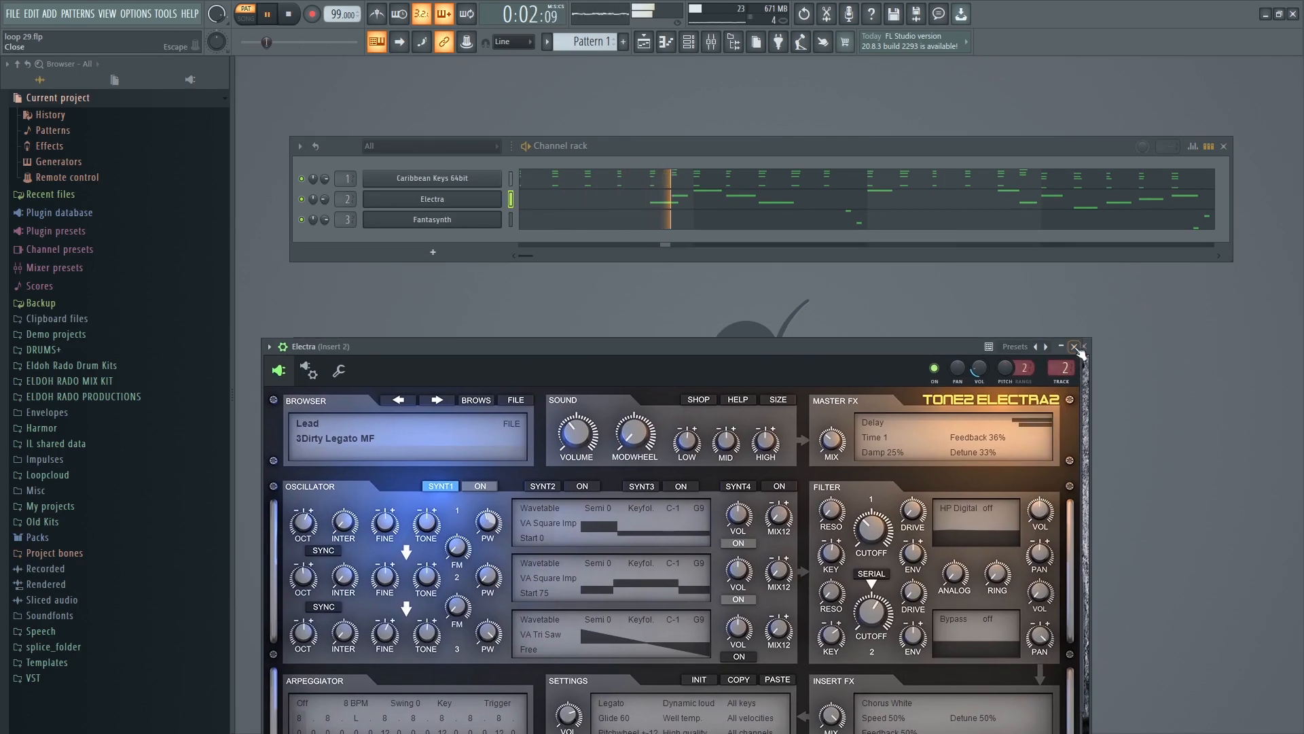
pyautogui.moveTo(892, 345); pyautogui.dragTo(870, 178)
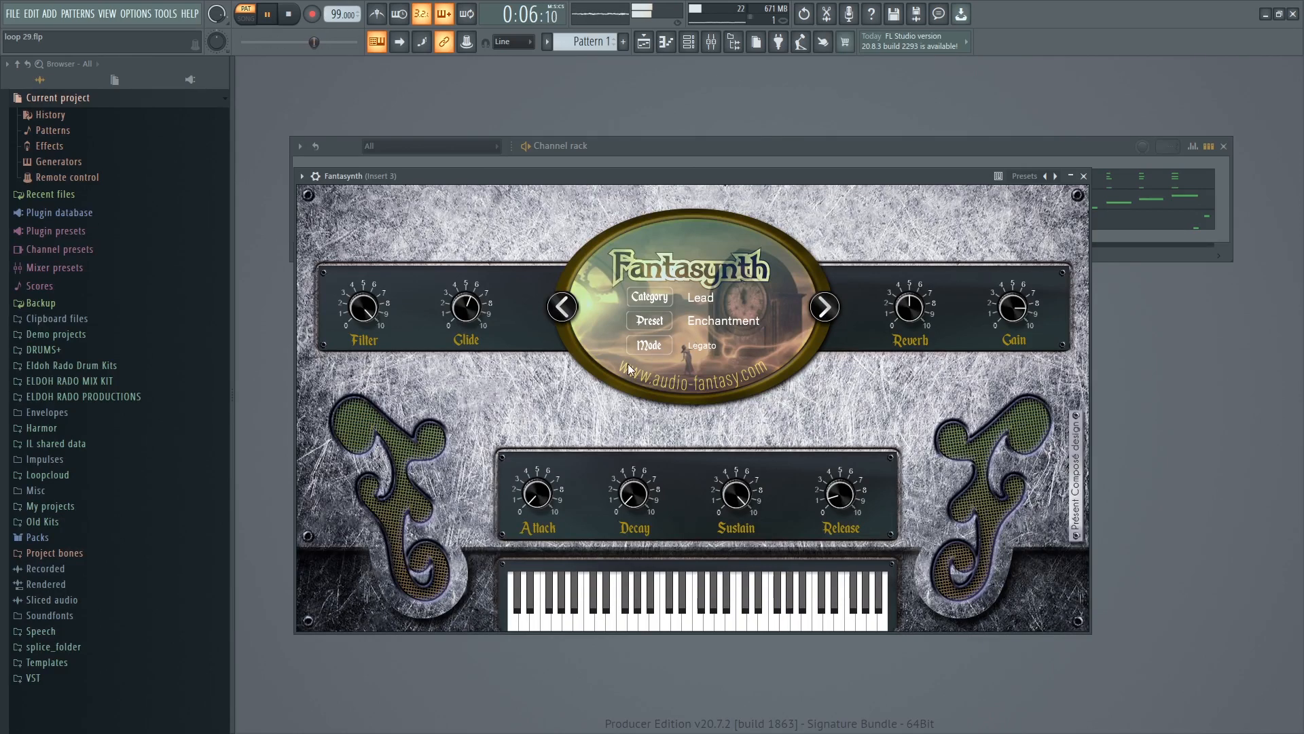
pyautogui.click(1084, 177)
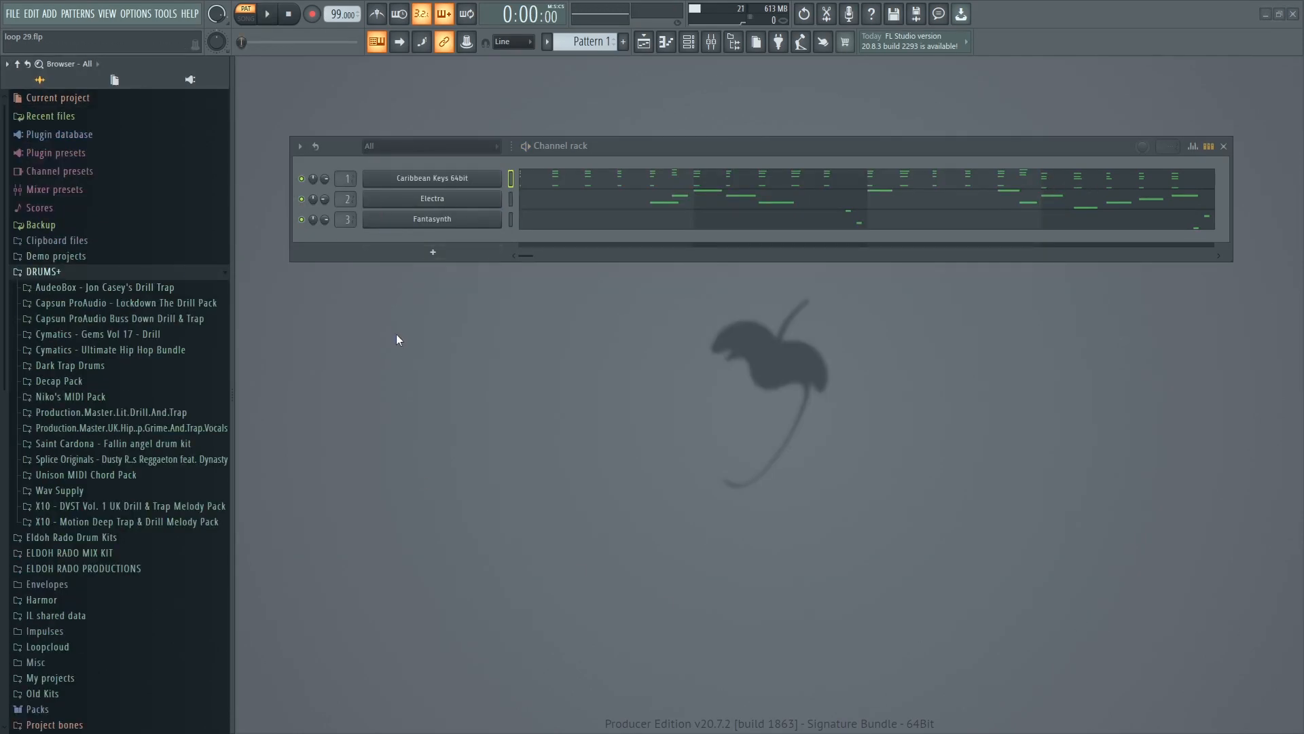
# Audition Kick (Misfits) from the Saint Cardona - Fallin angel drum kit with the loop and add it as a channel below Fantasynth.
pyautogui.press('space')
pyautogui.press('space')
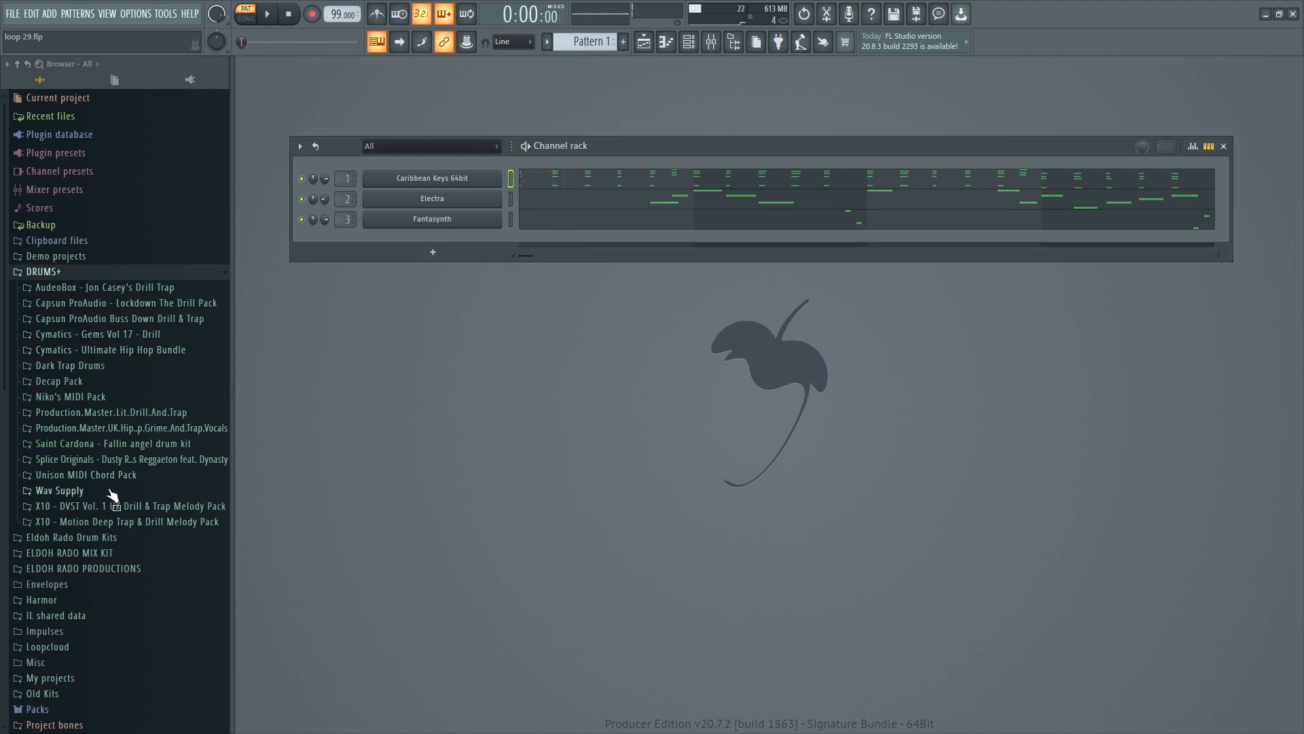
pyautogui.click(114, 445)
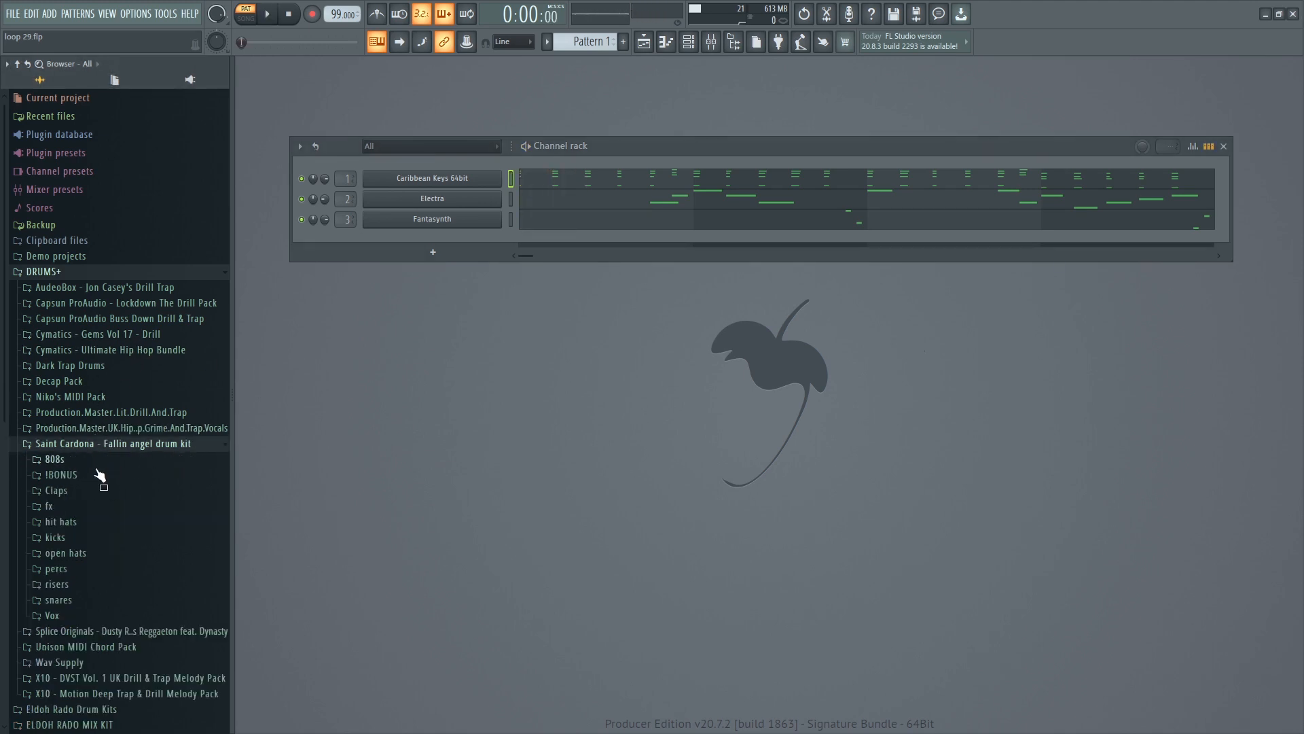
pyautogui.click(67, 538)
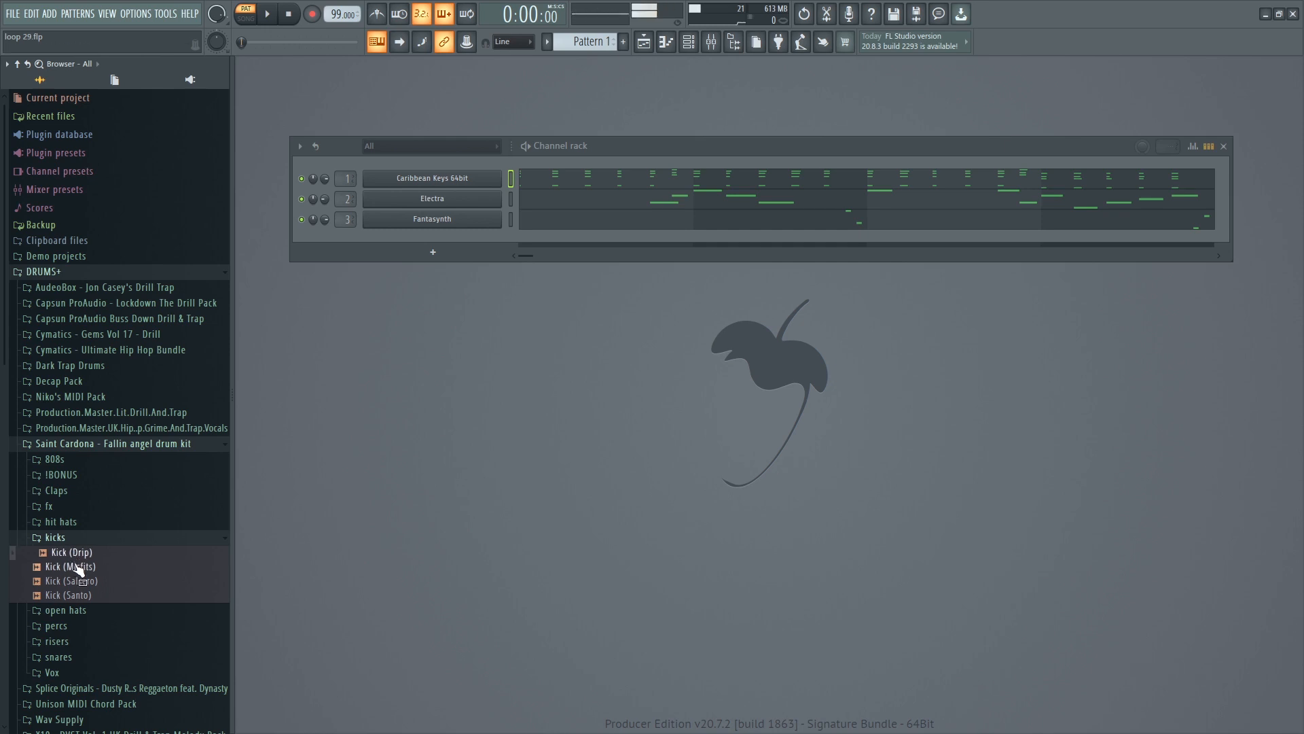
pyautogui.click(80, 568)
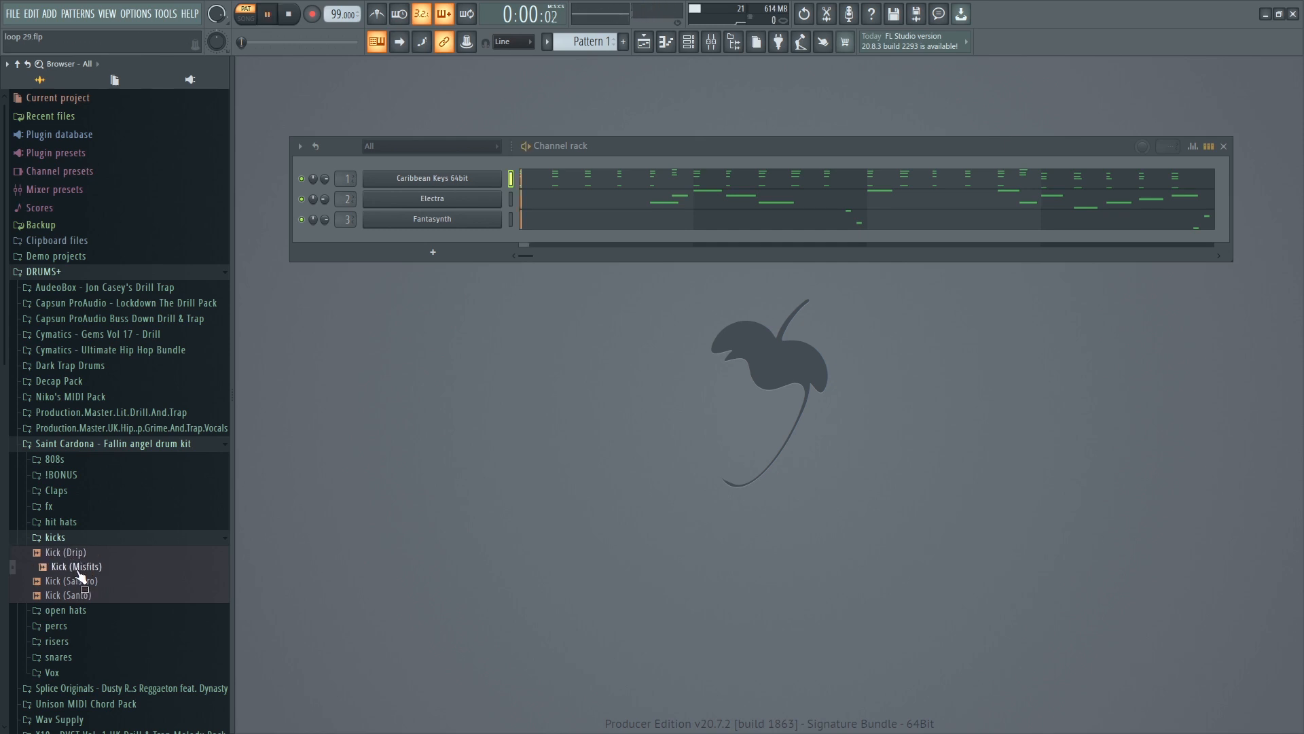
pyautogui.press('space')
pyautogui.click(80, 570)
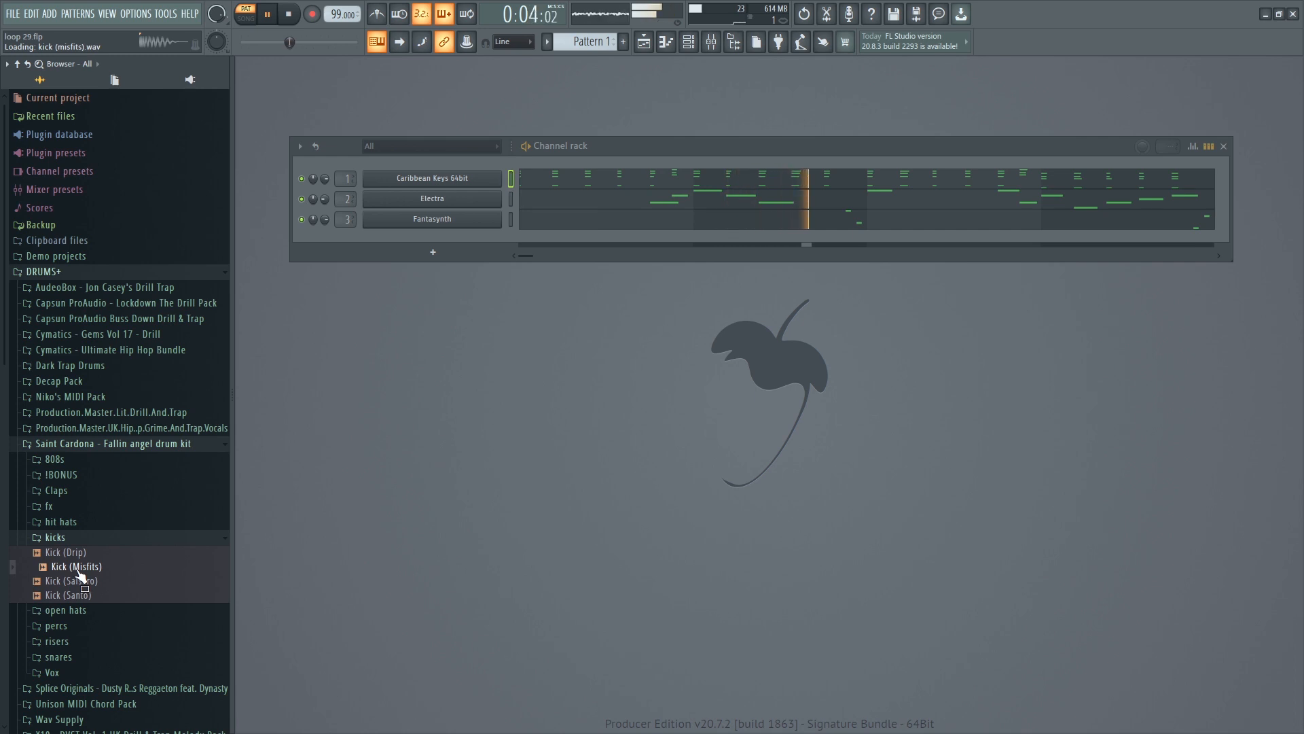
pyautogui.moveTo(78, 573); pyautogui.dragTo(416, 239)
pyautogui.moveTo(413, 235); pyautogui.dragTo(414, 238)
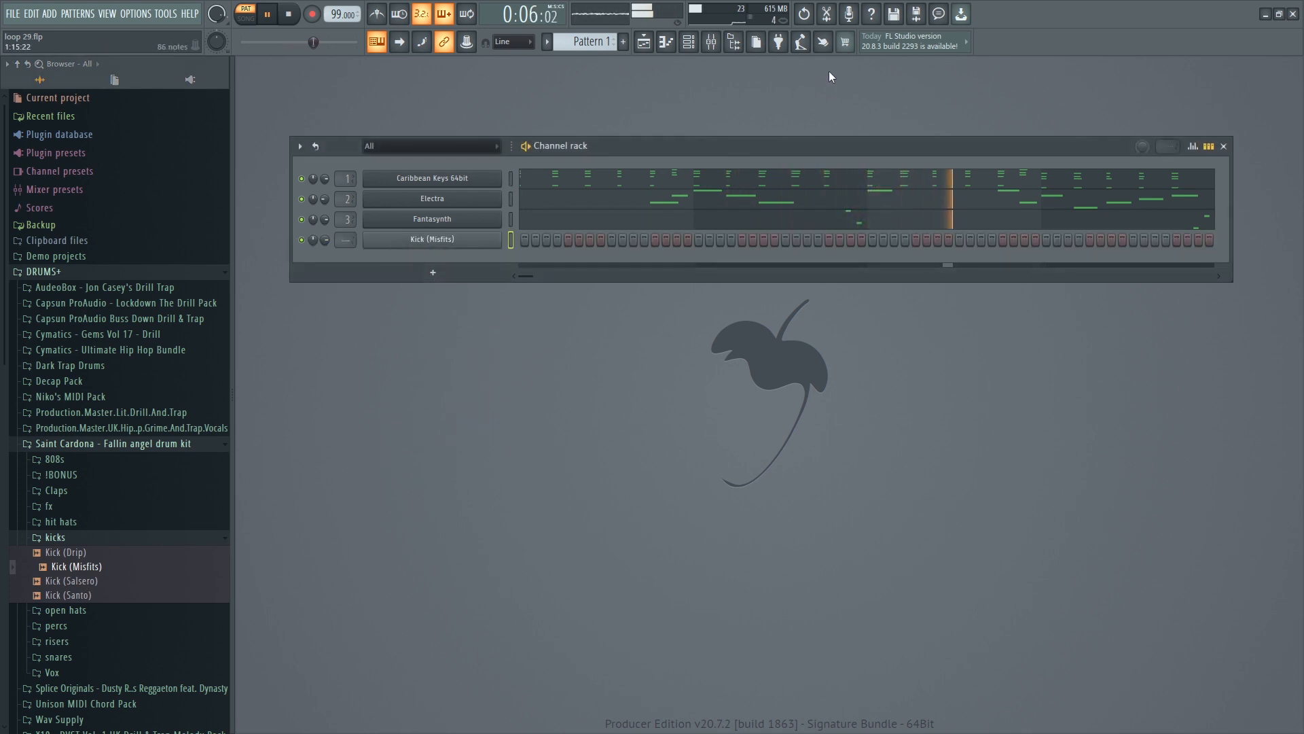
# In the mixer, set Insert 1's volume to -0.4 dB, lower Insert 2 slightly, and set Insert 3 to -1.1 dB.
pyautogui.click(712, 41)
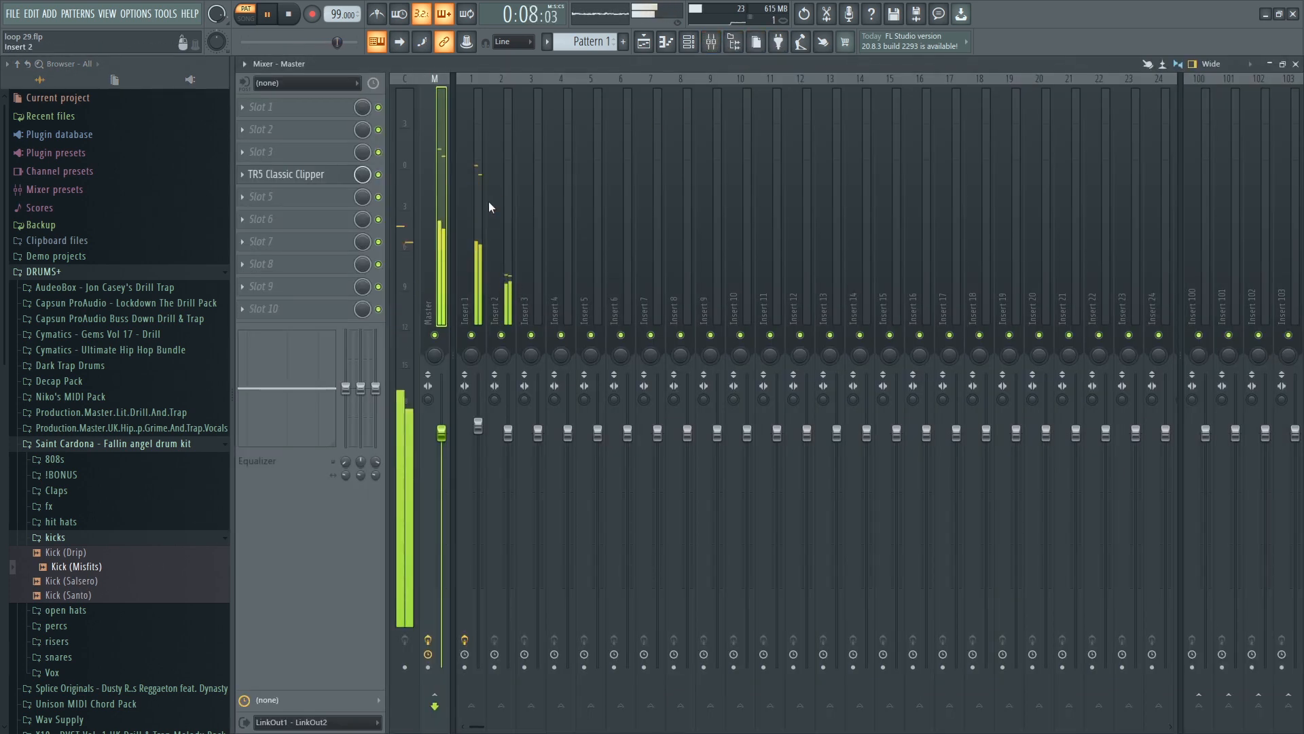
pyautogui.click(485, 441)
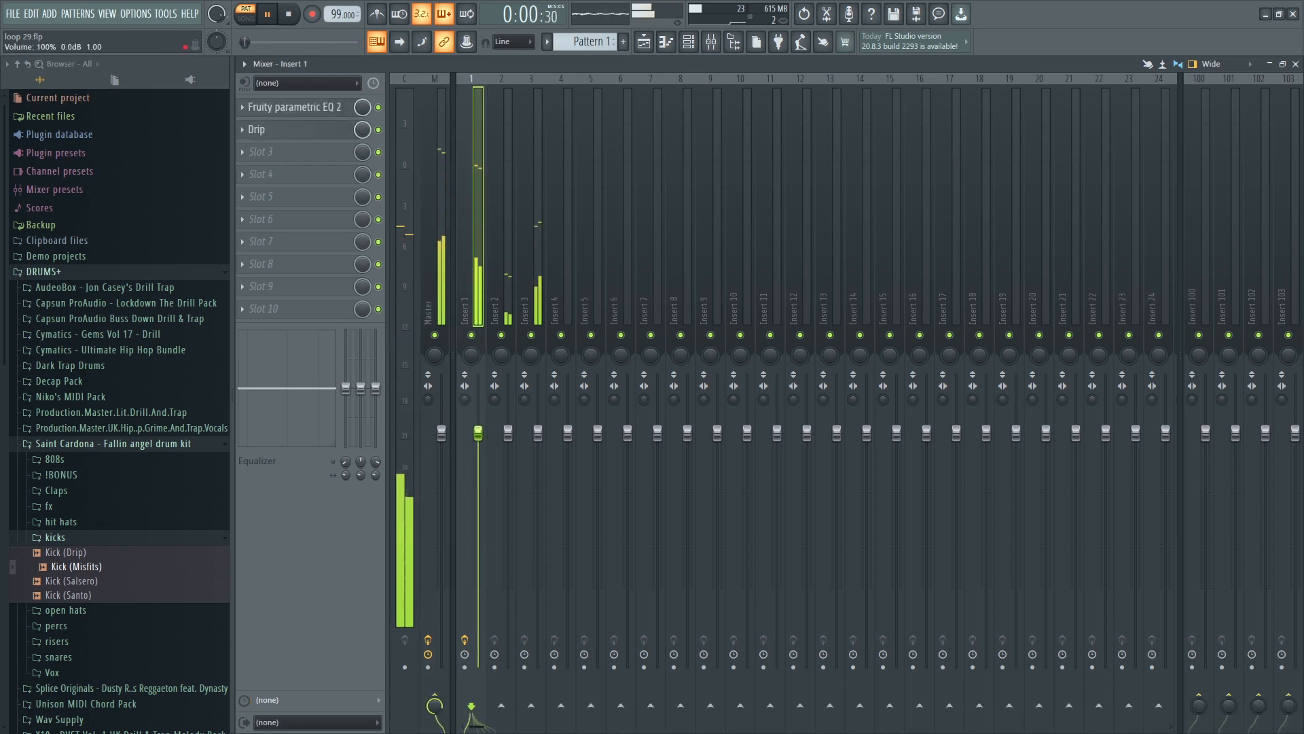
pyautogui.rightClick(487, 440)
pyautogui.click(495, 441)
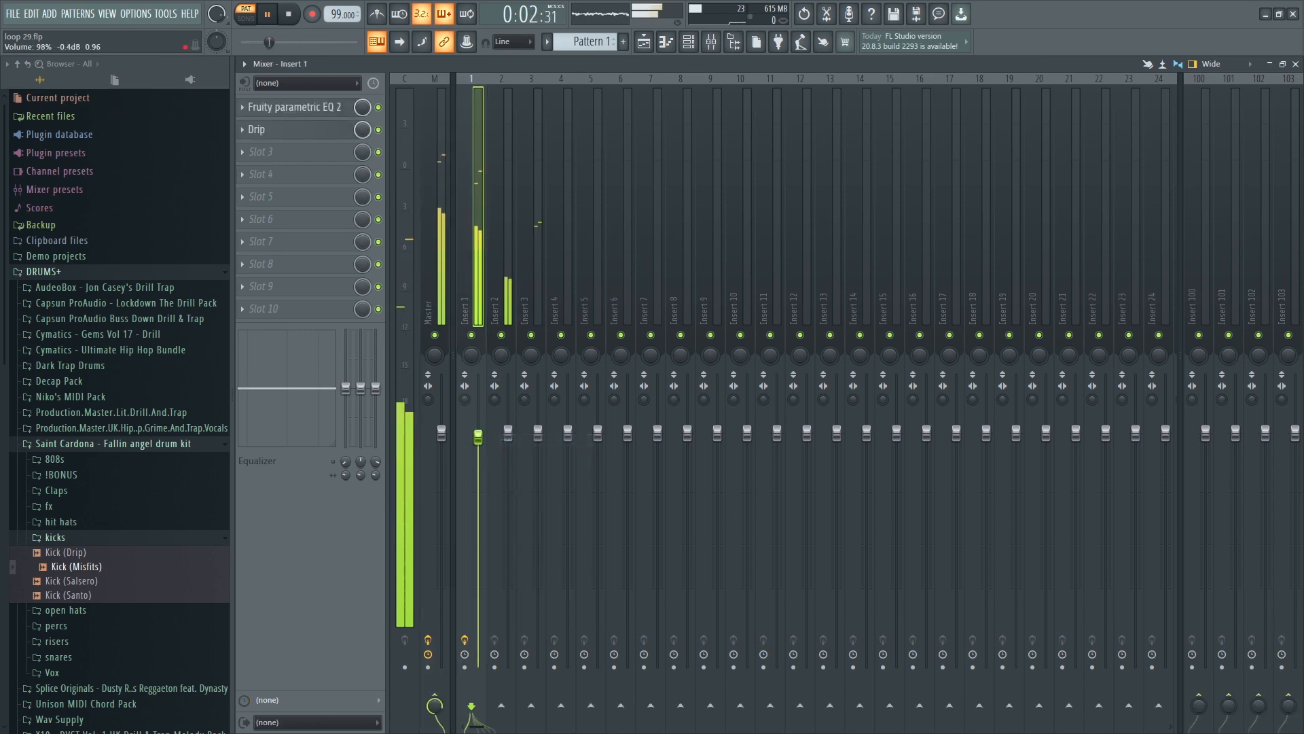
pyautogui.click(508, 435)
pyautogui.click(540, 436)
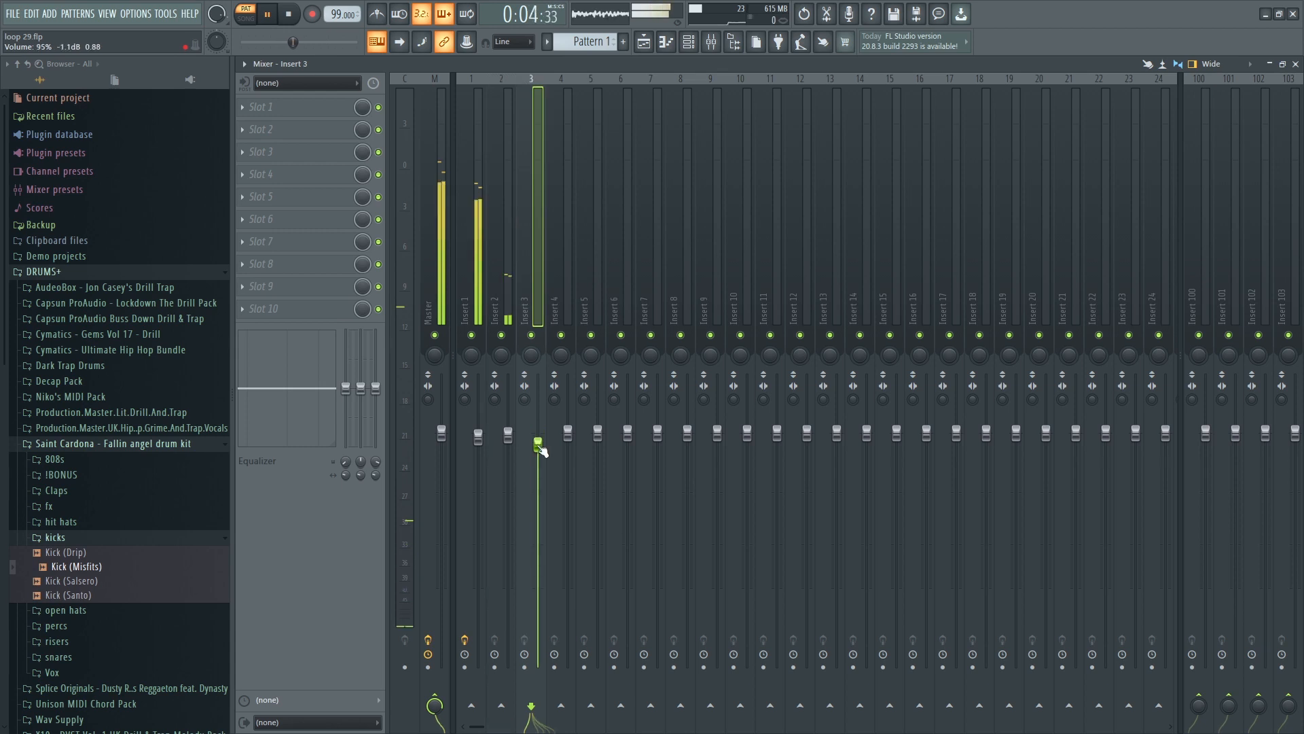
# Load Ozone Imager 2 into slot 3 of Insert 3 with 57% width and a Stereoize amount of 4.5 ms.
pyautogui.click(293, 152)
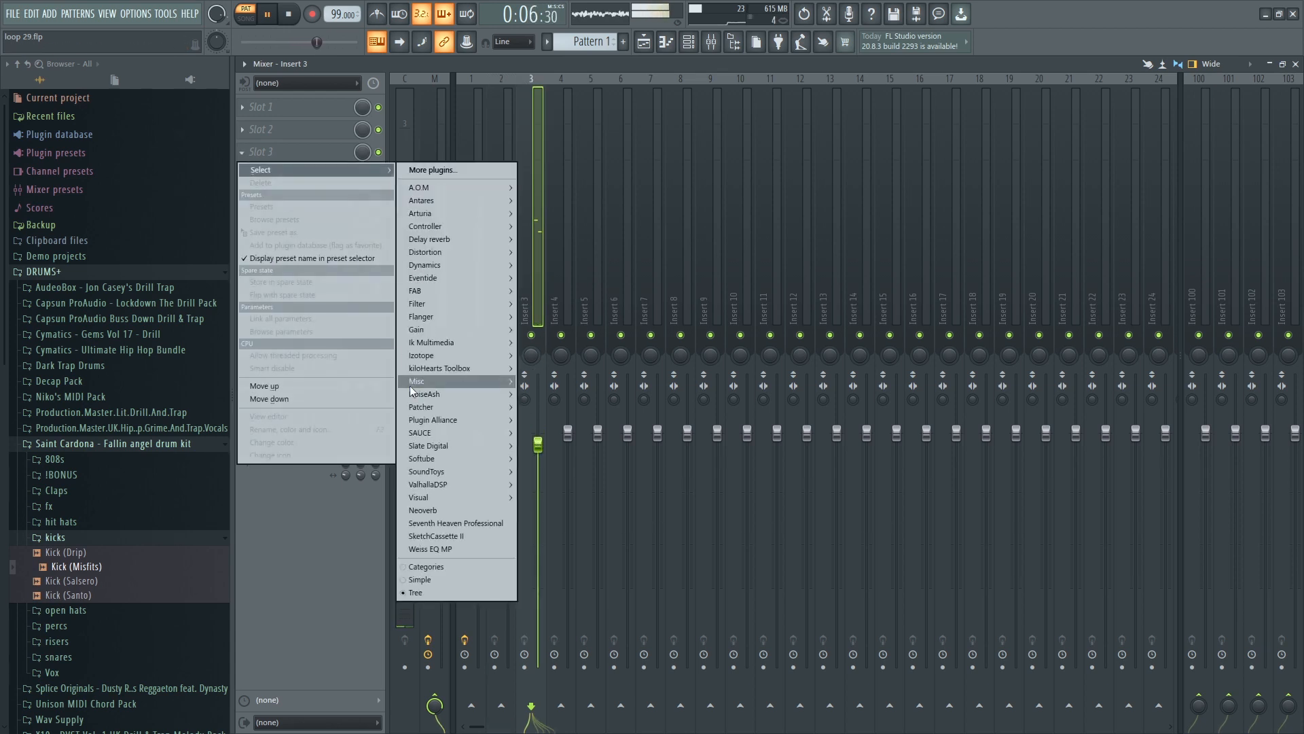
pyautogui.moveTo(497, 433)
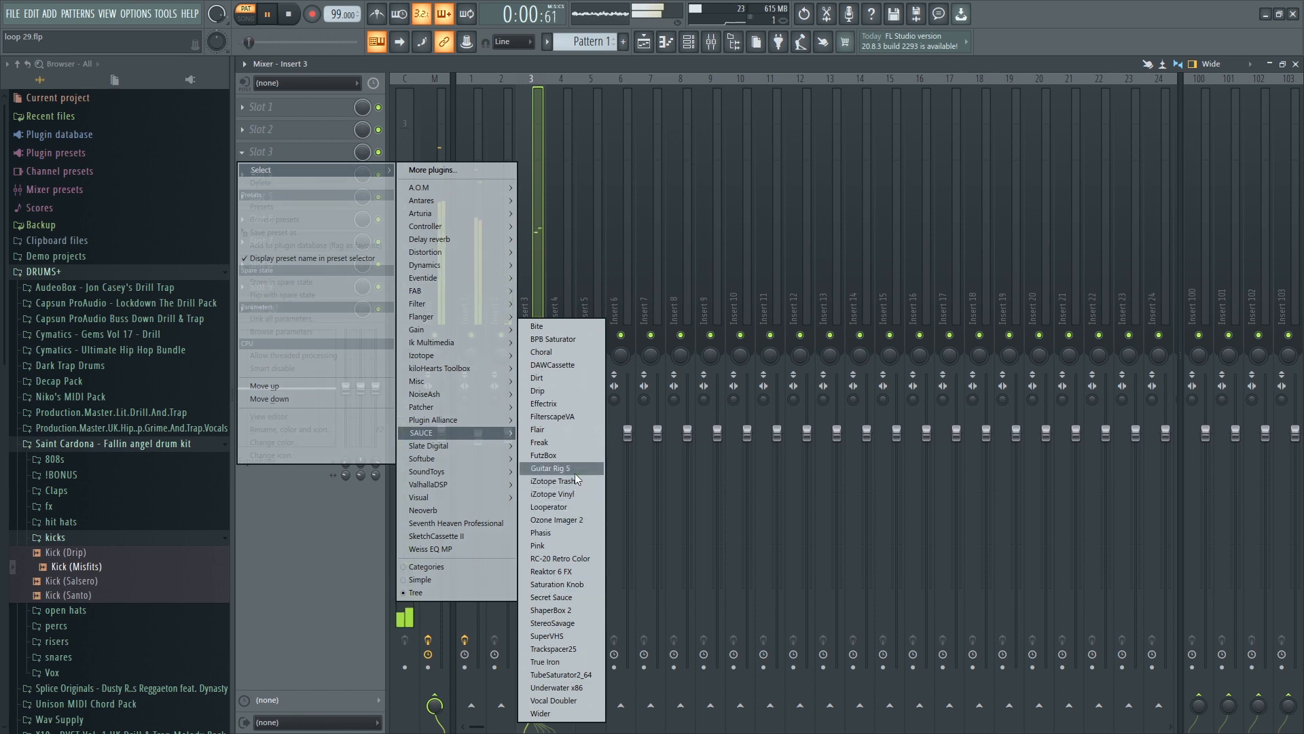
pyautogui.click(575, 521)
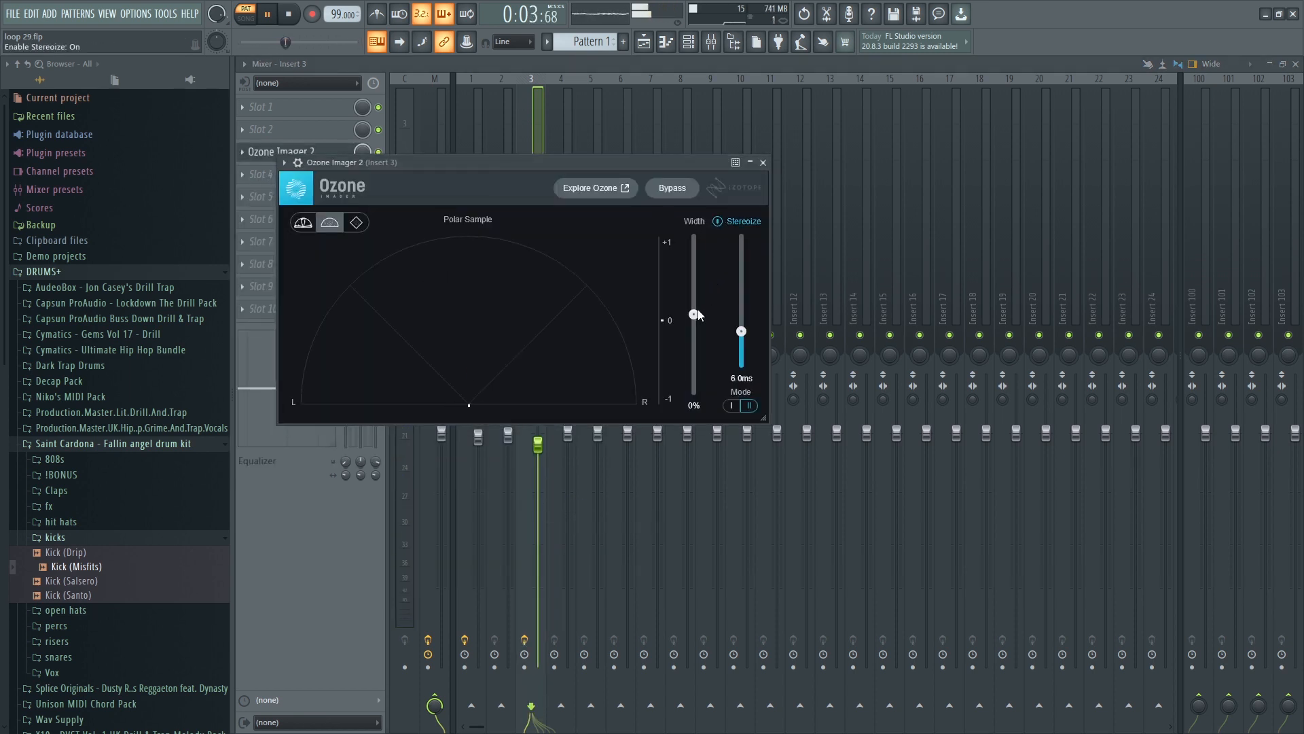
pyautogui.moveTo(742, 332); pyautogui.dragTo(742, 341)
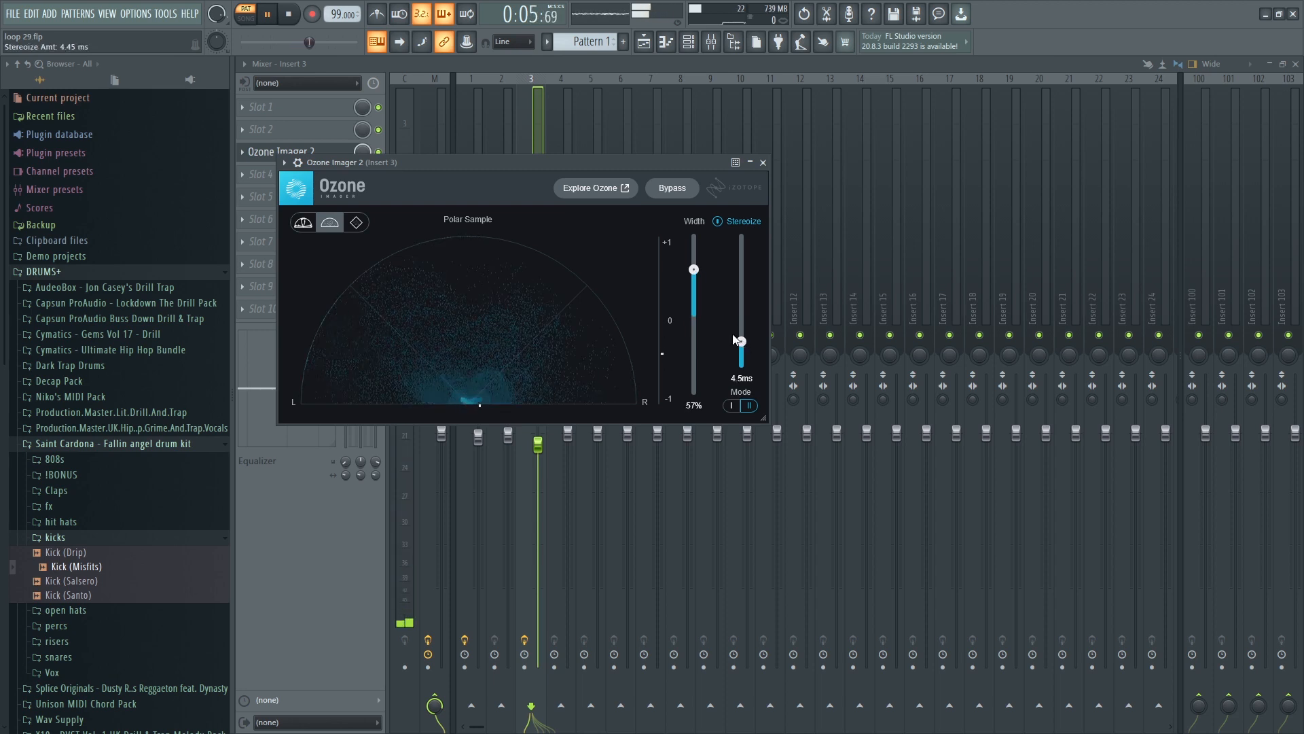
pyautogui.click(762, 163)
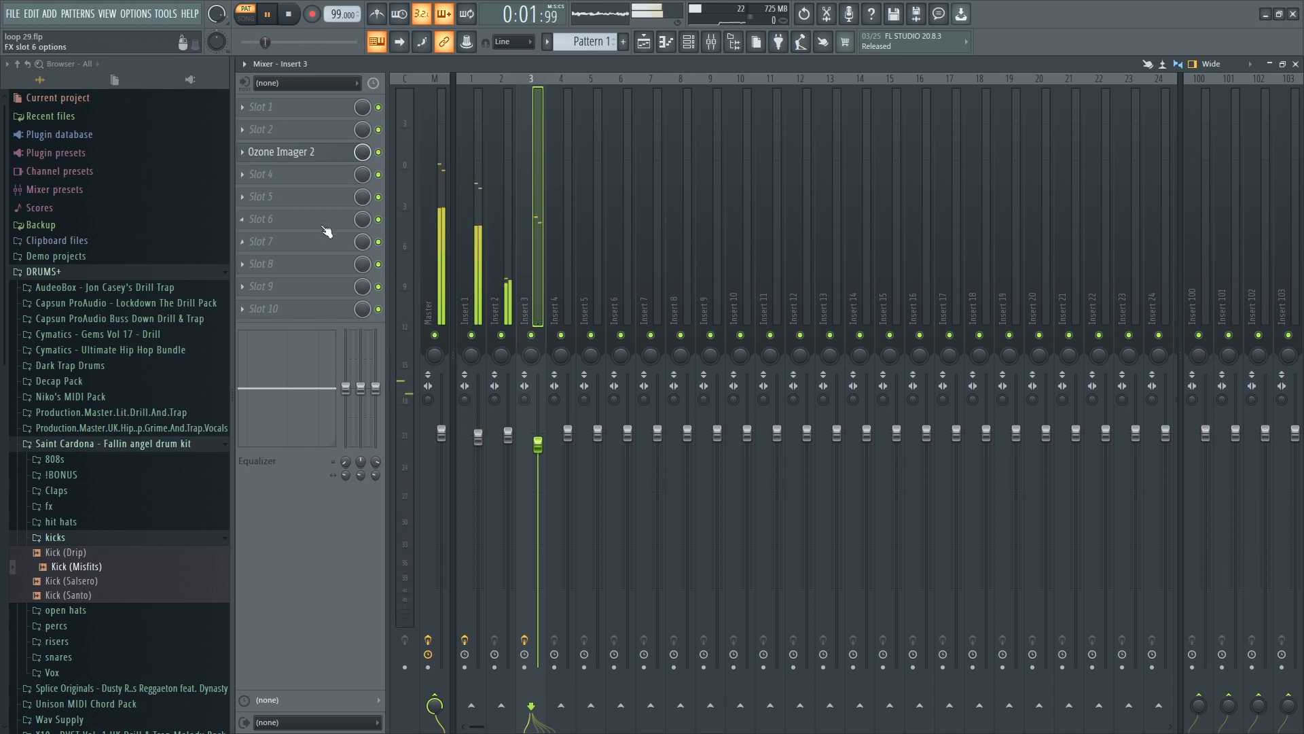
# Load Decapitator into slot 4 of Insert 3, set tone -4.0 dB, output trim -2.1 dB and style E, and close the mixer.
pyautogui.click(292, 174)
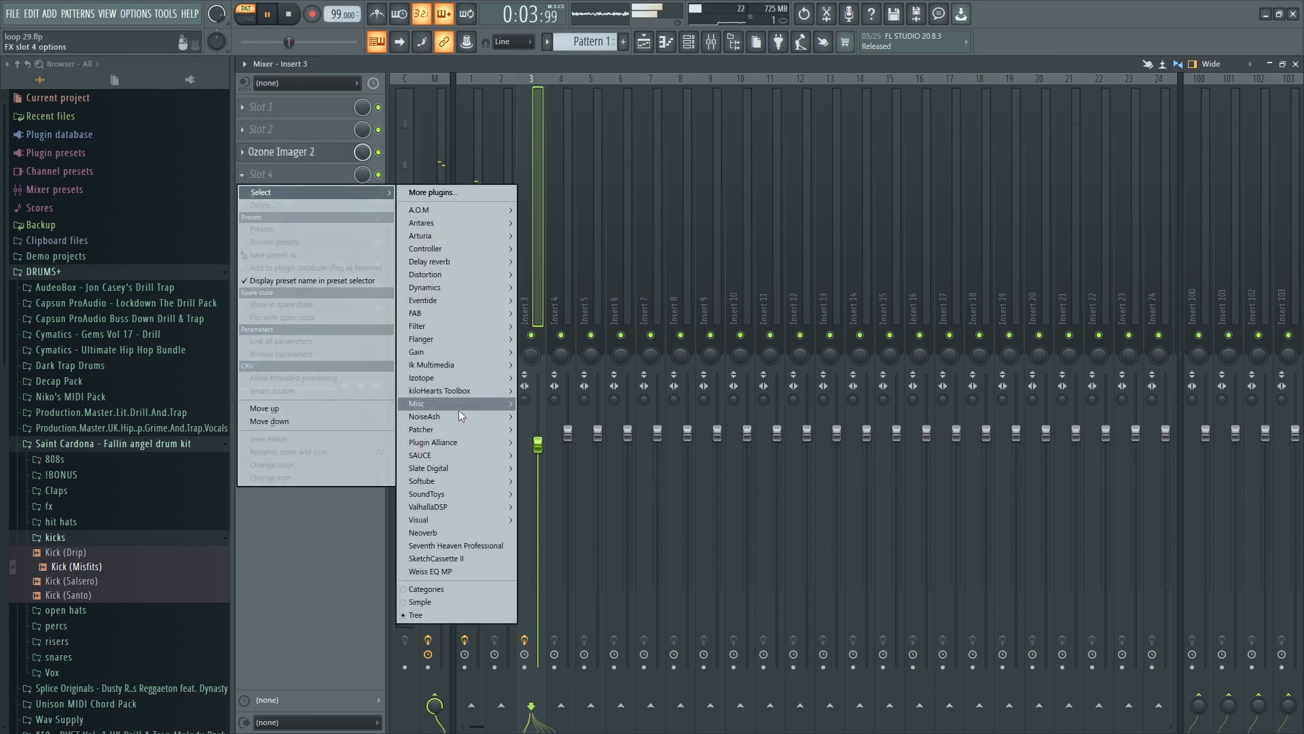
pyautogui.moveTo(462, 495)
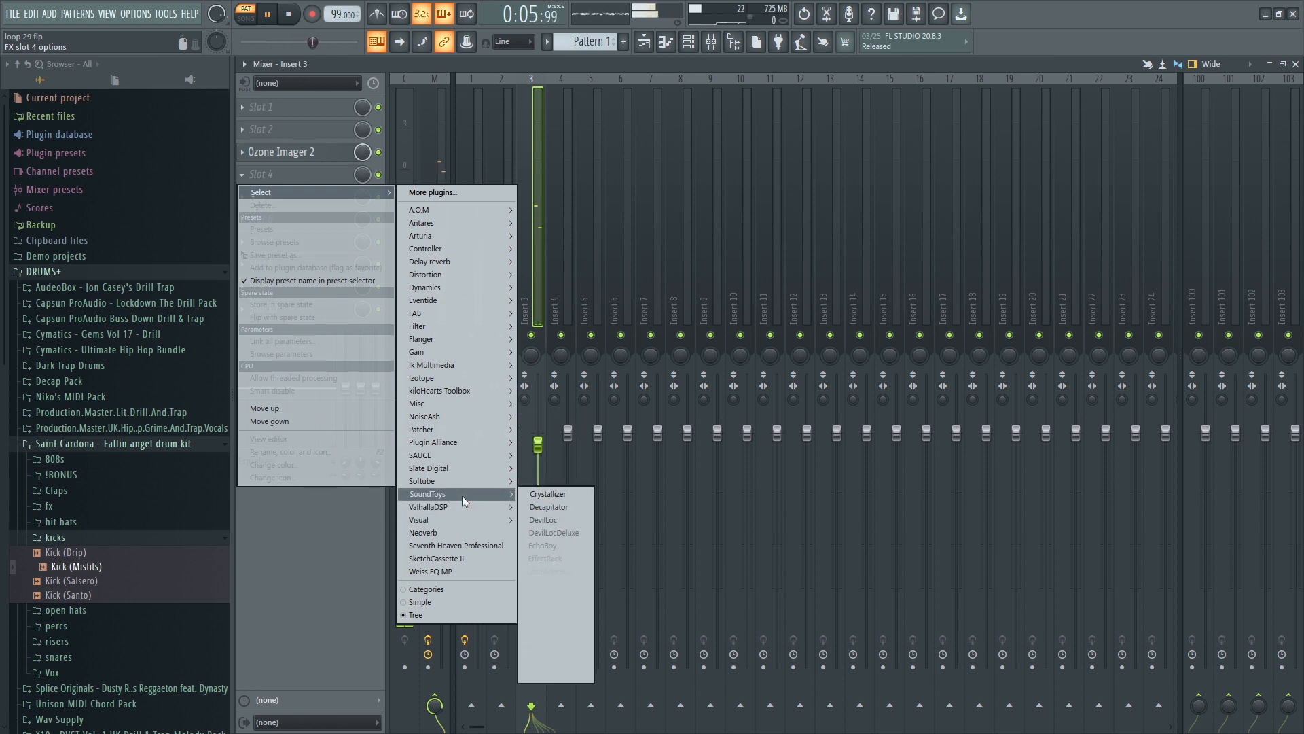
pyautogui.click(568, 507)
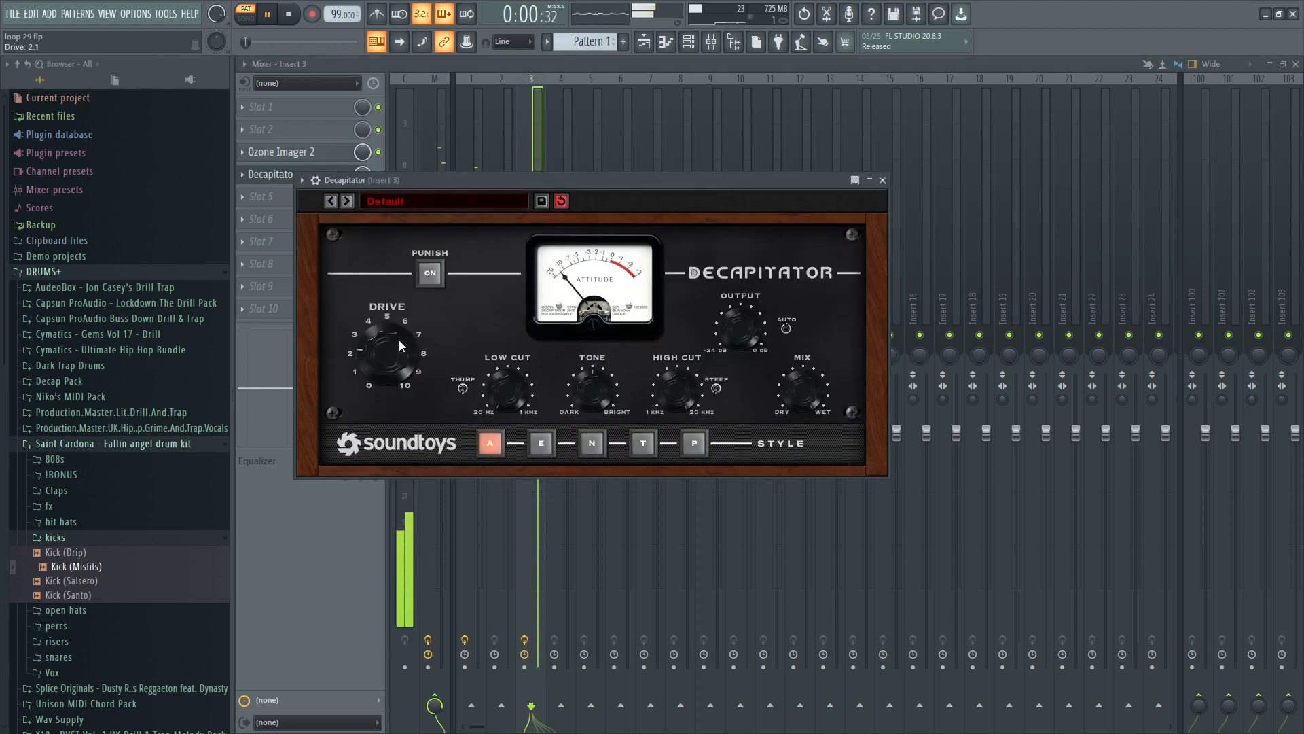
pyautogui.scroll(3, 399, 345)
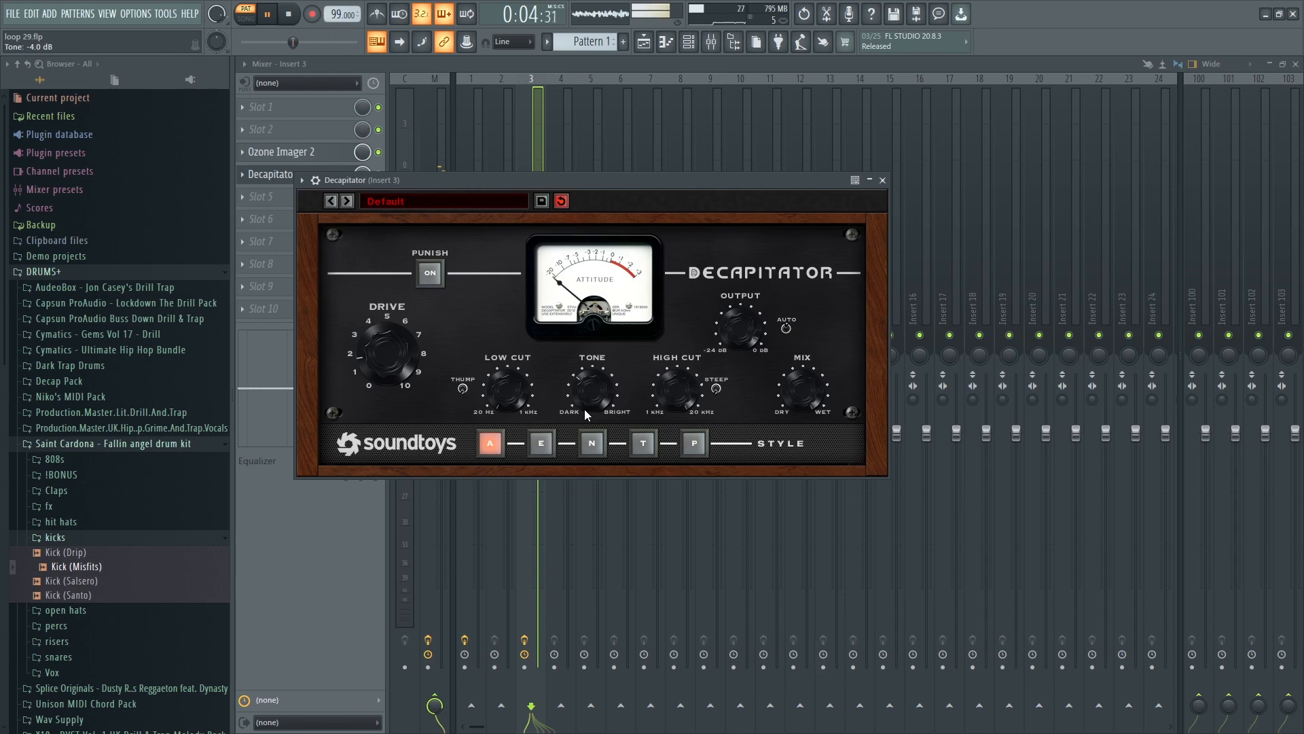
pyautogui.click(541, 443)
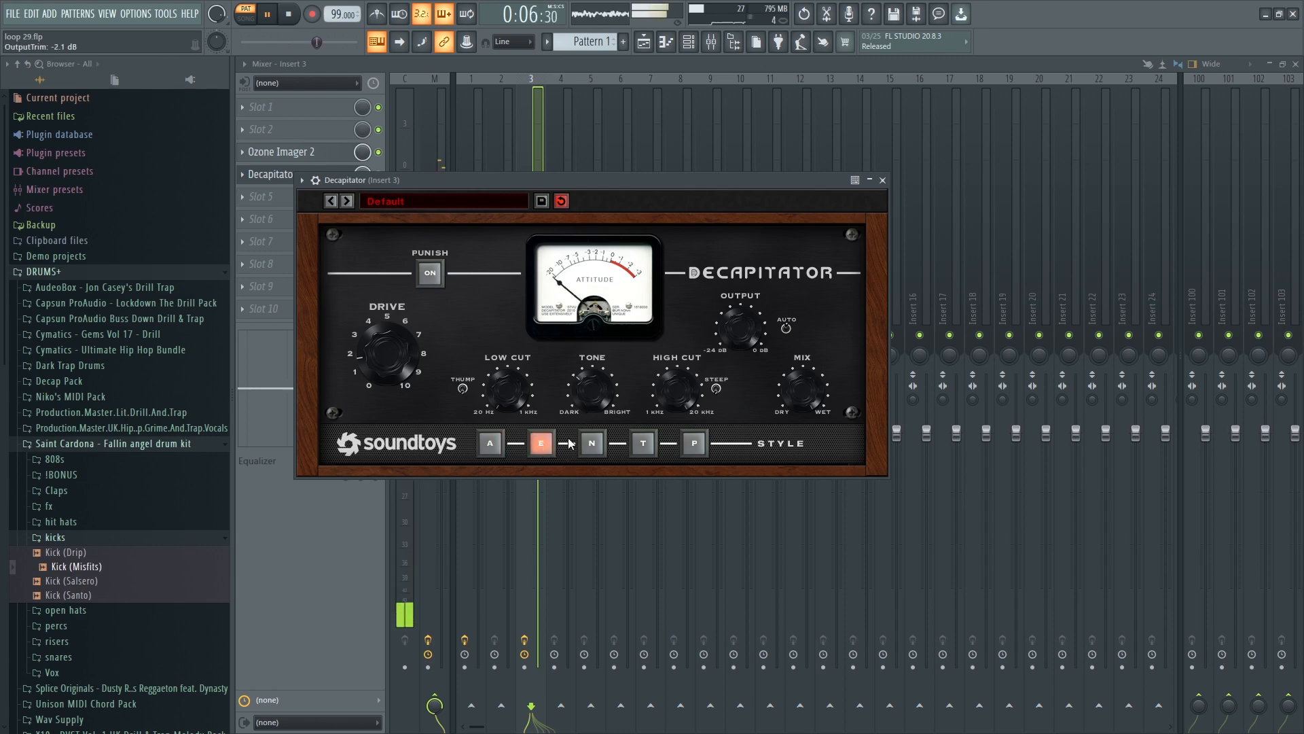
pyautogui.click(882, 180)
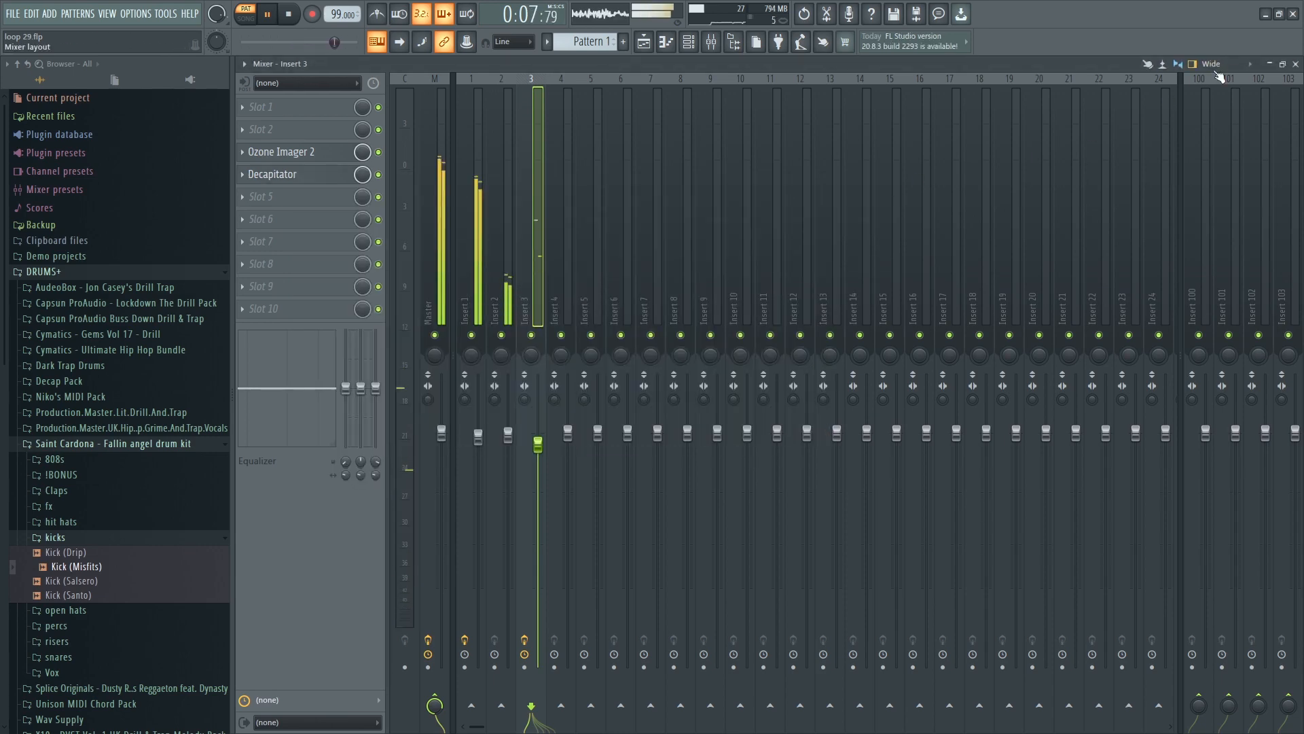
pyautogui.click(1296, 64)
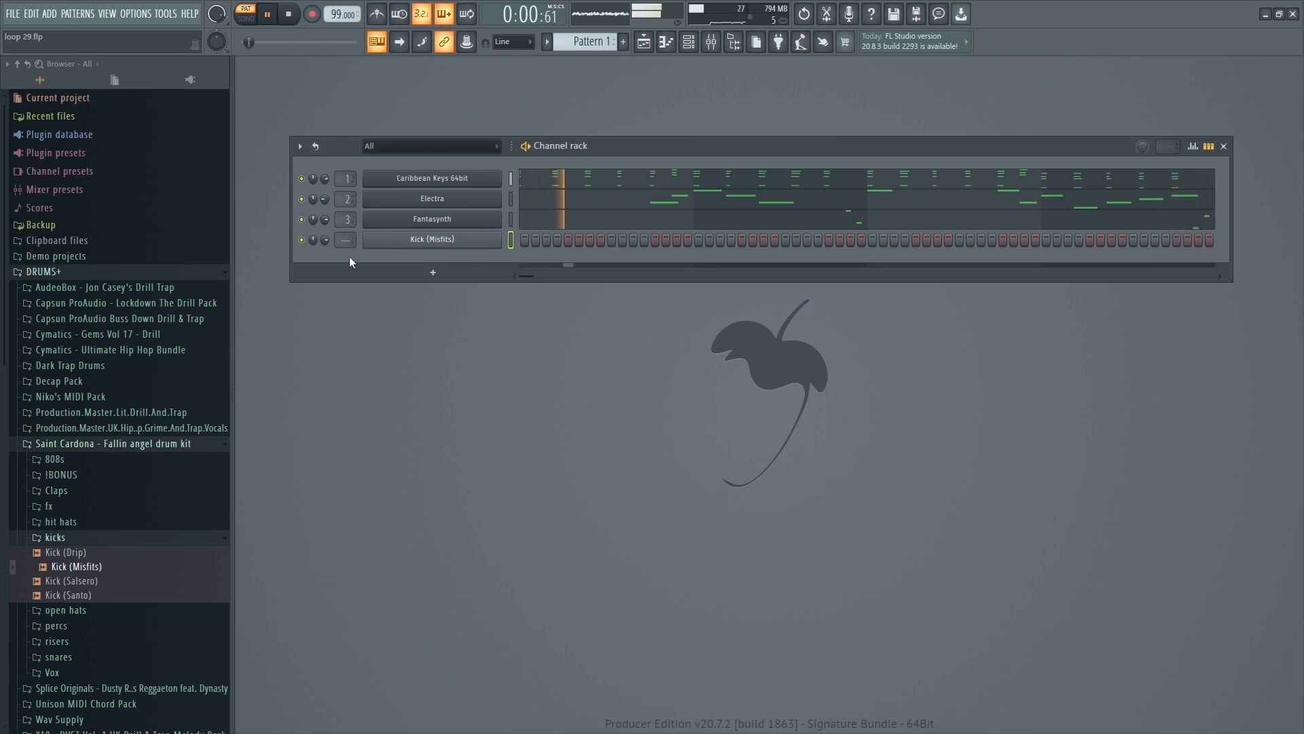
# Stop playback and audition Open Hat (Ciervo) from the Saint Cardona kit's open hats folder.
pyautogui.click(76, 537)
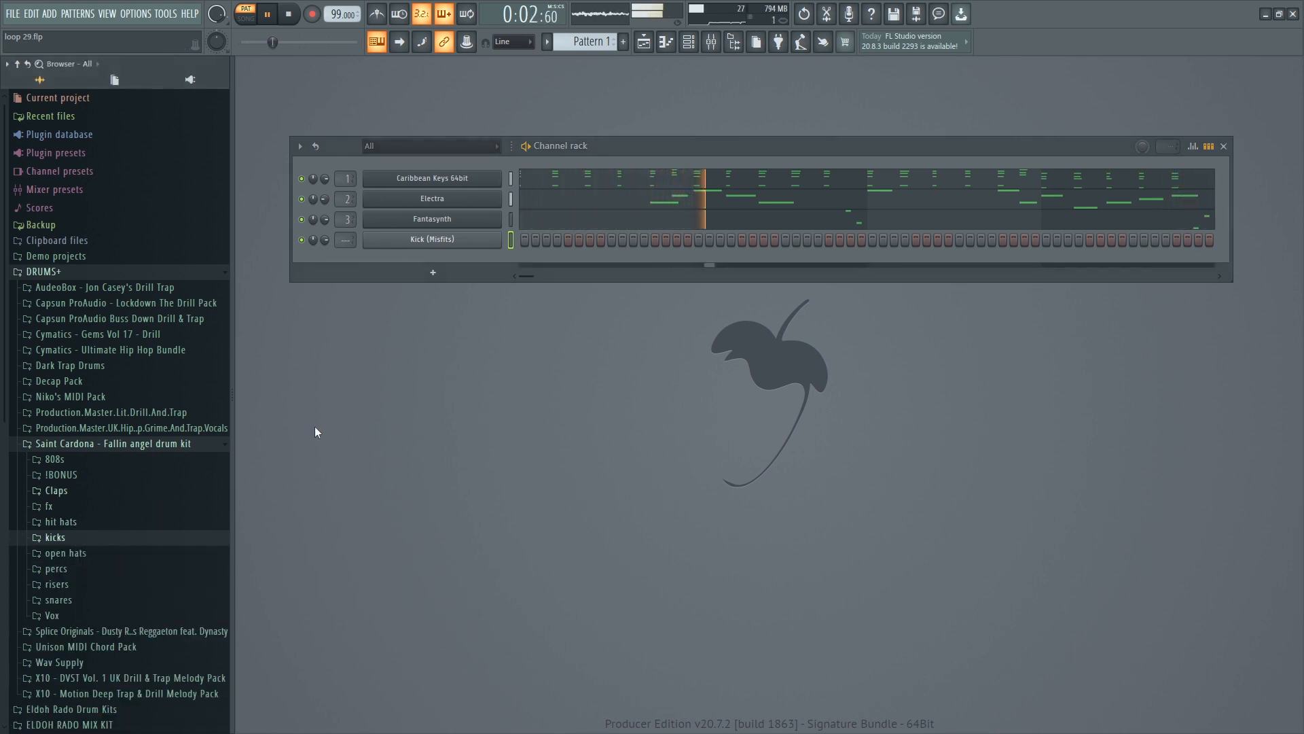
pyautogui.press('space')
pyautogui.click(79, 557)
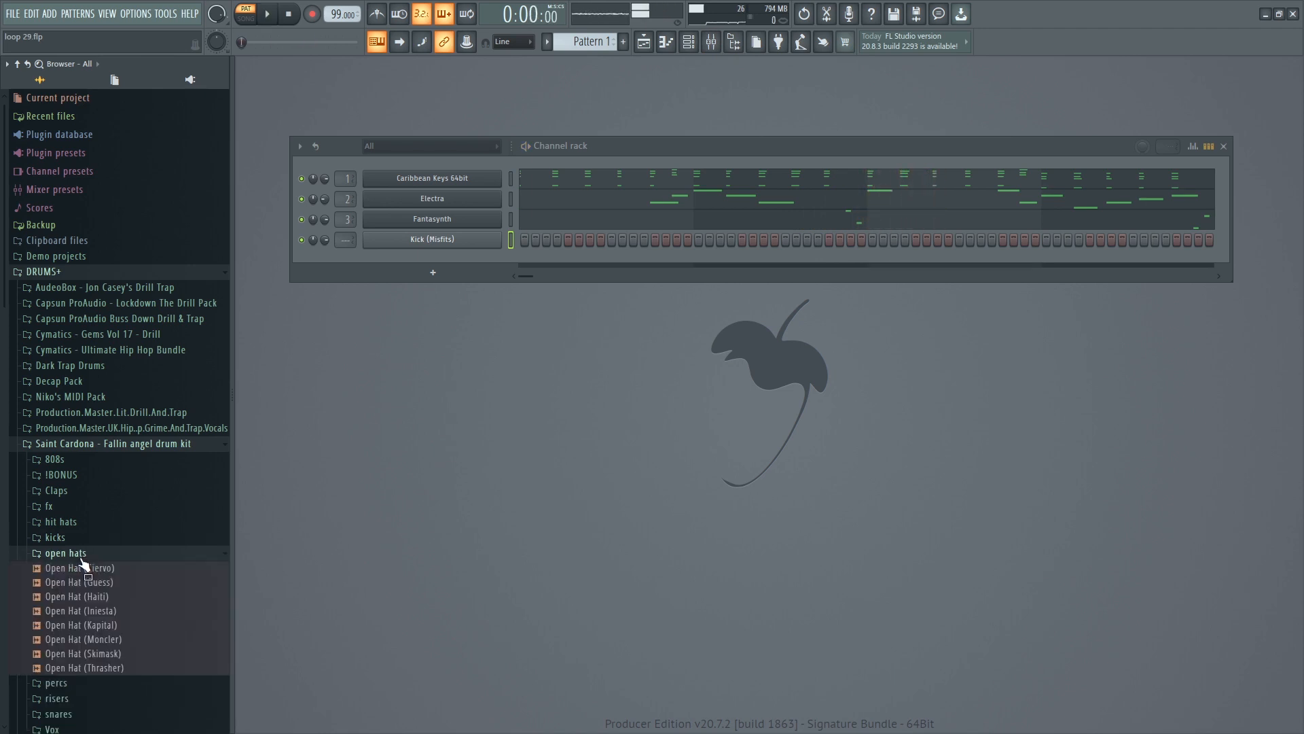
pyautogui.click(80, 557)
pyautogui.click(87, 554)
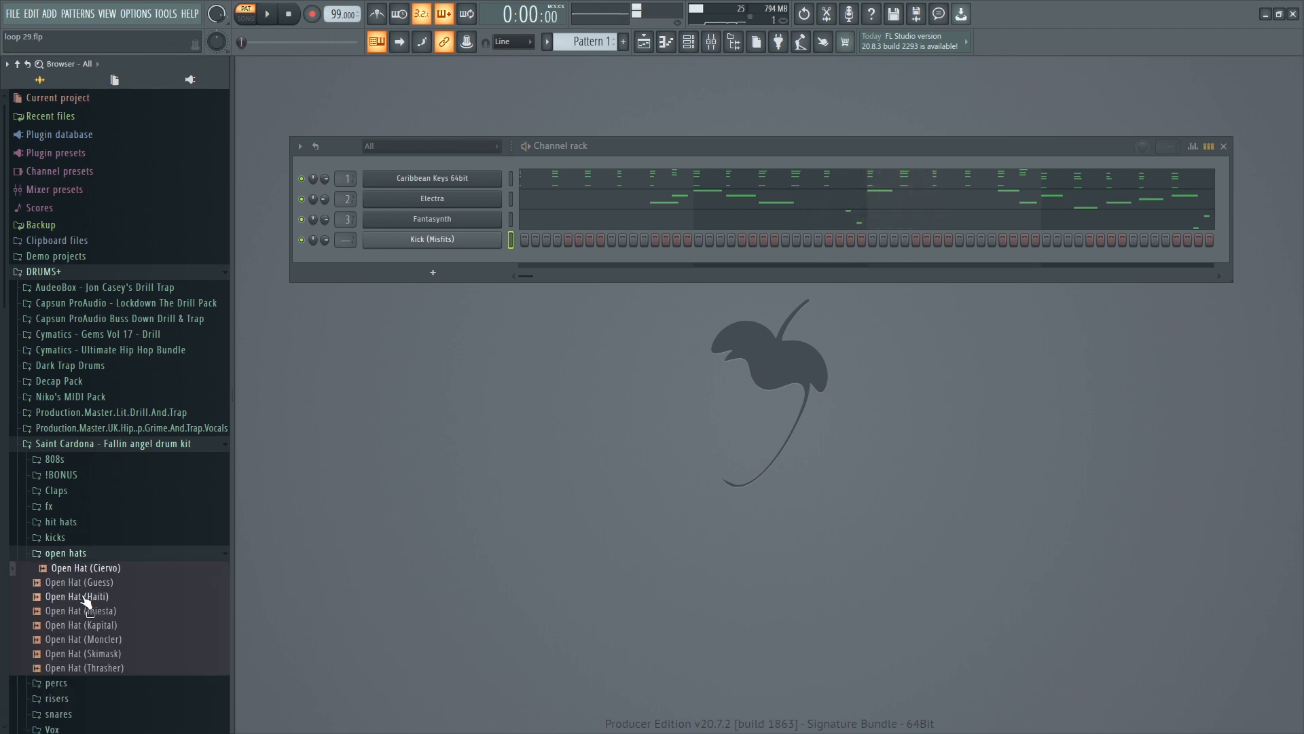
pyautogui.click(82, 551)
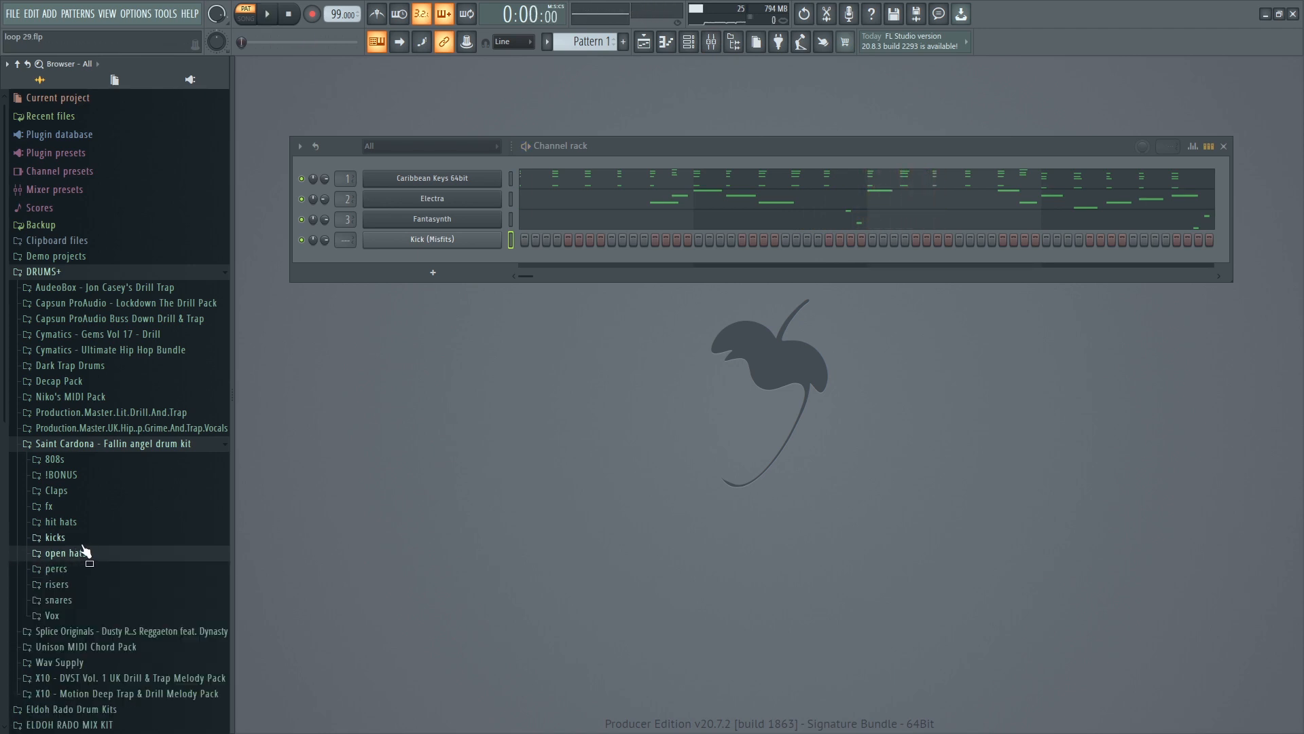
# Audition the Saint Cardona kit's snares with the loop and add Snare (Prince) as a channel below Kick (Misfits).
pyautogui.click(62, 600)
pyautogui.click(69, 626)
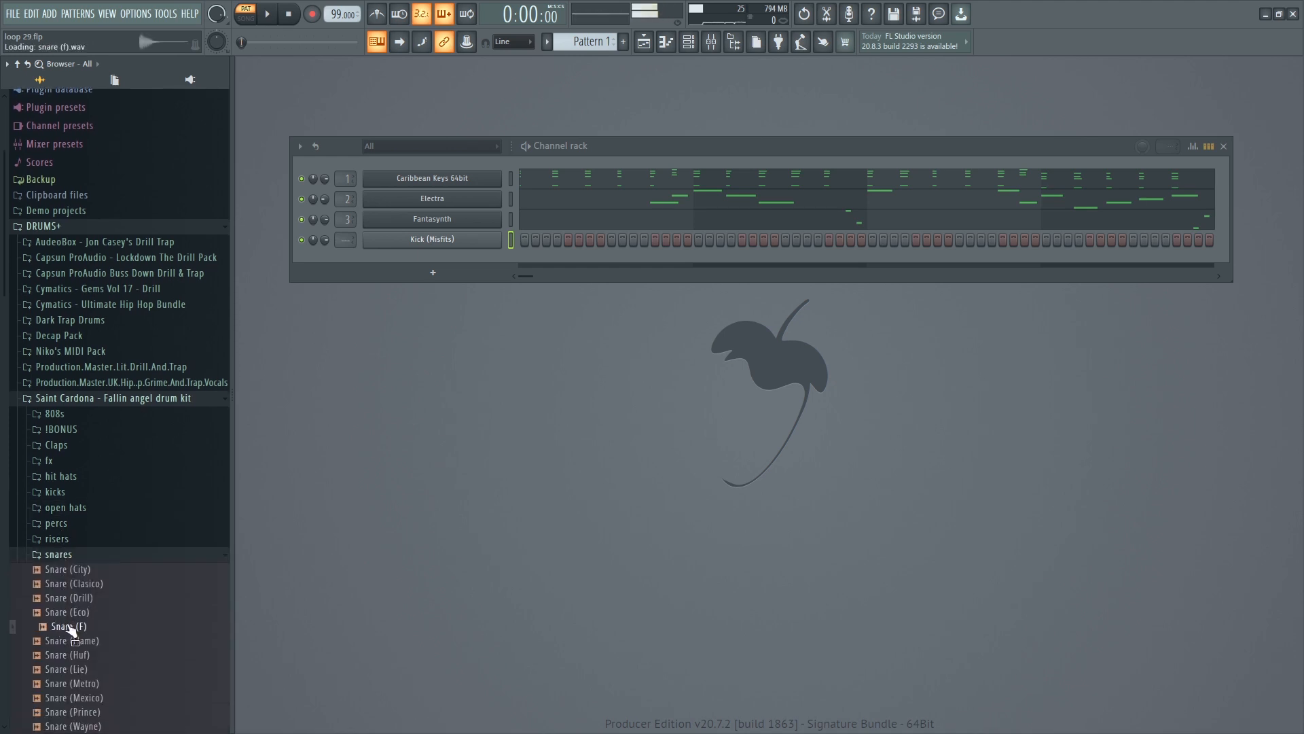
pyautogui.scroll(-4, 96, 714)
pyautogui.click(92, 483)
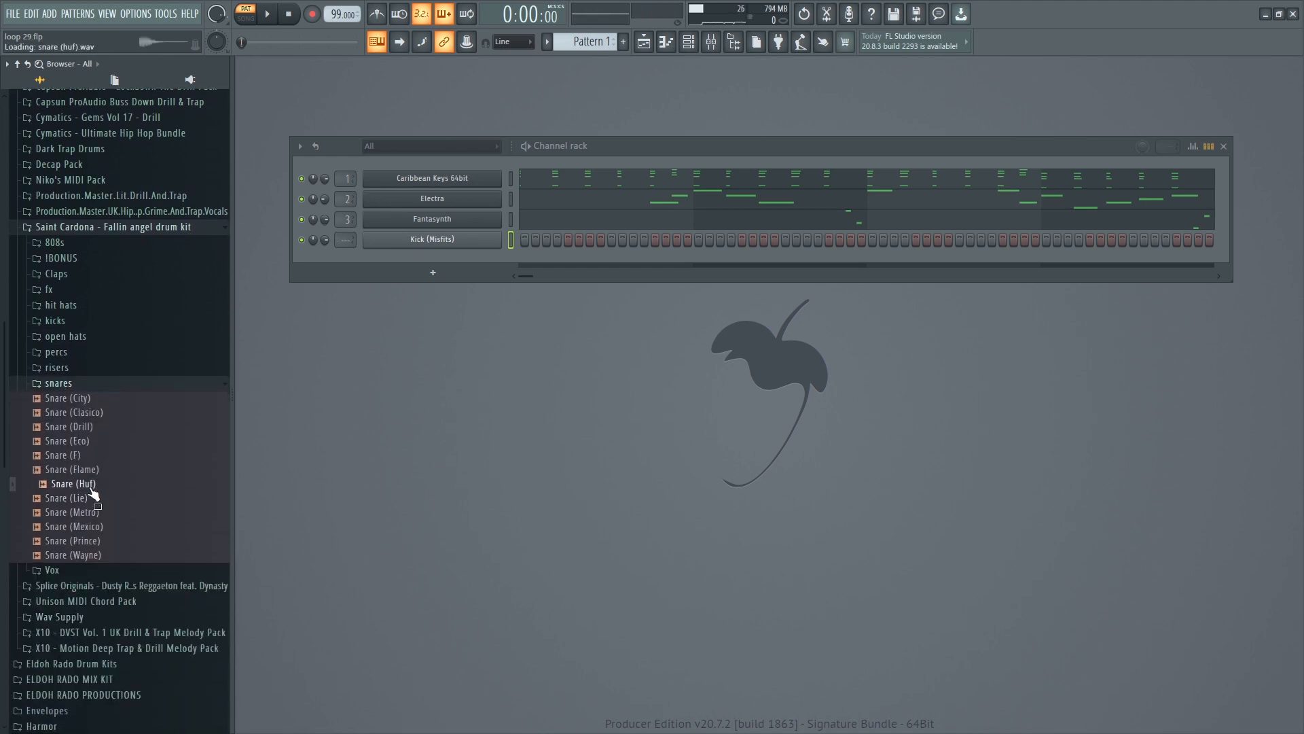
pyautogui.press('space')
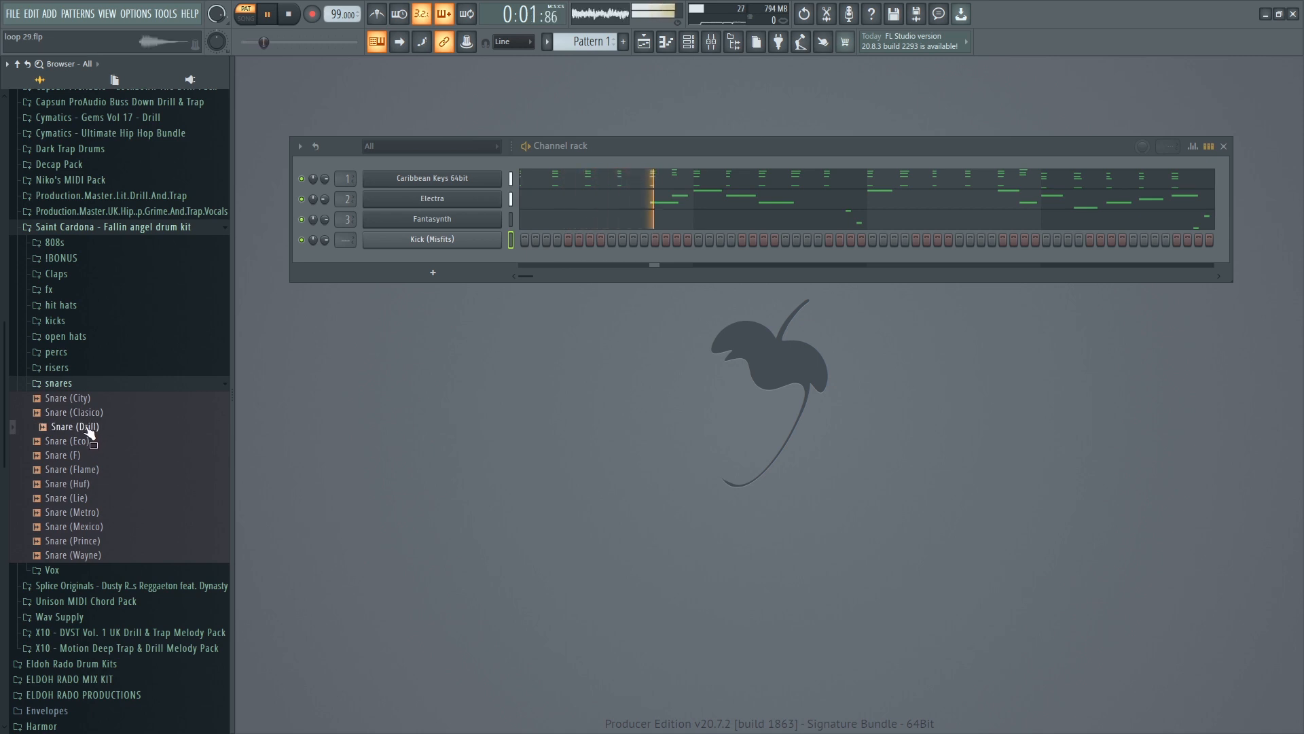
pyautogui.click(95, 416)
pyautogui.click(89, 400)
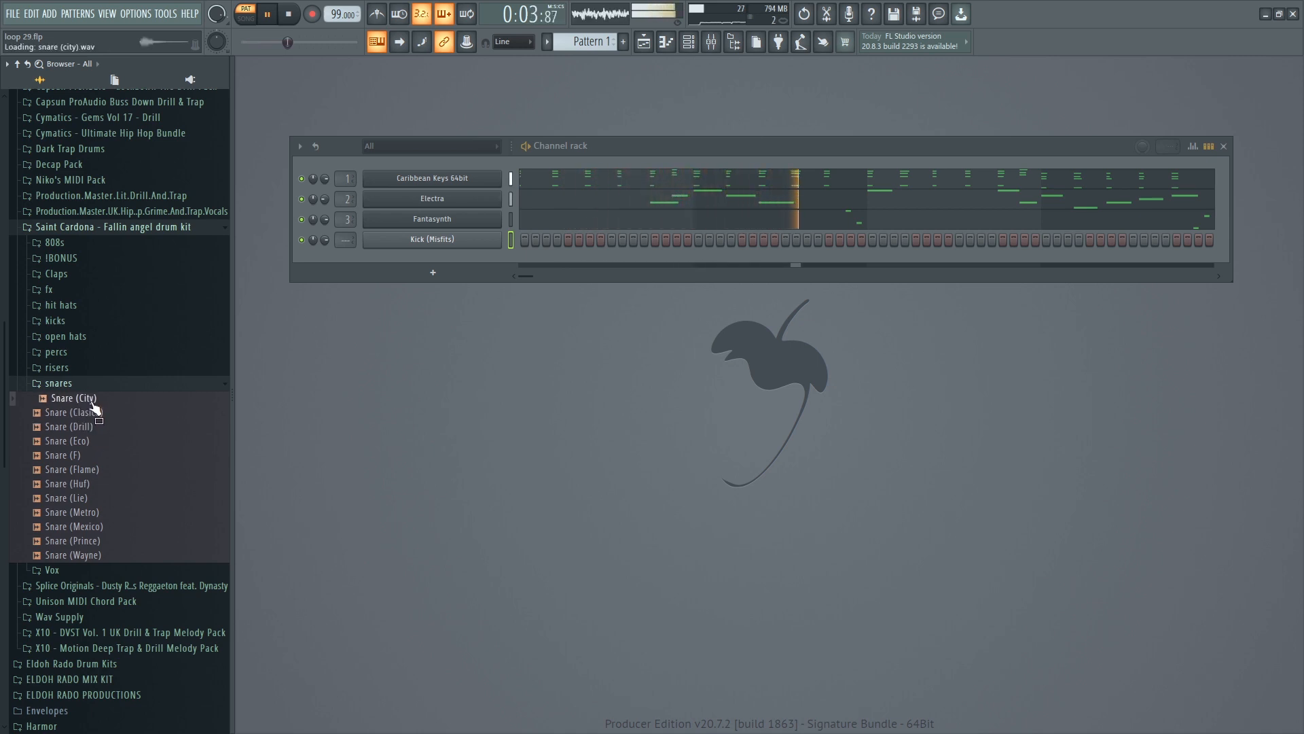
pyautogui.click(87, 512)
pyautogui.click(87, 540)
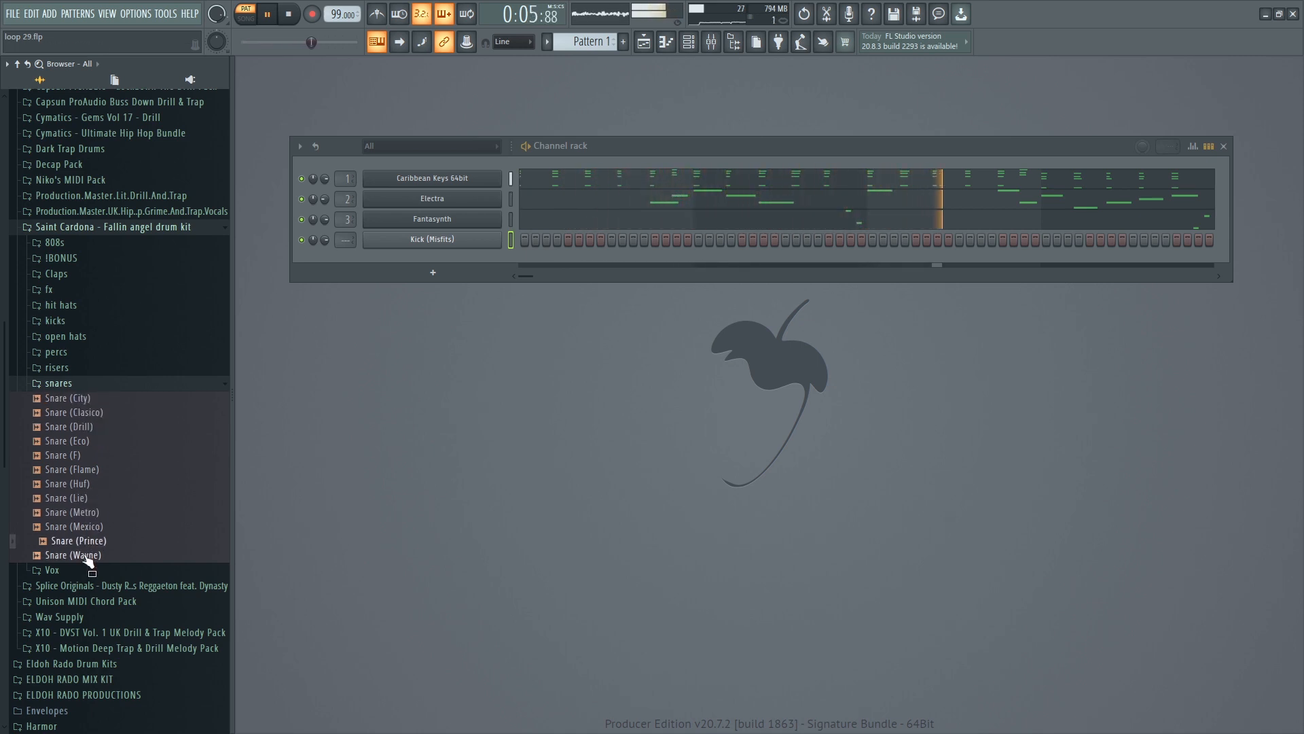
pyautogui.press('space')
pyautogui.moveTo(91, 555); pyautogui.dragTo(442, 272)
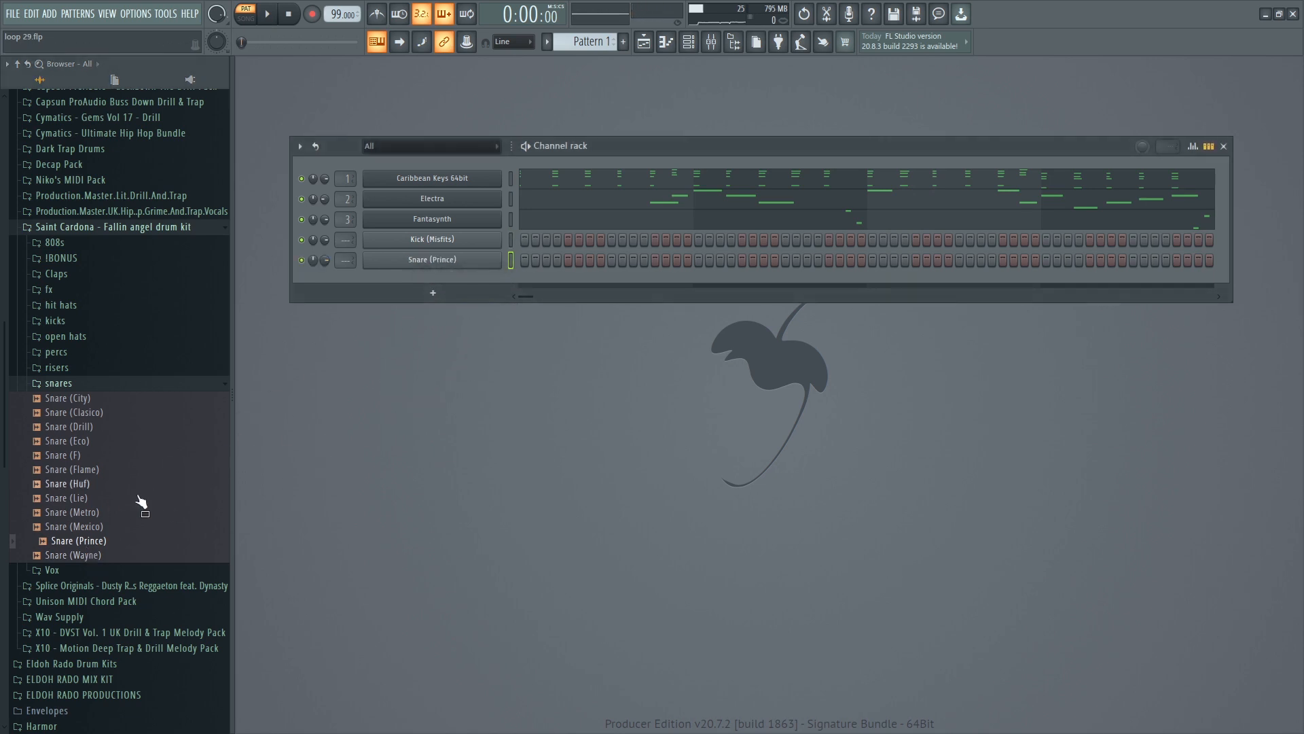
# Audition Snare (Wayne), and switch to the Snares+Rims folder of LeauxFI – The 6ixGOD Drumkit in Wav Supply.
pyautogui.click(87, 555)
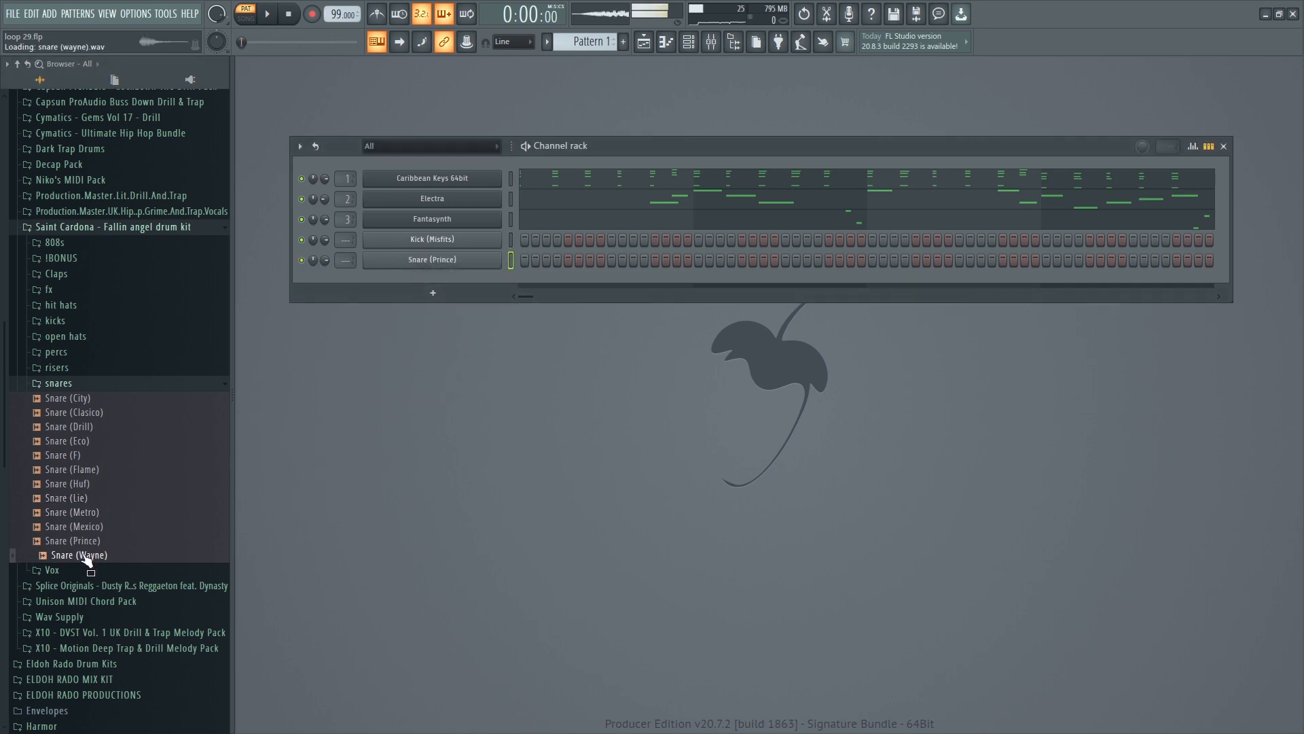
pyautogui.click(112, 227)
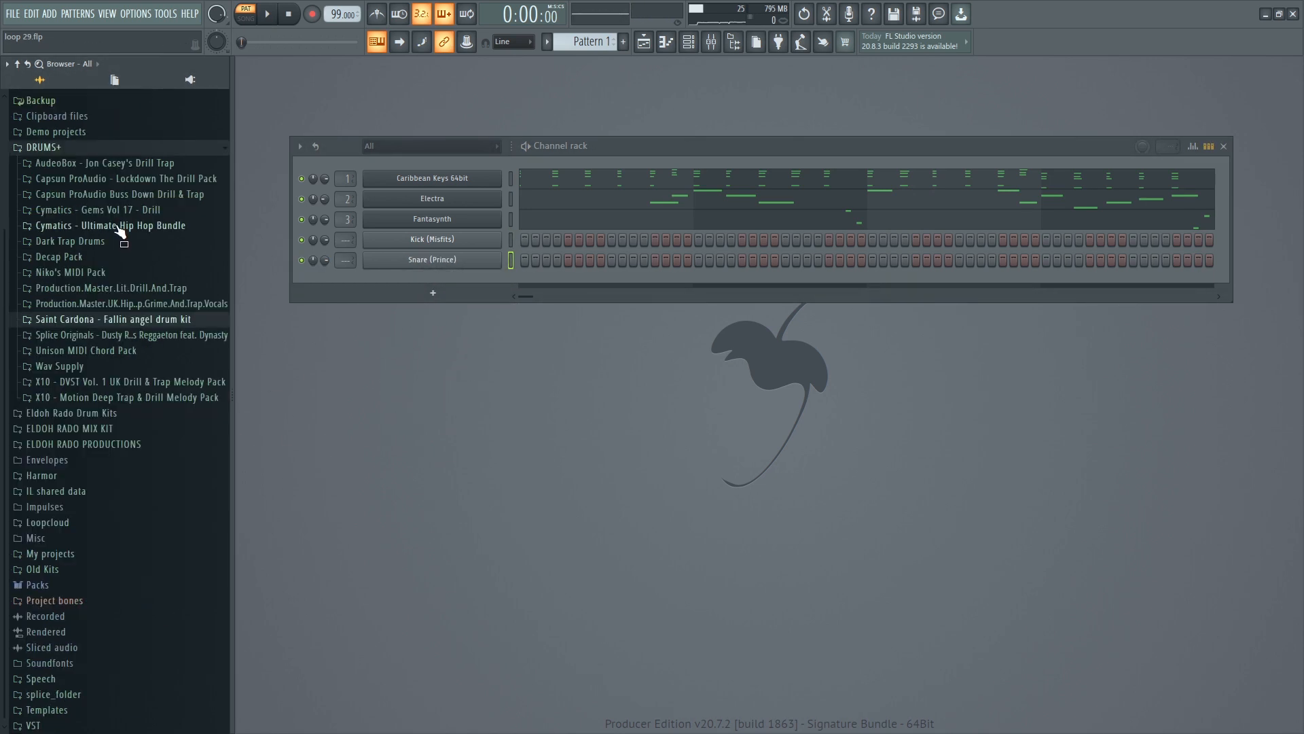
pyautogui.click(76, 369)
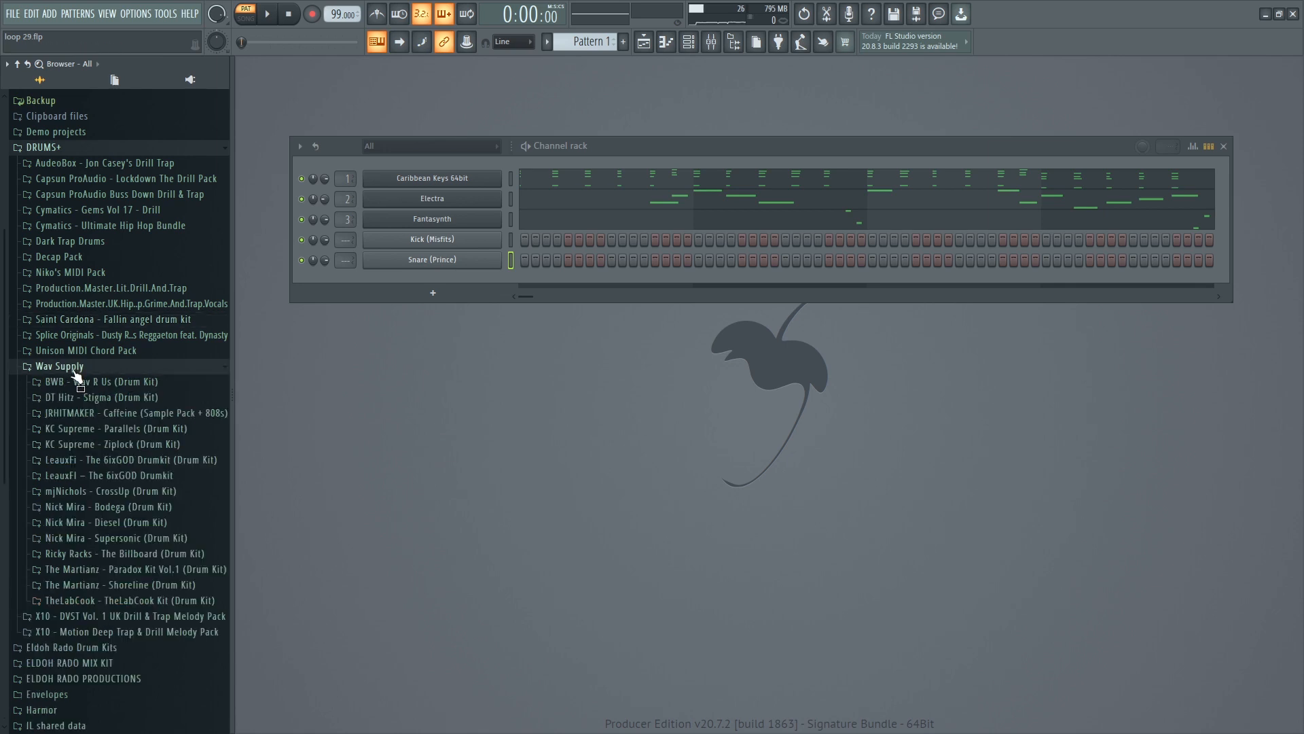
pyautogui.click(87, 479)
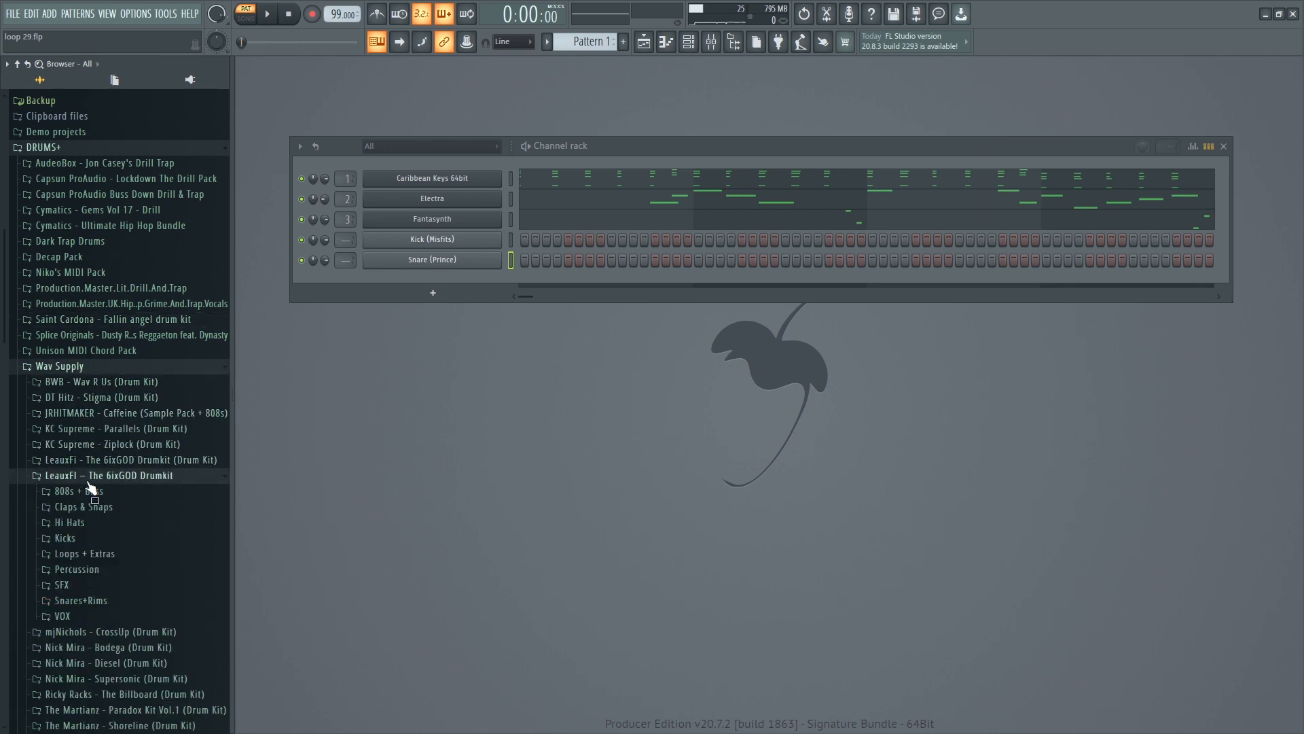
pyautogui.click(83, 602)
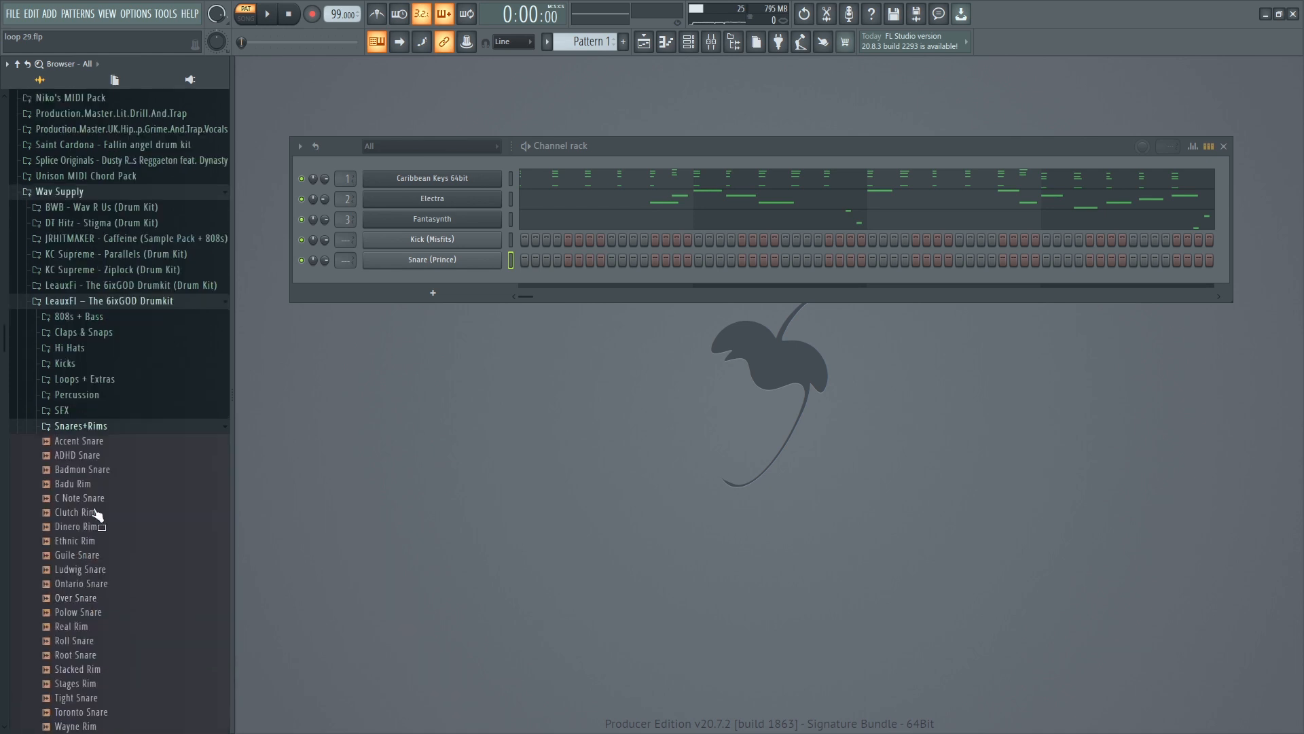
# Audition the first snares and rims with the loop playing and add Badu Rim as a channel below Snare (Prince).
pyautogui.press('space')
pyautogui.click(97, 443)
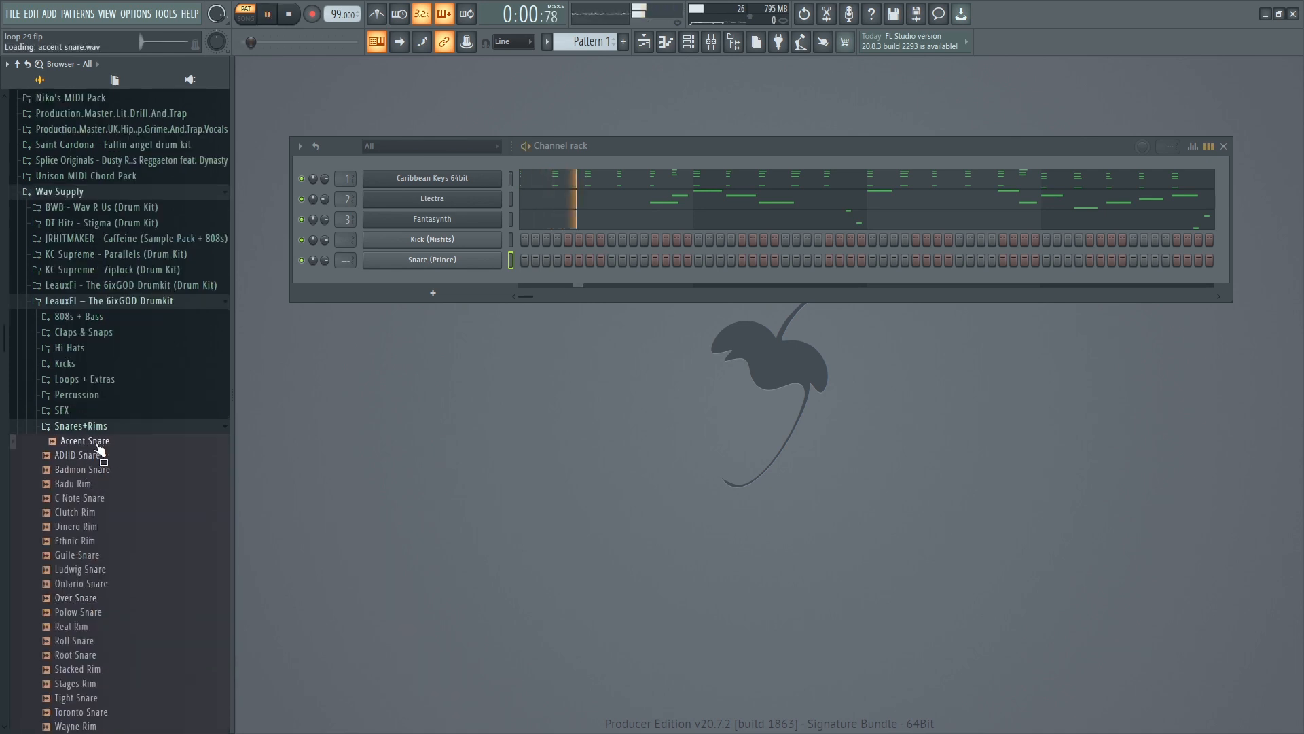
pyautogui.press('Down')
pyautogui.press('Down')
pyautogui.press('Down')
pyautogui.press('Down')
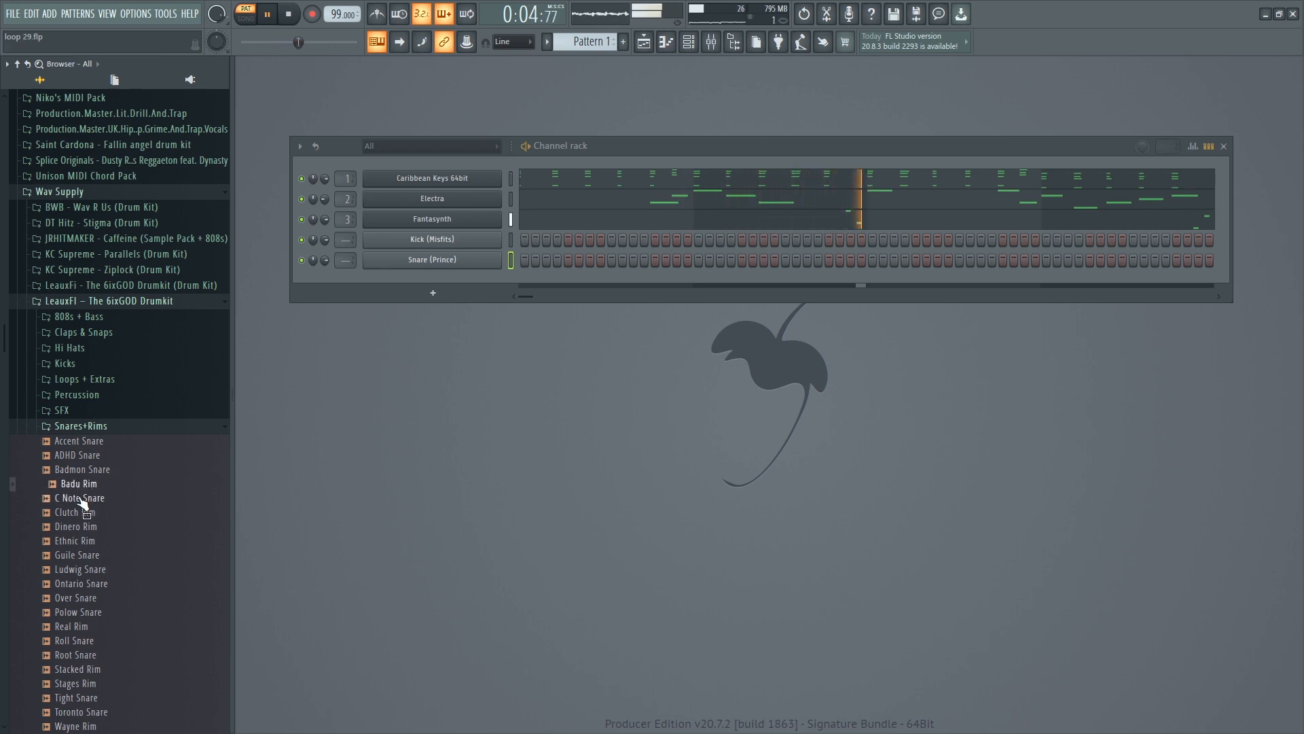
pyautogui.moveTo(84, 485); pyautogui.dragTo(418, 275)
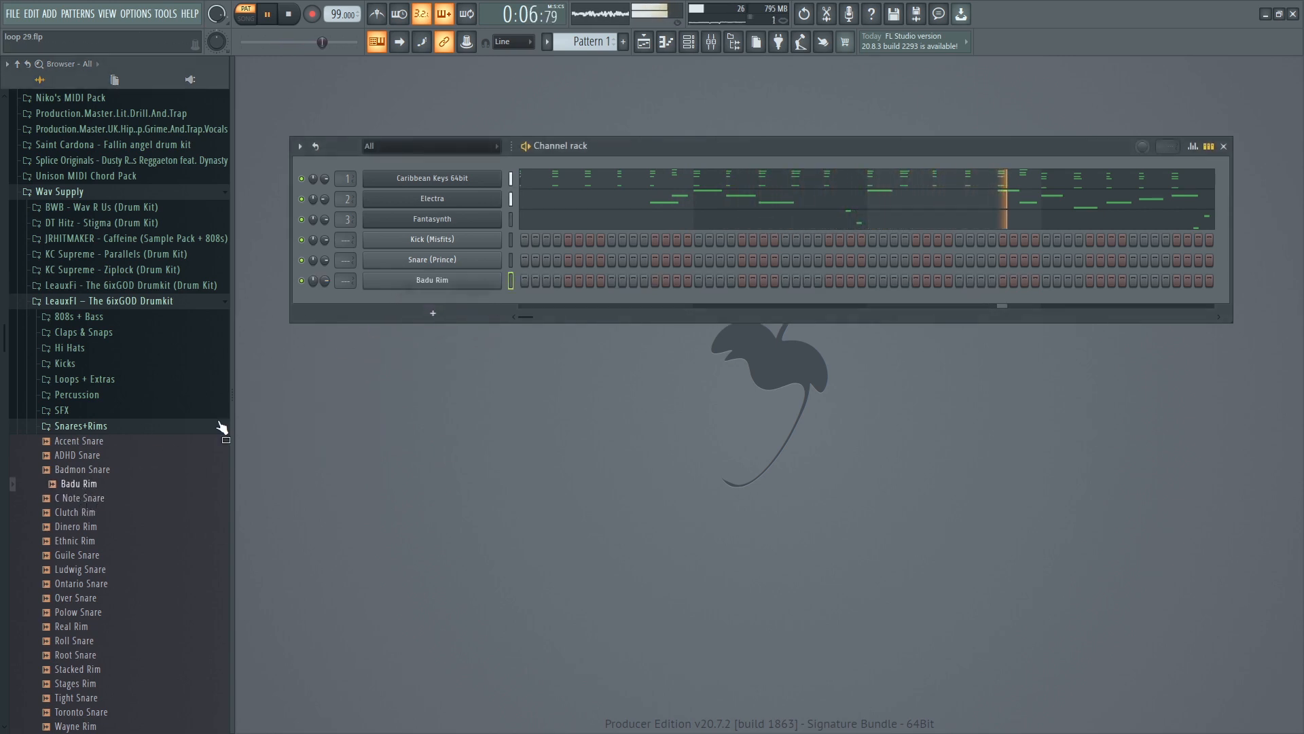
# Add C Note Snare and Accent Snare as channels below Badu Rim.
pyautogui.click(96, 500)
pyautogui.moveTo(95, 507); pyautogui.dragTo(425, 300)
pyautogui.click(71, 441)
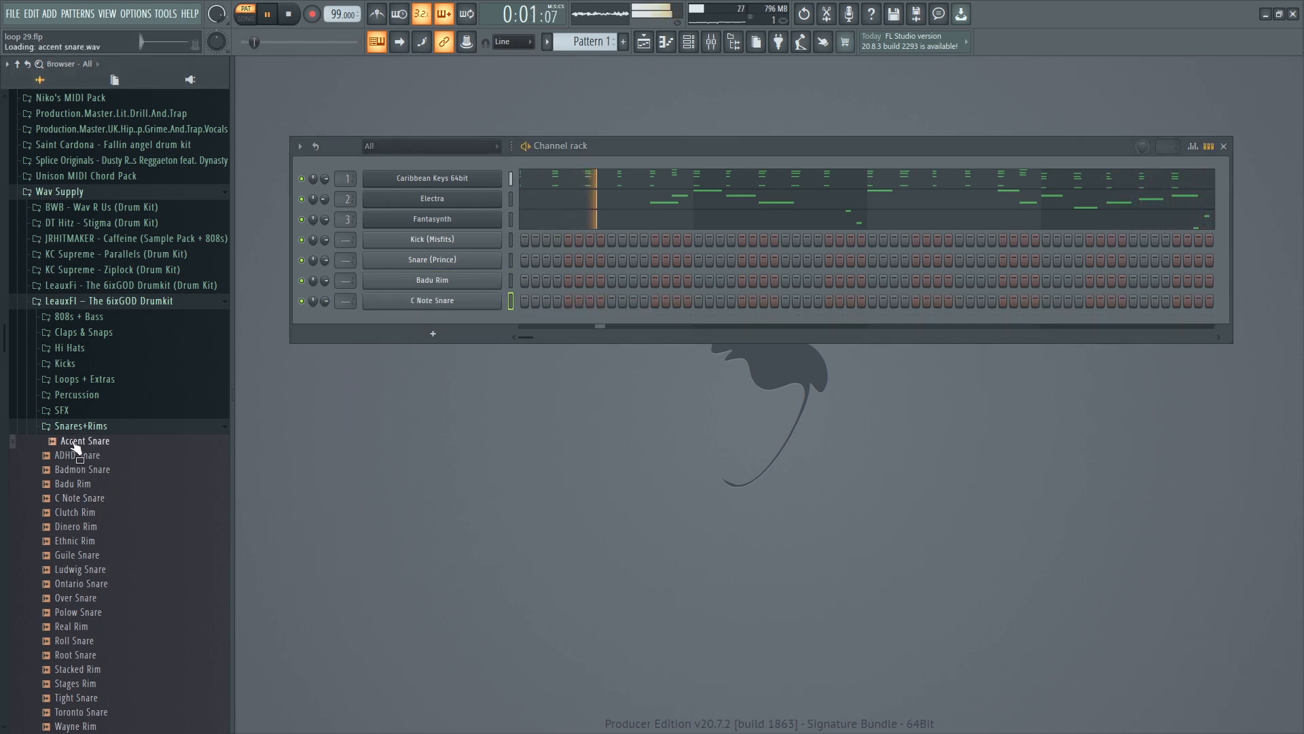
pyautogui.moveTo(74, 445); pyautogui.dragTo(454, 318)
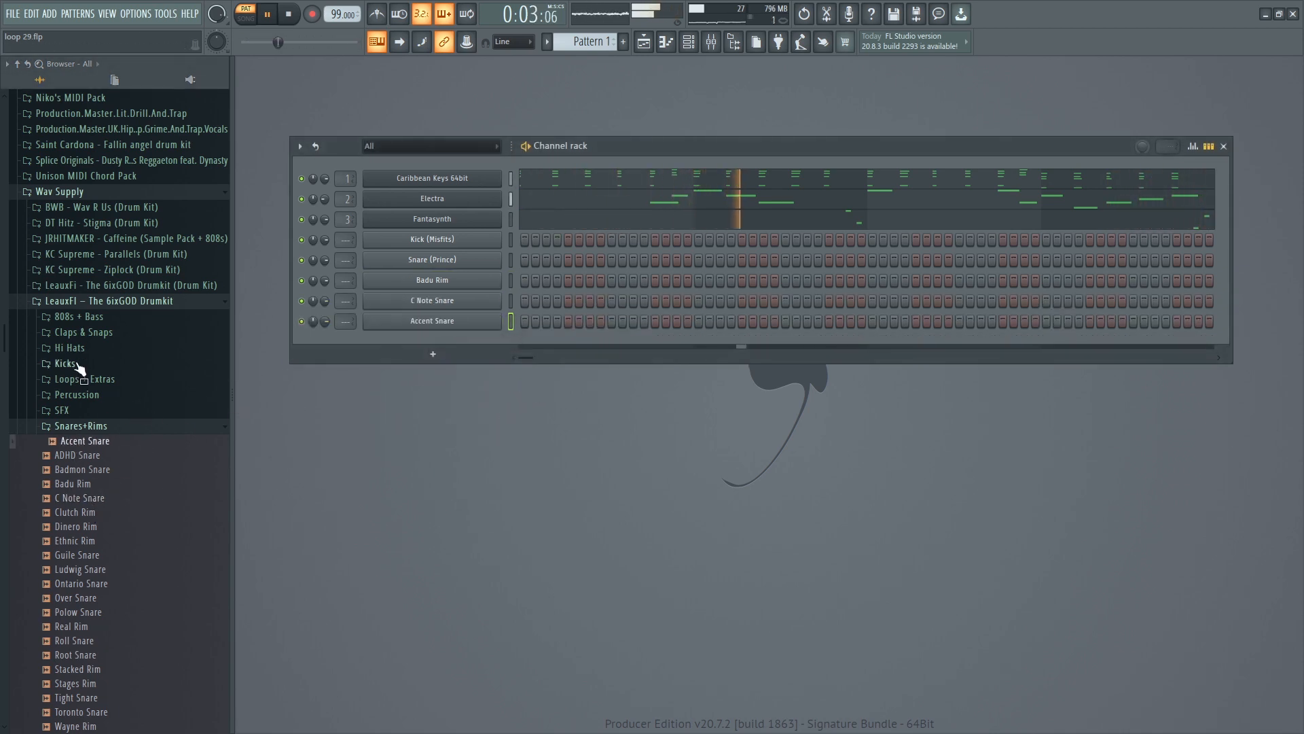
# Add Ben Kick from the 6ixGOD Drumkit's Kicks folder and move its channel directly below Kick (Misfits).
pyautogui.click(78, 426)
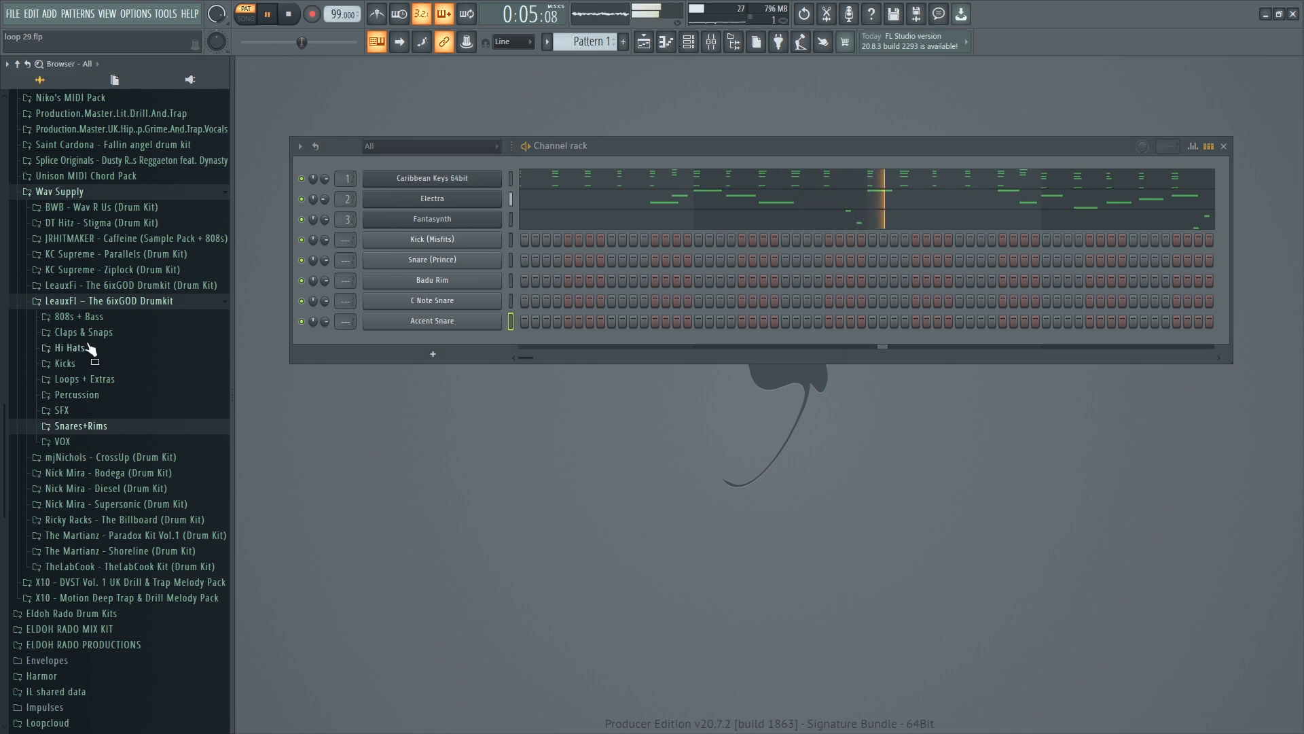
pyautogui.click(67, 363)
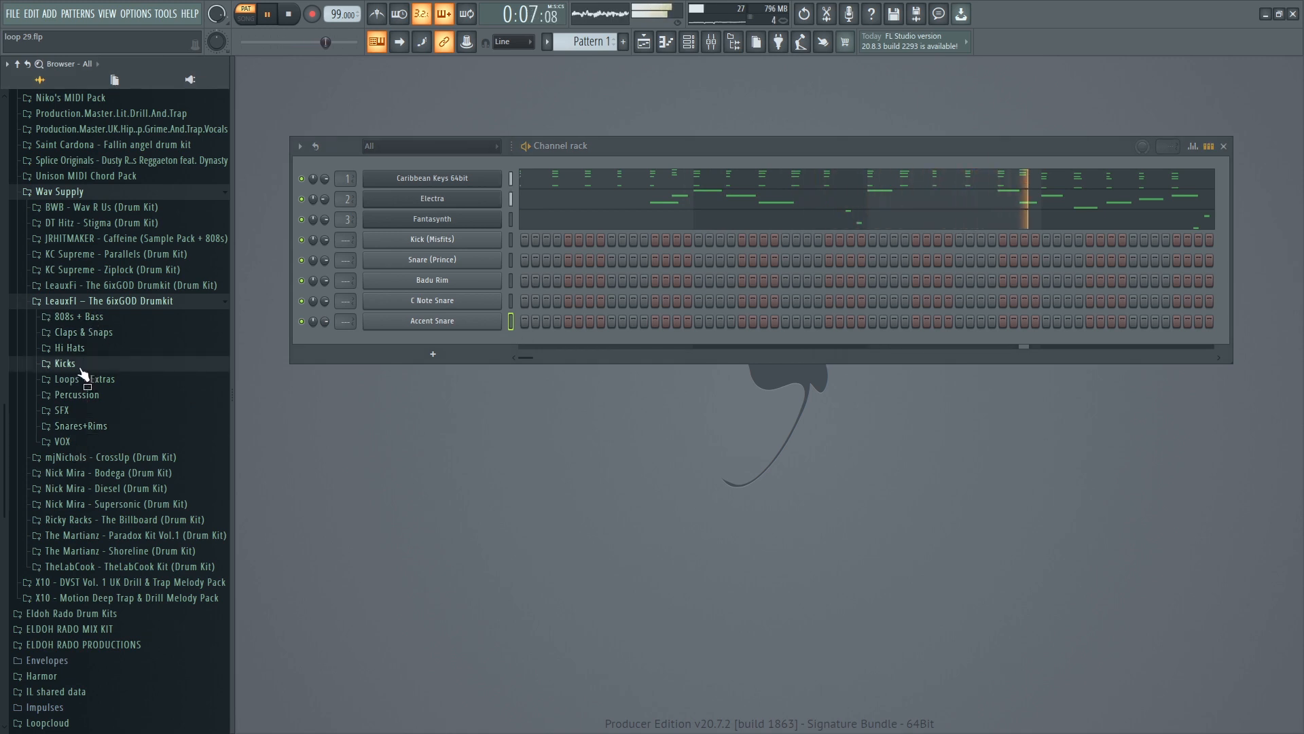
pyautogui.click(78, 393)
pyautogui.moveTo(83, 399); pyautogui.dragTo(435, 340)
pyautogui.hotkey('alt', 'Up')
pyautogui.hotkey('alt', 'Up')
pyautogui.hotkey('alt', 'Up')
pyautogui.hotkey('alt', 'Up')
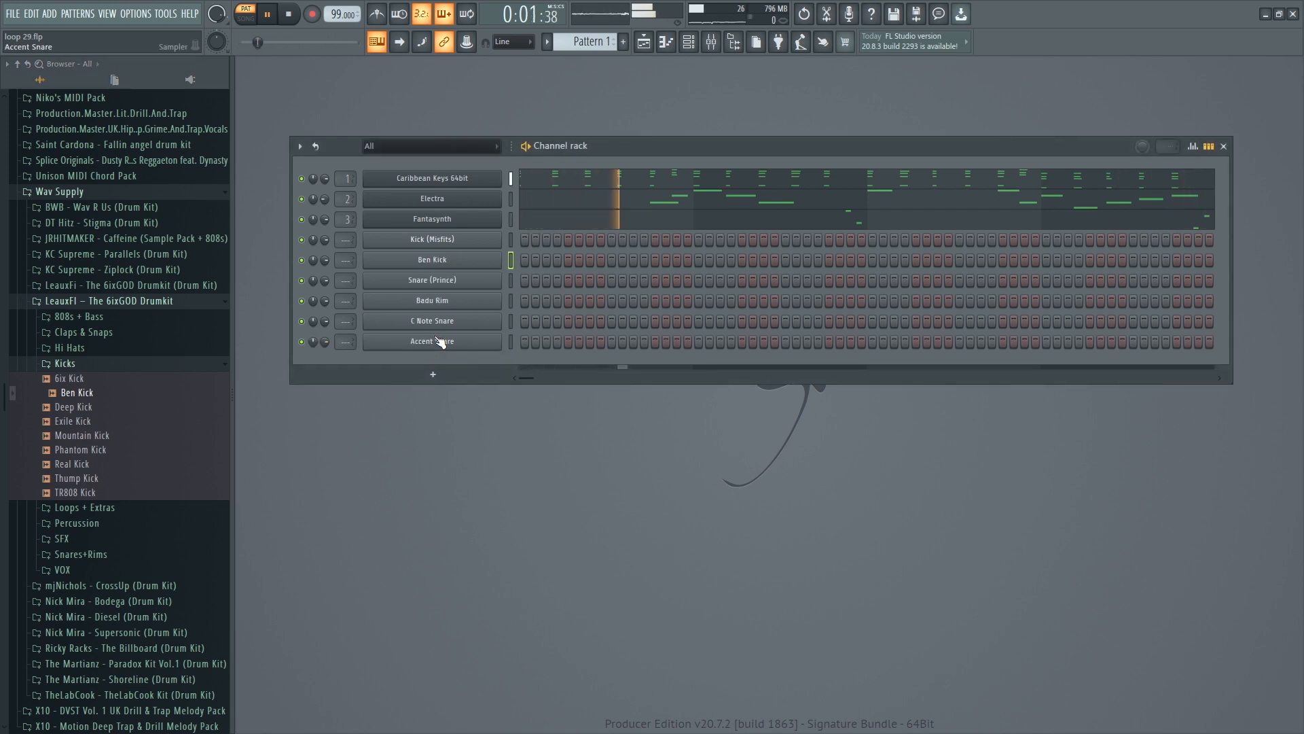
# Audition hats from the 6ixGOD Drumkit's Hi Hats folder and add HH - Fedora Hat below Accent Snare.
pyautogui.click(69, 348)
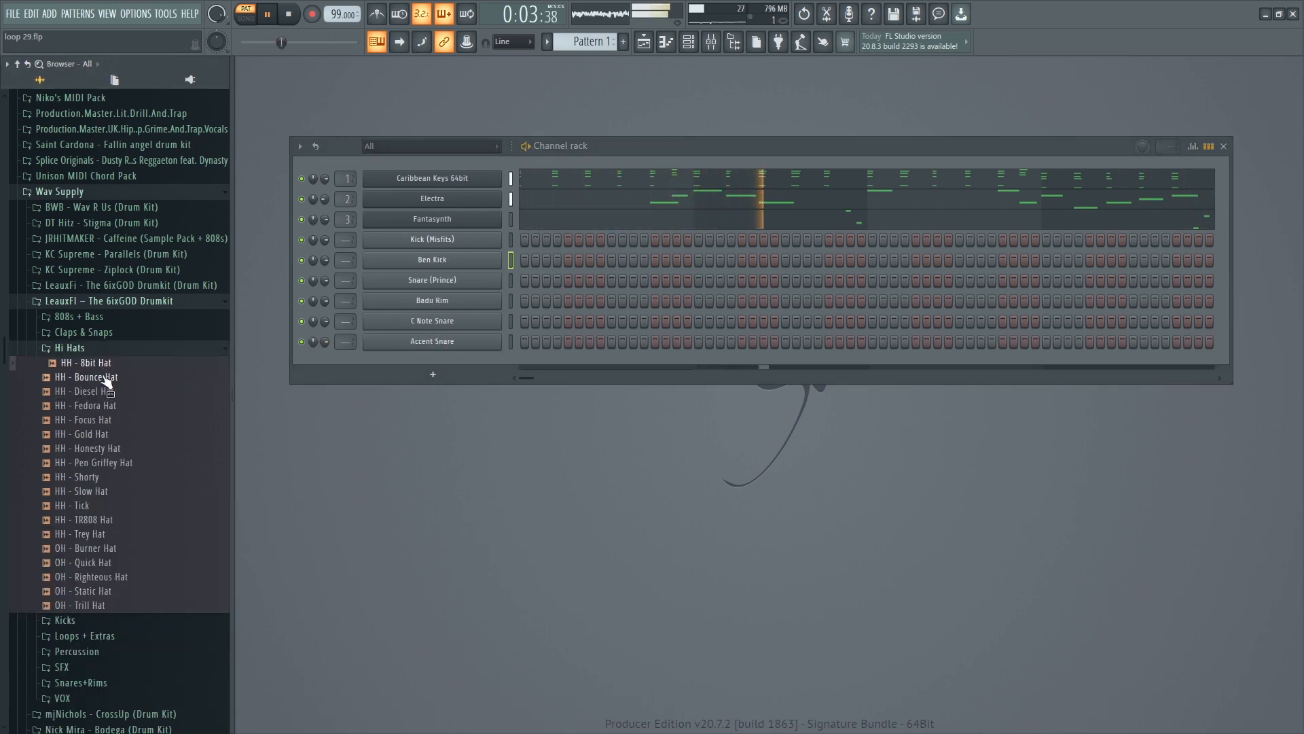
pyautogui.moveTo(95, 392); pyautogui.dragTo(99, 397)
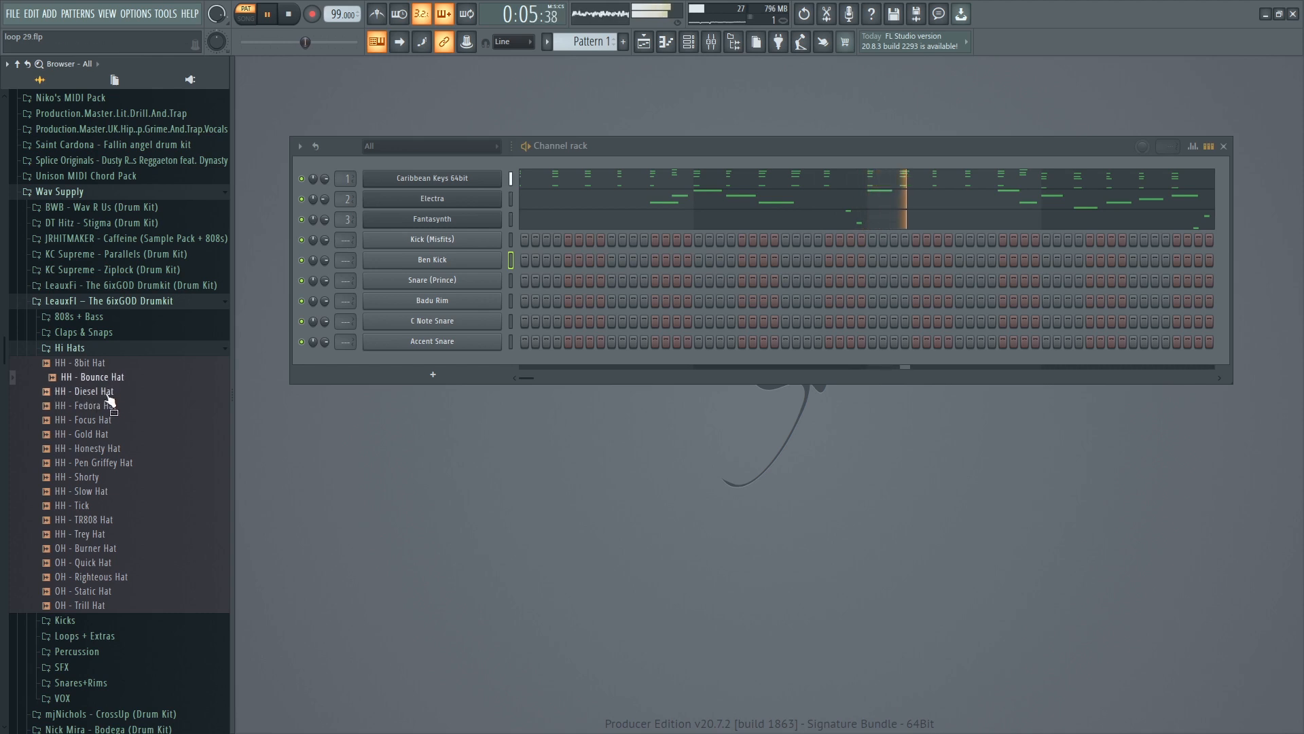
pyautogui.click(103, 407)
pyautogui.click(104, 420)
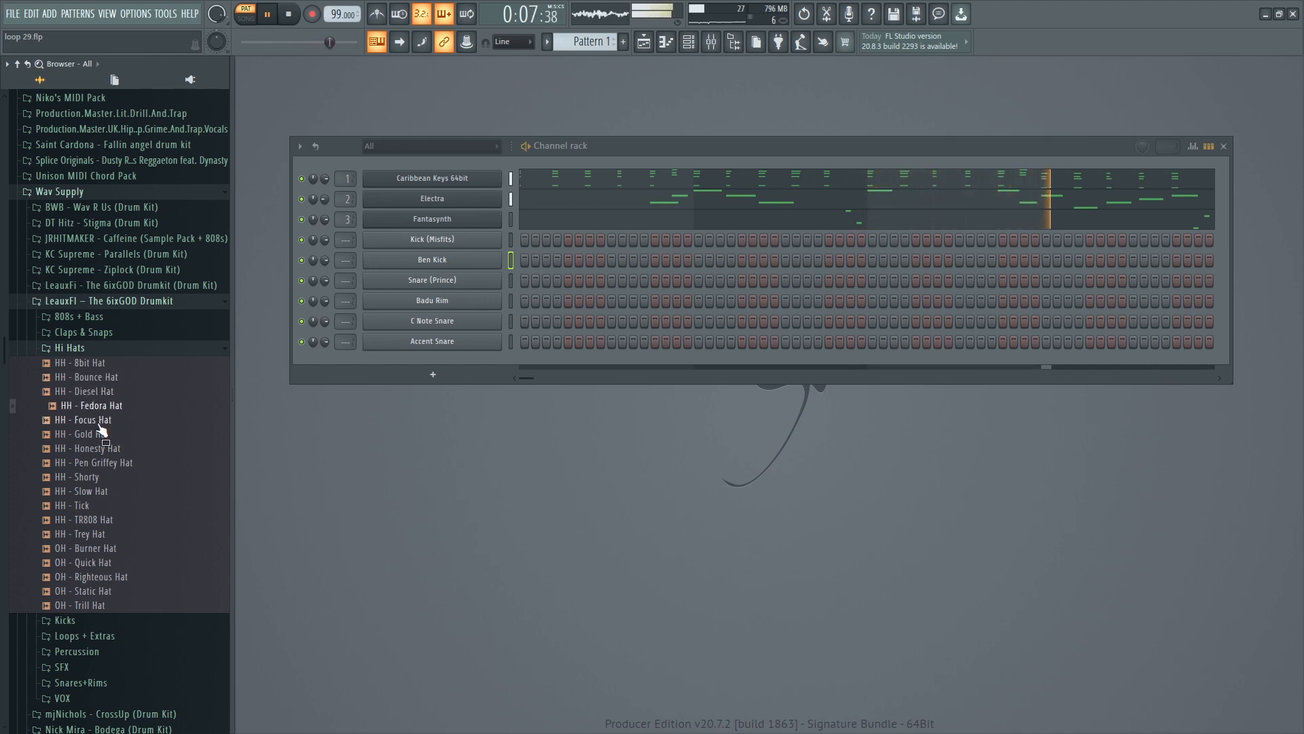
pyautogui.moveTo(95, 405); pyautogui.dragTo(458, 363)
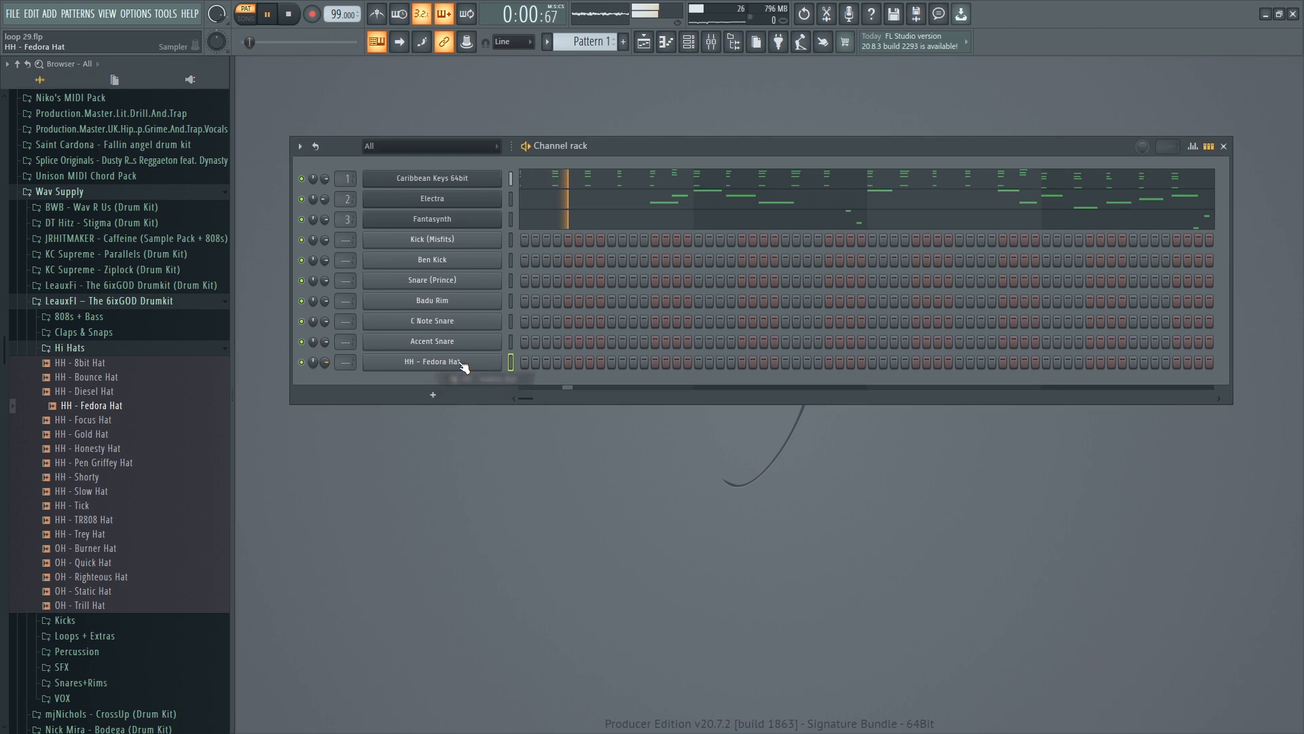
# Place Badu Rim hits on steps 4, 10 and 12, checking their timing against the playing loop.
pyautogui.click(469, 303)
pyautogui.click(617, 127)
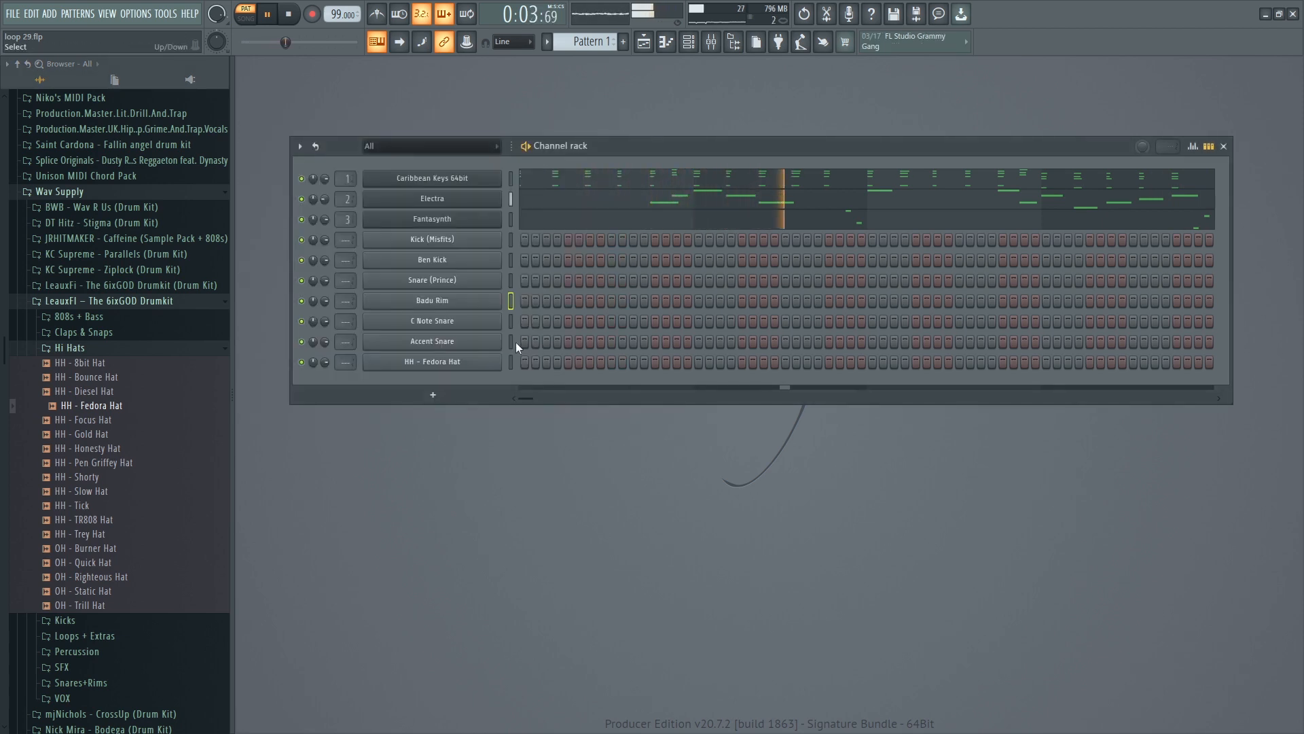
pyautogui.click(557, 302)
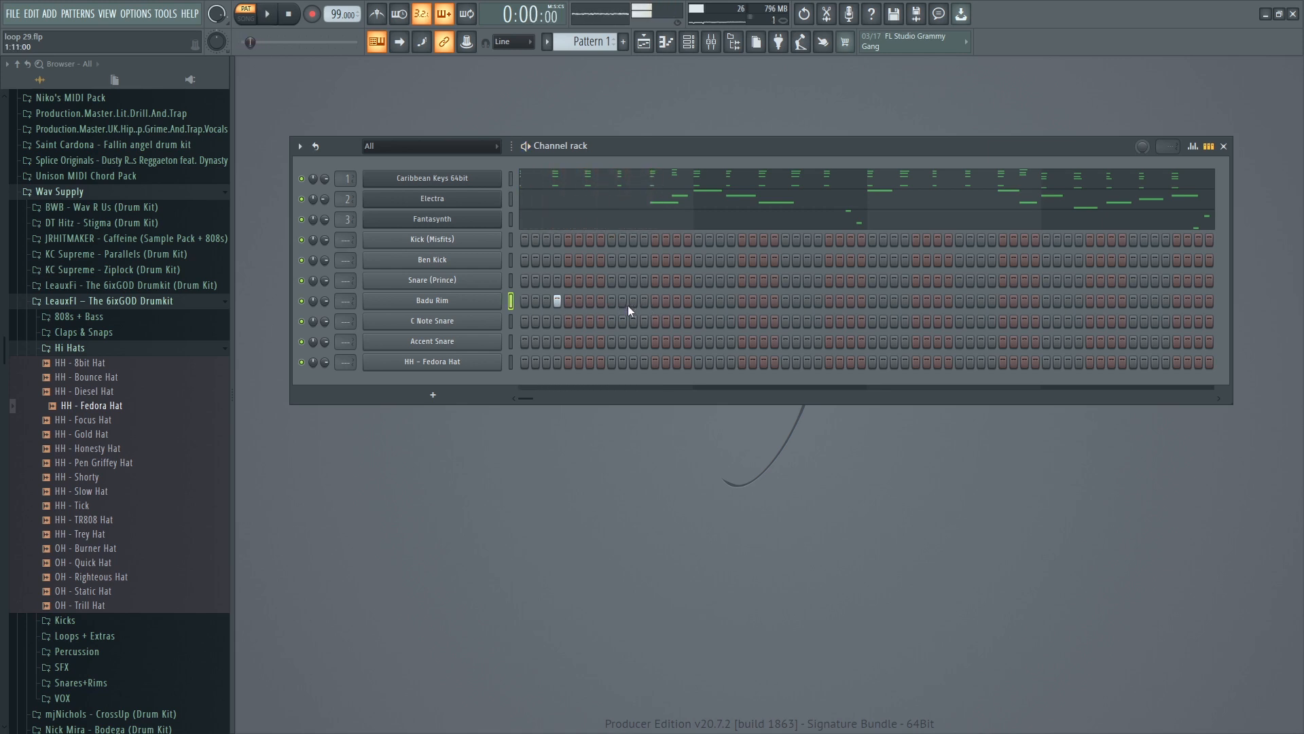
pyautogui.press('space')
pyautogui.rightClick(653, 305)
pyautogui.click(644, 306)
pyautogui.press('space')
pyautogui.rightClick(619, 303)
pyautogui.click(622, 304)
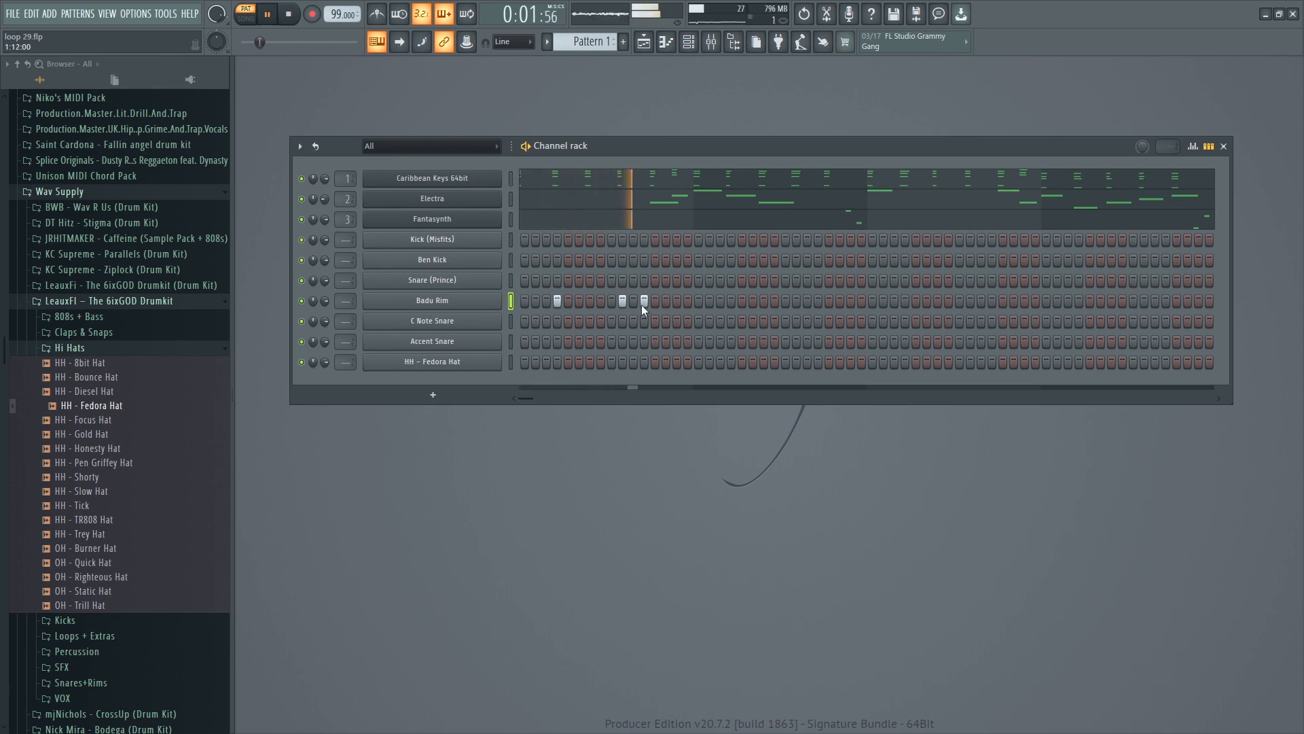
# Move the Badu Rim hit from step 12 to step 13 and add further hits on steps 20, 26 and 29.
pyautogui.press('space')
pyautogui.click(654, 301)
pyautogui.press('space')
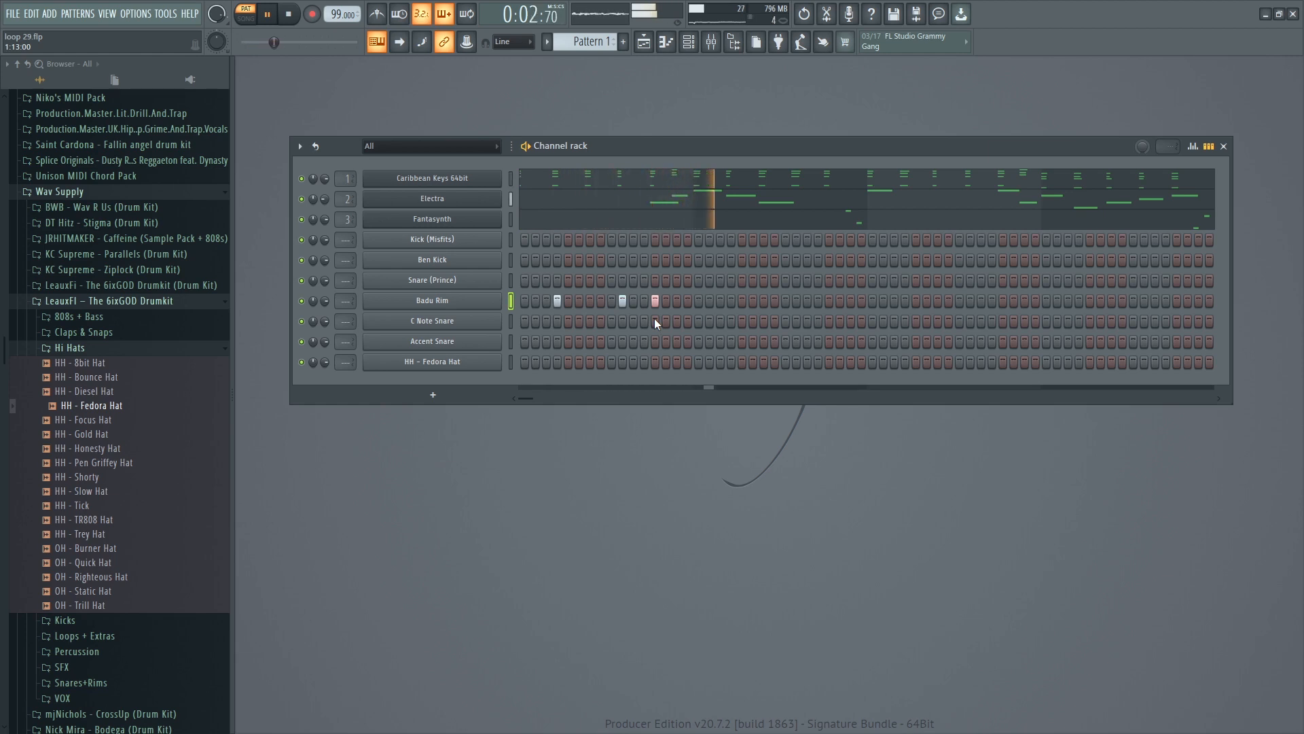
pyautogui.press('space')
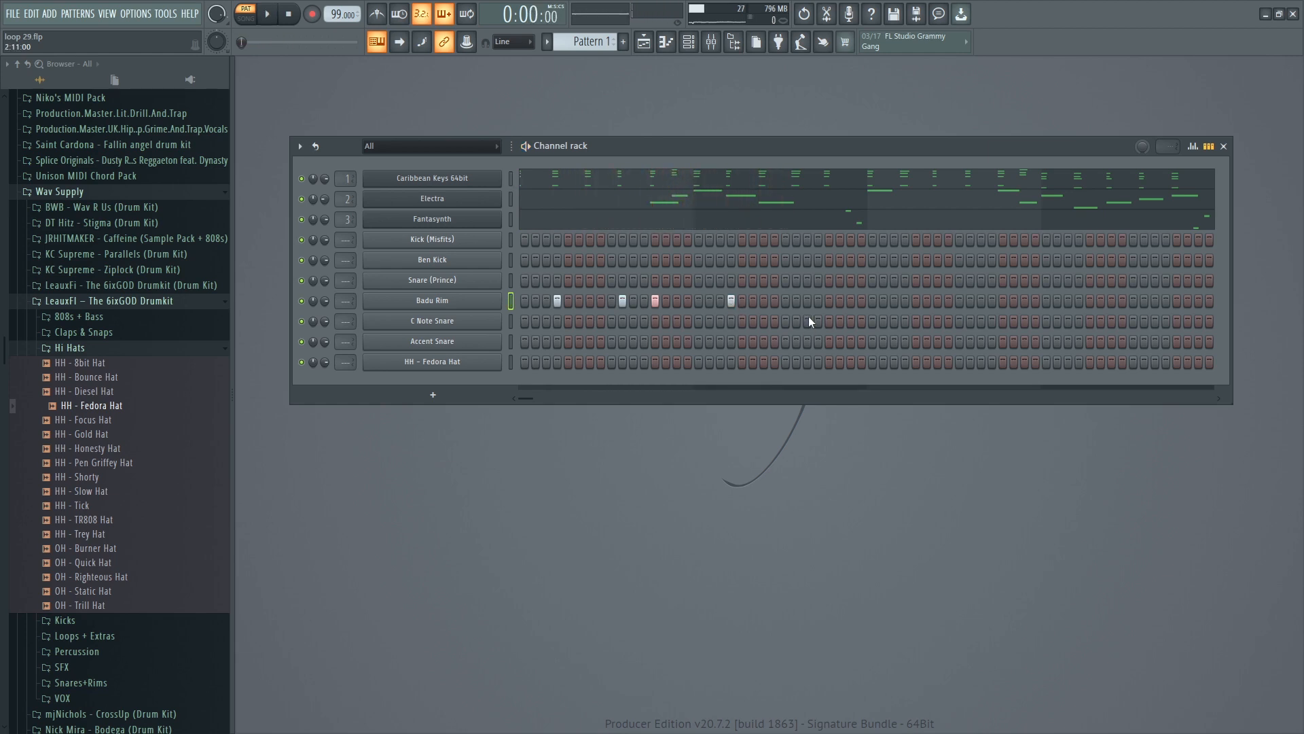
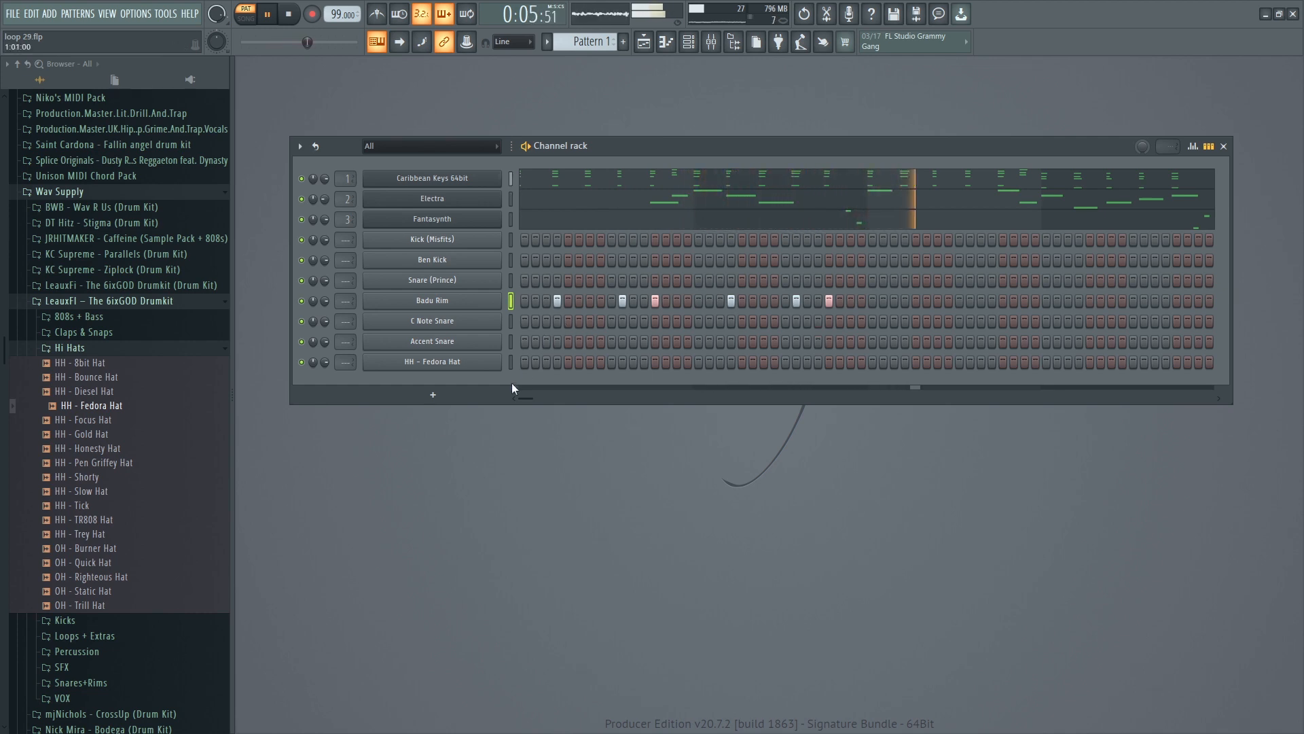
# Add single hits for Ben Kick on step 1, HH - Fedora Hat on step 7 and Accent Snare on step 13.
pyautogui.click(524, 261)
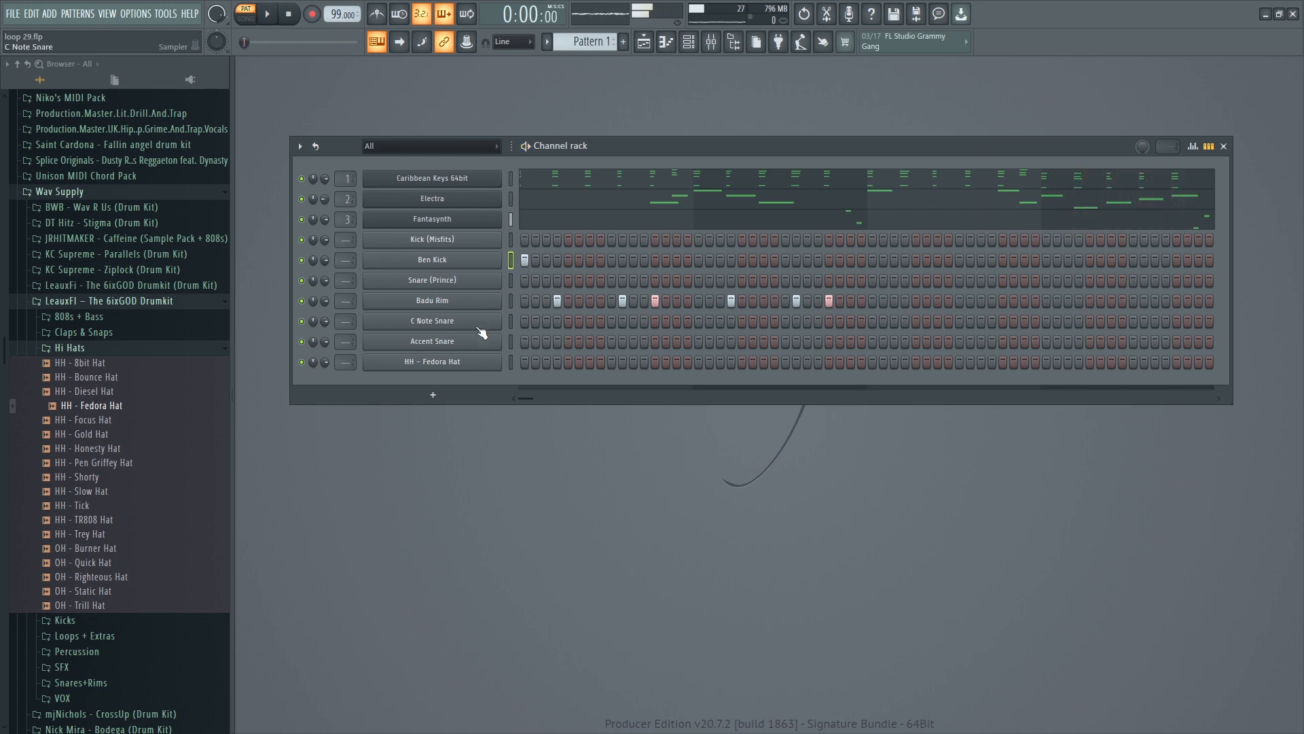
pyautogui.click(589, 361)
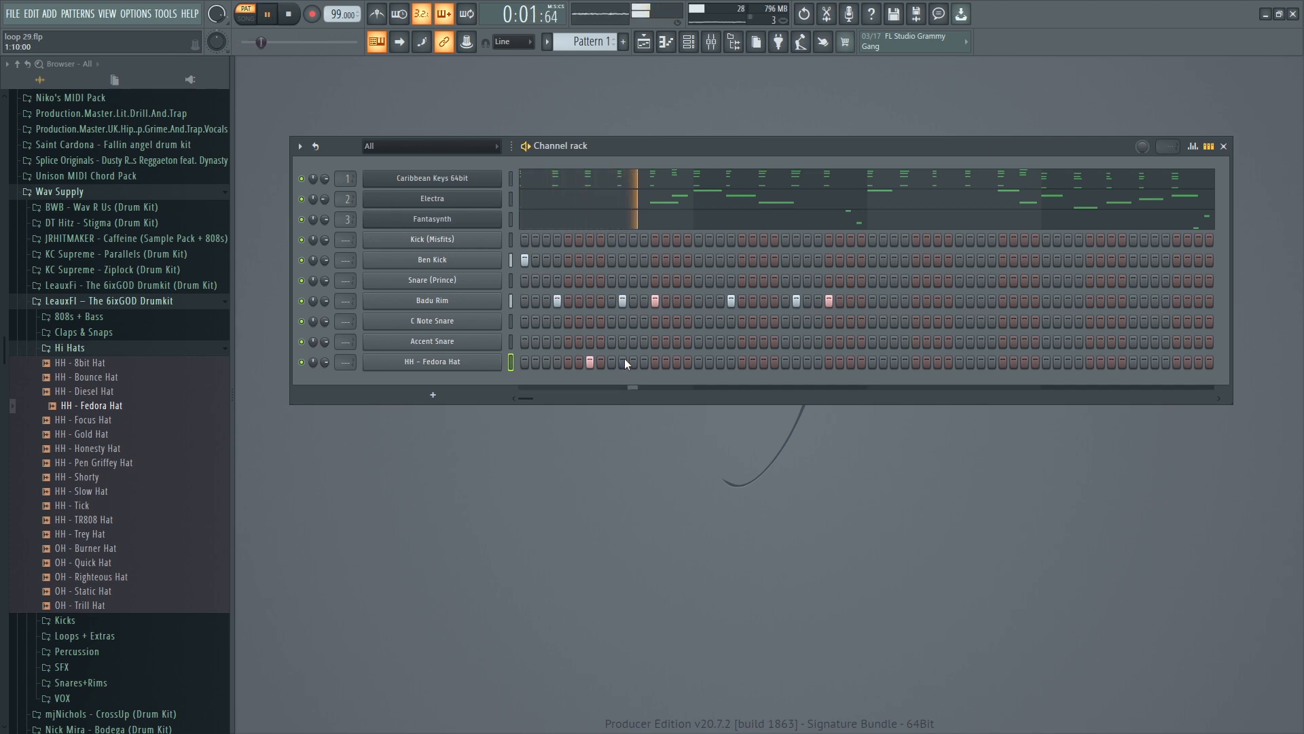
pyautogui.press('space')
pyautogui.click(655, 343)
pyautogui.press('space')
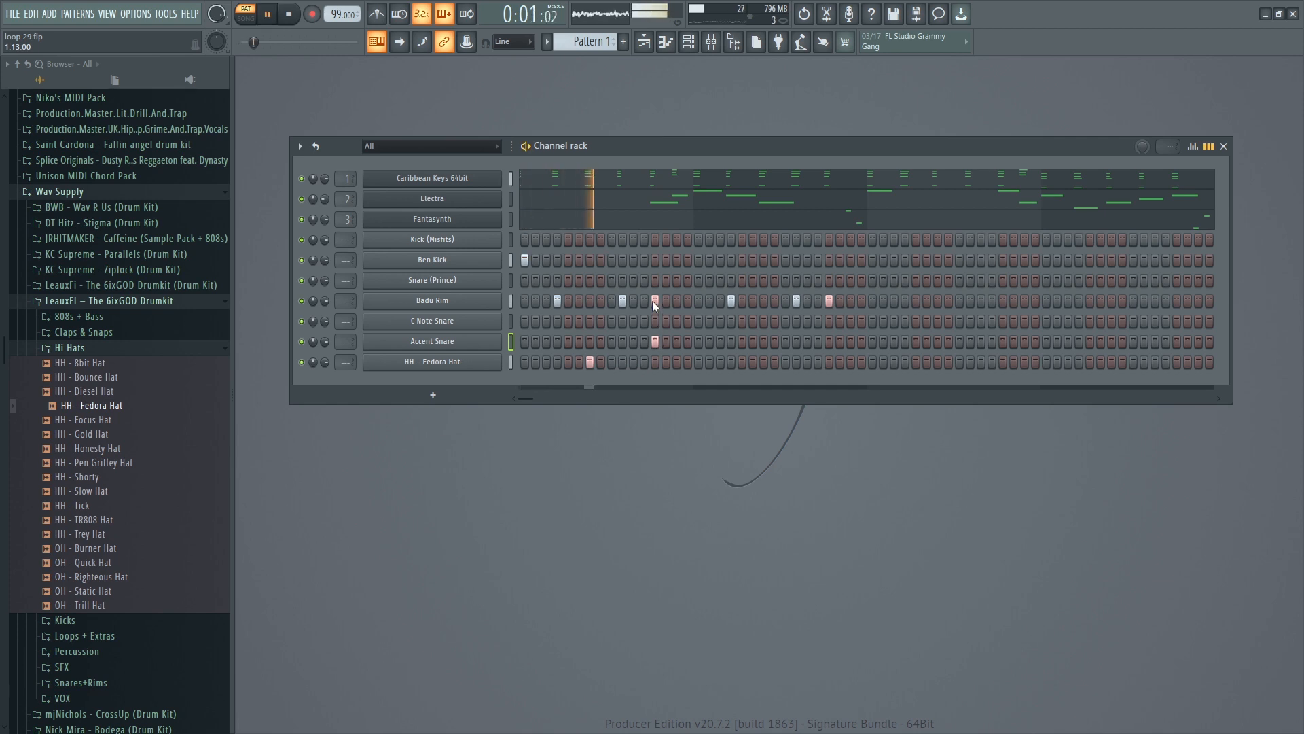
pyautogui.press('space')
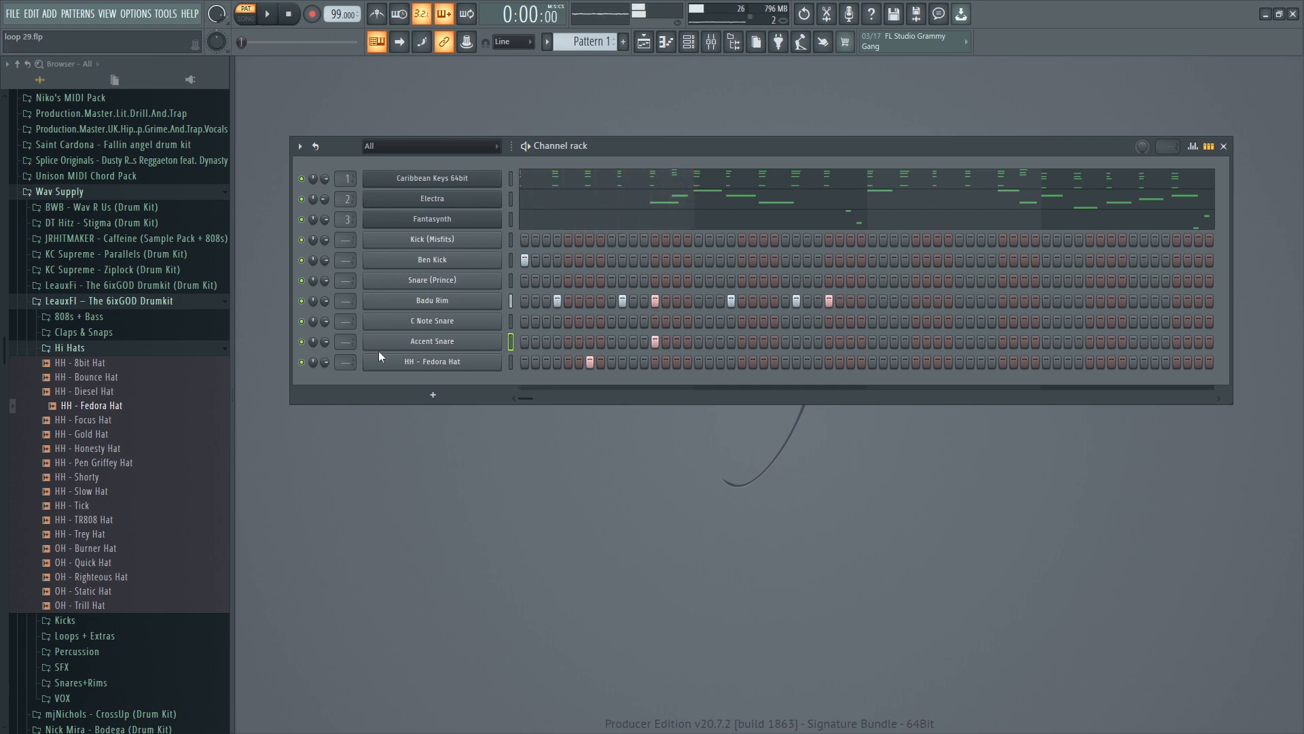
pyautogui.press('space')
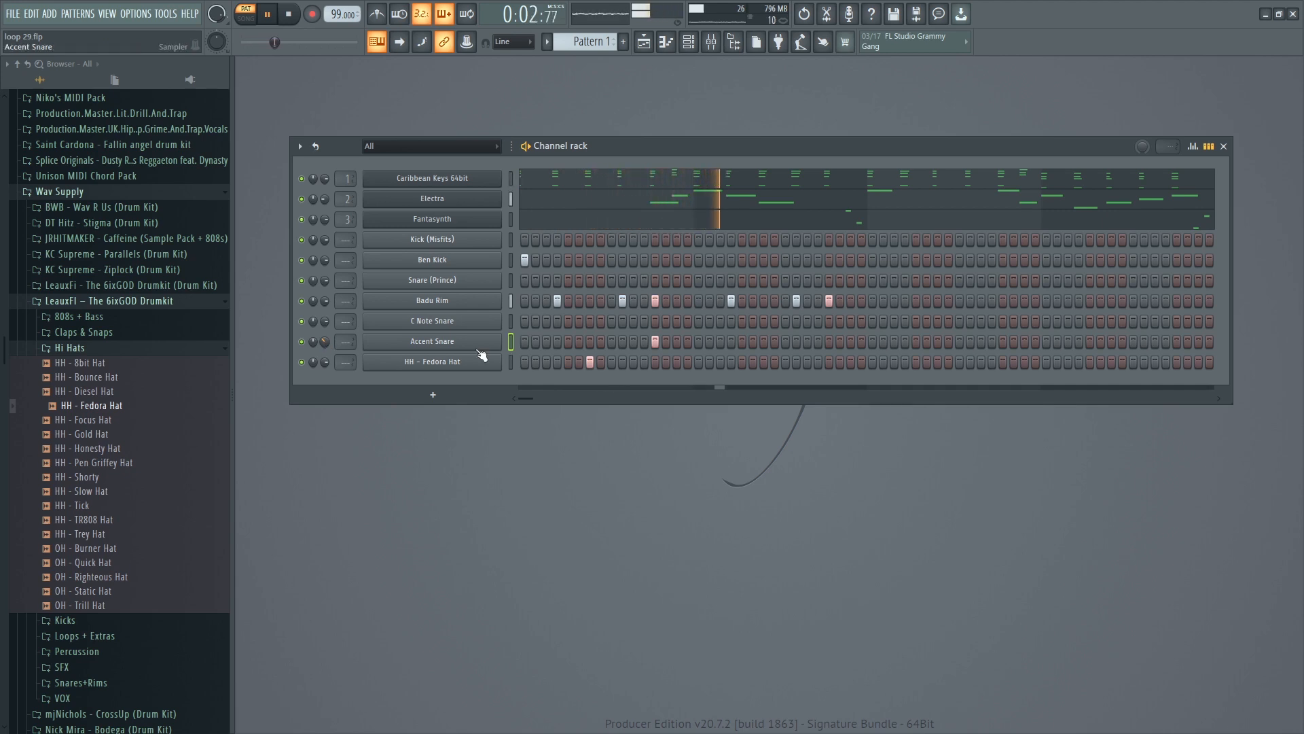
# Fill out the Ben Kick pattern with hits on steps 10, 17, 26, 31 and 33.
pyautogui.click(698, 260)
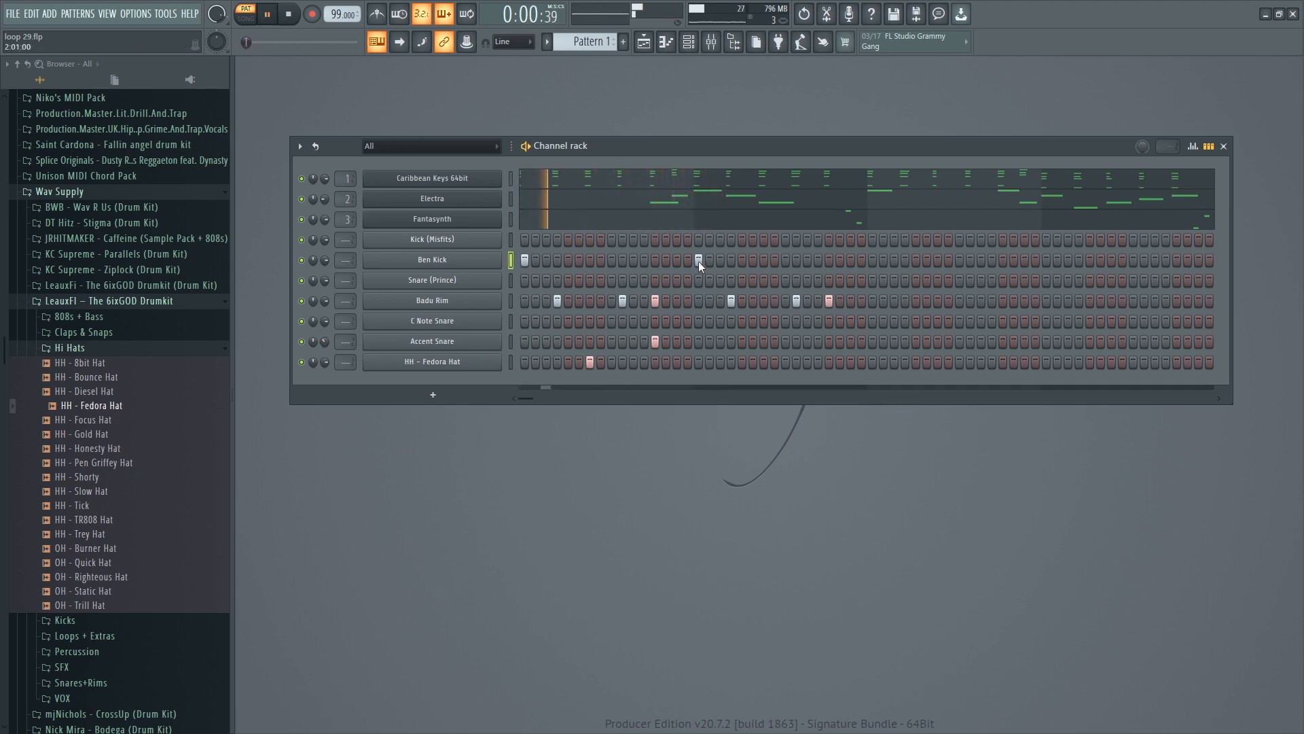
pyautogui.click(622, 260)
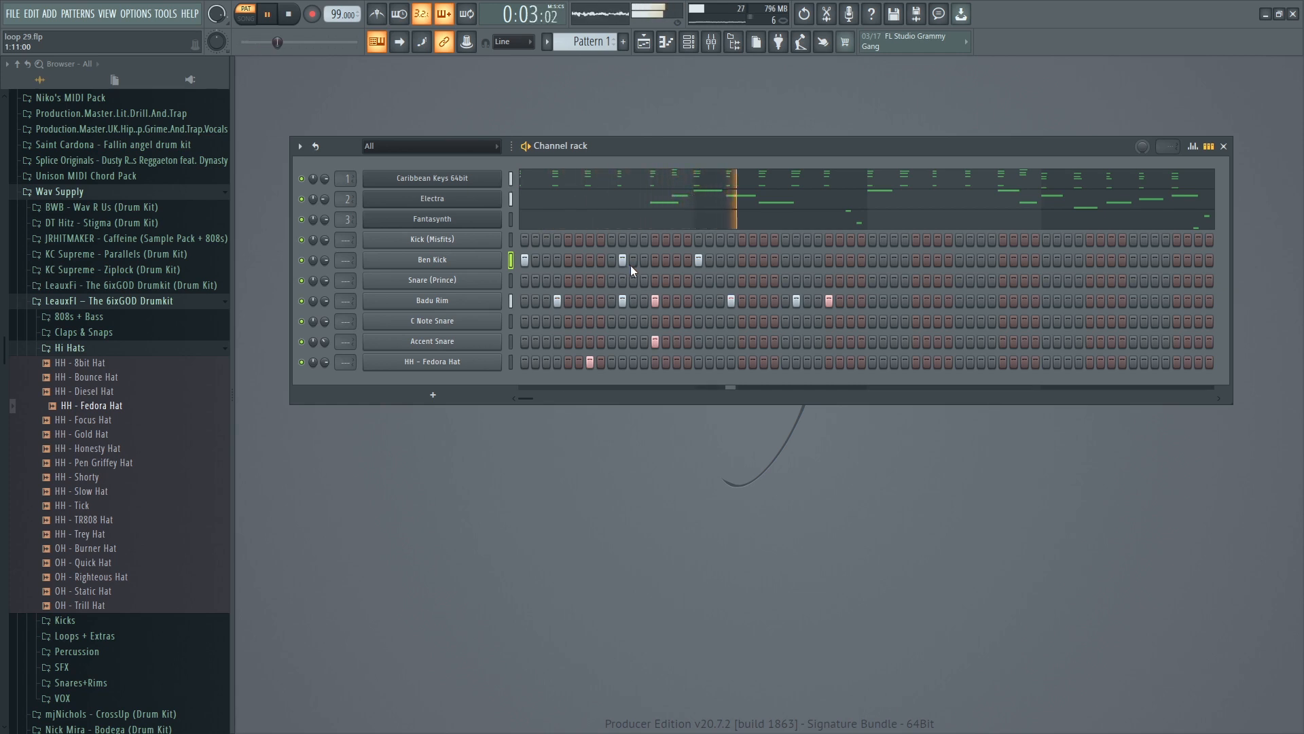
pyautogui.click(797, 261)
pyautogui.click(851, 261)
pyautogui.press('space')
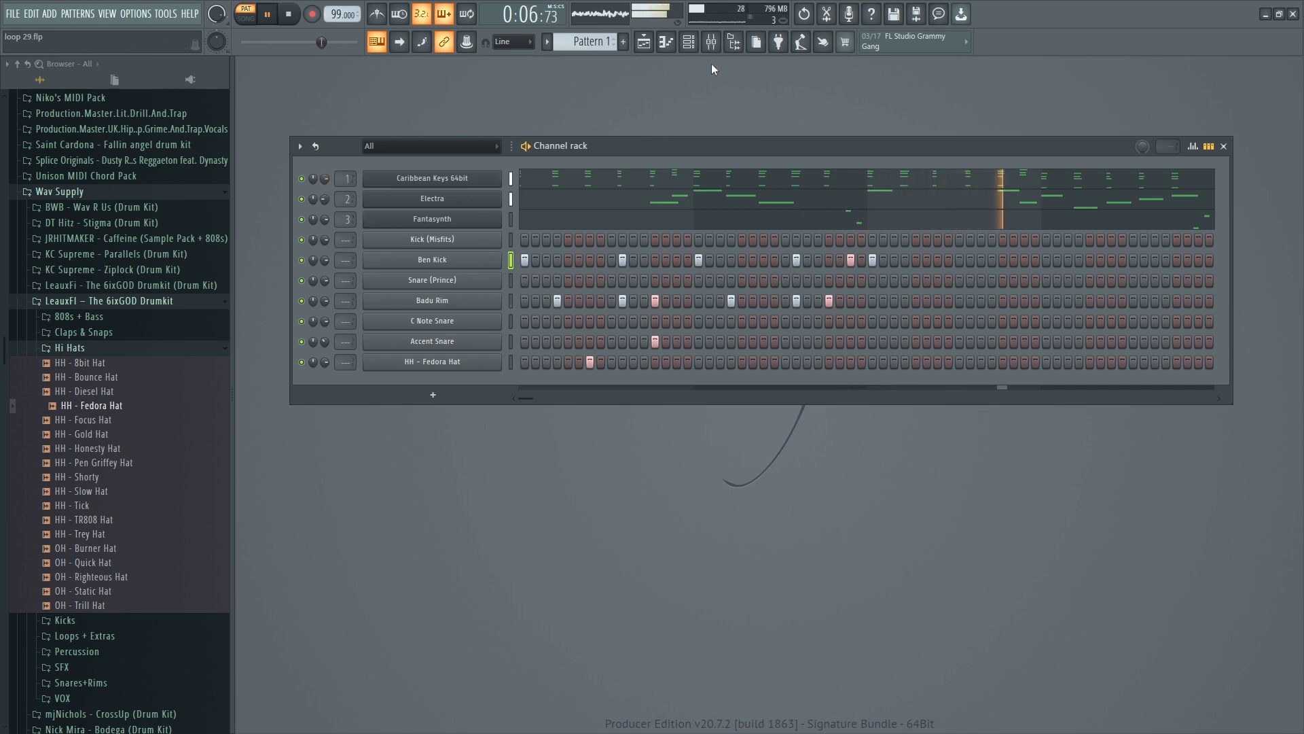
# Lower the mixer volume of Insert 1 to about 87% and reduce Insert 2 slightly.
pyautogui.click(711, 42)
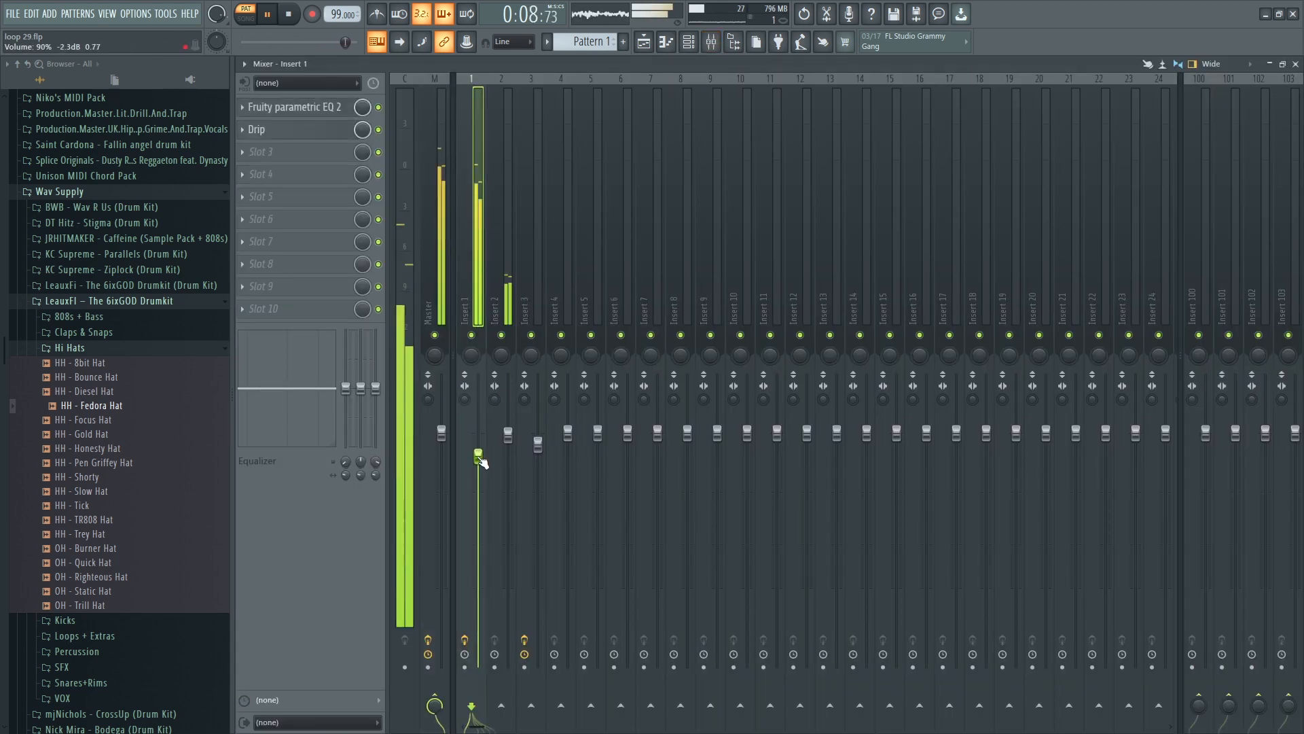
pyautogui.moveTo(479, 452); pyautogui.dragTo(489, 459)
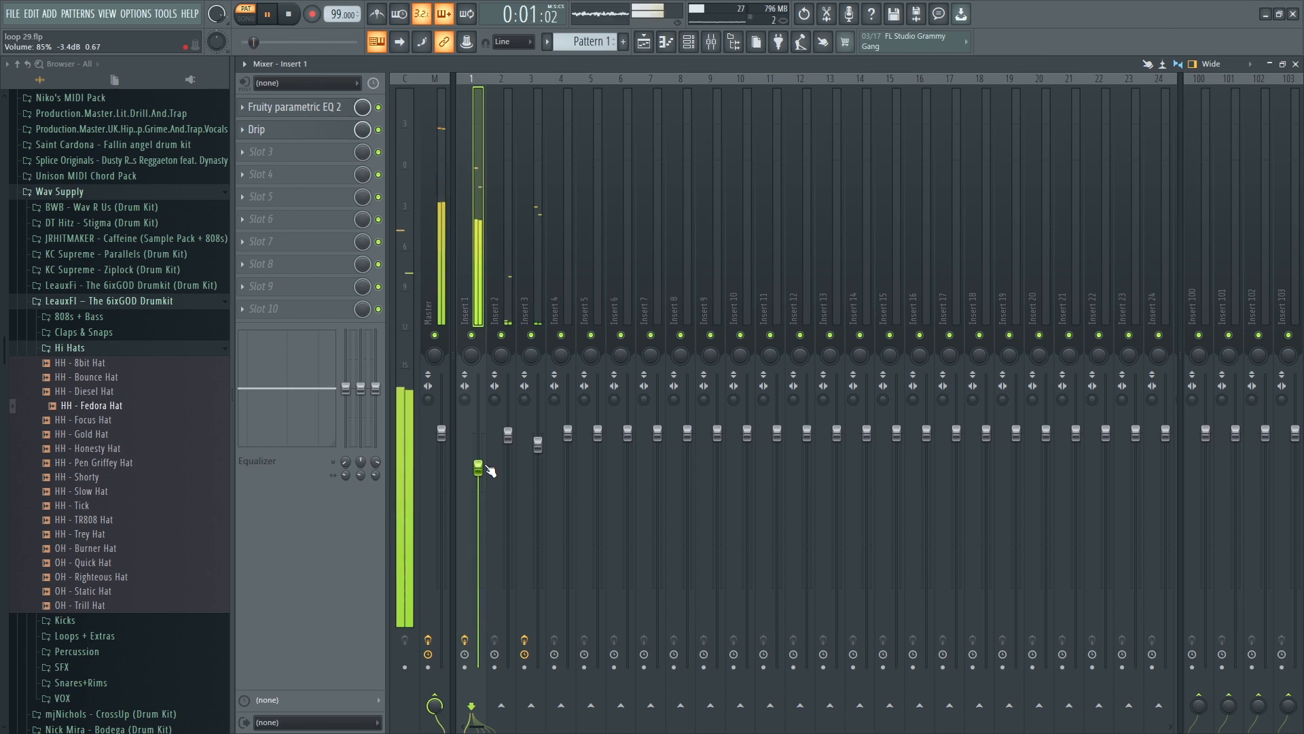
pyautogui.click(511, 445)
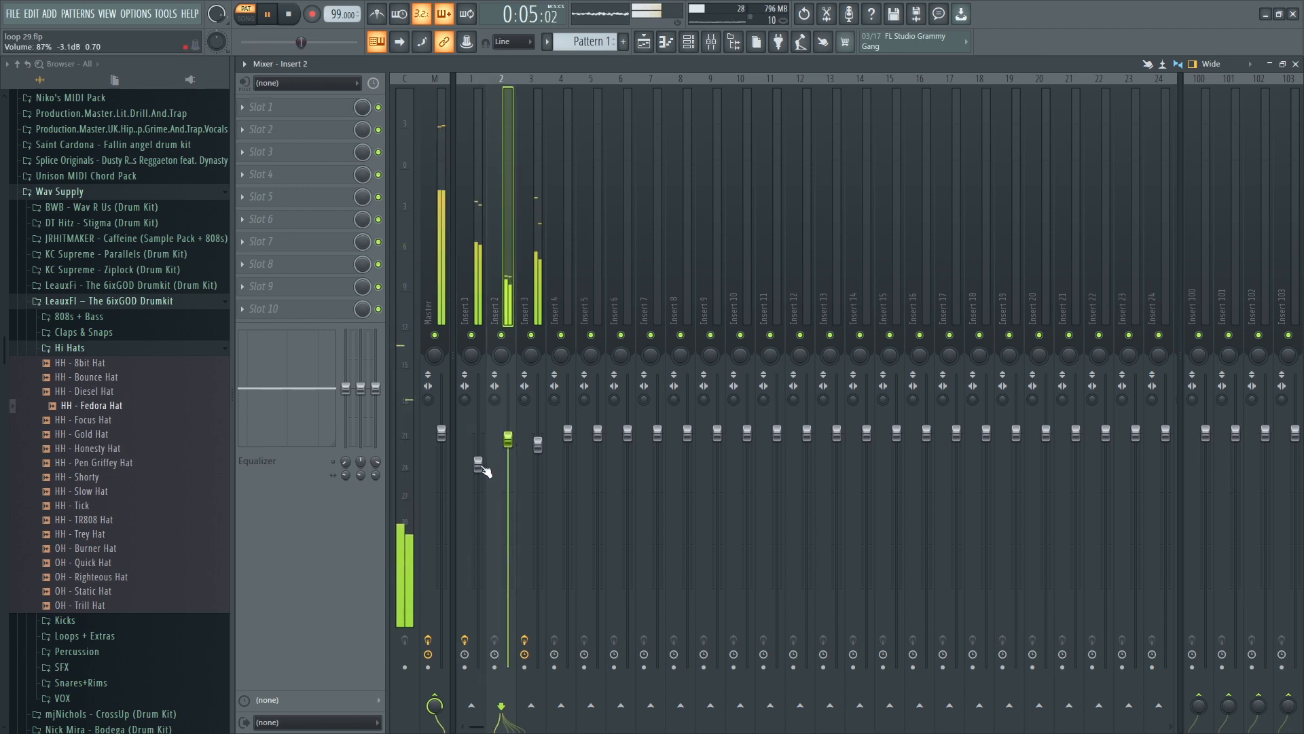
pyautogui.moveTo(480, 464); pyautogui.dragTo(480, 461)
pyautogui.click(1296, 64)
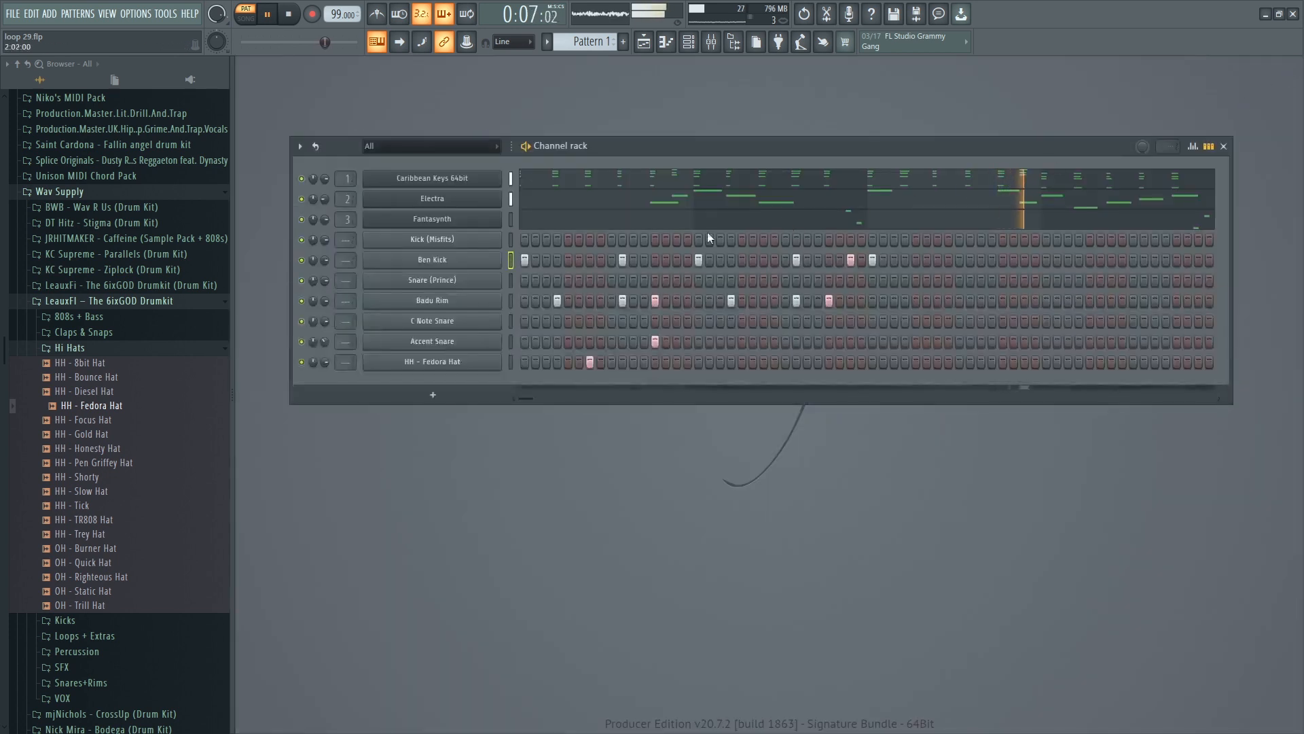
# Open the sampler settings of the C Note Snare channel.
pyautogui.click(492, 326)
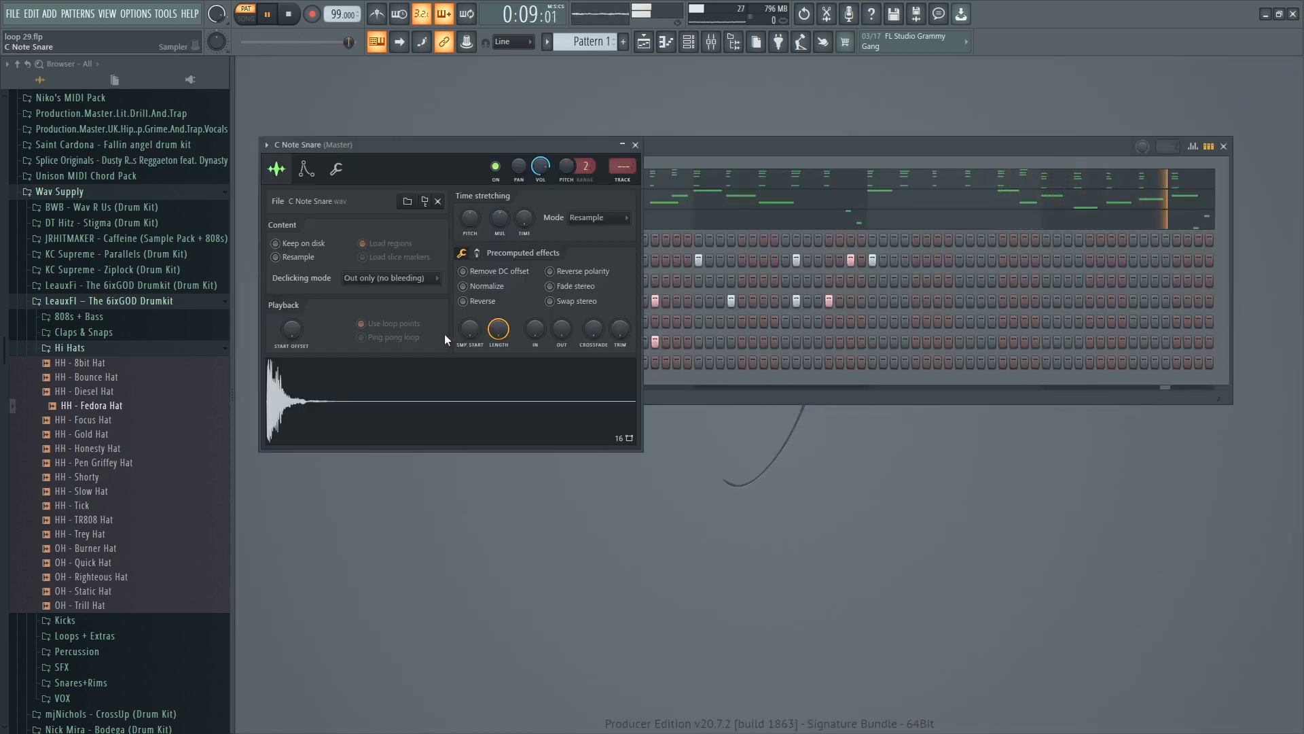
# Place C Note Snare hits on steps 15 and 31 of the pattern.
pyautogui.click(635, 144)
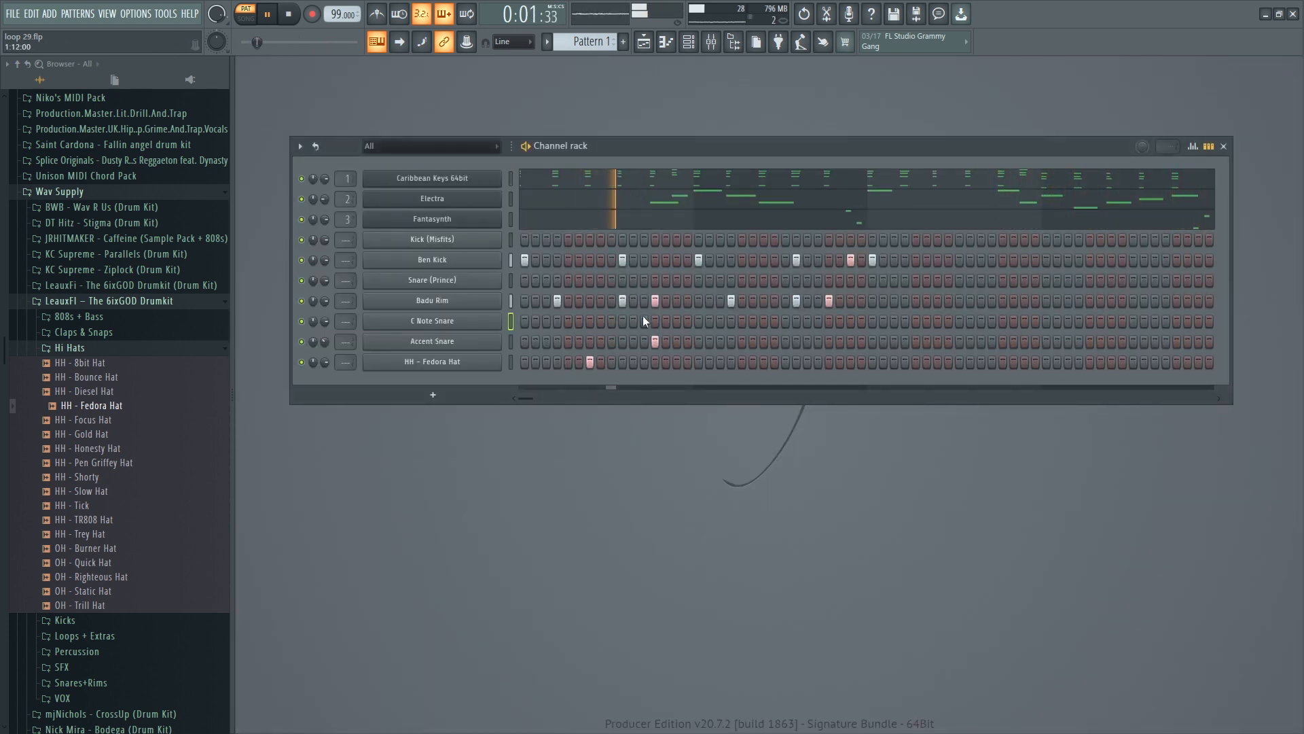
pyautogui.rightClick(687, 325)
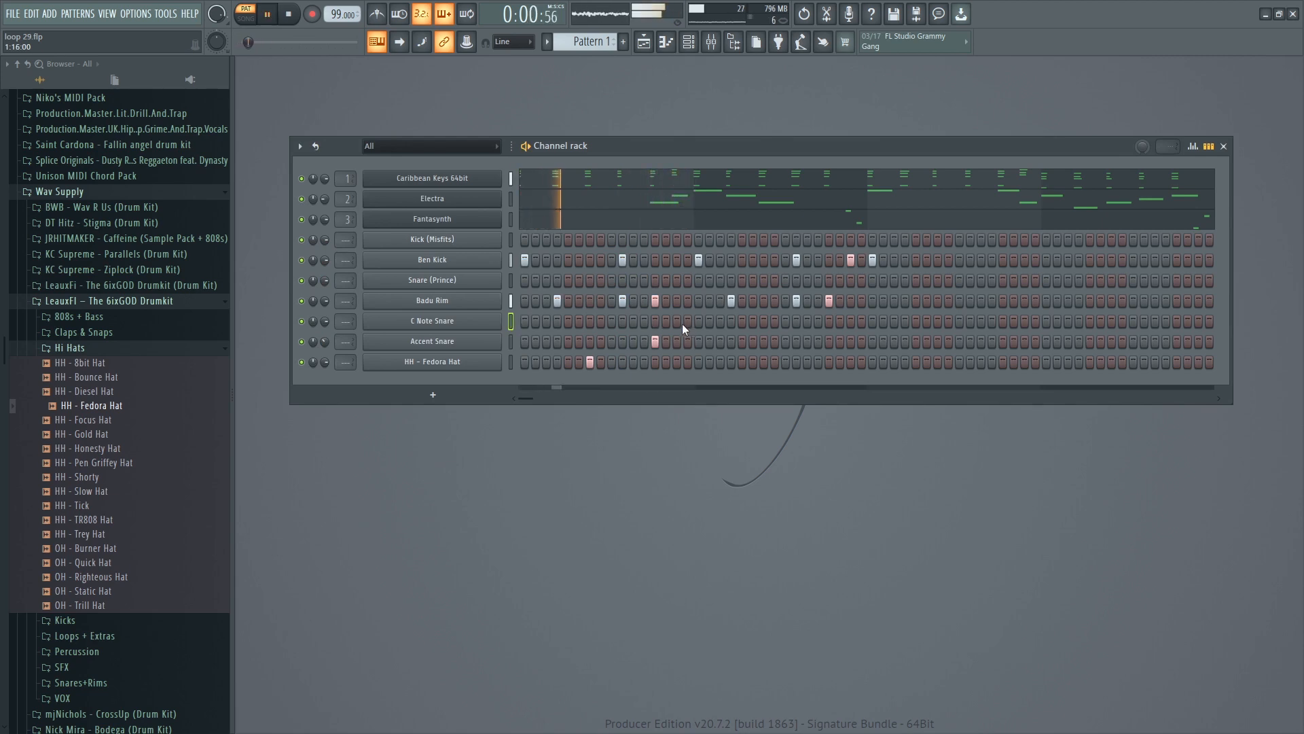
pyautogui.click(677, 324)
pyautogui.scroll(-9, 324, 320)
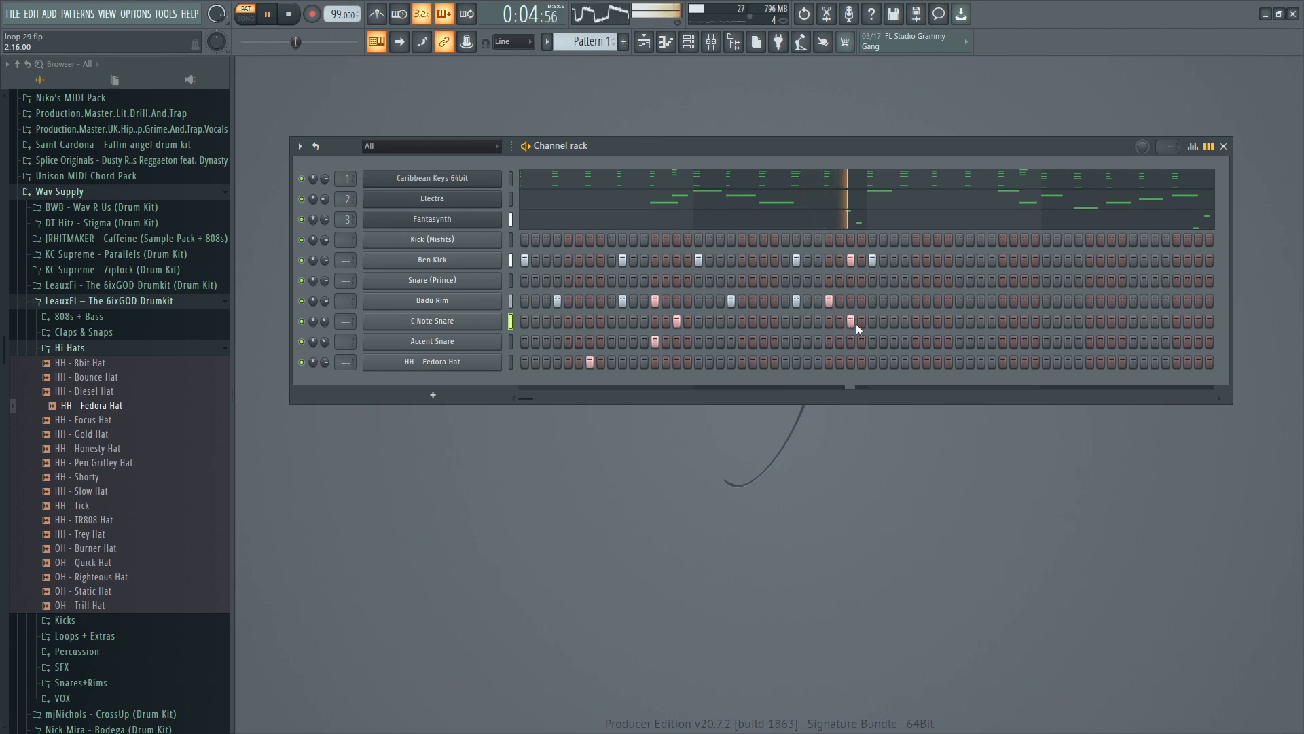
pyautogui.press('space')
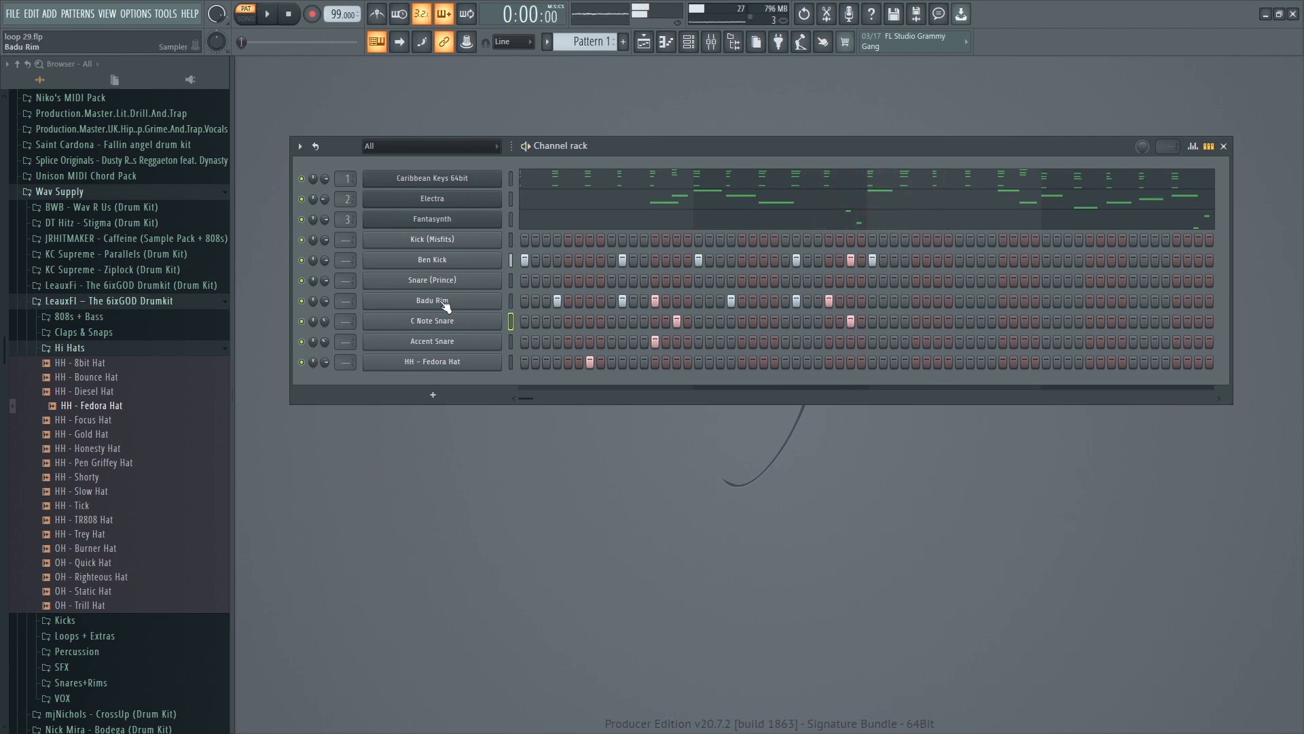
# Place Snare (Prince) hits on steps 31 and 32 and slightly lower that channel's volume.
pyautogui.press('space')
pyautogui.click(434, 280)
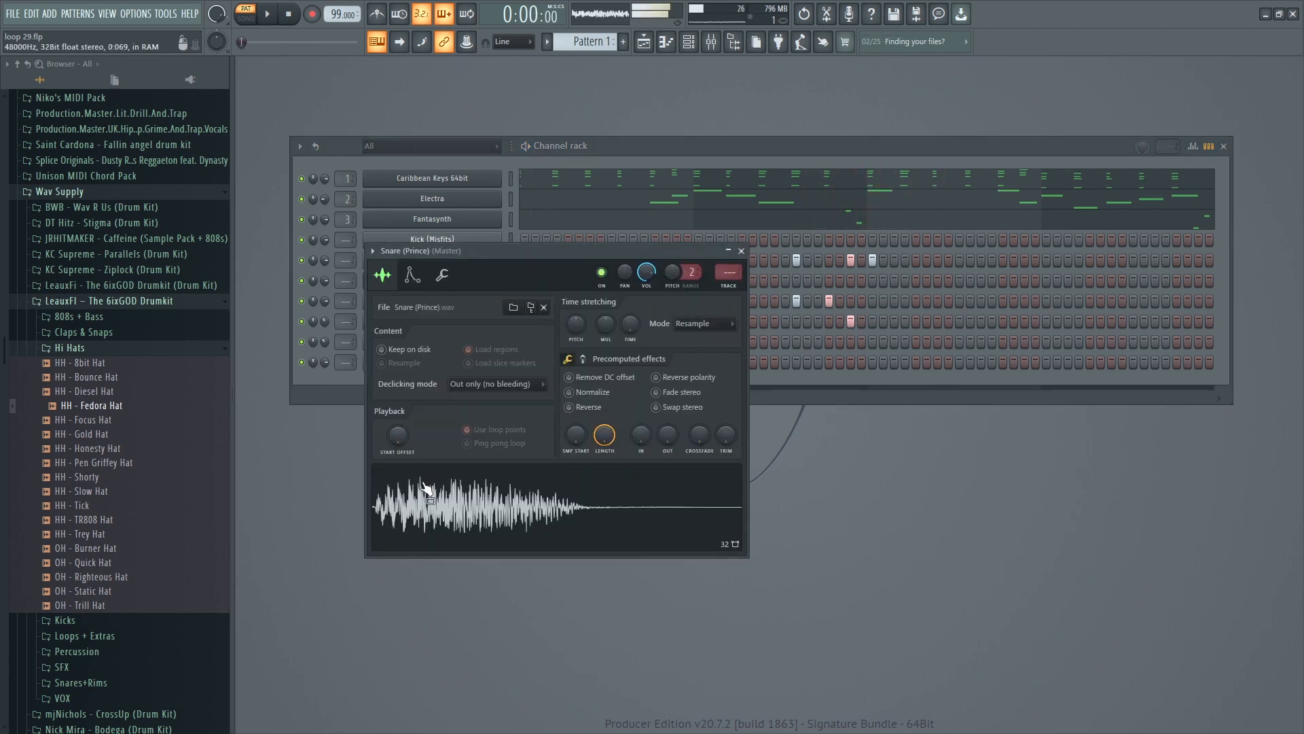
pyautogui.click(741, 251)
pyautogui.press('space')
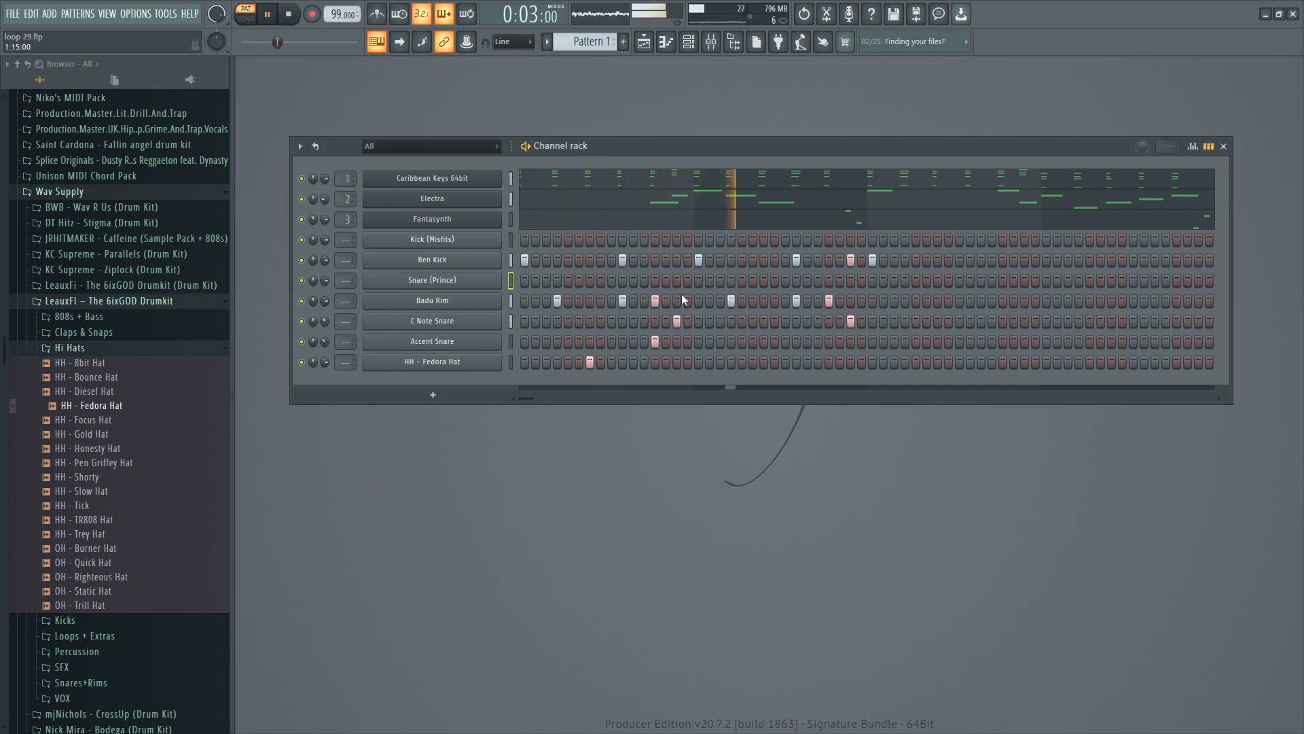
pyautogui.click(850, 281)
pyautogui.click(860, 282)
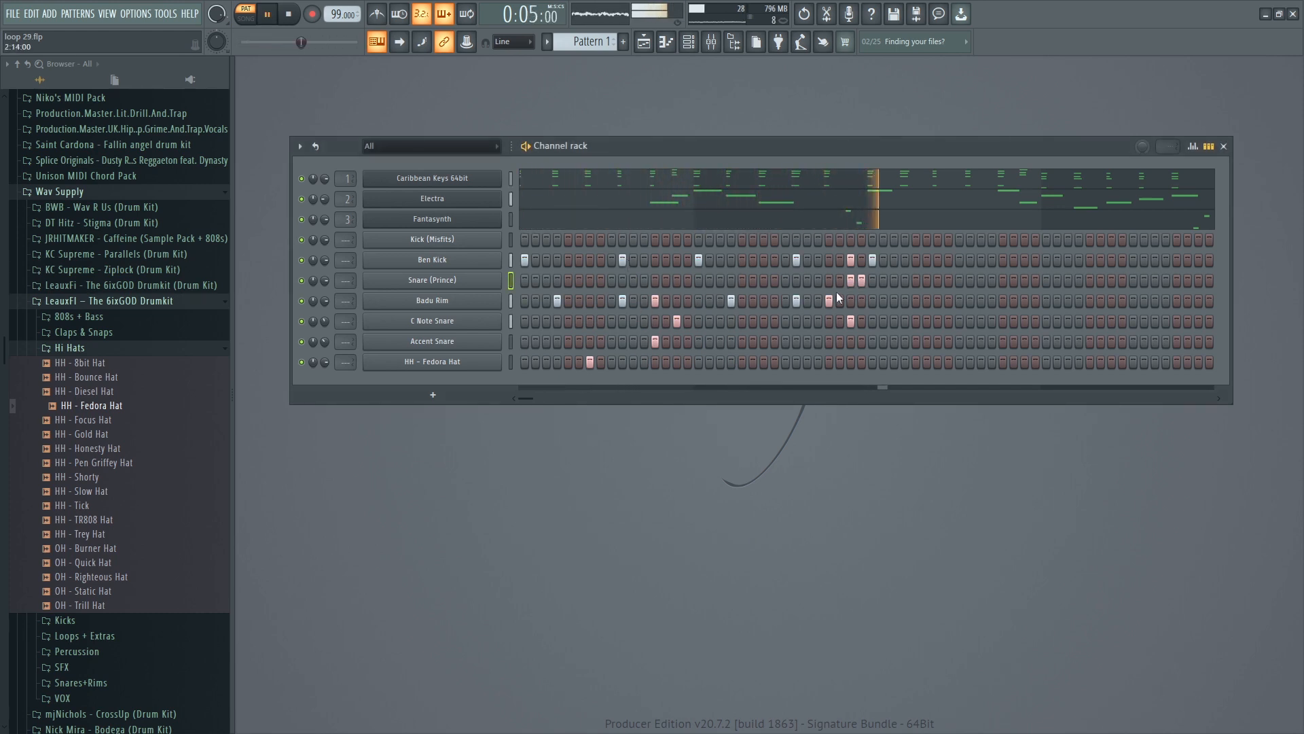
pyautogui.moveTo(324, 280)
pyautogui.mouseDown()
pyautogui.moveTo(324, 299)
pyautogui.moveTo(324, 286)
pyautogui.mouseUp()
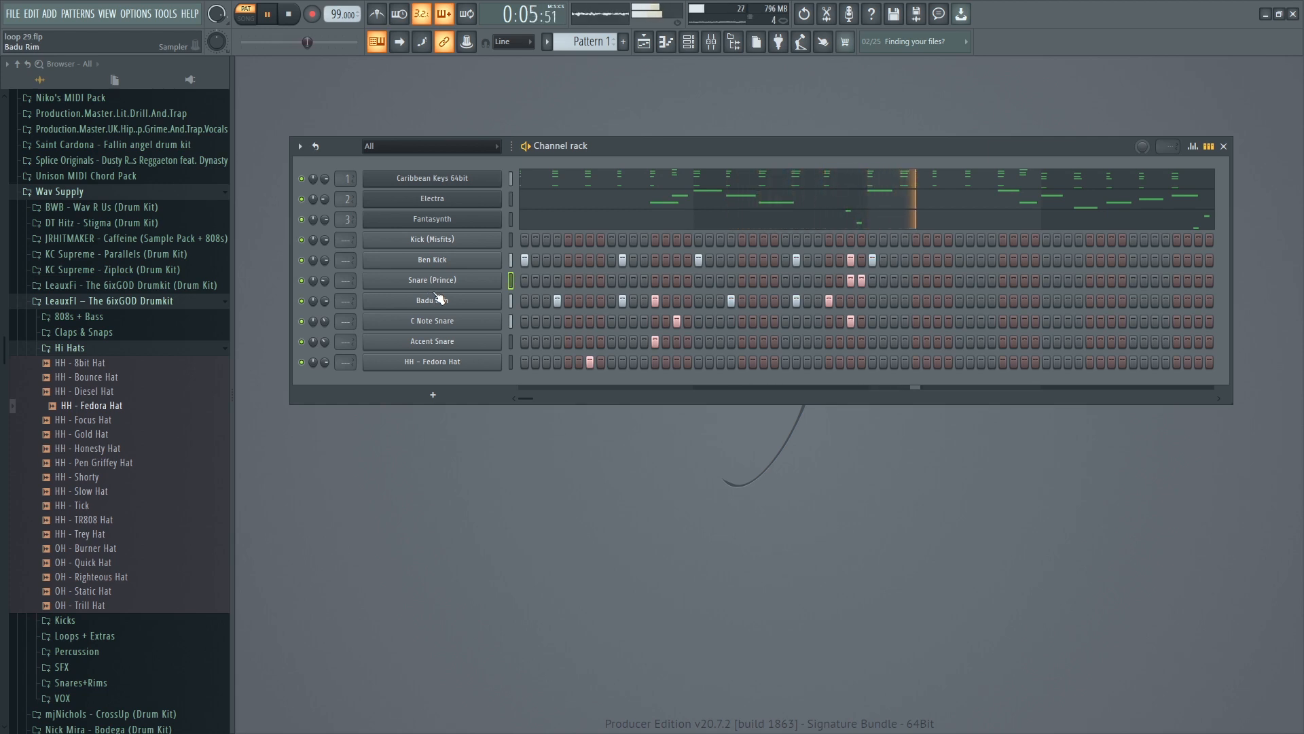
# Remove the C Note Snare hit on step 31 and replay the pattern.
pyautogui.press('space')
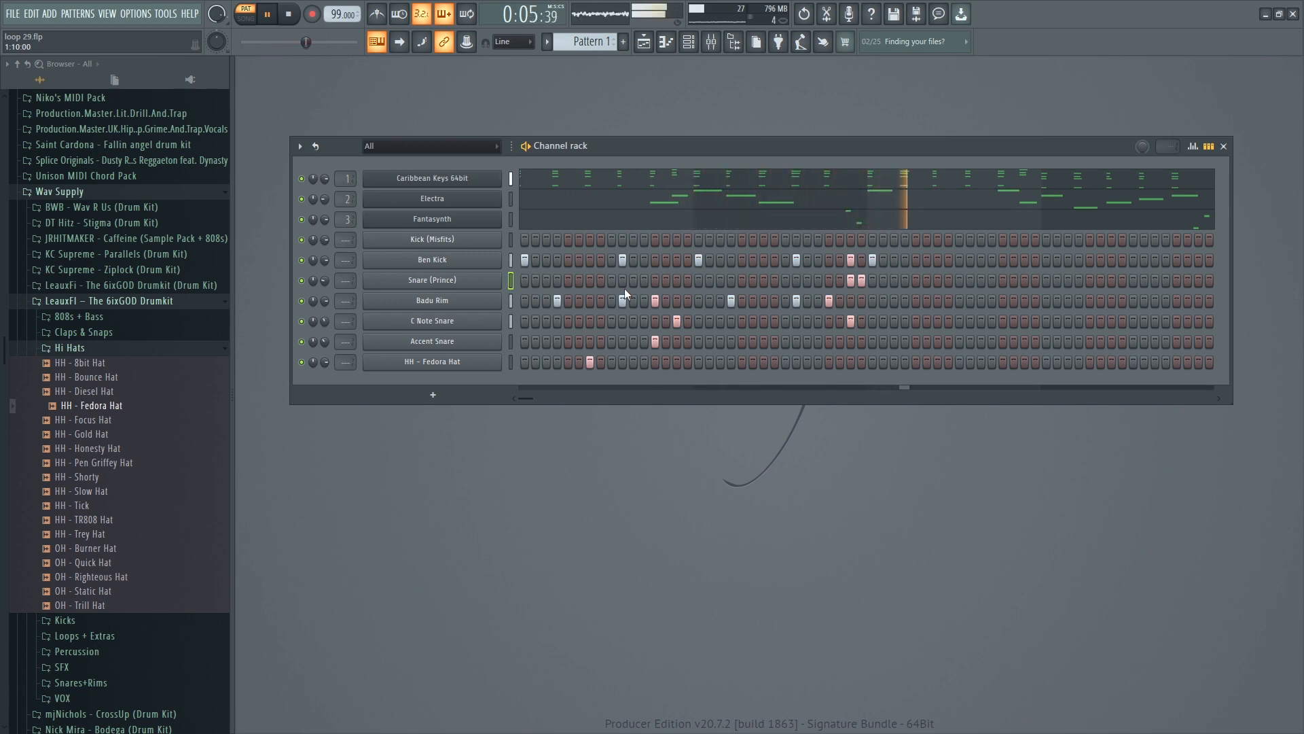
pyautogui.press('space')
pyautogui.press('space')
pyautogui.rightClick(849, 321)
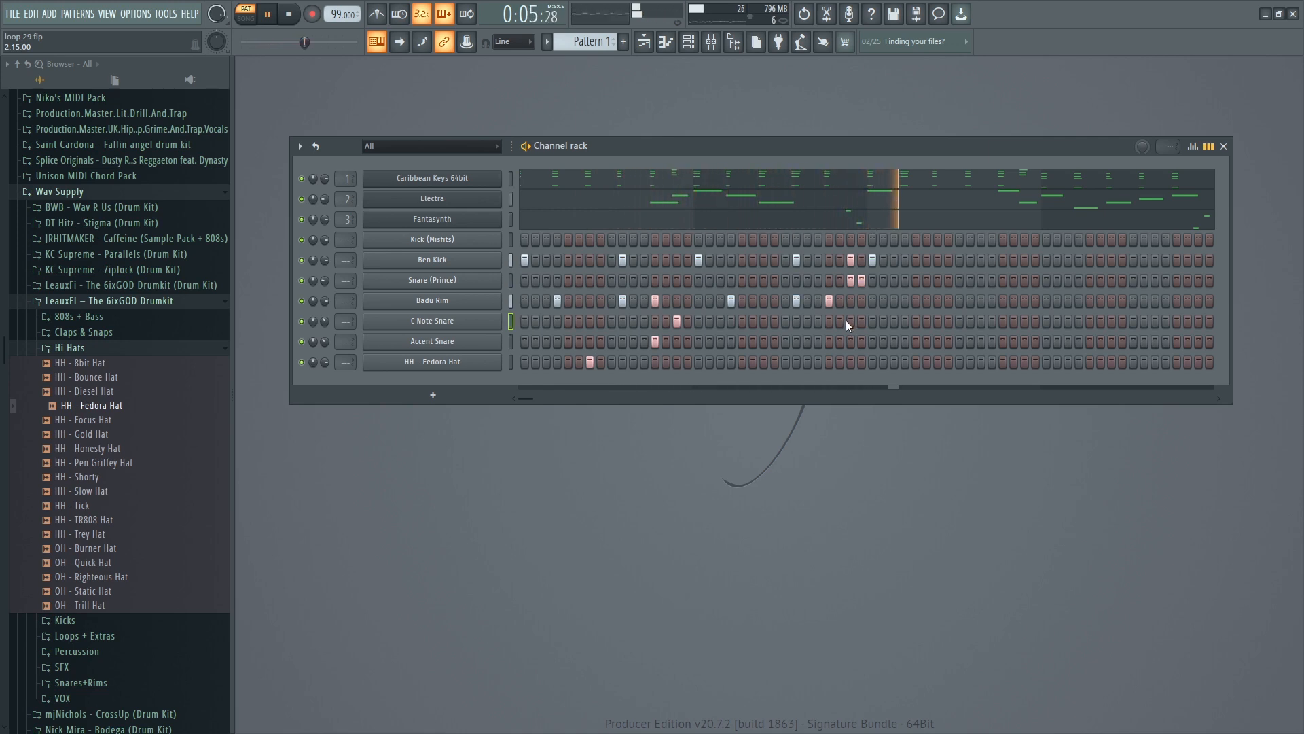
pyautogui.press('space')
pyautogui.press('space')
# Delete the unused Kick (Misfits) channel from the channel rack and replay the pattern.
pyautogui.click(500, 246)
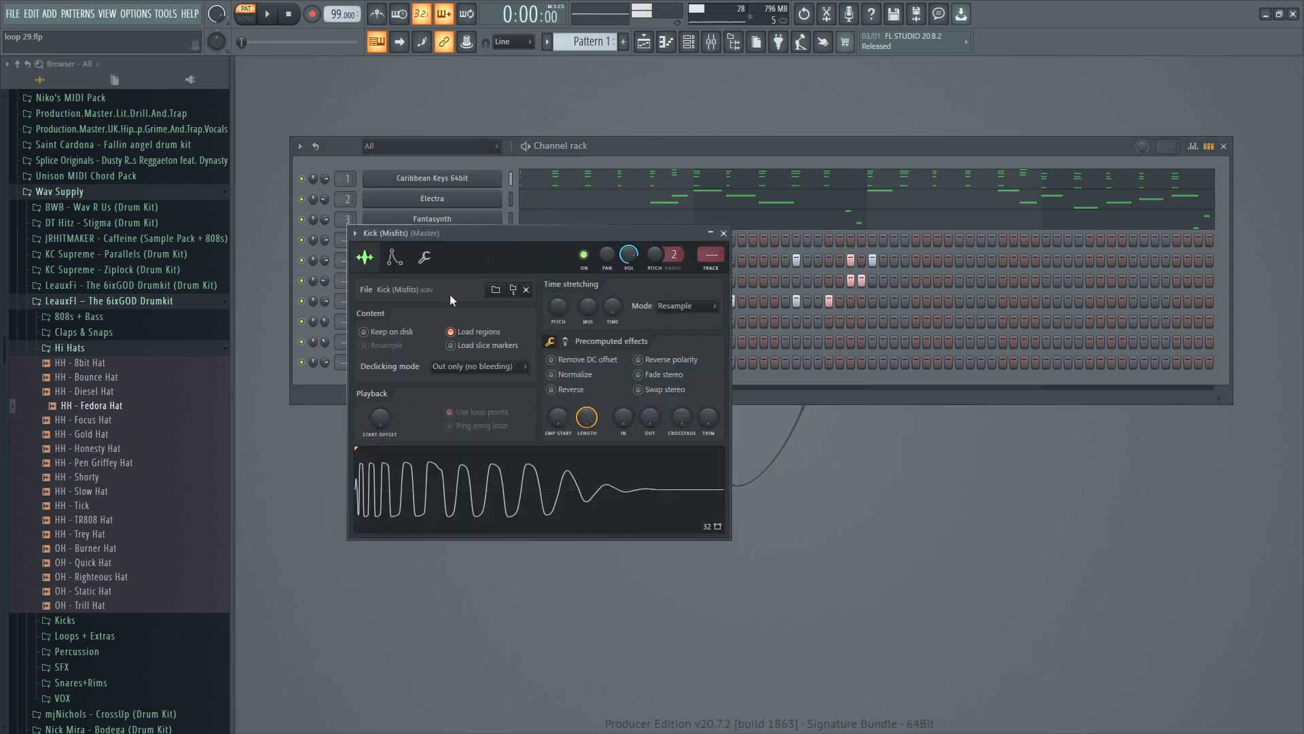
pyautogui.click(724, 233)
pyautogui.rightClick(475, 239)
pyautogui.click(549, 384)
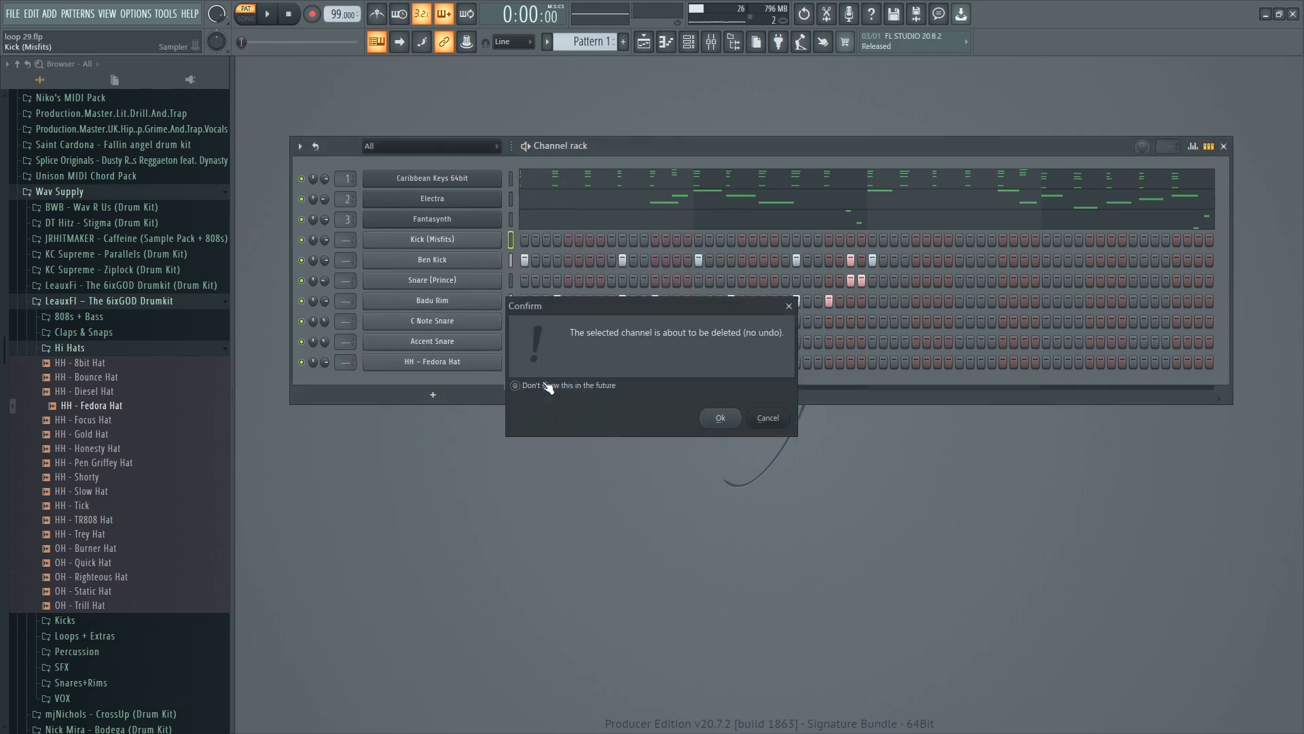
pyautogui.click(720, 417)
pyautogui.press('space')
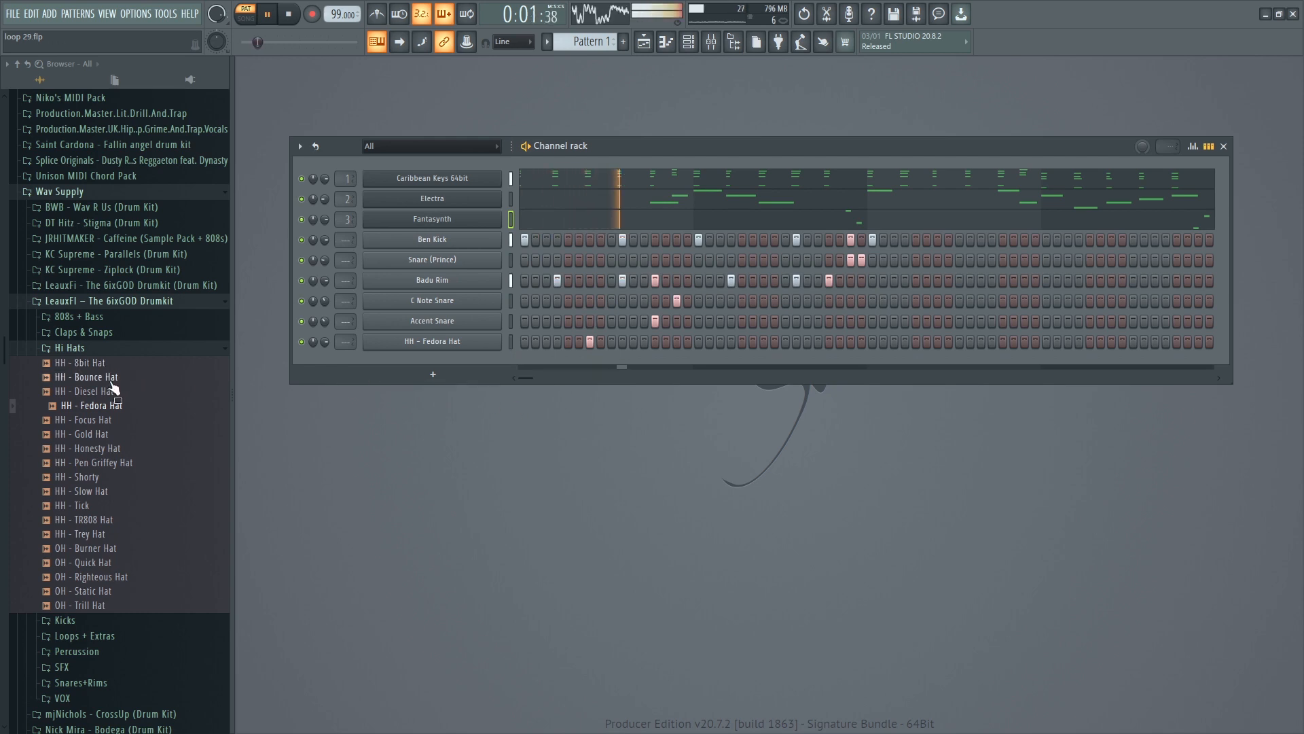
# Audition the hi-hat samples from Tick onward and add OH - Righteous Hat as a new channel.
pyautogui.press('space')
pyautogui.click(95, 506)
pyautogui.click(93, 521)
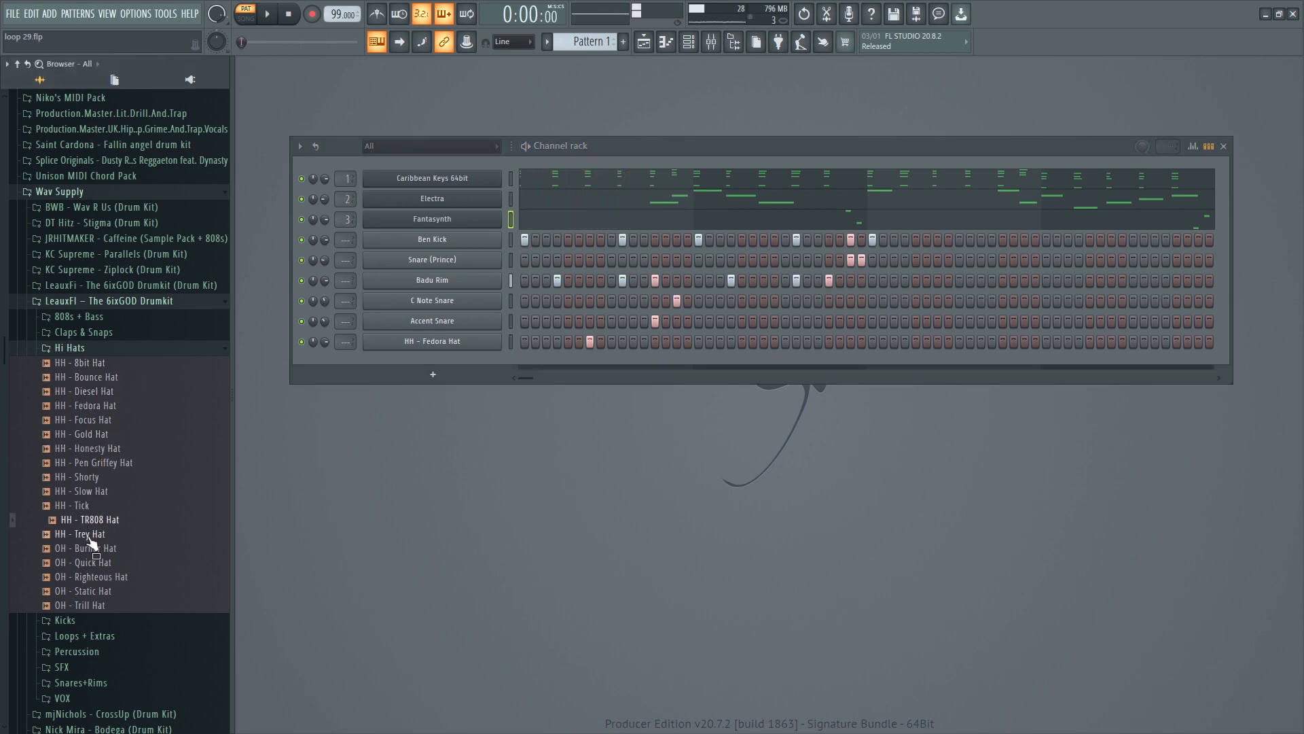
pyautogui.click(92, 534)
pyautogui.click(91, 548)
pyautogui.click(92, 563)
pyautogui.click(91, 577)
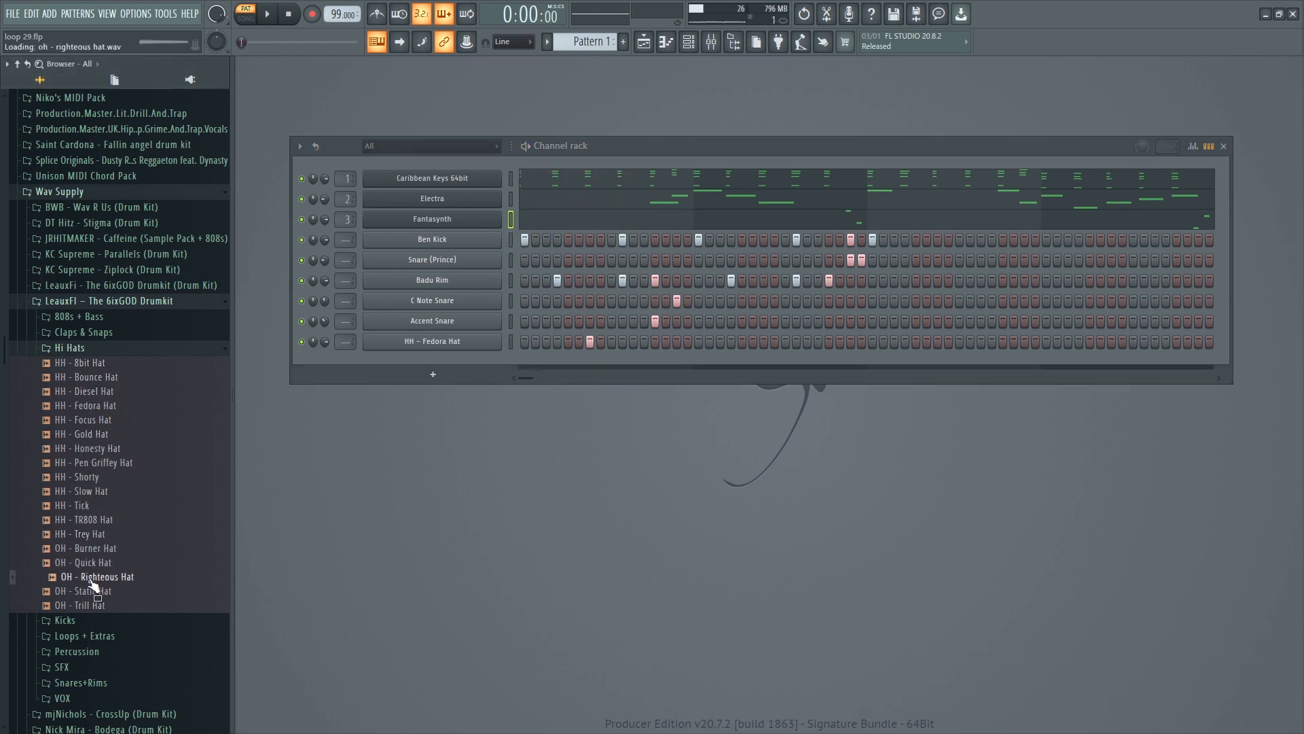
pyautogui.moveTo(135, 562); pyautogui.dragTo(440, 364)
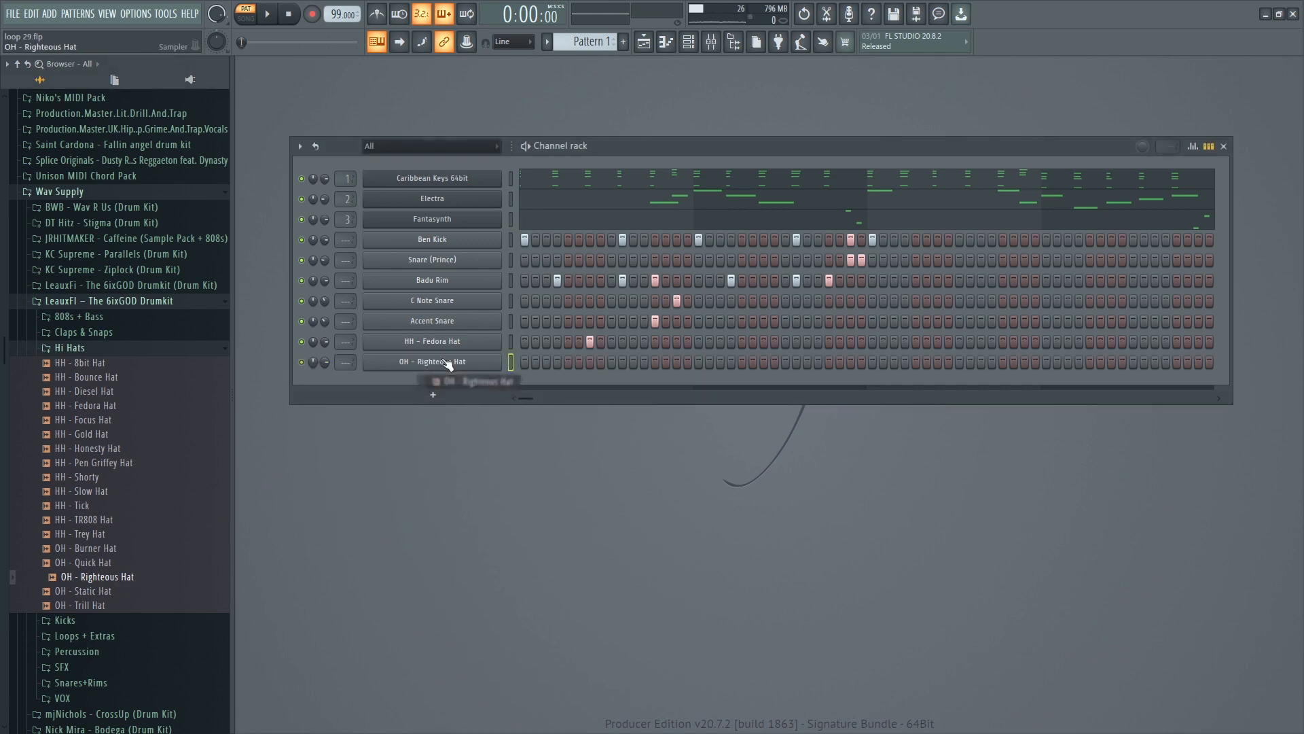
# Add the OH - Trill Hat sample as a new channel and place a single hit on step 33.
pyautogui.click(95, 592)
pyautogui.click(102, 604)
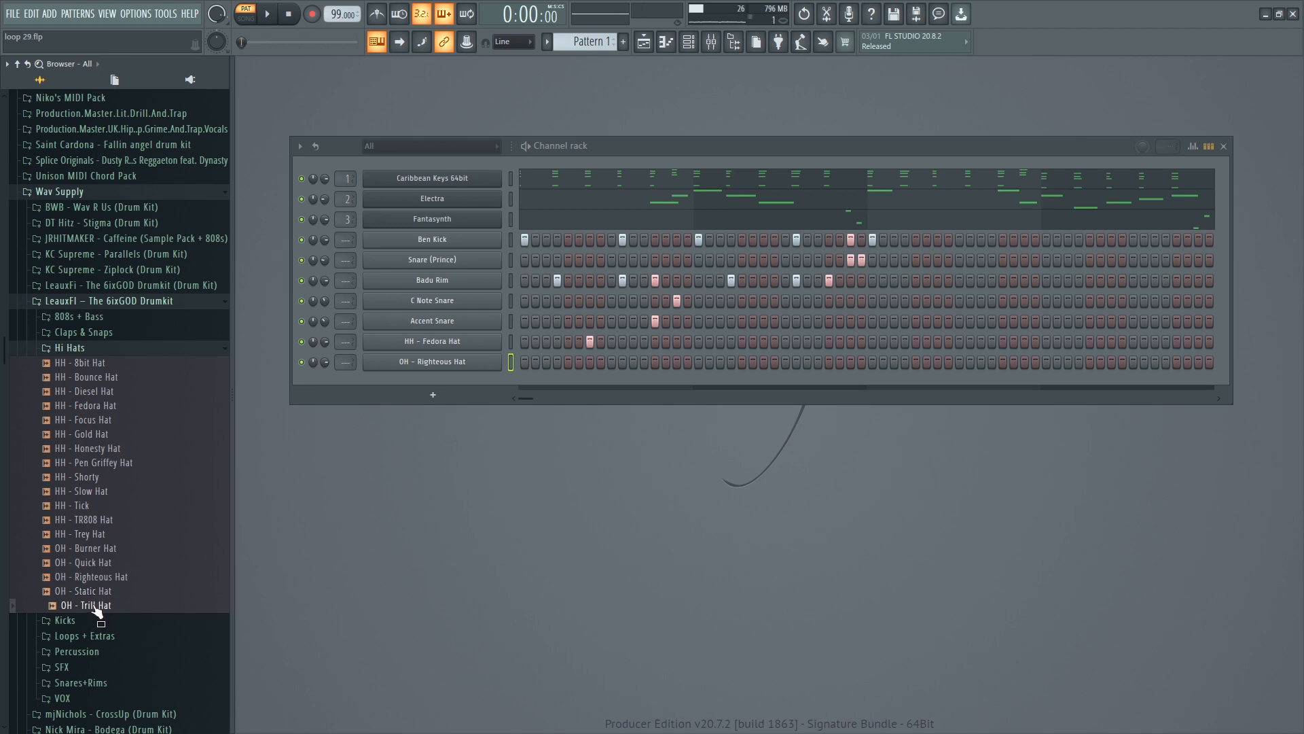
pyautogui.moveTo(150, 592); pyautogui.dragTo(465, 377)
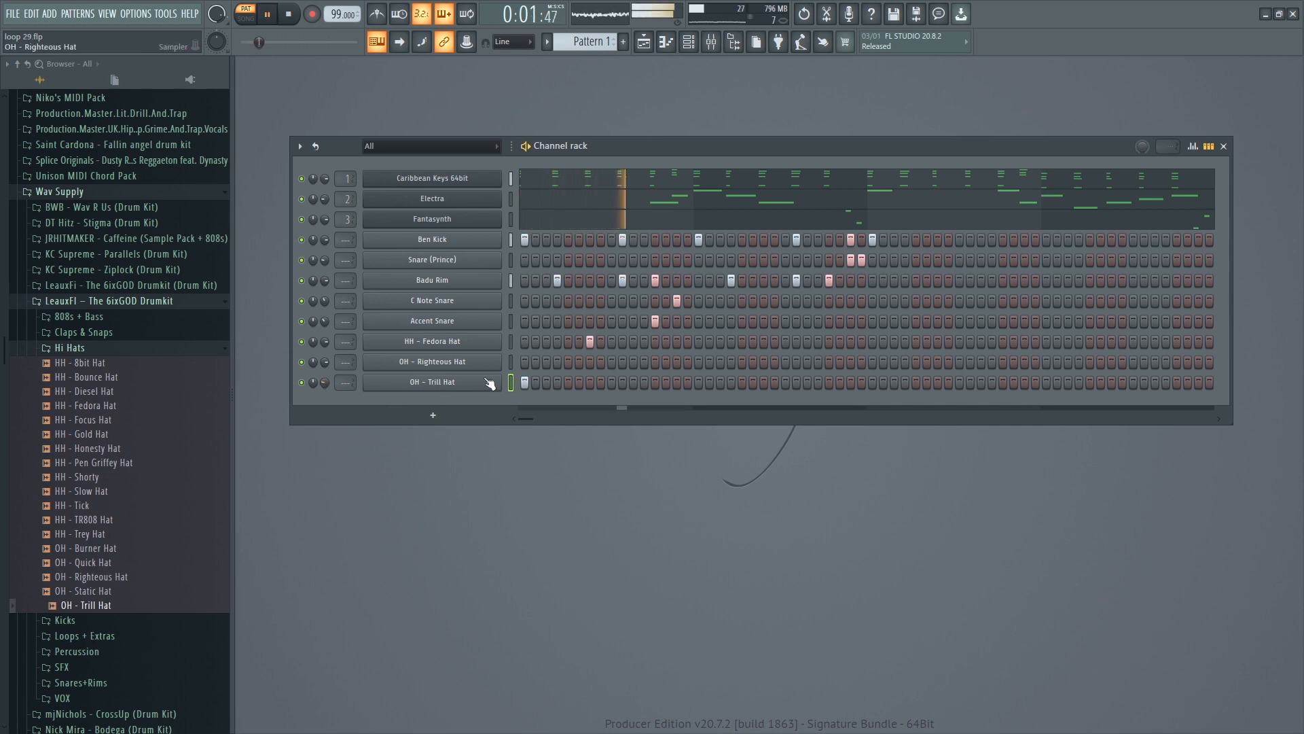
pyautogui.click(525, 383)
pyautogui.click(873, 382)
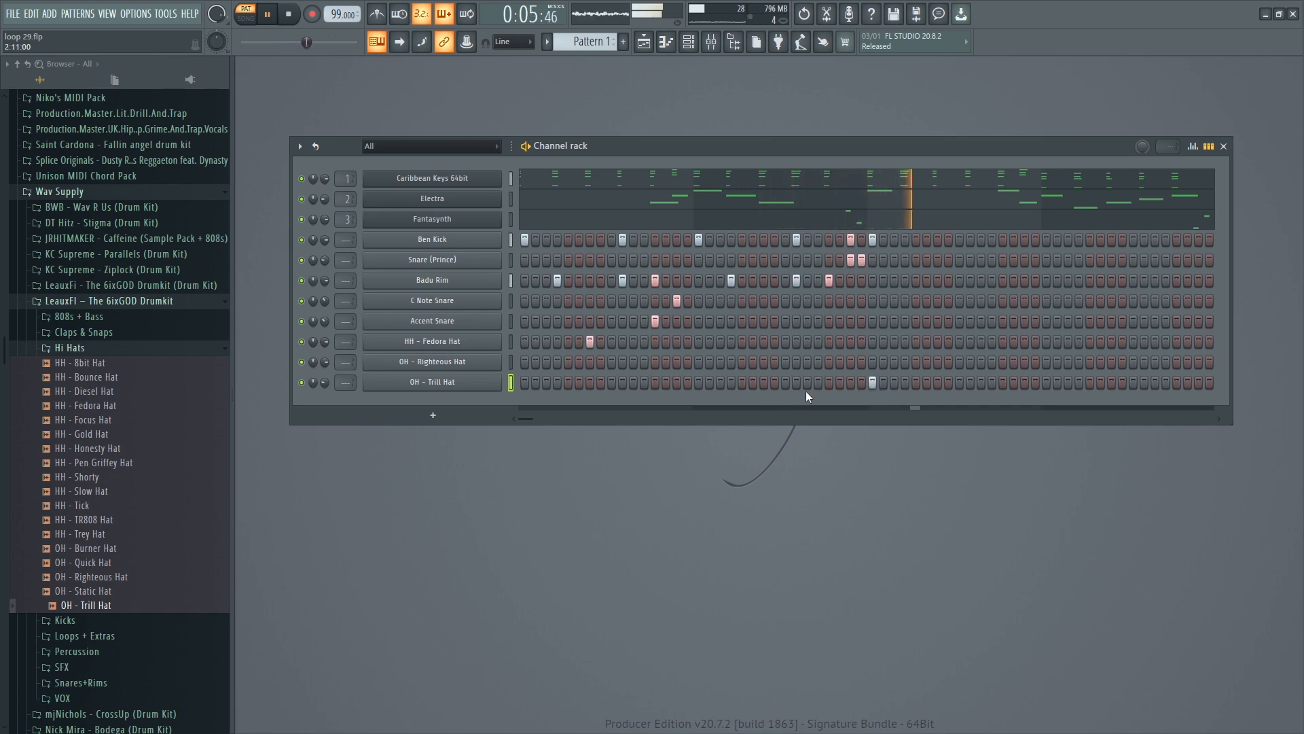
# Raise the OH - Trill Hat sample's silence trimming and quick fade-out, with a quick fade-in of 5%.
pyautogui.click(432, 382)
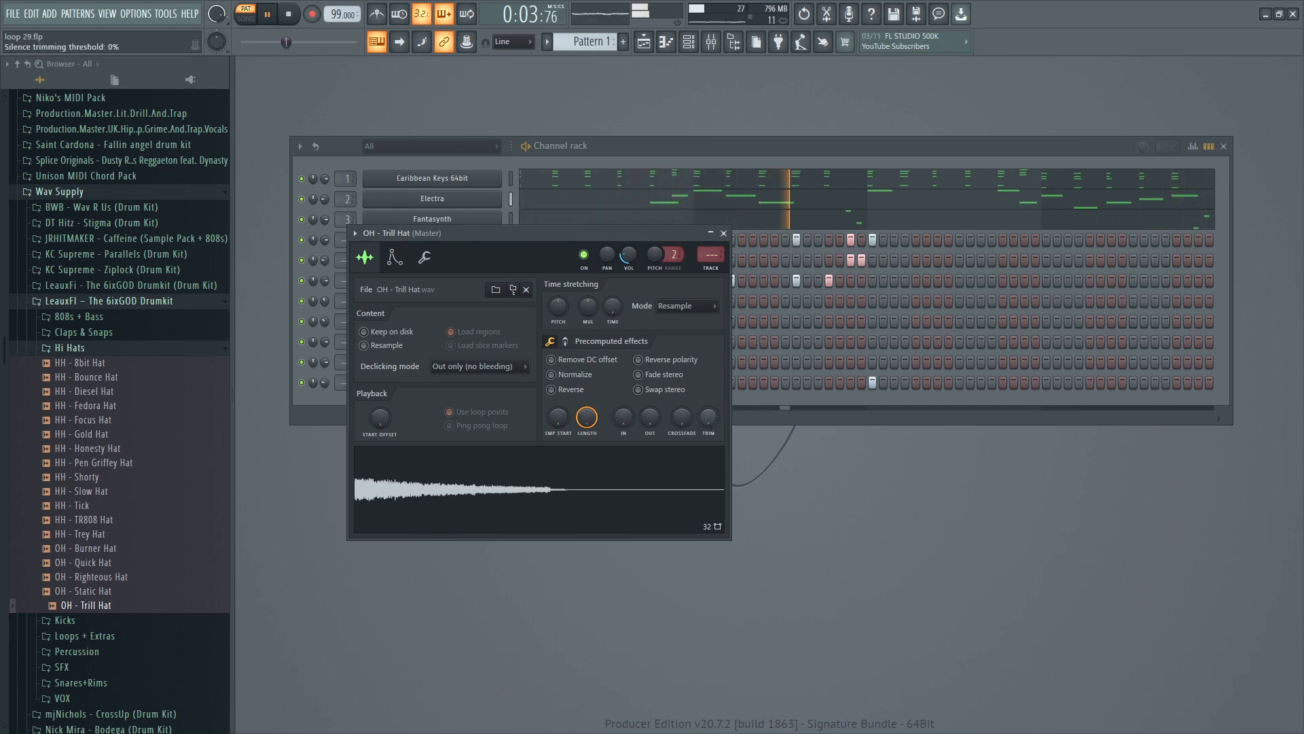
pyautogui.moveTo(711, 420); pyautogui.dragTo(710, 326)
pyautogui.moveTo(651, 417); pyautogui.dragTo(623, 413)
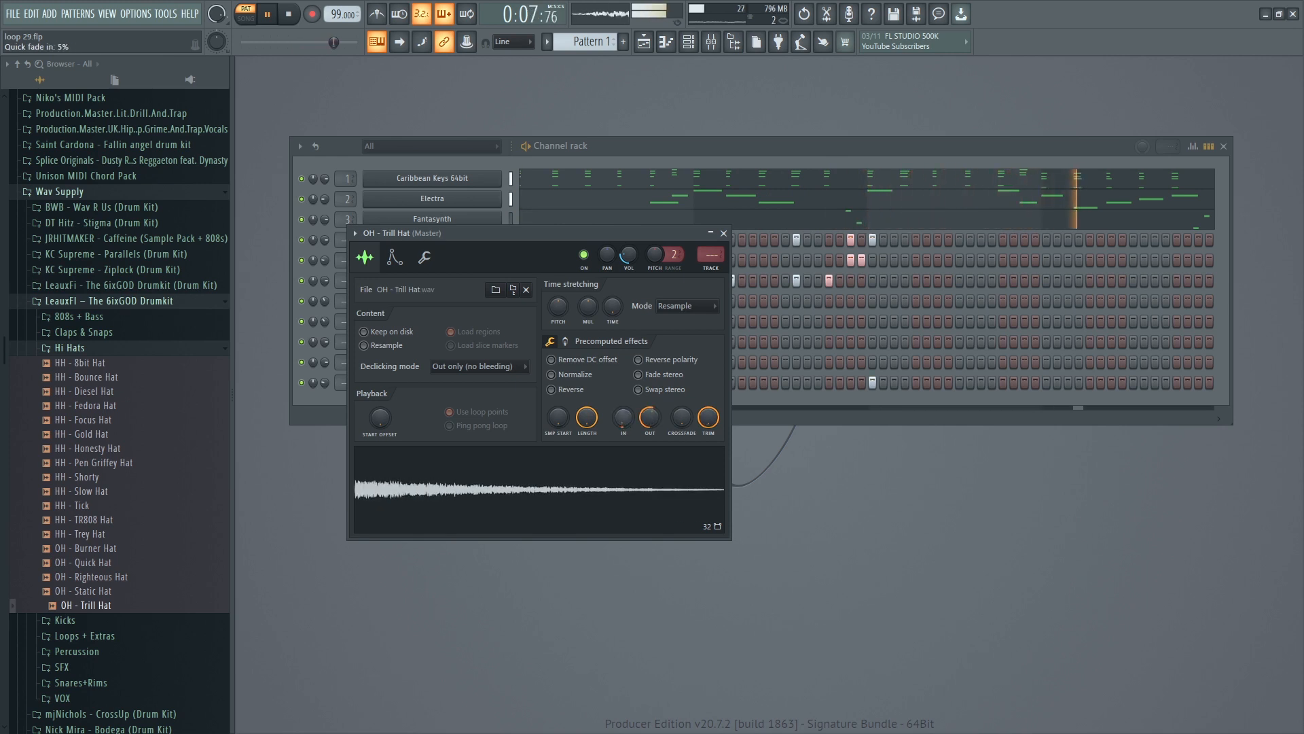
pyautogui.click(723, 234)
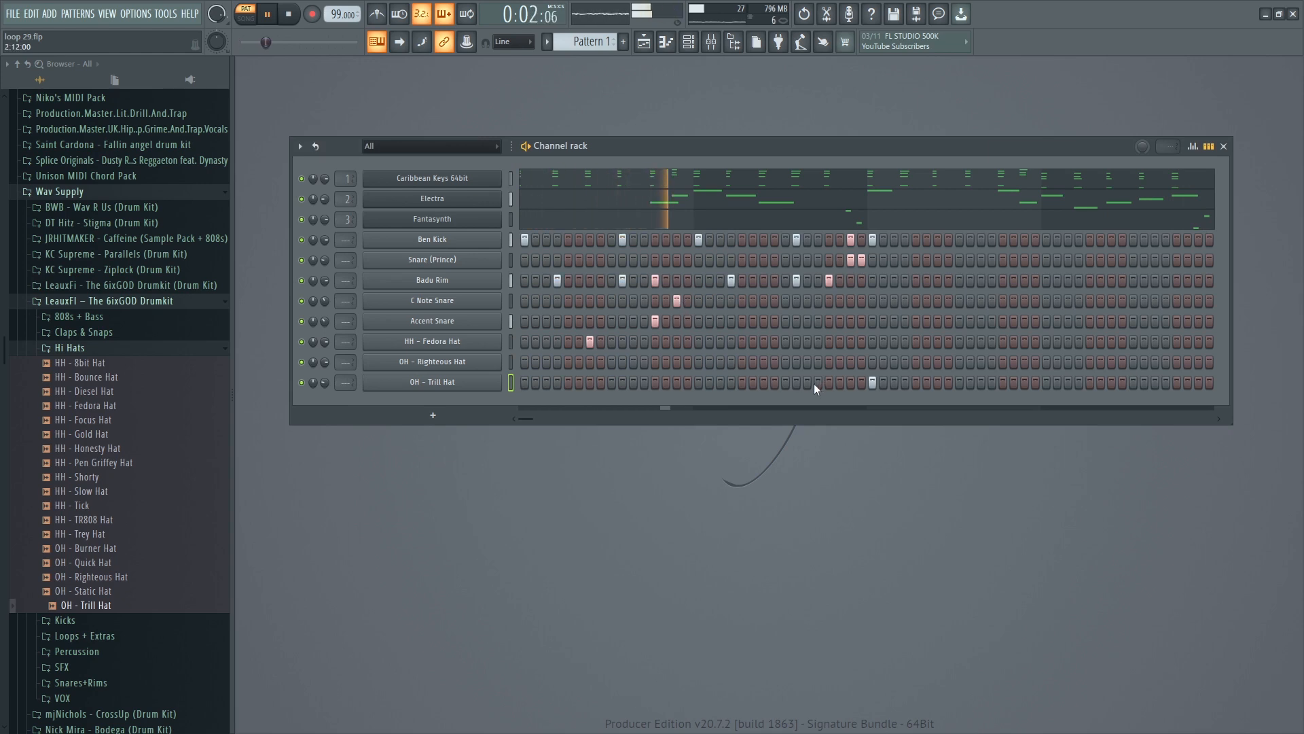
# Audition the samples in the 6ixGOD Drumkit's Percussion folder, from Bongo Flam through V8 Perc.
pyautogui.click(115, 348)
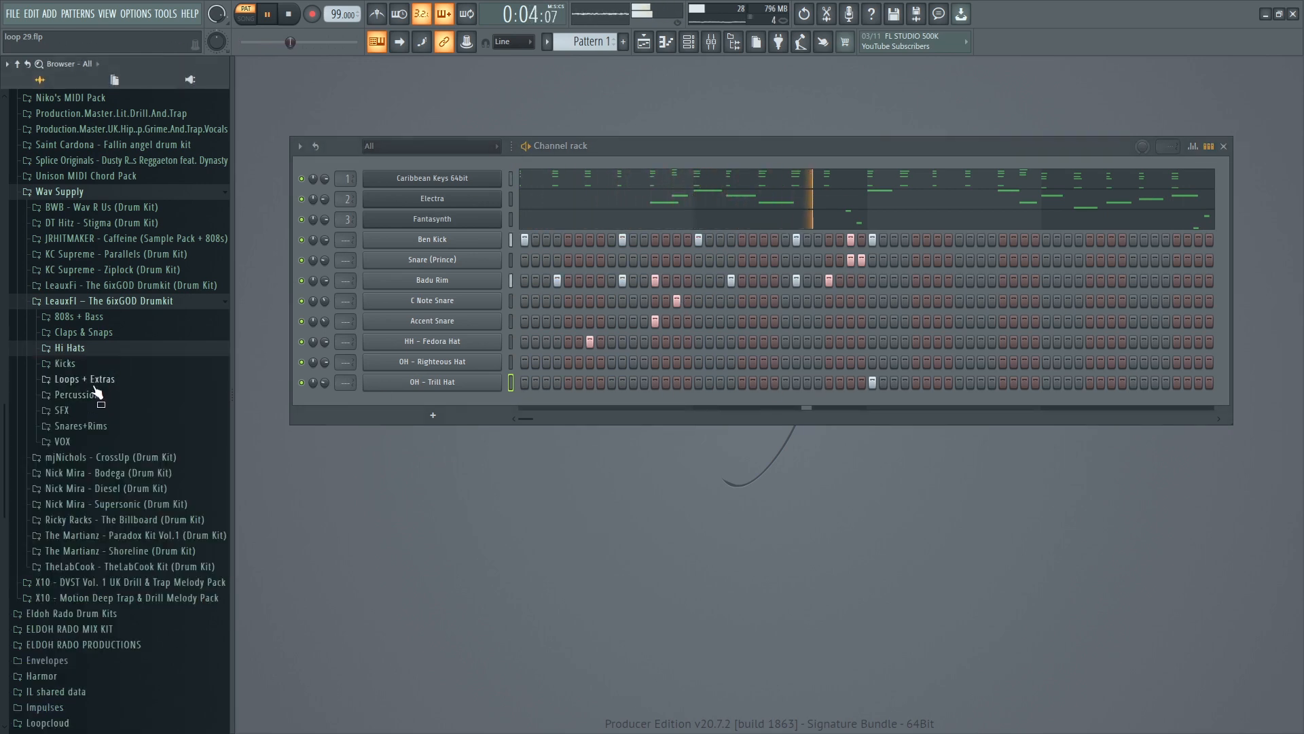
pyautogui.click(90, 426)
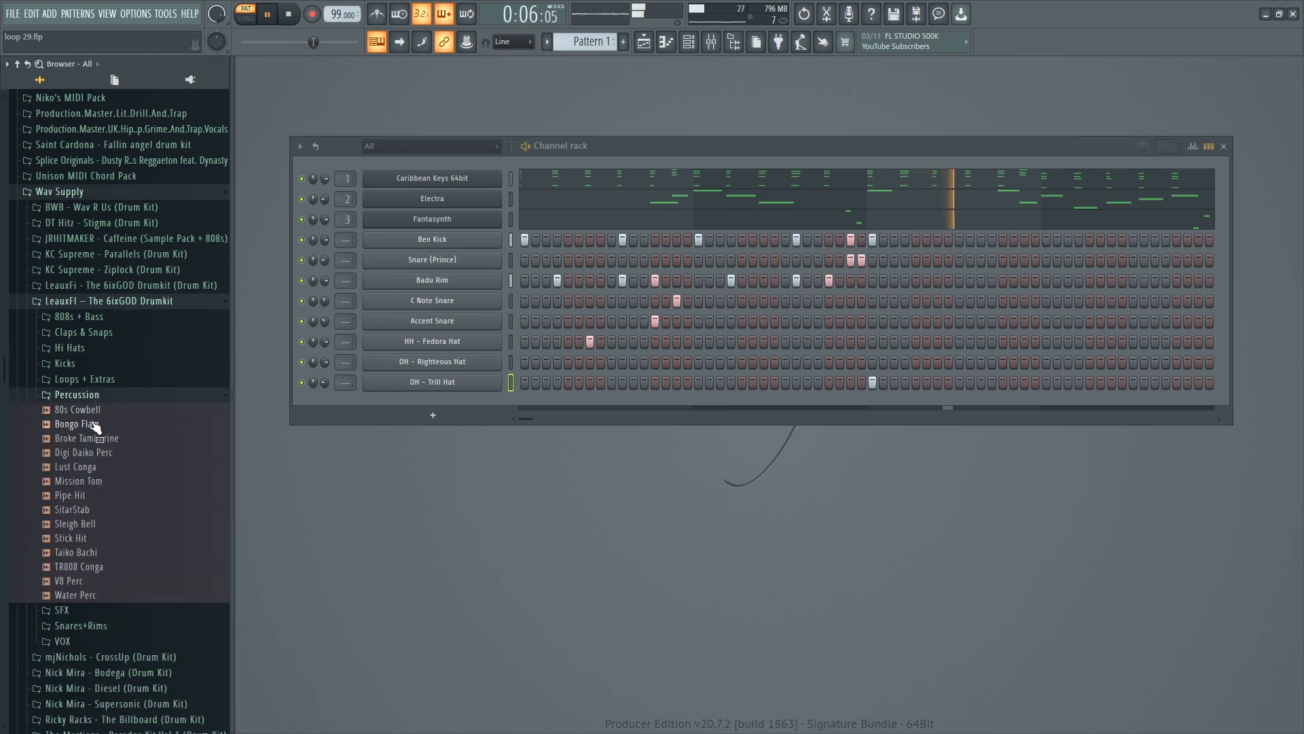
pyautogui.click(107, 424)
pyautogui.click(101, 395)
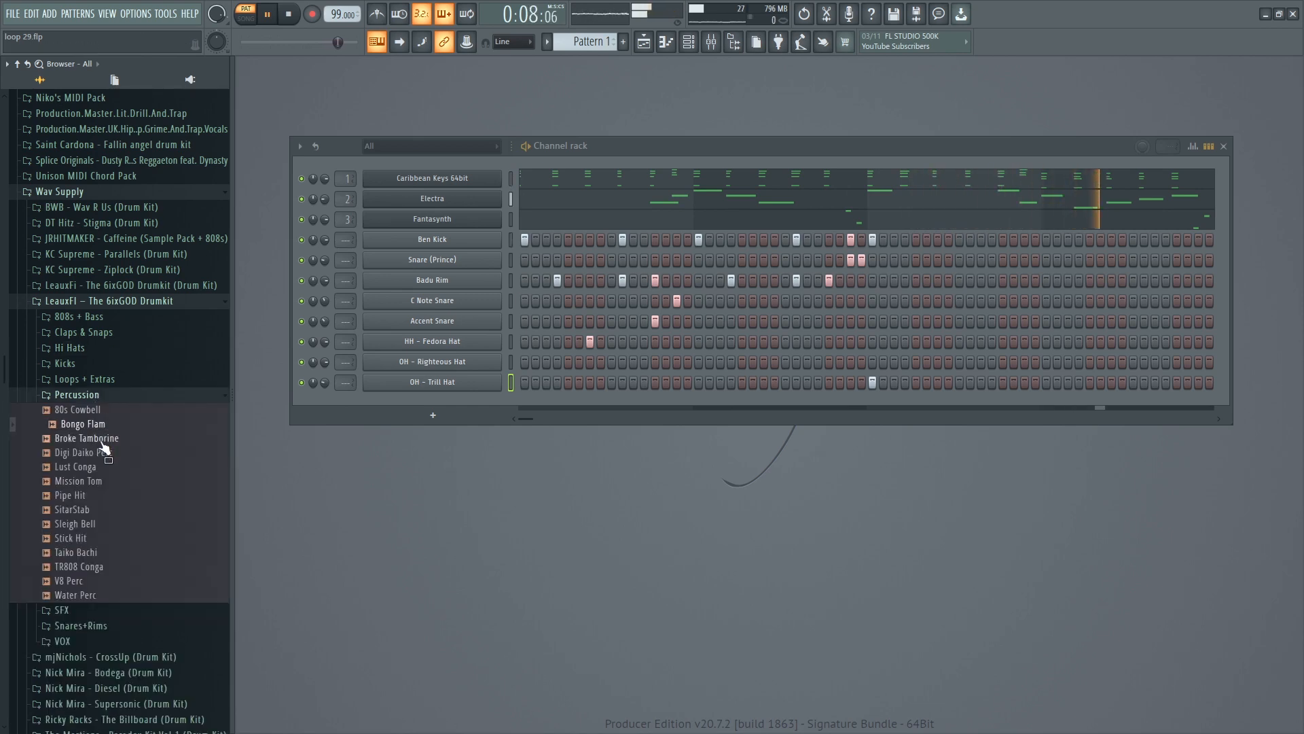
pyautogui.click(102, 453)
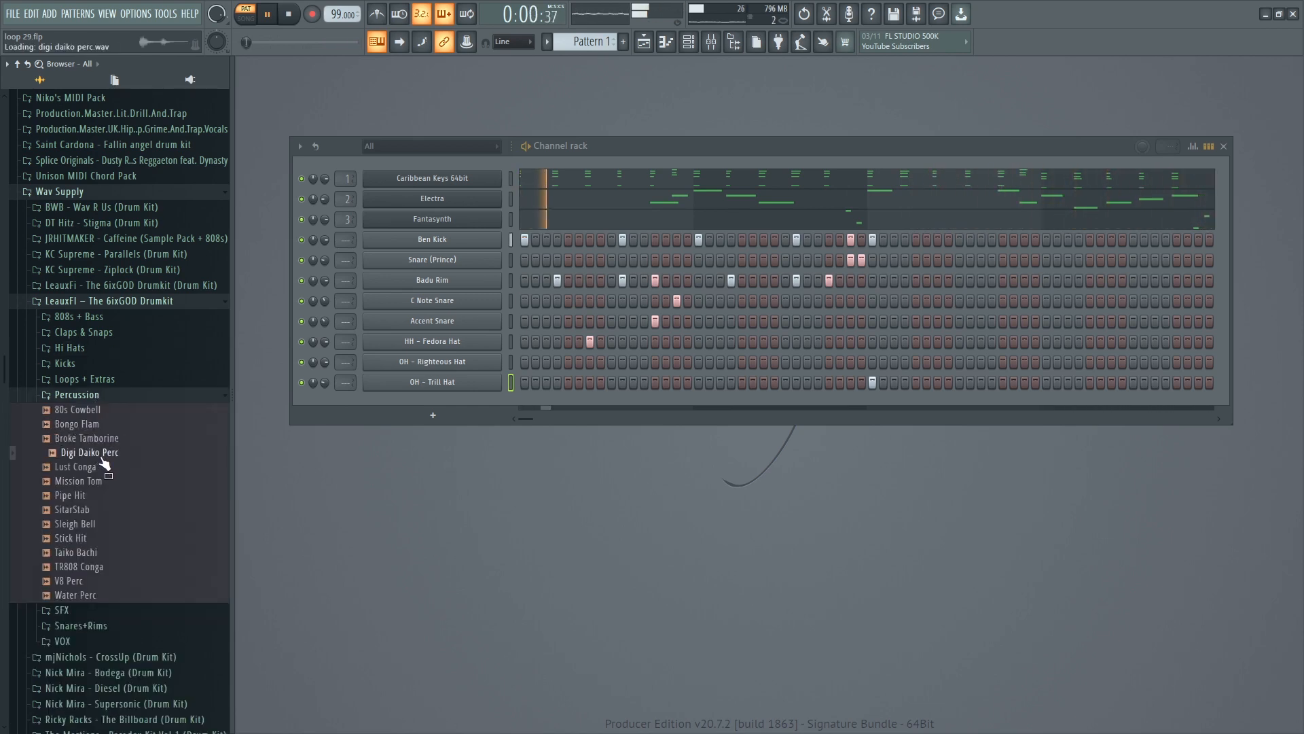
pyautogui.click(80, 481)
pyautogui.click(76, 495)
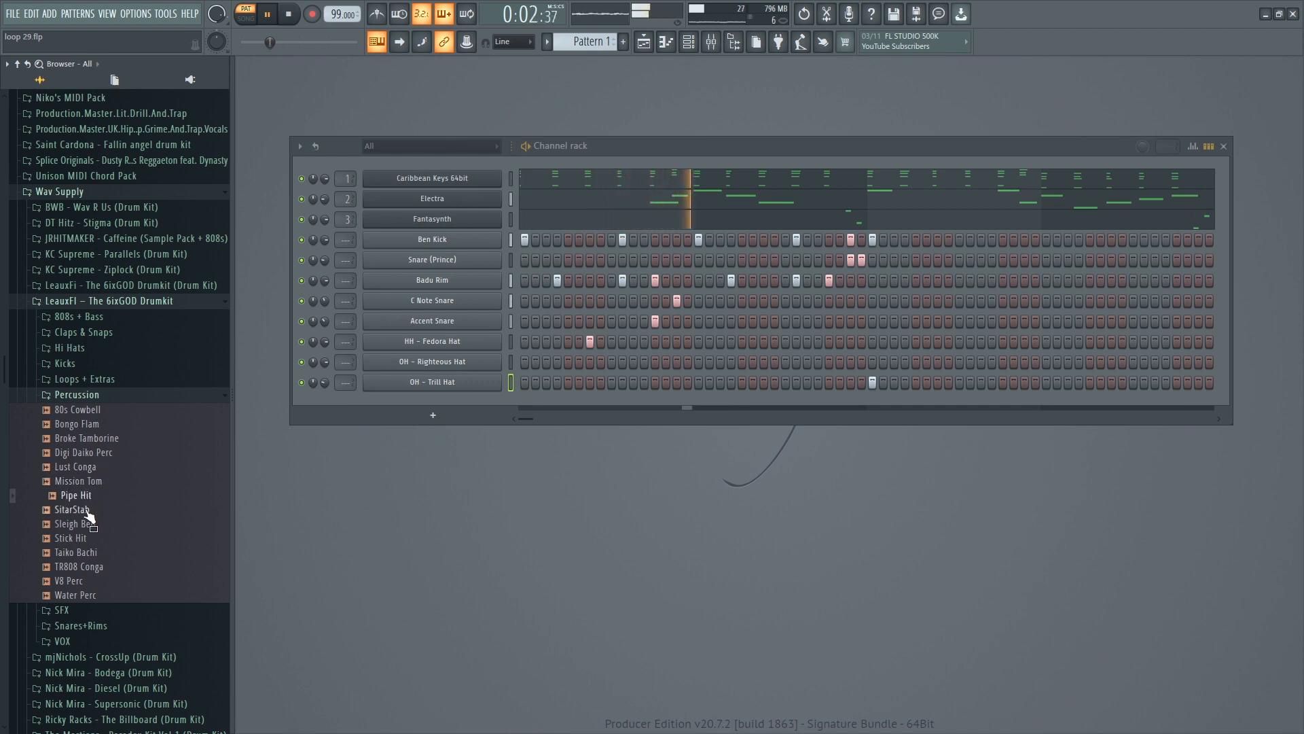
pyautogui.click(72, 509)
pyautogui.click(75, 523)
pyautogui.click(71, 538)
pyautogui.click(76, 552)
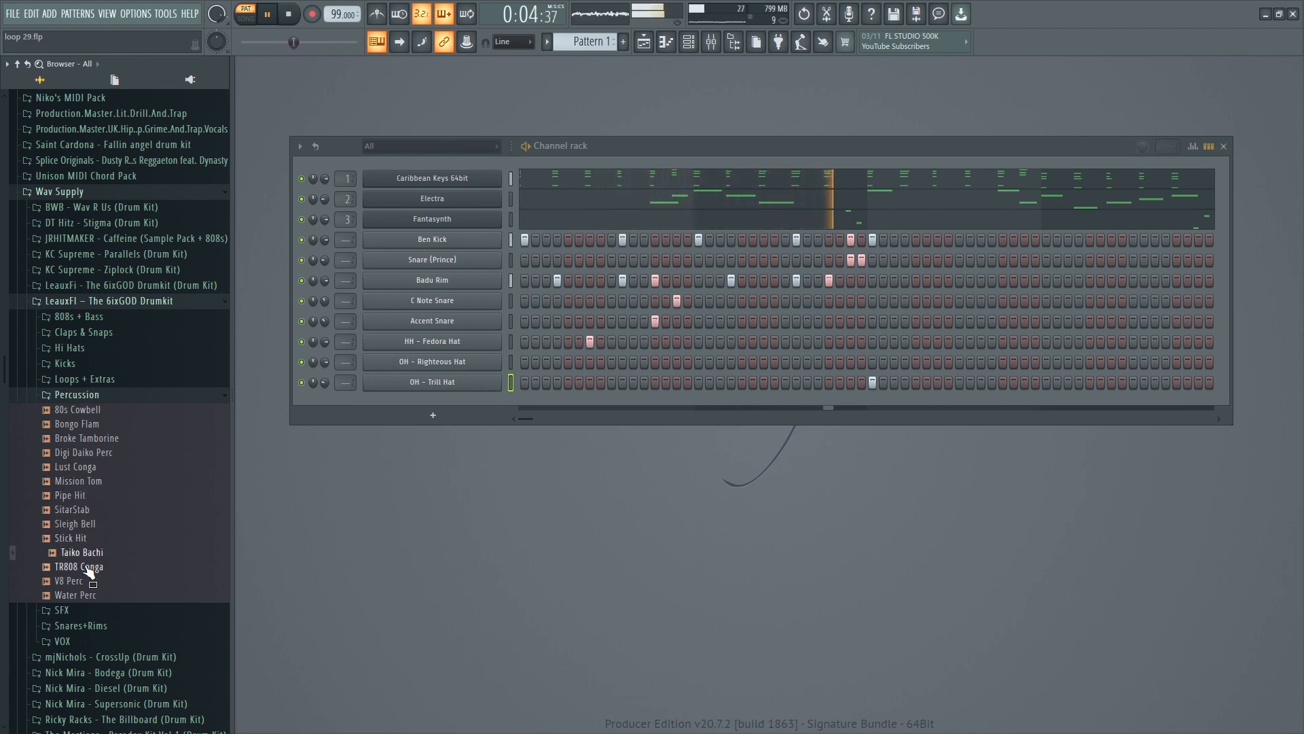
pyautogui.click(87, 567)
pyautogui.click(76, 580)
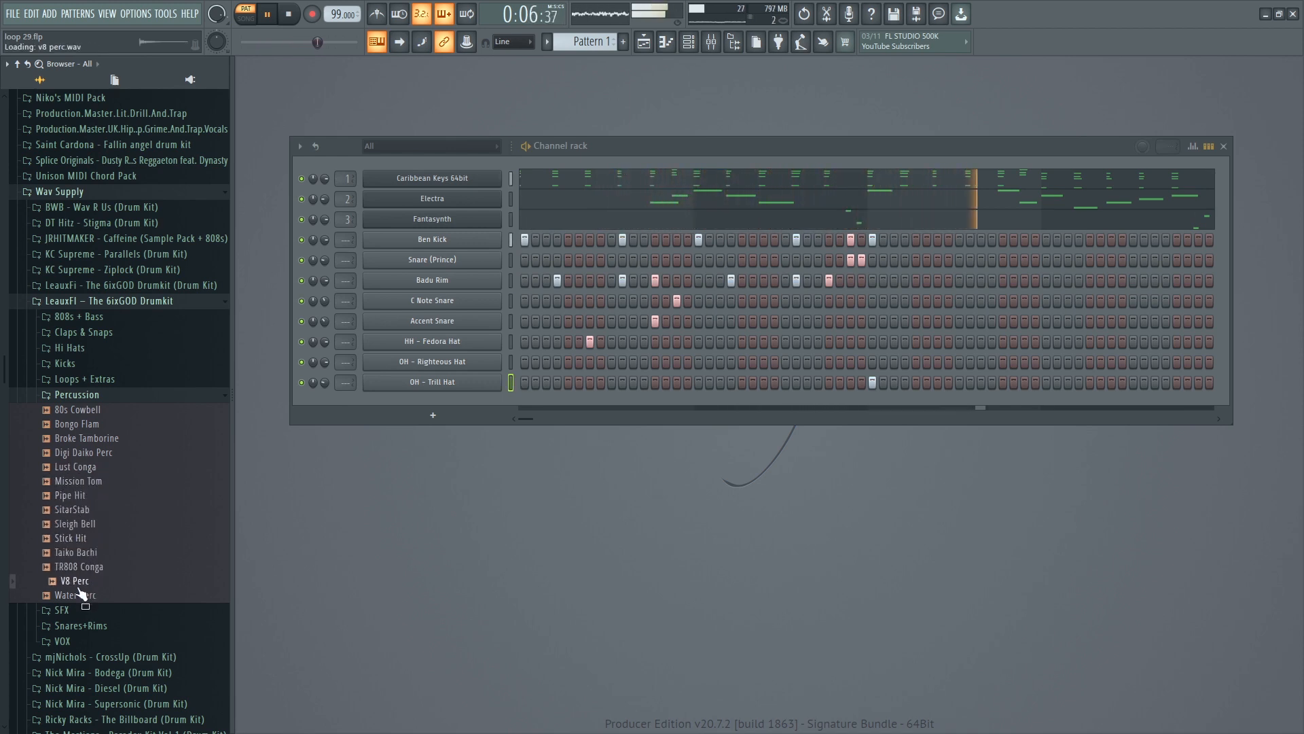
# Add TR808 Conga as a new channel with a hit on step 32, and lower its volume.
pyautogui.moveTo(82, 566); pyautogui.dragTo(438, 388)
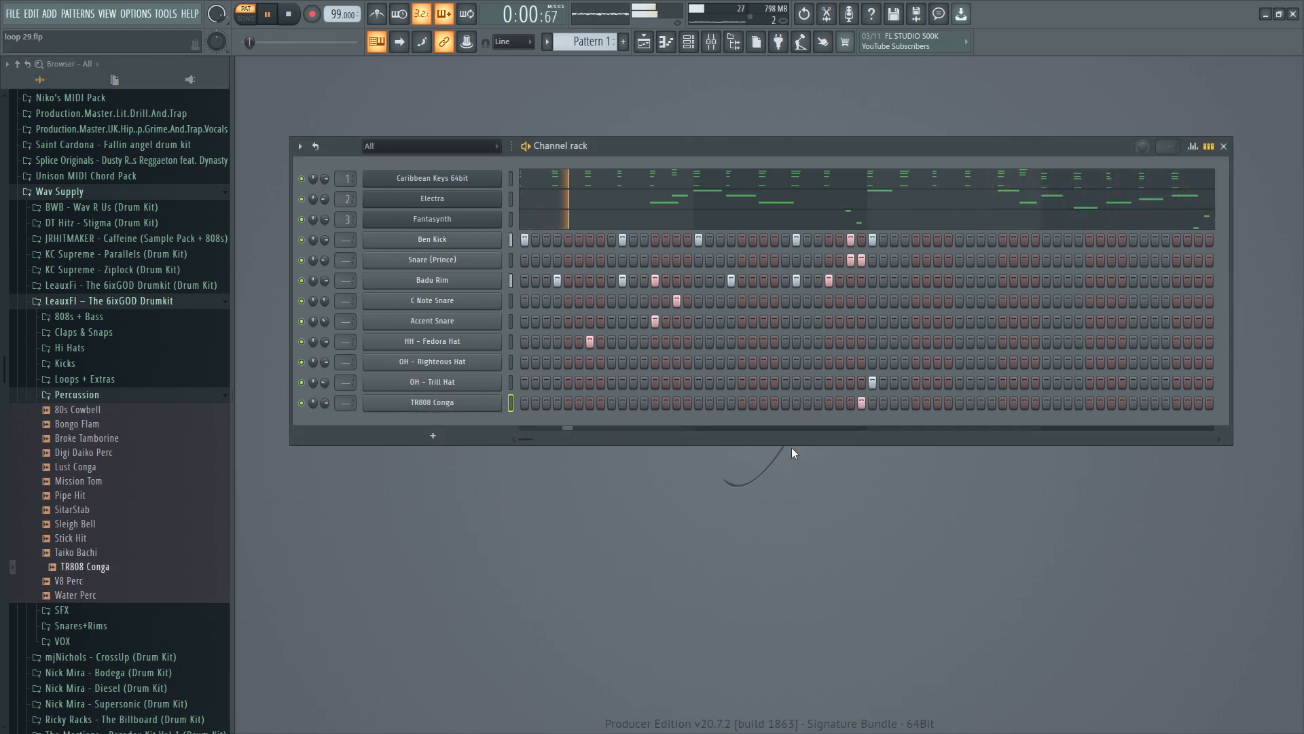
pyautogui.click(74, 594)
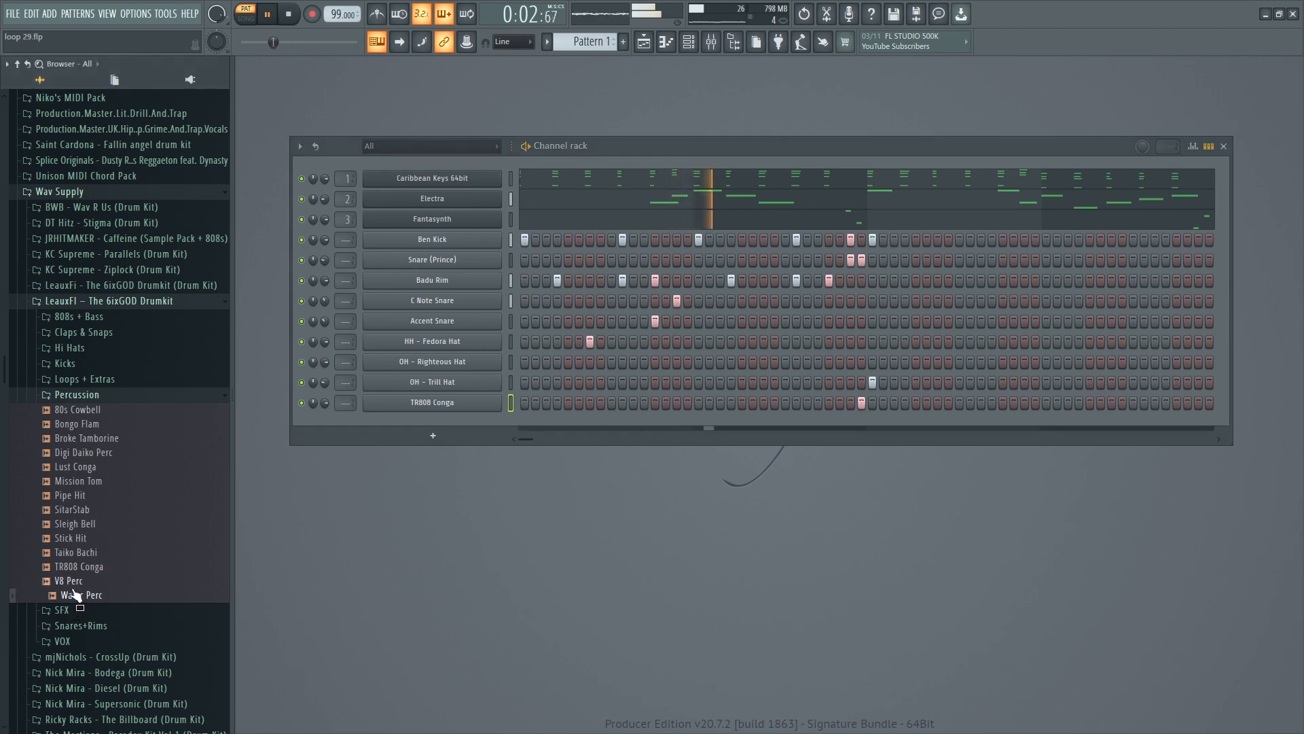
pyautogui.click(76, 509)
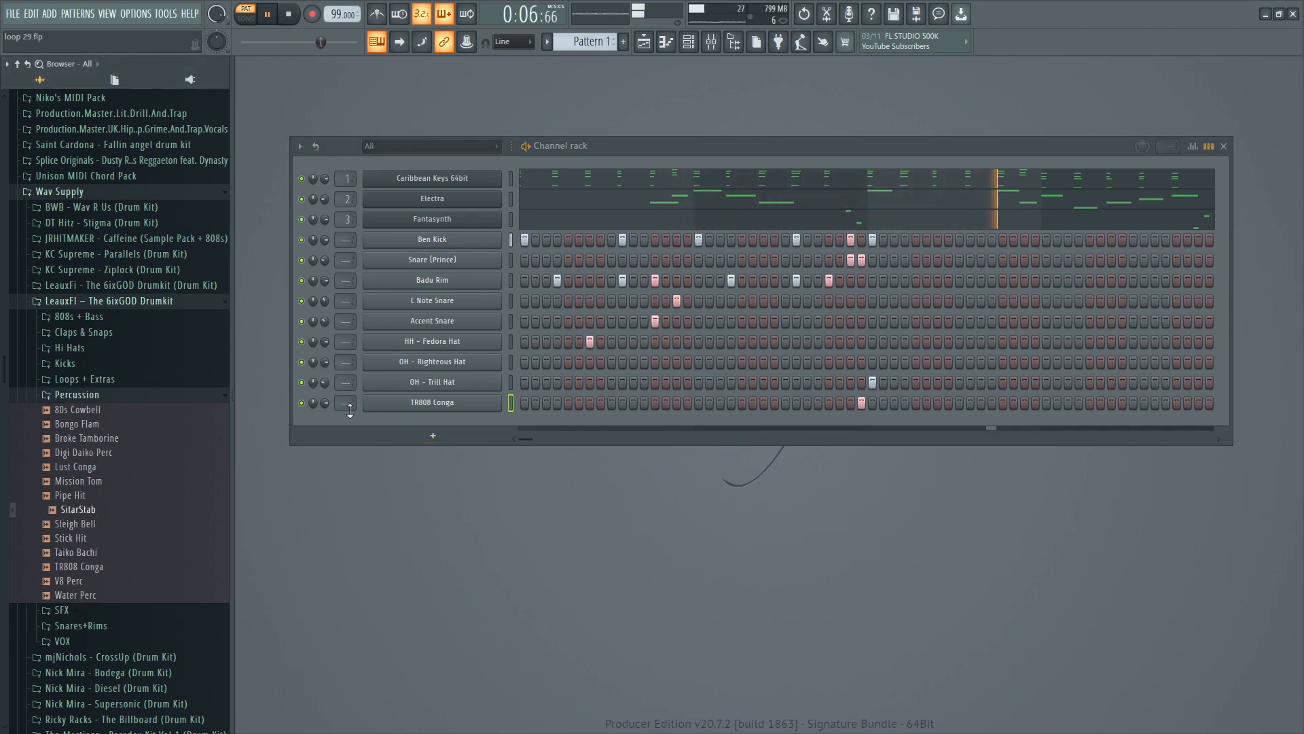
pyautogui.moveTo(326, 402); pyautogui.dragTo(325, 424)
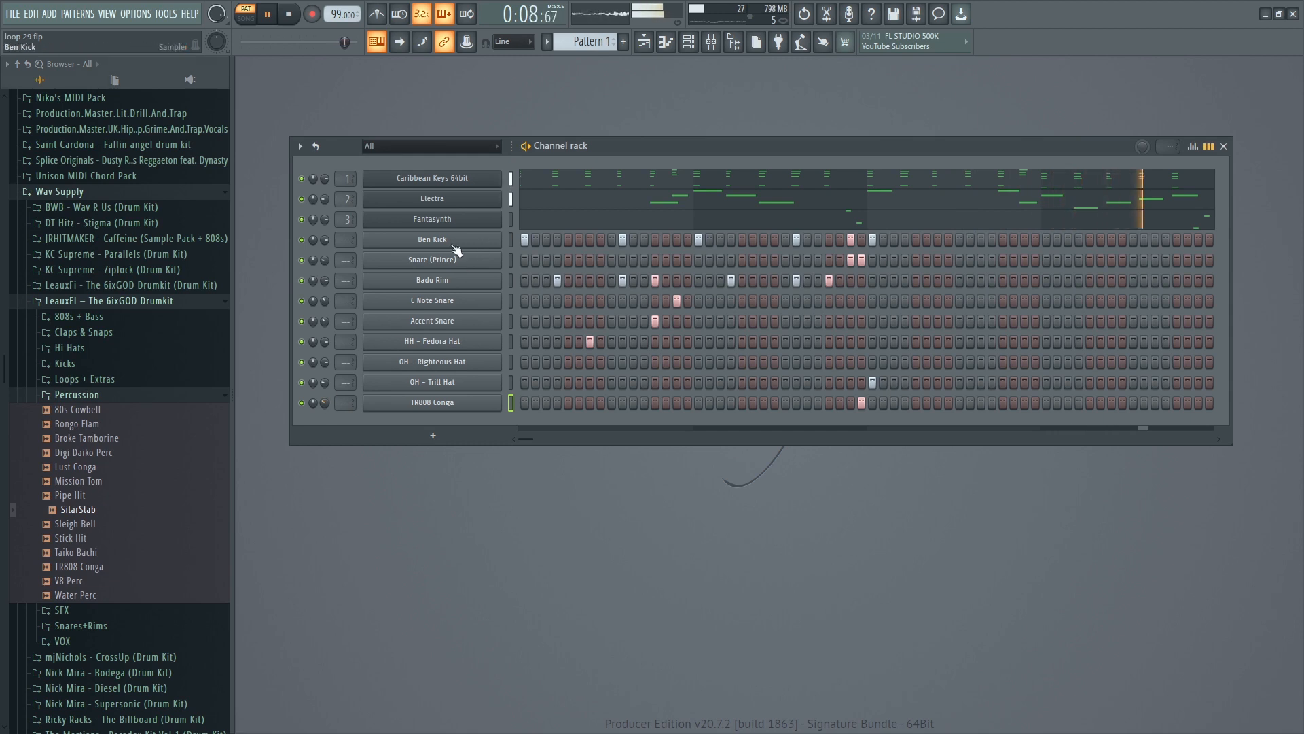
# Open Ben Kick in the piano roll, set snapping to Bar, and duplicate its bar 1–2 hits into bars 3–4.
pyautogui.rightClick(490, 239)
pyautogui.click(532, 239)
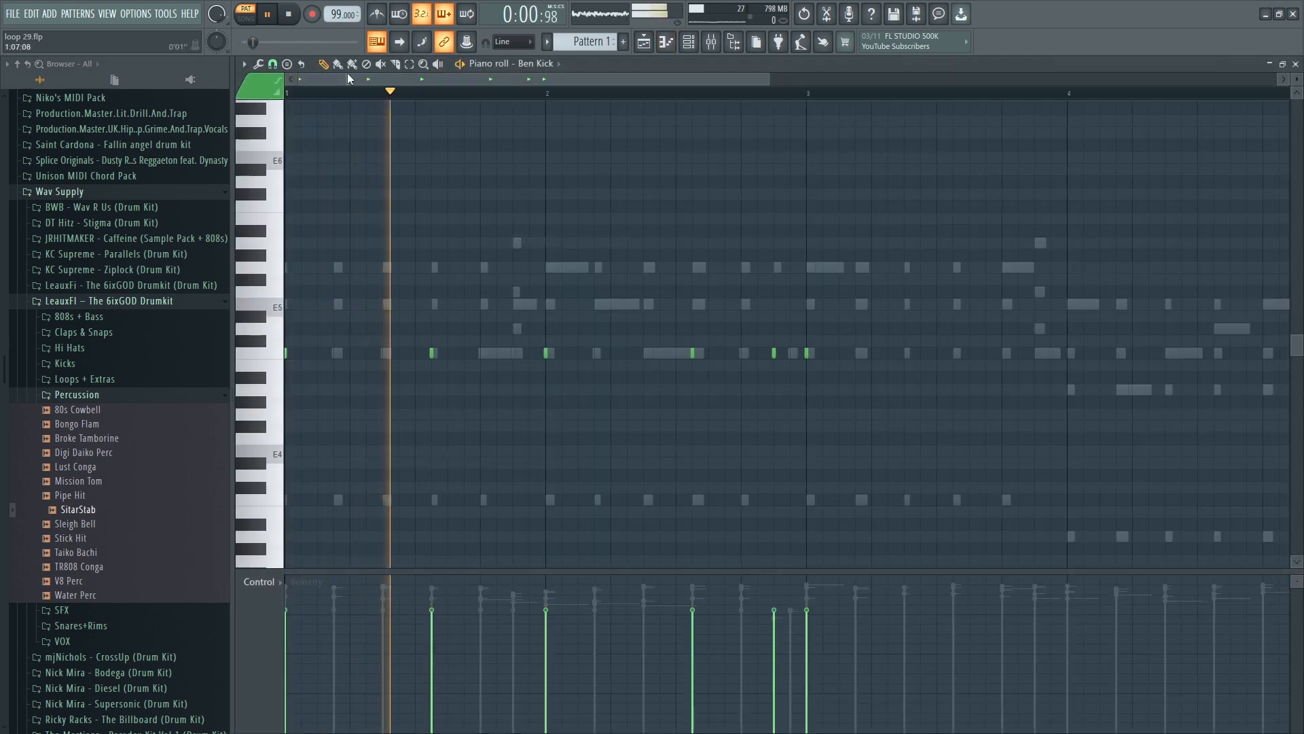
pyautogui.click(272, 63)
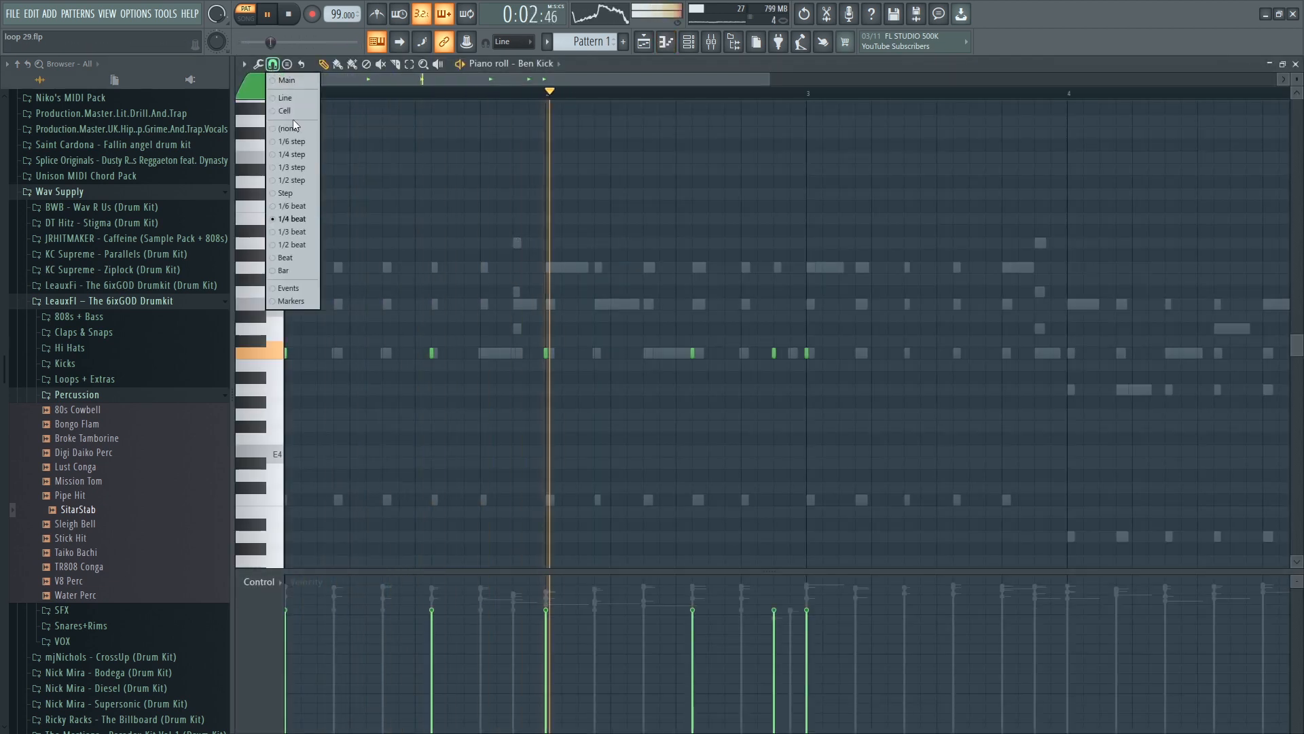
pyautogui.click(294, 270)
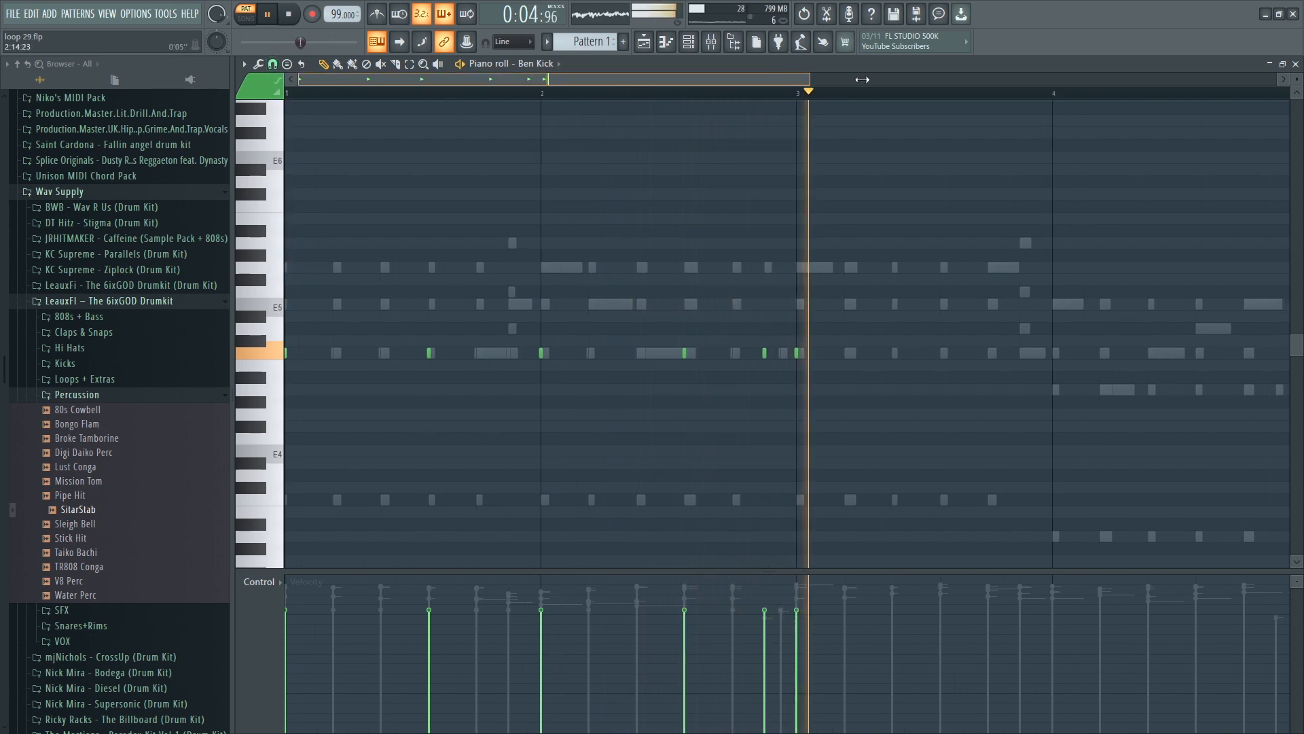
pyautogui.scroll(-2, 641, 134)
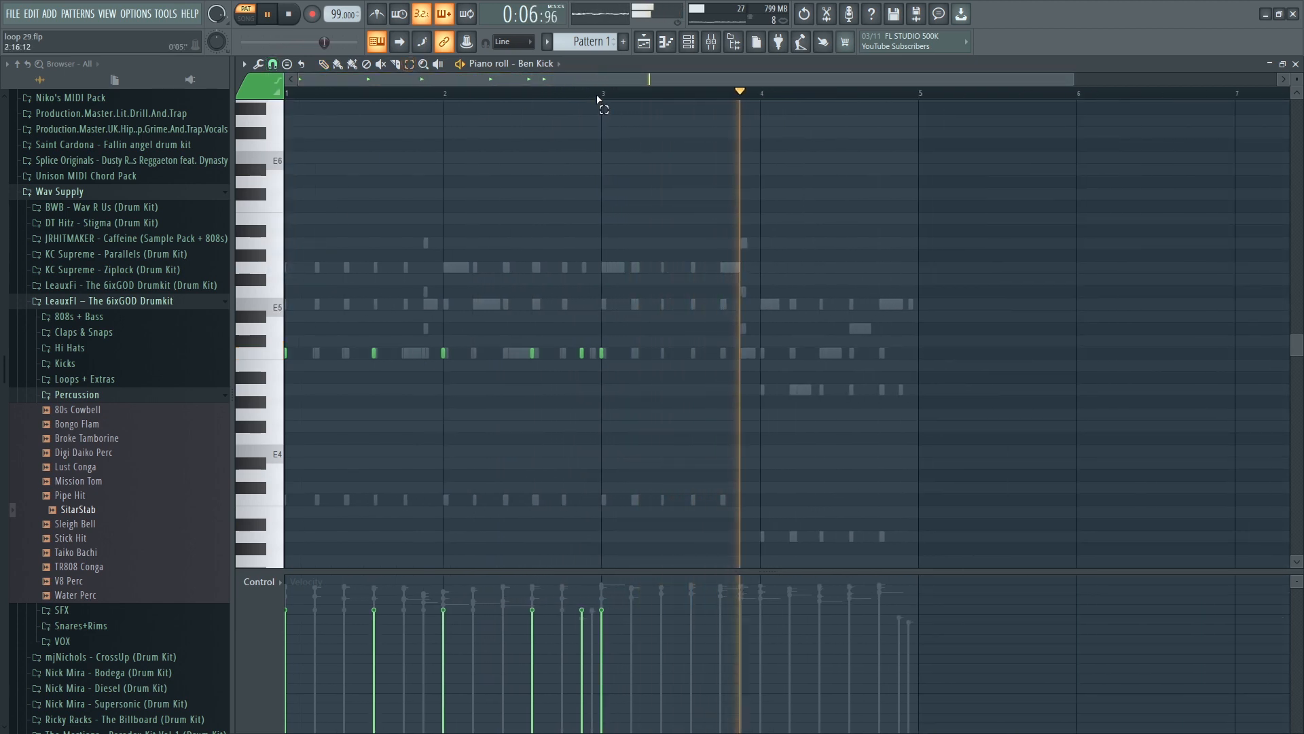
pyautogui.moveTo(591, 94); pyautogui.dragTo(353, 94)
pyautogui.press('space')
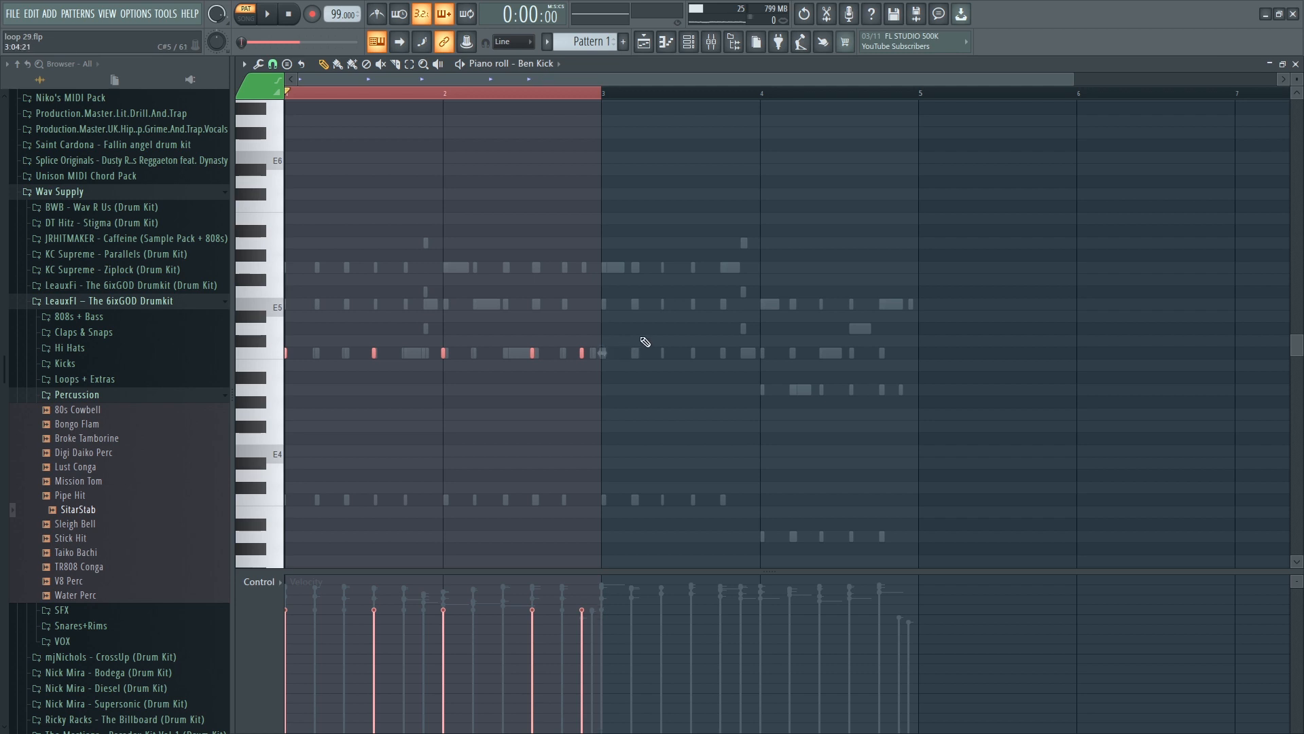
pyautogui.hotkey('ctrl', 'b')
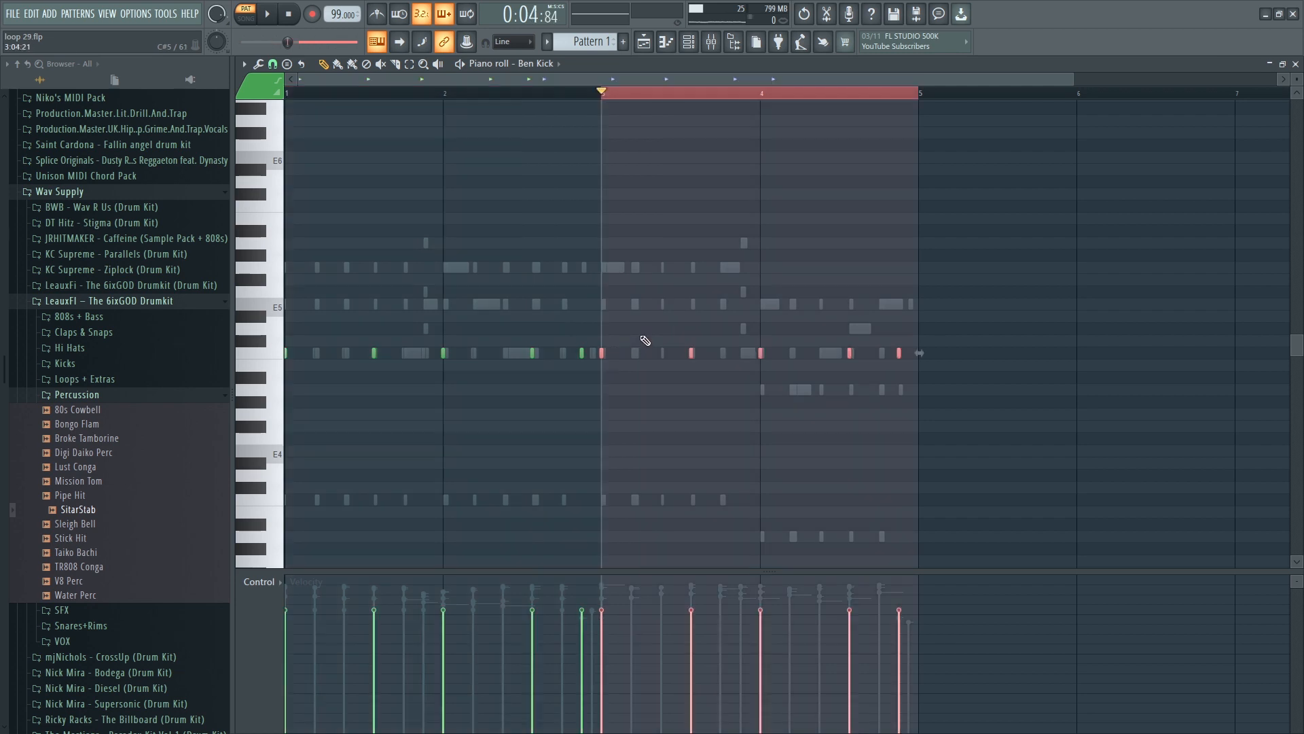
# Switch the piano roll to Snare (Prince) and duplicate its bar 1–2 hits into bars 3–4.
pyautogui.click(536, 72)
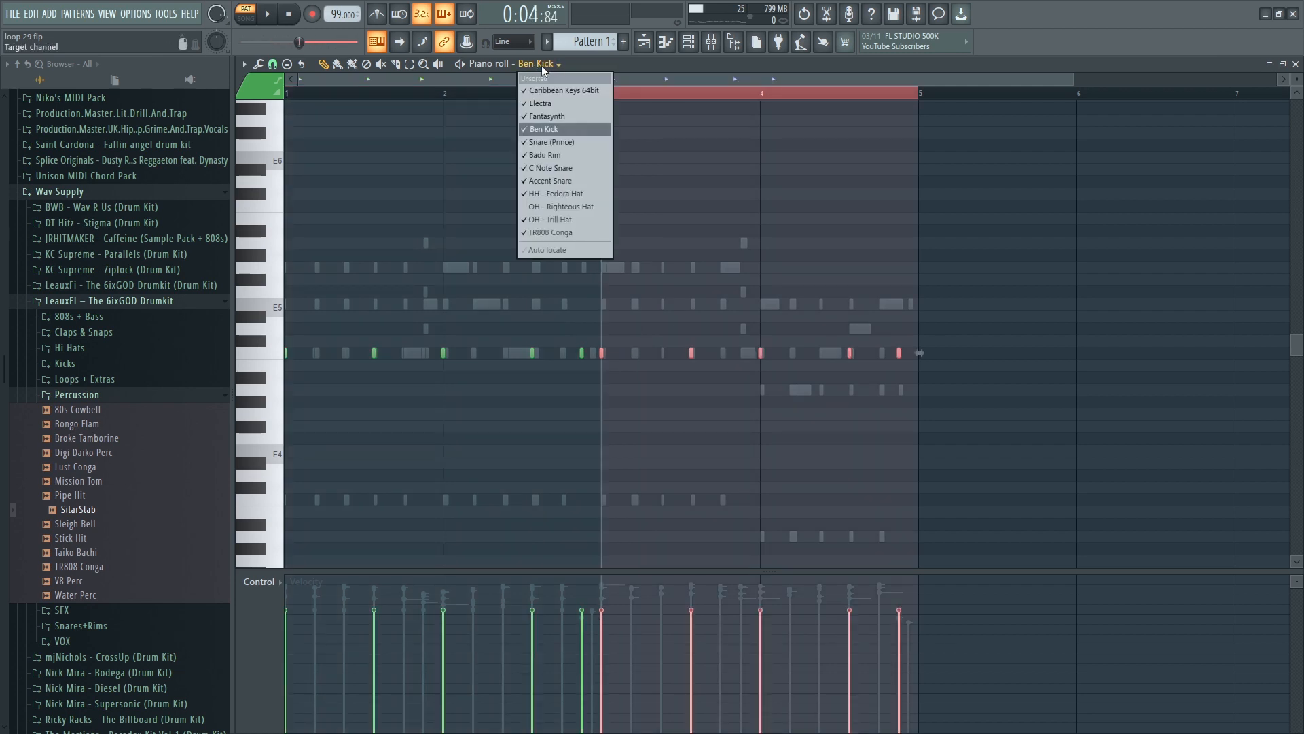
pyautogui.click(553, 137)
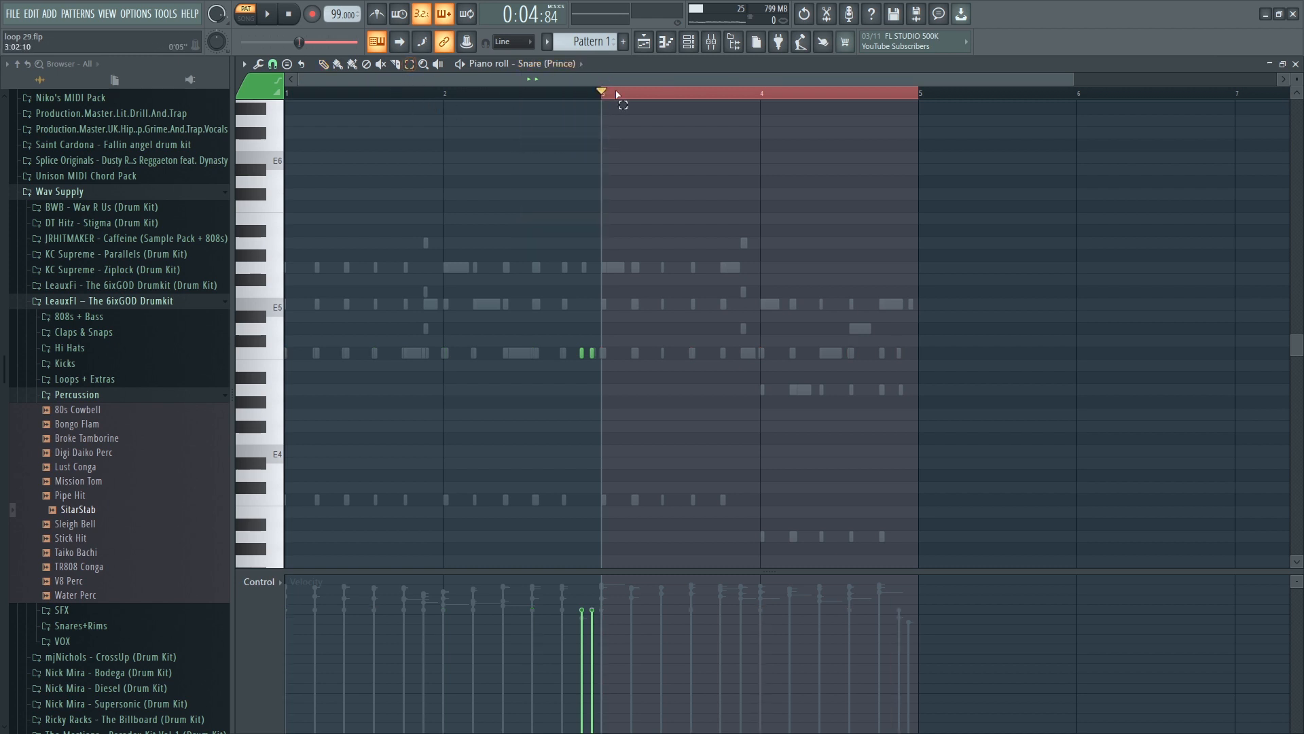
pyautogui.moveTo(600, 95); pyautogui.dragTo(286, 104)
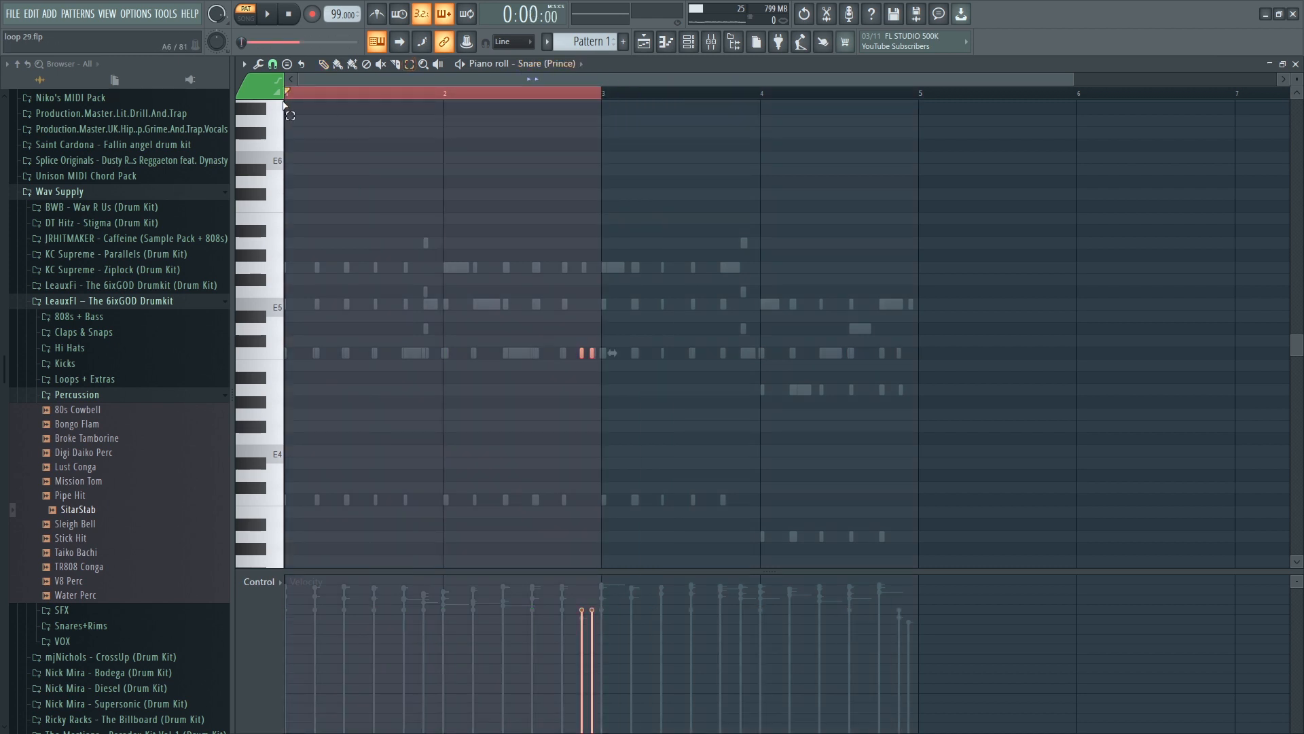
pyautogui.hotkey('ctrl', 'b')
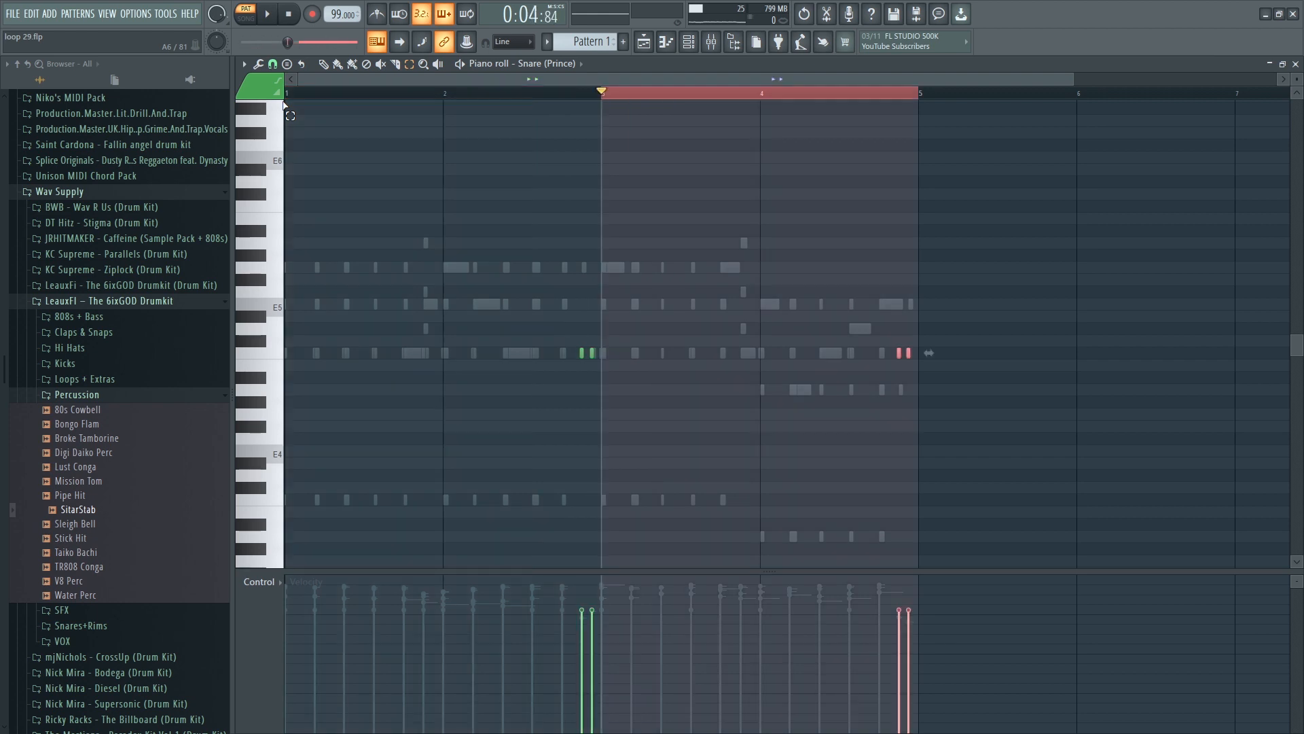
# Show the Badu Rim notes and duplicate the hits from bars 1–2 into bars 3–4.
pyautogui.click(569, 66)
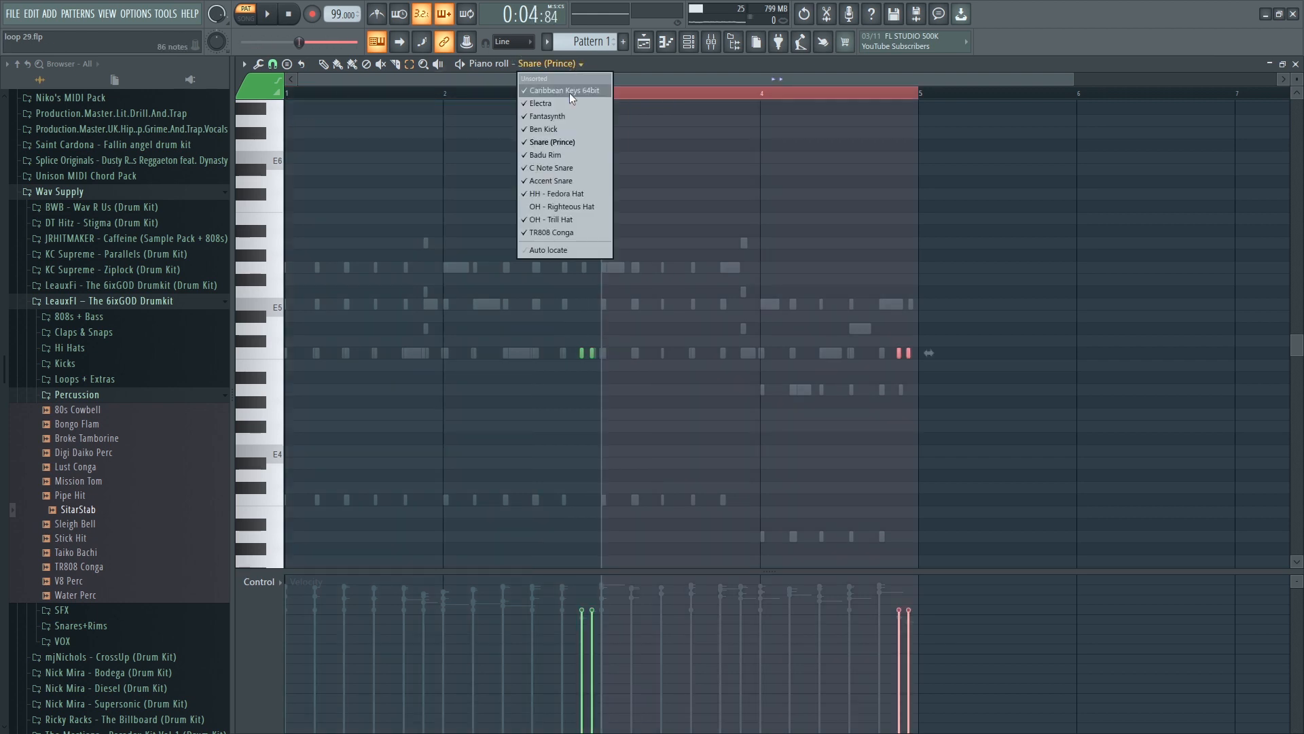
pyautogui.click(557, 156)
pyautogui.moveTo(601, 93); pyautogui.dragTo(239, 95)
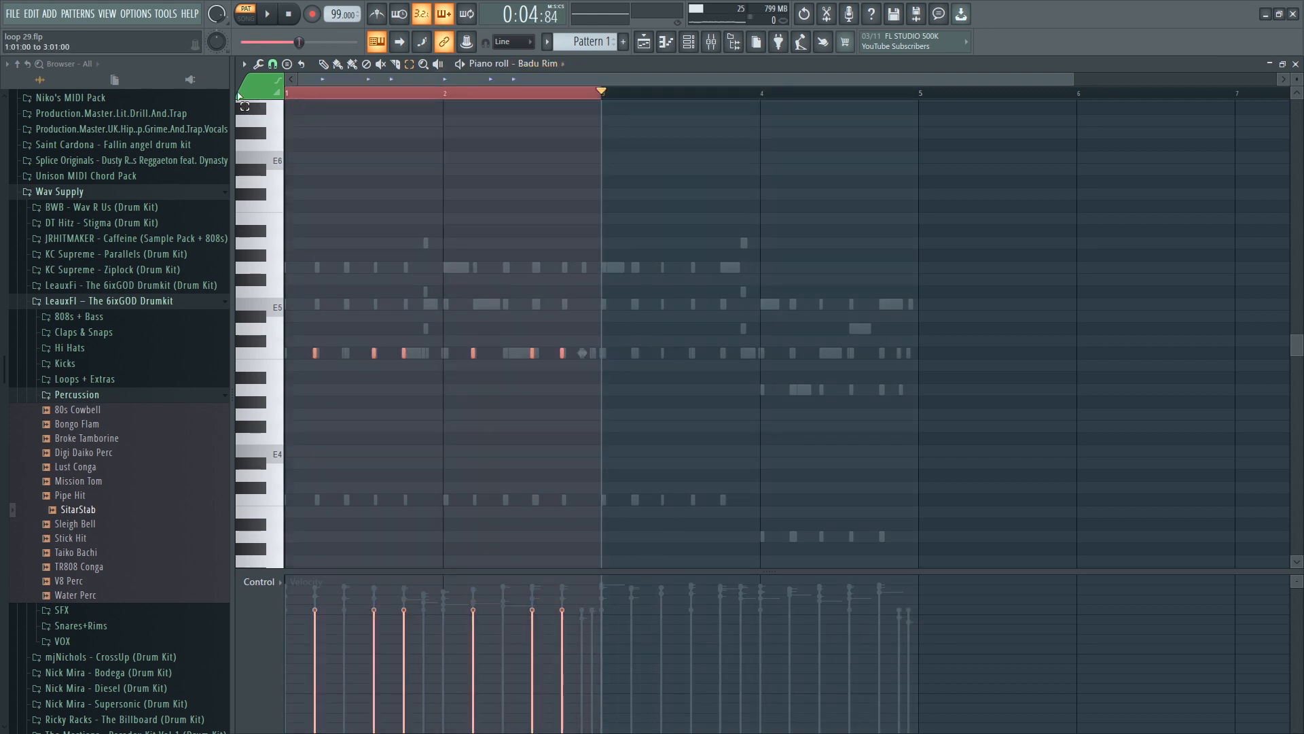
pyautogui.hotkey('ctrl', 'b')
# Show the C Note Snare notes and duplicate the hit from bars 1–2 into bars 3–4.
pyautogui.click(520, 63)
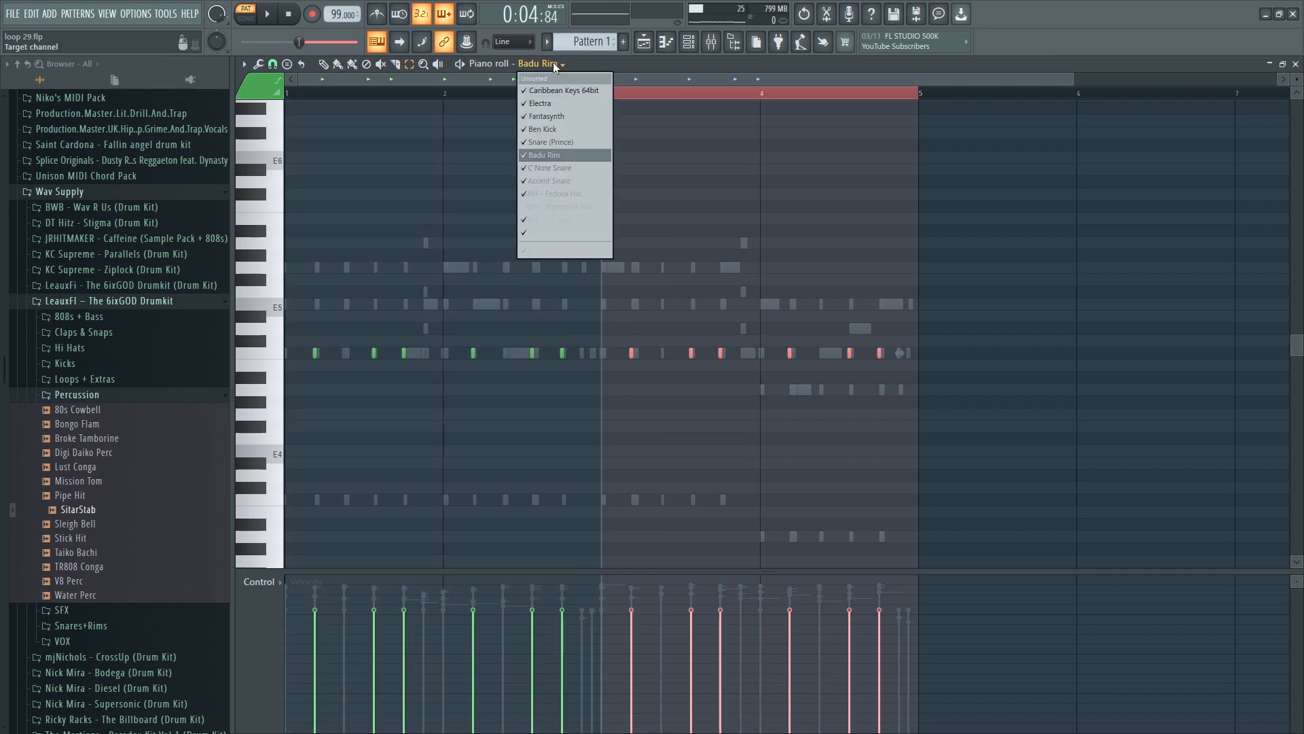
pyautogui.click(552, 169)
pyautogui.moveTo(600, 107); pyautogui.dragTo(116, 99)
pyautogui.hotkey('ctrl', 'b')
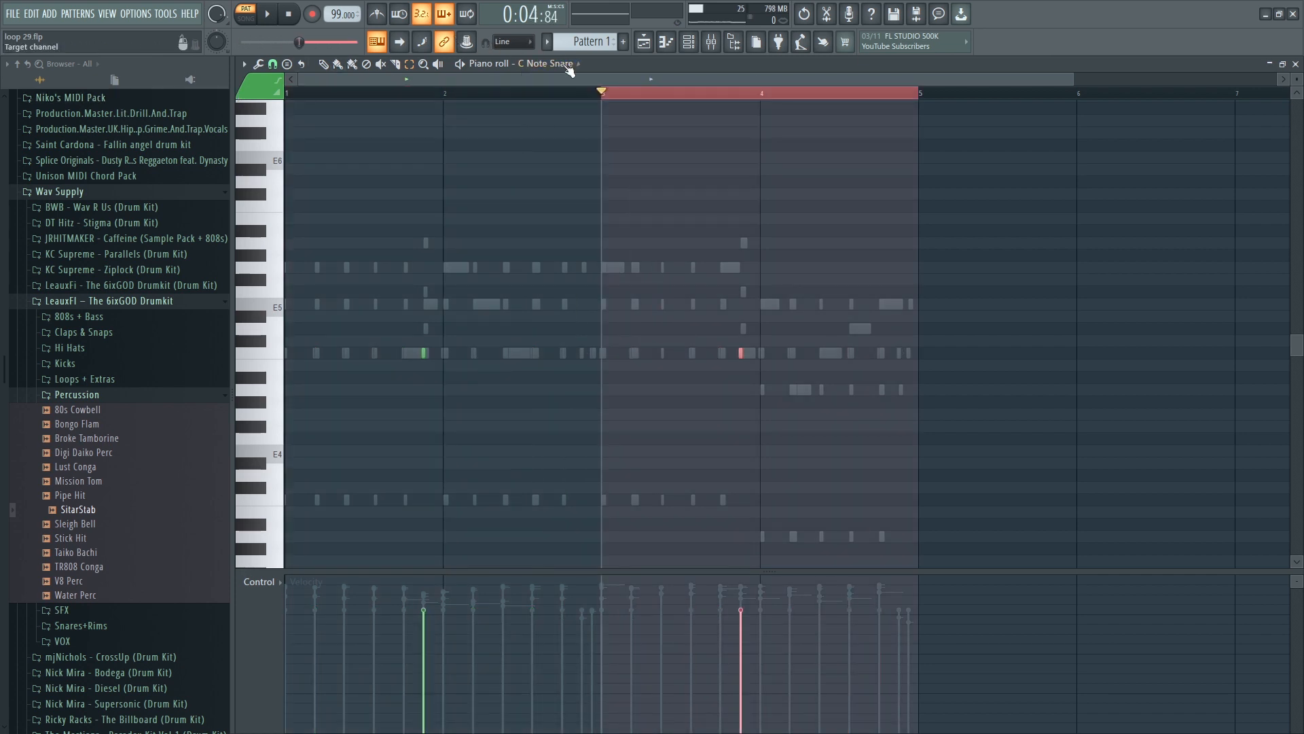
# Show the HH - Fedora Hat notes and duplicate the hit from bars 1–2 into bars 3–4.
pyautogui.click(569, 65)
pyautogui.click(560, 196)
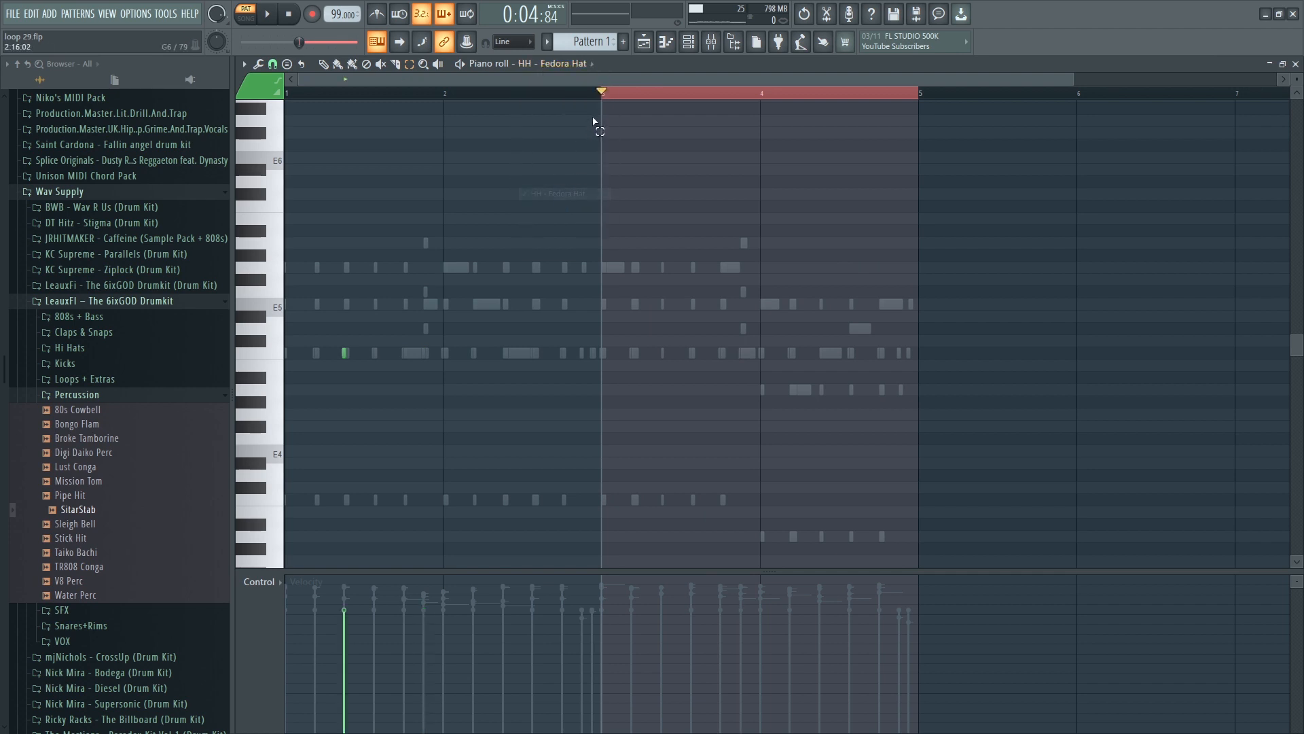
pyautogui.moveTo(596, 95); pyautogui.dragTo(88, 92)
pyautogui.hotkey('ctrl', 'b')
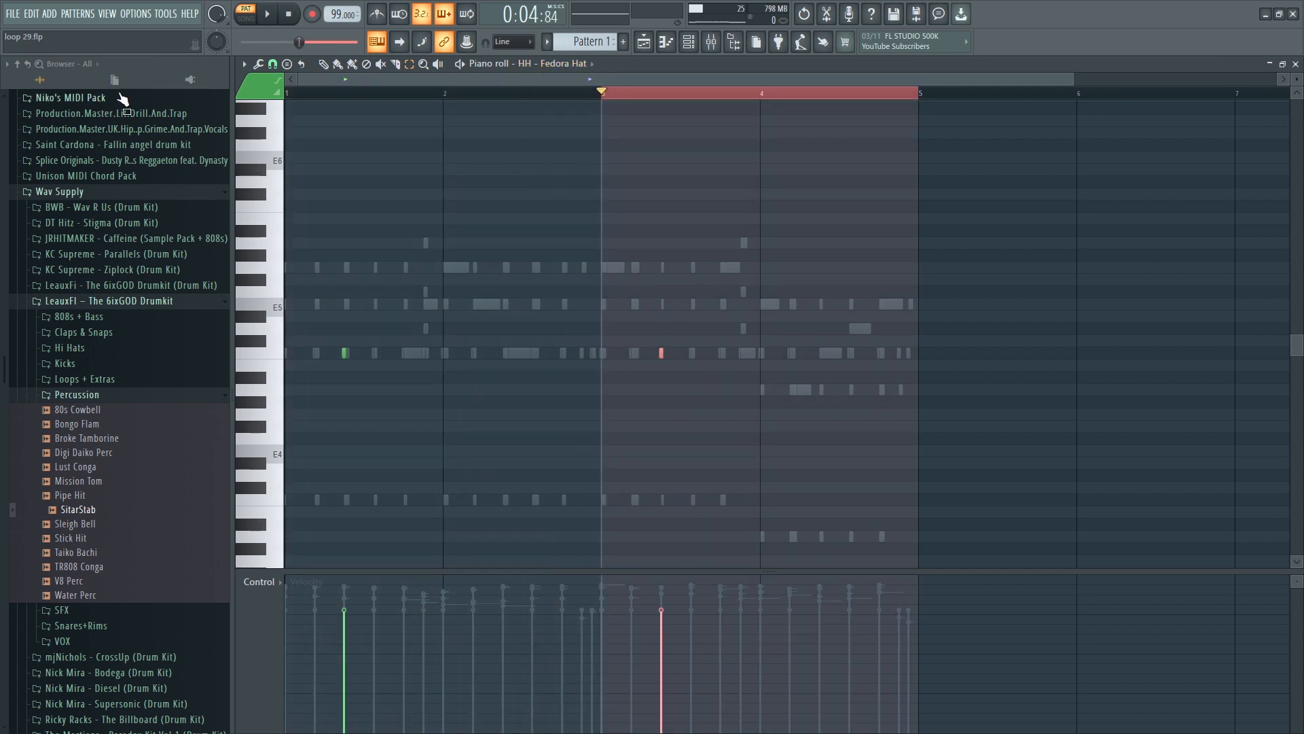
# Check the OH - Trill Hat and TR808 Conga notes, close the piano roll, and play back the pattern.
pyautogui.click(558, 63)
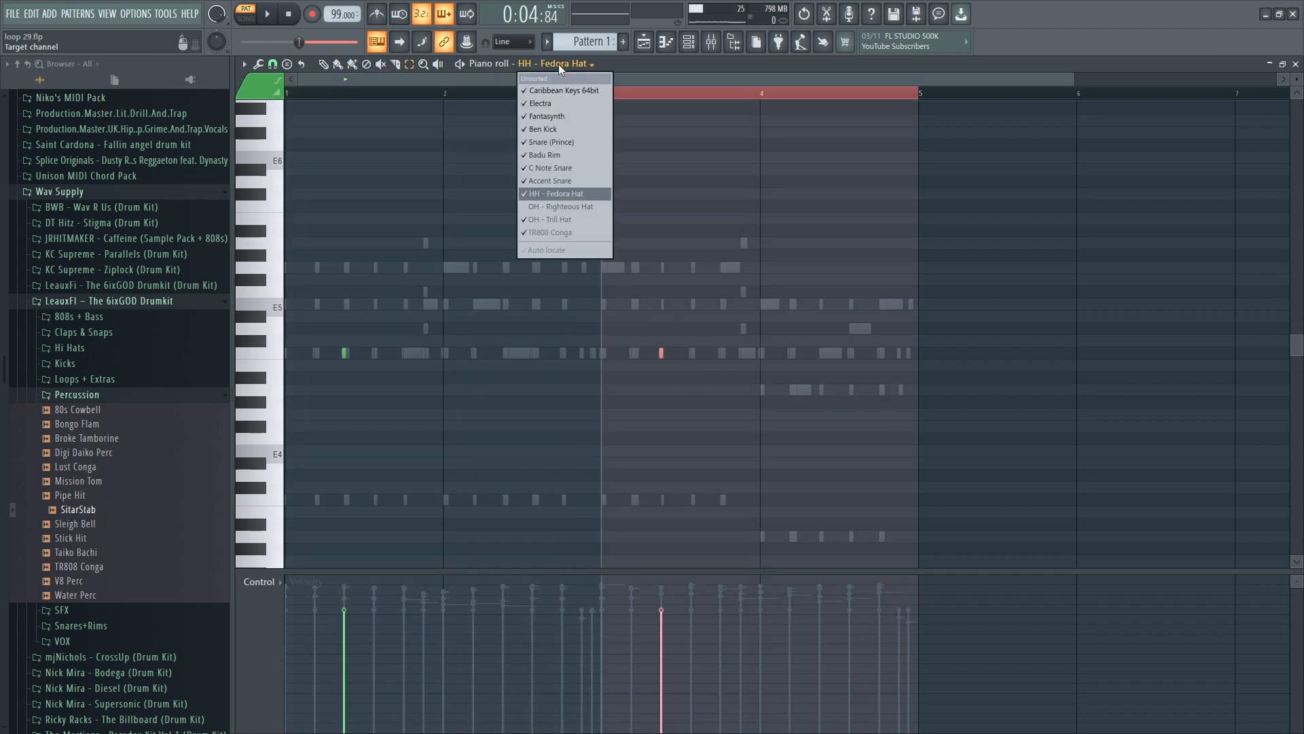
pyautogui.click(548, 220)
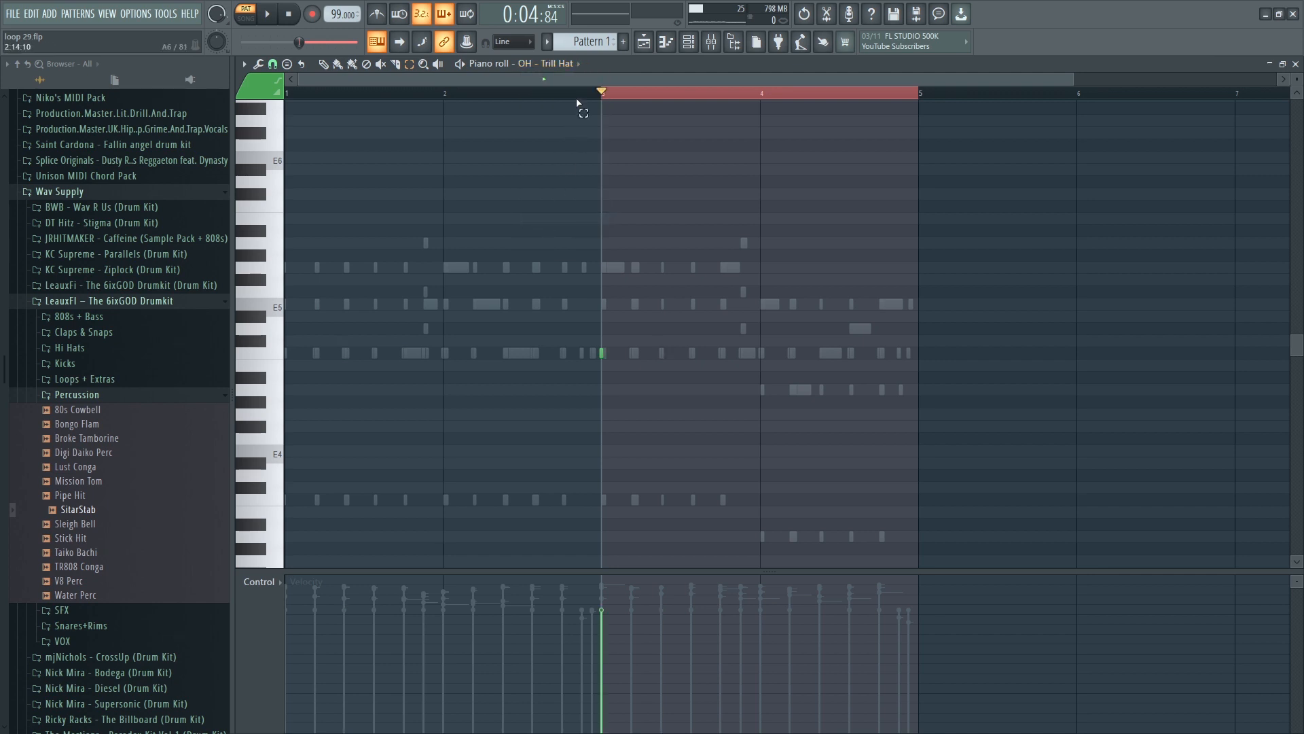
pyautogui.click(559, 64)
pyautogui.click(544, 232)
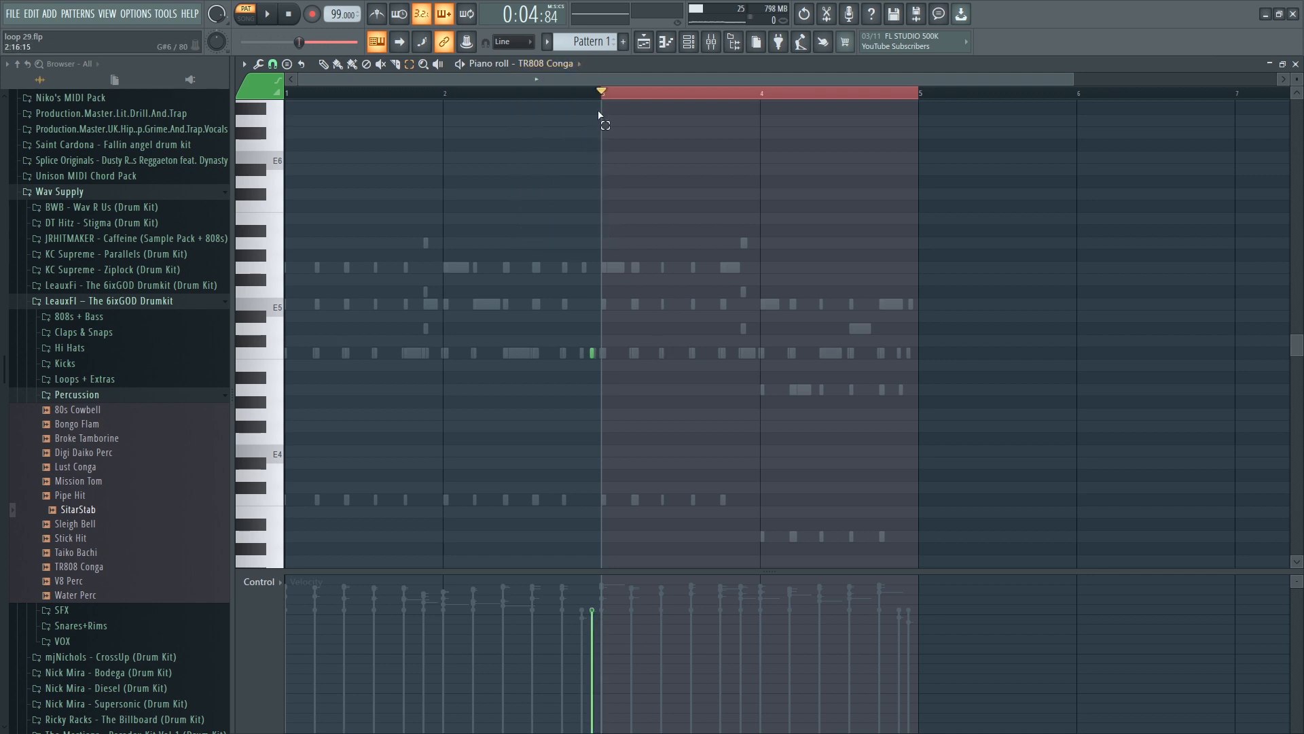
pyautogui.click(570, 64)
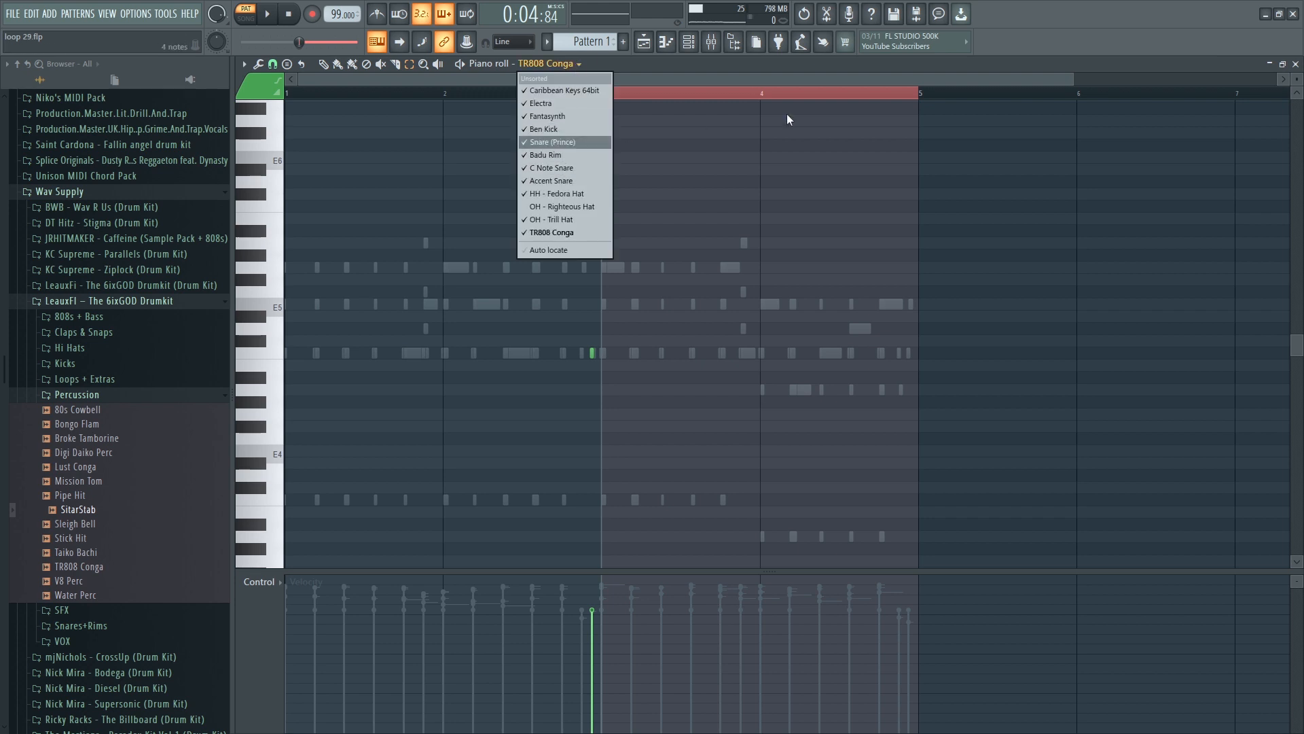
pyautogui.click(1294, 65)
pyautogui.click(1294, 65)
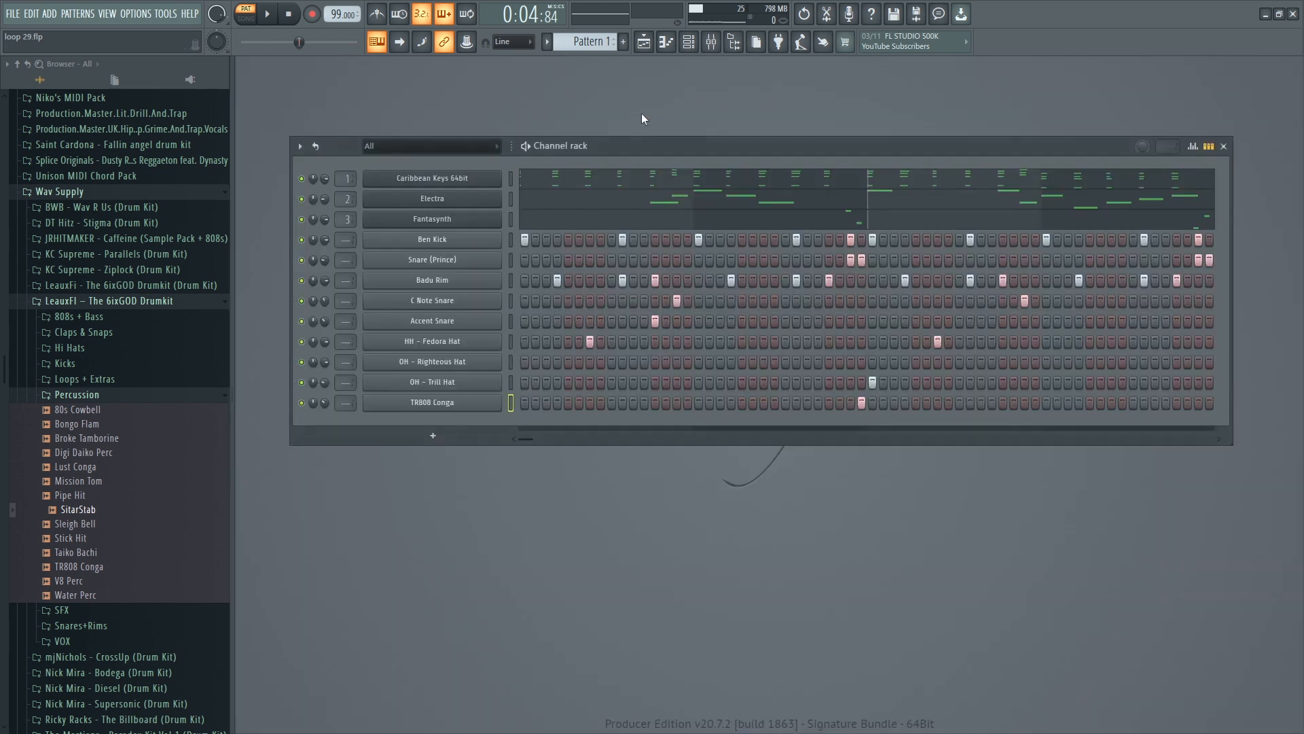
pyautogui.press('space')
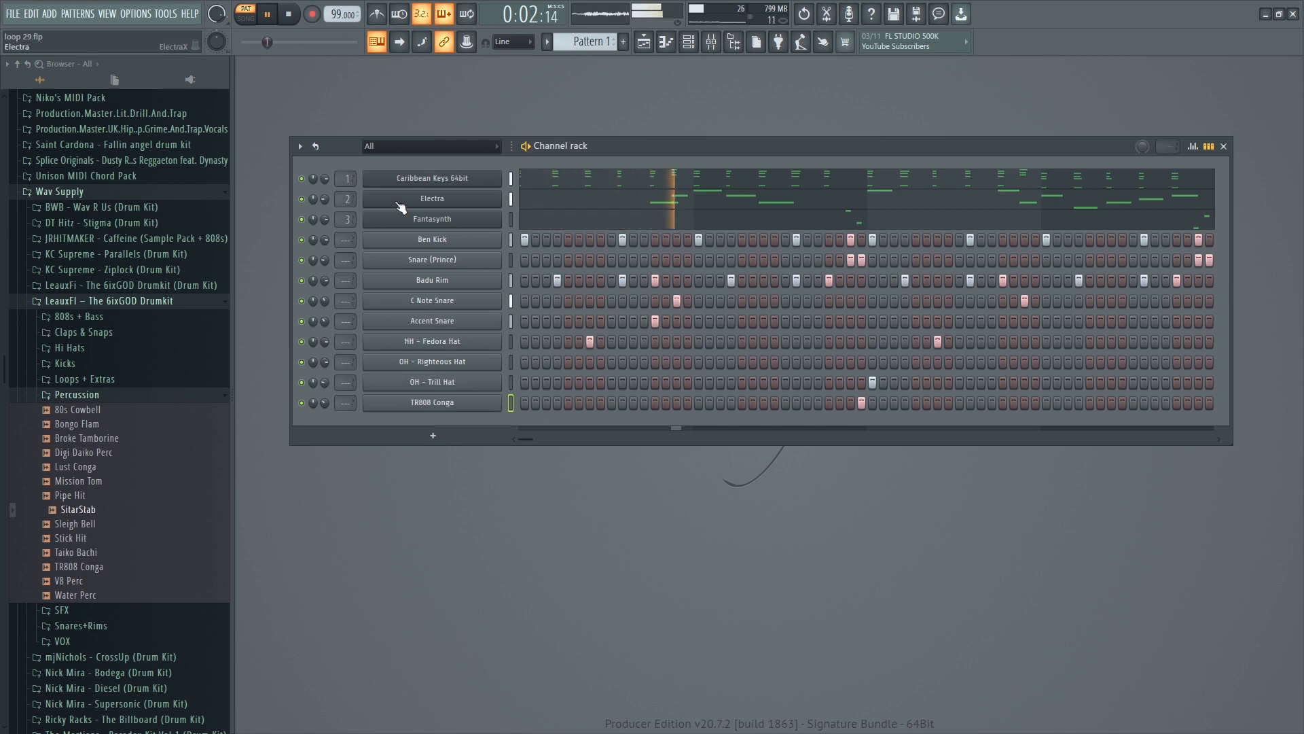
# Audition the closed hats in the 6ixGOD Drumkit's Hi Hats folder, starting from HH - 8bit Hat, and stop the pattern playback.
pyautogui.click(92, 396)
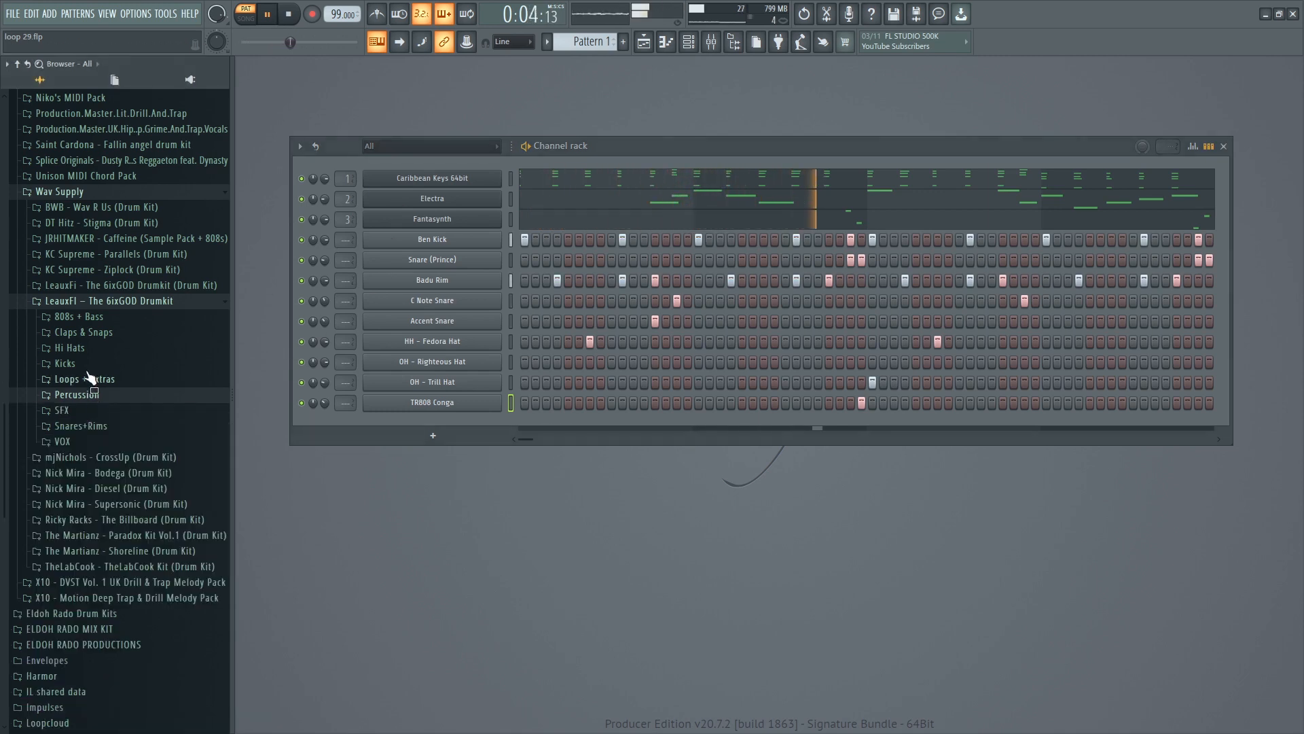
pyautogui.click(87, 348)
pyautogui.click(87, 377)
pyautogui.click(90, 369)
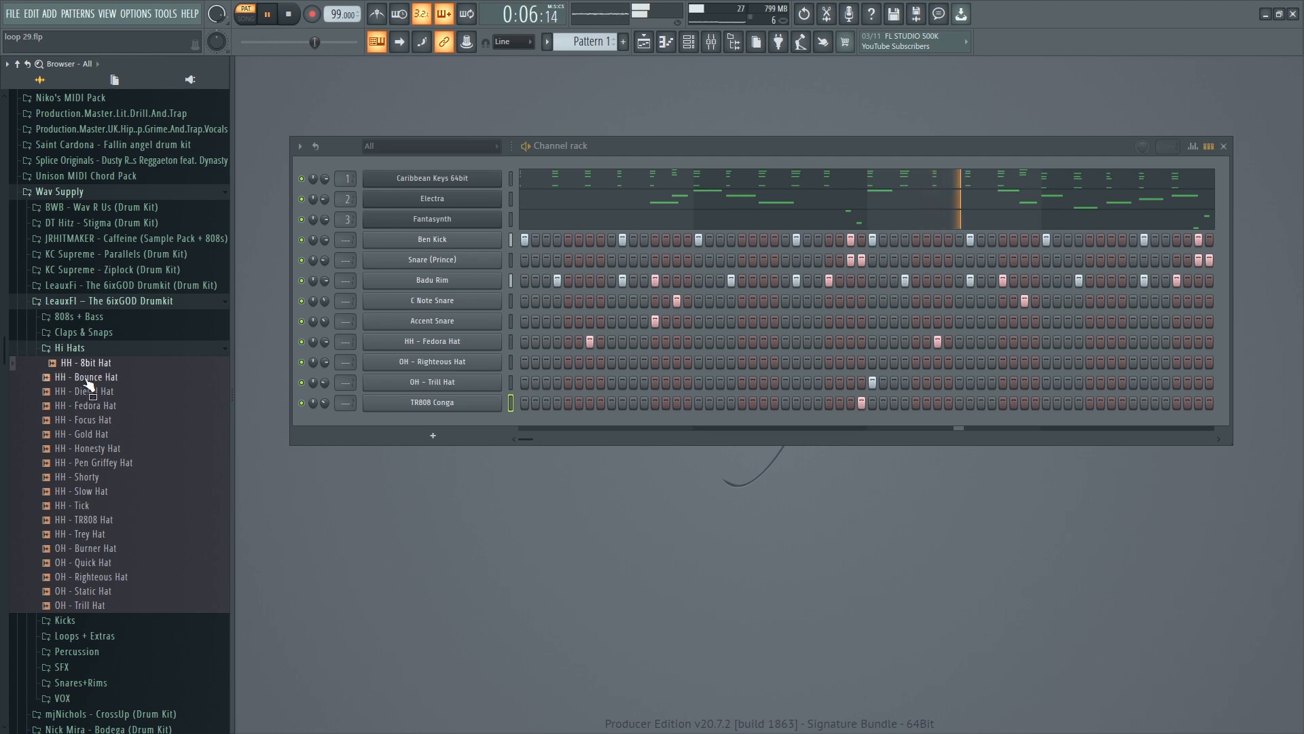
pyautogui.click(86, 378)
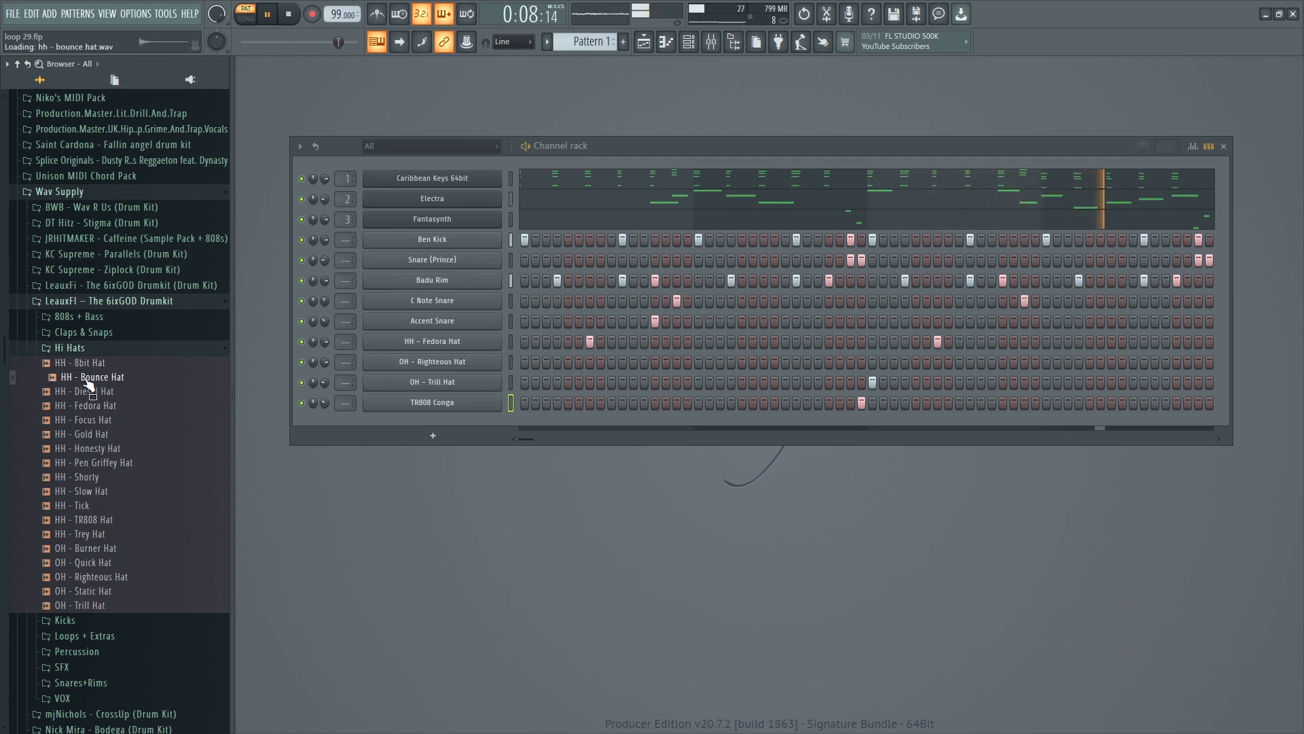
pyautogui.click(95, 405)
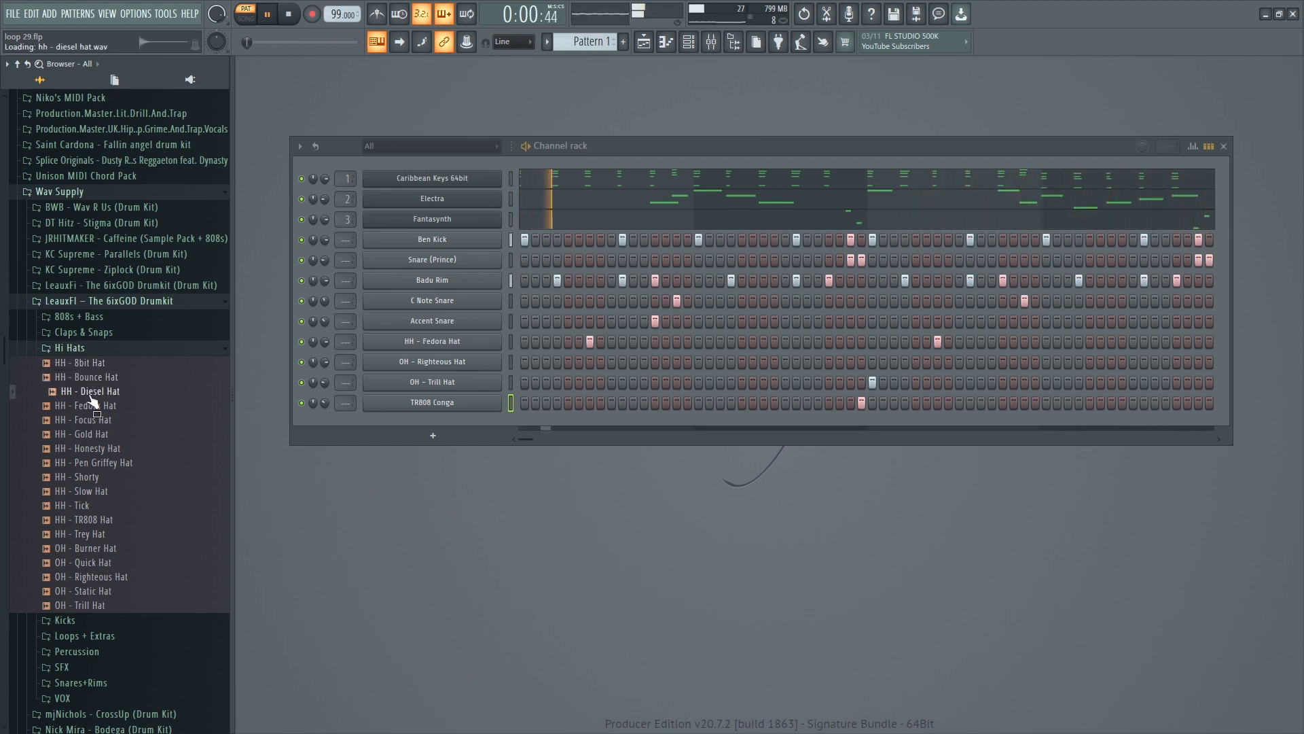
pyautogui.click(95, 420)
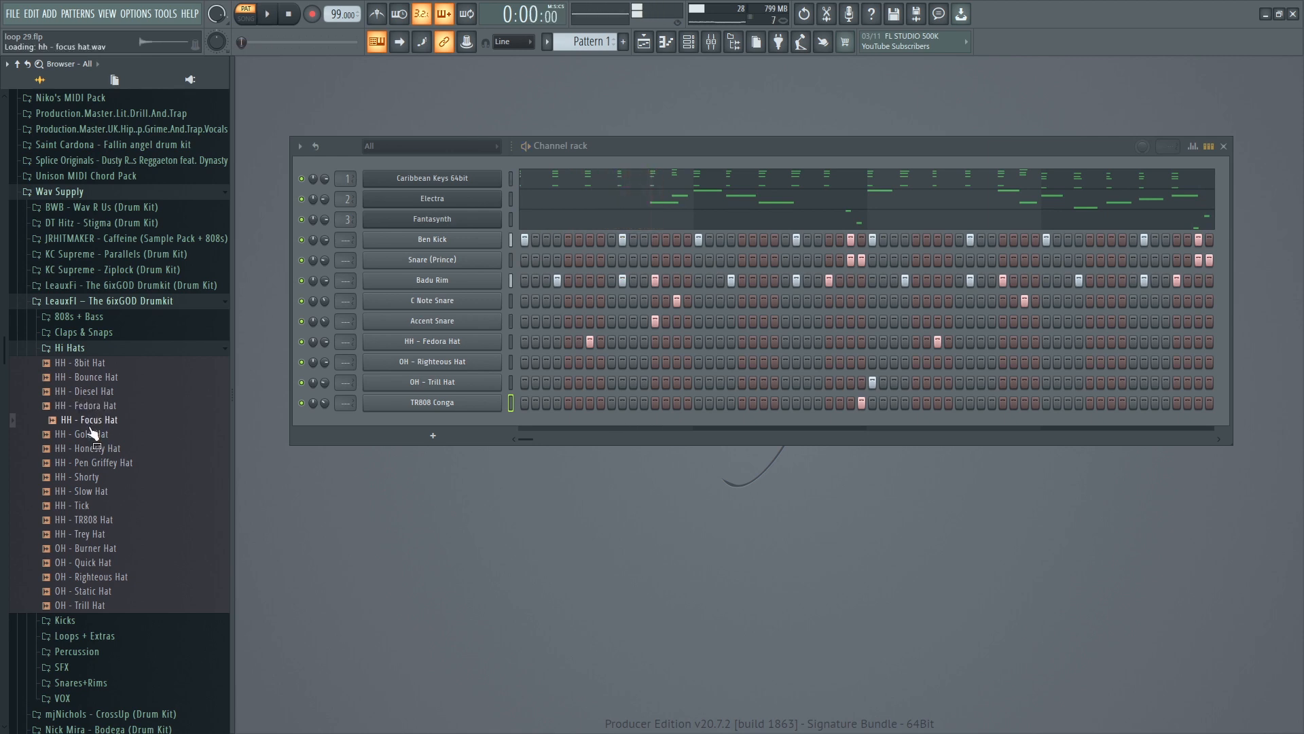
pyautogui.click(95, 434)
pyautogui.press('space')
# Switch to the CrossUp drum kit and audition the samples in its Chants folder, from Adam through Frost.
pyautogui.click(102, 300)
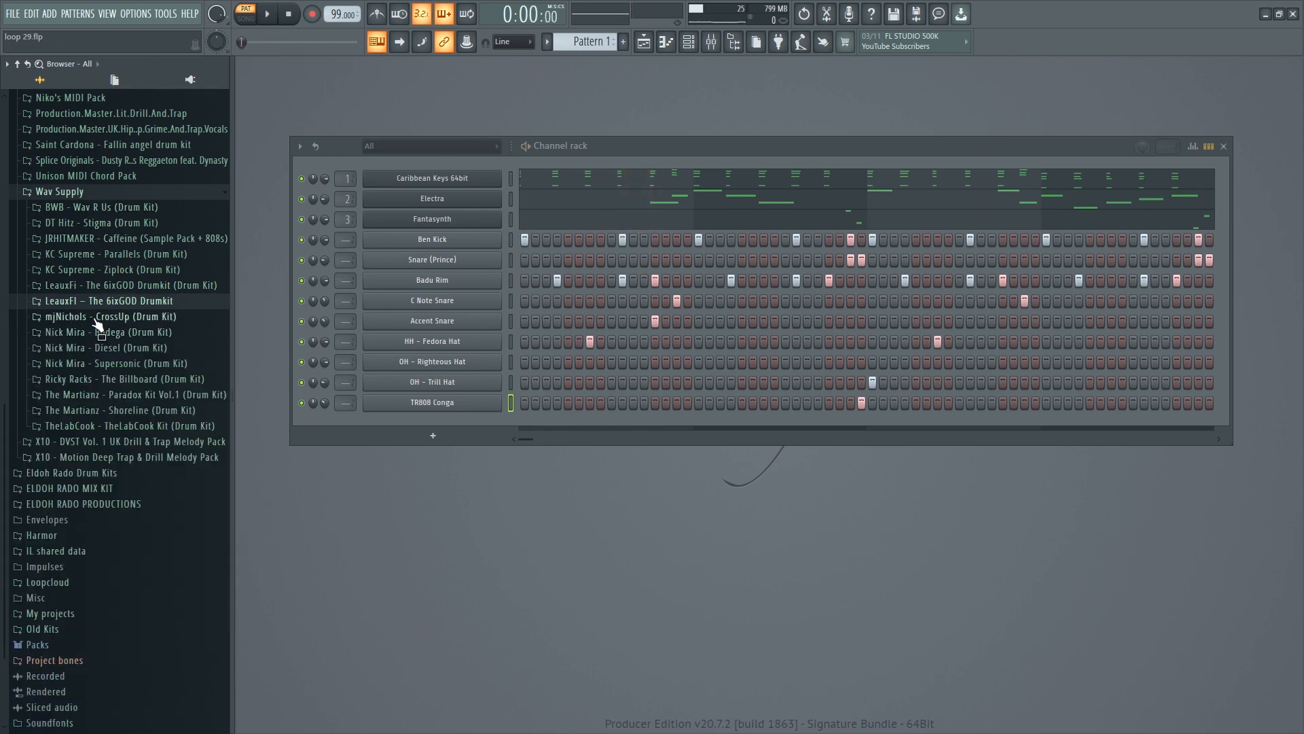
pyautogui.click(105, 317)
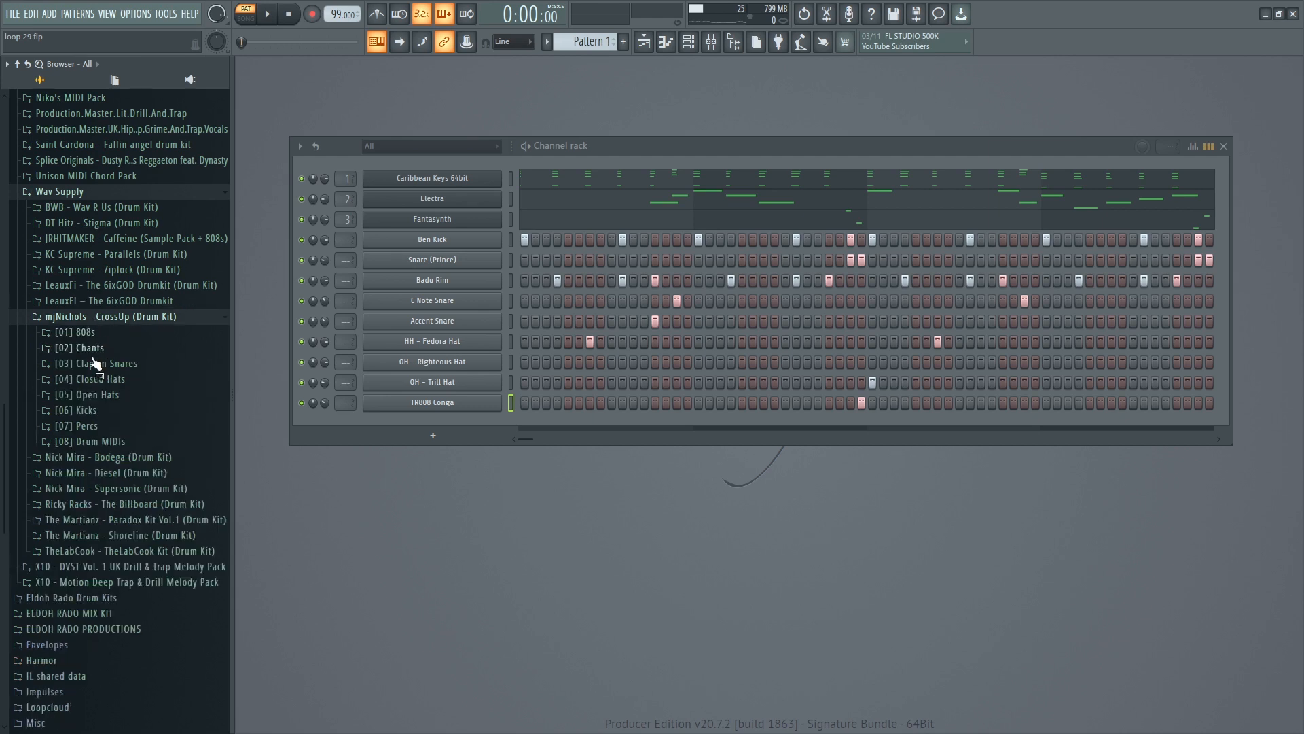
pyautogui.click(97, 349)
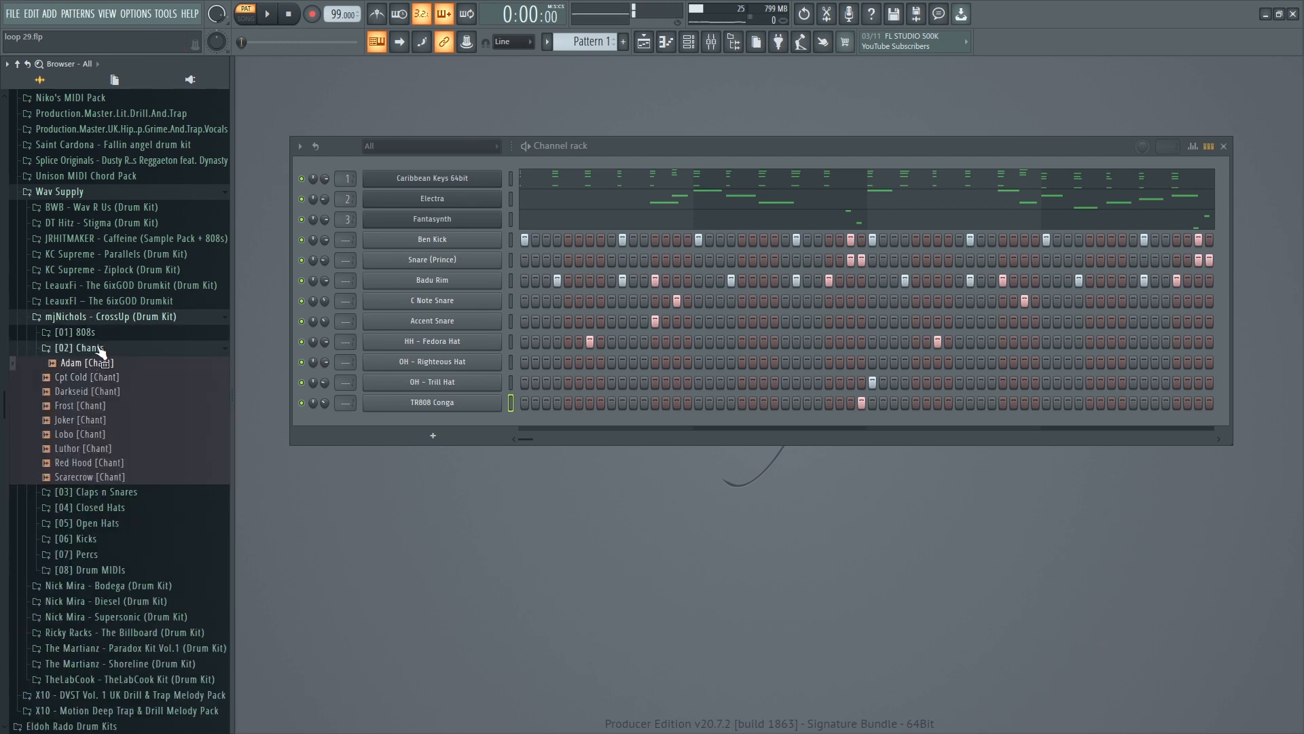
pyautogui.click(100, 378)
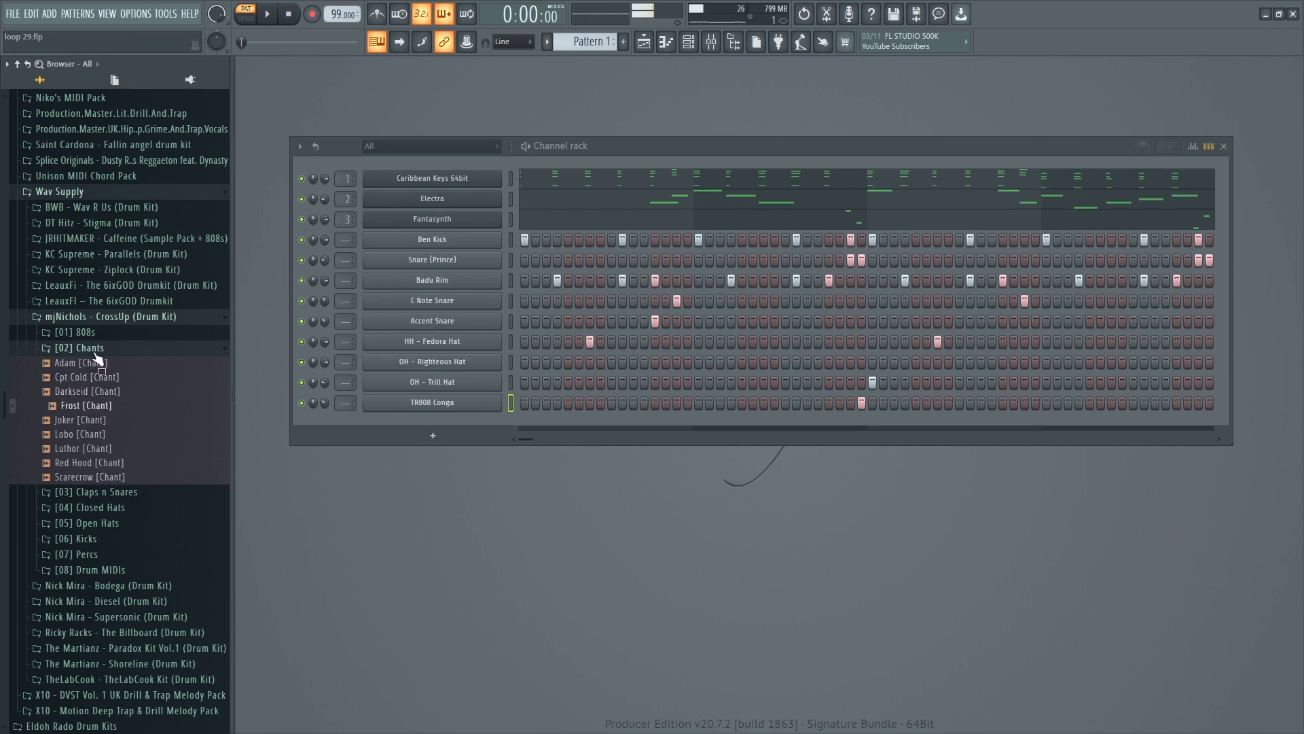
pyautogui.click(96, 348)
# Audition the FANG and Guile samples in the CrossUp kit's Closed Hats folder.
pyautogui.click(106, 381)
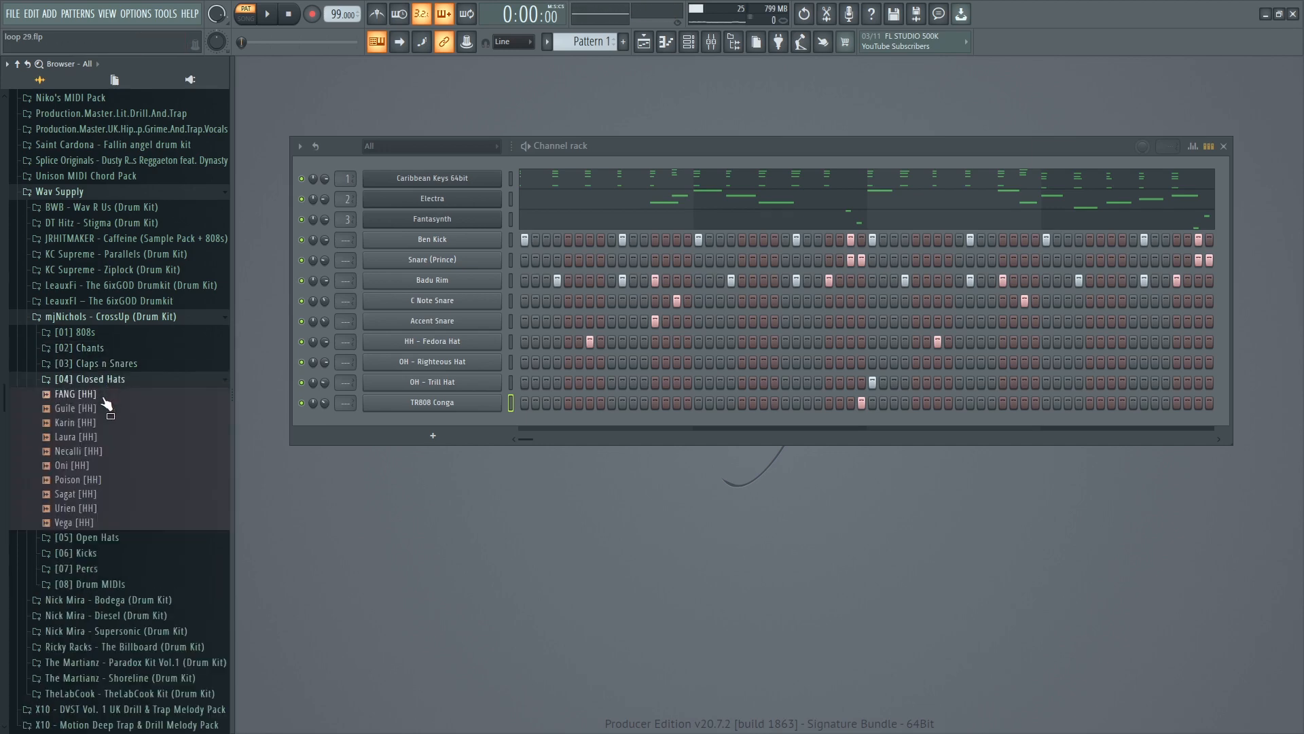
pyautogui.click(102, 395)
pyautogui.click(99, 410)
pyautogui.click(114, 382)
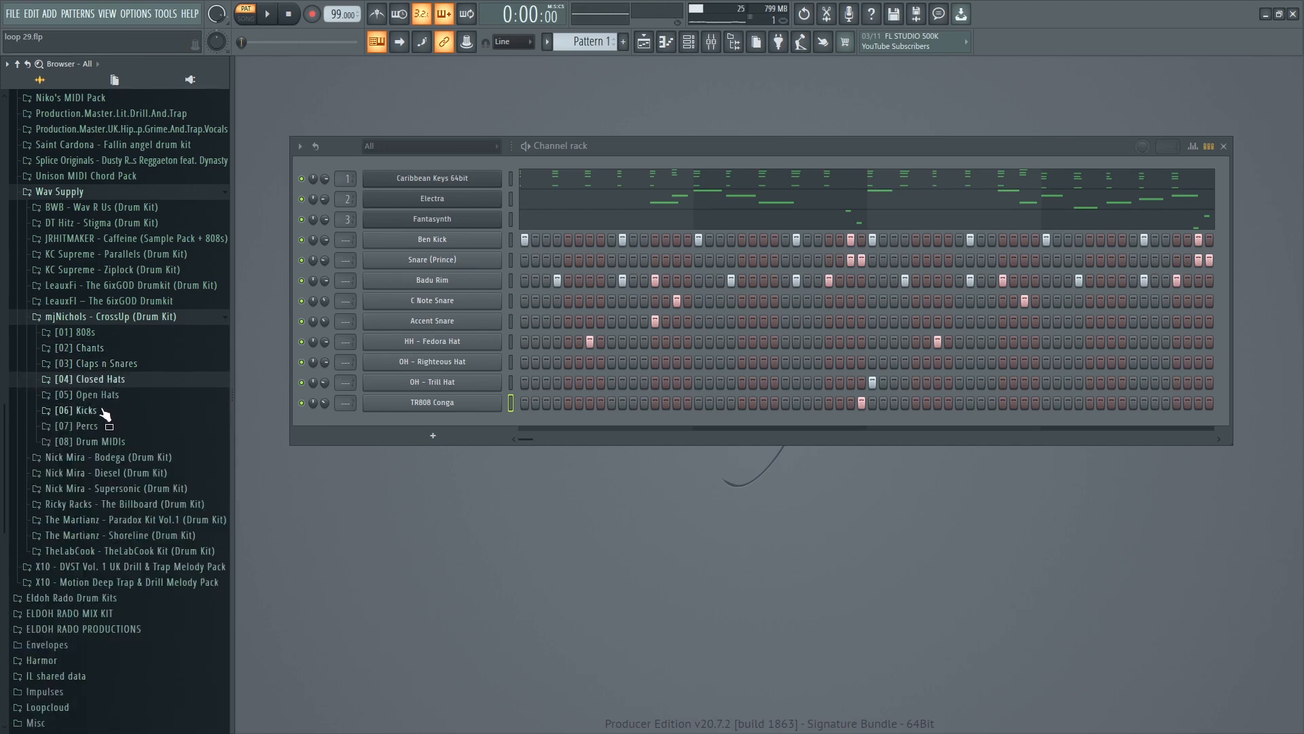
# Audition samples in the CrossUp kit's Open Hats folder and add Eagle [OH] as a new channel.
pyautogui.click(102, 396)
pyautogui.click(102, 409)
pyautogui.click(95, 439)
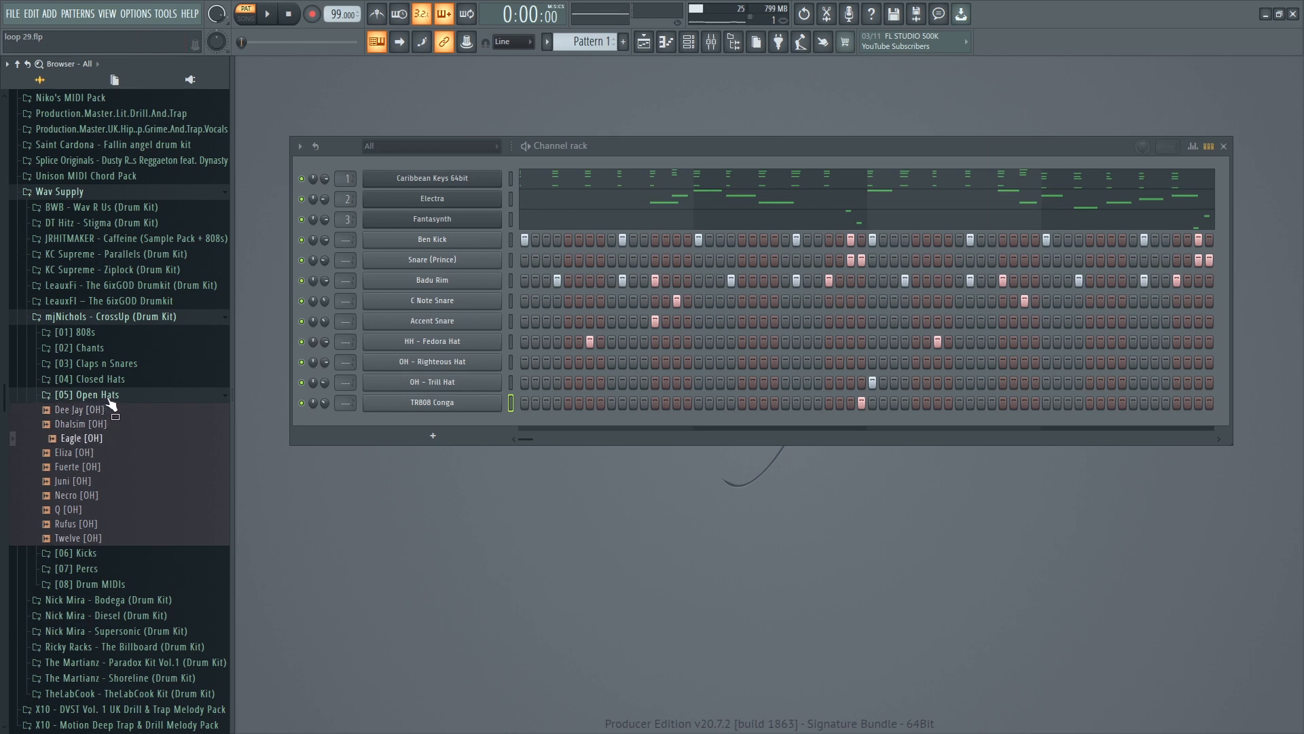
pyautogui.click(109, 398)
pyautogui.click(109, 397)
pyautogui.click(83, 439)
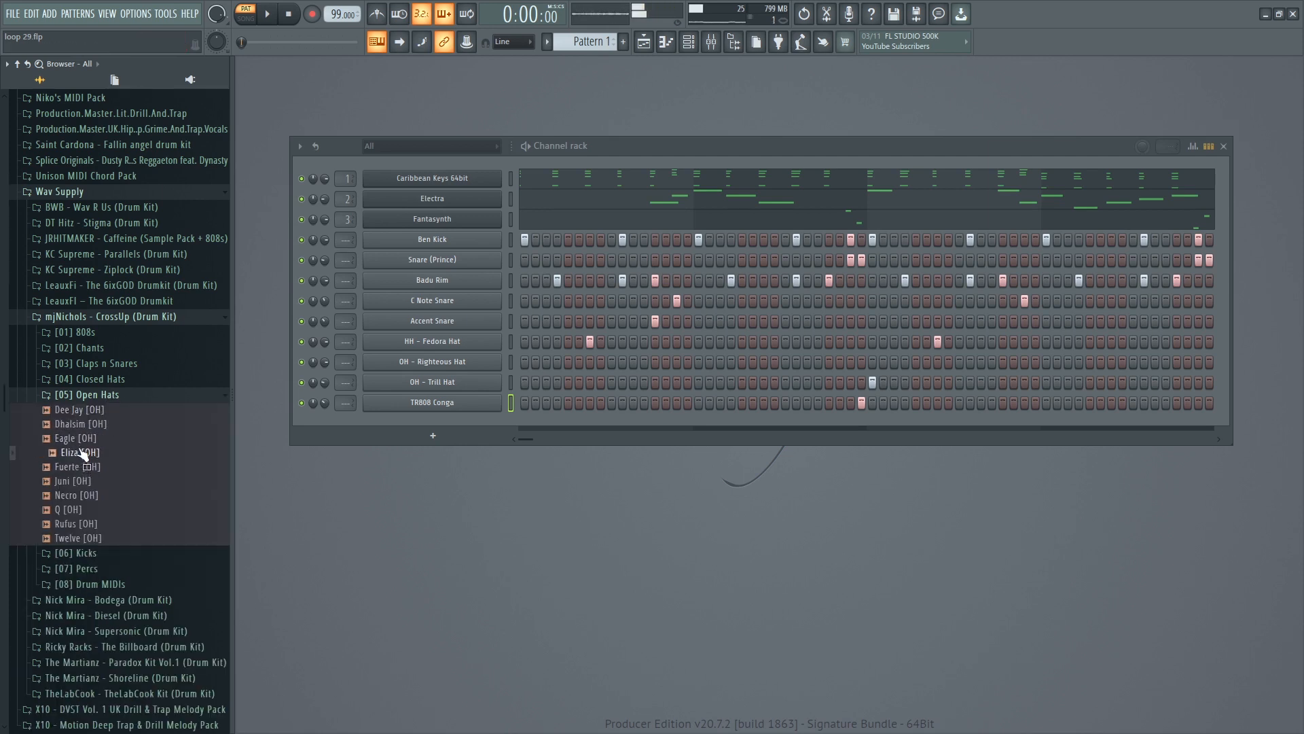
pyautogui.click(83, 440)
pyautogui.moveTo(411, 445); pyautogui.dragTo(421, 422)
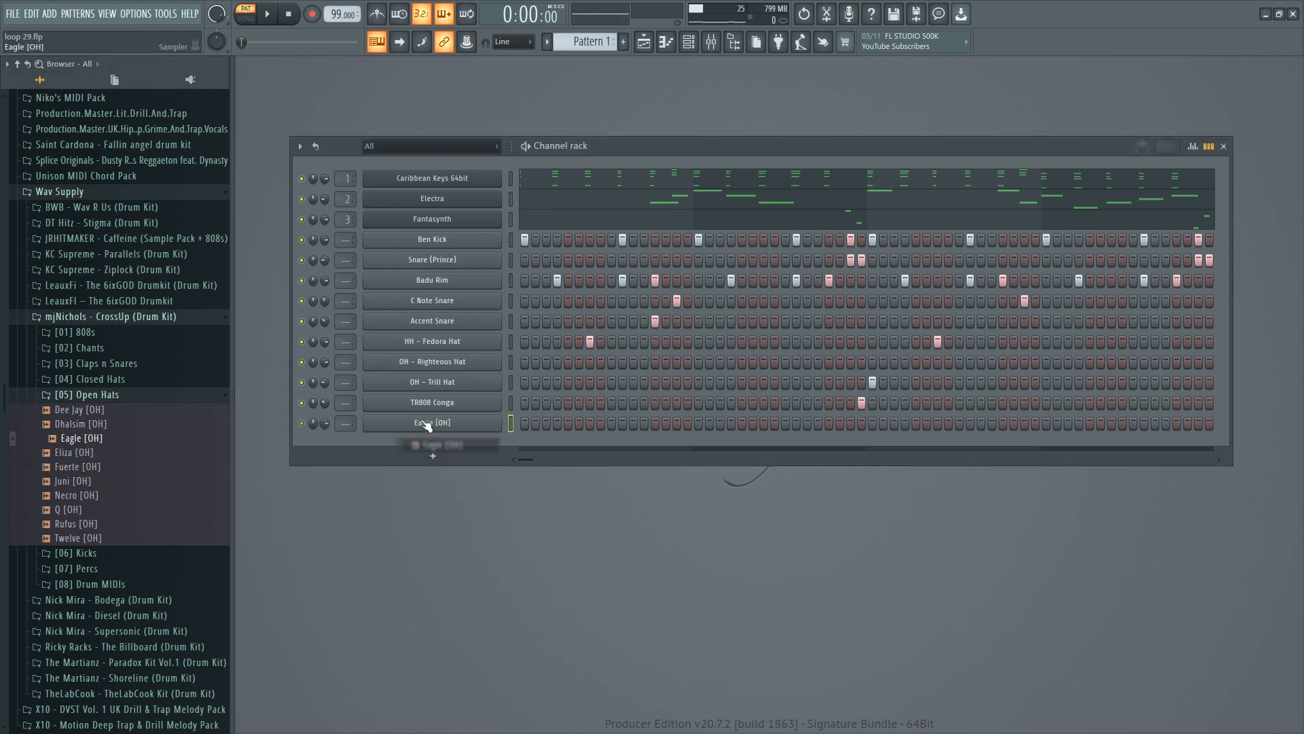
# Try an Eagle [OH] hit on the first step of bar 2, move it to step 15 of bar 1, and lower the channel volume to 30%.
pyautogui.press('space')
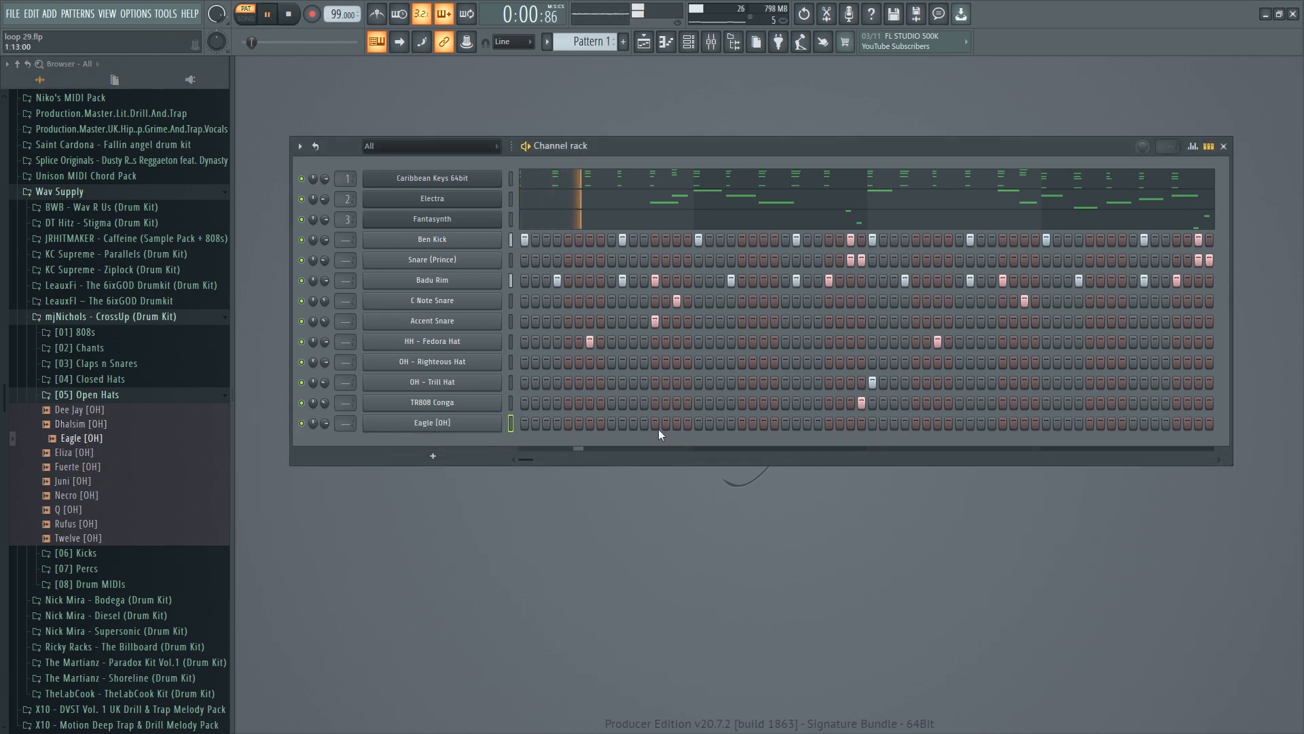
pyautogui.click(698, 423)
pyautogui.press('space')
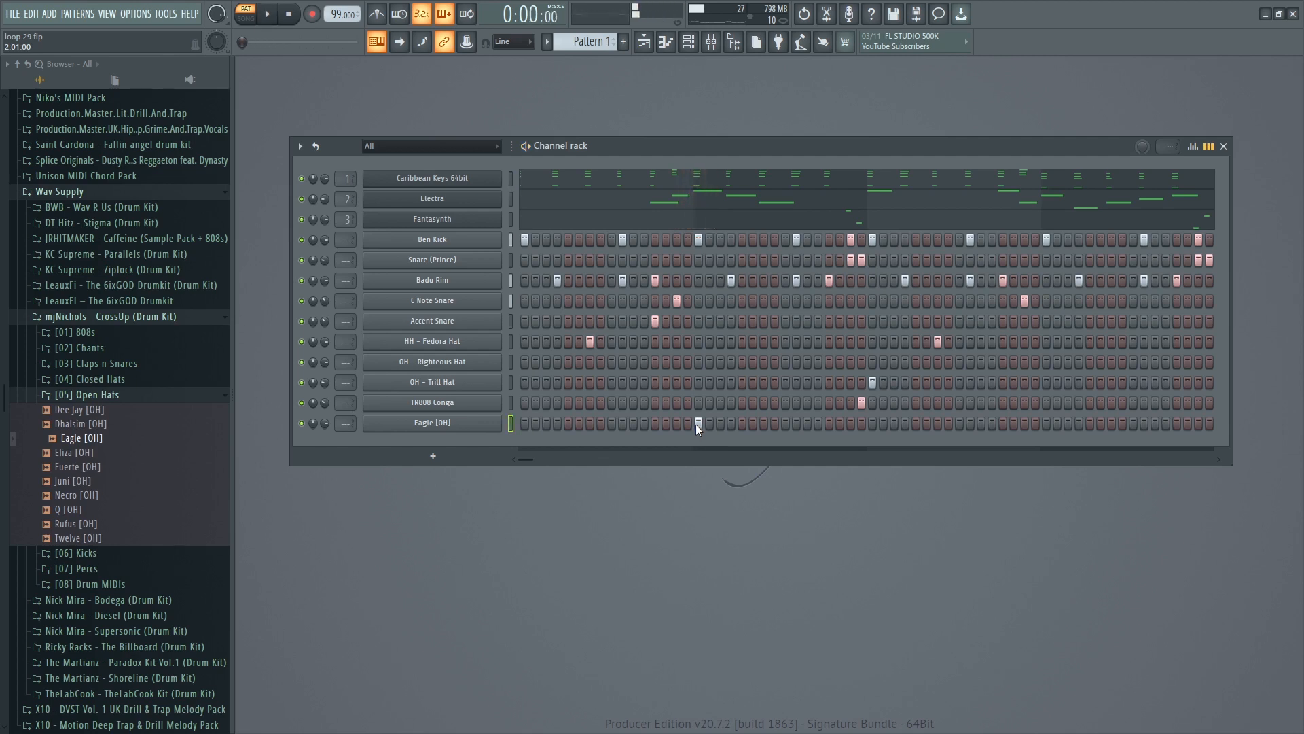
pyautogui.click(677, 423)
pyautogui.press('space')
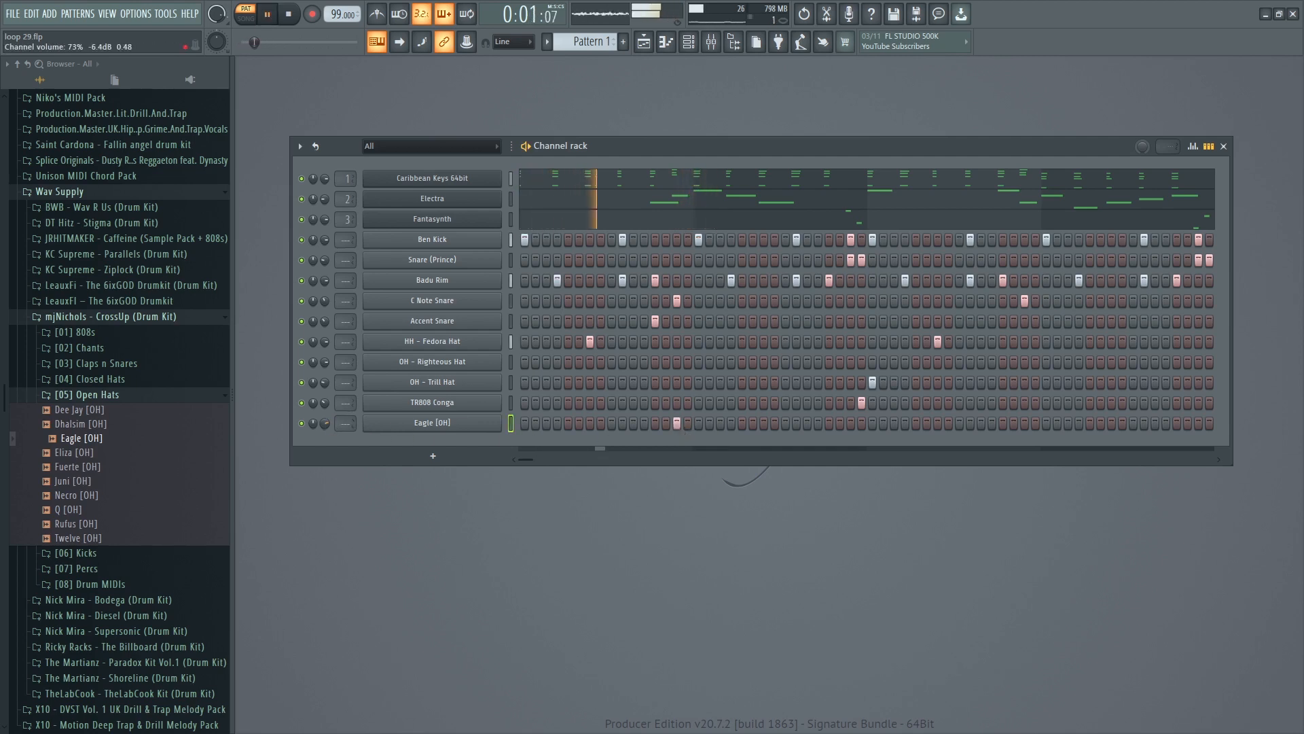
pyautogui.moveTo(327, 422); pyautogui.dragTo(327, 420)
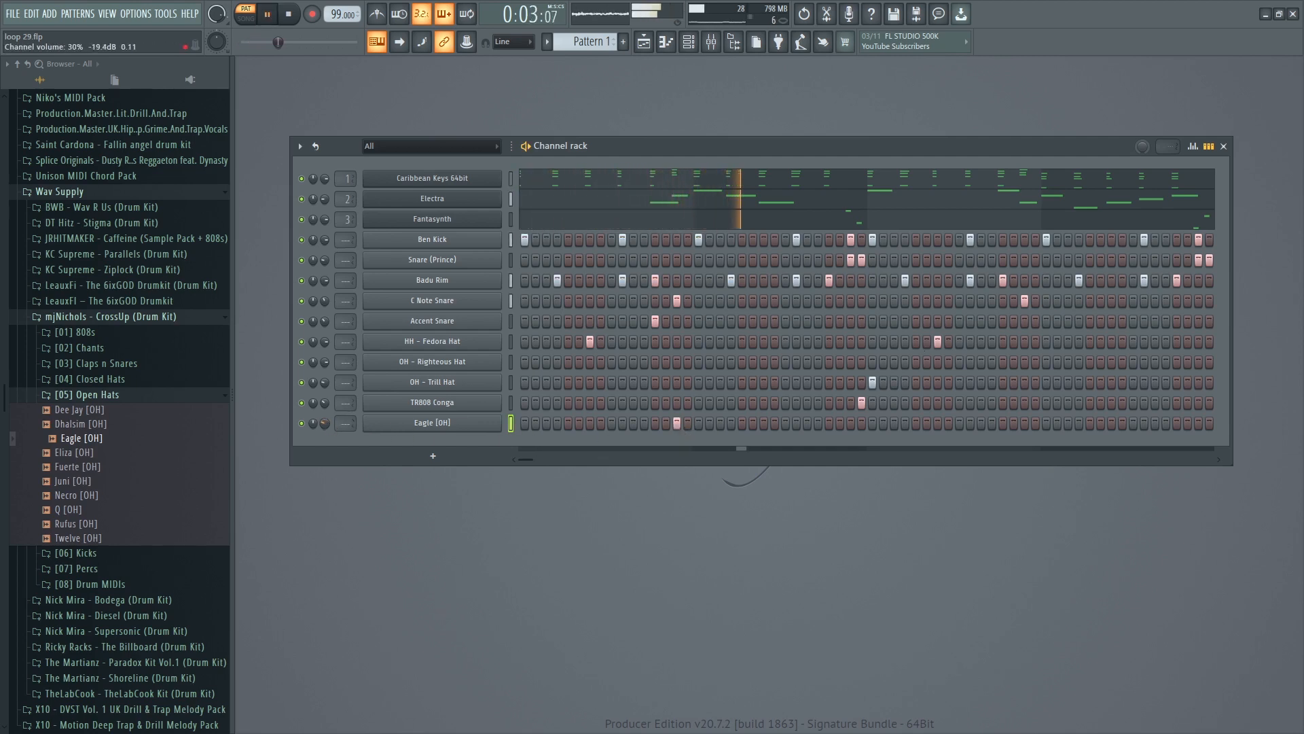
# Try the loop points and ping pong loop options on the Eagle [OH] sample, and clear its hit from the pattern.
pyautogui.click(432, 423)
pyautogui.press('space')
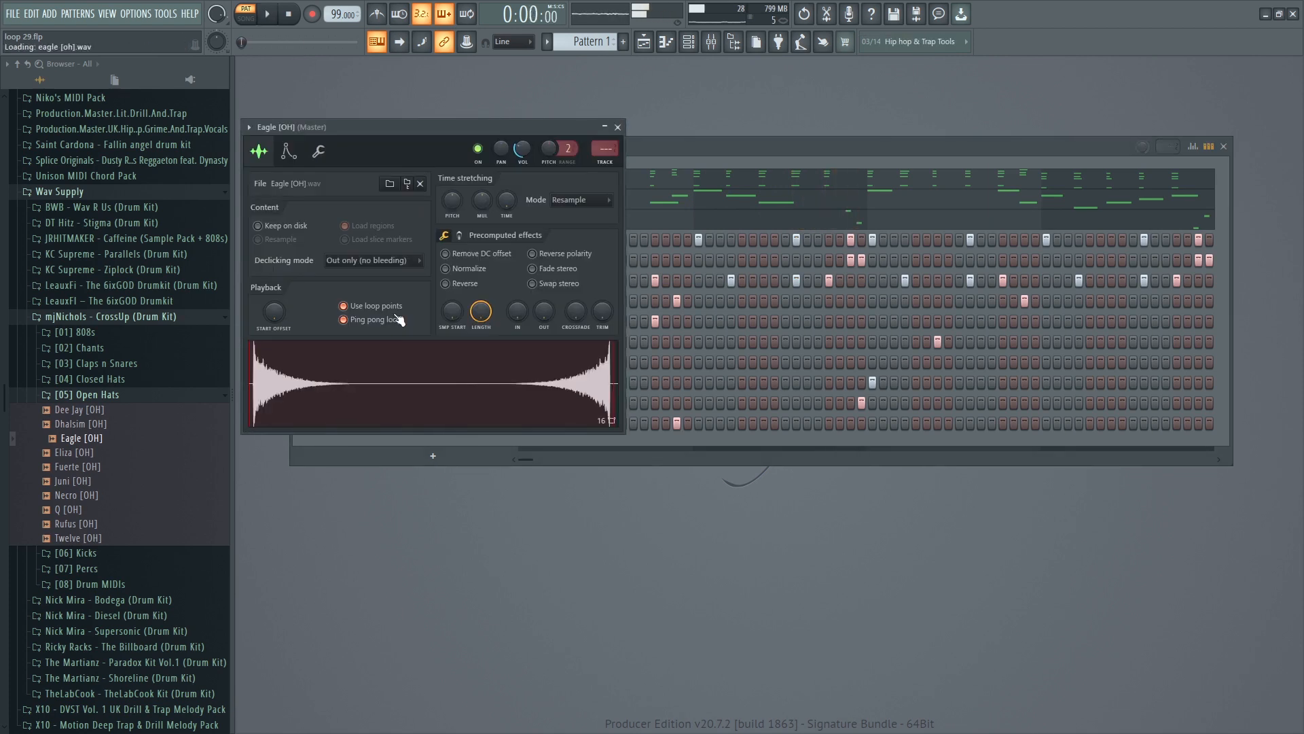
pyautogui.click(400, 320)
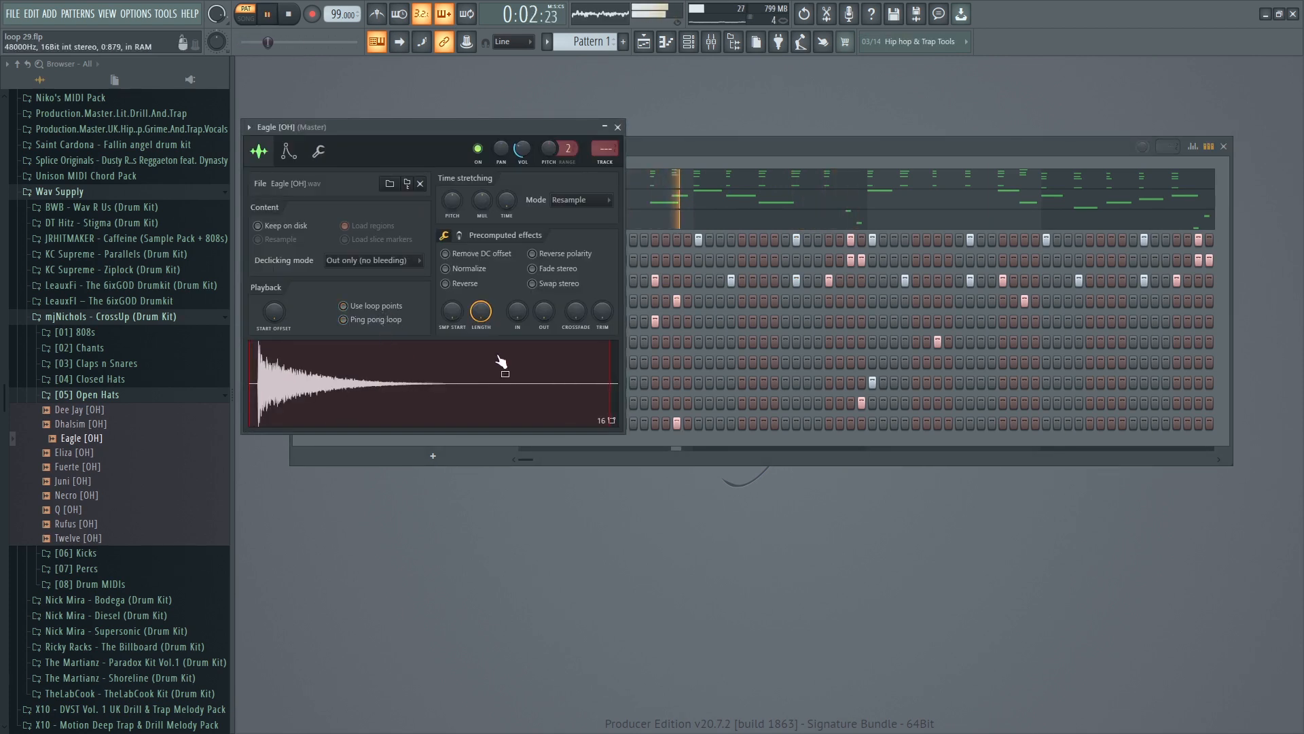
pyautogui.click(674, 422)
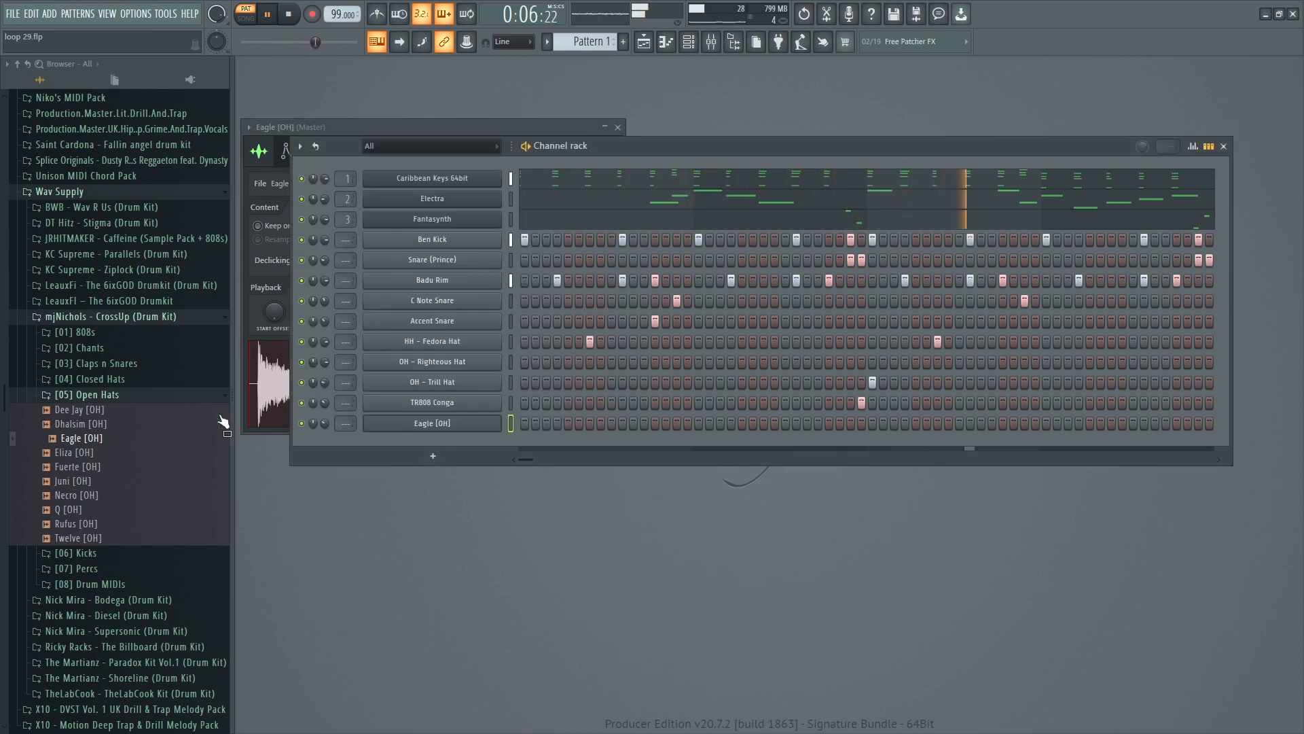
# Return to the CrossUp kit's Closed Hats folder and audition the samples from Oni through Vega.
pyautogui.click(113, 395)
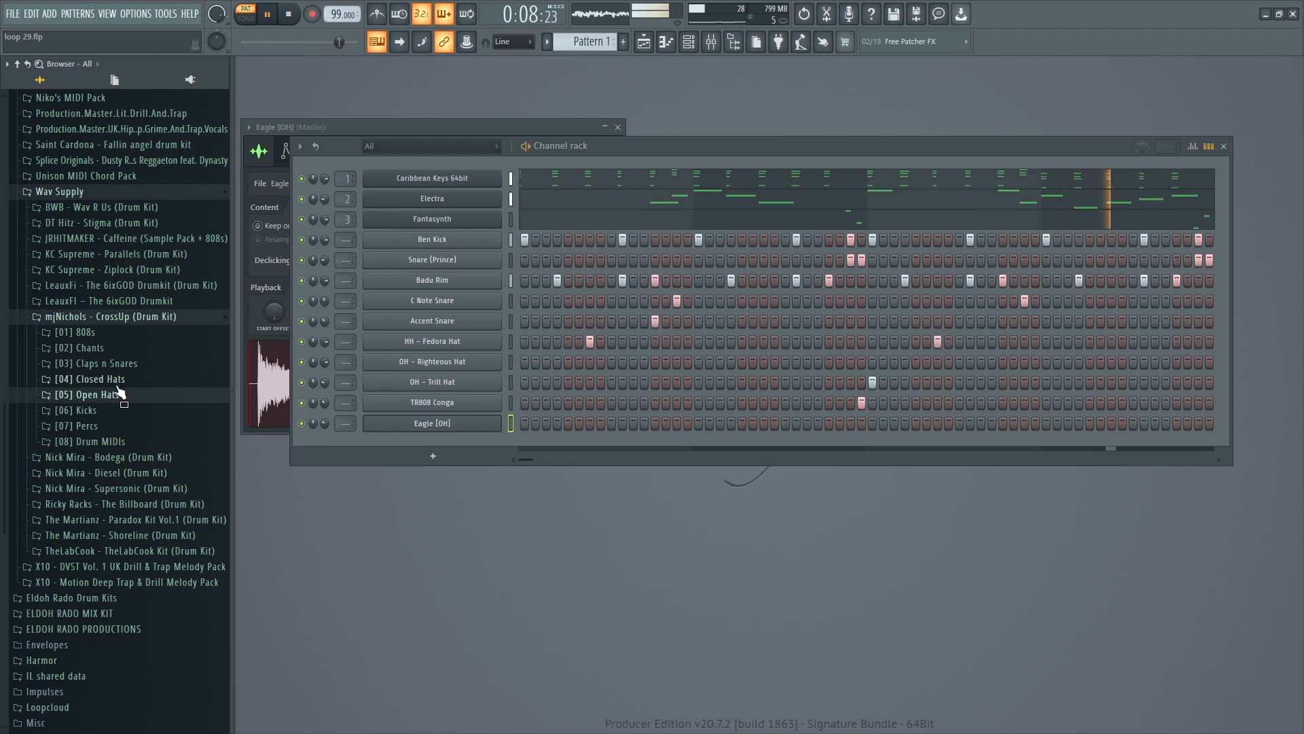
pyautogui.click(90, 379)
pyautogui.click(77, 465)
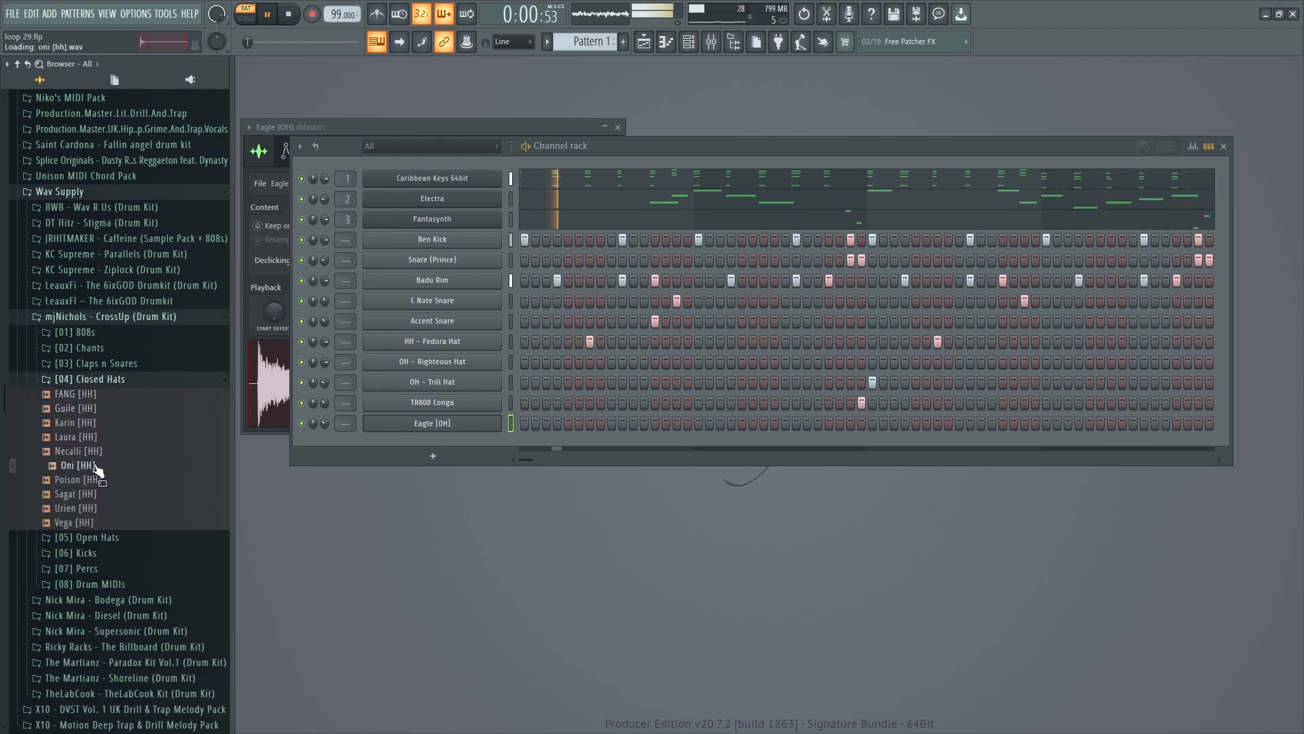
pyautogui.click(77, 479)
pyautogui.click(75, 494)
pyautogui.click(76, 508)
pyautogui.click(78, 523)
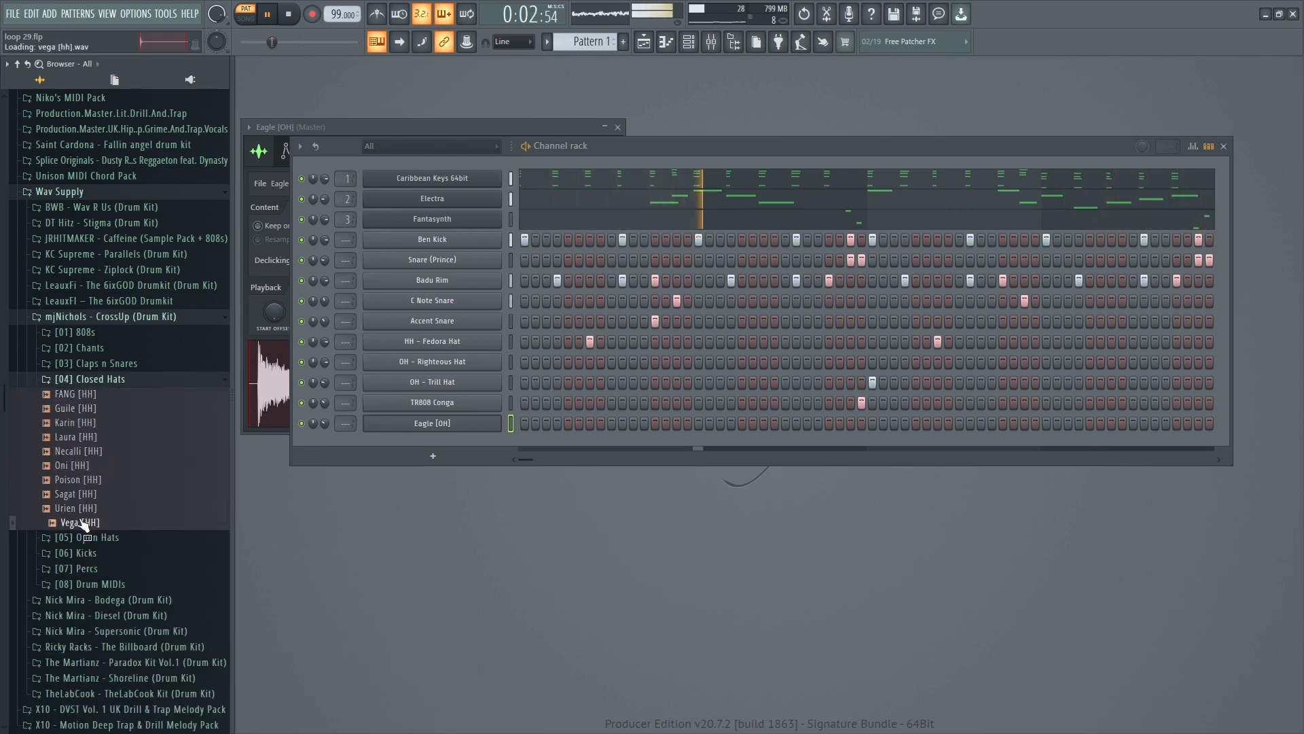
# Try Sagat [HH] as a new channel with hits on every step of all four bars and its loop points enabled.
pyautogui.moveTo(76, 494); pyautogui.dragTo(325, 454)
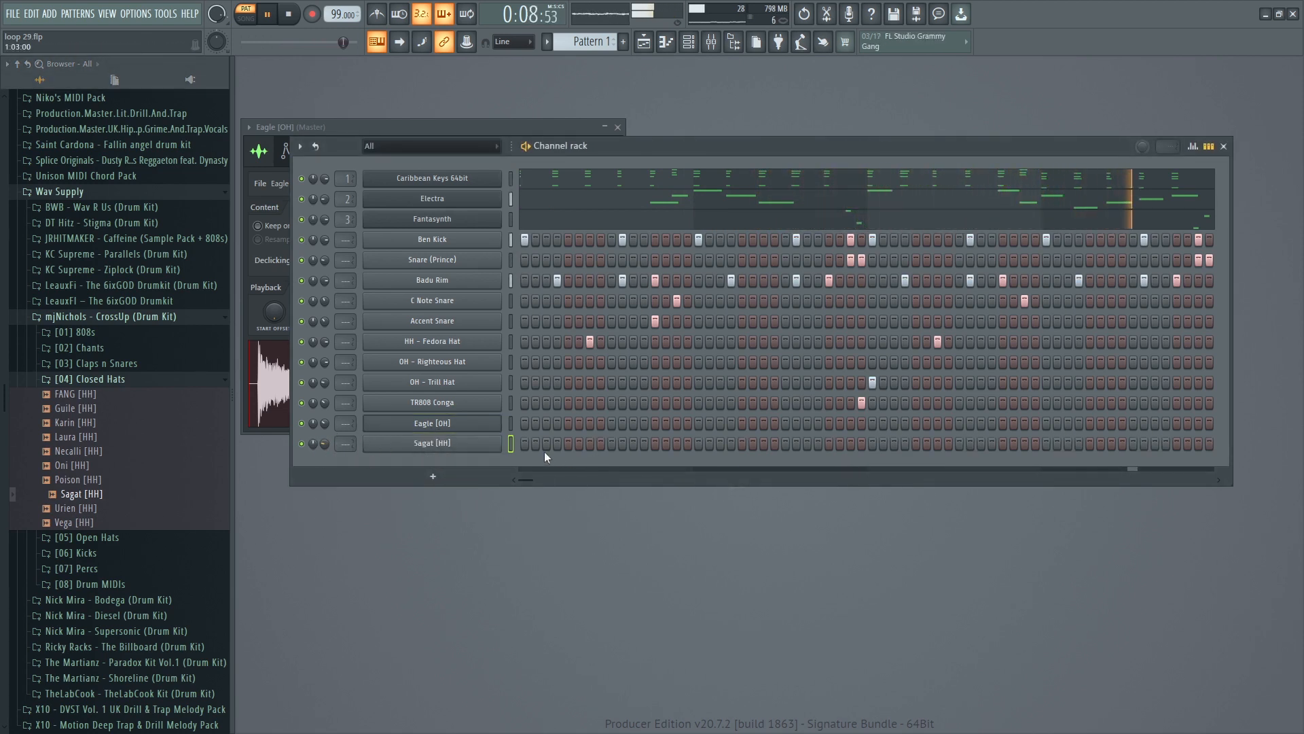
pyautogui.moveTo(525, 447); pyautogui.dragTo(1014, 447)
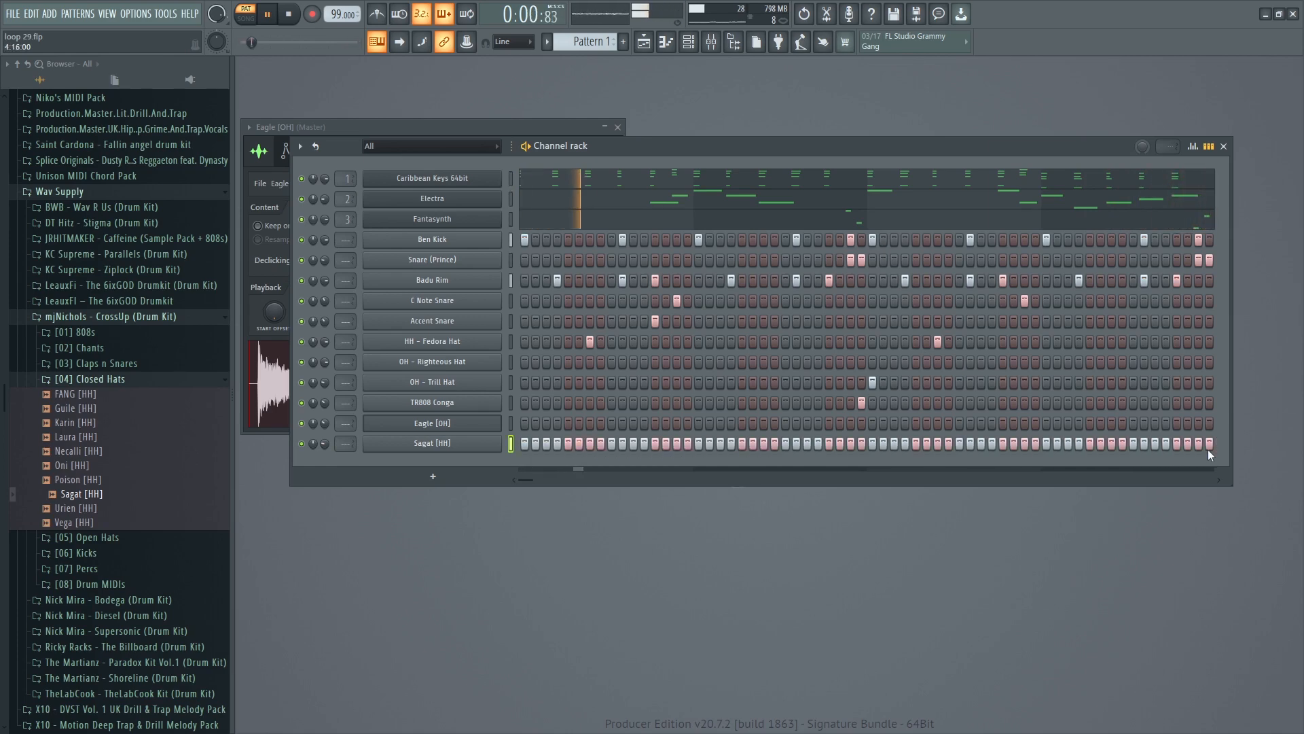
pyautogui.click(451, 452)
pyautogui.click(389, 325)
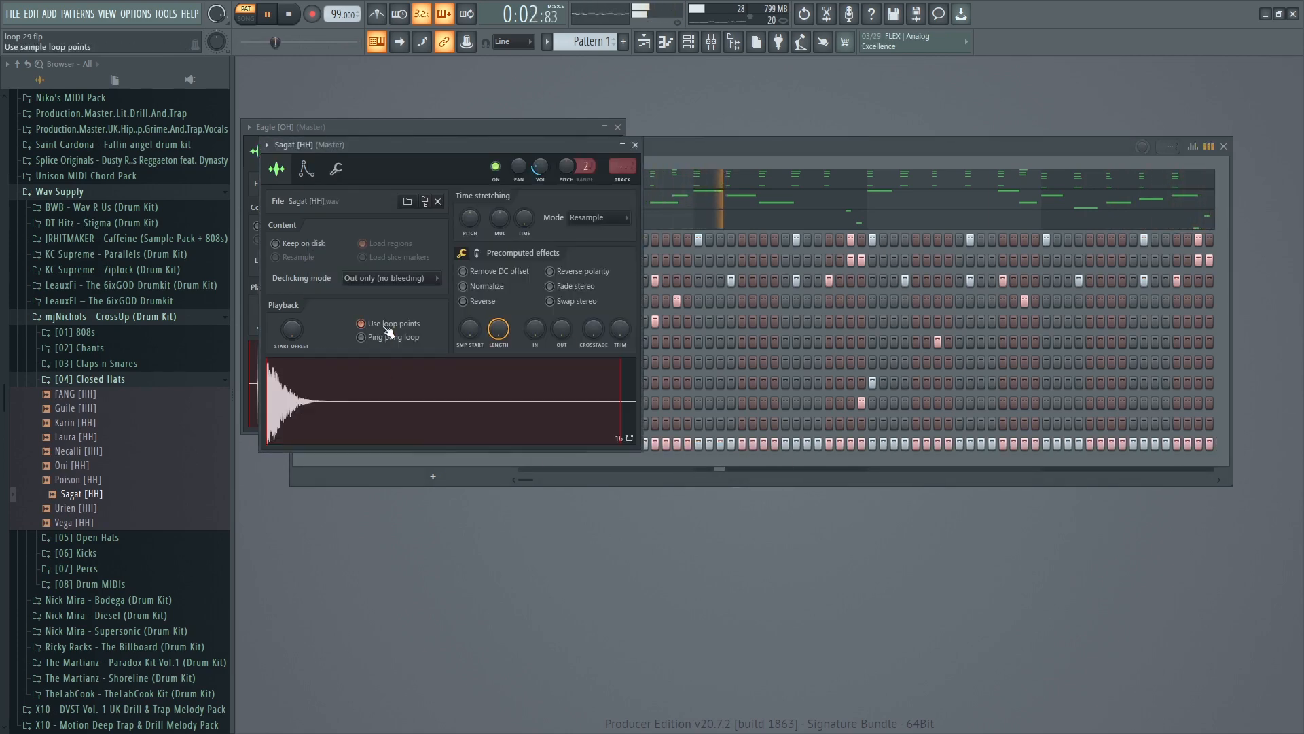
pyautogui.click(635, 145)
# Delete the Sagat [HH] channel and collapse the Closed Hats folder.
pyautogui.rightClick(499, 442)
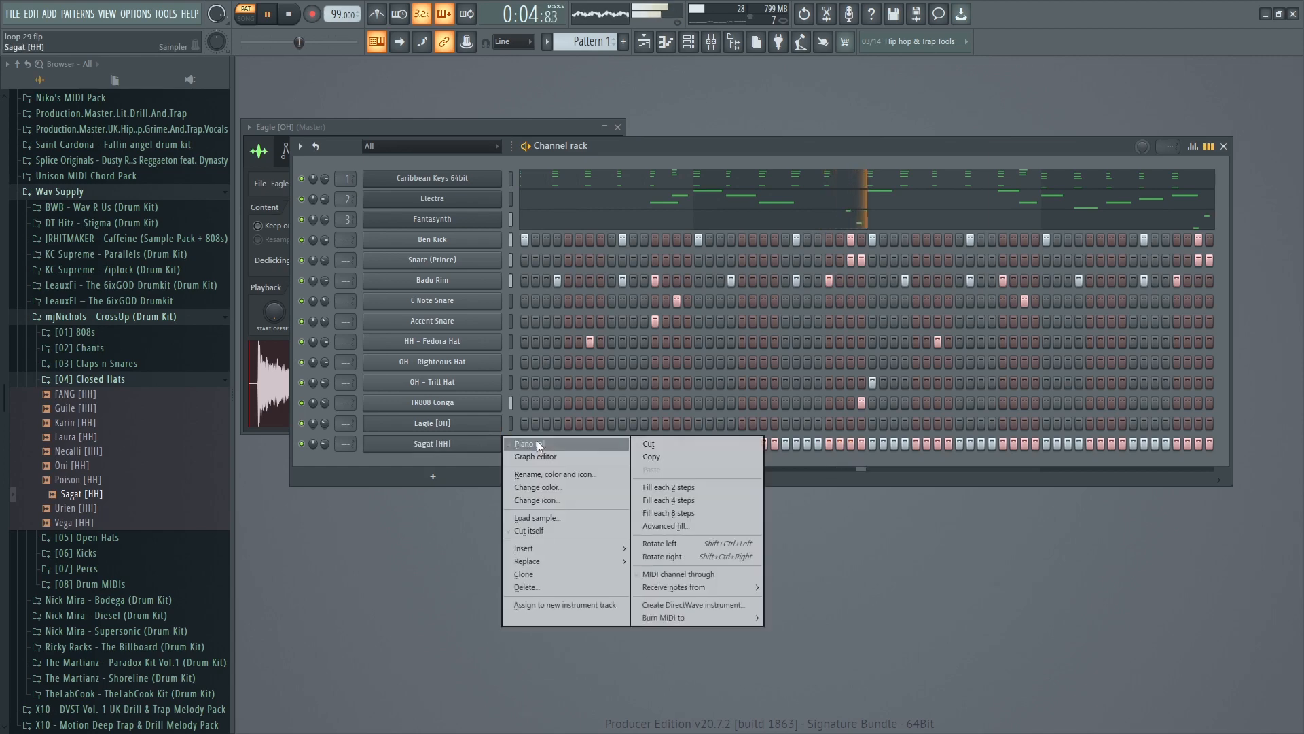
pyautogui.click(532, 588)
pyautogui.press('Return')
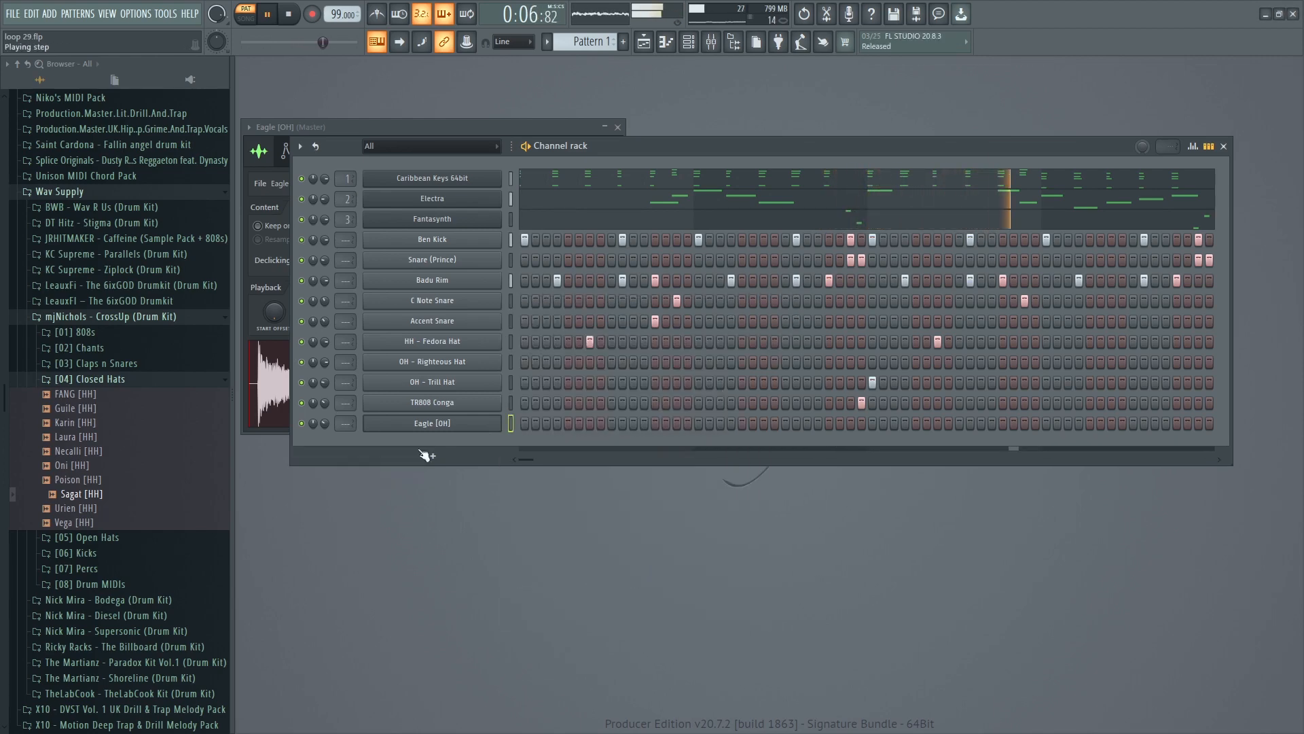
pyautogui.click(144, 381)
# Add a Bass Engine 2.1 channel and load its SUB Brother 808 patch.
pyautogui.click(434, 456)
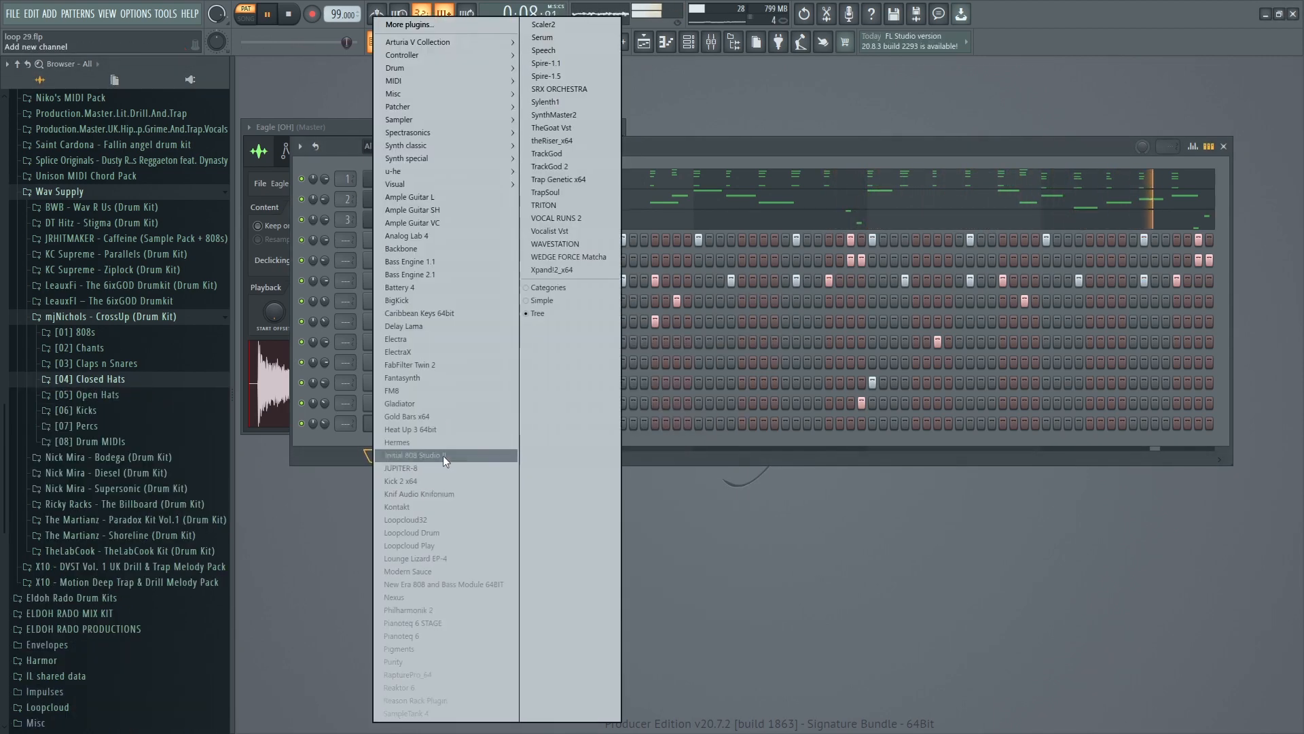
pyautogui.click(435, 278)
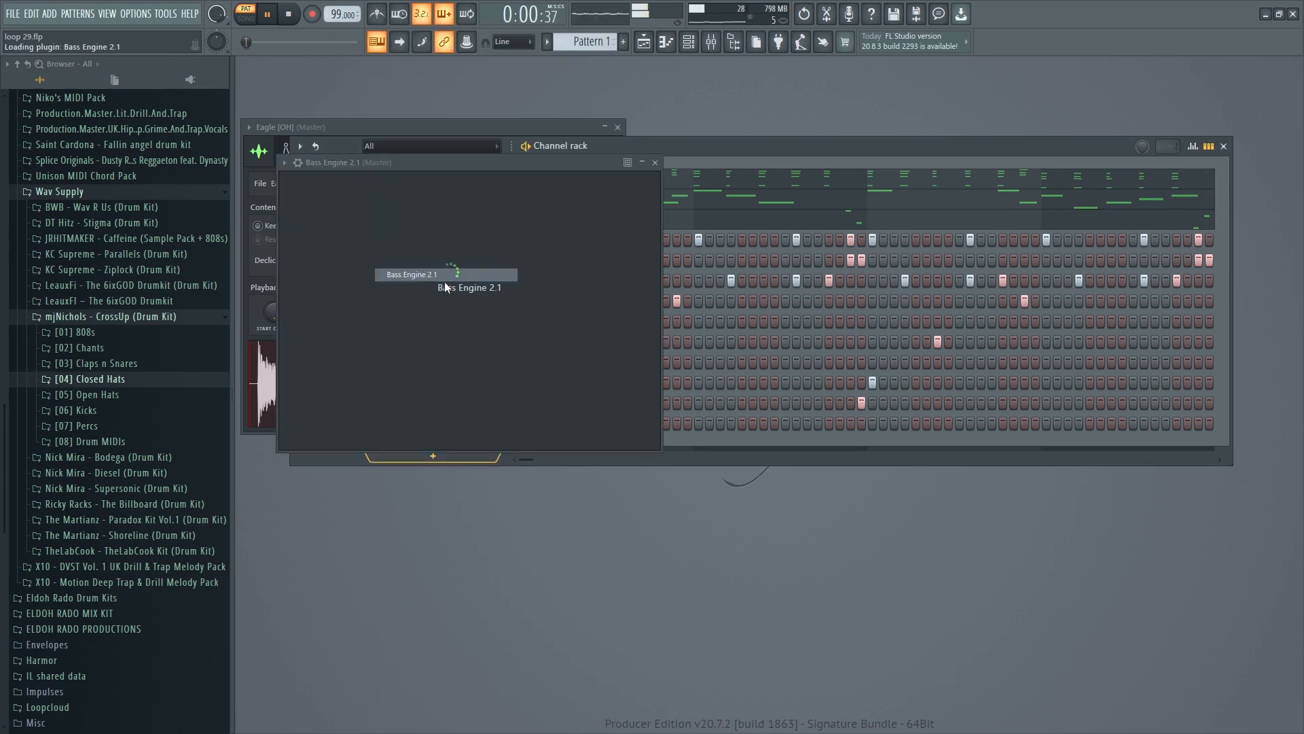
pyautogui.click(707, 418)
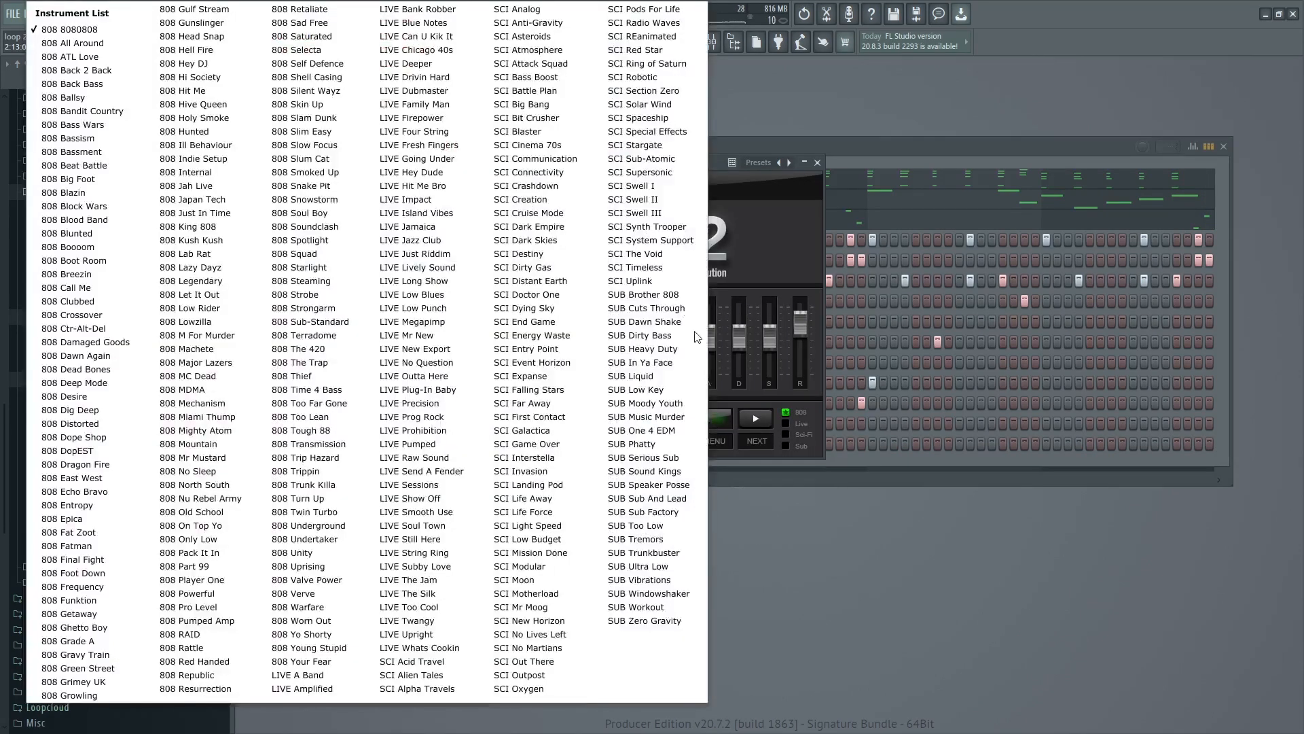
pyautogui.click(678, 296)
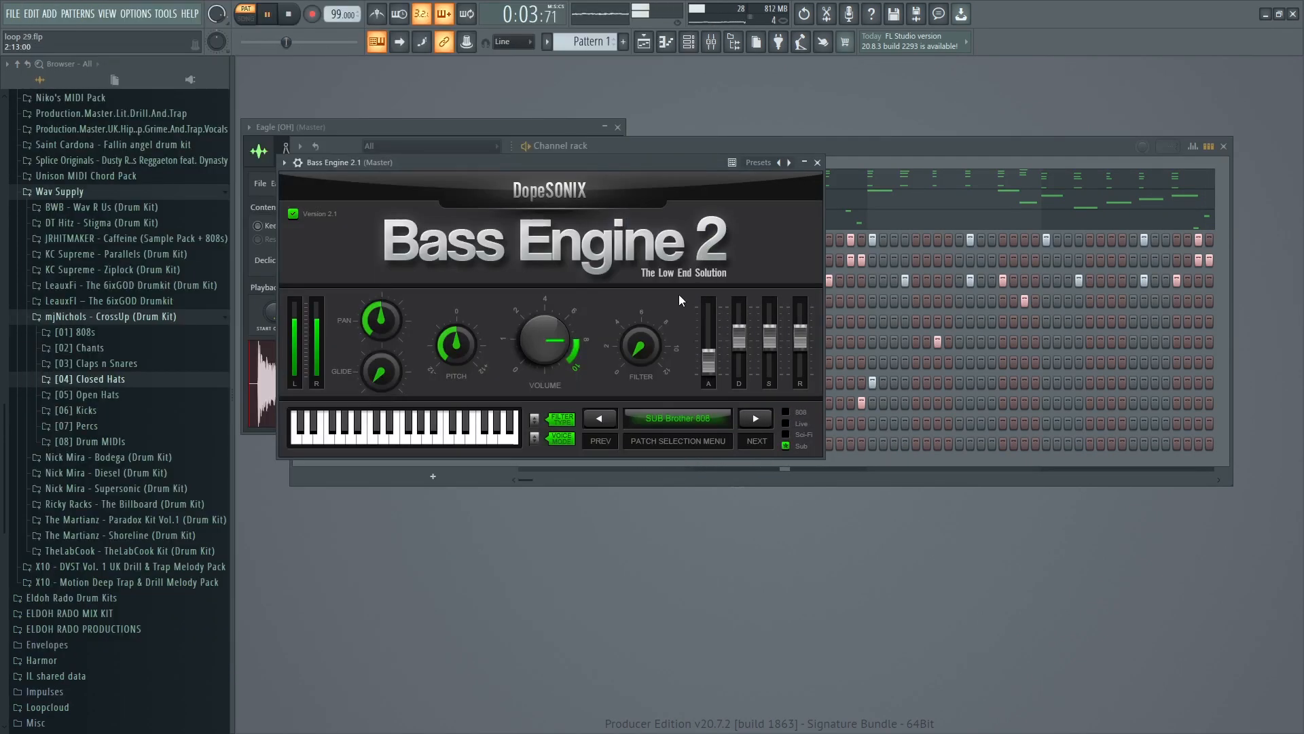
# Change the Bass Engine 2.1 patch to SUB Dawn Shake and close the plugin window.
pyautogui.click(687, 421)
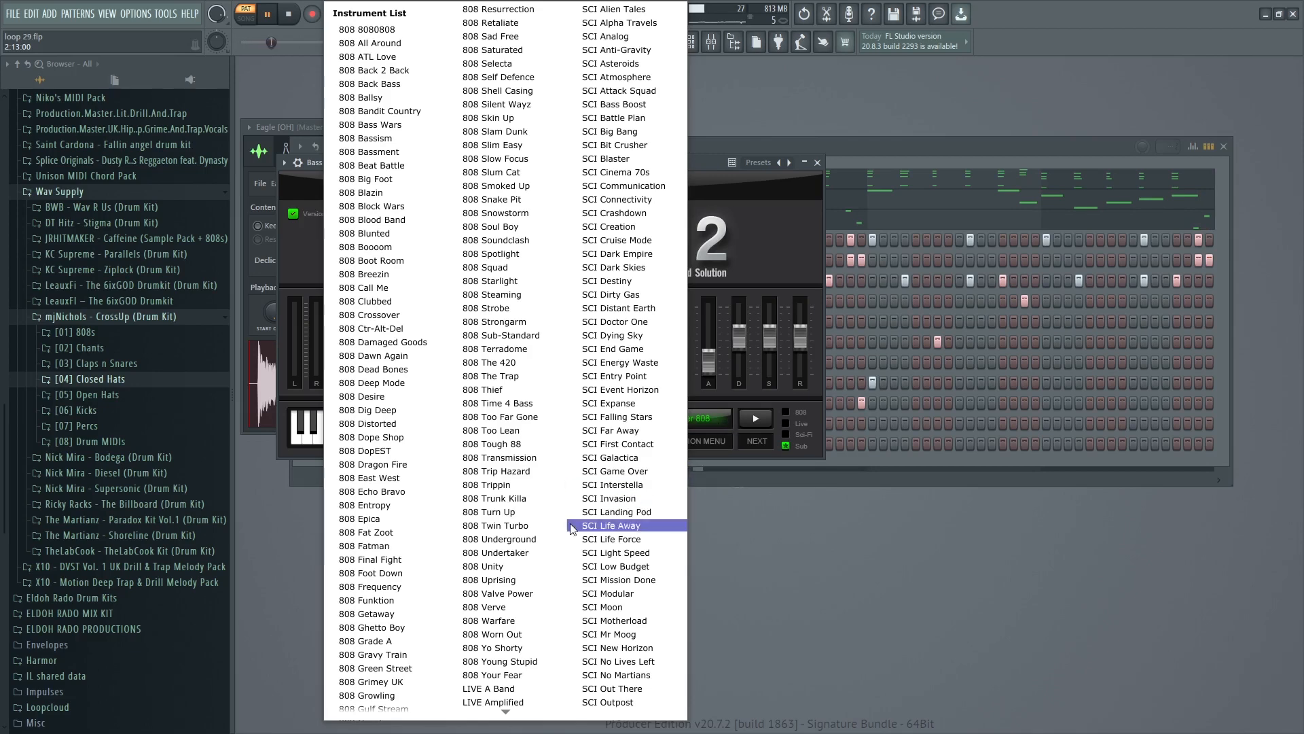
pyautogui.scroll(-5, 572, 528)
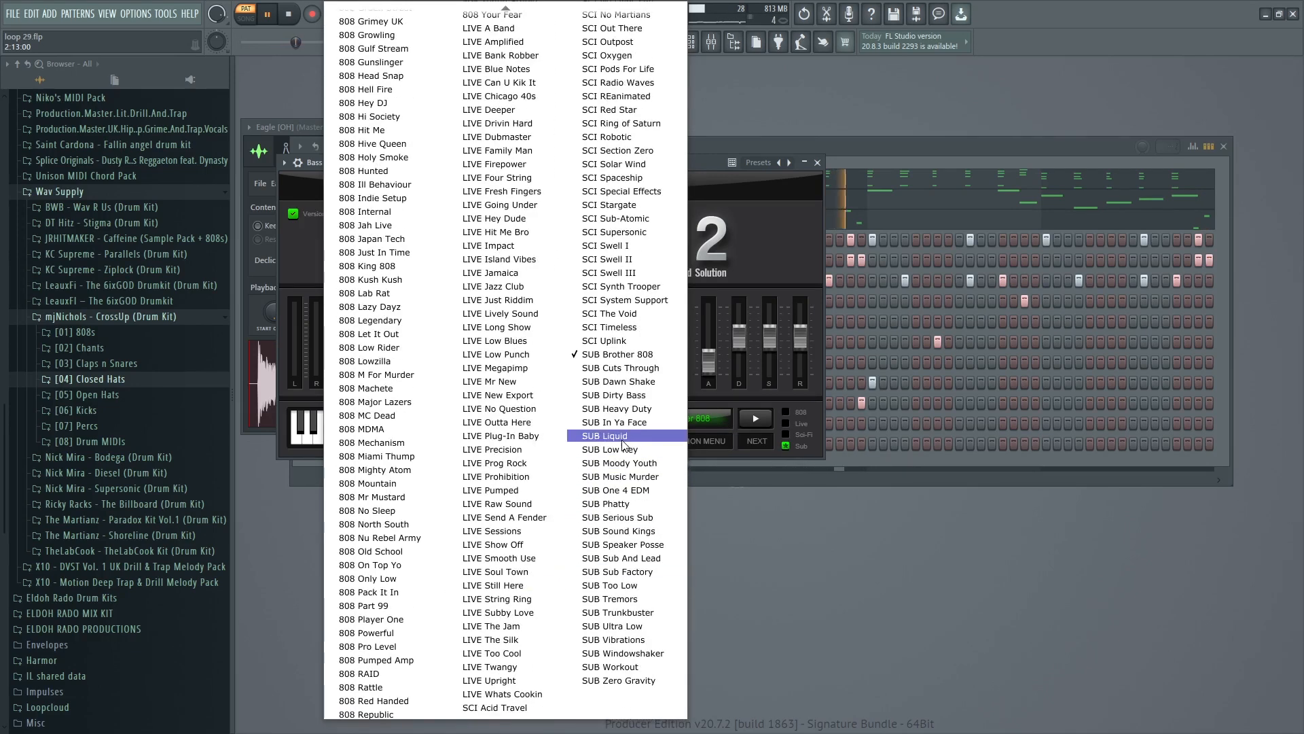
pyautogui.click(632, 383)
pyautogui.click(817, 162)
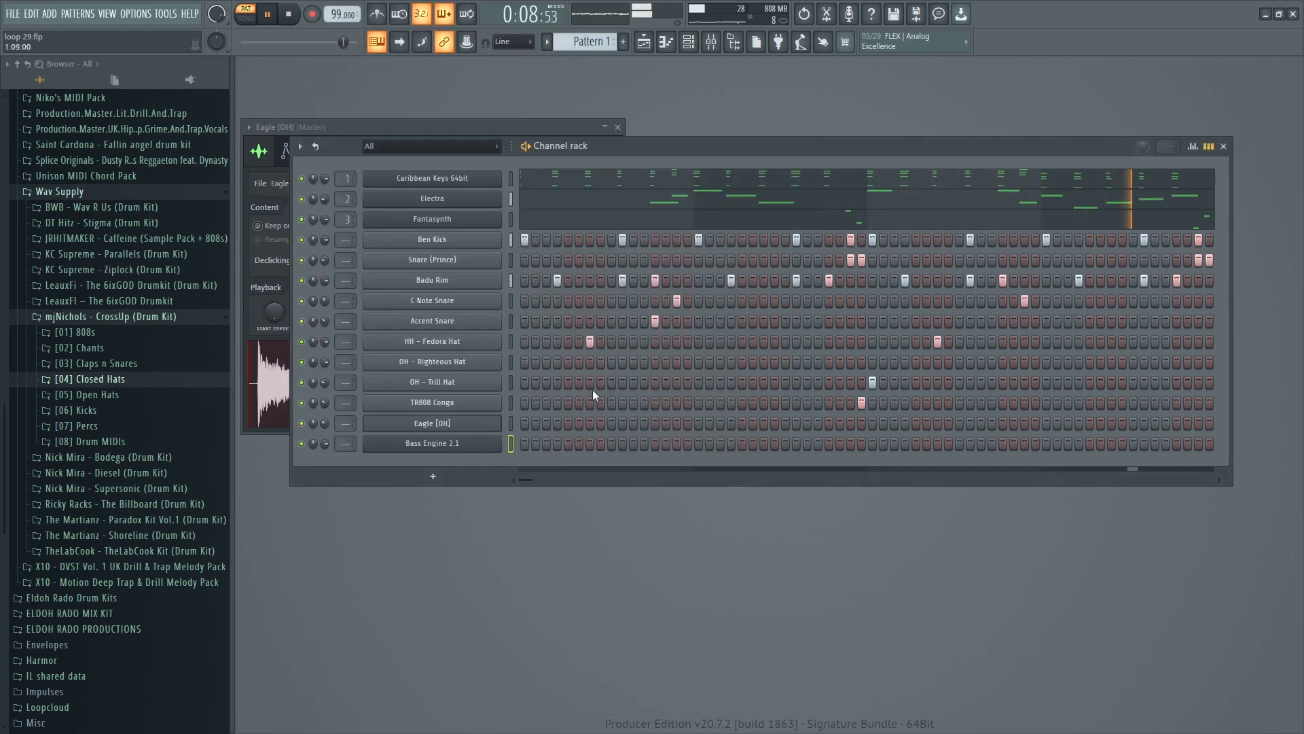
# Open the Bass Engine 2.1 channel's piano roll, stop playback and set the snap to 1/4 beat.
pyautogui.rightClick(502, 444)
pyautogui.click(506, 444)
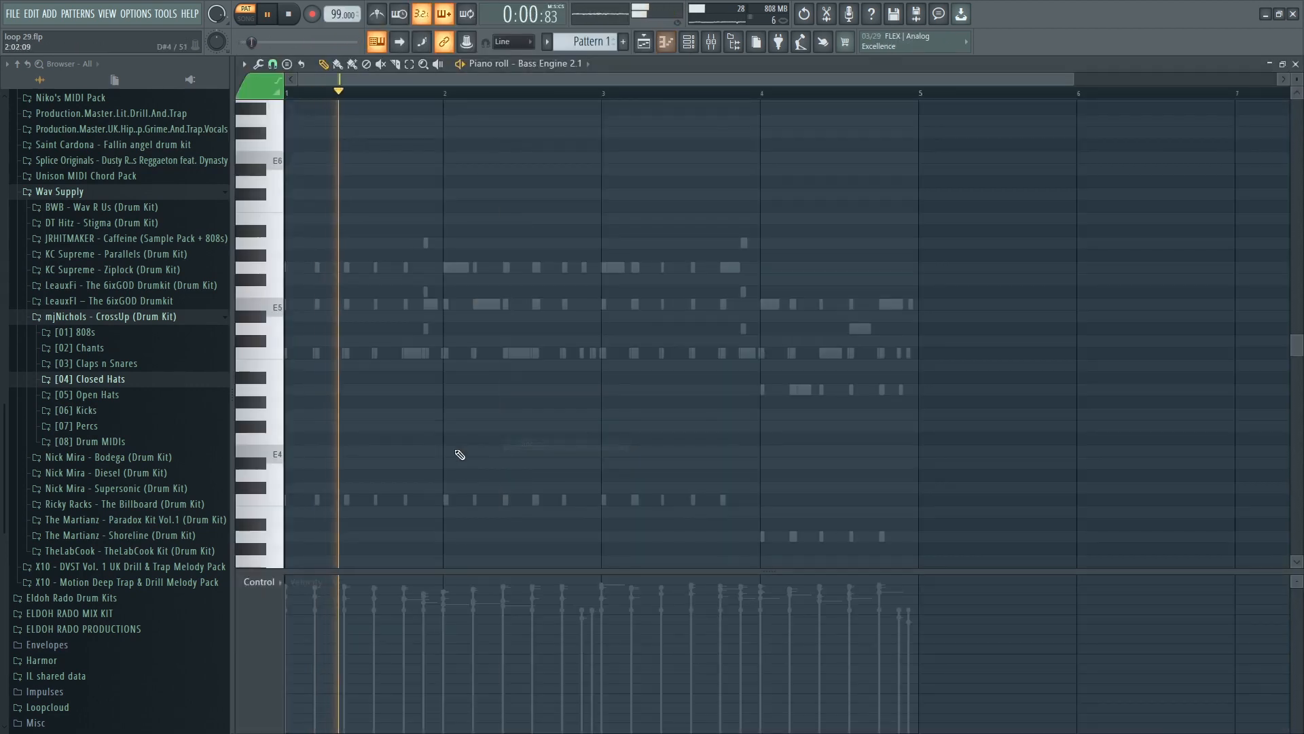
pyautogui.press('space')
pyautogui.click(272, 64)
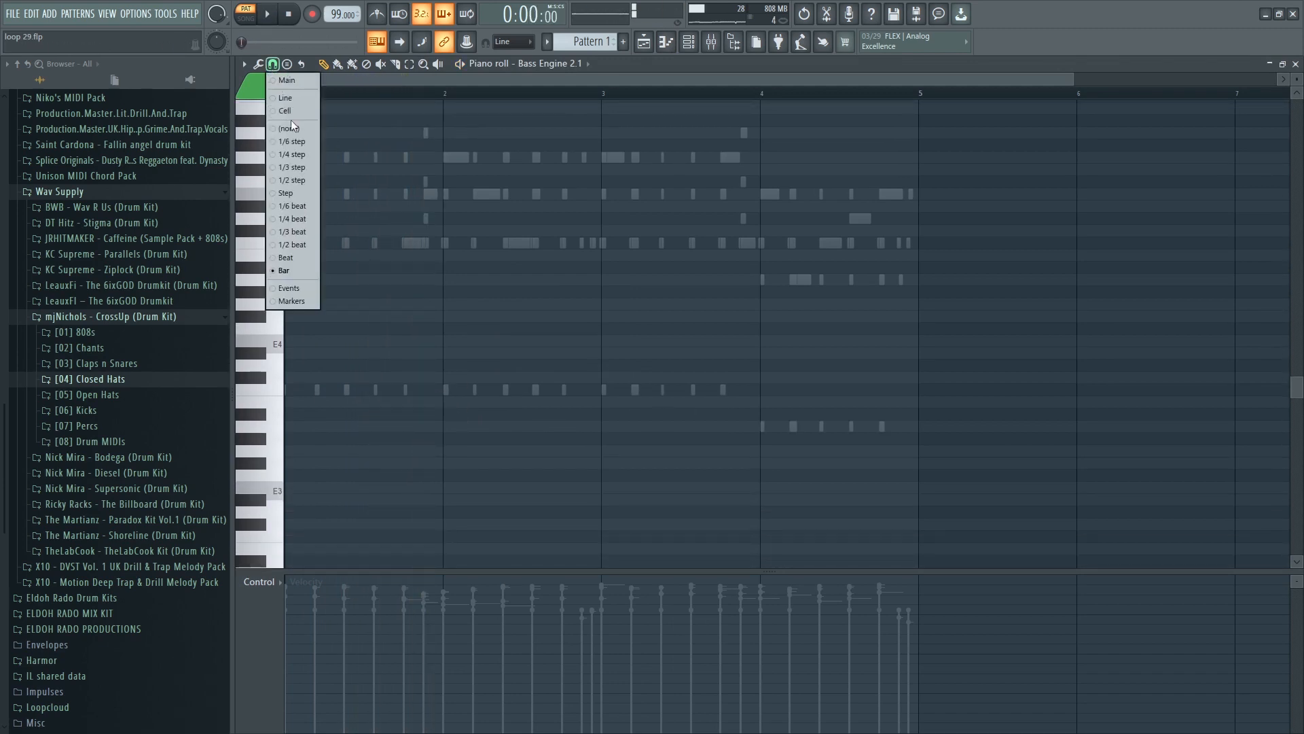
pyautogui.click(294, 219)
# Place a C5 bass note at the start of bar 1 and play back the pattern.
pyautogui.scroll(2, 333, 397)
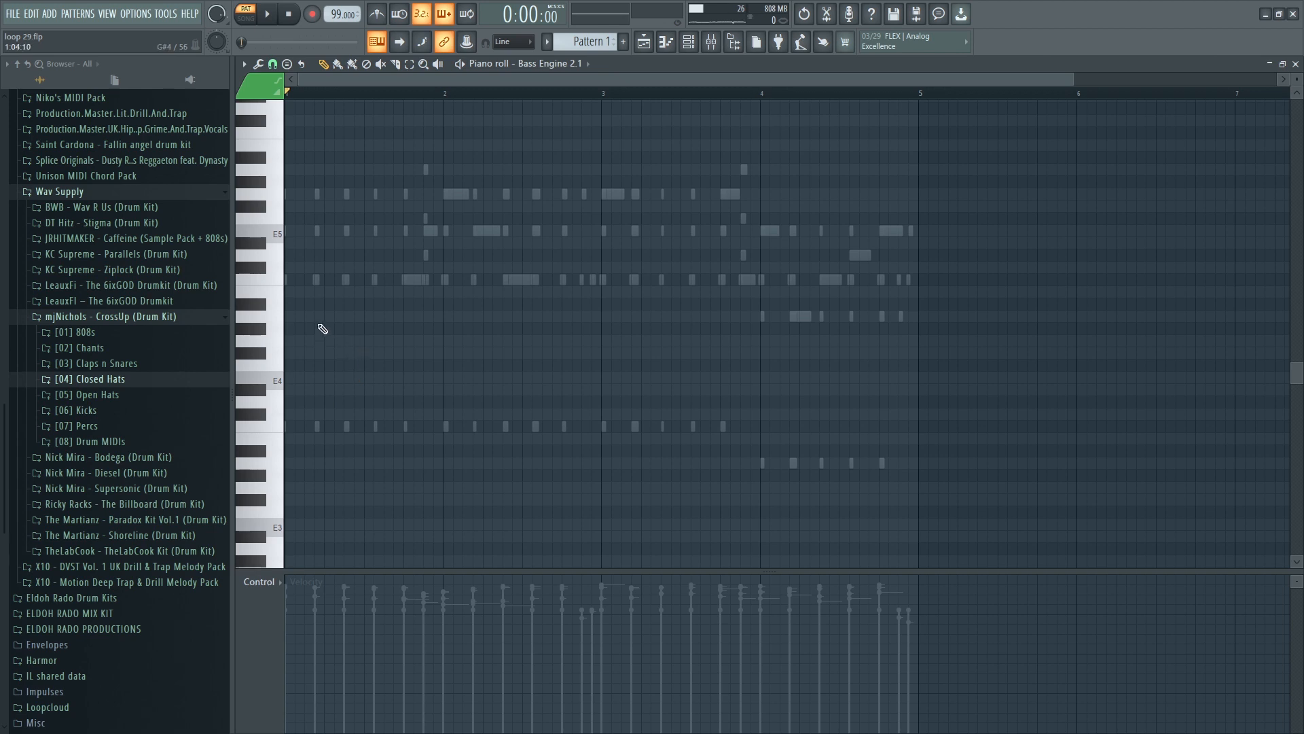
pyautogui.press('space')
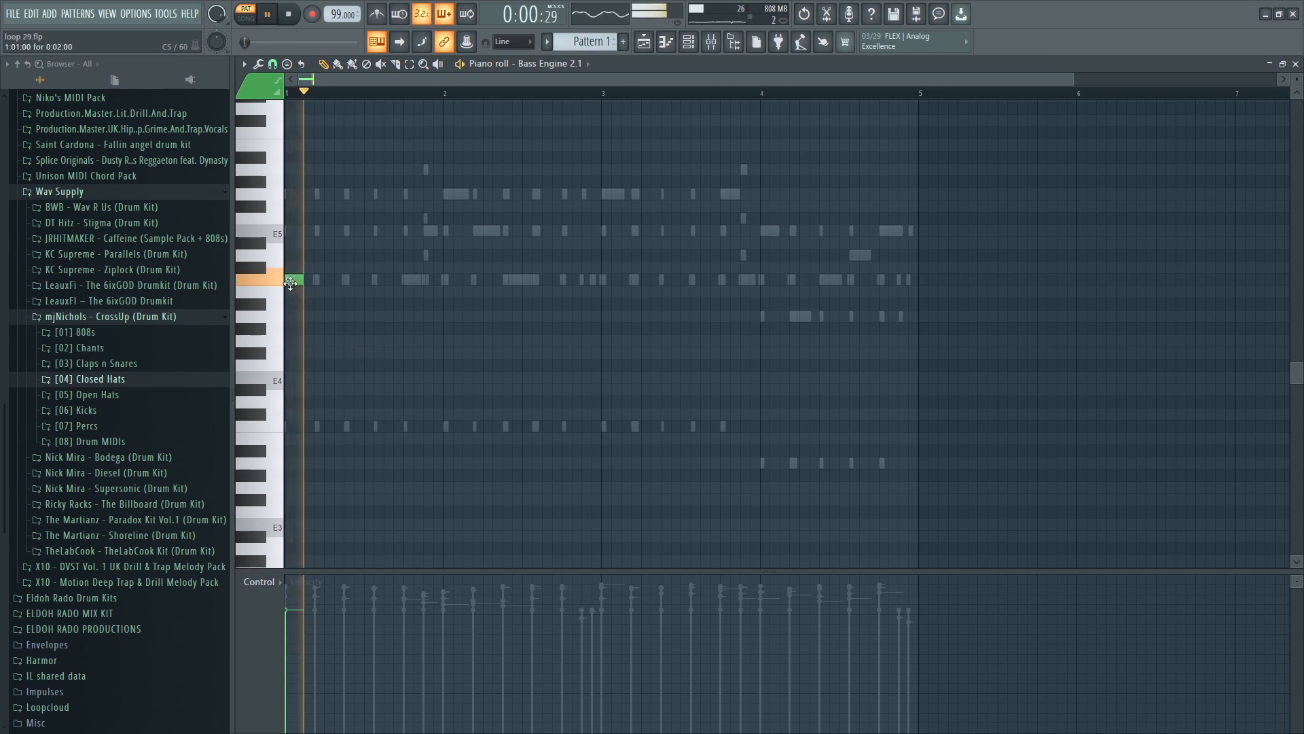
pyautogui.scroll(1, 487, 102)
pyautogui.scroll(2, 487, 102)
pyautogui.press('space')
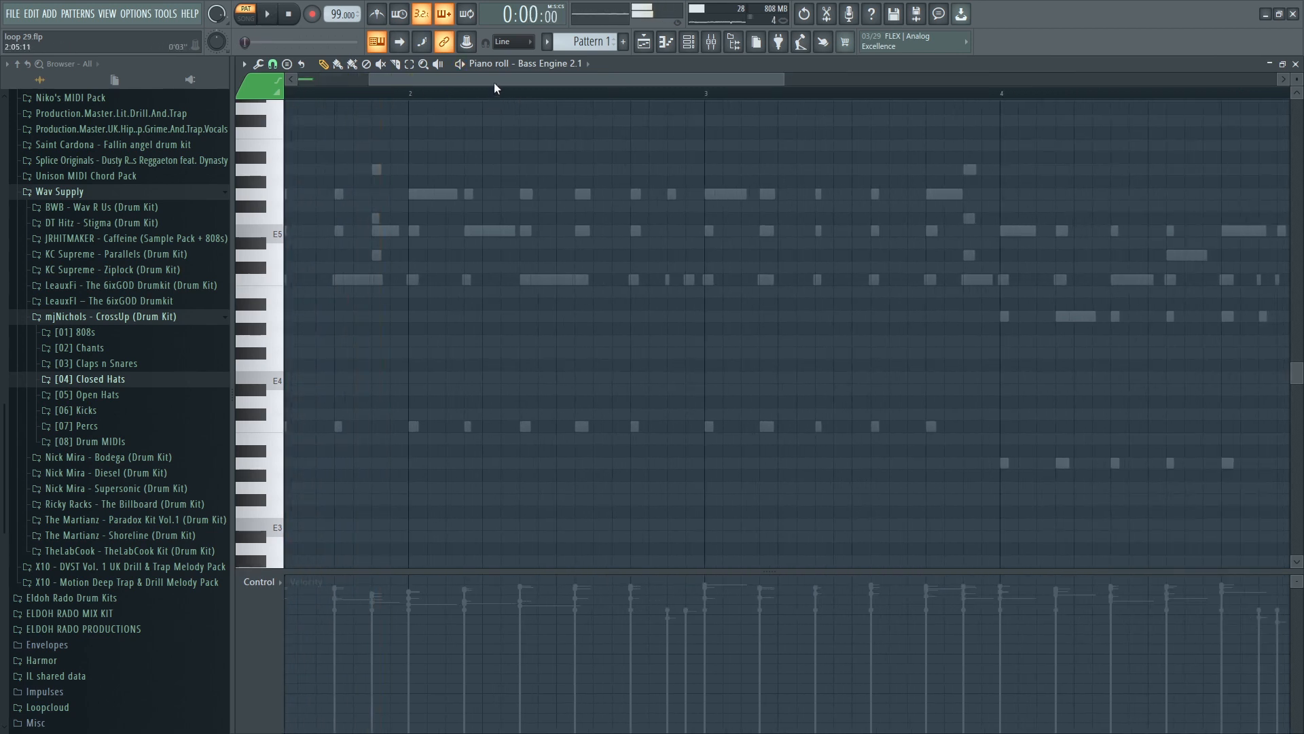
pyautogui.moveTo(492, 82); pyautogui.dragTo(303, 87)
pyautogui.press('space')
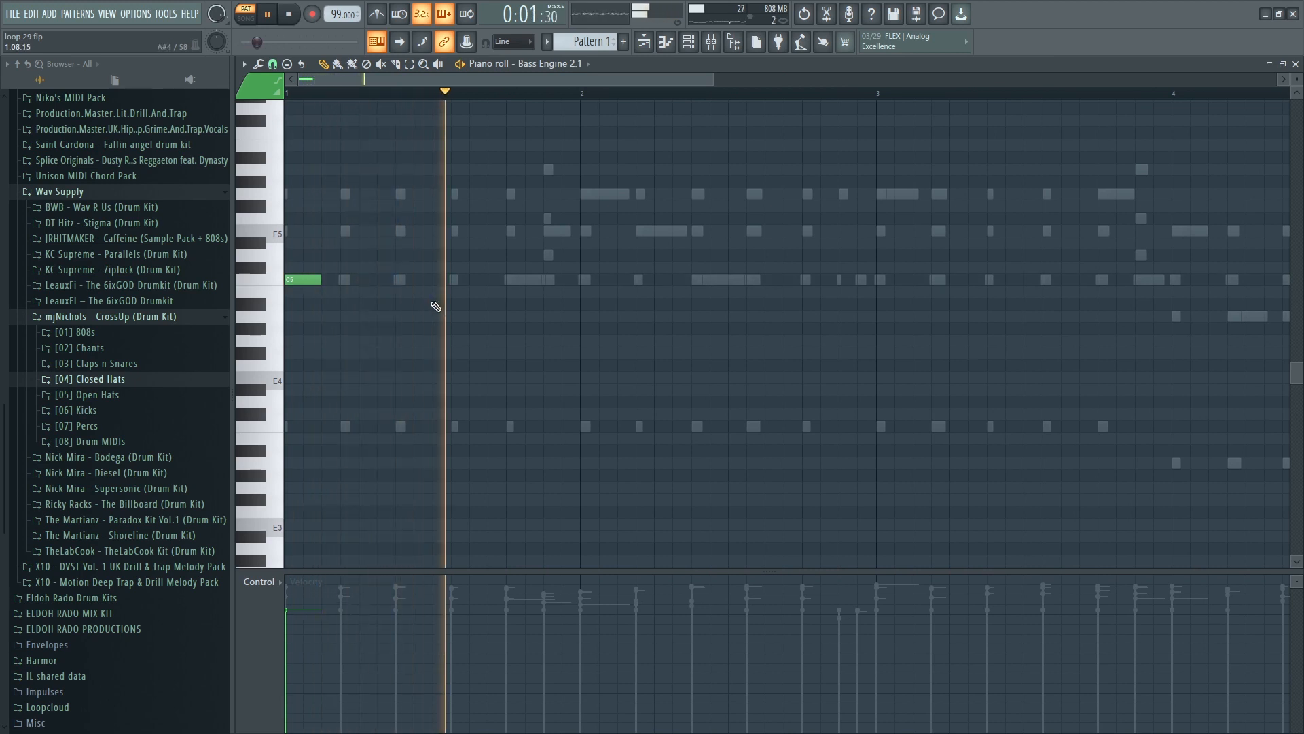
pyautogui.press('space')
pyautogui.press('space')
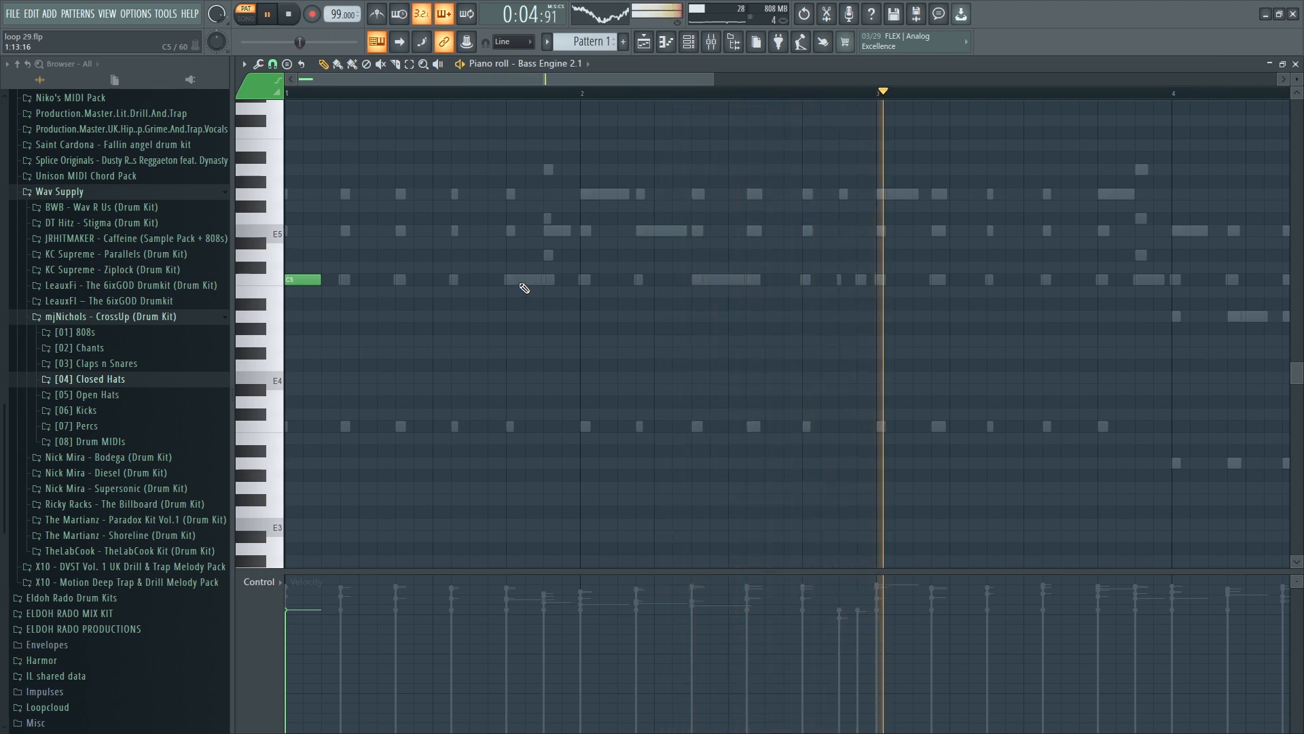
# Add C5 bass notes on step 10 of bar 1 and at the start of bar 2, then stop playback.
pyautogui.click(456, 280)
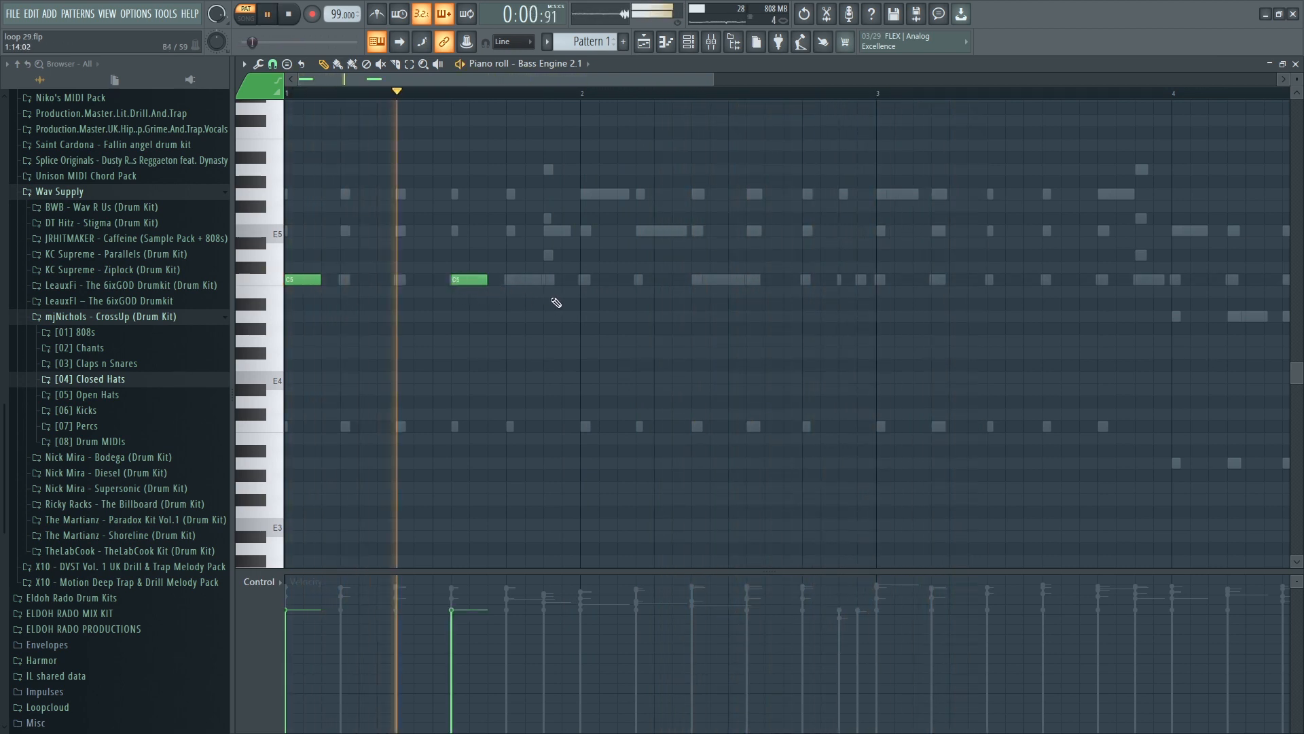
pyautogui.click(584, 280)
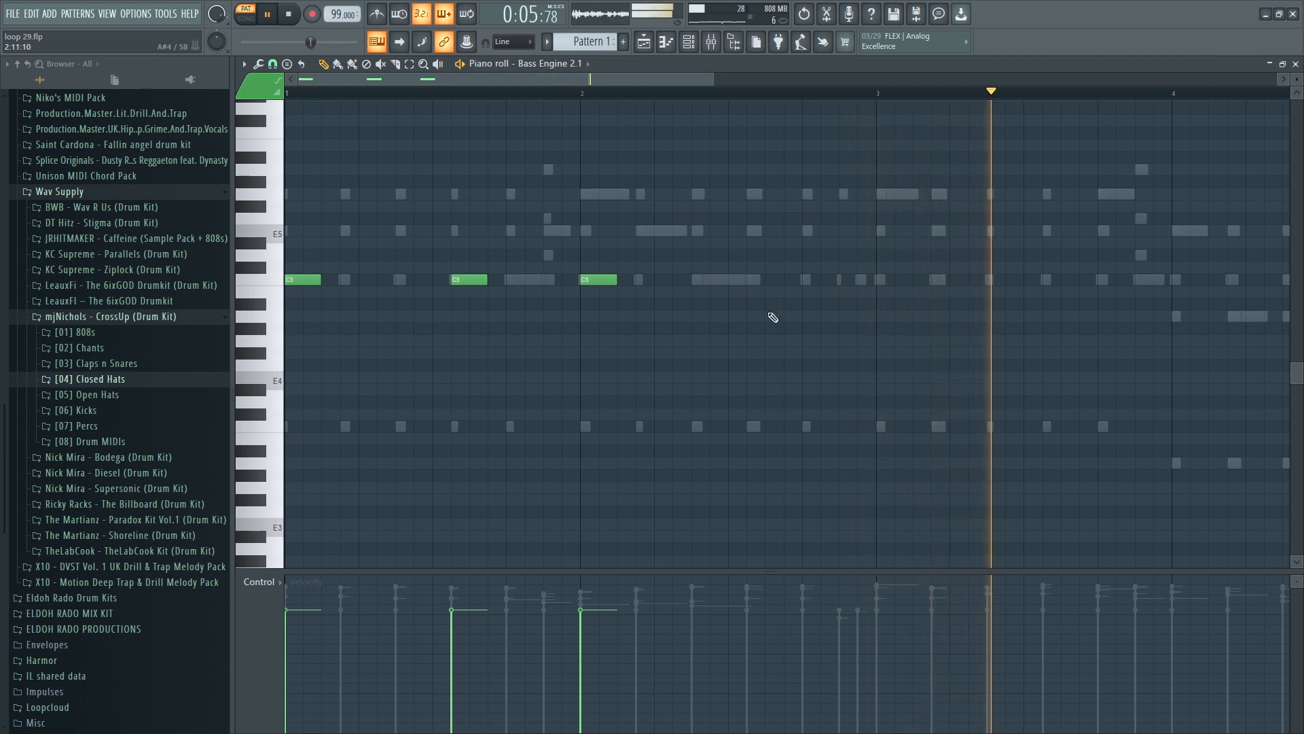
pyautogui.press('space')
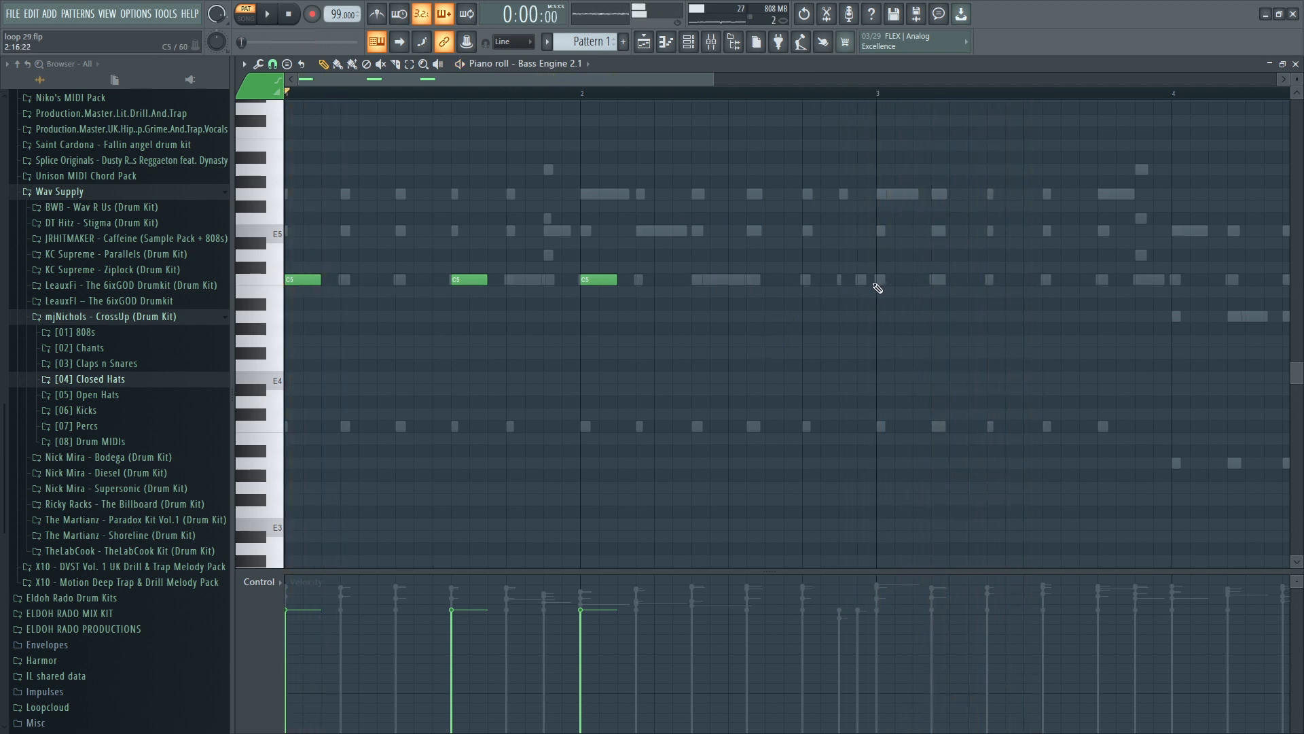
# Duplicate the three C5 bass notes into bars 3 and 4 and play back the pattern.
pyautogui.moveTo(822, 318); pyautogui.dragTo(285, 226)
pyautogui.hotkey('ctrl', 'b')
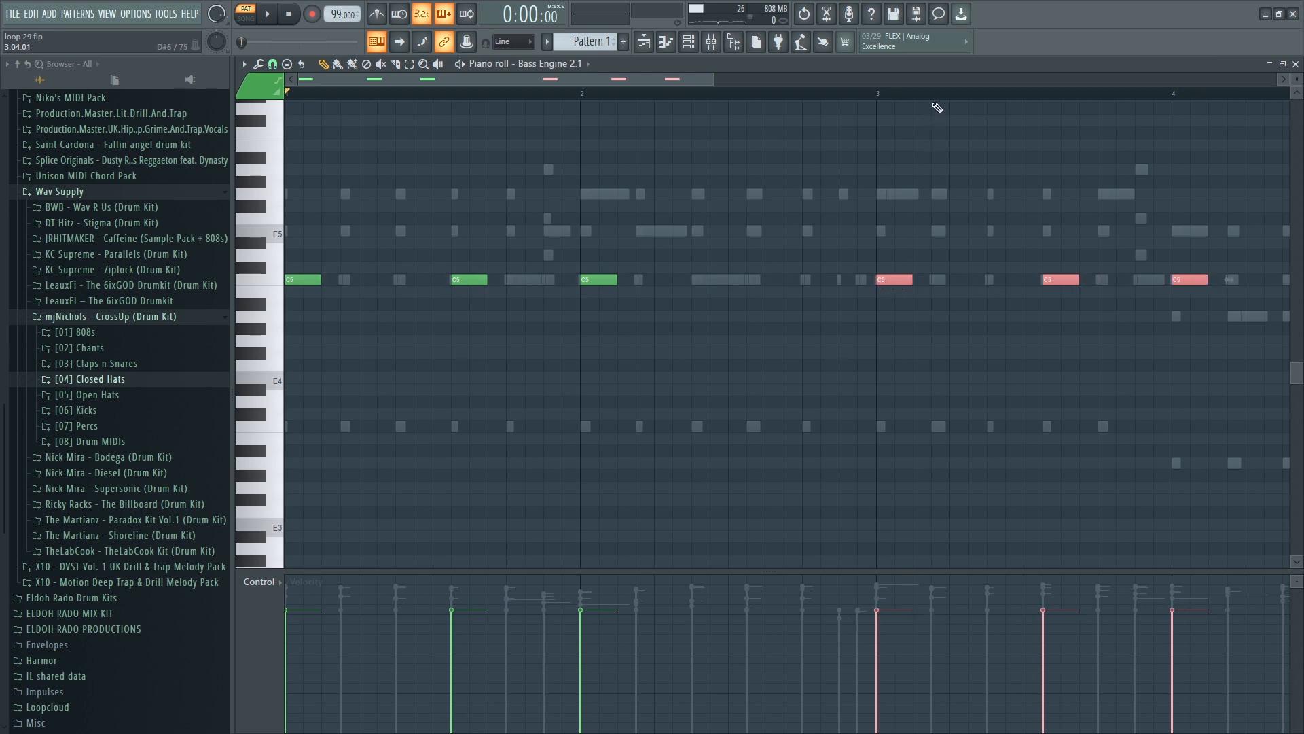
pyautogui.press('space')
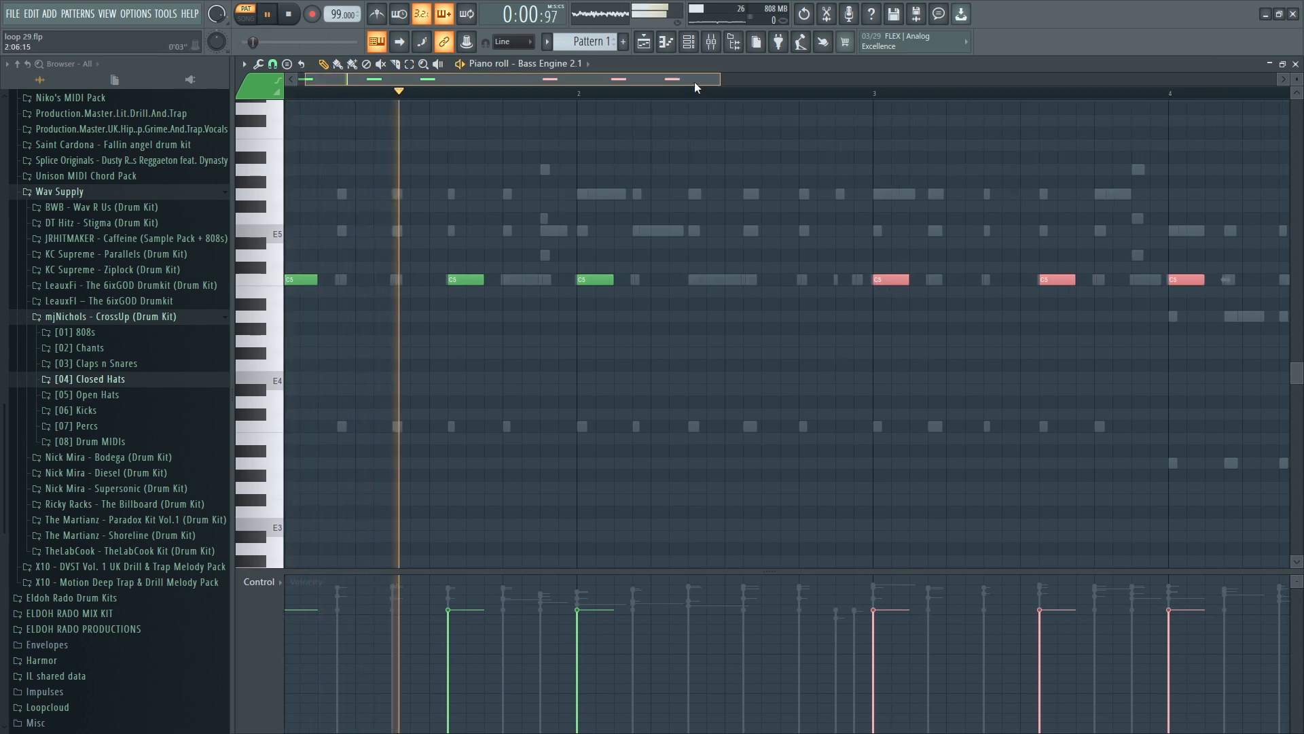
# Lower the bar 4 bass note to A4, add another A4 on step 10 of that bar, and close the piano roll.
pyautogui.click(863, 192)
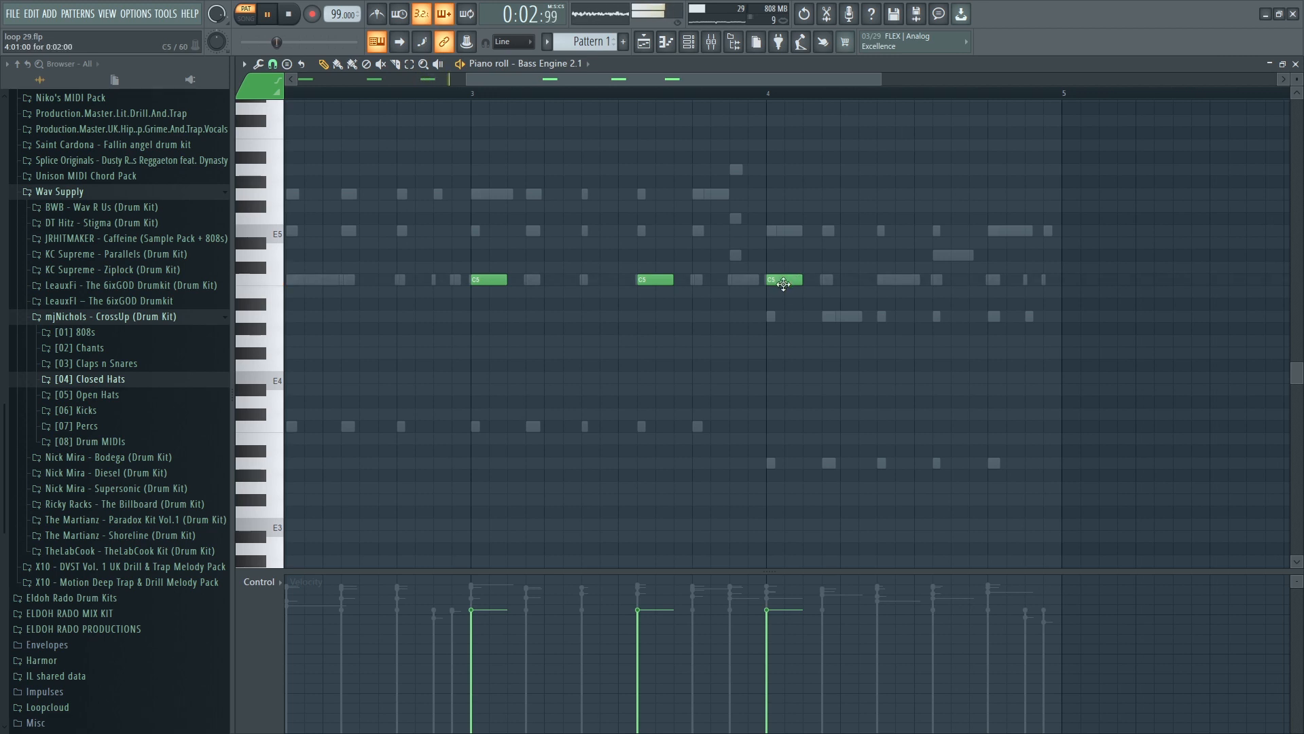
pyautogui.moveTo(778, 279); pyautogui.dragTo(778, 318)
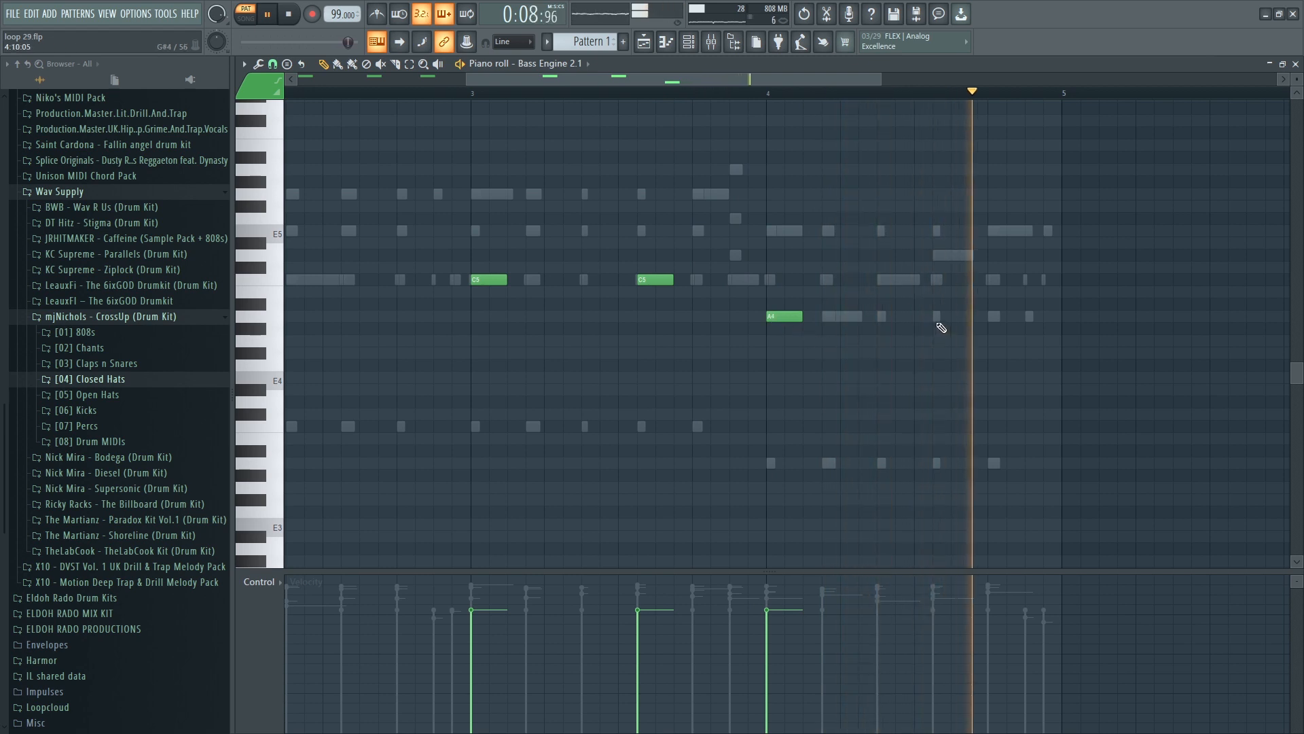
pyautogui.click(939, 317)
pyautogui.scroll(-3, 727, 100)
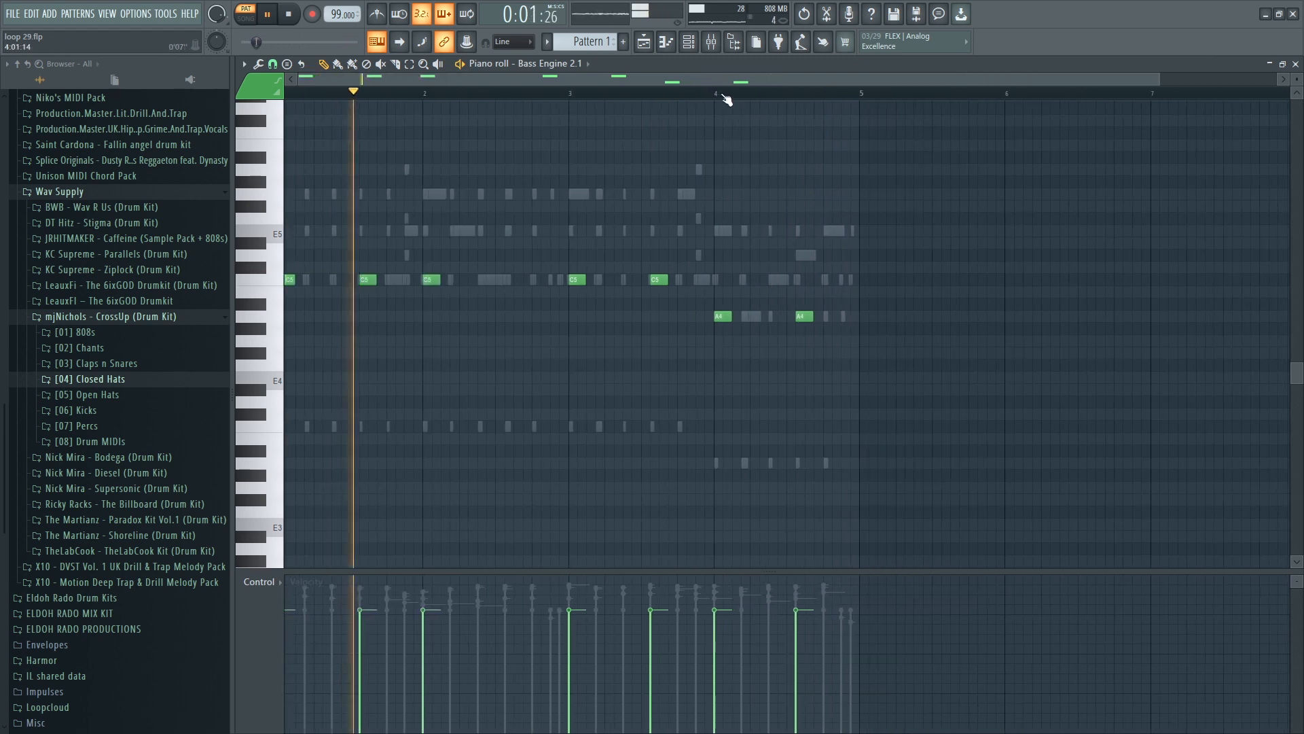
pyautogui.scroll(-2, 727, 100)
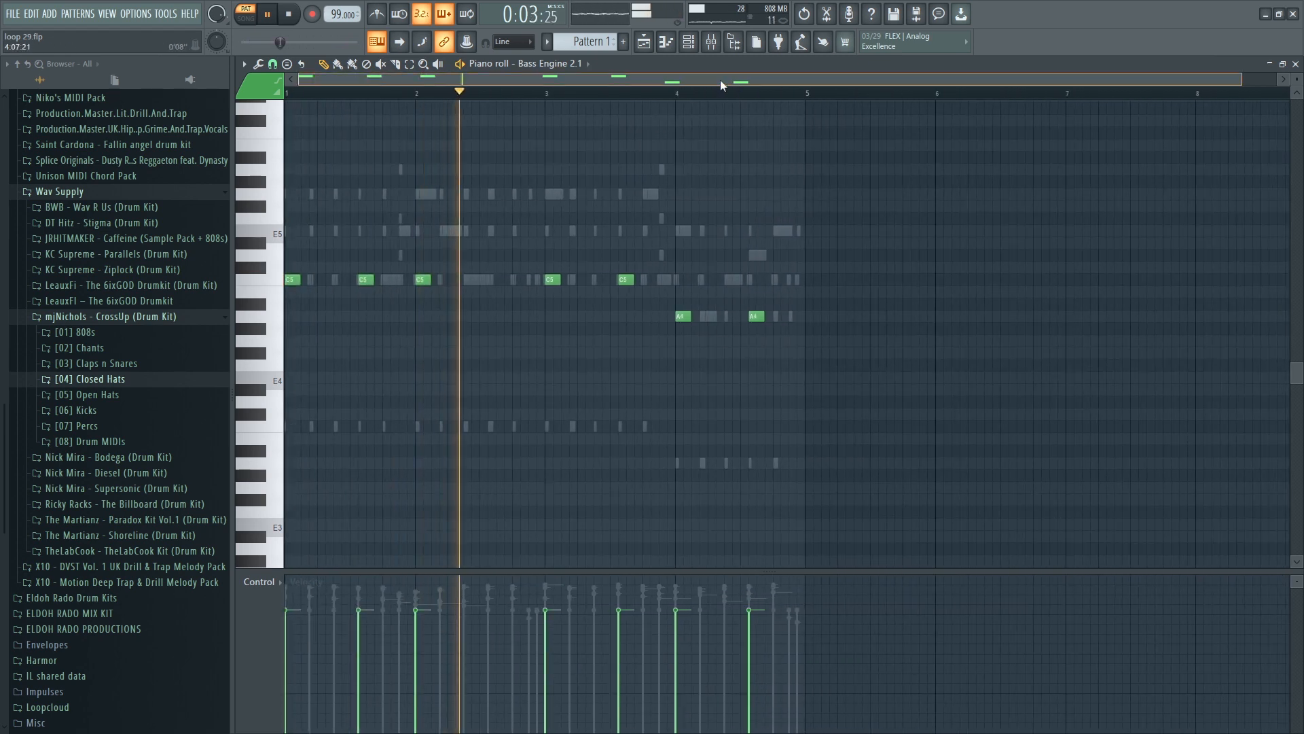
pyautogui.click(1295, 64)
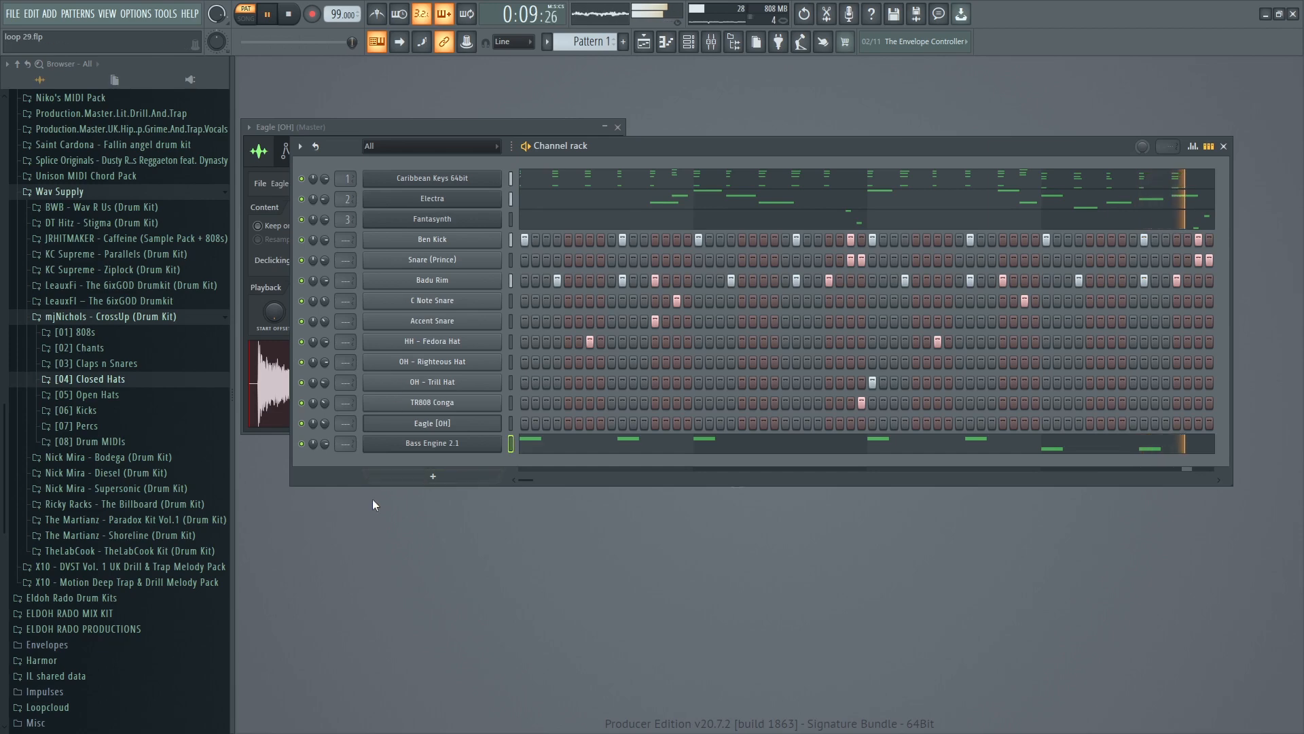
# Reopen the Bass Engine 2.1 piano roll, select every bass note and transpose them down one octave.
pyautogui.rightClick(524, 438)
pyautogui.click(521, 442)
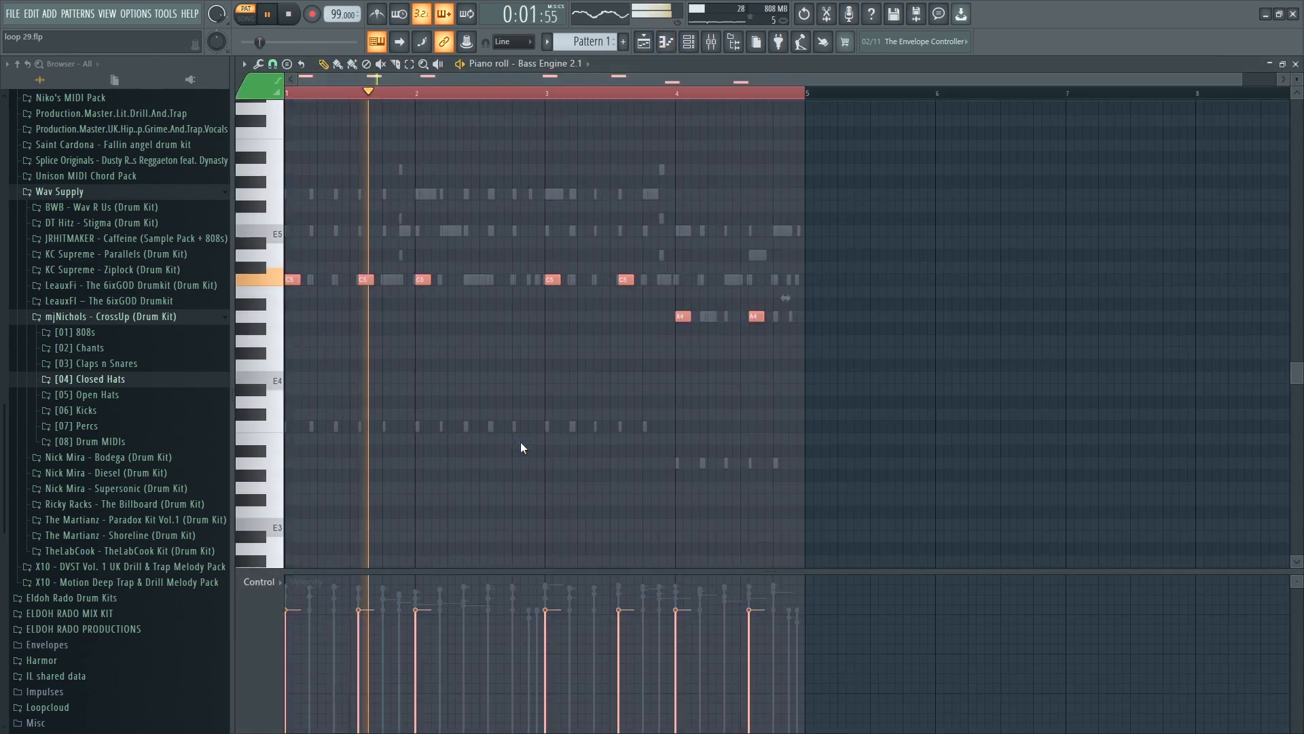
pyautogui.hotkey('ctrl', 'Down')
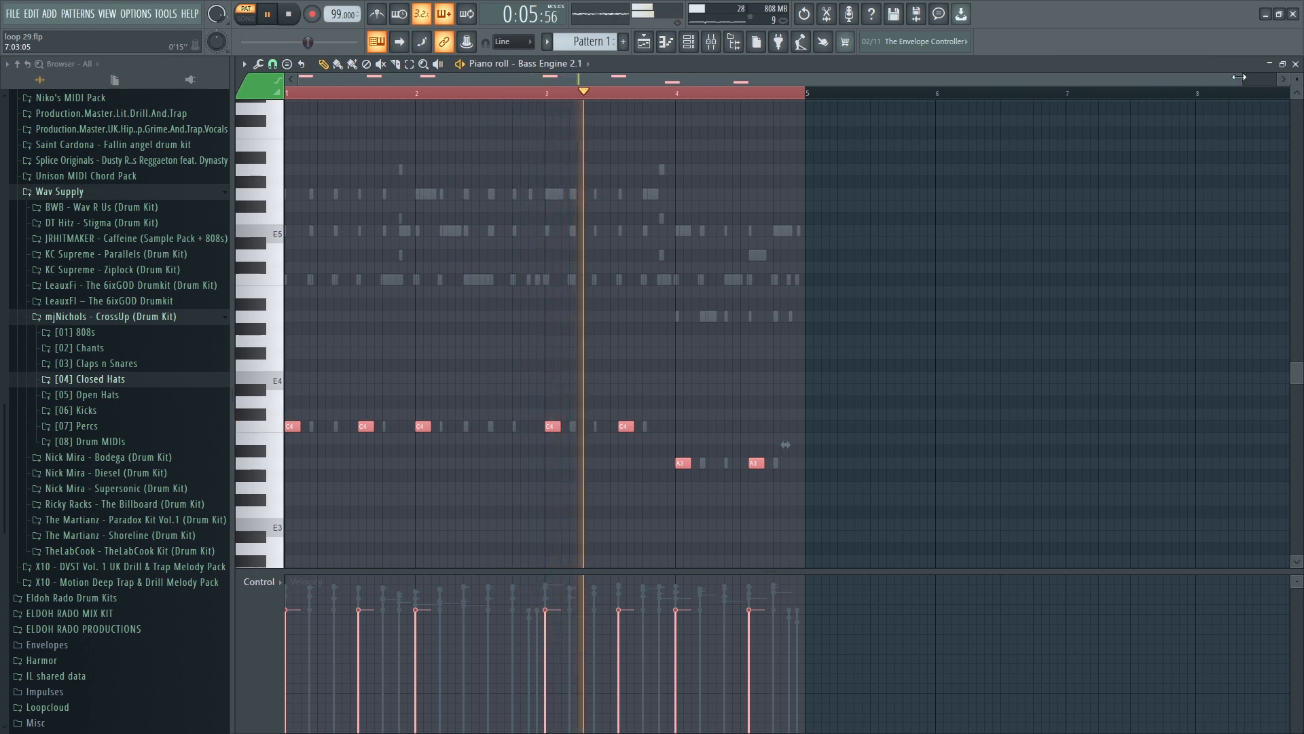
# Lengthen all selected bass notes to three steps each.
pyautogui.moveTo(1239, 77); pyautogui.dragTo(672, 88)
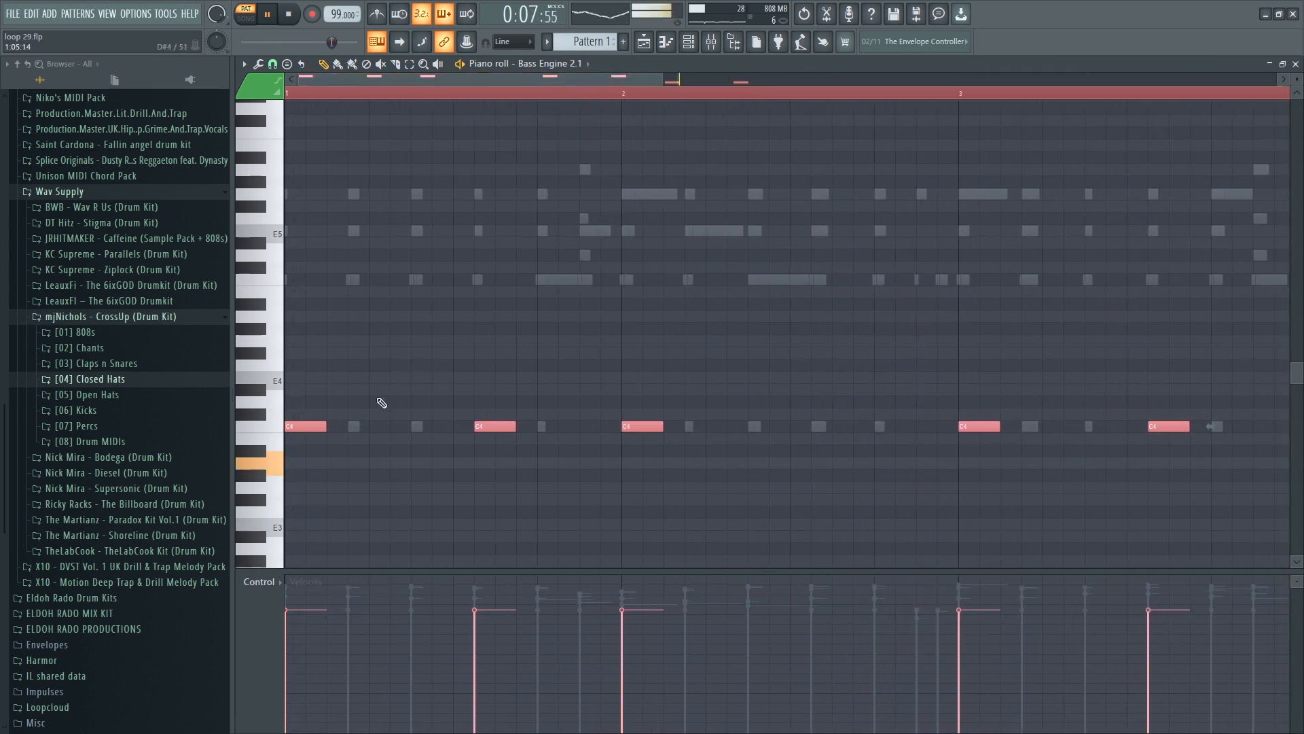
pyautogui.moveTo(326, 426); pyautogui.dragTo(347, 426)
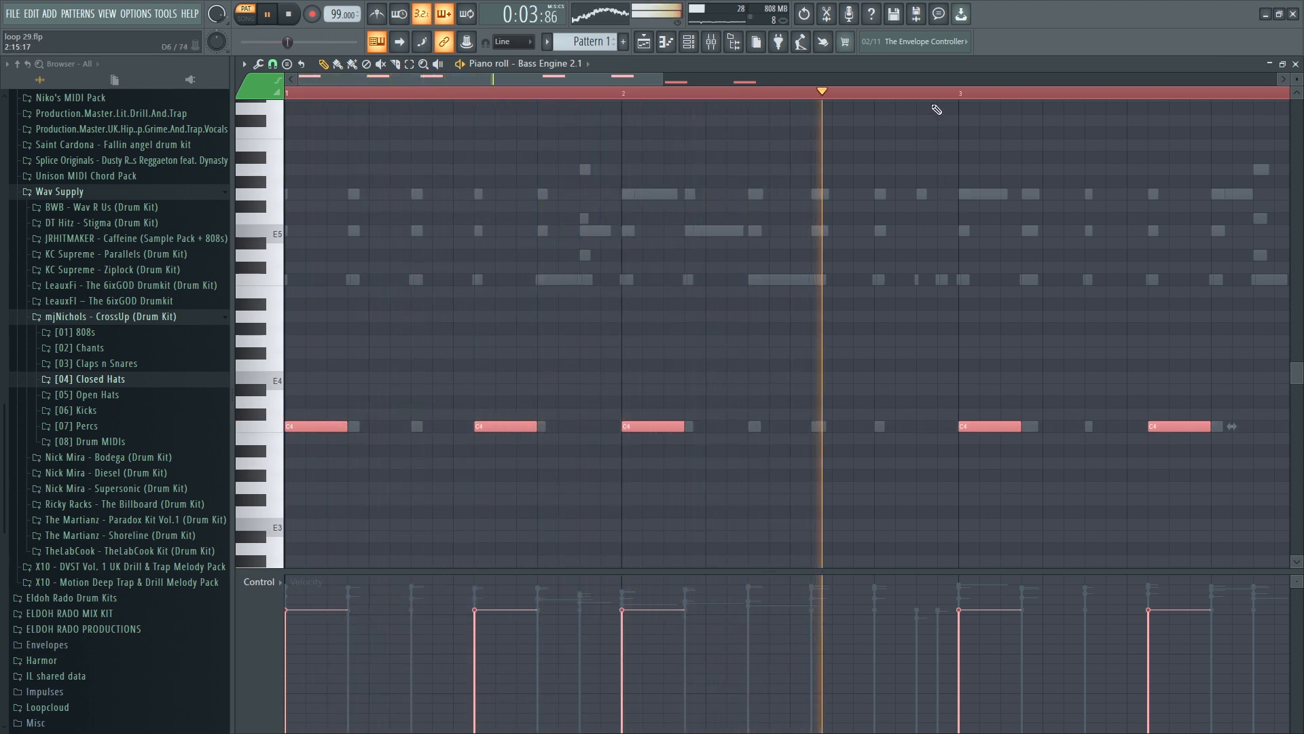
pyautogui.scroll(-1, 937, 102)
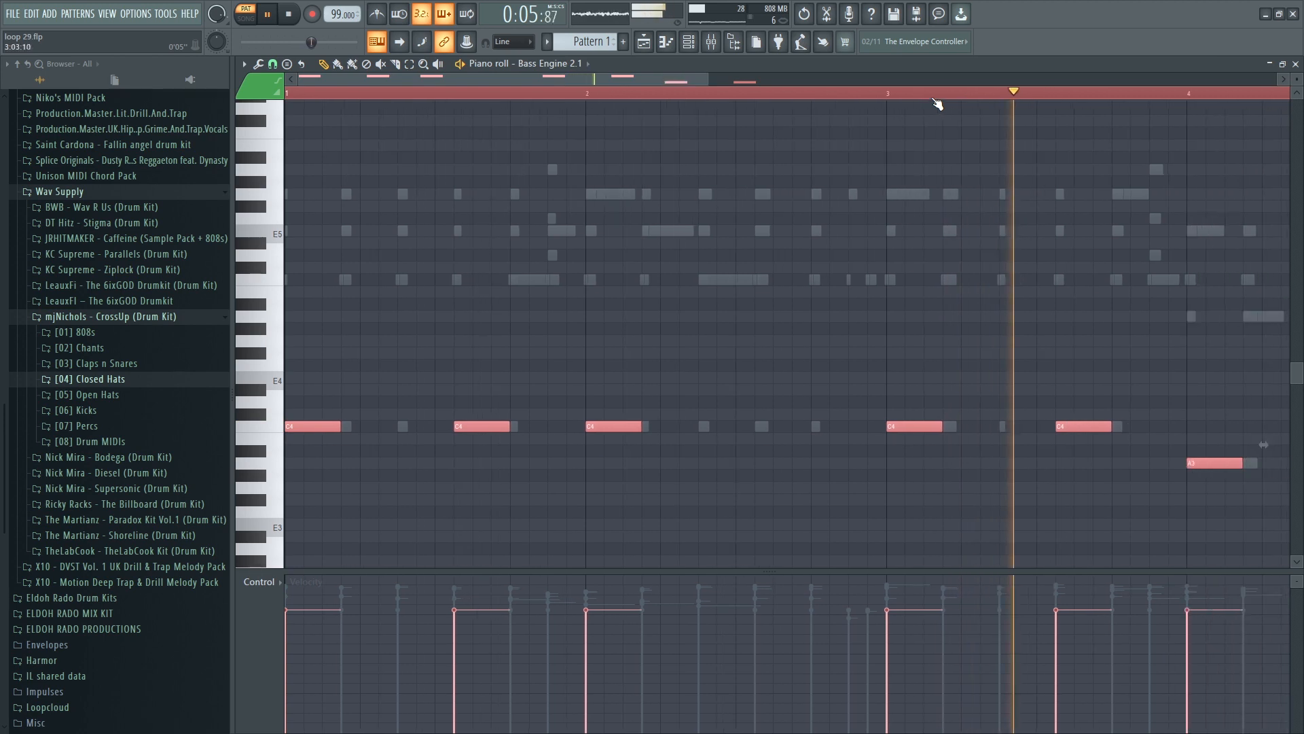
pyautogui.scroll(-2, 938, 102)
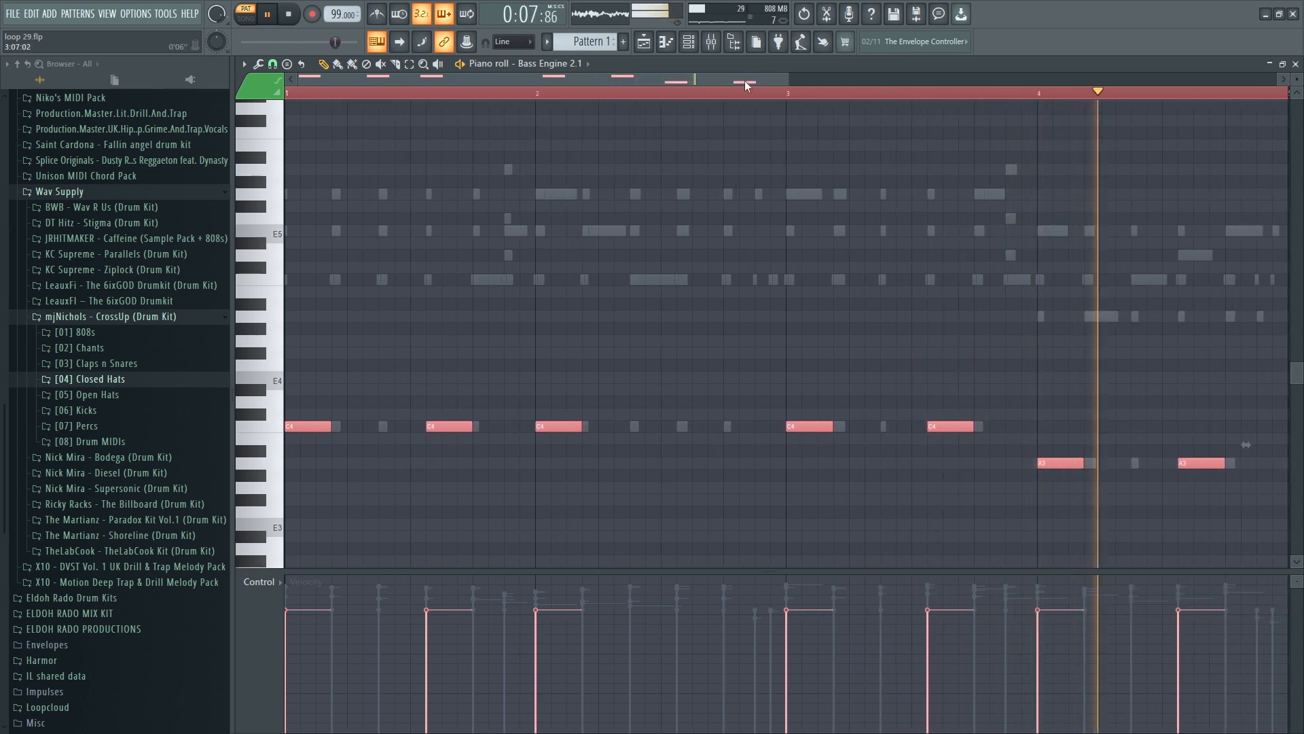
# Add an A3 bass note on step 15 of bar 4, trim it to the bar's end, and close the piano roll.
pyautogui.moveTo(746, 82); pyautogui.dragTo(898, 83)
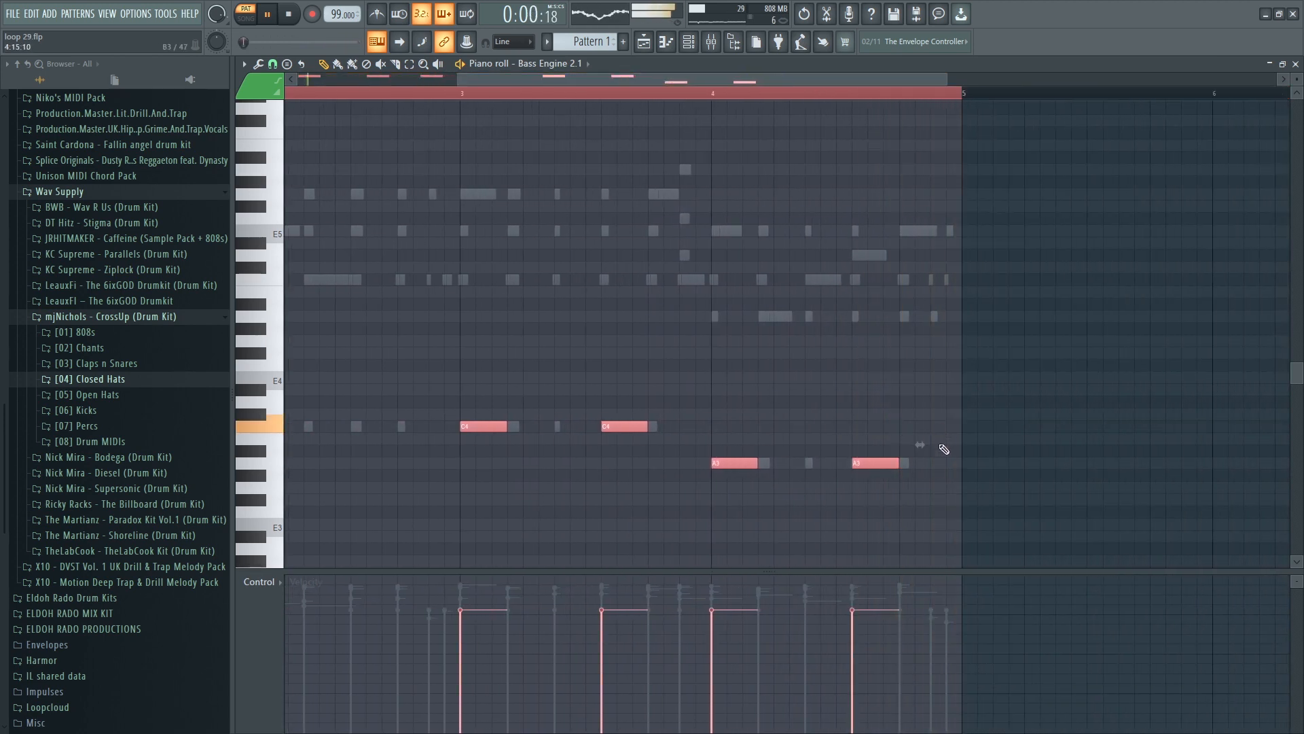
pyautogui.click(940, 463)
pyautogui.moveTo(977, 465); pyautogui.dragTo(964, 466)
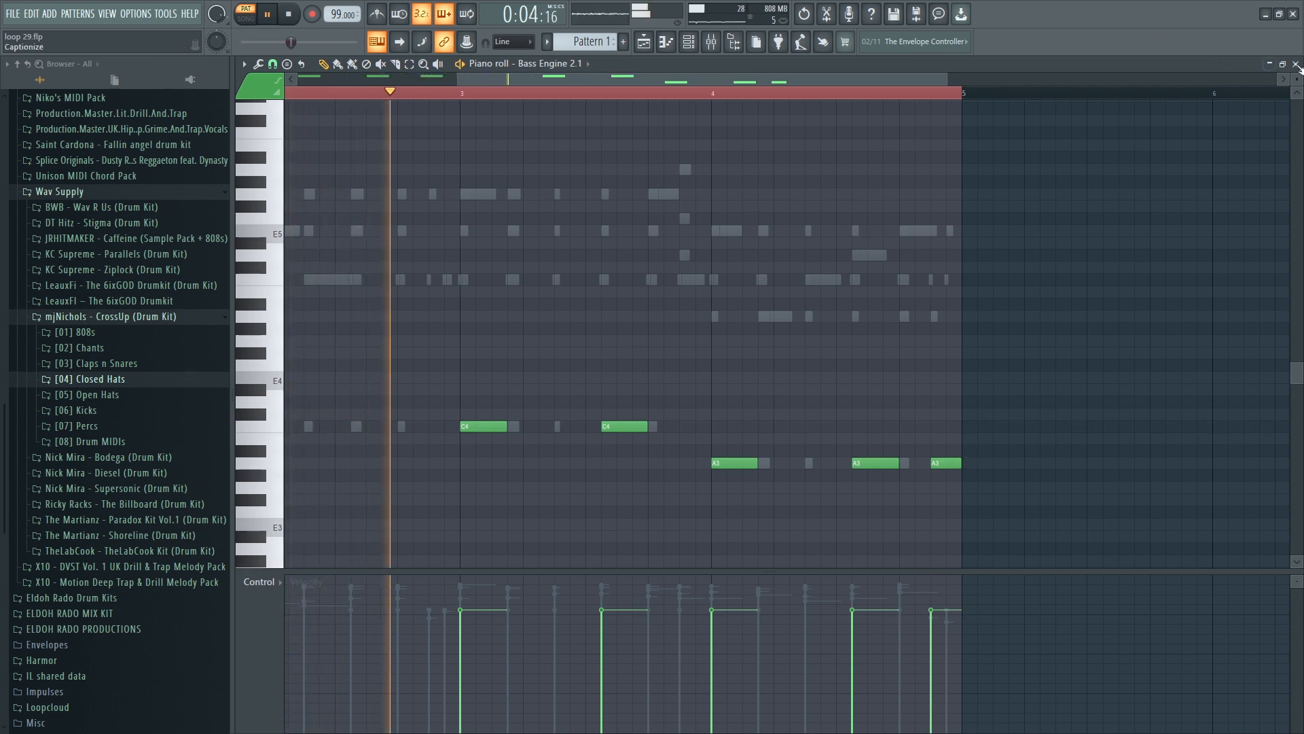
pyautogui.click(1296, 64)
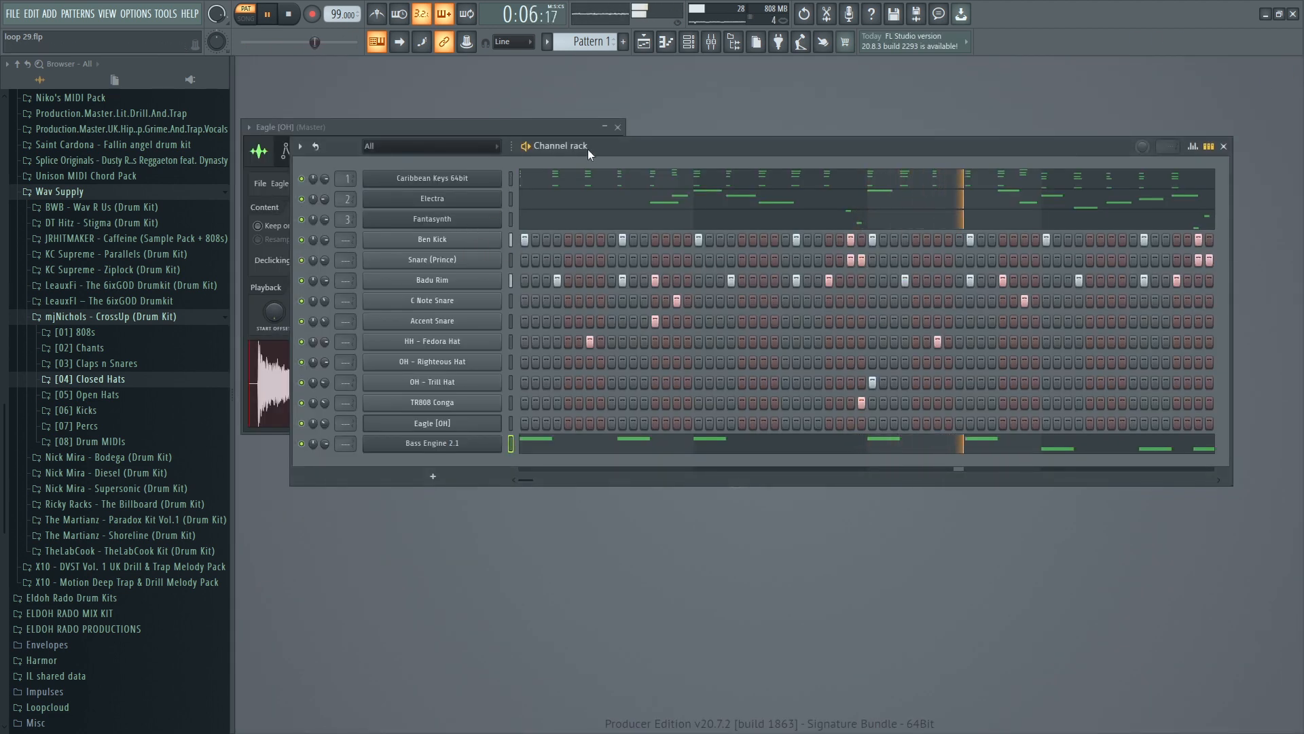
# Close the Eagle [OH] channel window and move the channel rack higher in the workspace.
pyautogui.moveTo(603, 147); pyautogui.dragTo(593, 121)
pyautogui.click(619, 128)
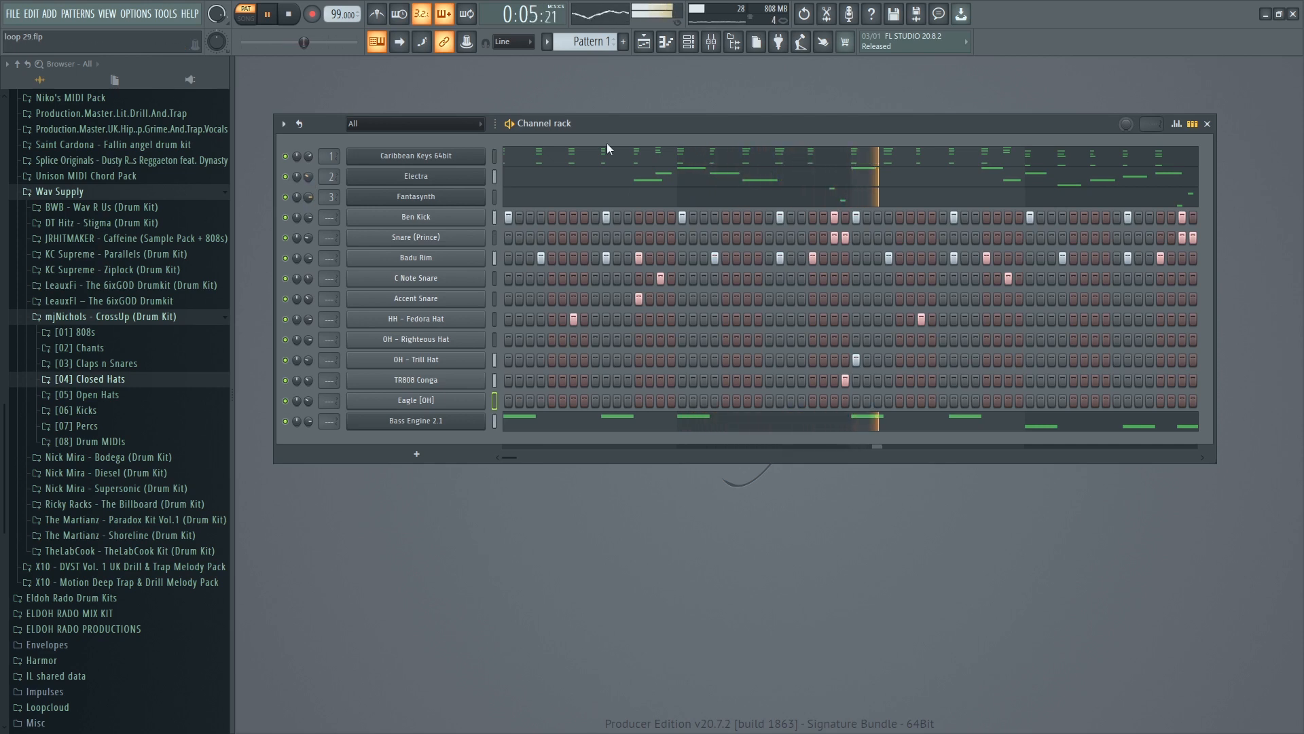
pyautogui.moveTo(677, 124); pyautogui.dragTo(683, 96)
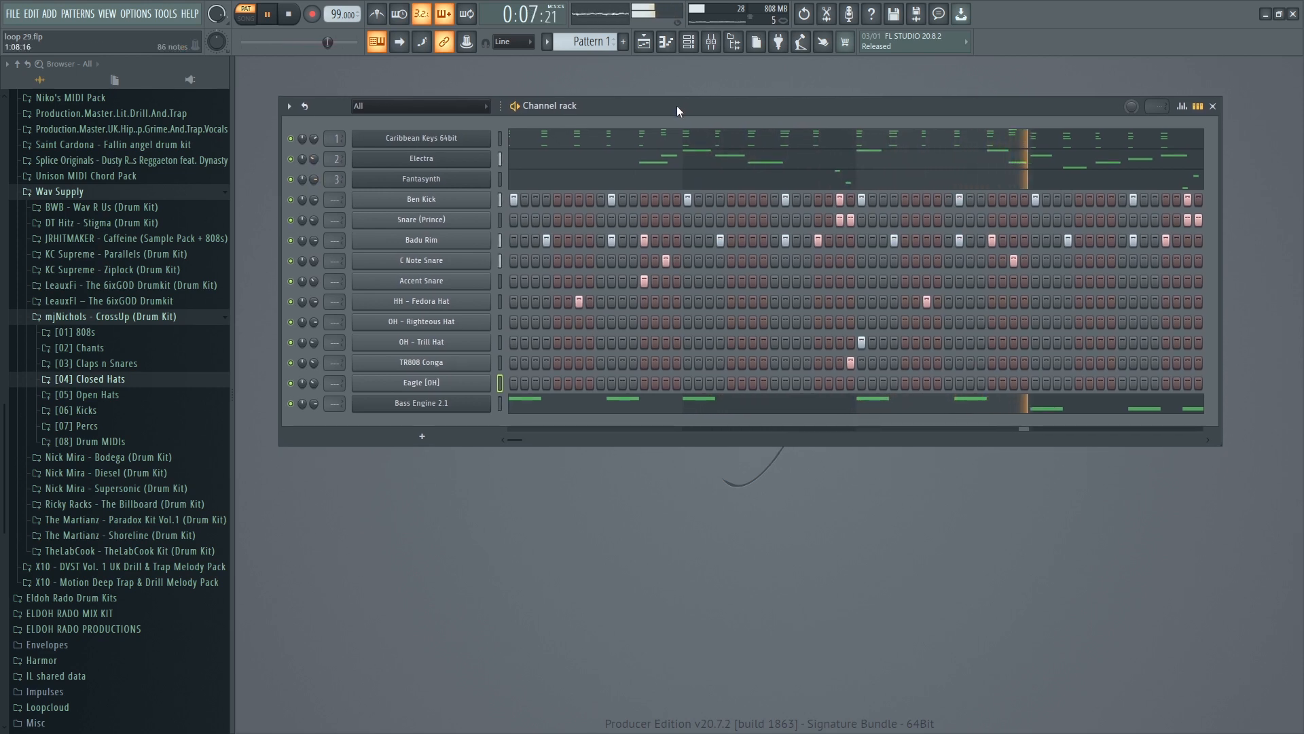
# Add a new Fantasynth channel, look through its preset categories and close the plugin window.
pyautogui.click(424, 435)
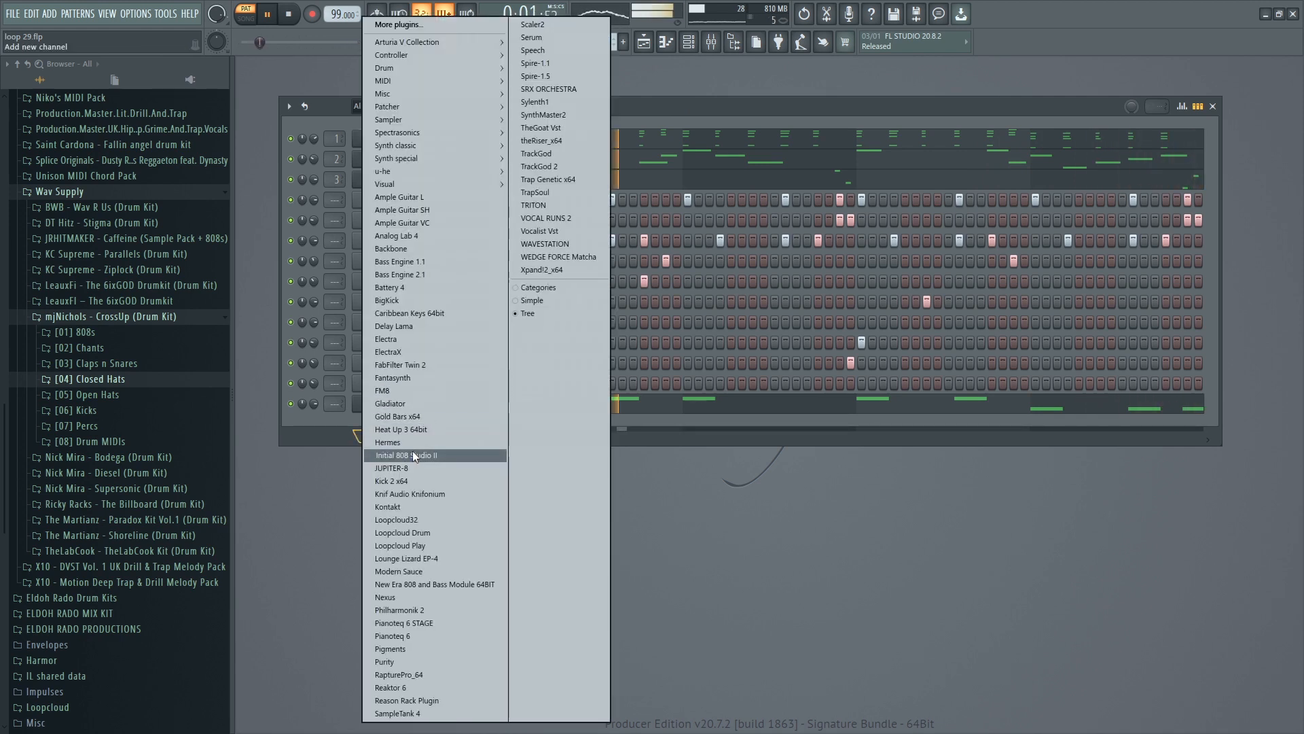
pyautogui.click(442, 386)
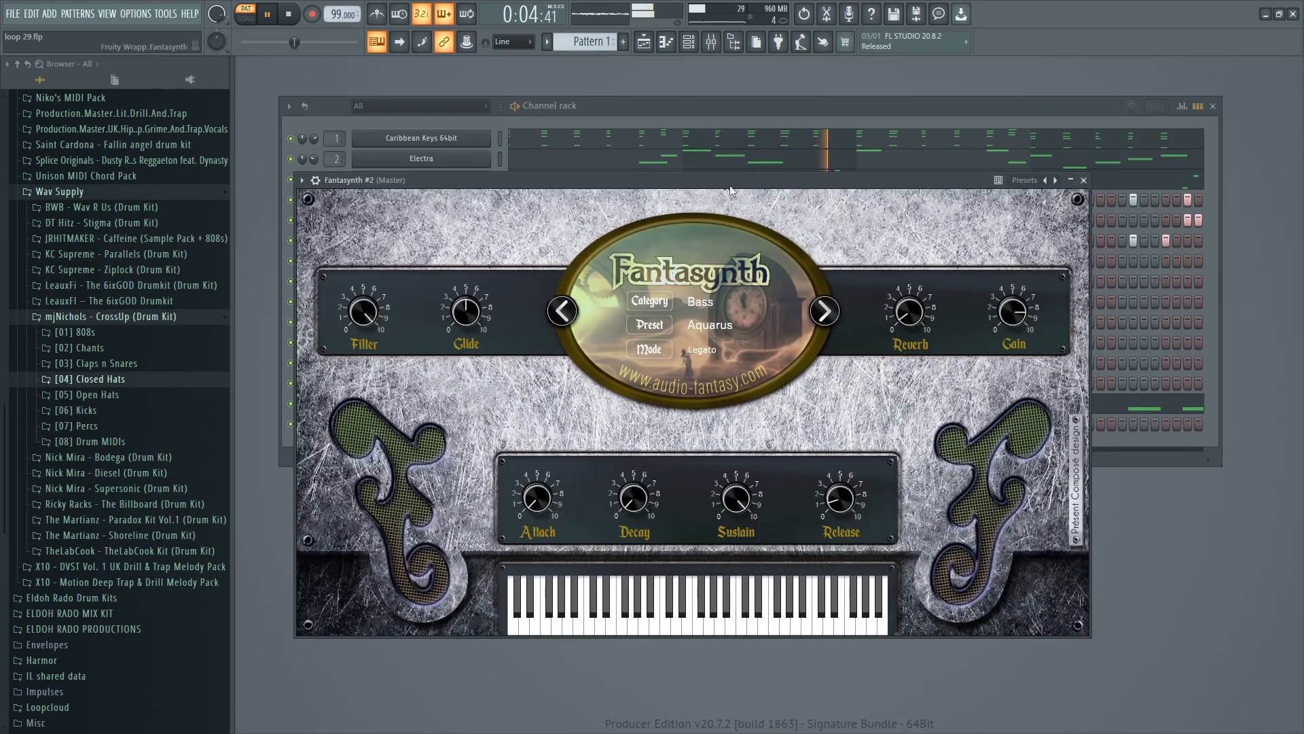
pyautogui.moveTo(729, 185); pyautogui.dragTo(745, 227)
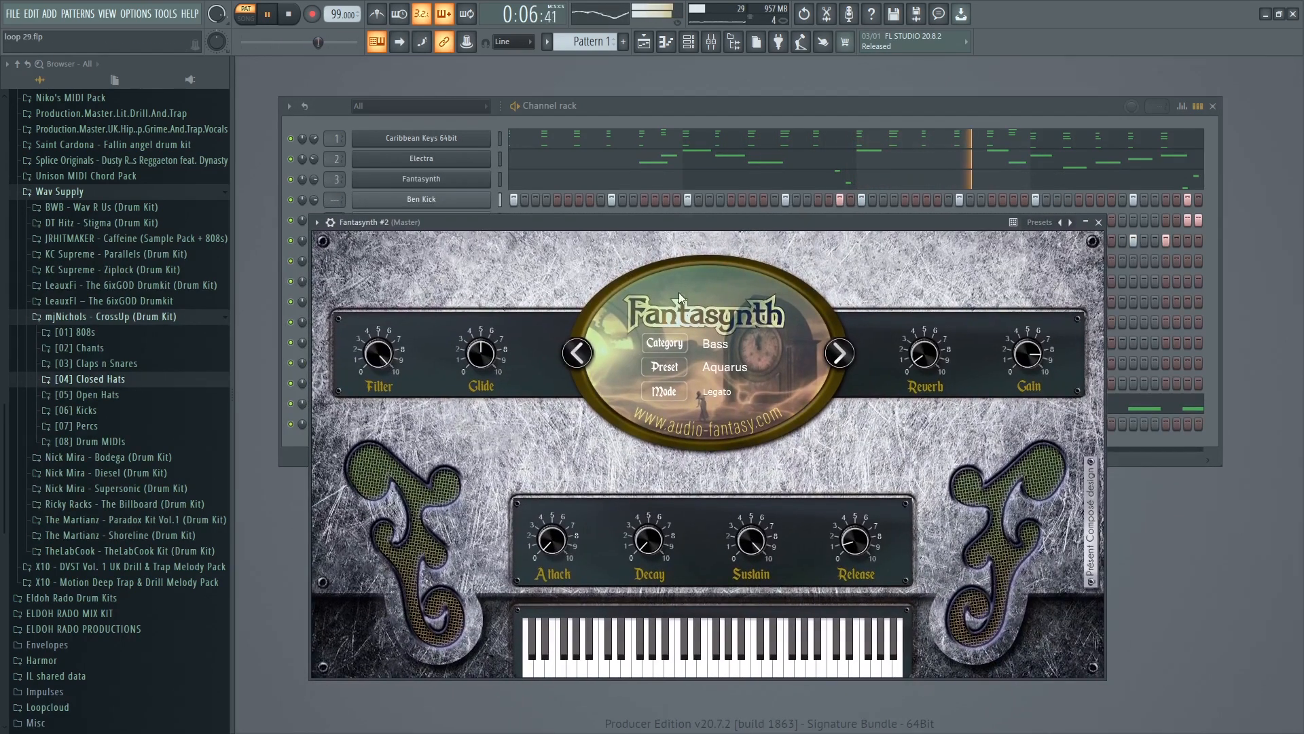
pyautogui.click(682, 346)
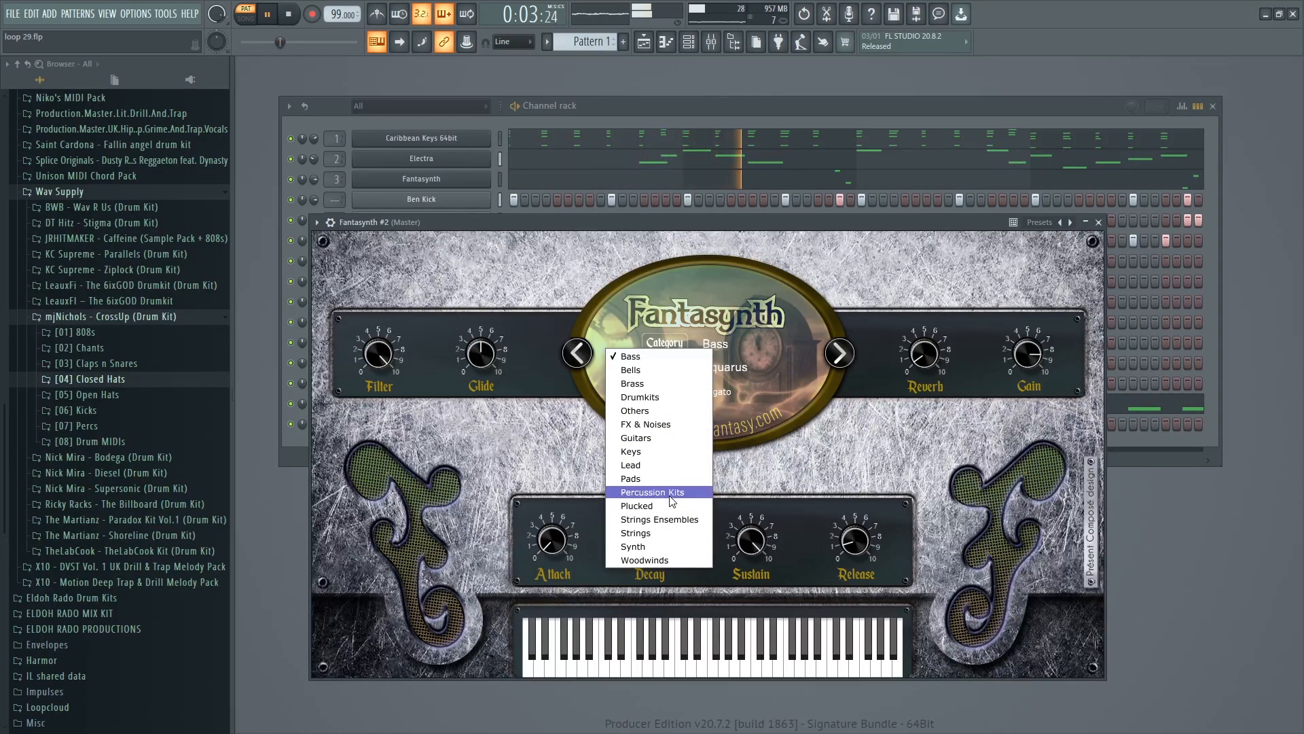
pyautogui.click(1100, 224)
# Replace the Fantasynth #2 channel's instrument with ElectraX.
pyautogui.rightClick(438, 426)
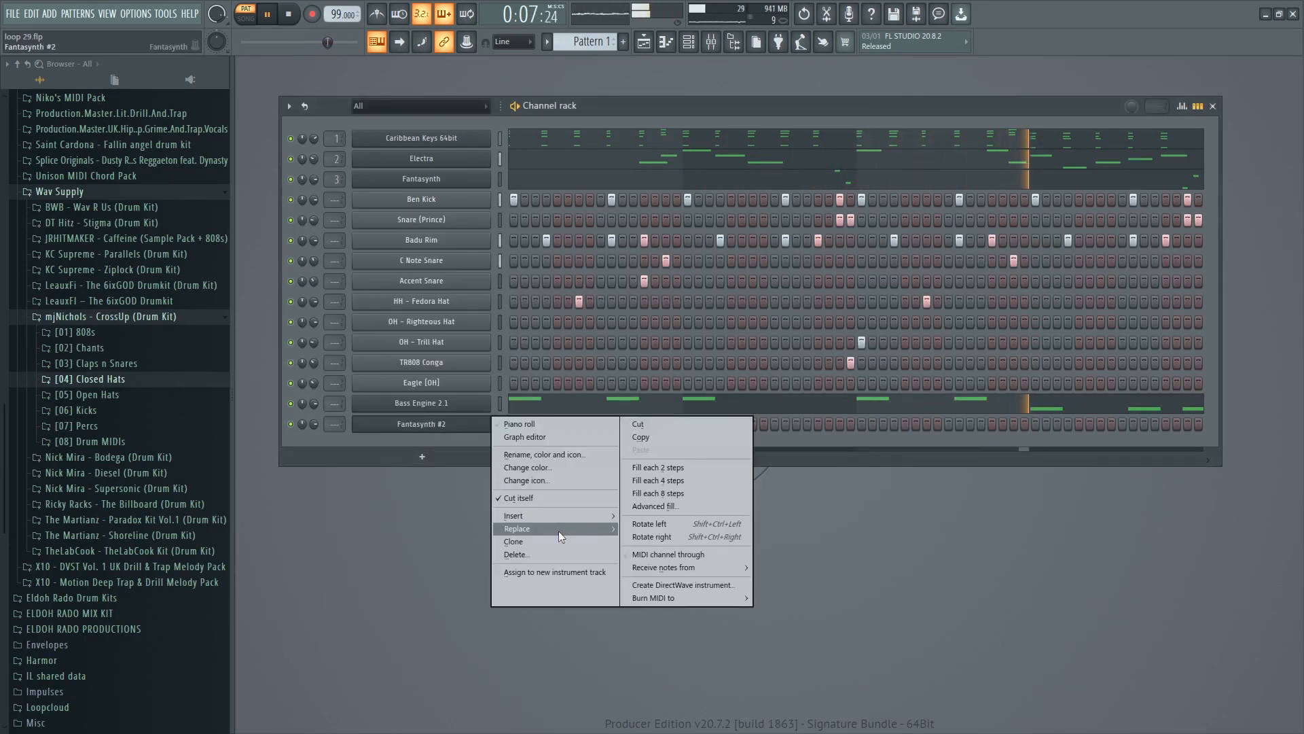
pyautogui.moveTo(558, 530)
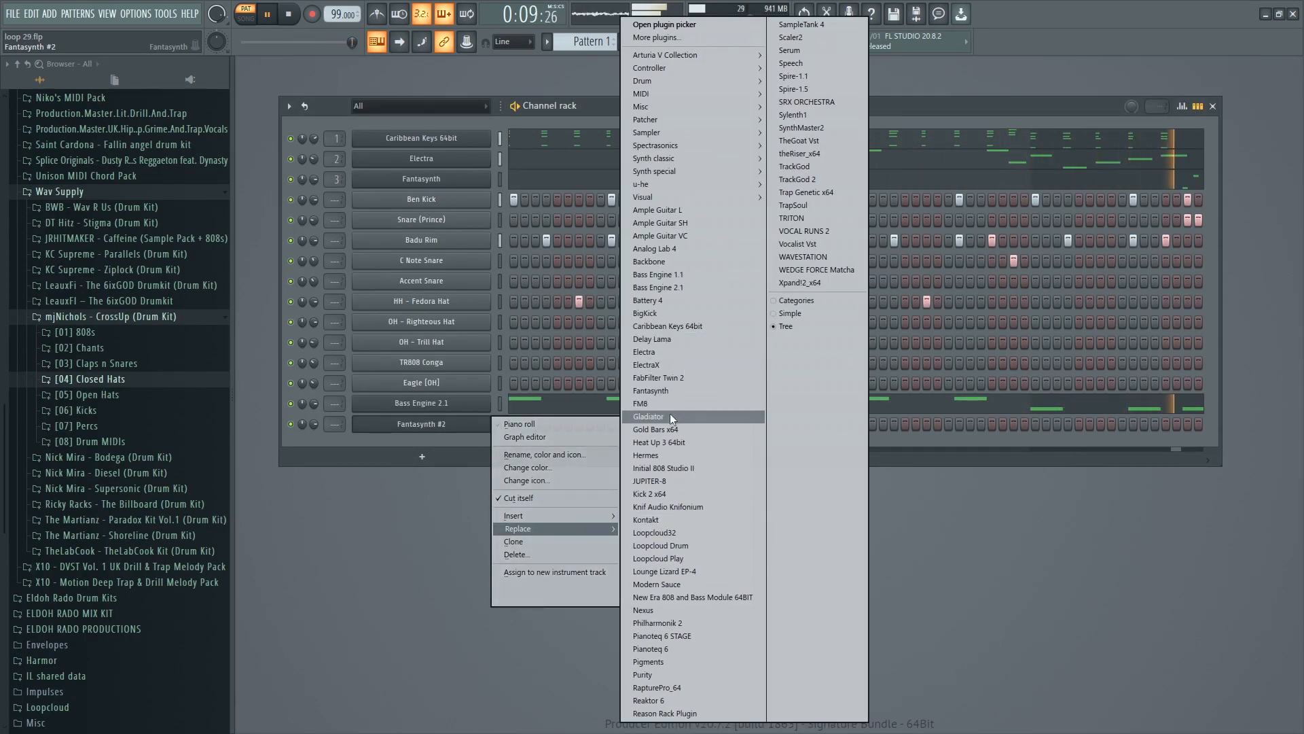
pyautogui.click(667, 366)
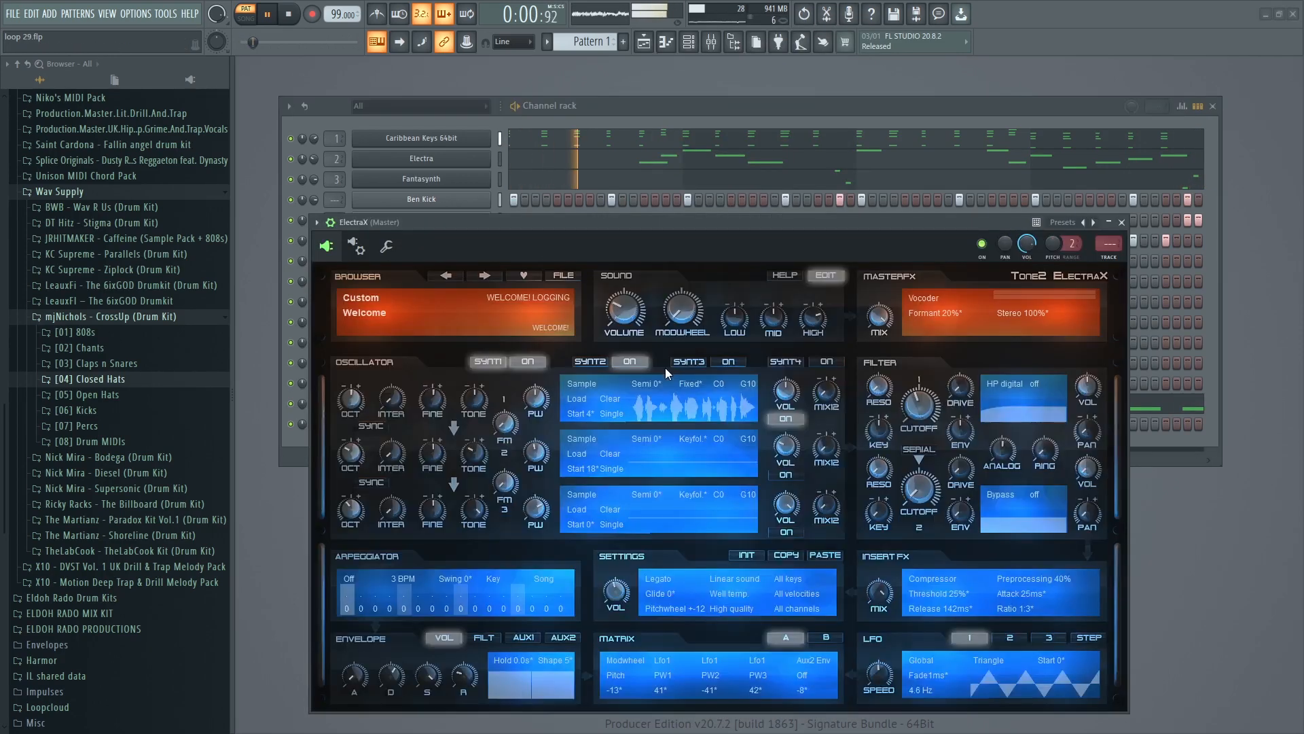
# Load the Catch It BT preset from ElectraX's Arpeggiator category and lower the channel volume to 31%.
pyautogui.click(374, 305)
pyautogui.click(367, 299)
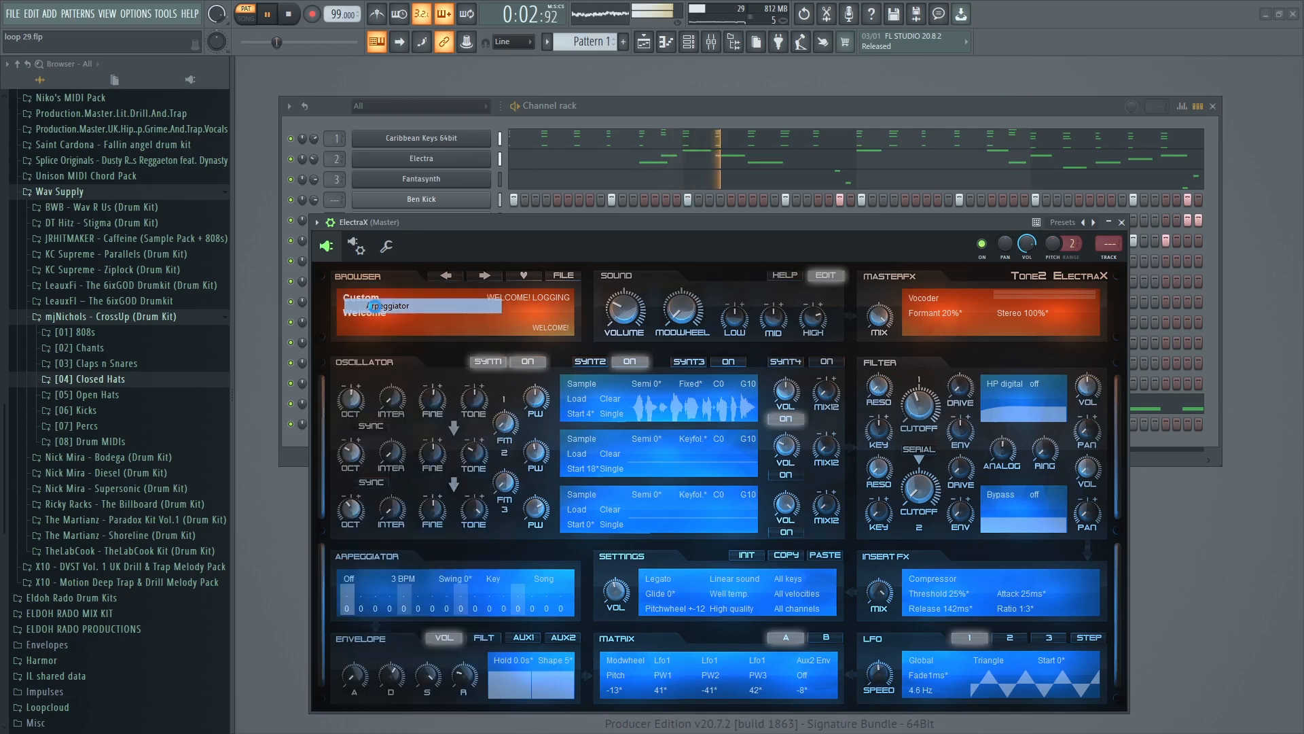
pyautogui.moveTo(1026, 244); pyautogui.dragTo(1026, 285)
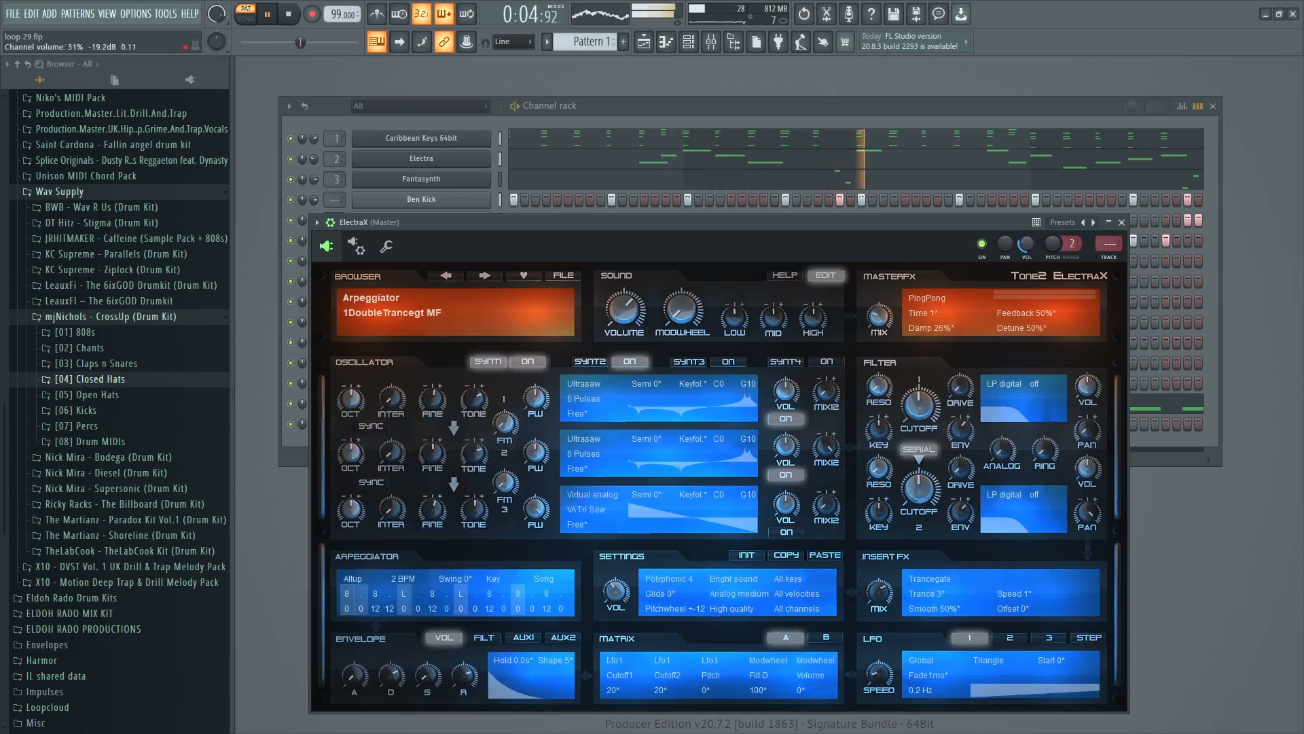
pyautogui.click(387, 313)
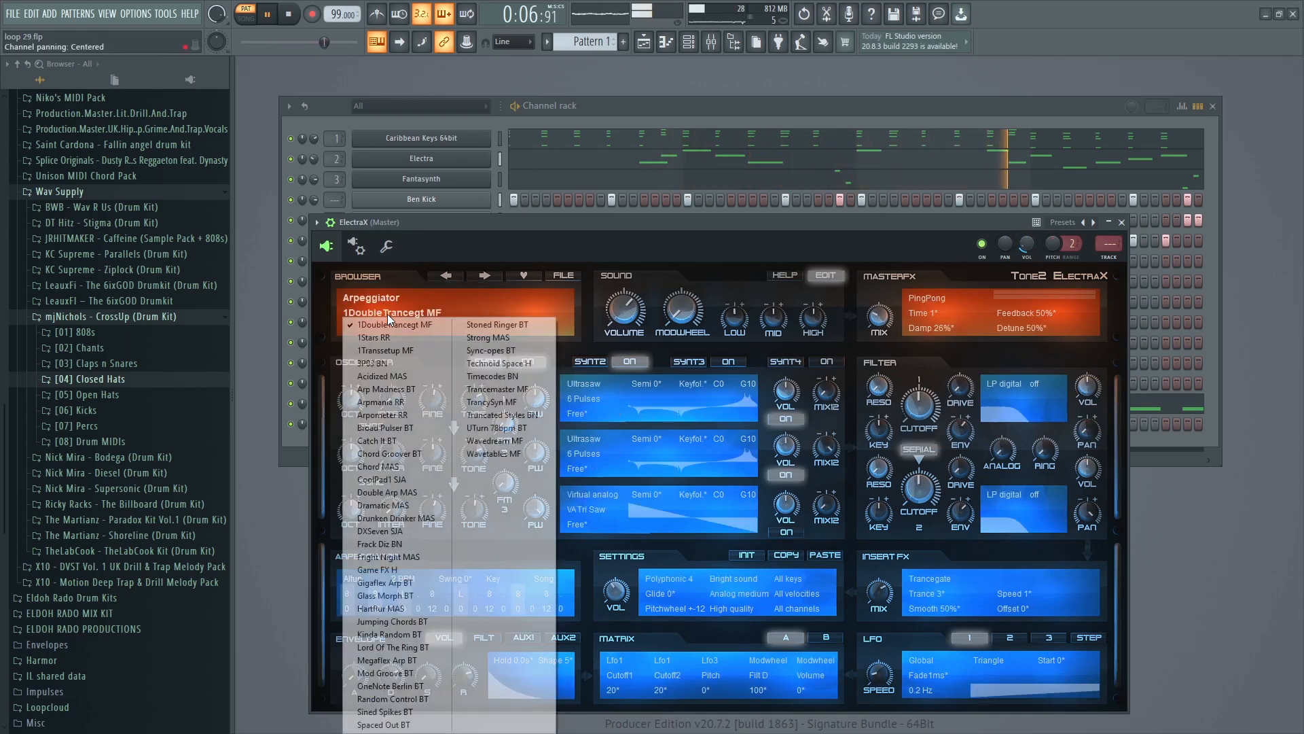
pyautogui.click(371, 442)
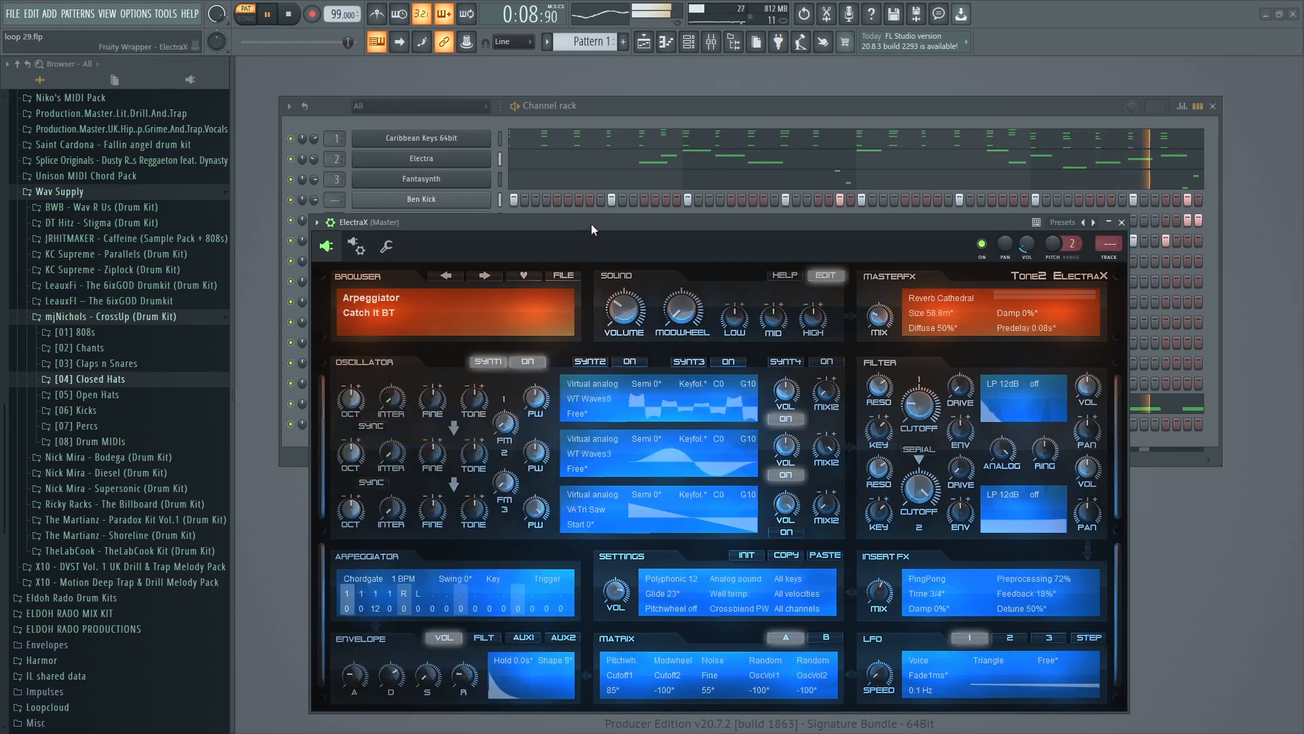
# Move the ElectraX window clear of the channel rack, stop playback, and copy the Caribbean Keys 64bit notes into the ElectraX channel.
pyautogui.moveTo(591, 223); pyautogui.dragTo(612, 472)
pyautogui.rightClick(491, 136)
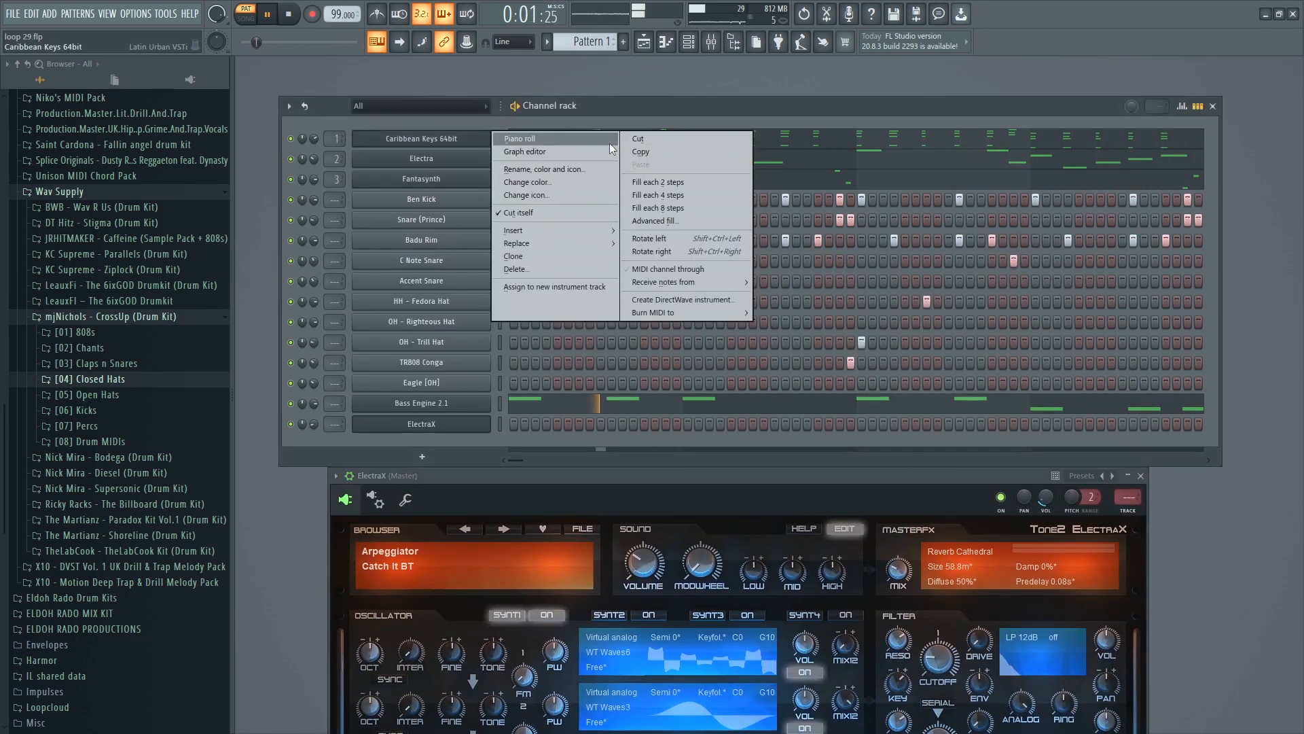
pyautogui.click(646, 152)
pyautogui.press('space')
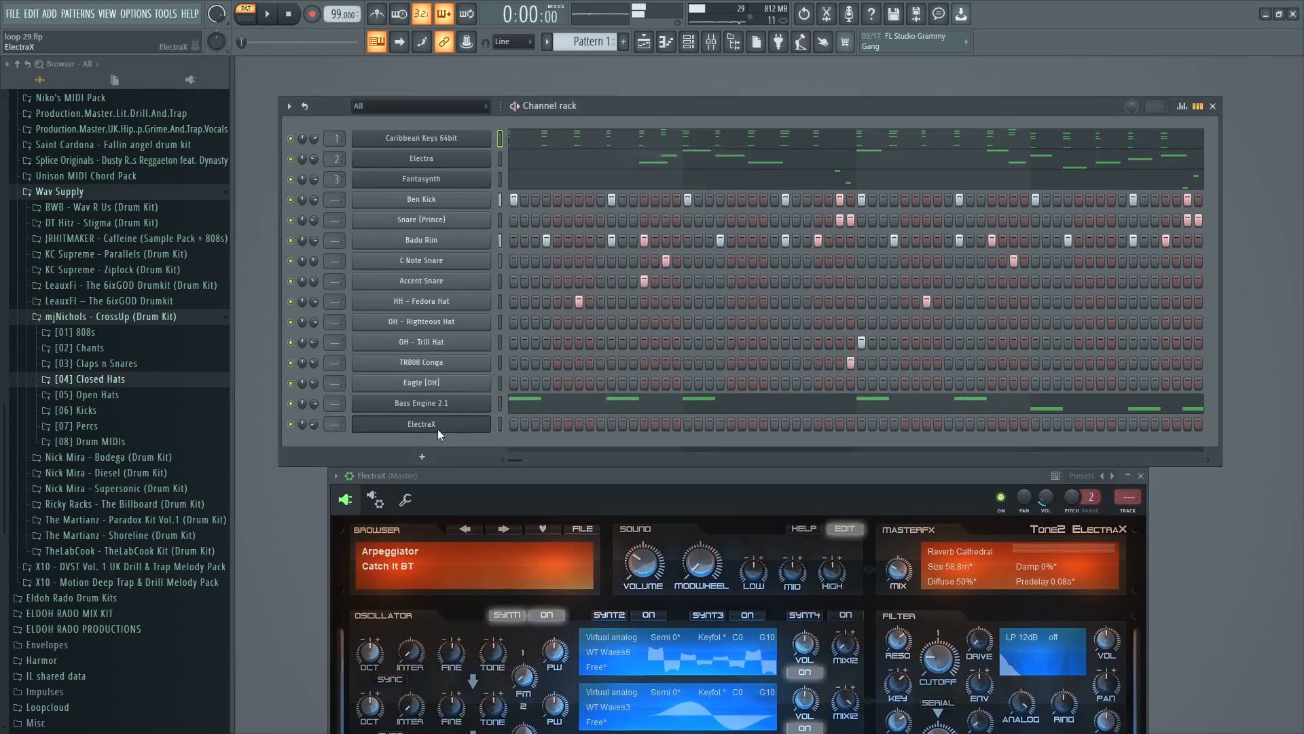
pyautogui.rightClick(489, 420)
pyautogui.click(642, 448)
# Lock the active/mute state of the Caribbean Keys 64bit, Electra and Fantasynth channels.
pyautogui.rightClick(290, 138)
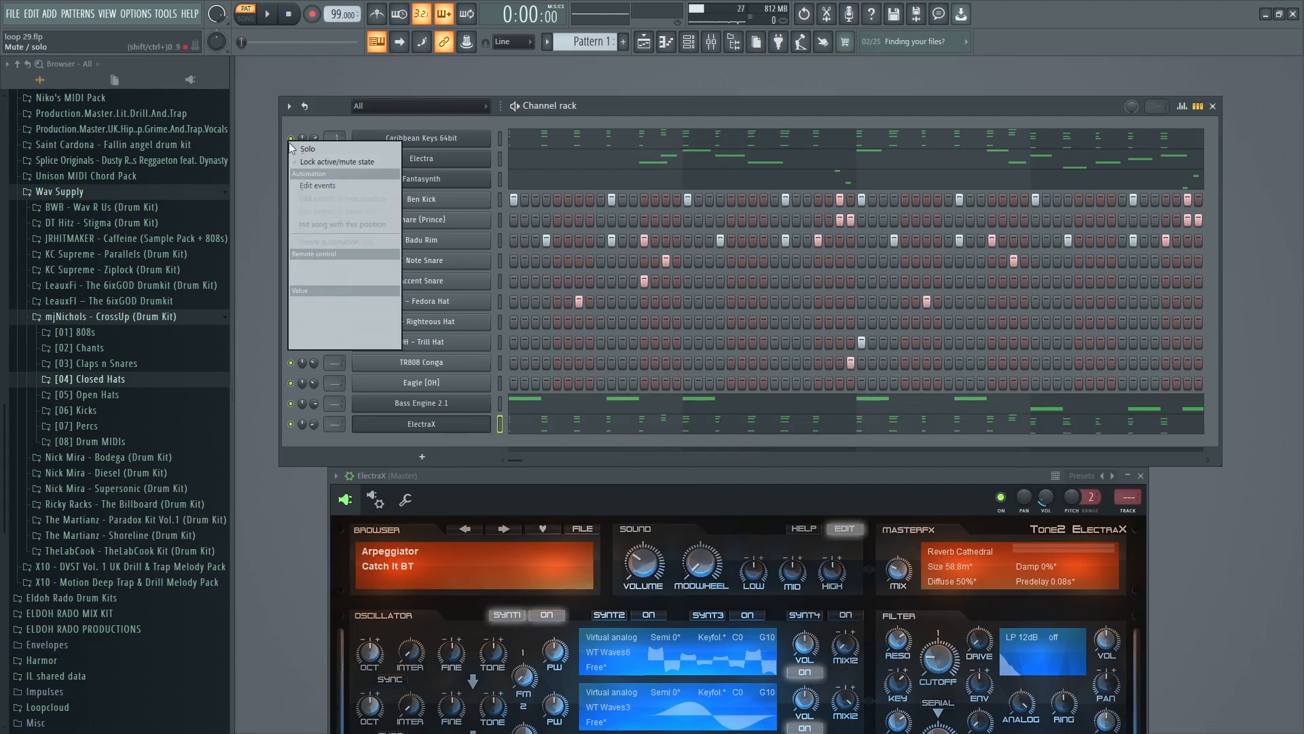
pyautogui.click(294, 163)
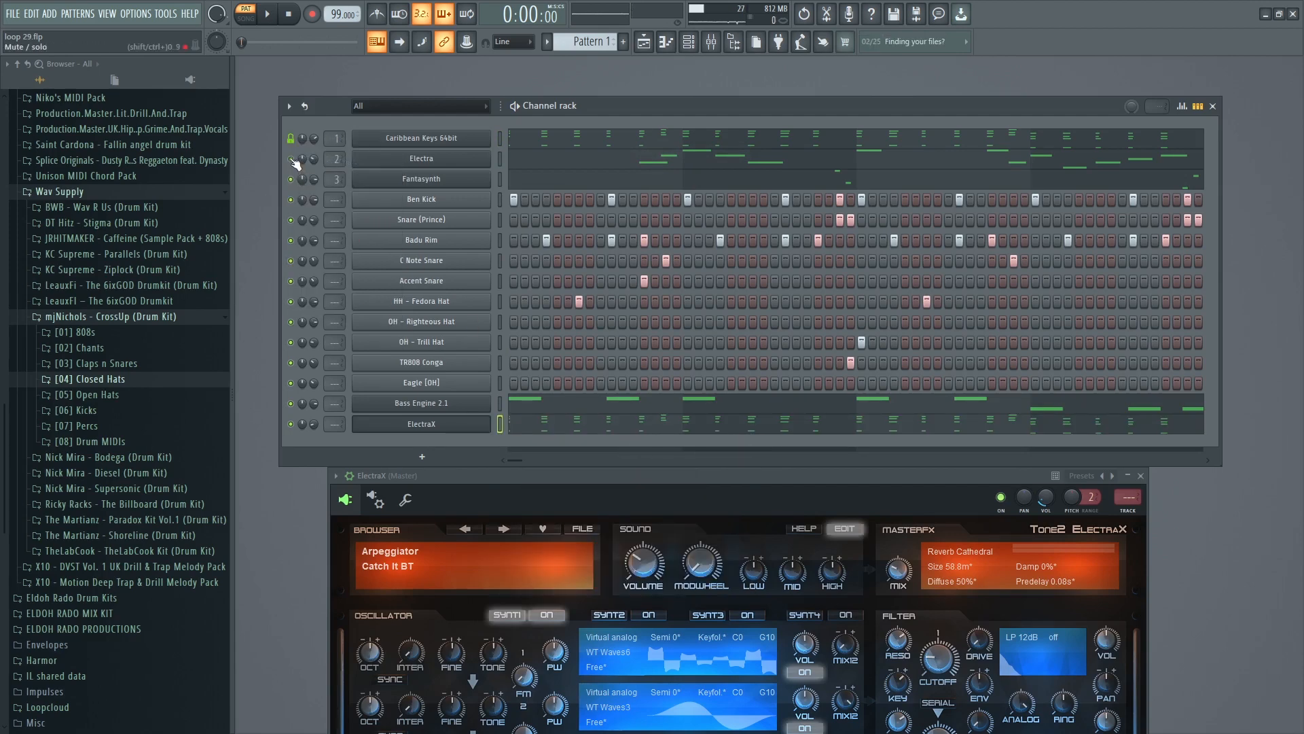
pyautogui.rightClick(294, 160)
pyautogui.click(296, 182)
pyautogui.click(313, 198)
# Solo the ElectraX channel, play back the pattern and move the ElectraX window fully into view.
pyautogui.rightClick(296, 424)
pyautogui.click(401, 435)
pyautogui.press('space')
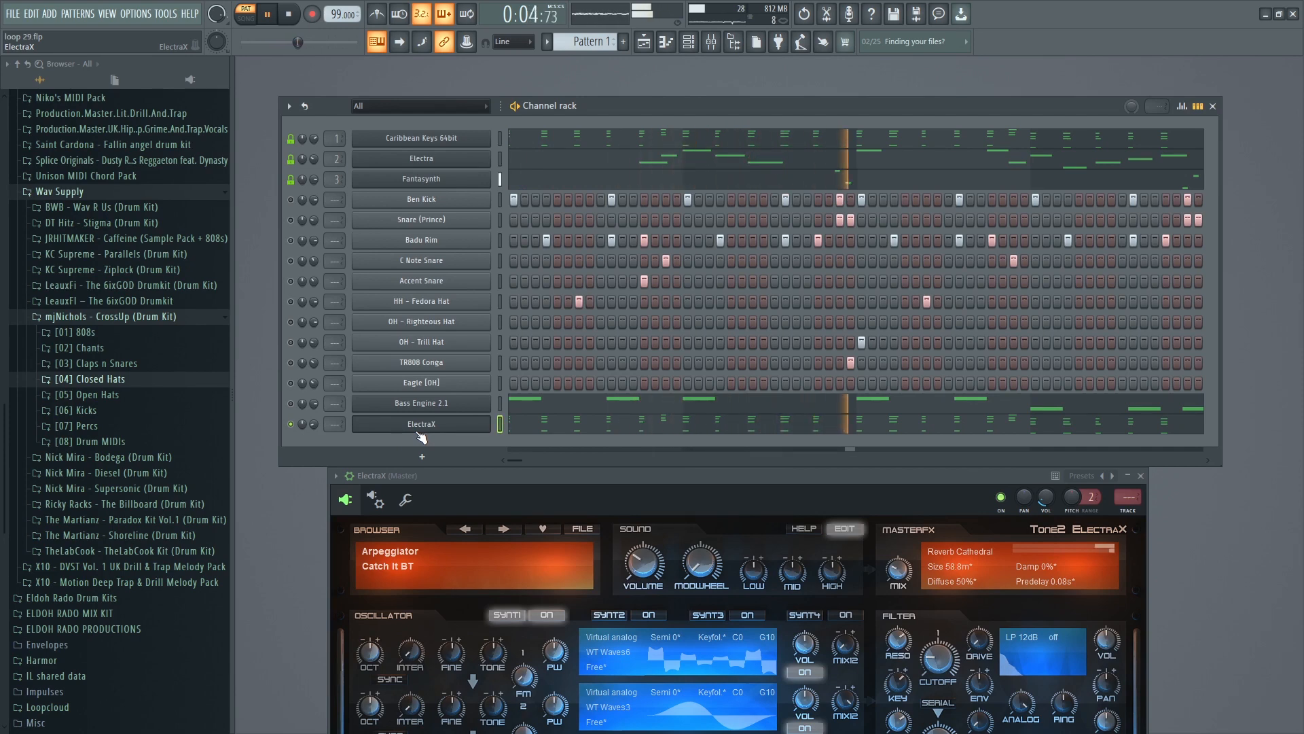
pyautogui.moveTo(551, 477); pyautogui.dragTo(585, 231)
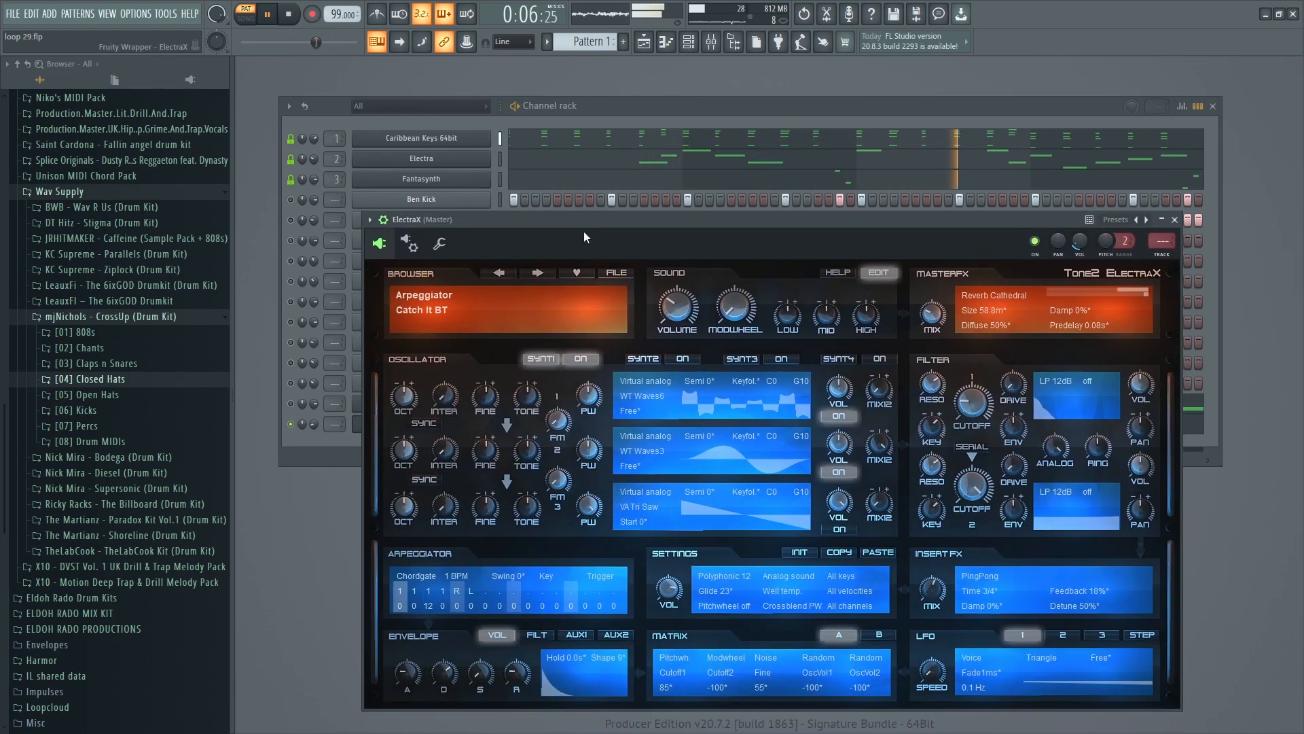
# Audition the following ElectraX arpeggiator presets up to Double Arp MAS, raising the channel volume to 34%.
pyautogui.click(536, 272)
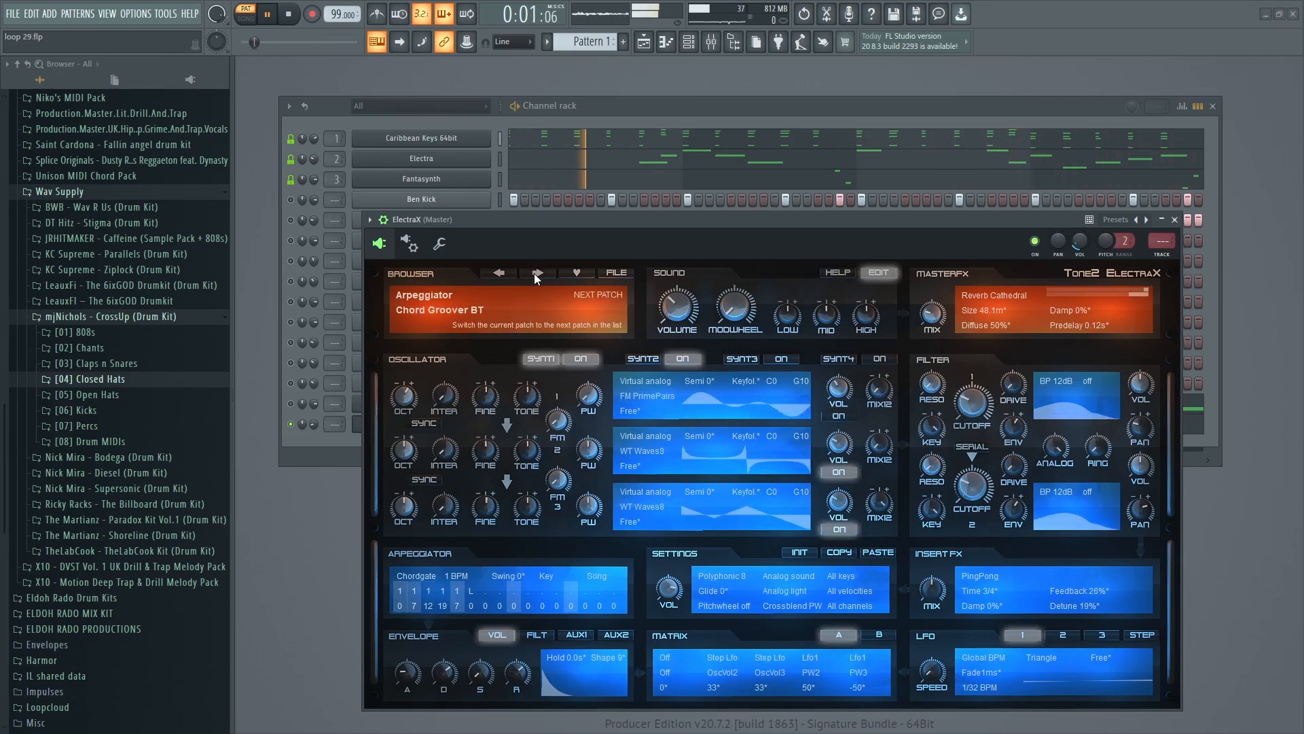
pyautogui.click(536, 273)
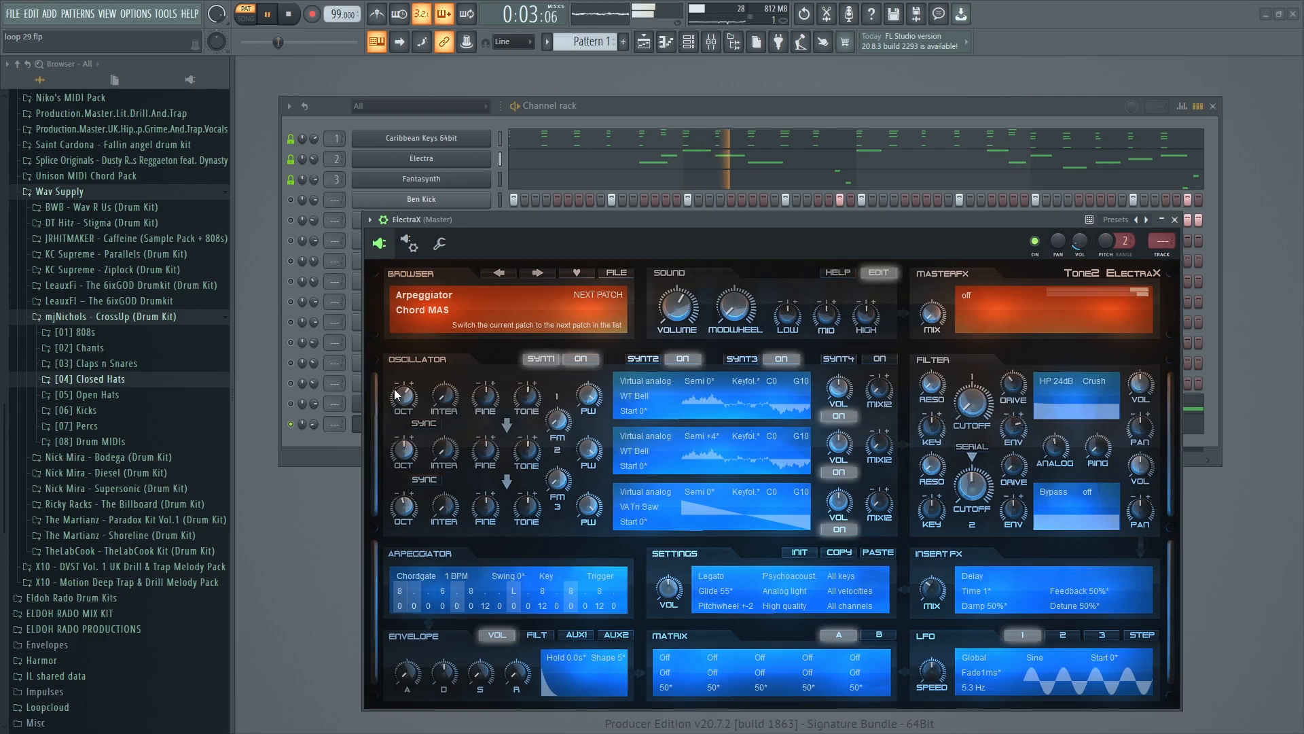
pyautogui.moveTo(1080, 241); pyautogui.dragTo(1080, 231)
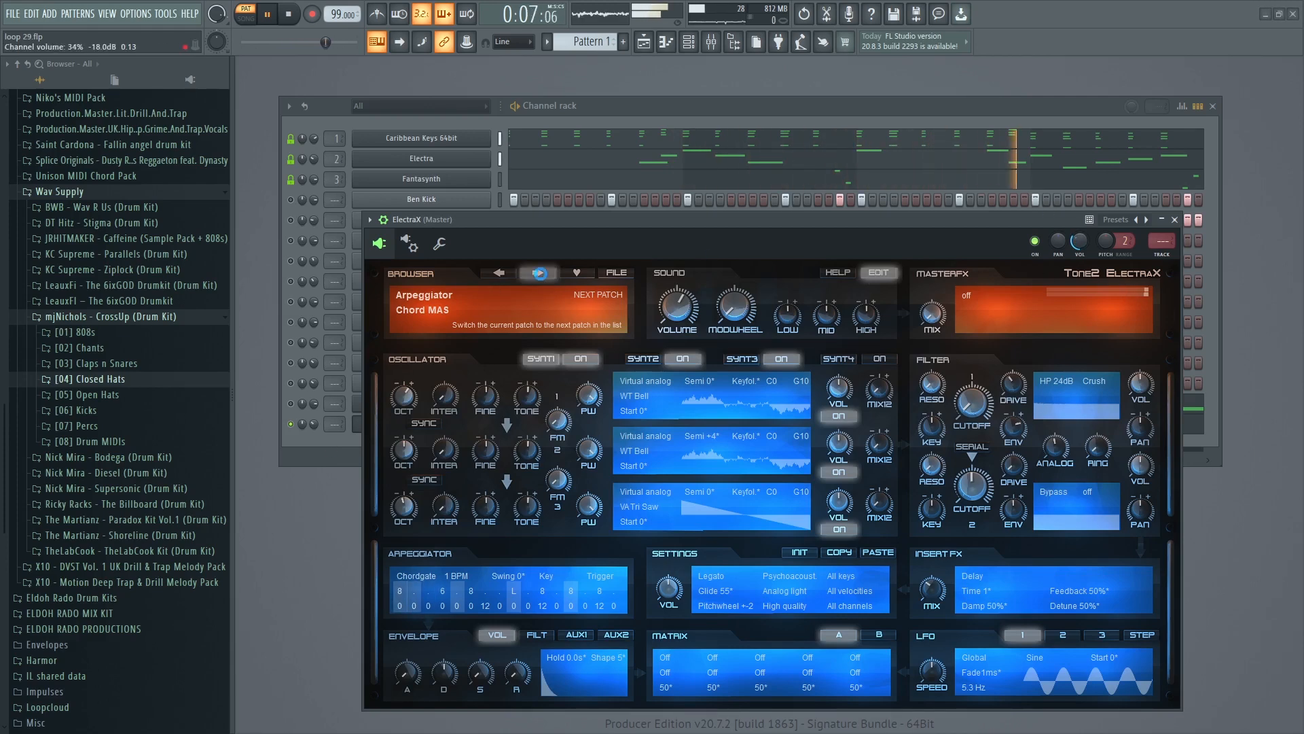
pyautogui.click(540, 275)
pyautogui.click(541, 273)
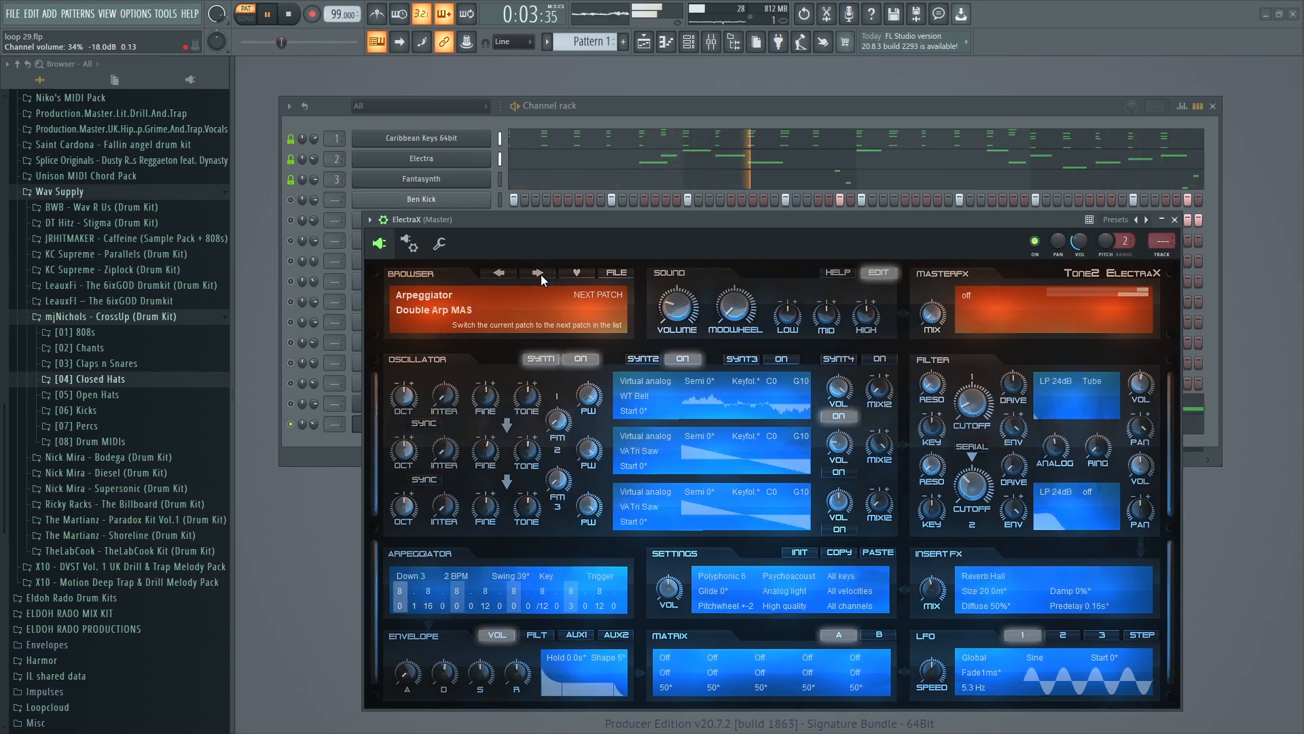
# Open the ElectraX channel's notes in the piano roll and stop playback.
pyautogui.click(320, 443)
pyautogui.rightClick(400, 423)
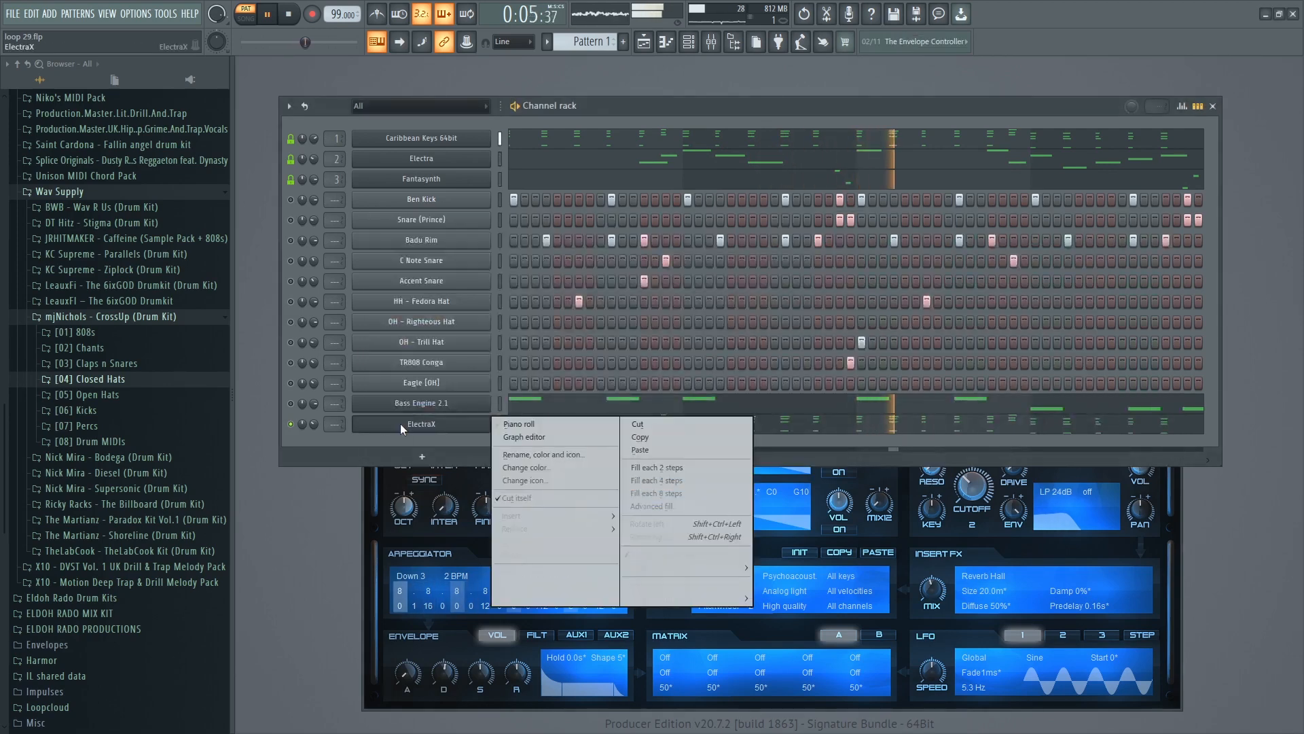
pyautogui.click(513, 422)
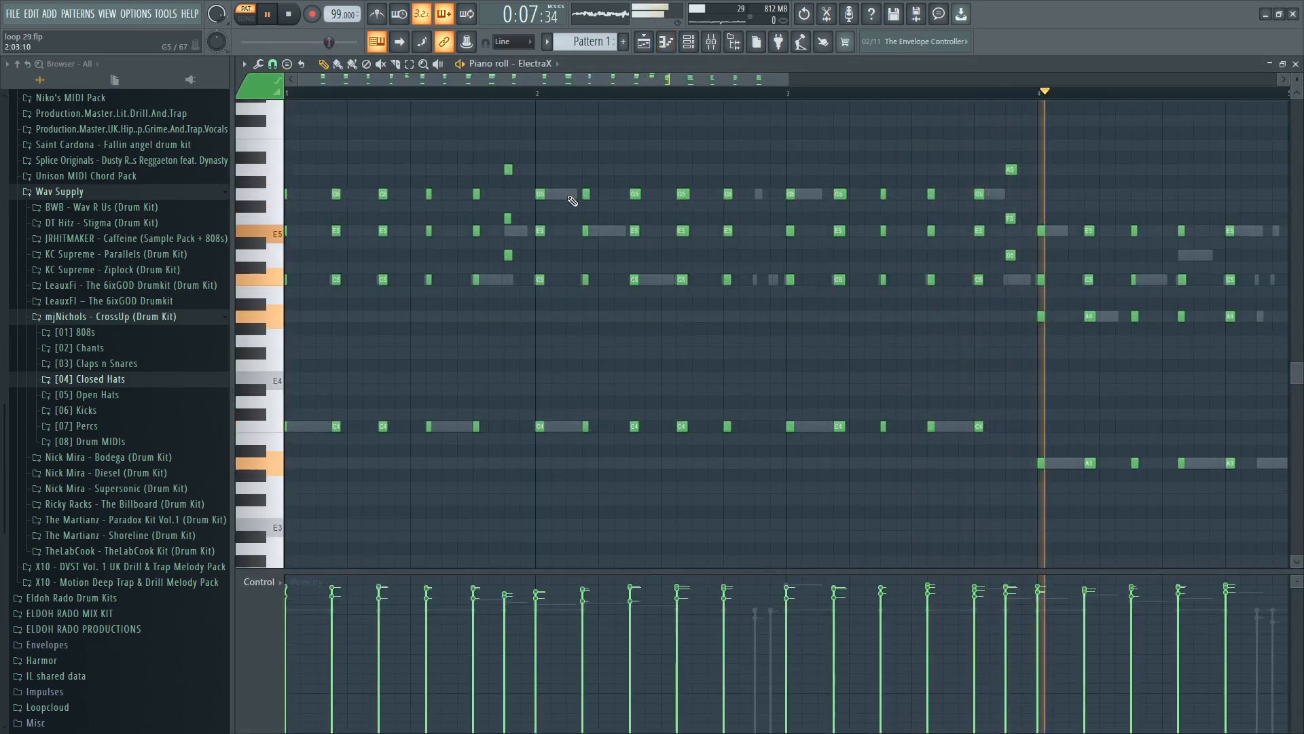
pyautogui.scroll(-2, 612, 99)
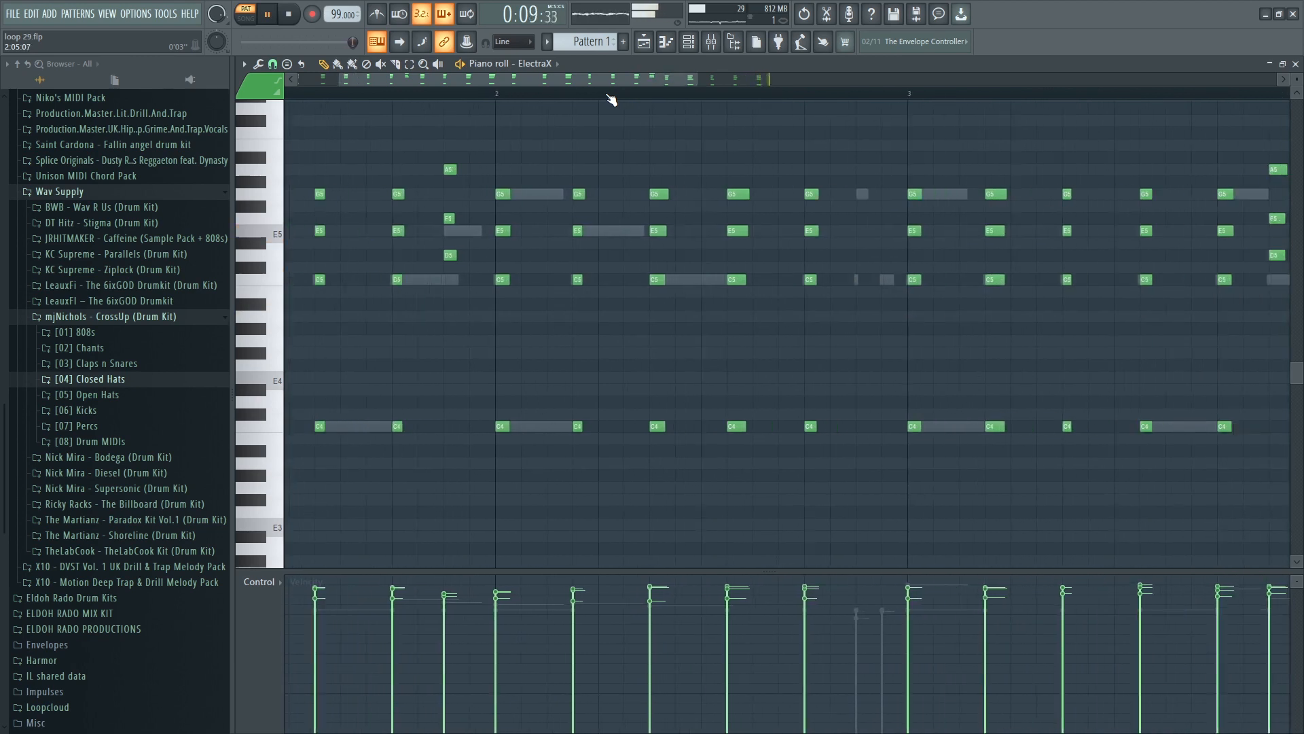
pyautogui.press('space')
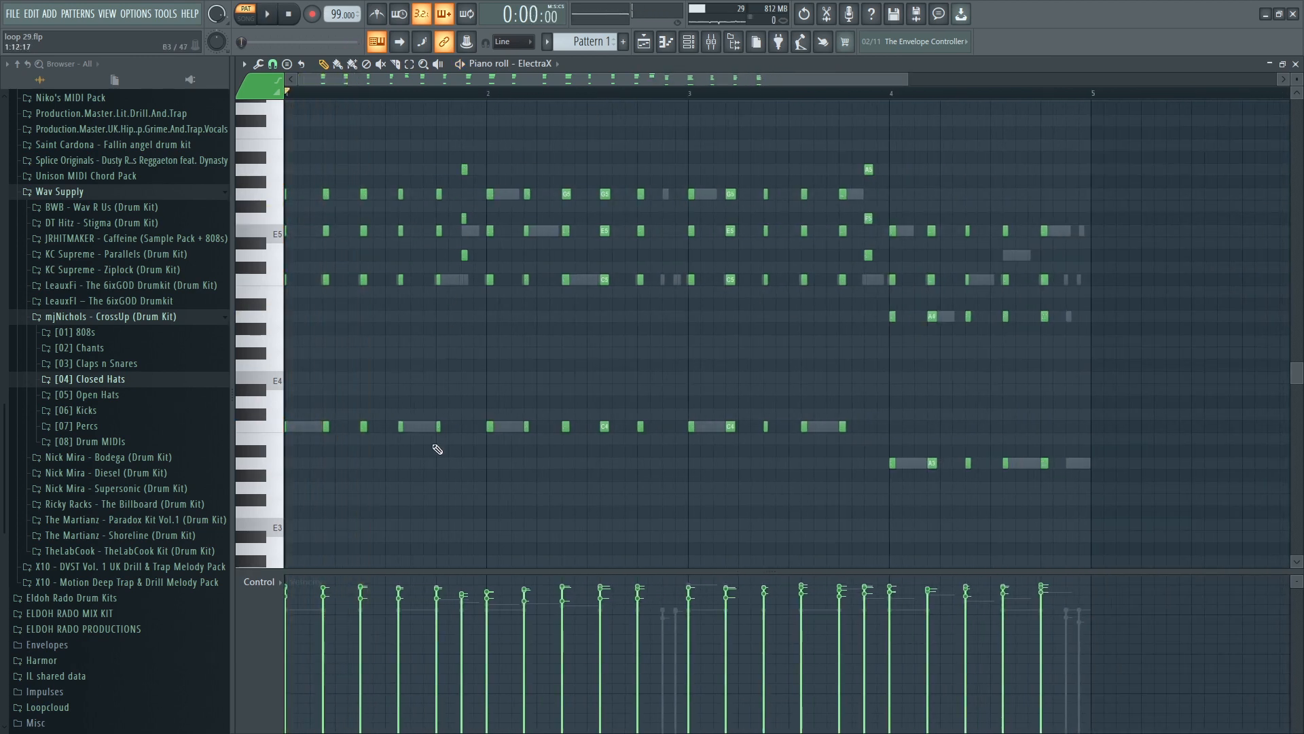
# Delete the repeated chord hits in all four bars, keeping each bar's first chord and the short chords near the ends of bars 1, 3 and 4.
pyautogui.moveTo(447, 468); pyautogui.dragTo(325, 169)
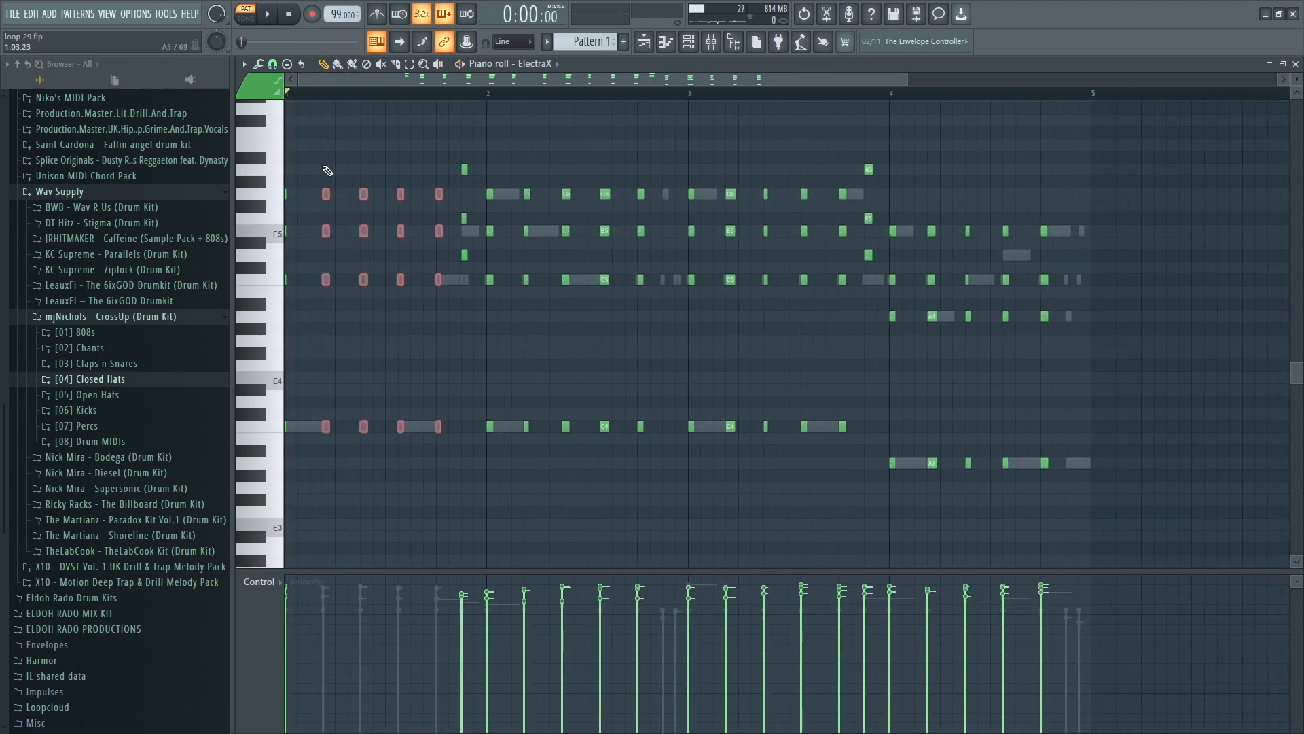
pyautogui.press('Delete')
pyautogui.moveTo(659, 353); pyautogui.dragTo(526, 175)
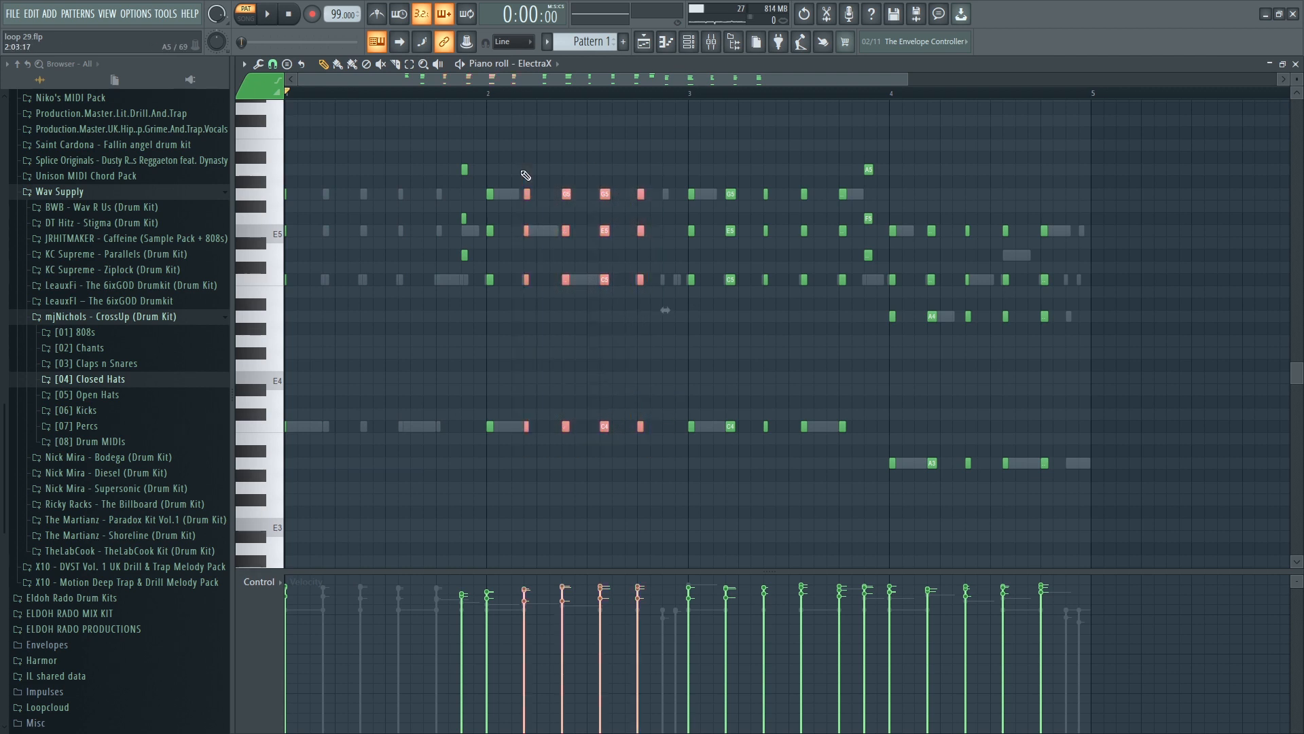
pyautogui.press('Delete')
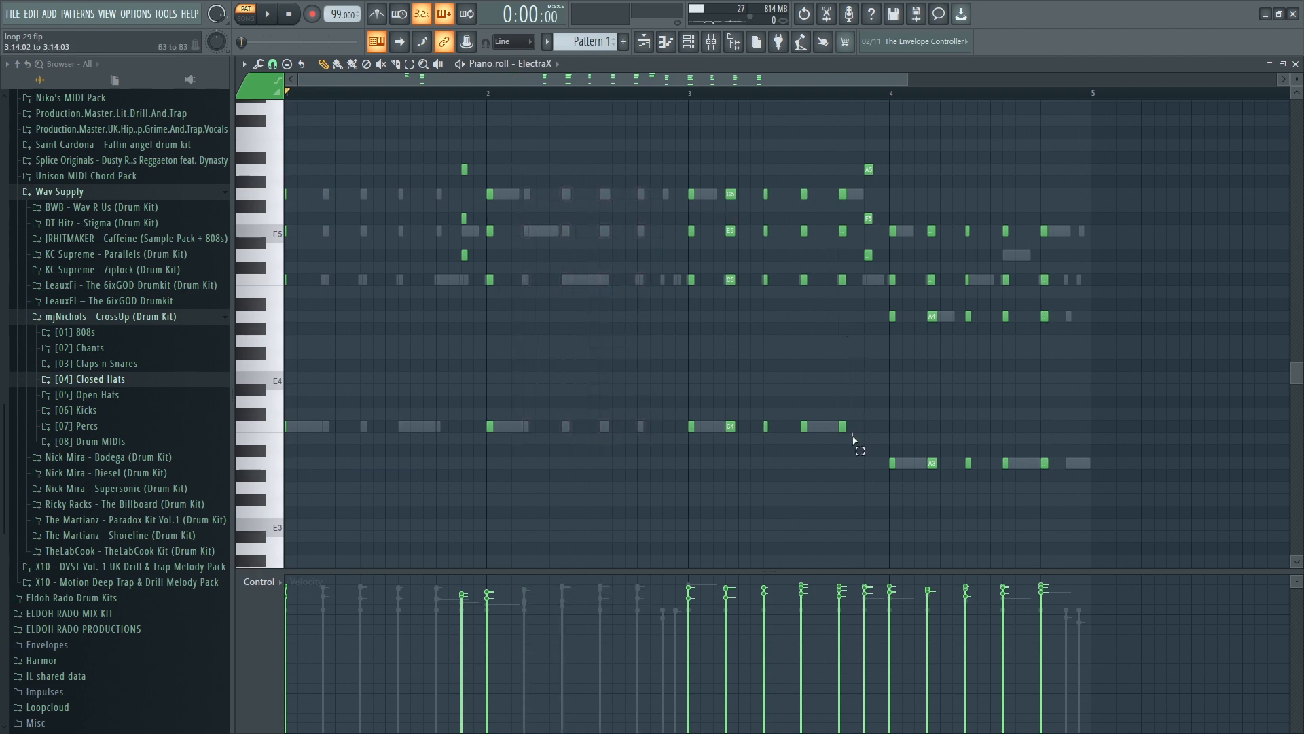
pyautogui.moveTo(854, 442); pyautogui.dragTo(727, 166)
pyautogui.press('Delete')
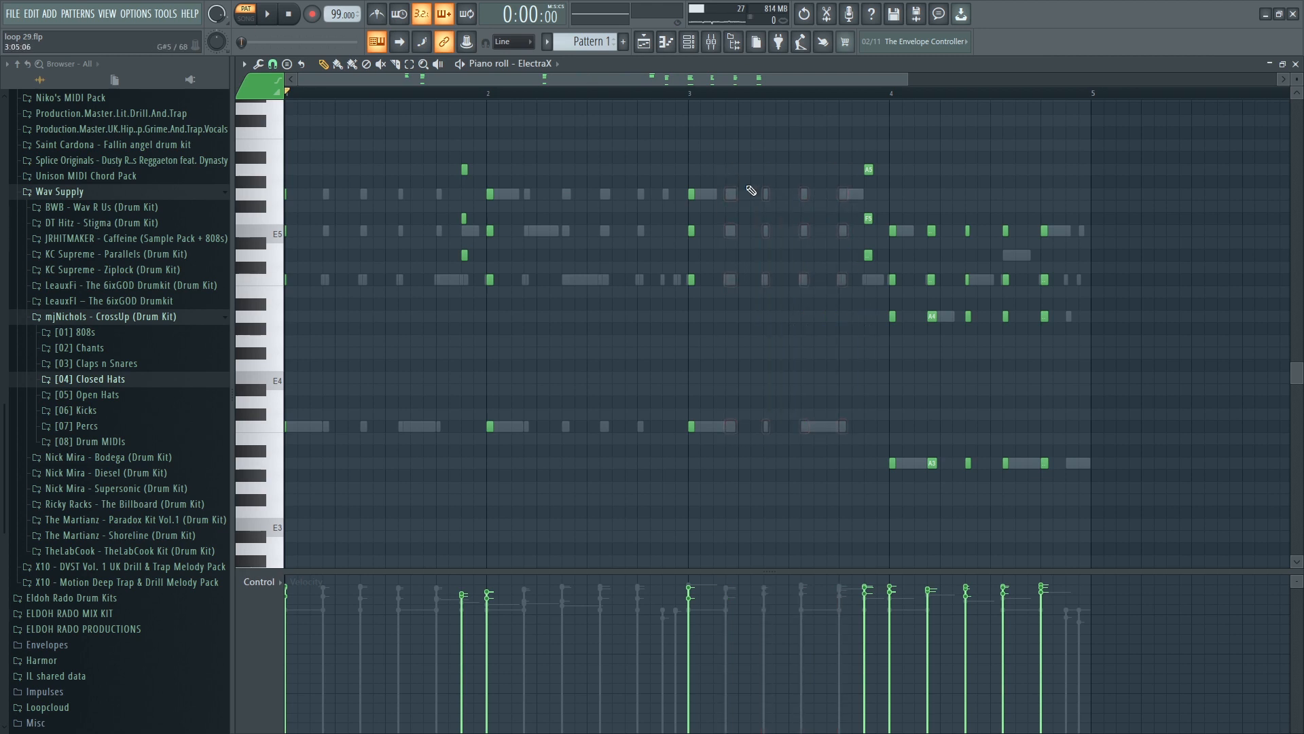
pyautogui.moveTo(1024, 258); pyautogui.dragTo(925, 197)
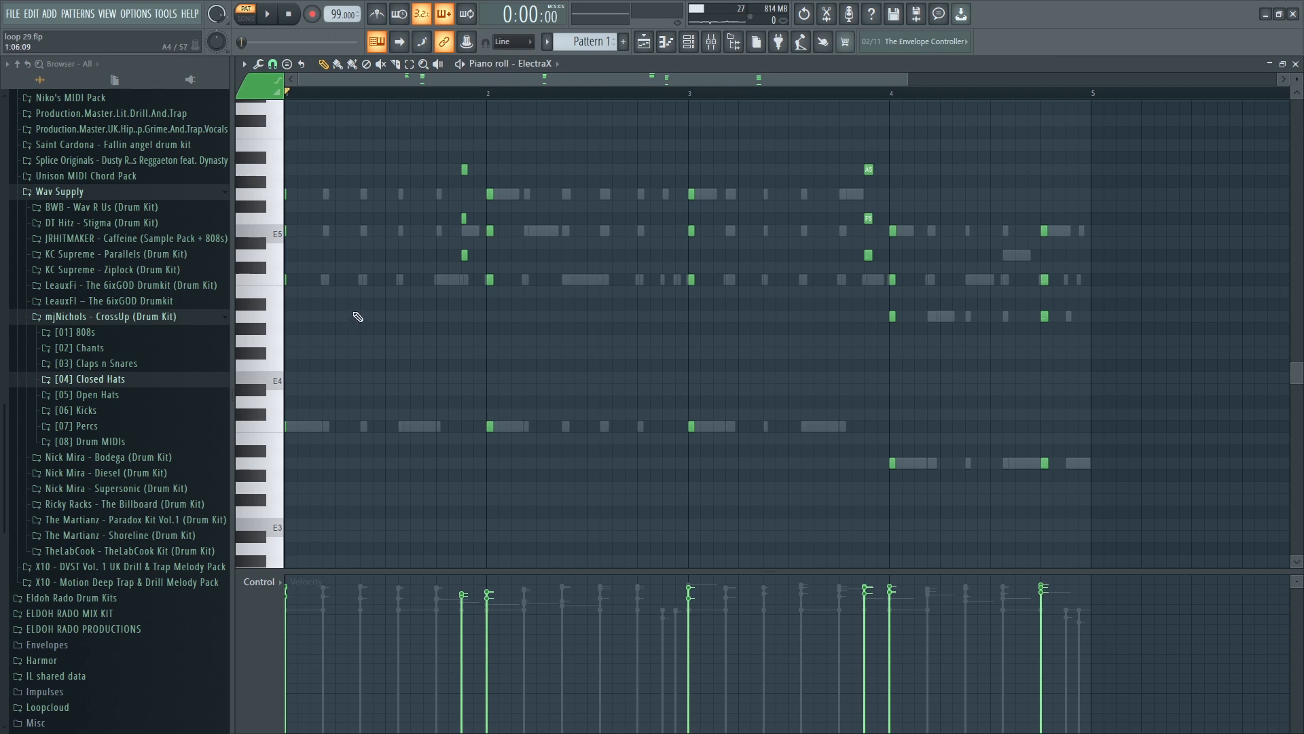
# Select all the ElectraX notes, lengthen them slightly and quantize them with the duration mode set to Quantize duration.
pyautogui.hotkey('ctrl', 'a')
pyautogui.click(243, 64)
pyautogui.moveTo(259, 108)
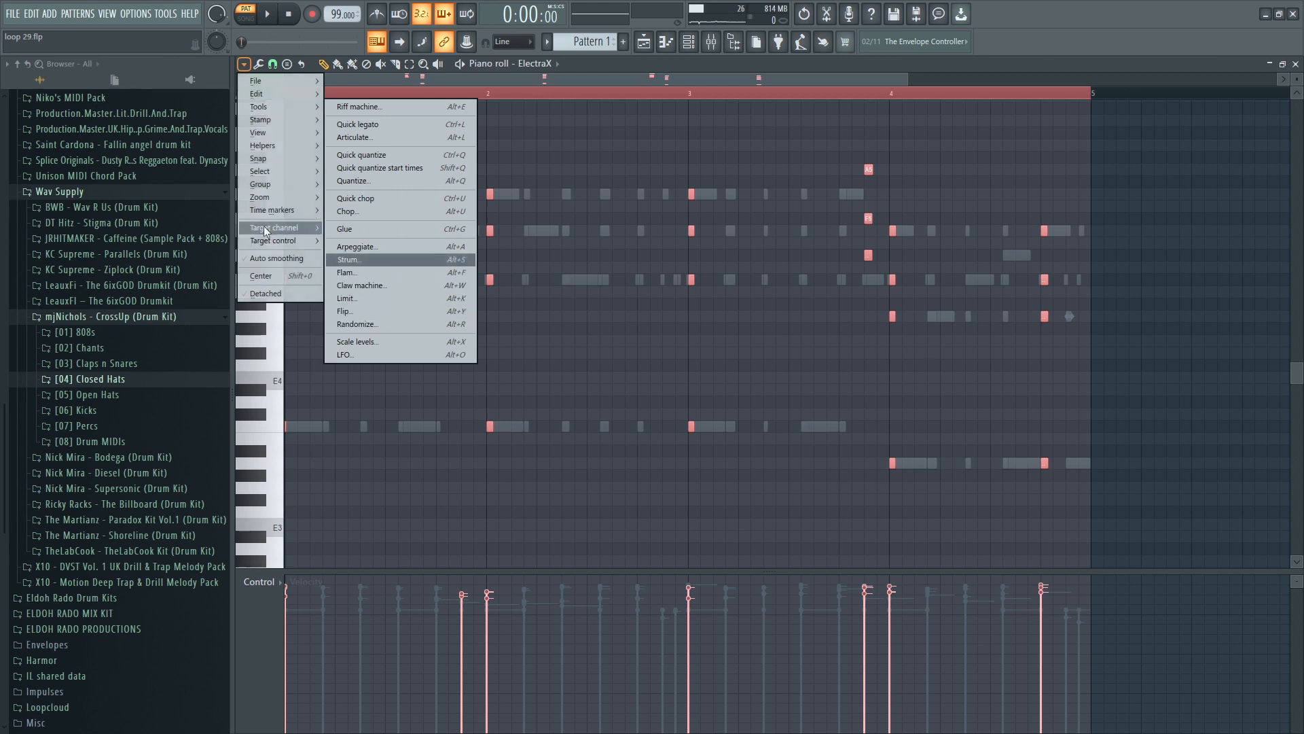
pyautogui.moveTo(299, 147)
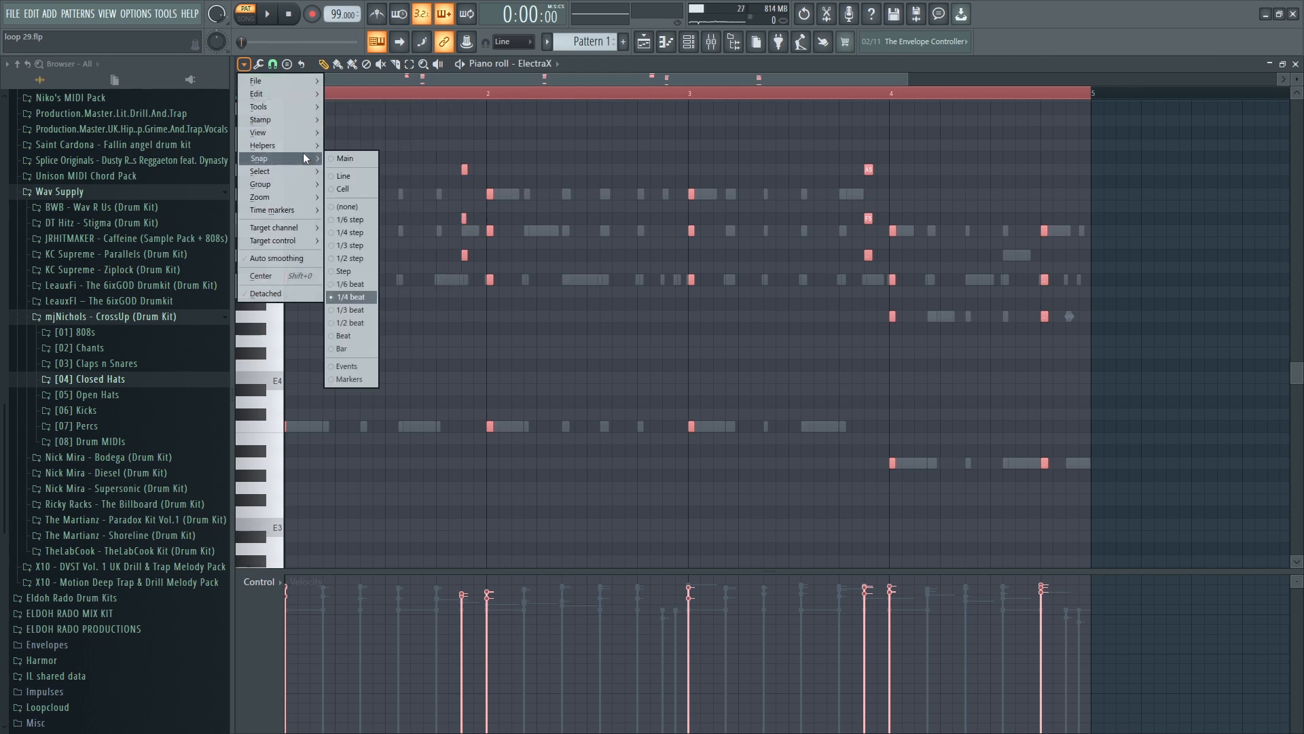
pyautogui.click(551, 74)
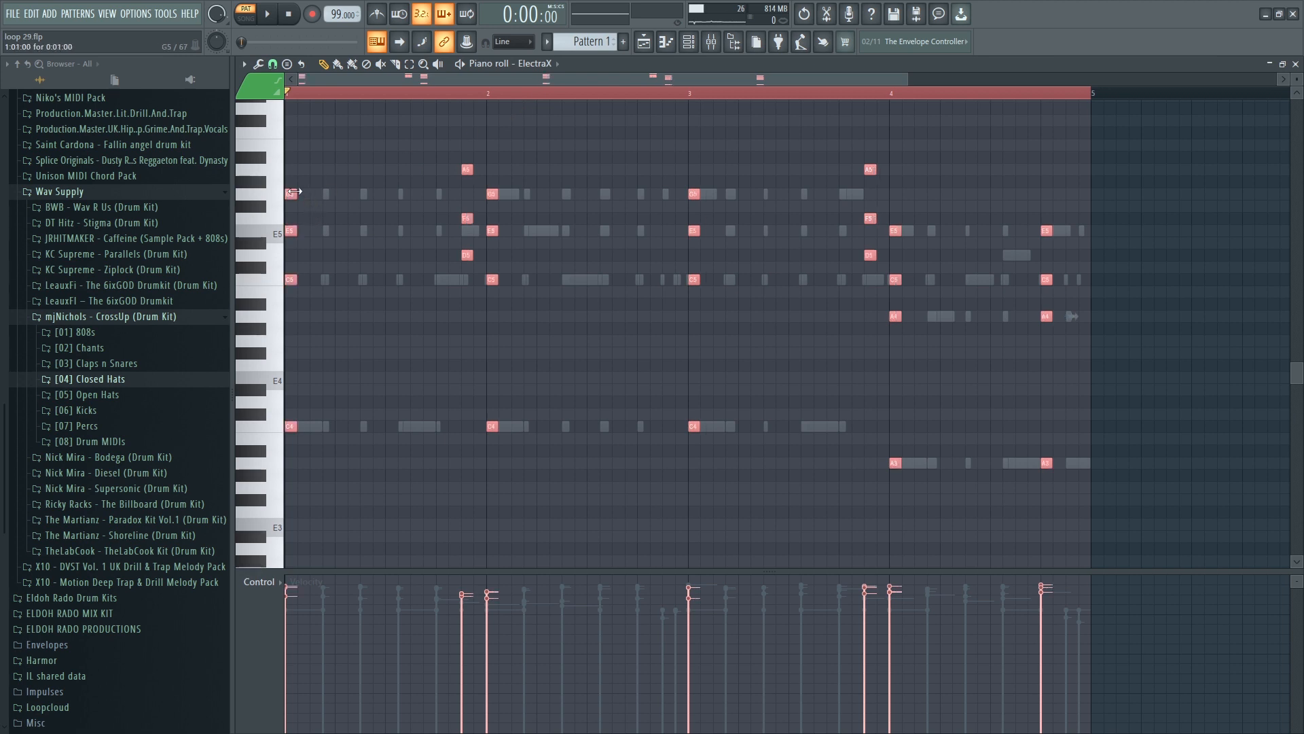
pyautogui.hotkey('alt', 'q')
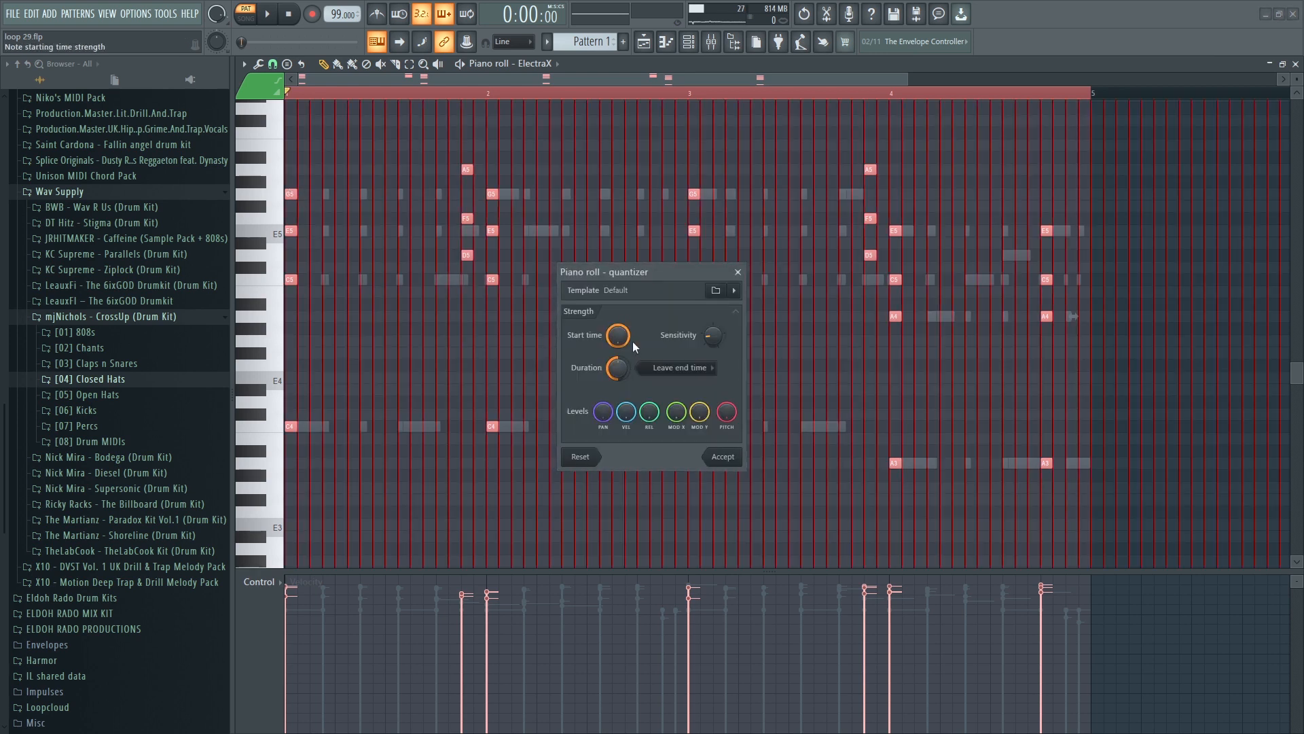
pyautogui.click(693, 371)
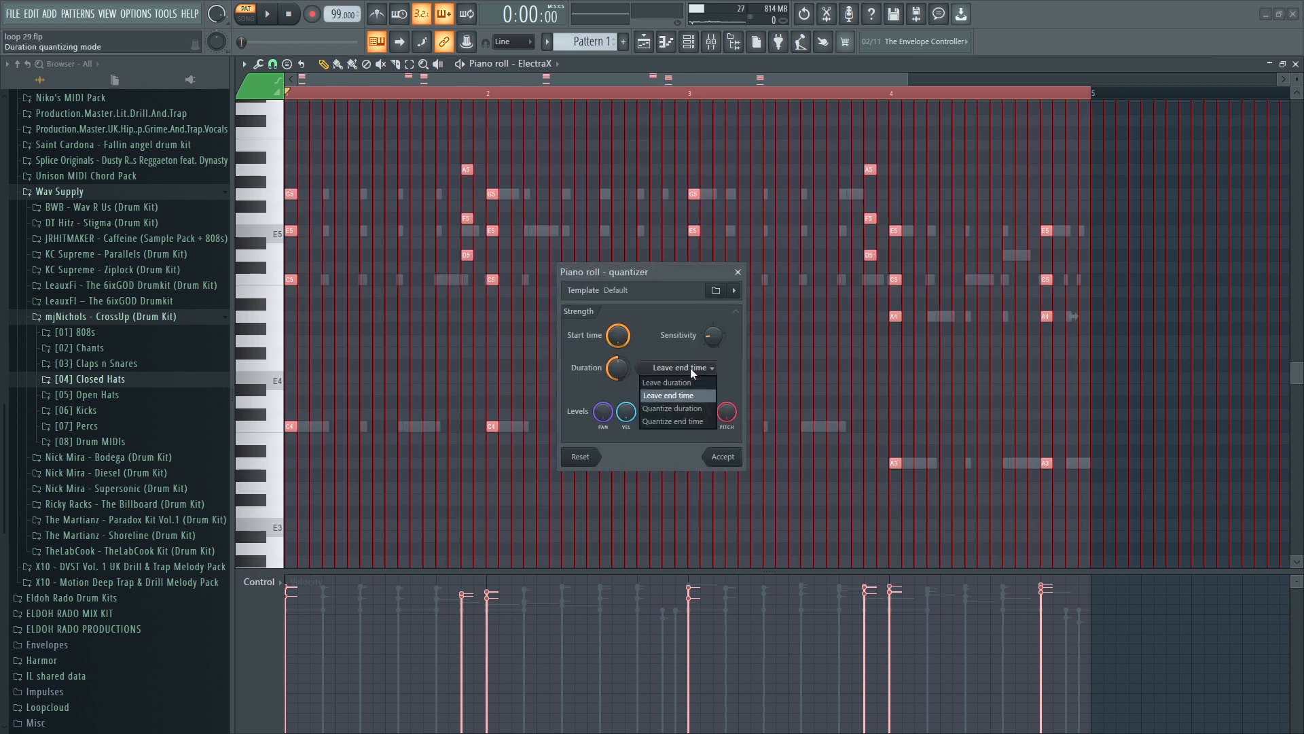
pyautogui.click(699, 407)
pyautogui.click(722, 456)
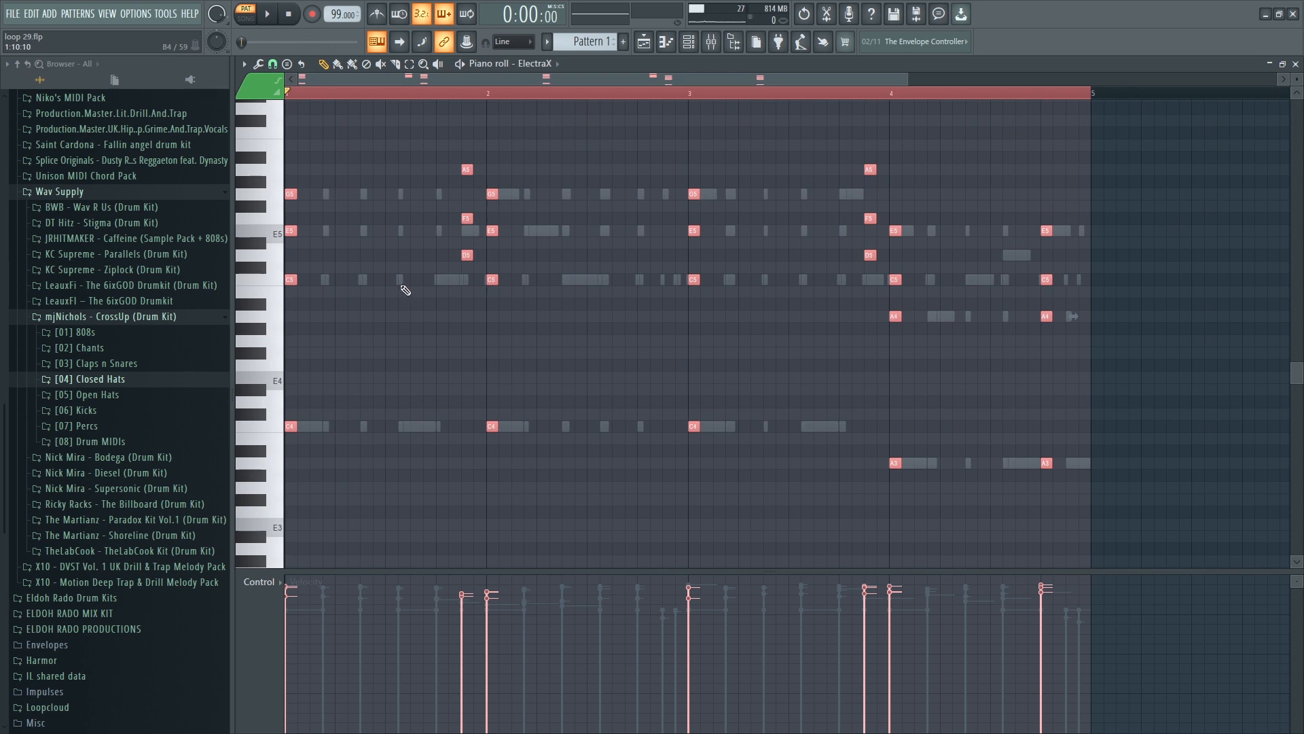
# Lengthen the ElectraX chords so the main ones sustain up to the following chord and the last one reaches the end of bar 4.
pyautogui.moveTo(297, 196); pyautogui.dragTo(309, 196)
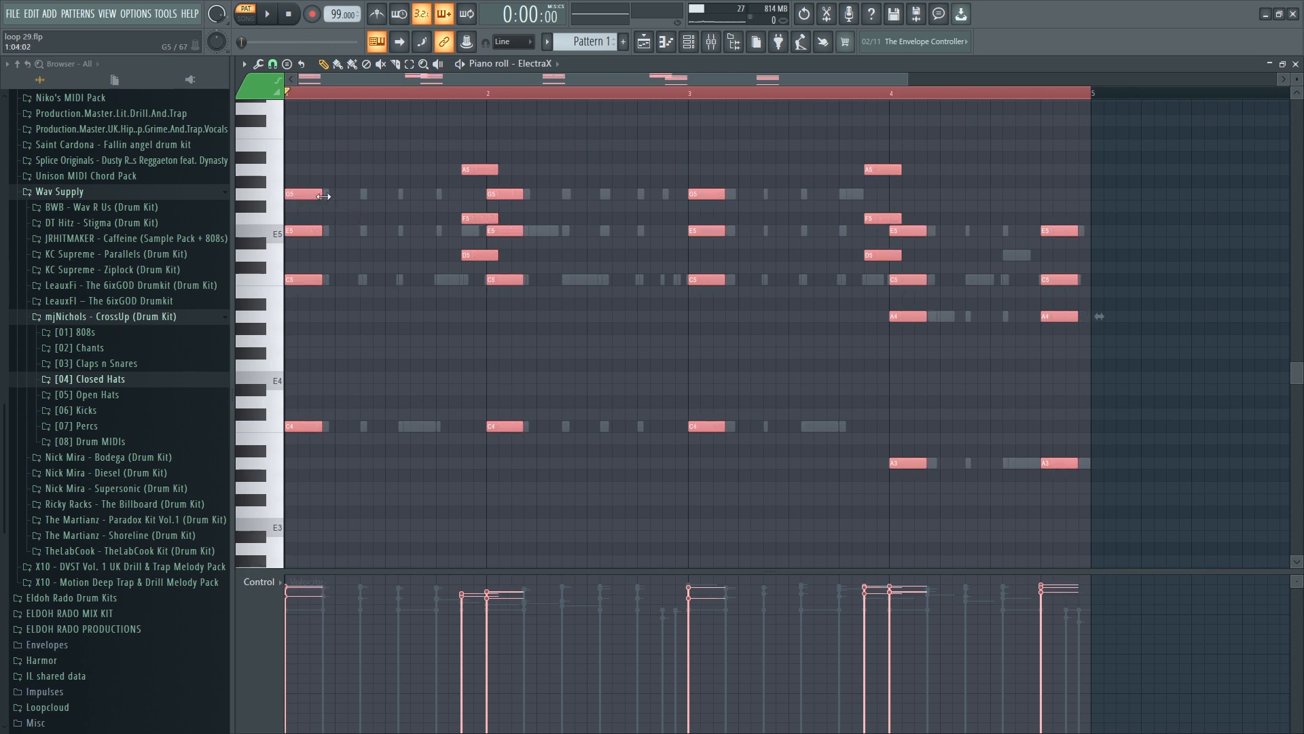
pyautogui.hotkey('ctrl', 'd')
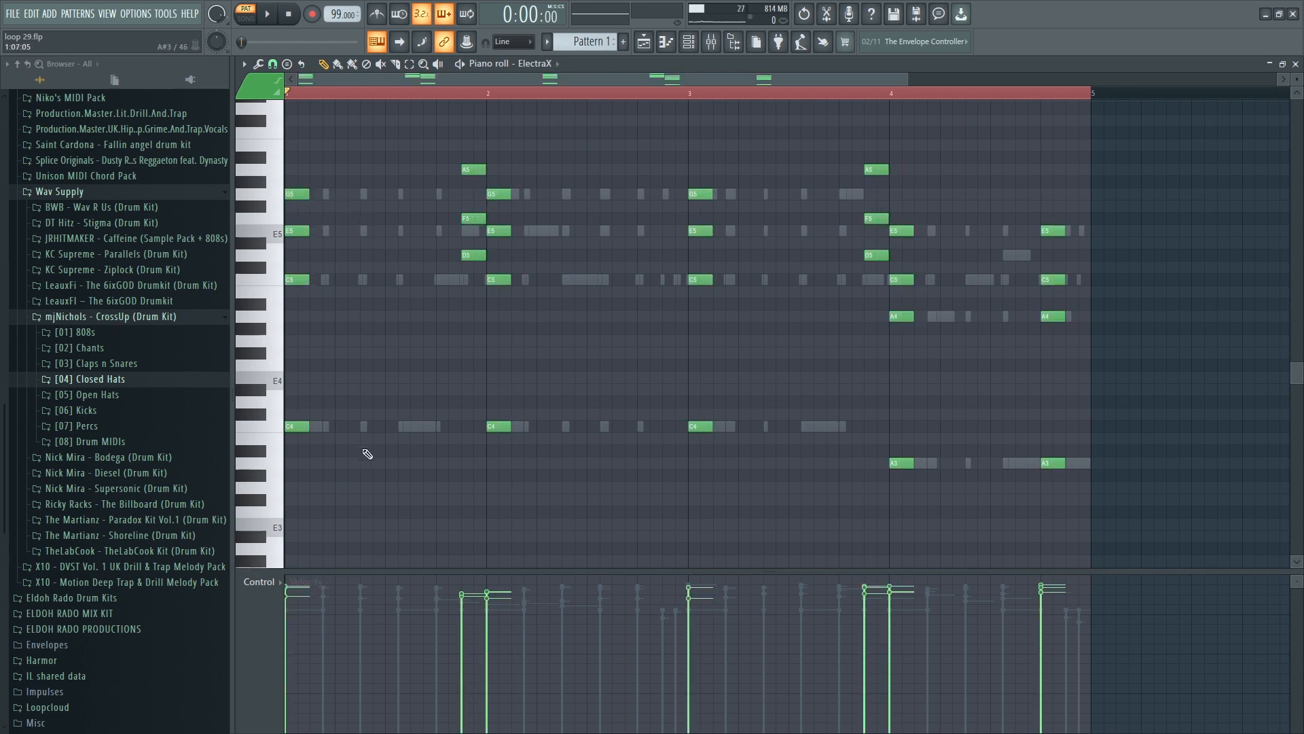
pyautogui.moveTo(363, 456); pyautogui.dragTo(458, 198)
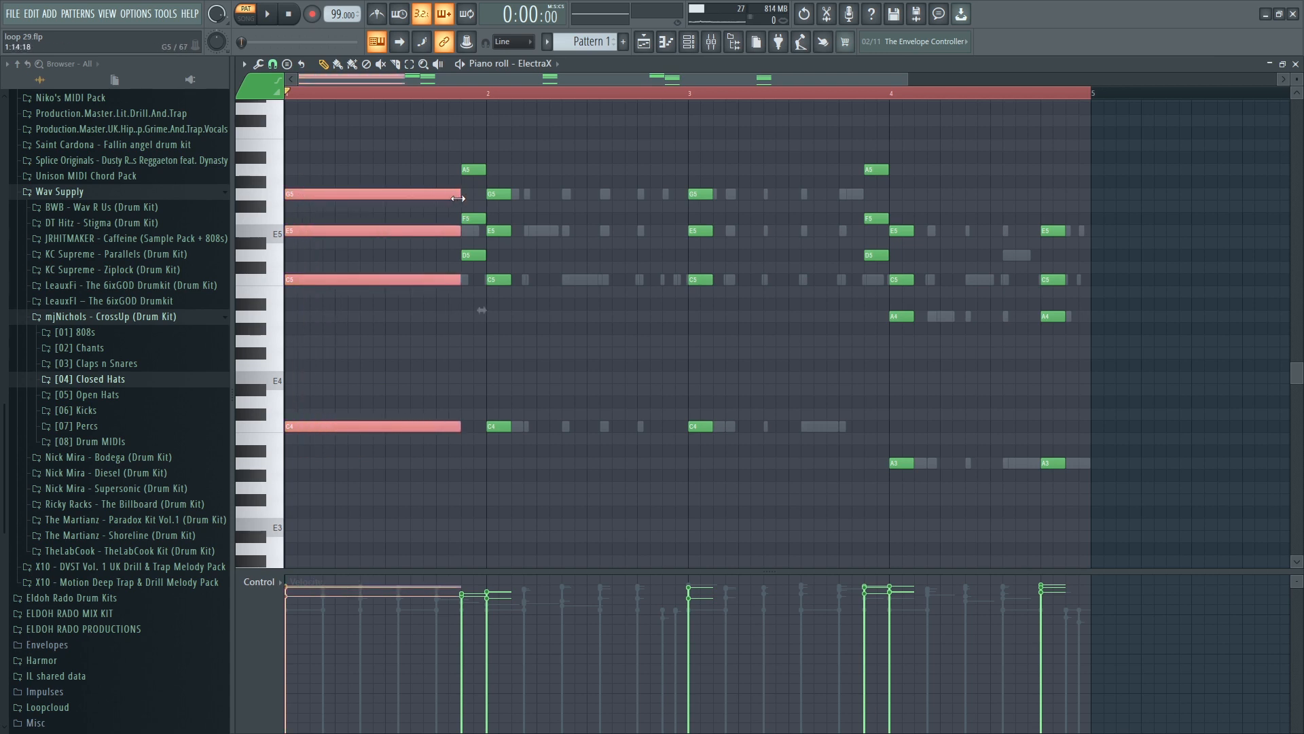
pyautogui.moveTo(812, 506); pyautogui.dragTo(663, 215)
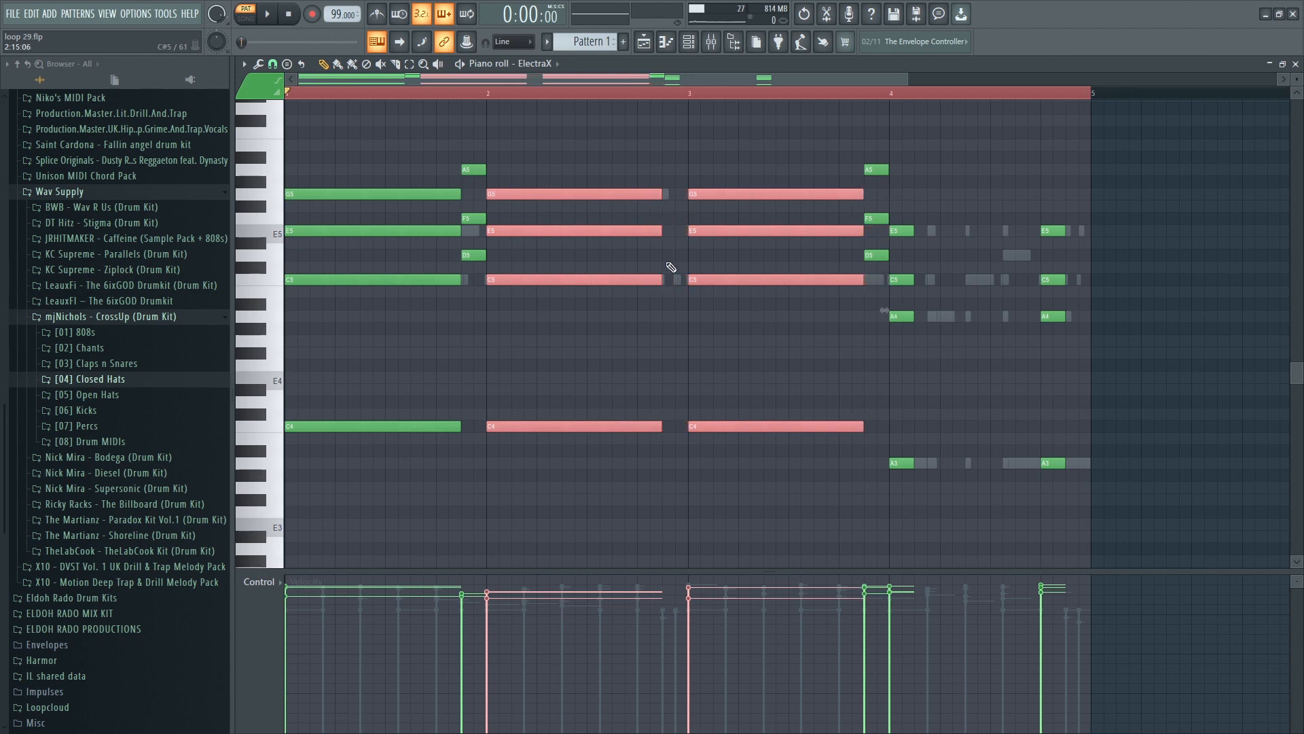
pyautogui.moveTo(644, 520); pyautogui.dragTo(657, 192)
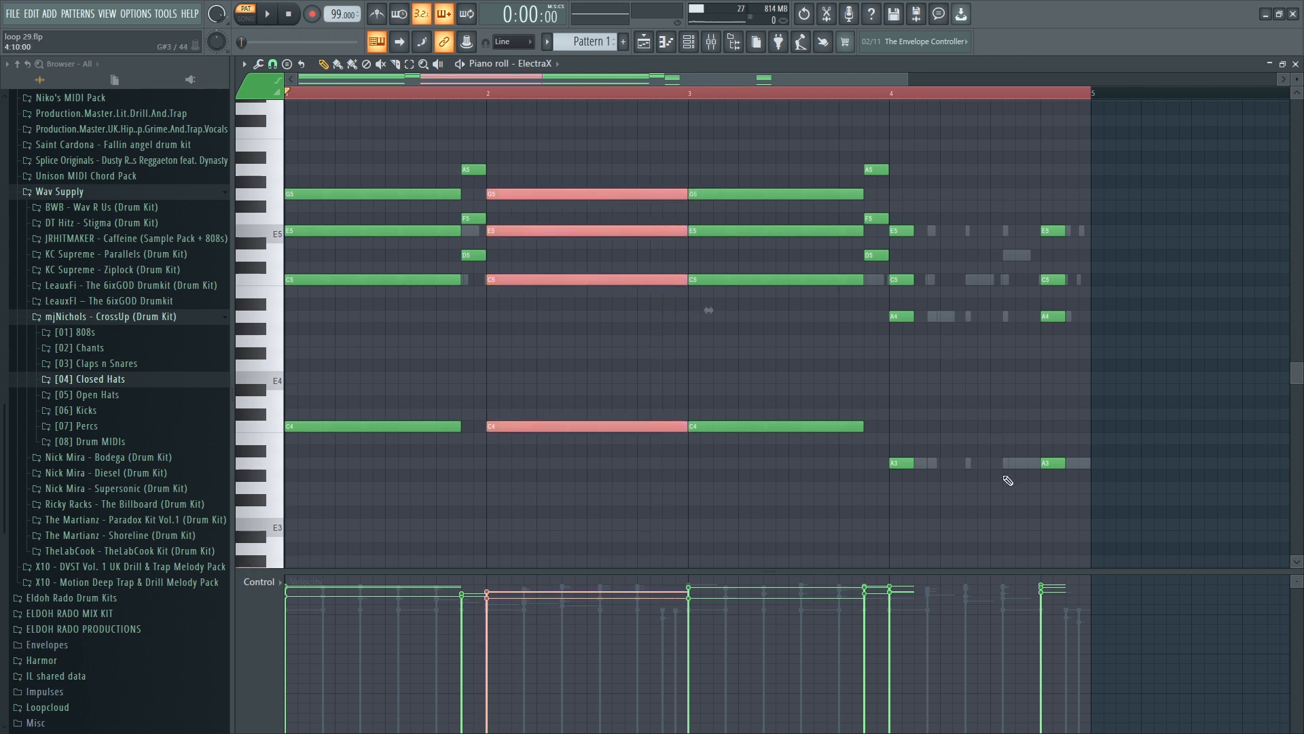
pyautogui.moveTo(1083, 518); pyautogui.dragTo(1086, 225)
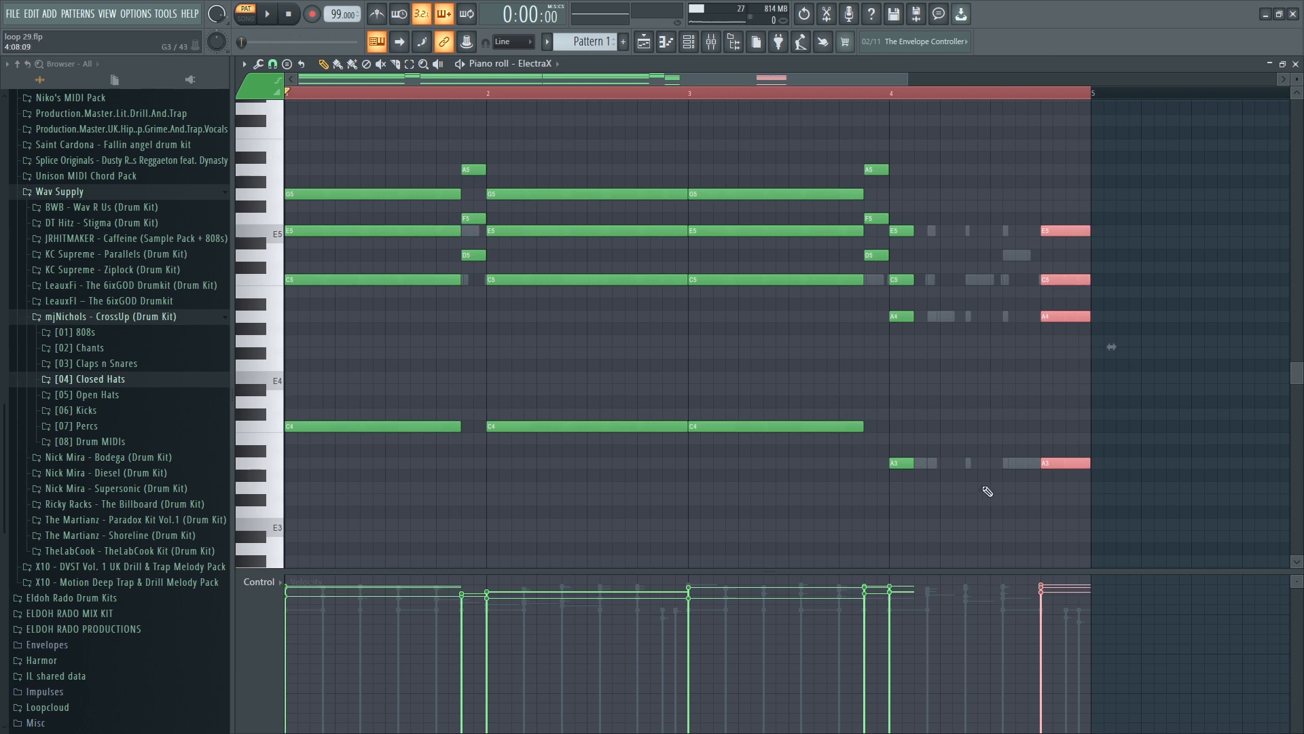
pyautogui.moveTo(982, 506); pyautogui.dragTo(1027, 232)
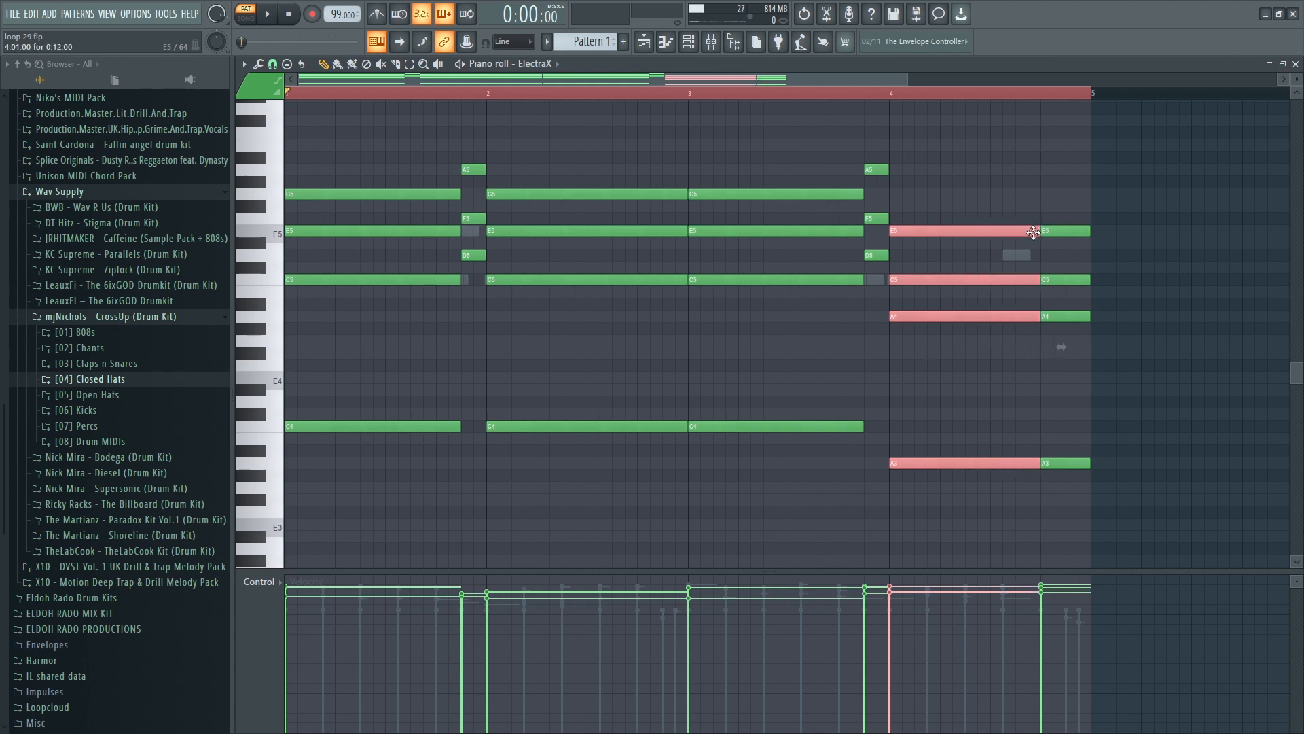
# Delete the four notes of the last chord in bar 4 and extend the bar's first chord to the end of the bar.
pyautogui.rightClick(1055, 231)
pyautogui.rightClick(1058, 280)
pyautogui.rightClick(1060, 316)
pyautogui.rightClick(1058, 463)
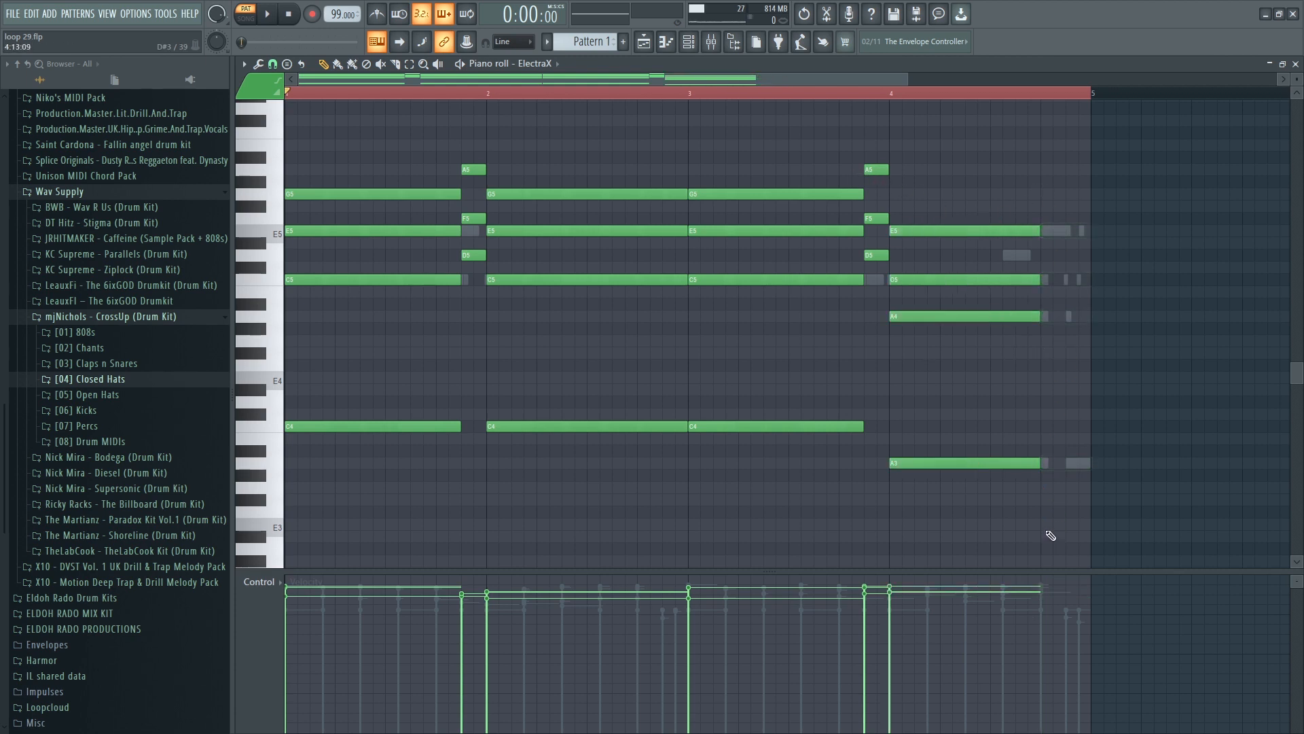
pyautogui.moveTo(1045, 229); pyautogui.dragTo(1084, 230)
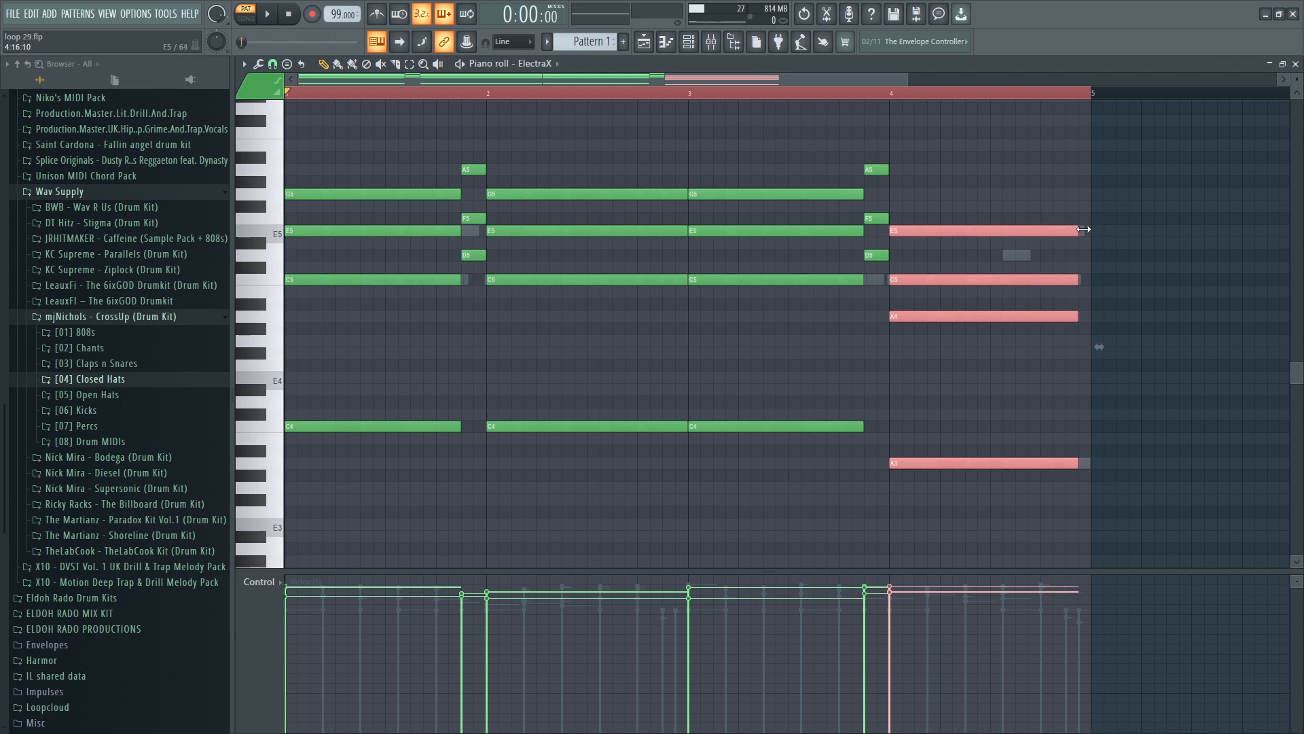
# Play back the sustained chords, then return from the piano roll to the ElectraX window with playback stopped.
pyautogui.press('space')
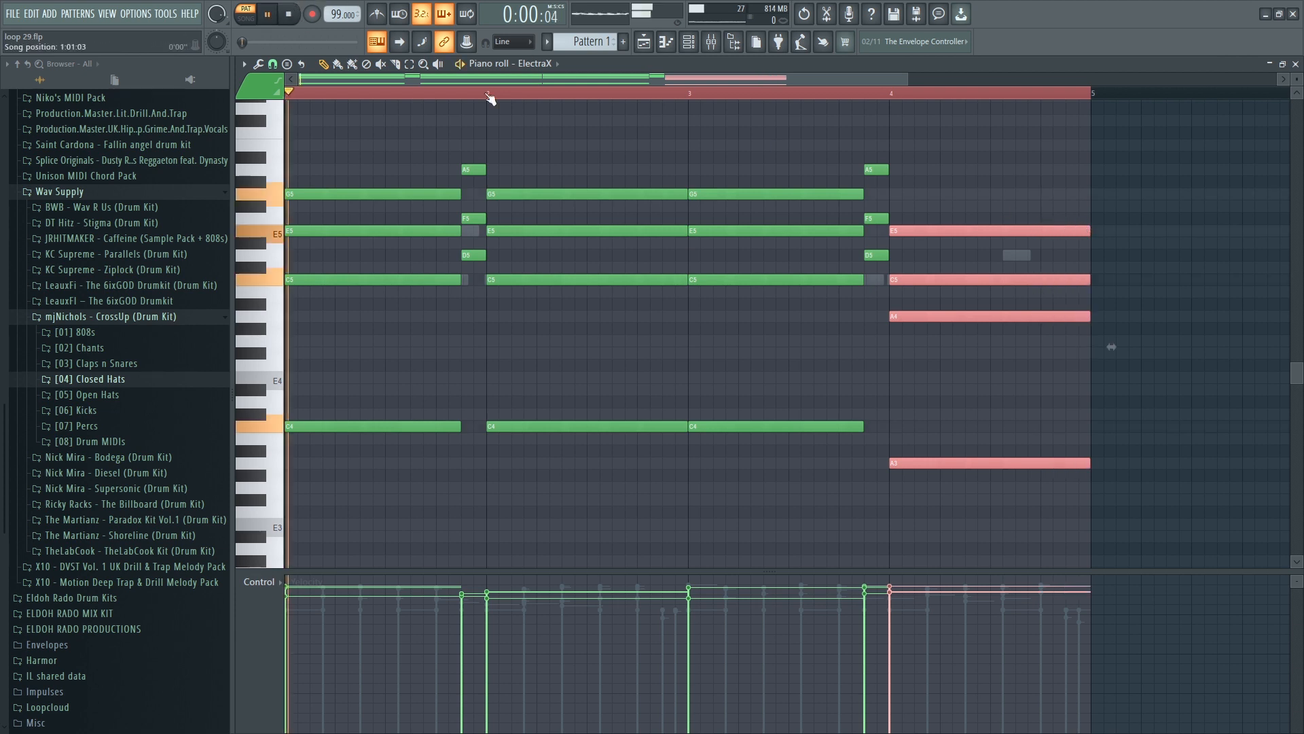
pyautogui.click(1295, 64)
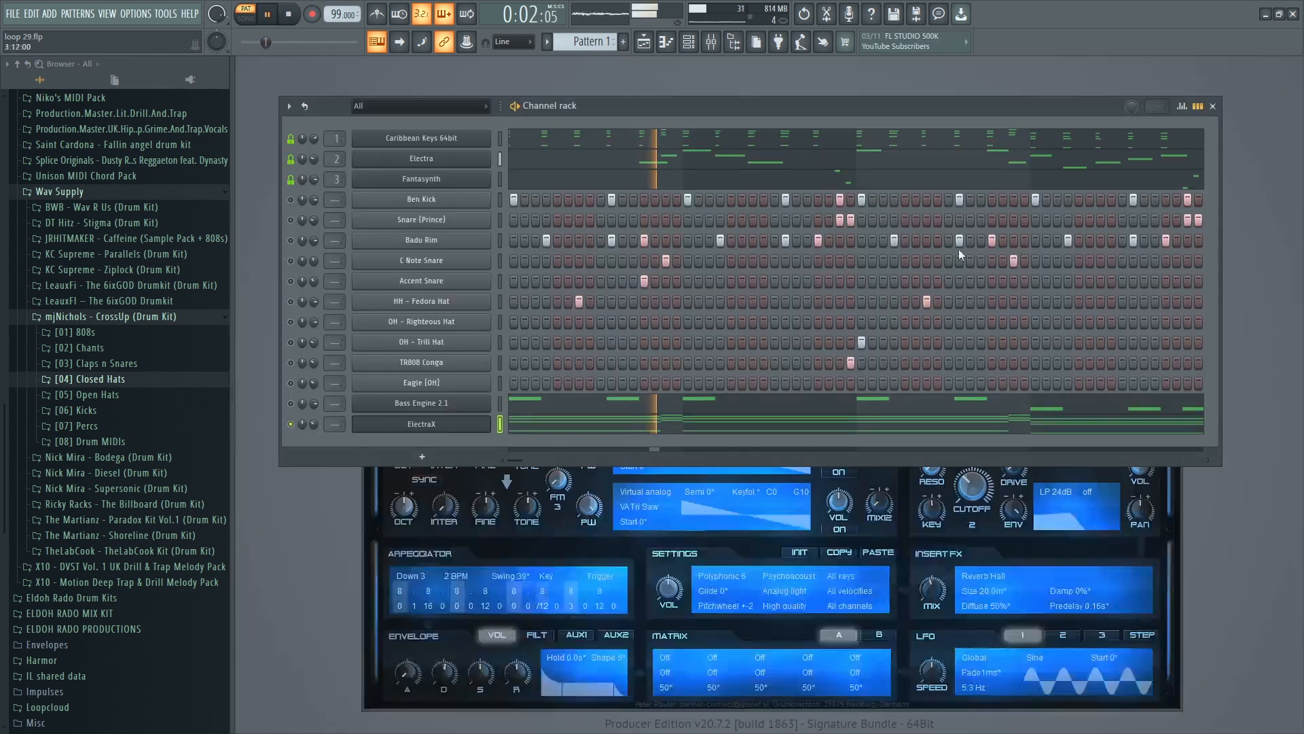
pyautogui.press('space')
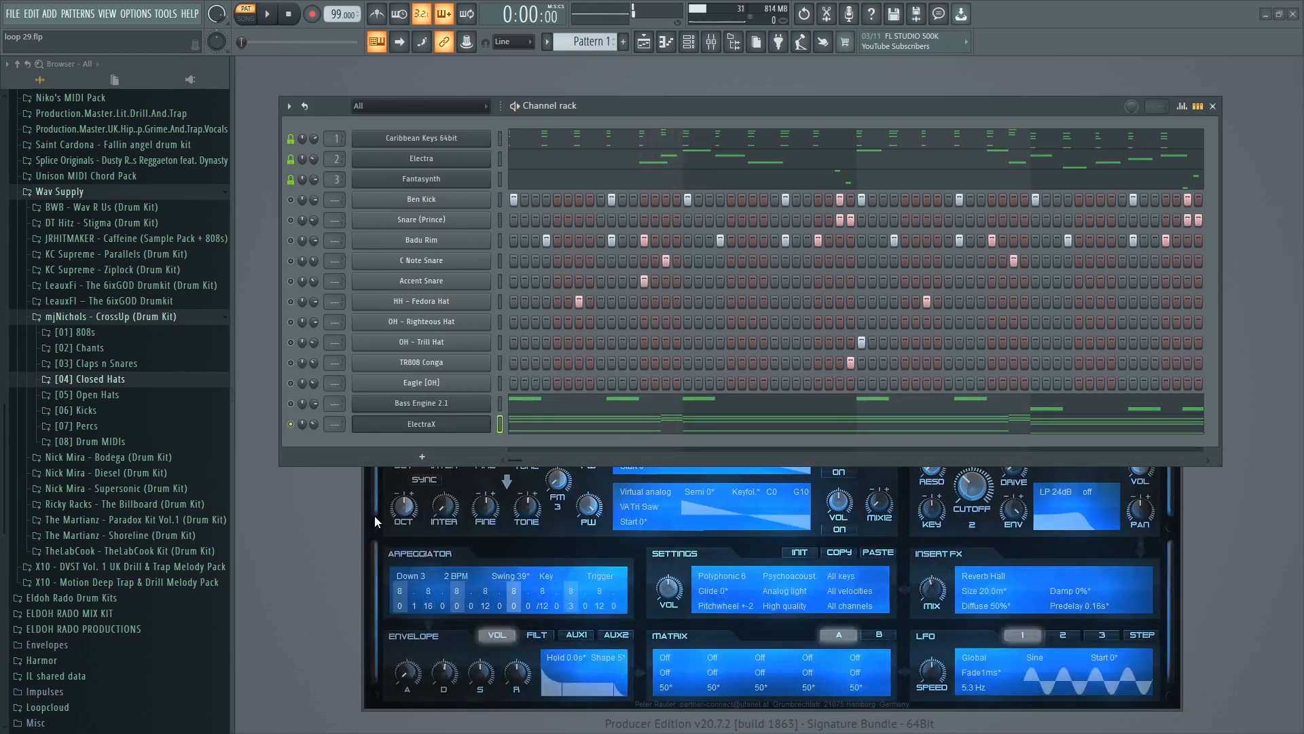
pyautogui.click(466, 425)
pyautogui.click(466, 425)
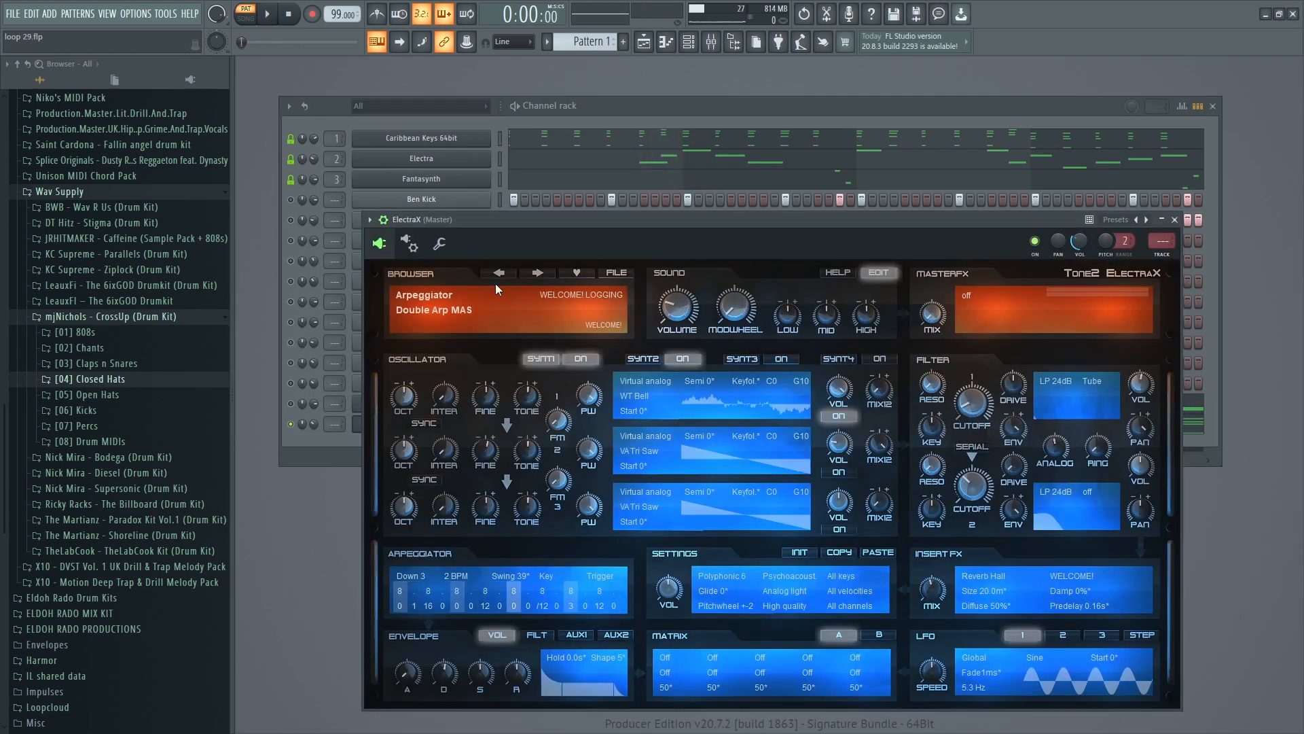
# Audition the ElectraX Arpeggiator patches one after another from Dramatic MAS to Fright Night MAS while playing the loop.
pyautogui.press('space')
pyautogui.click(537, 272)
pyautogui.moveTo(535, 246); pyautogui.dragTo(517, 215)
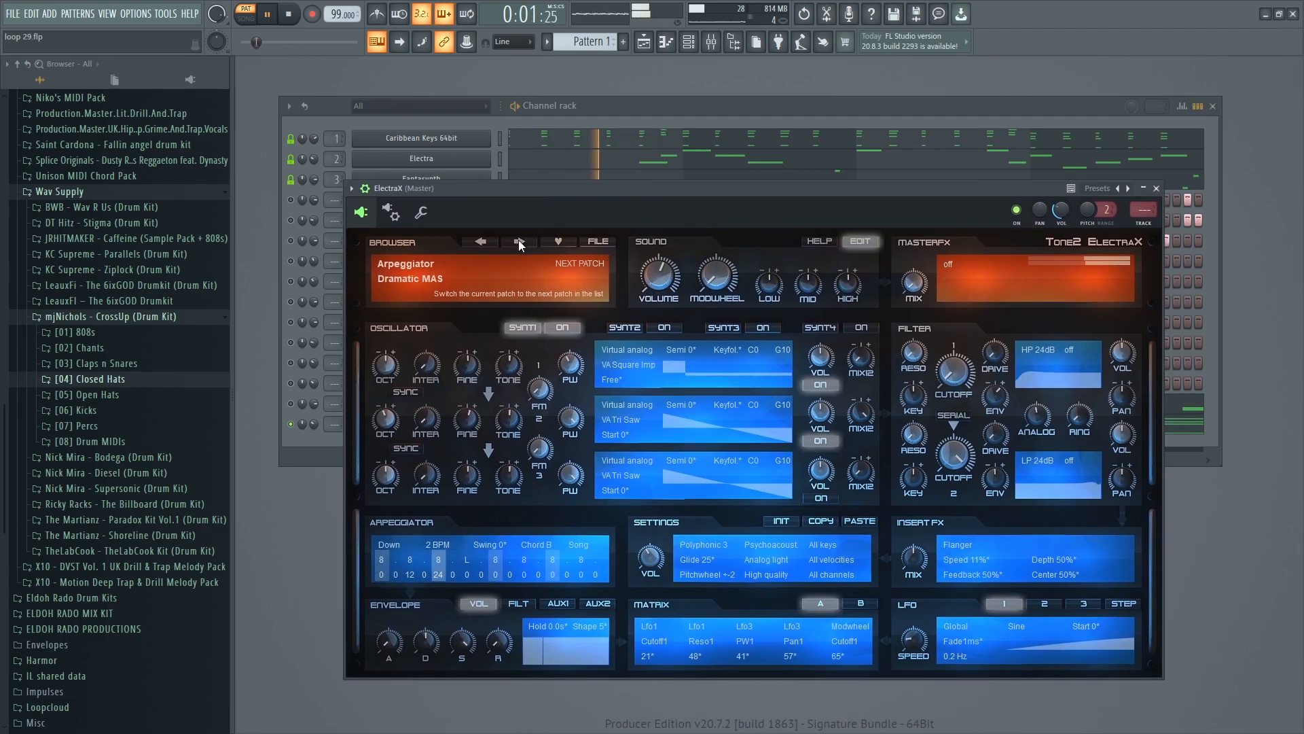
pyautogui.click(519, 240)
pyautogui.press('space')
pyautogui.press('space')
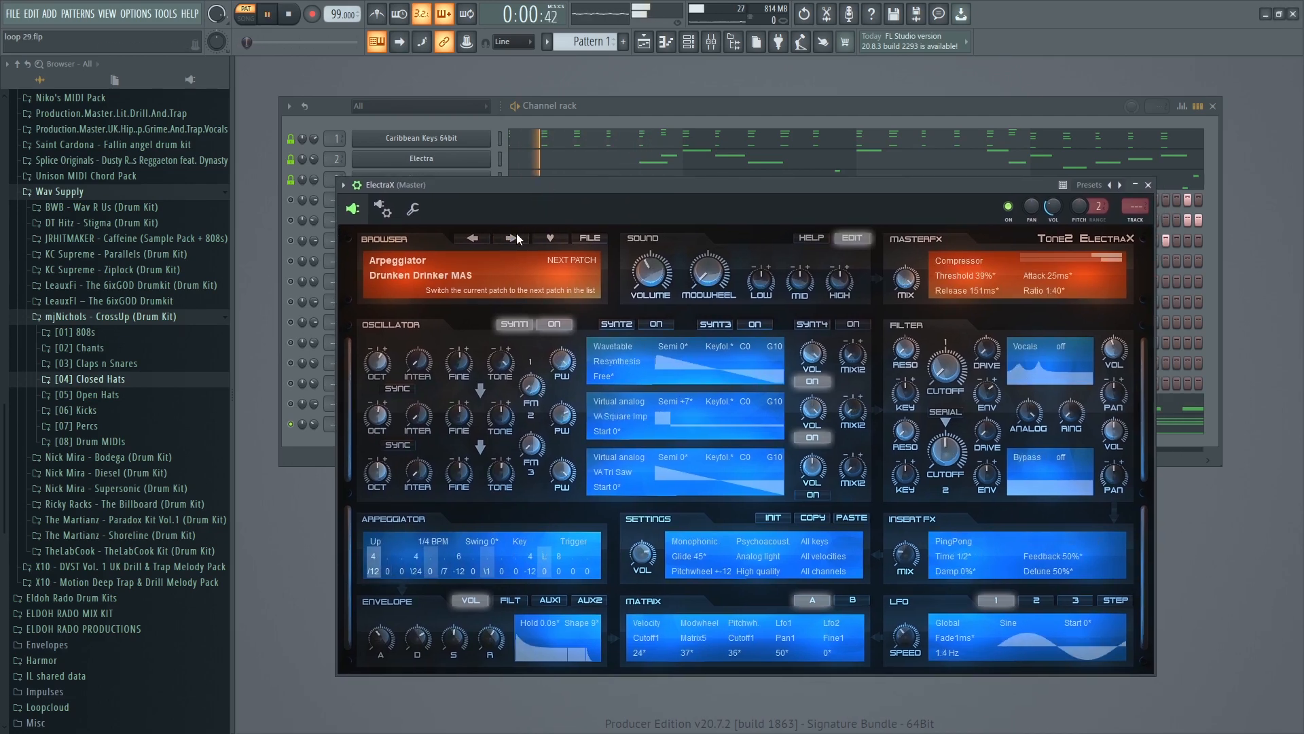
pyautogui.click(516, 234)
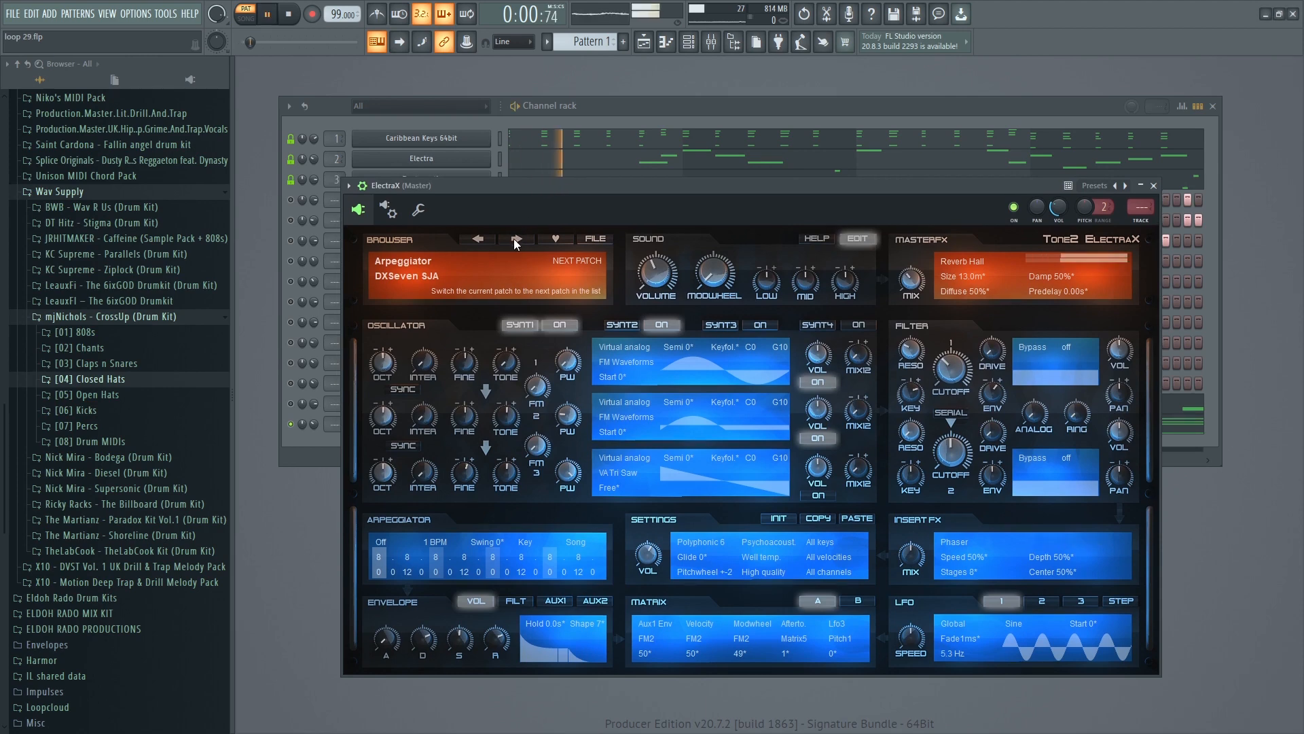
pyautogui.click(517, 239)
pyautogui.moveTo(548, 184); pyautogui.dragTo(556, 184)
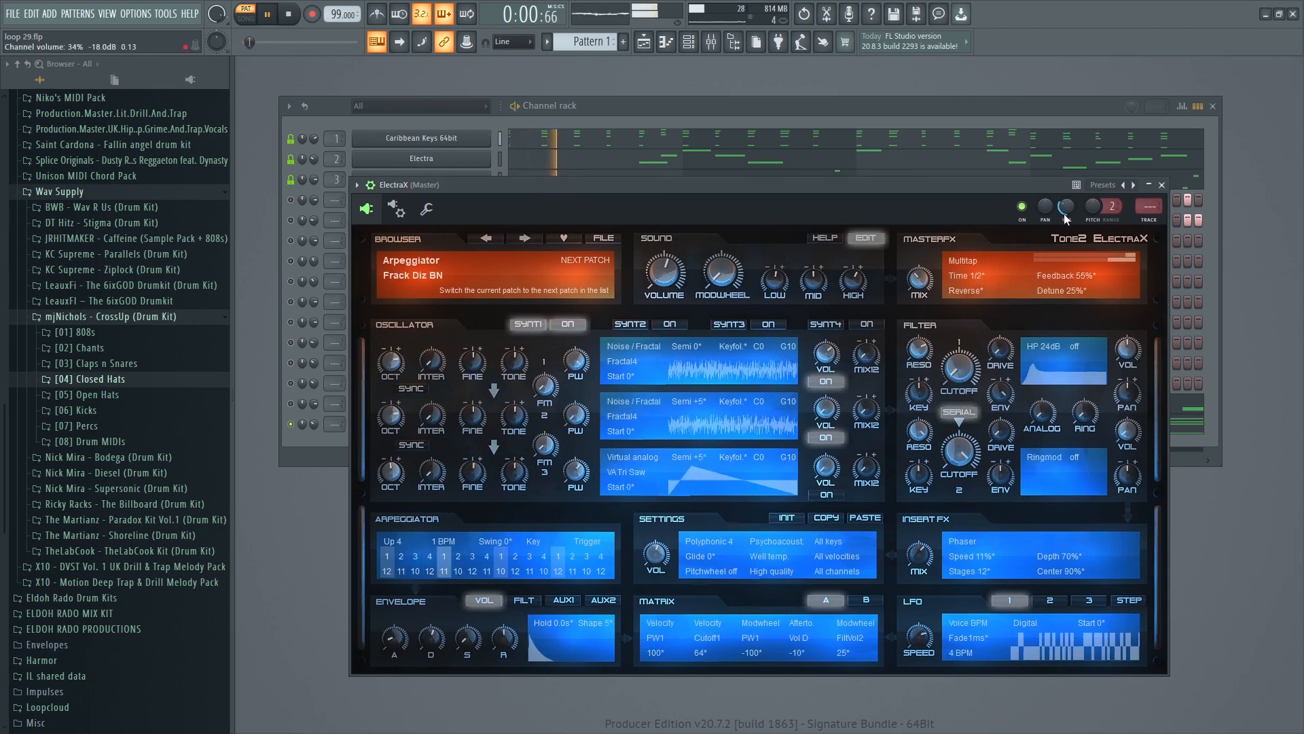
pyautogui.press('space')
pyautogui.click(513, 236)
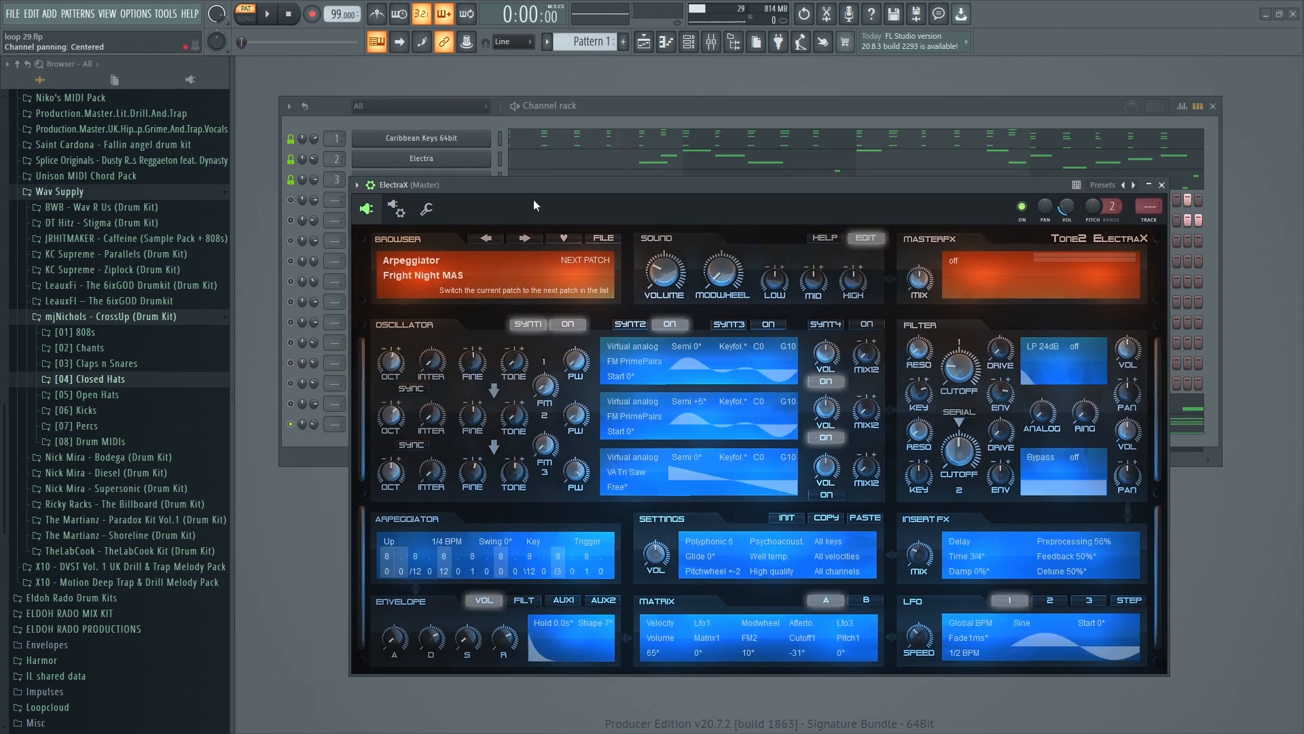
pyautogui.moveTo(540, 189); pyautogui.dragTo(553, 185)
pyautogui.press('space')
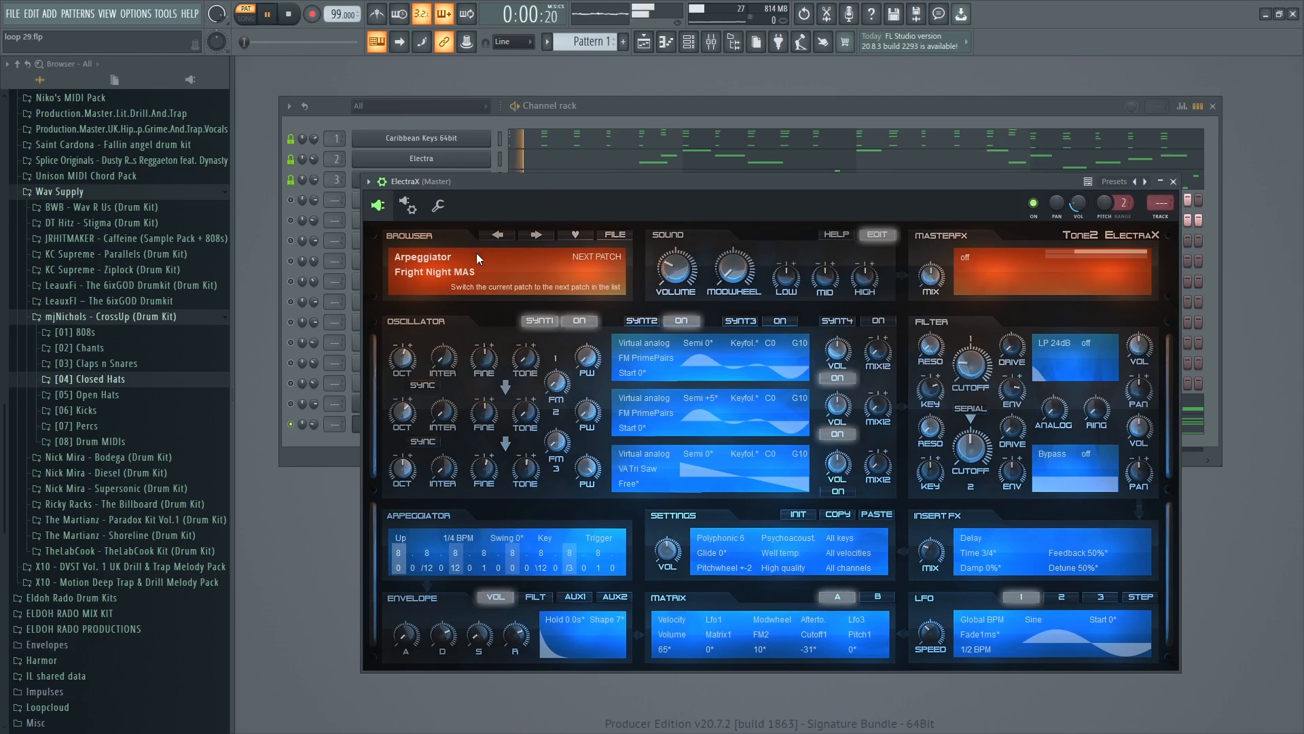
# Compare the Game FX H and Gigaflex Arp BT patches, load Game FX H and raise the ElectraX channel volume.
pyautogui.click(443, 270)
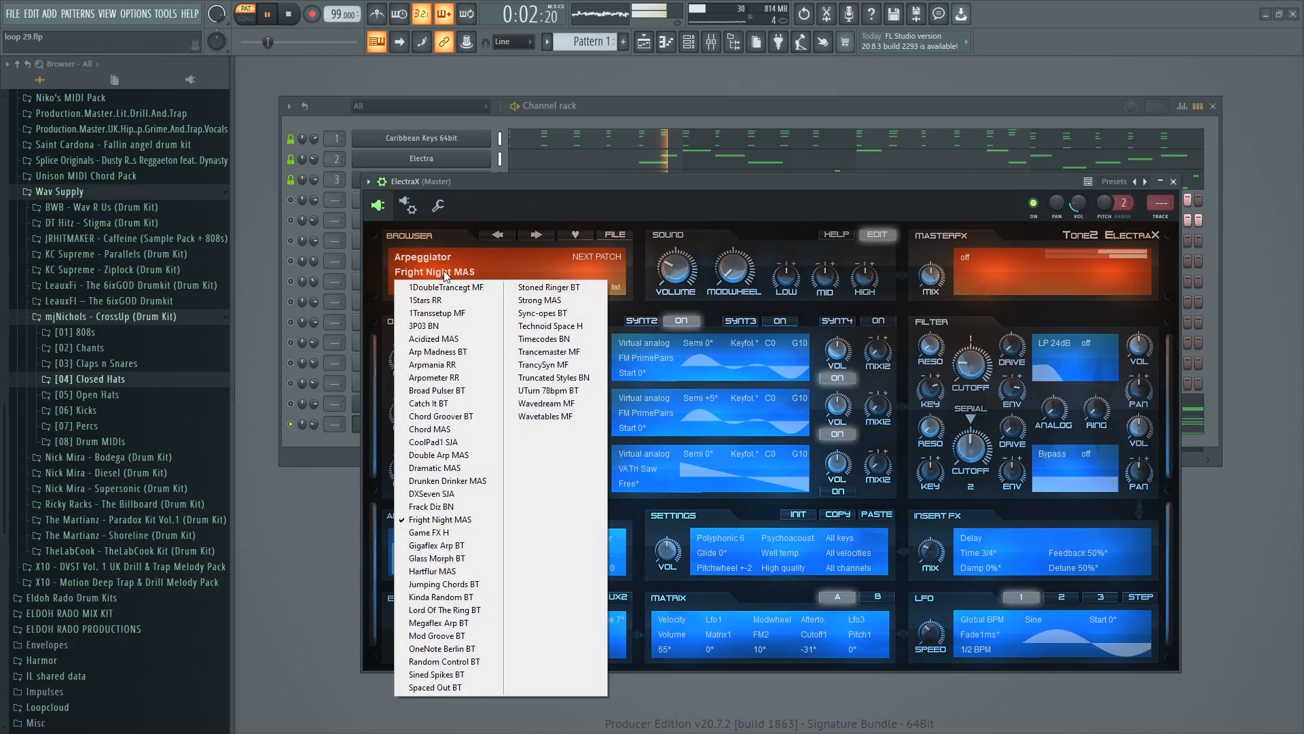
pyautogui.click(443, 538)
pyautogui.click(445, 270)
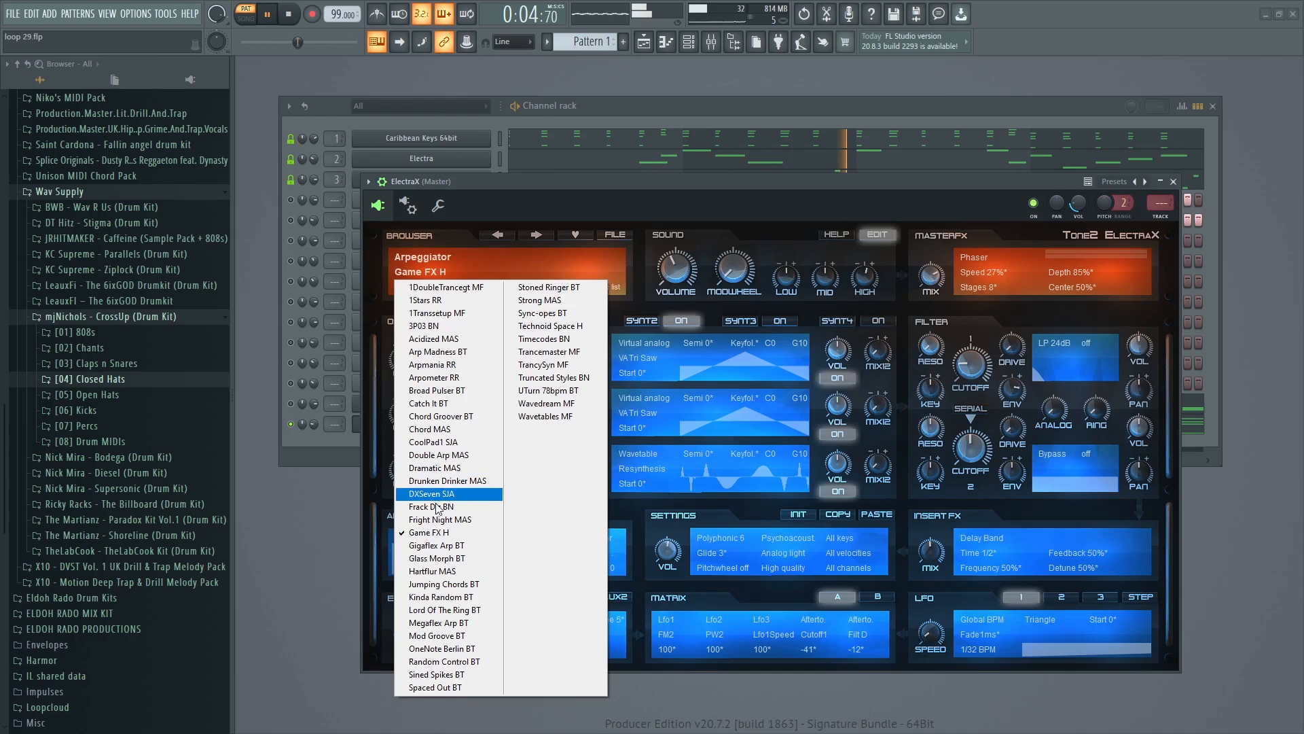
pyautogui.click(435, 546)
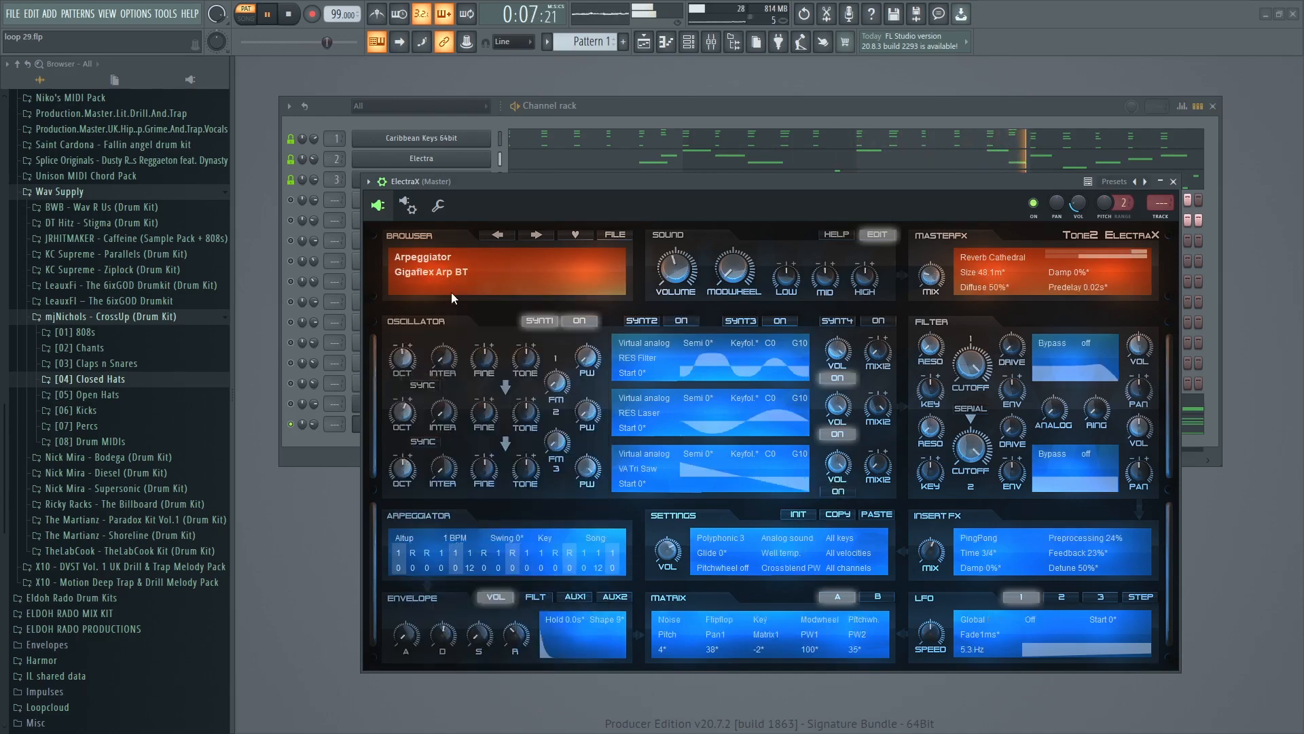
pyautogui.click(443, 270)
pyautogui.click(432, 532)
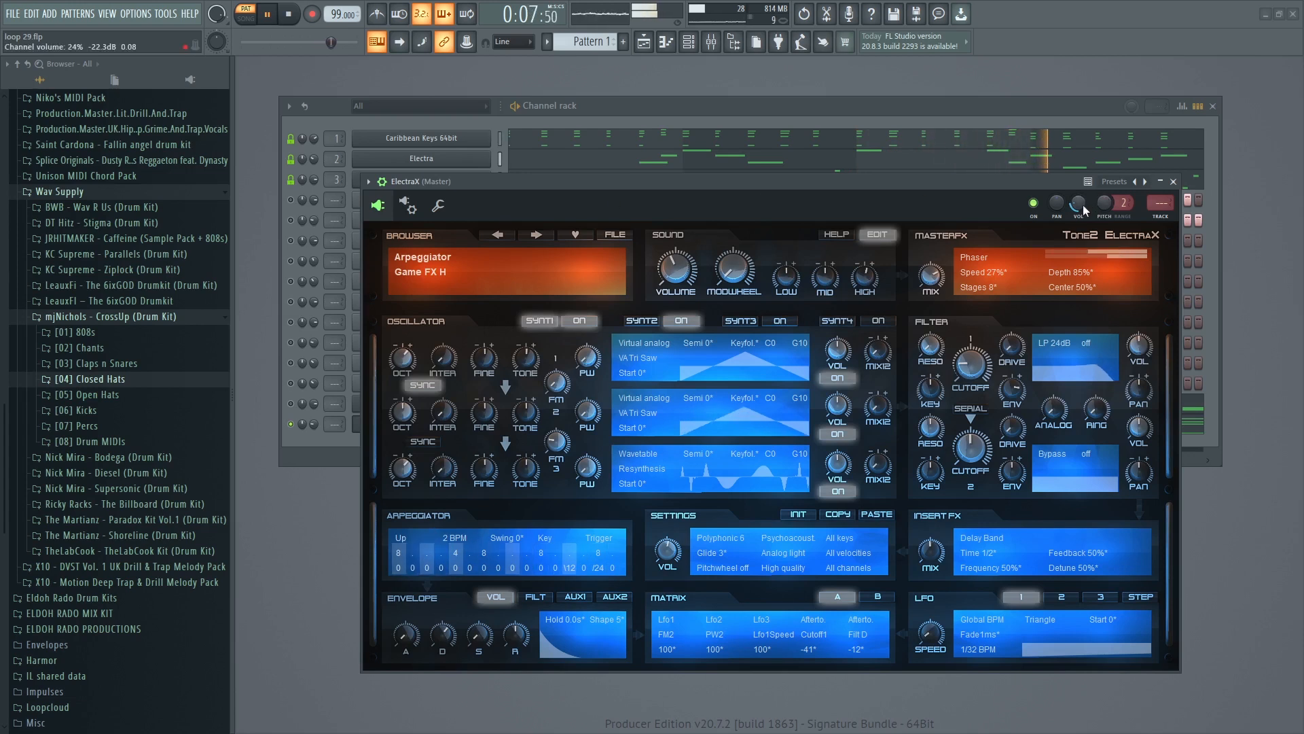
pyautogui.moveTo(1078, 203); pyautogui.dragTo(1078, 190)
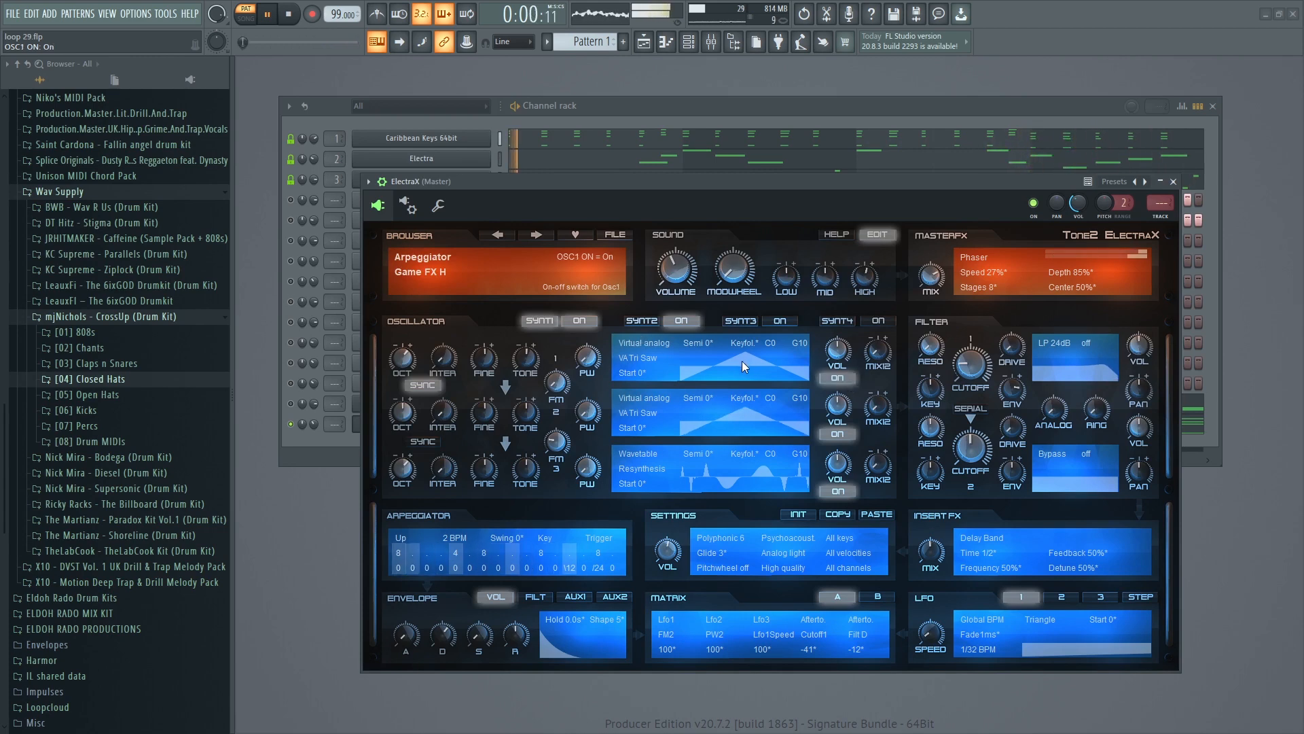
# Switch off oscillator 2 within Synth 2, turn Synth 2 itself off and close the ElectraX window.
pyautogui.click(646, 324)
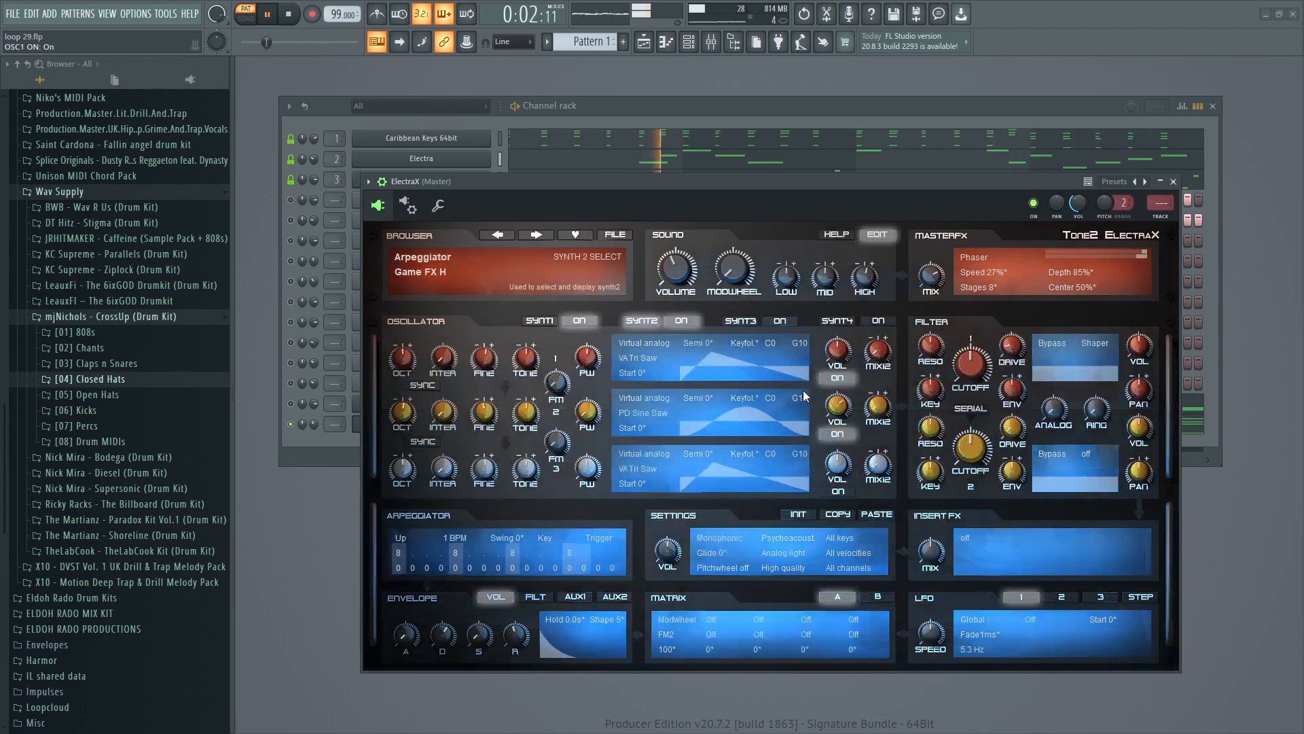
pyautogui.click(840, 435)
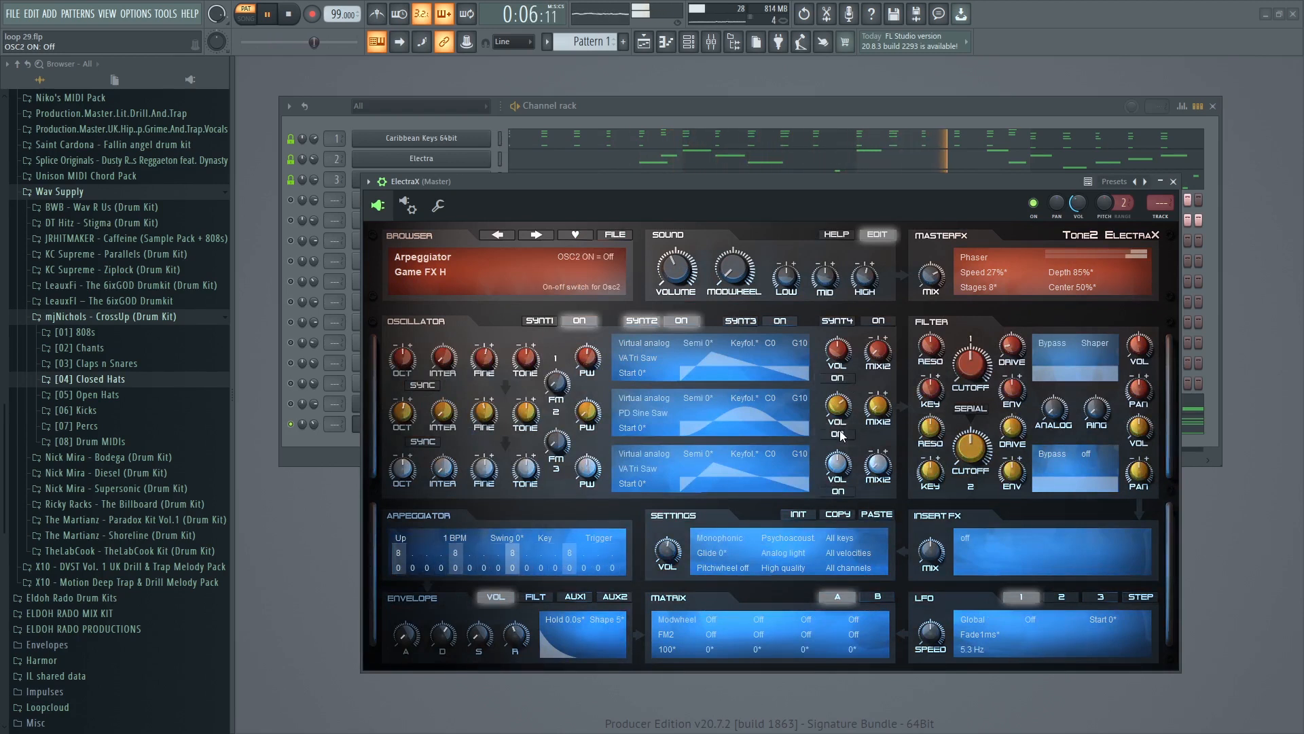
pyautogui.click(837, 377)
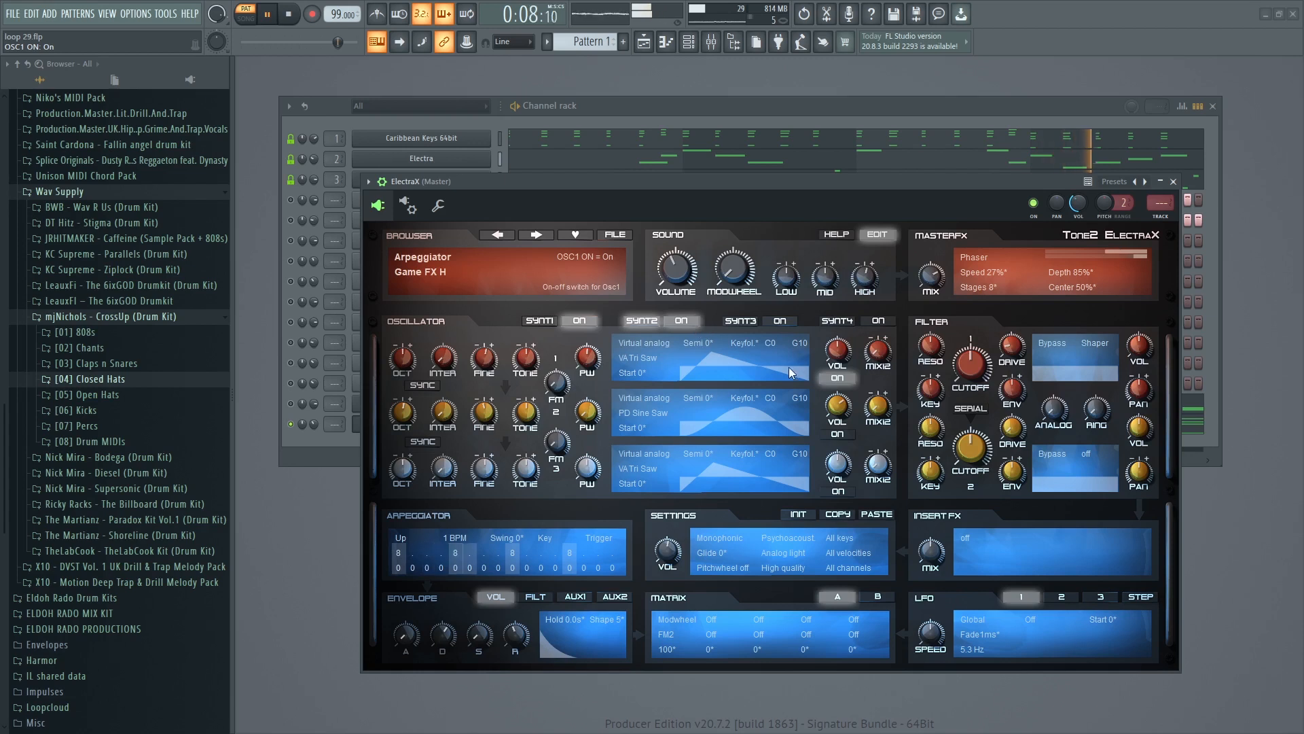
pyautogui.click(679, 321)
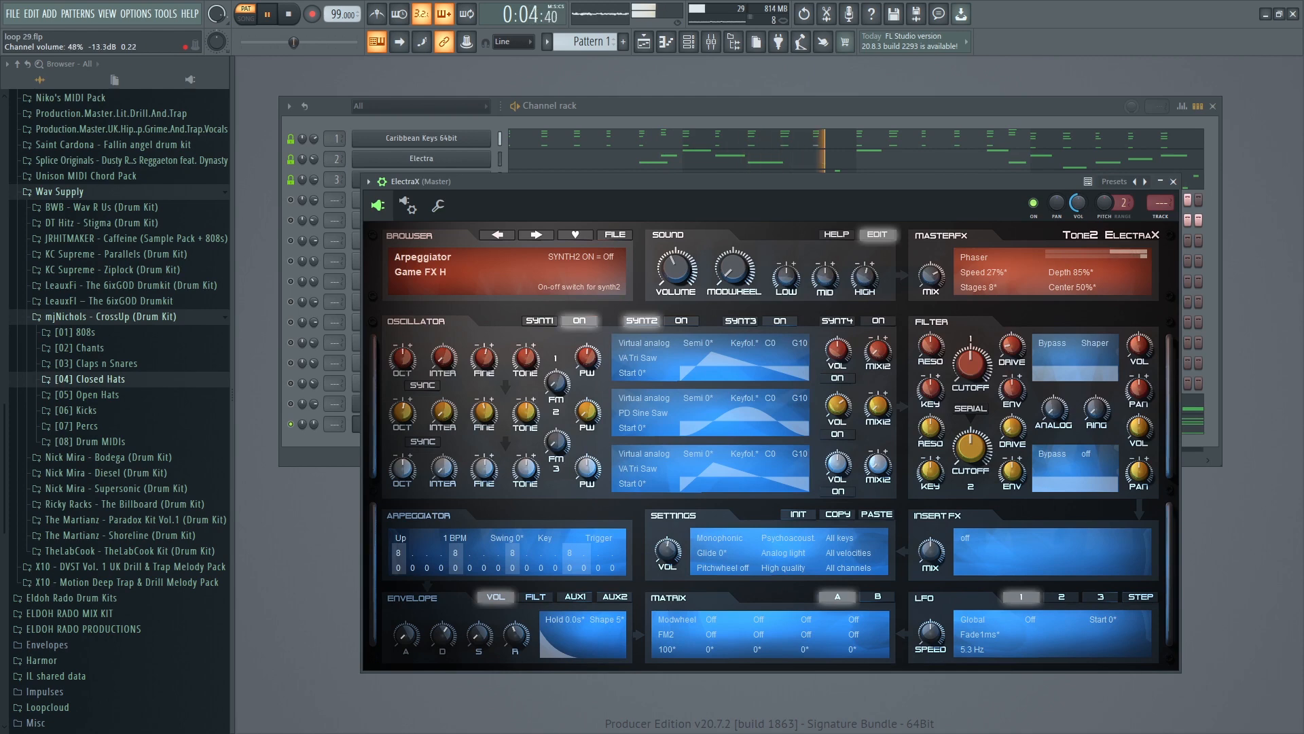
pyautogui.click(1173, 181)
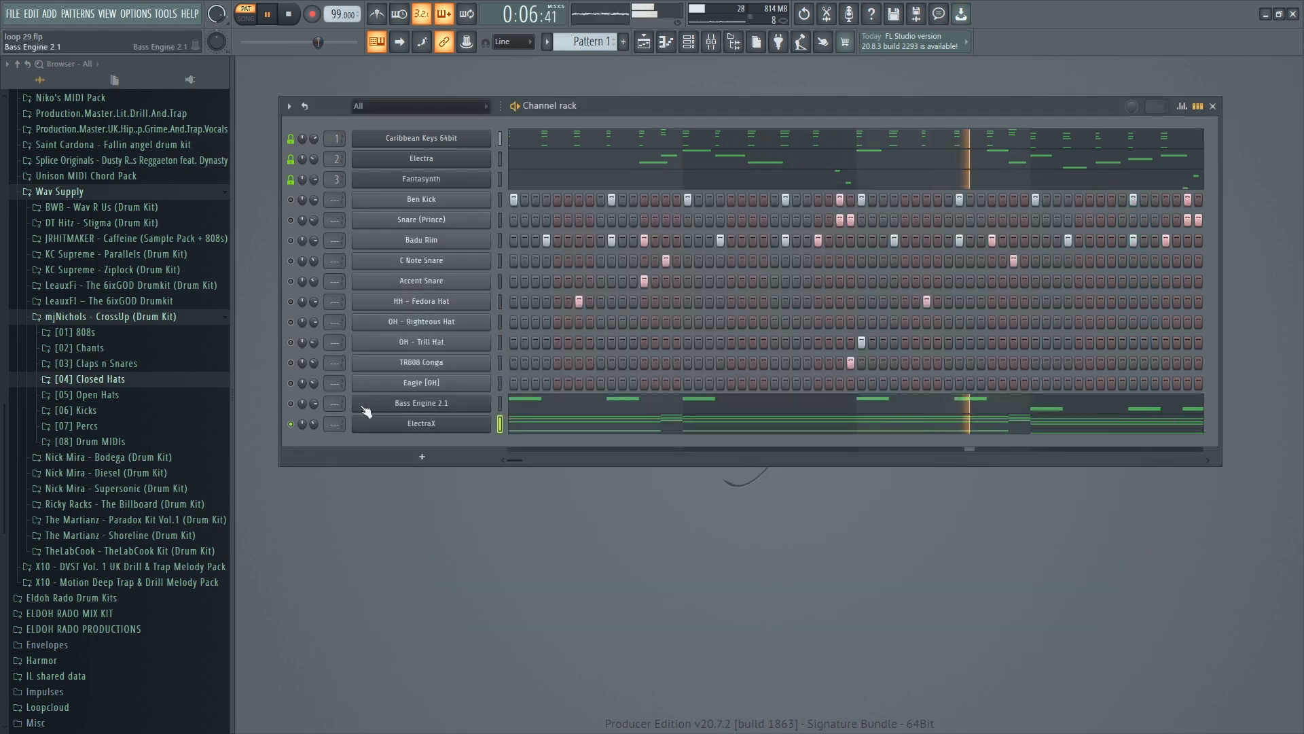
# Unsolo the ElectraX channel and lower its channel volume against the full loop.
pyautogui.rightClick(291, 424)
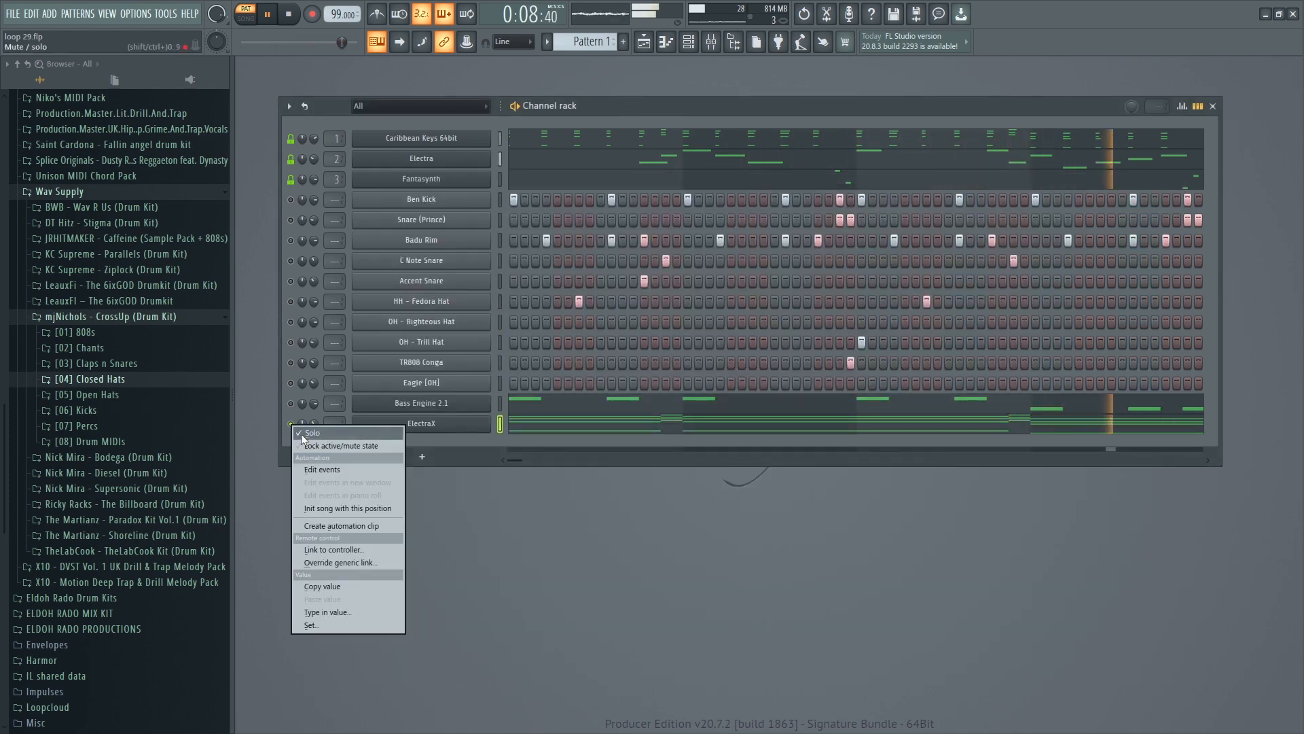
pyautogui.click(300, 434)
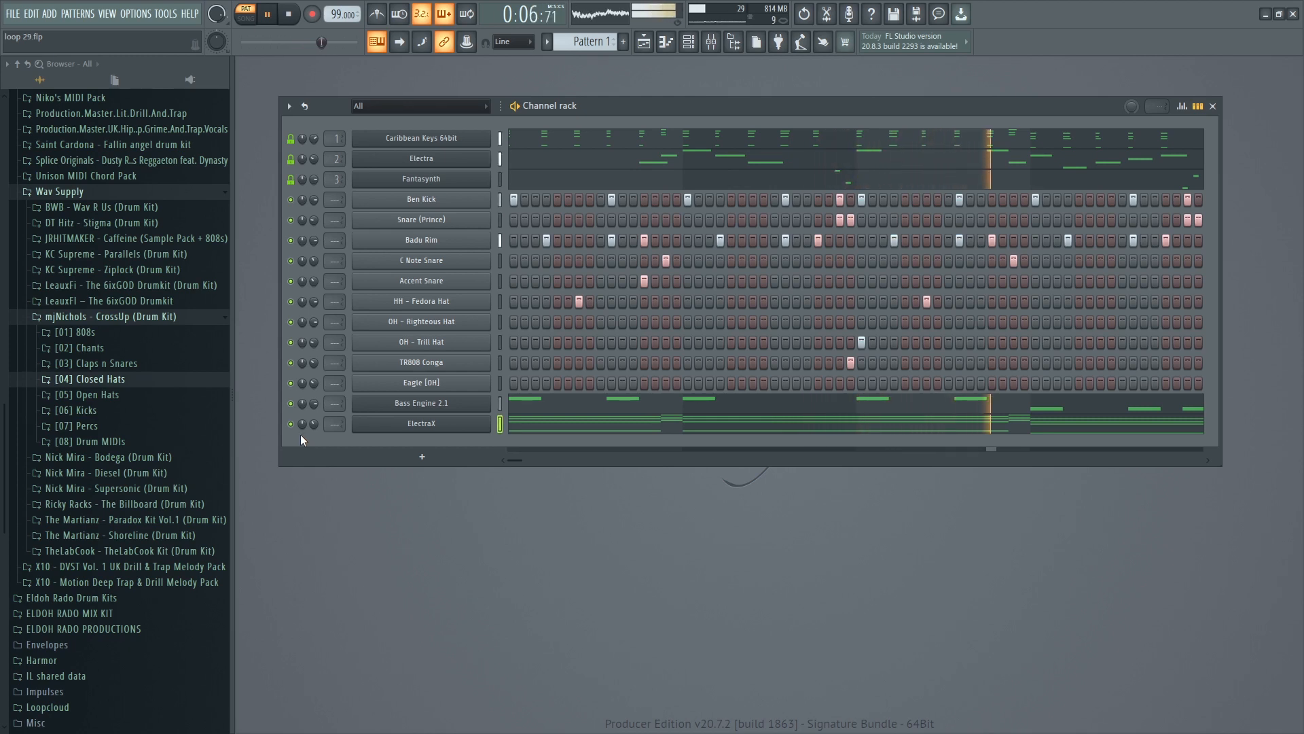
pyautogui.moveTo(313, 425); pyautogui.dragTo(313, 435)
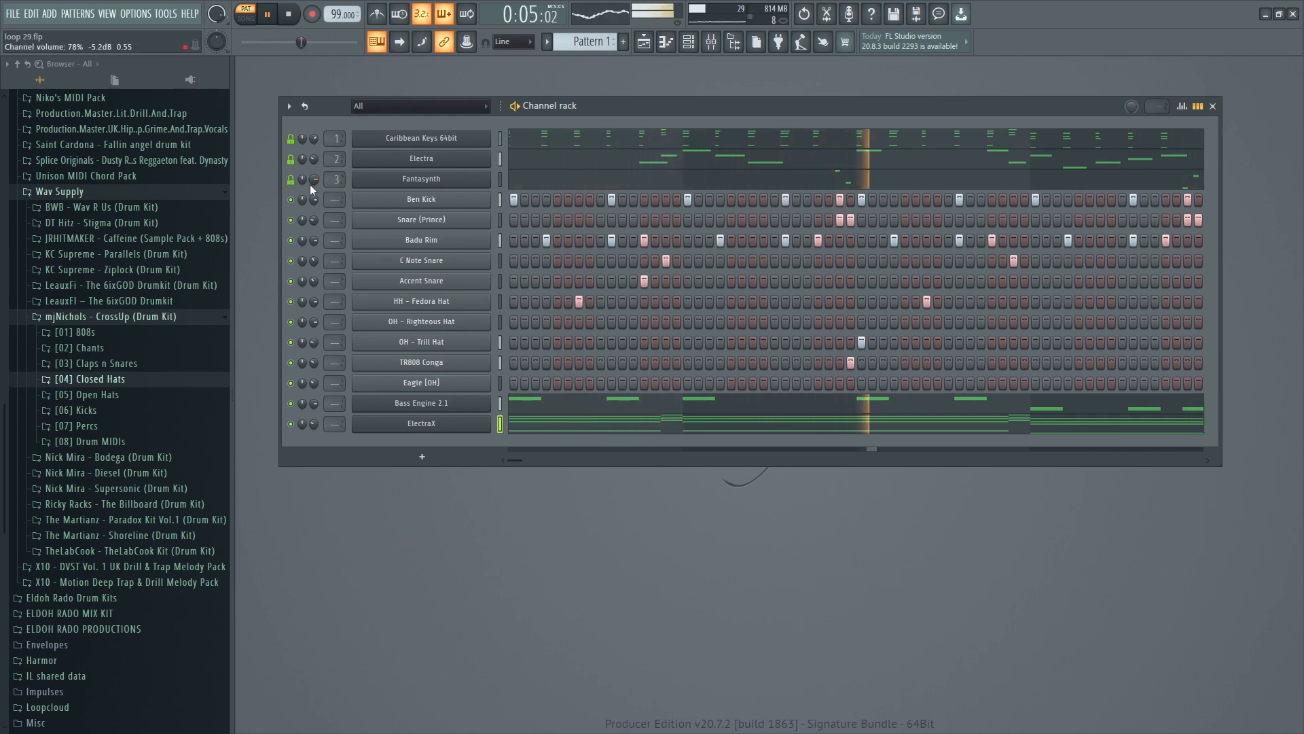
# Rebalance the Electra melody by adjusting its channel volume and lowering its mixer fader on Insert 2.
pyautogui.moveTo(316, 162); pyautogui.dragTo(317, 143)
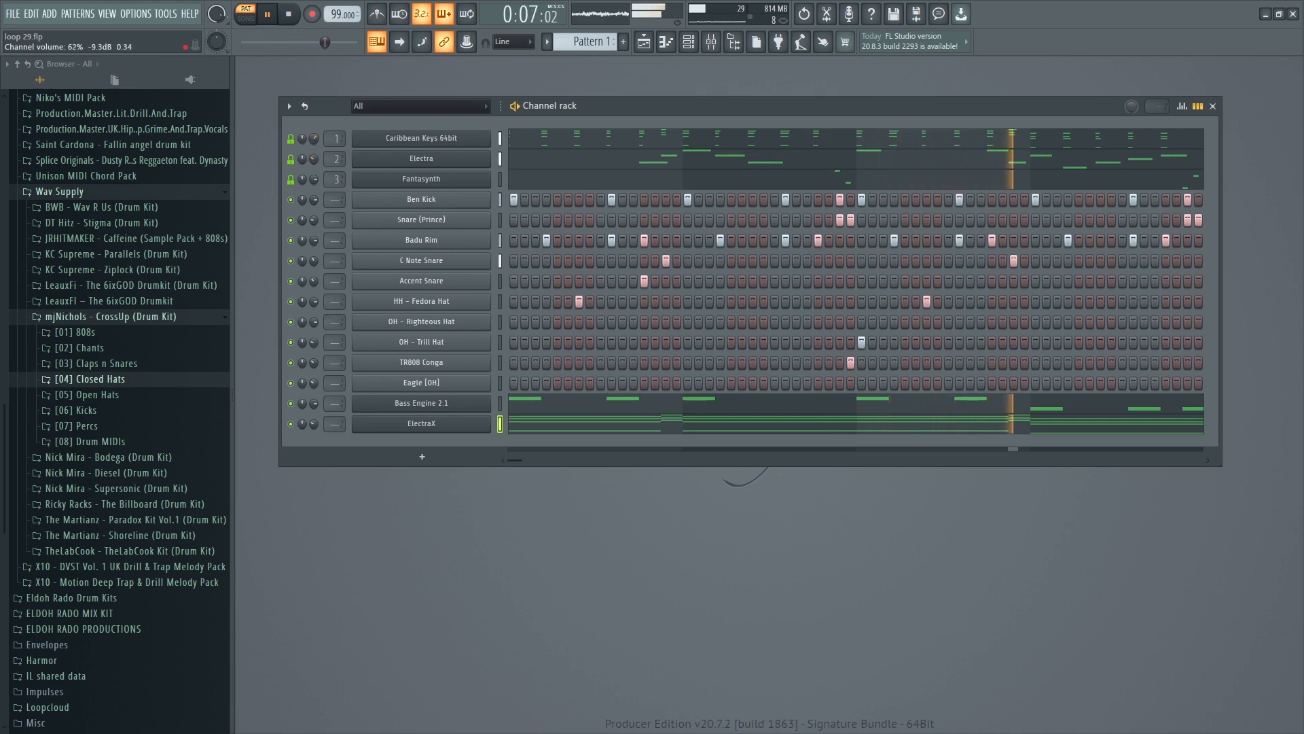
pyautogui.scroll(1, 317, 137)
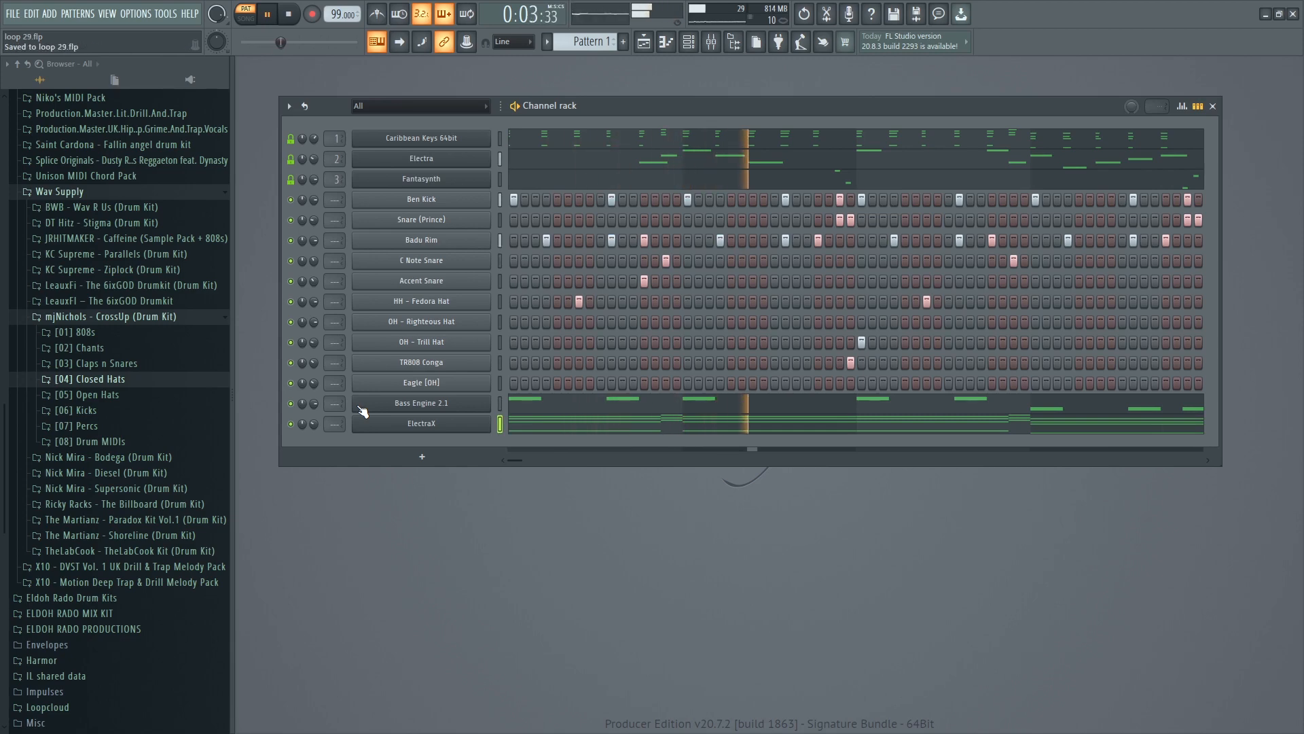
pyautogui.click(719, 51)
pyautogui.moveTo(516, 439); pyautogui.dragTo(516, 463)
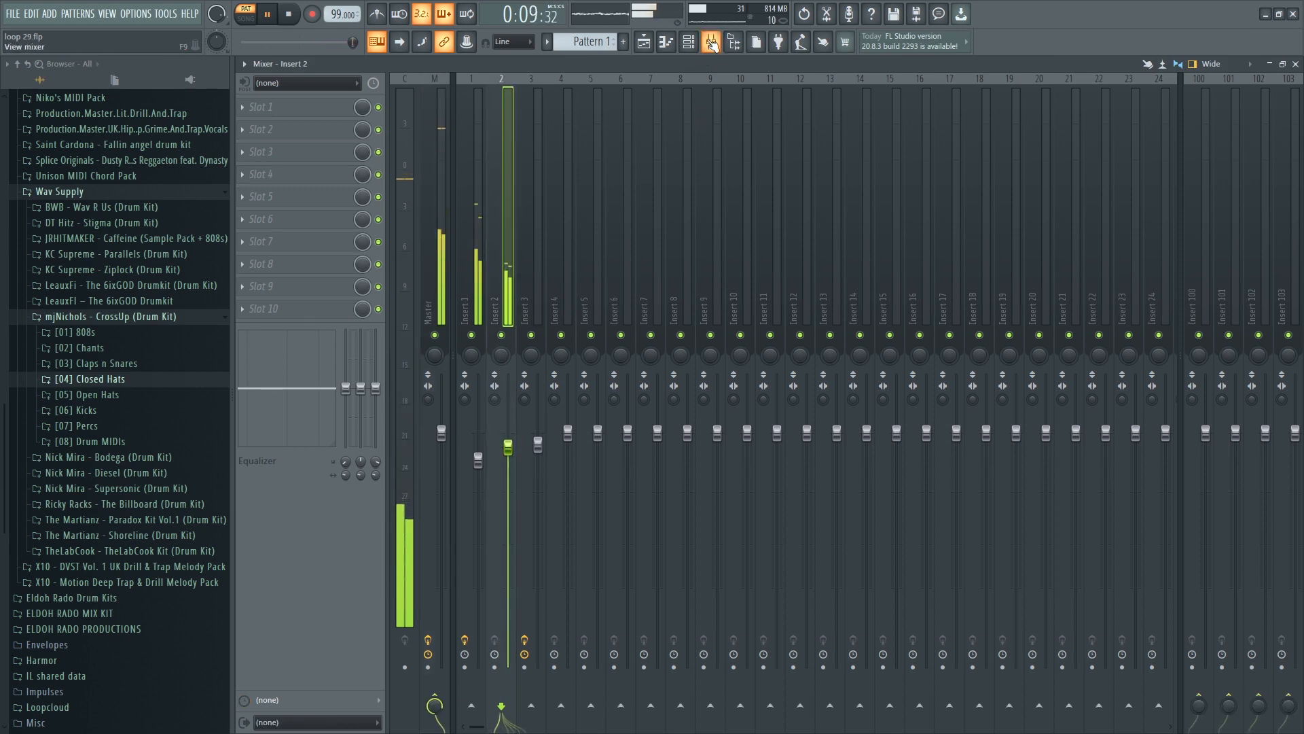
# Select all channels in the rack and route them to consecutive mixer tracks starting from Insert 1.
pyautogui.click(688, 42)
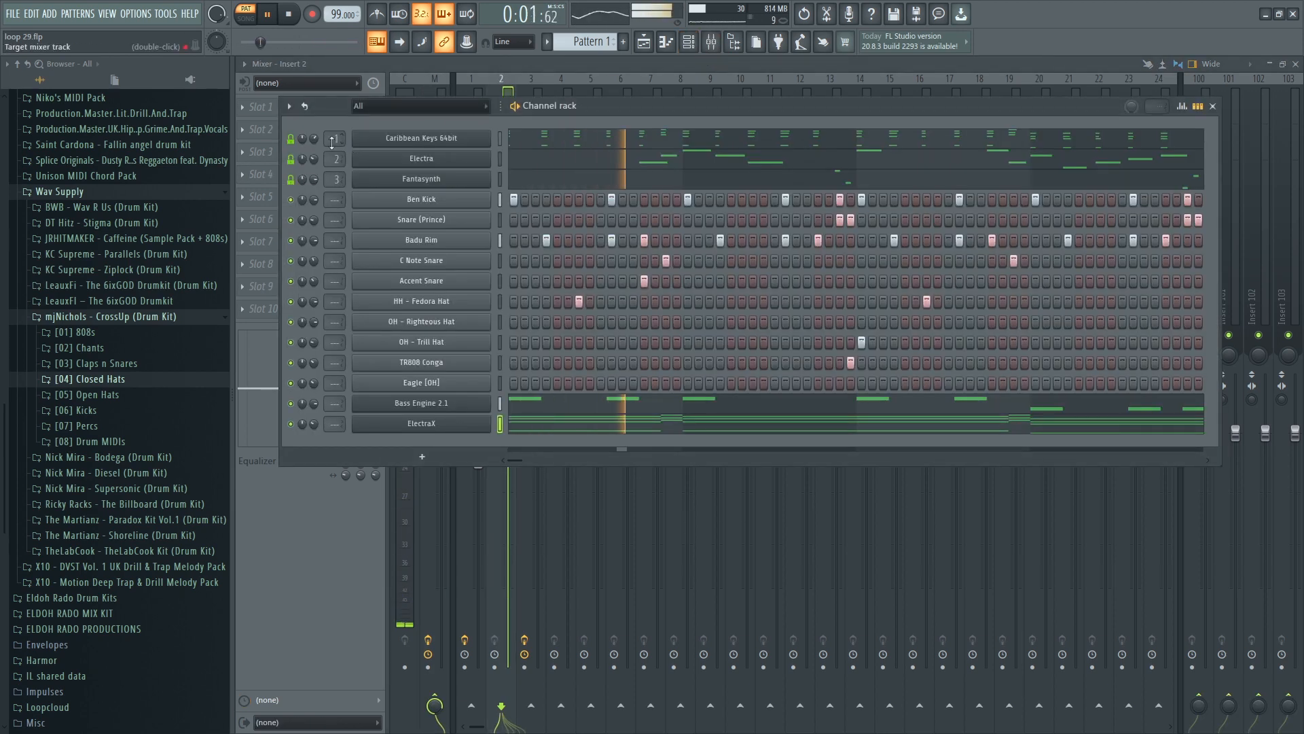
pyautogui.doubleClick(499, 140)
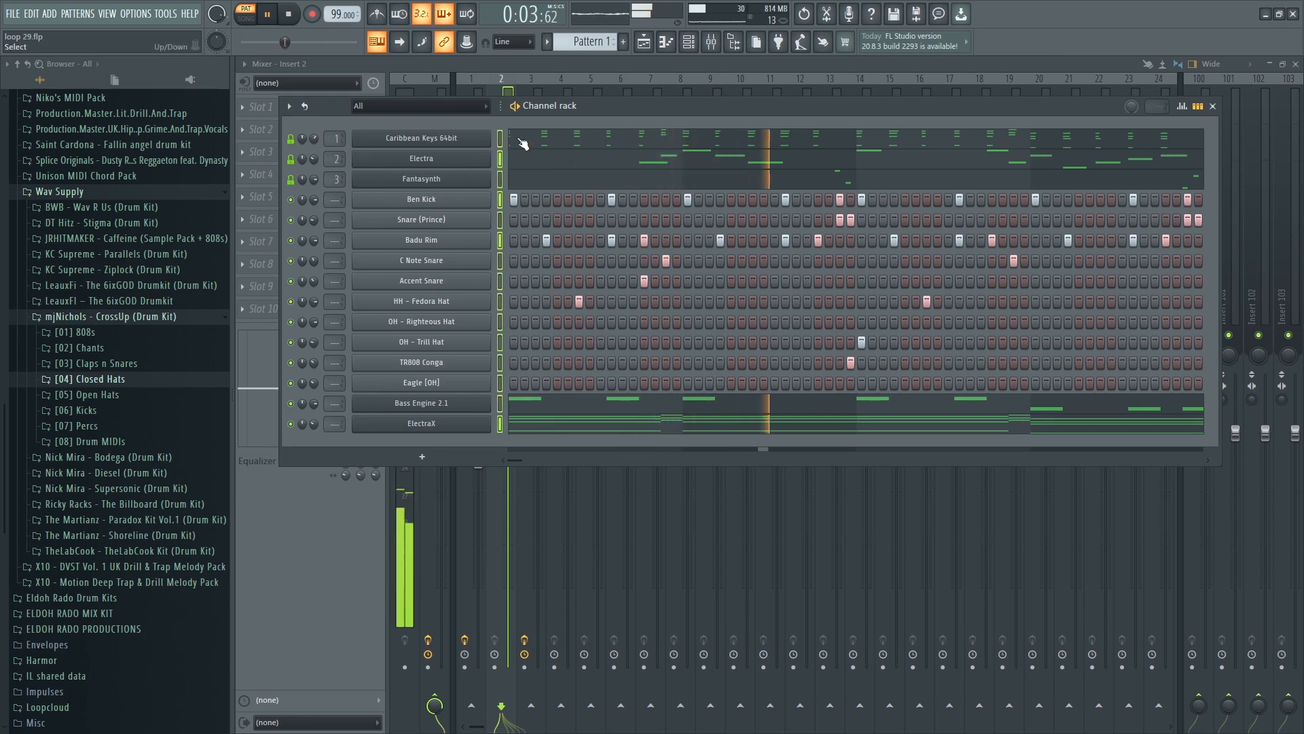
pyautogui.click(712, 41)
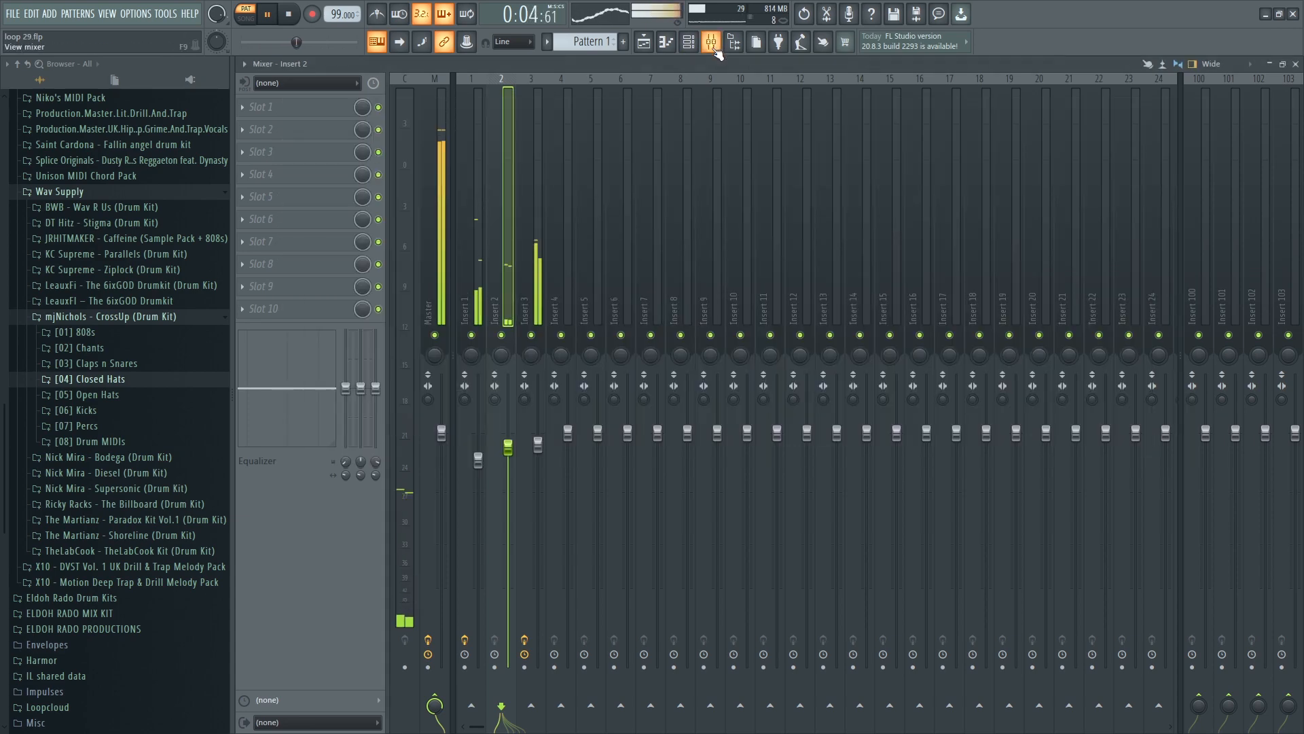
pyautogui.rightClick(478, 221)
pyautogui.moveTo(569, 215)
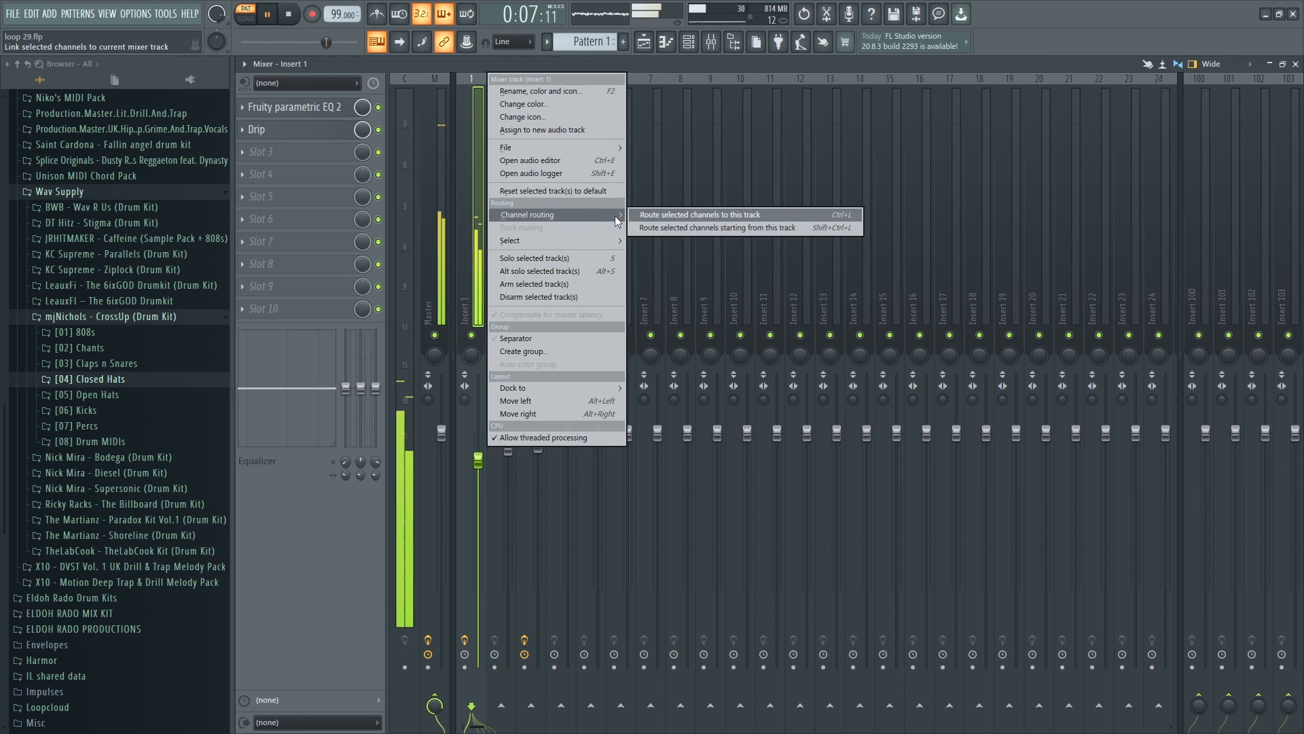
pyautogui.click(670, 229)
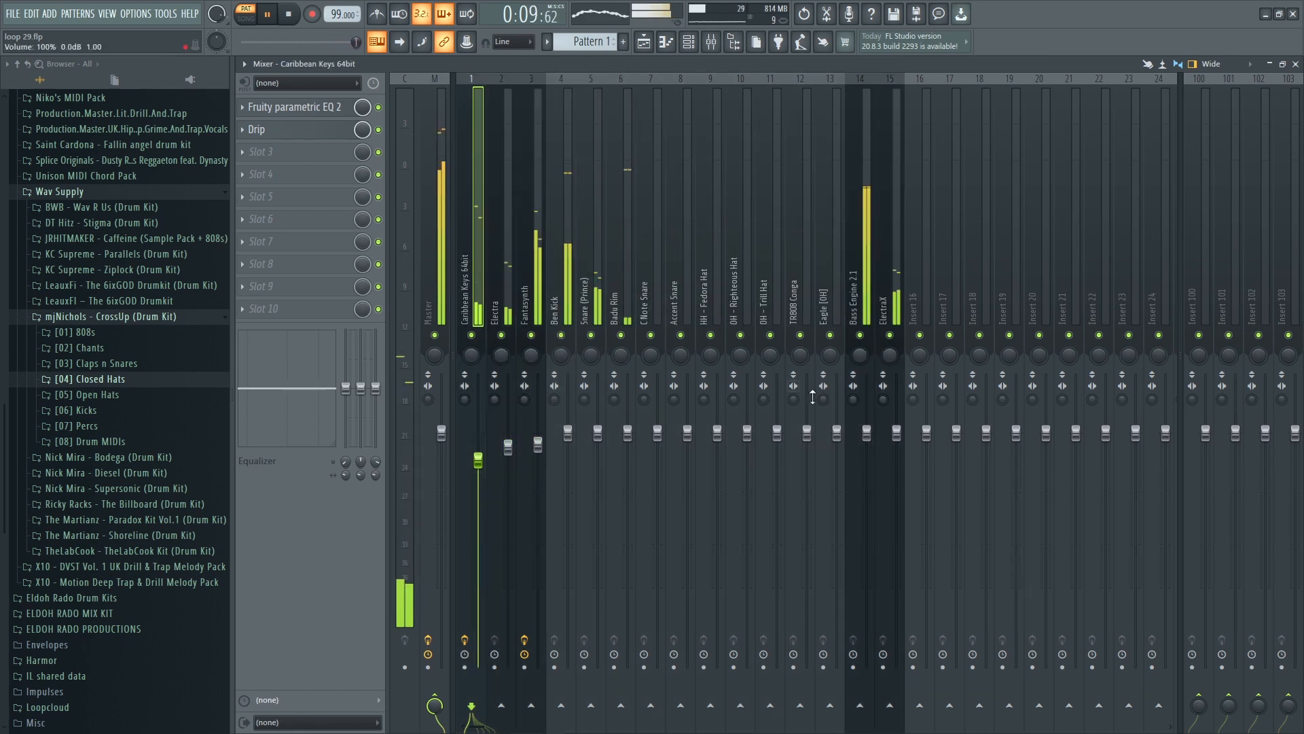
# Lower the Bass Engine 2.1 mixer fader slightly and reset the ElectraX channel volume to its default.
pyautogui.moveTo(866, 432); pyautogui.dragTo(866, 438)
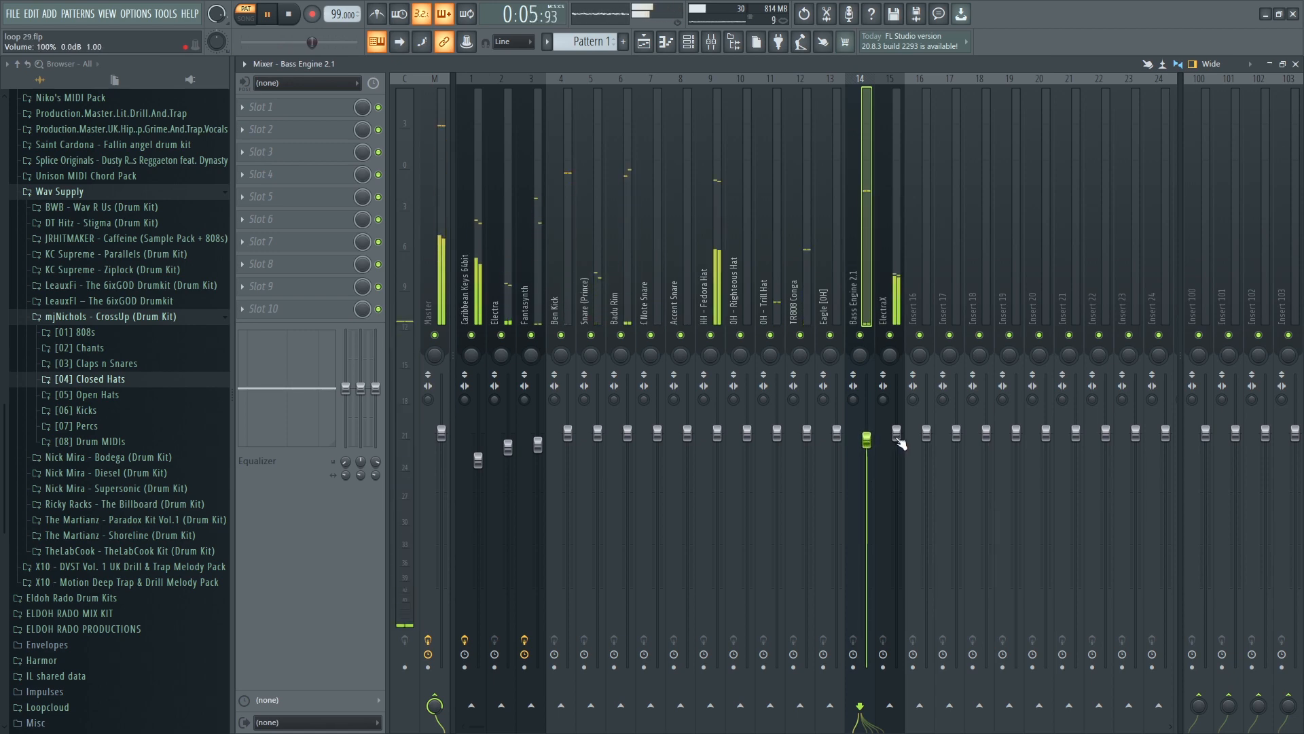
pyautogui.click(1295, 64)
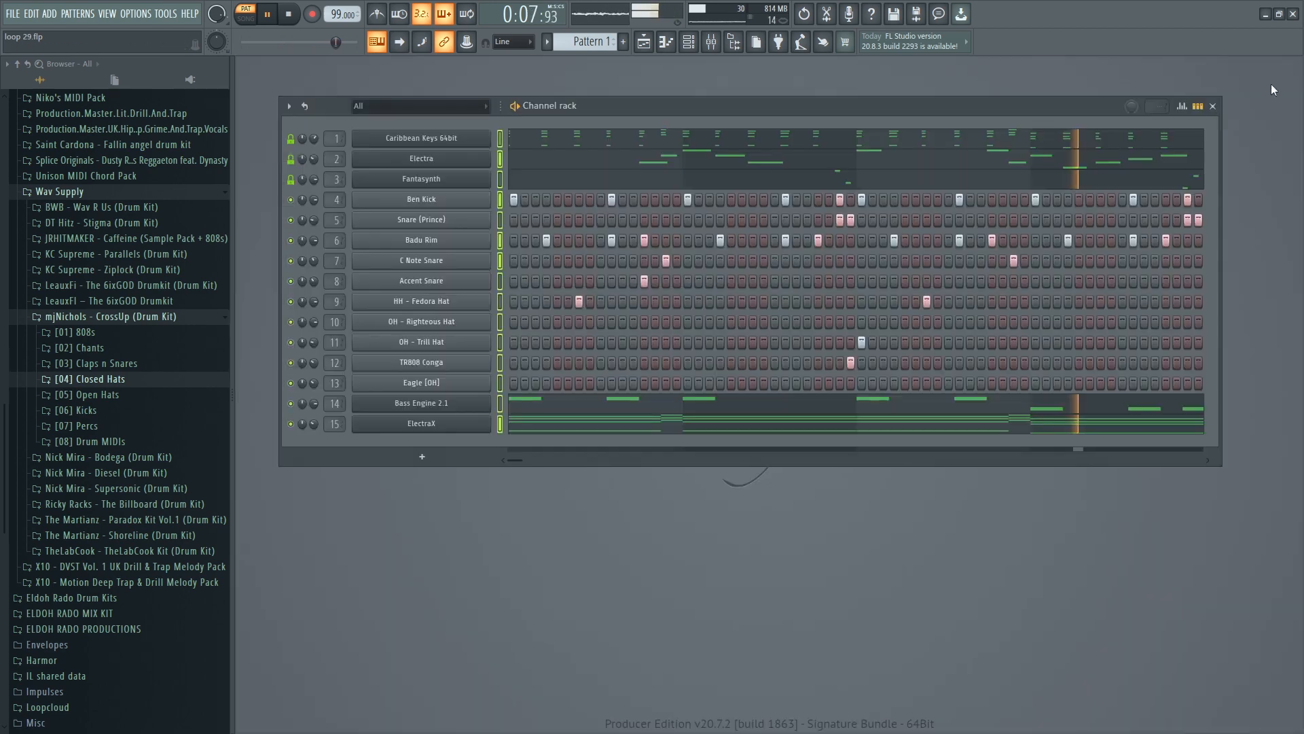
pyautogui.rightClick(313, 425)
pyautogui.click(333, 435)
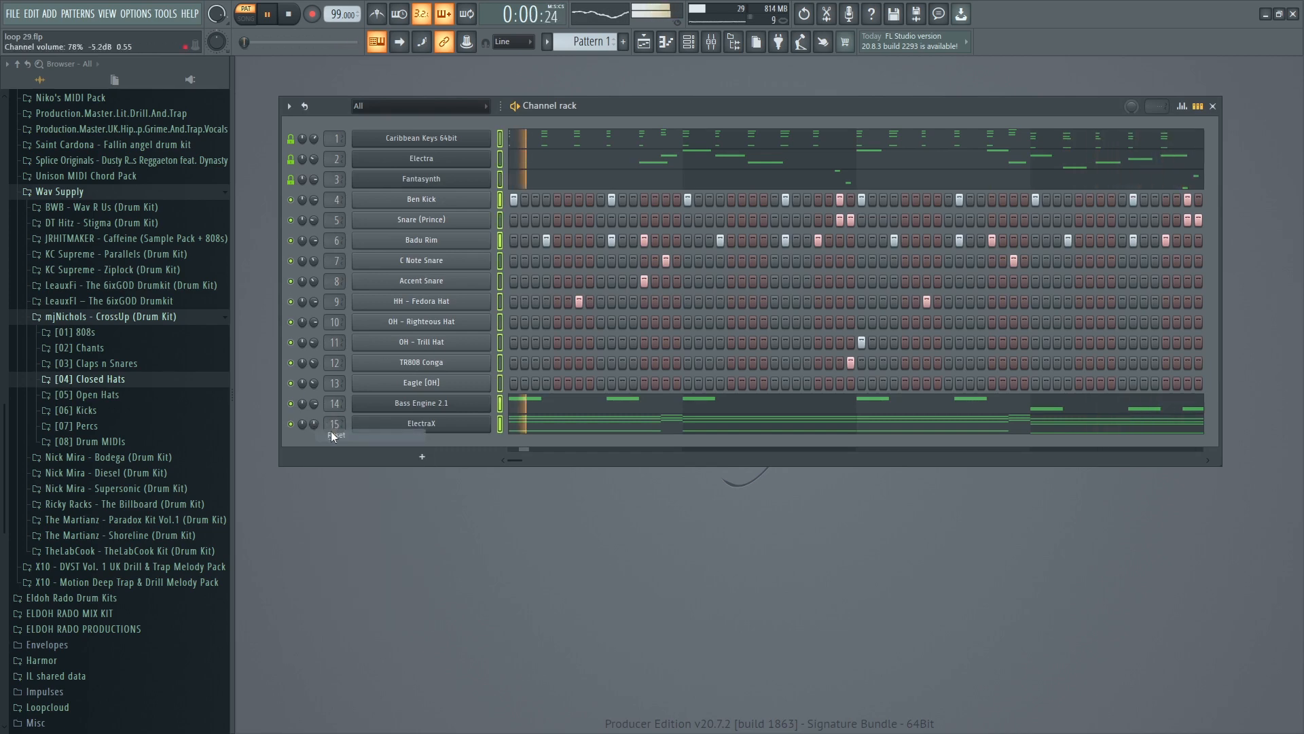
# Lower the ElectraX fader on mixer track 15 to a little below 56% while the loop plays.
pyautogui.click(716, 50)
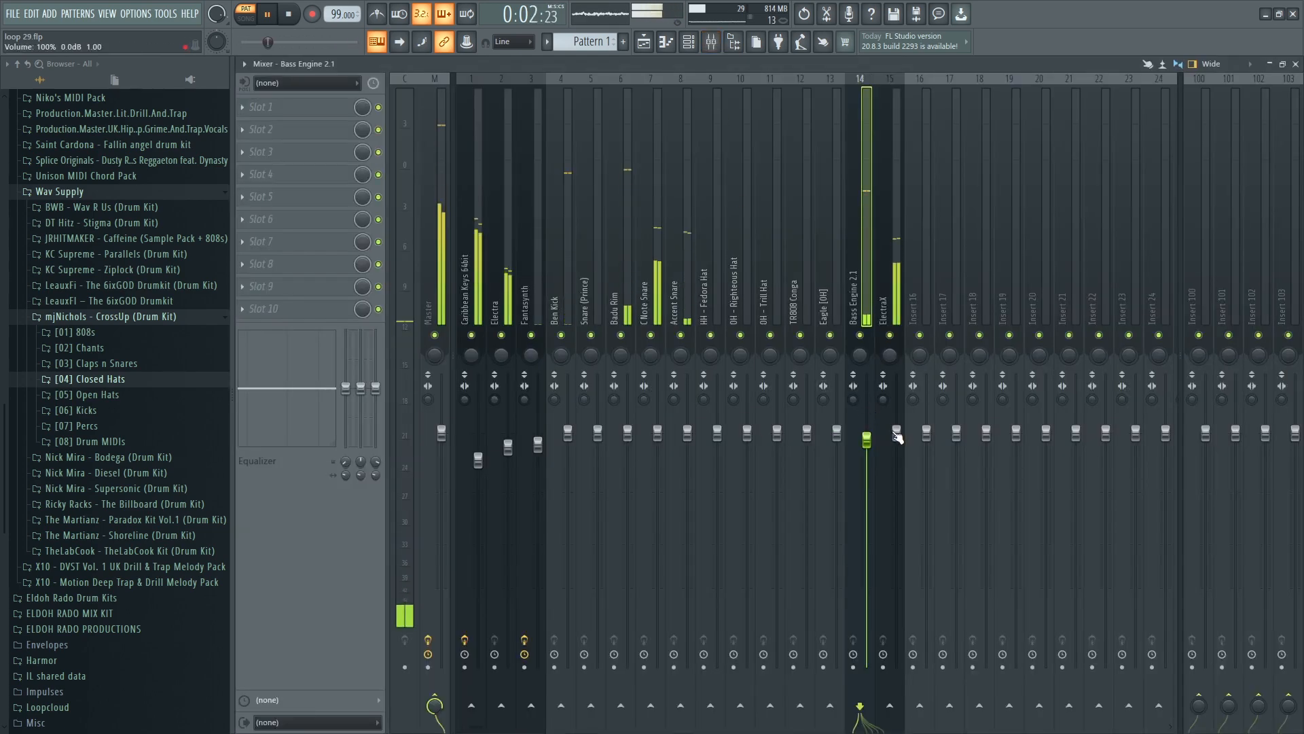
pyautogui.moveTo(897, 433); pyautogui.dragTo(897, 465)
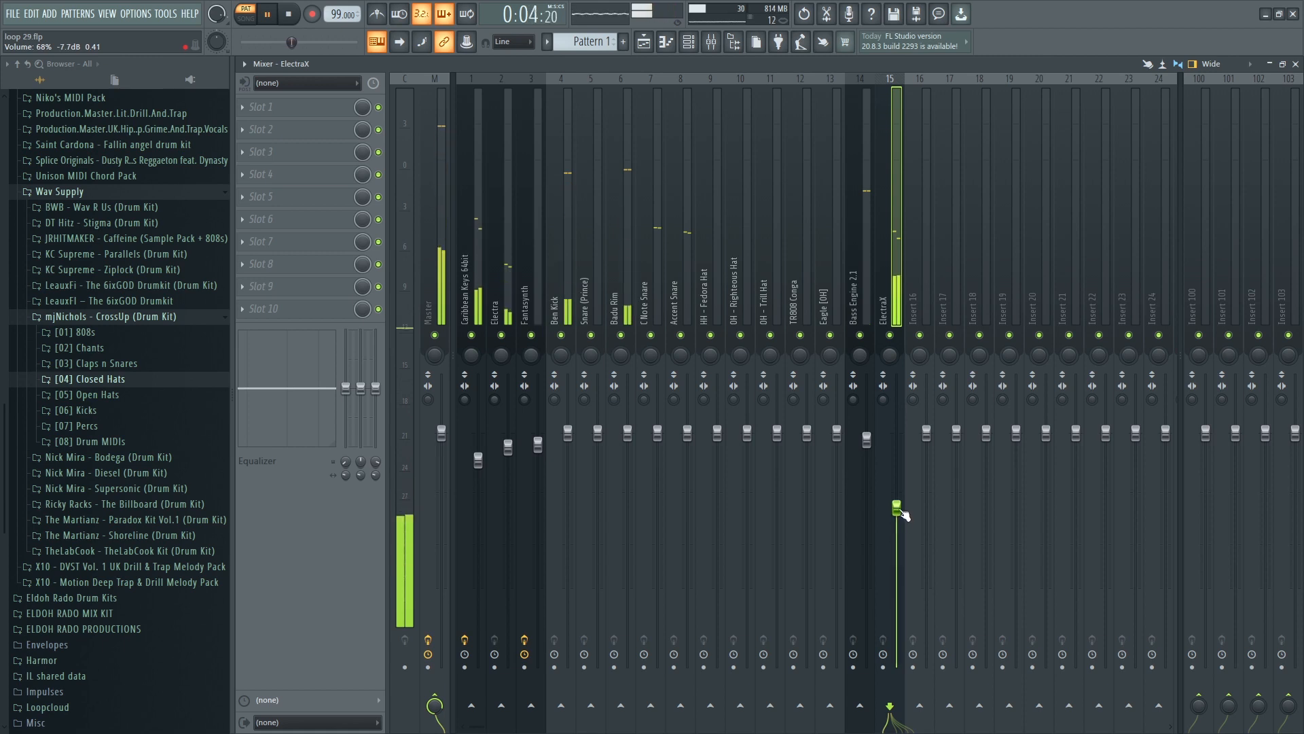
pyautogui.moveTo(903, 515); pyautogui.dragTo(900, 539)
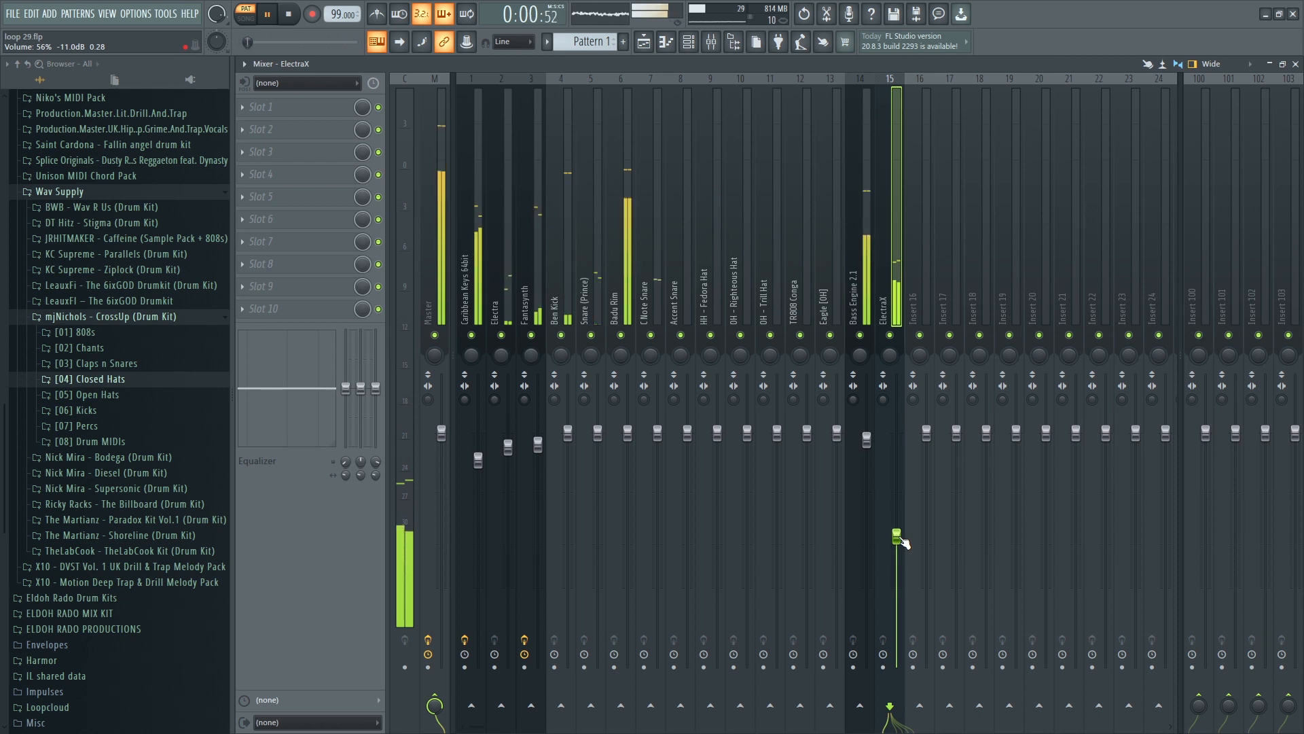
pyautogui.moveTo(904, 542); pyautogui.dragTo(904, 540)
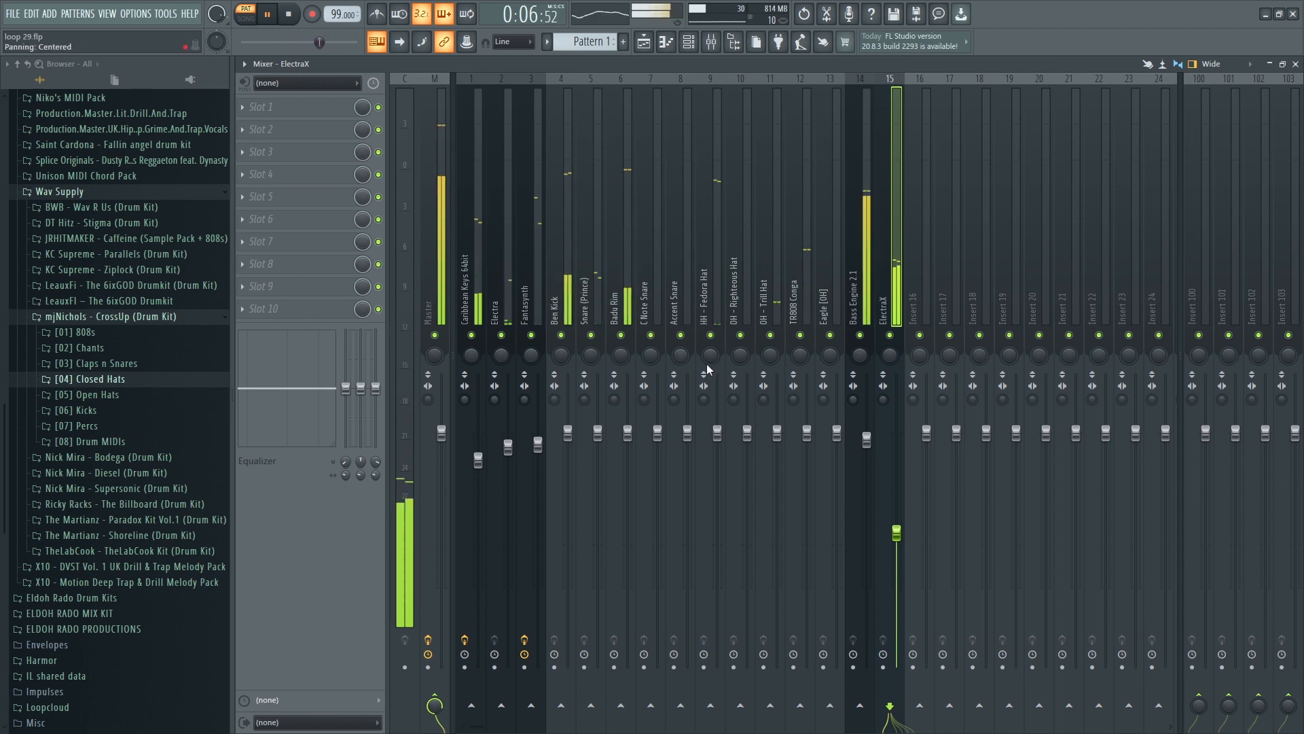
pyautogui.moveTo(898, 534); pyautogui.dragTo(900, 549)
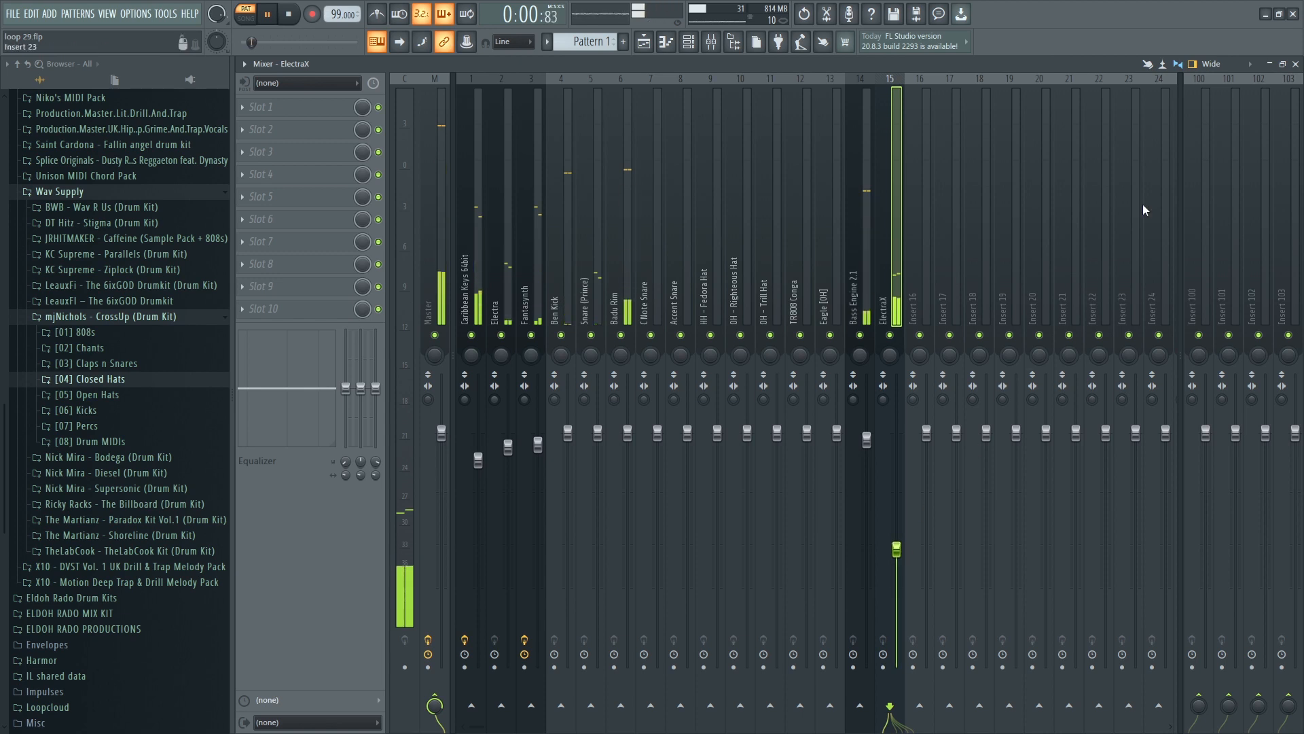
# Split Pattern 1 by channel into separate patterns.
pyautogui.click(1295, 65)
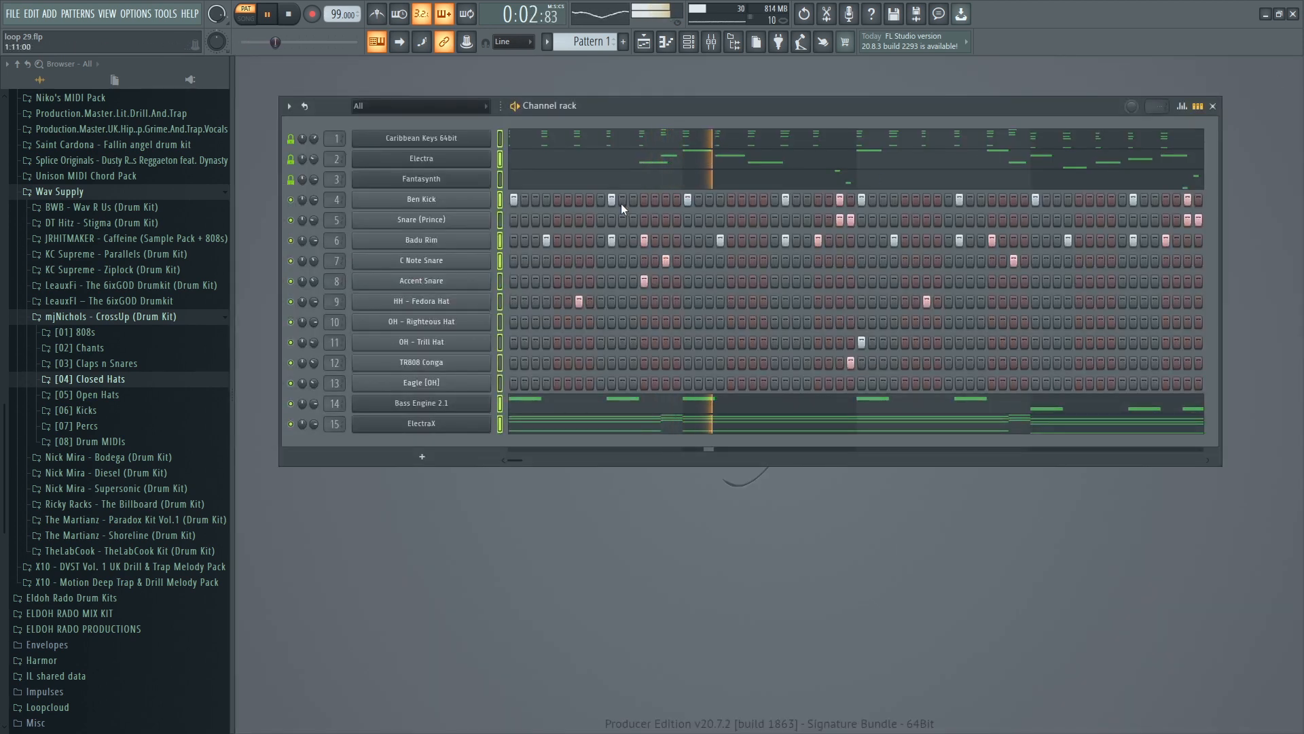
pyautogui.click(547, 42)
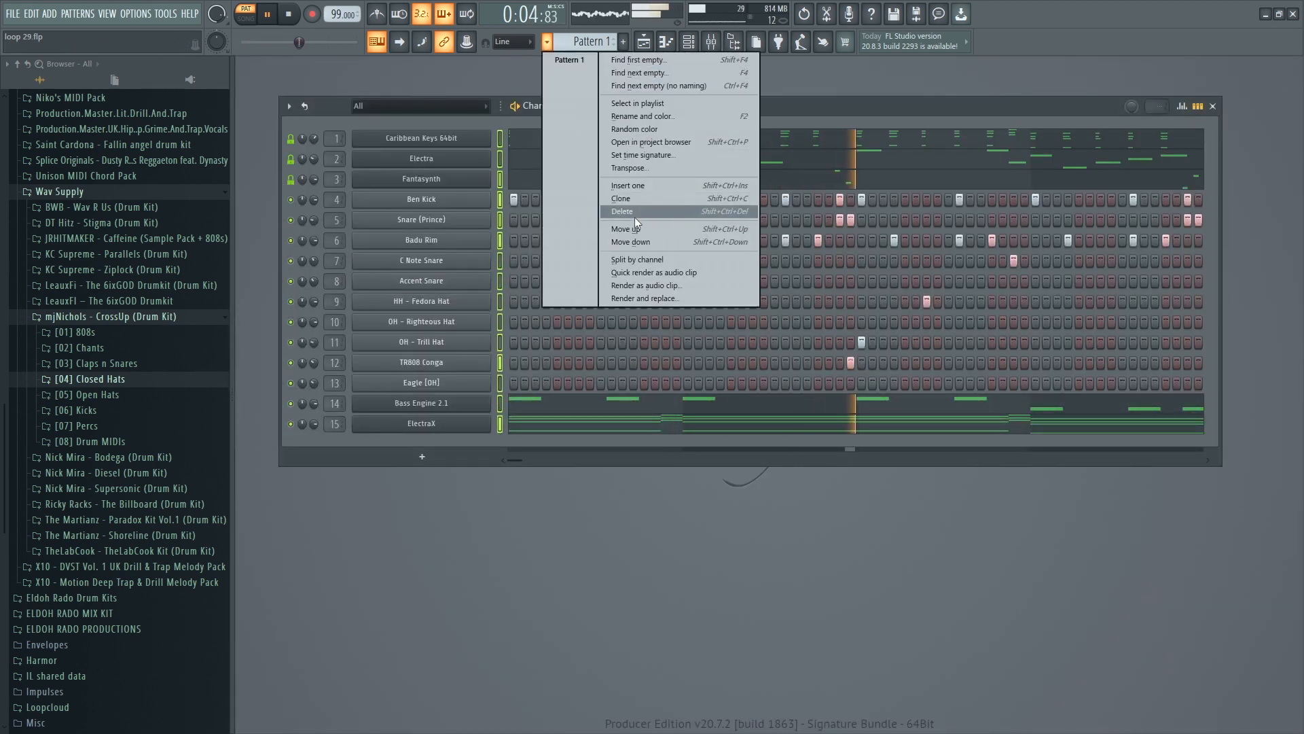
pyautogui.click(639, 259)
# Select all the split patterns in the picker and place them on separate playlist tracks starting at bar 1.
pyautogui.click(644, 43)
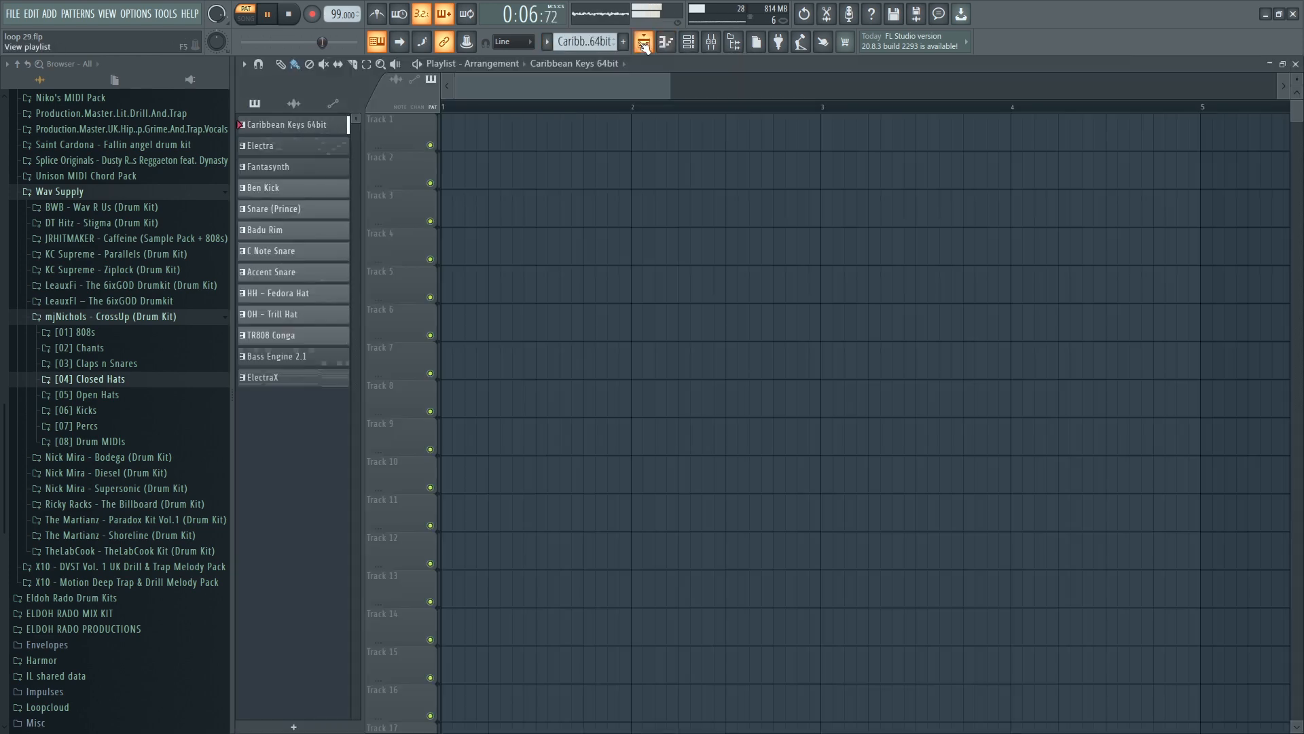
pyautogui.click(293, 382)
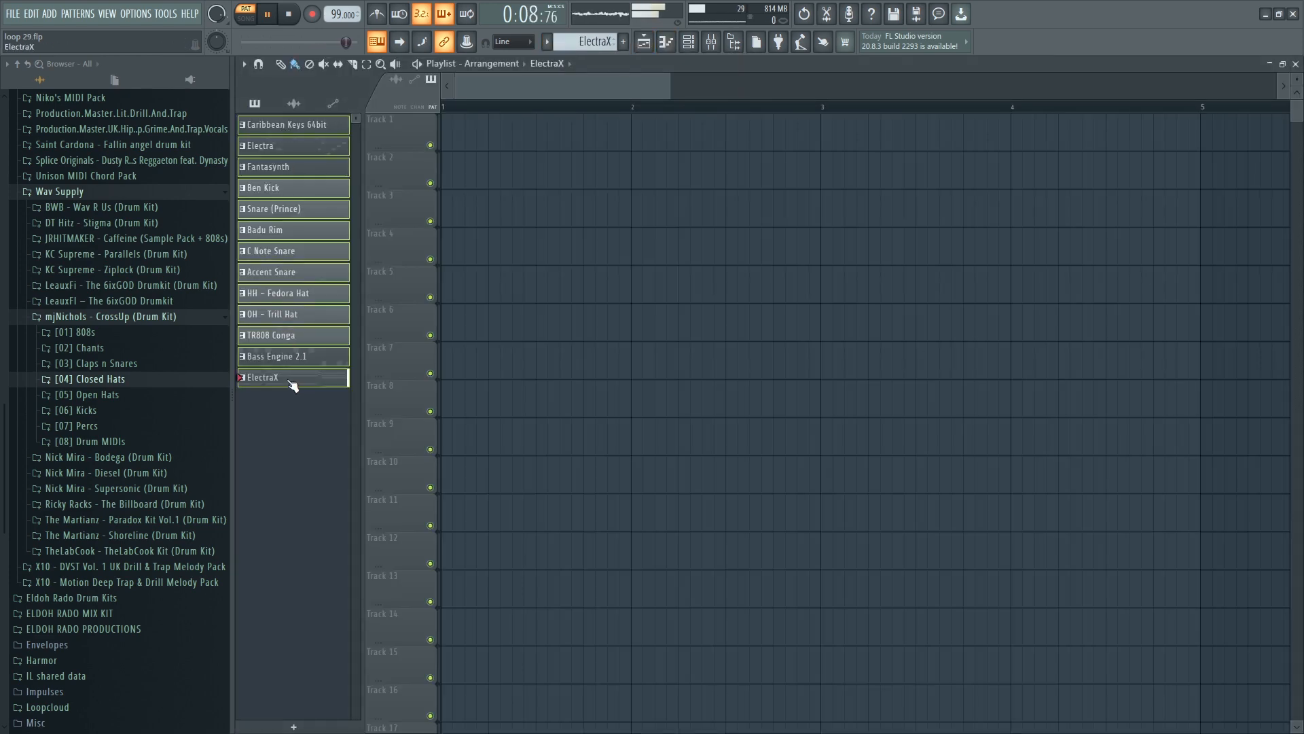
pyautogui.moveTo(417, 133); pyautogui.dragTo(412, 130)
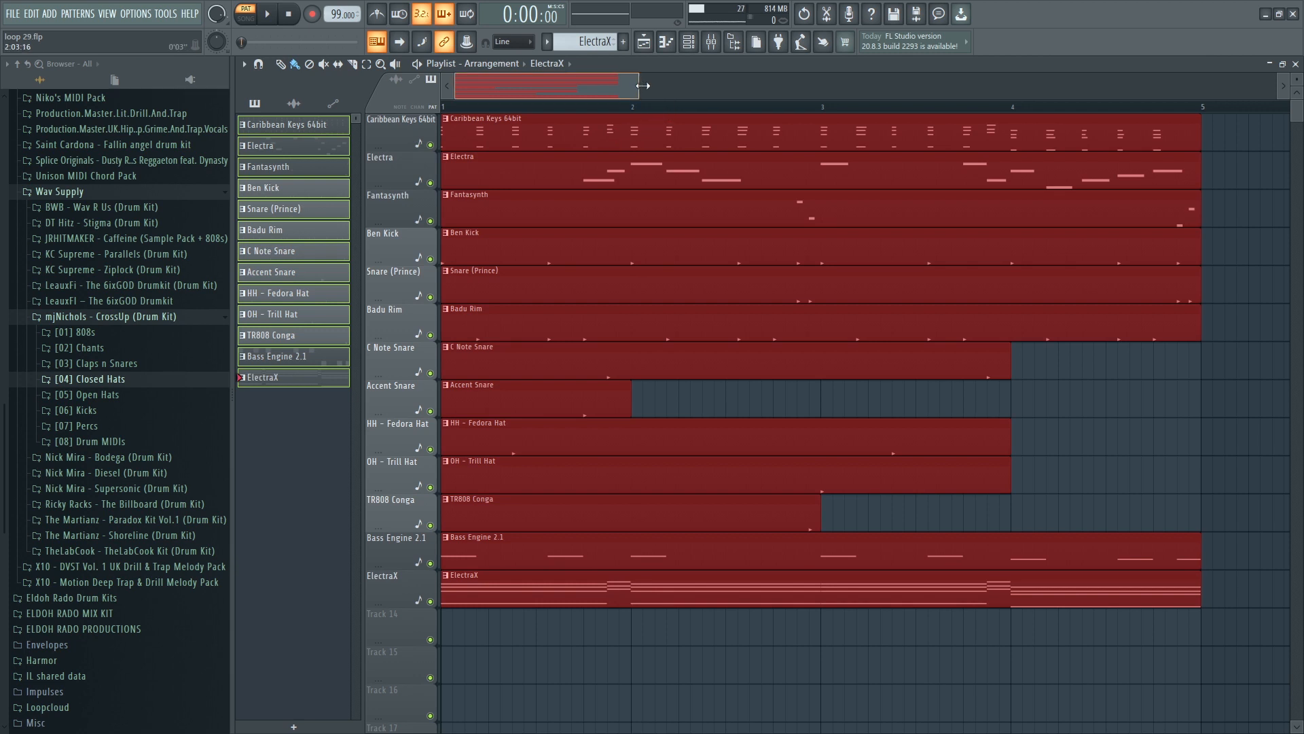
# Duplicate the full four-bar block of clips five times so the arrangement runs to bar 25.
pyautogui.moveTo(643, 85); pyautogui.dragTo(1107, 87)
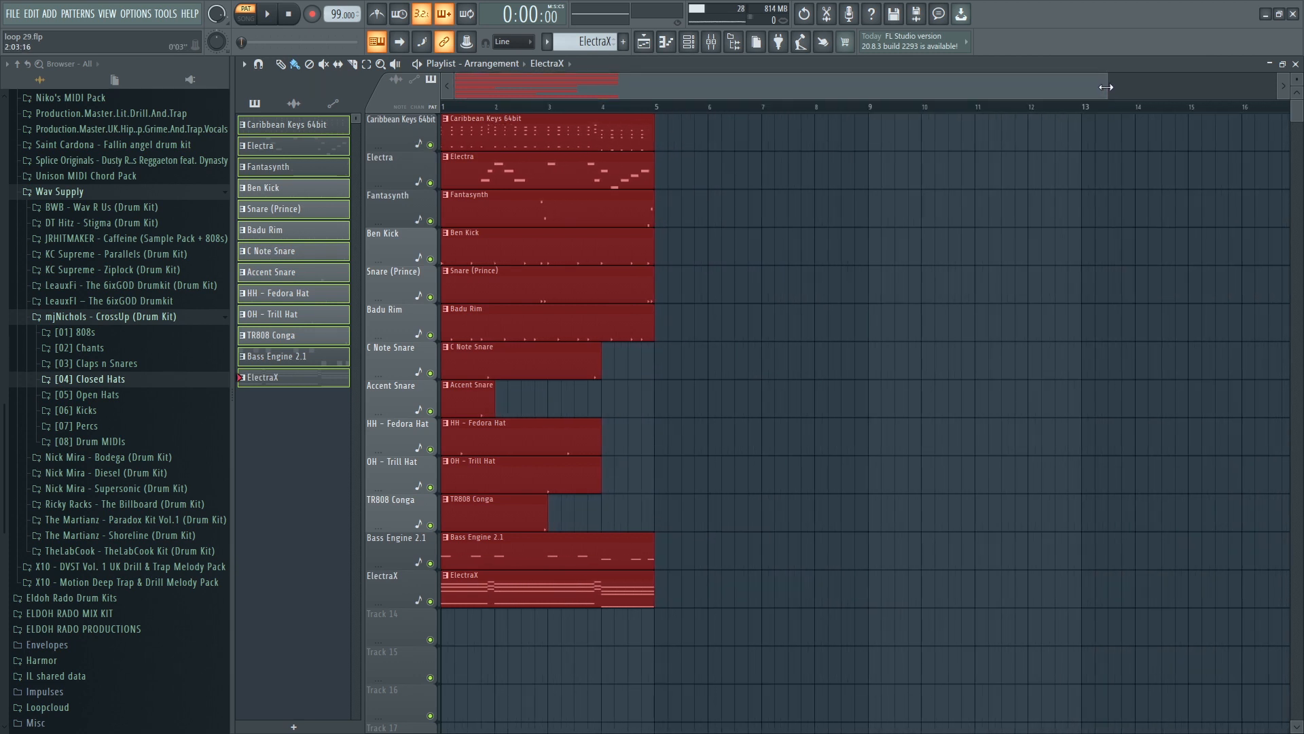
pyautogui.hotkey('ctrl', 'b')
pyautogui.hotkey('ctrl', 'b')
pyautogui.hotkey('ctrl', 'b')
pyautogui.hotkey('ctrl', 'b')
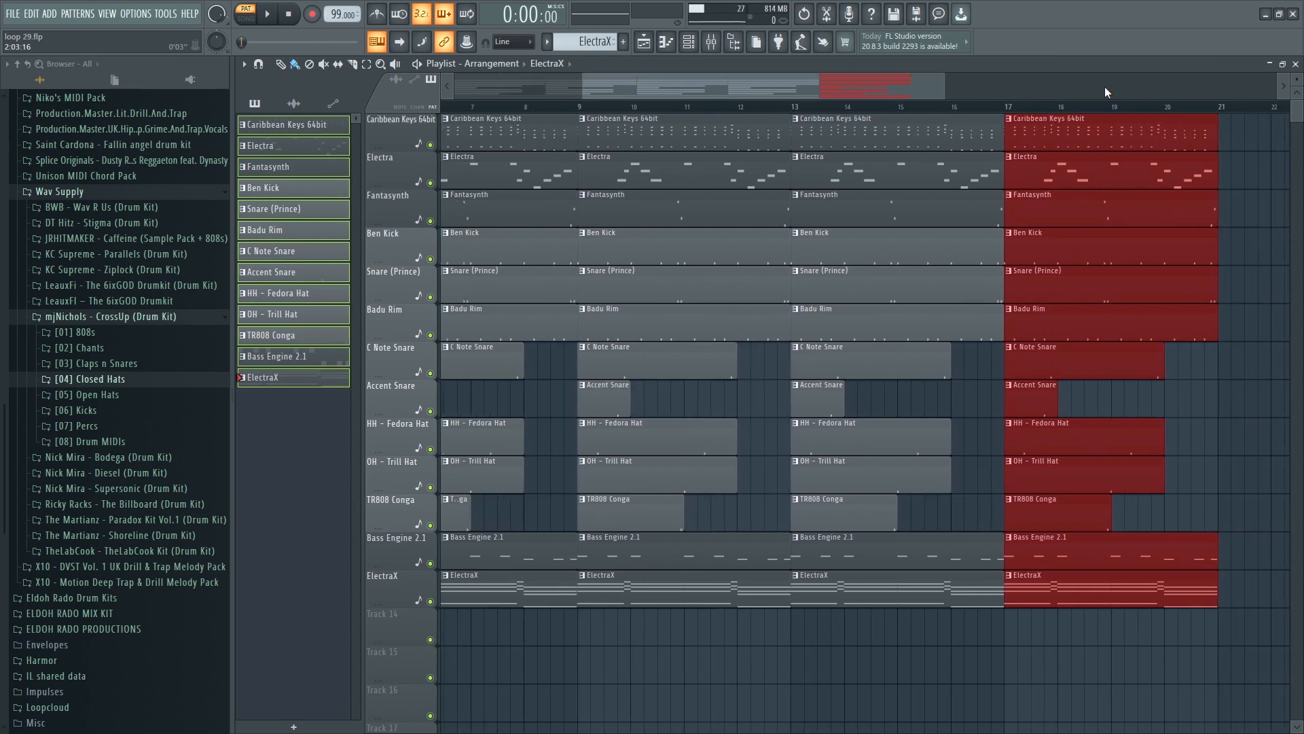
pyautogui.hotkey('ctrl', 'b')
pyautogui.scroll(-5, 843, 112)
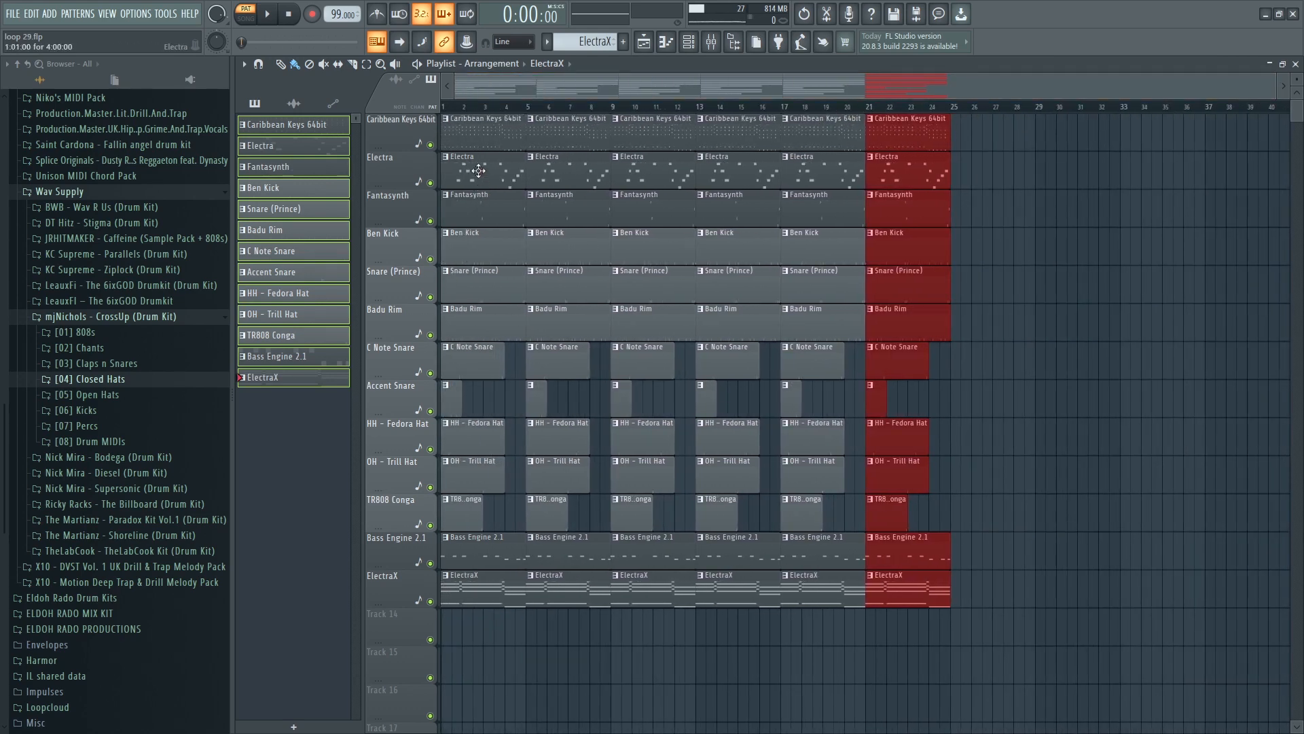
# Leave only Caribbean Keys in the first four bars and delete the Bass Engine 2.1, Ben Kick and Electra clips at bar 5.
pyautogui.moveTo(484, 181); pyautogui.dragTo(466, 613)
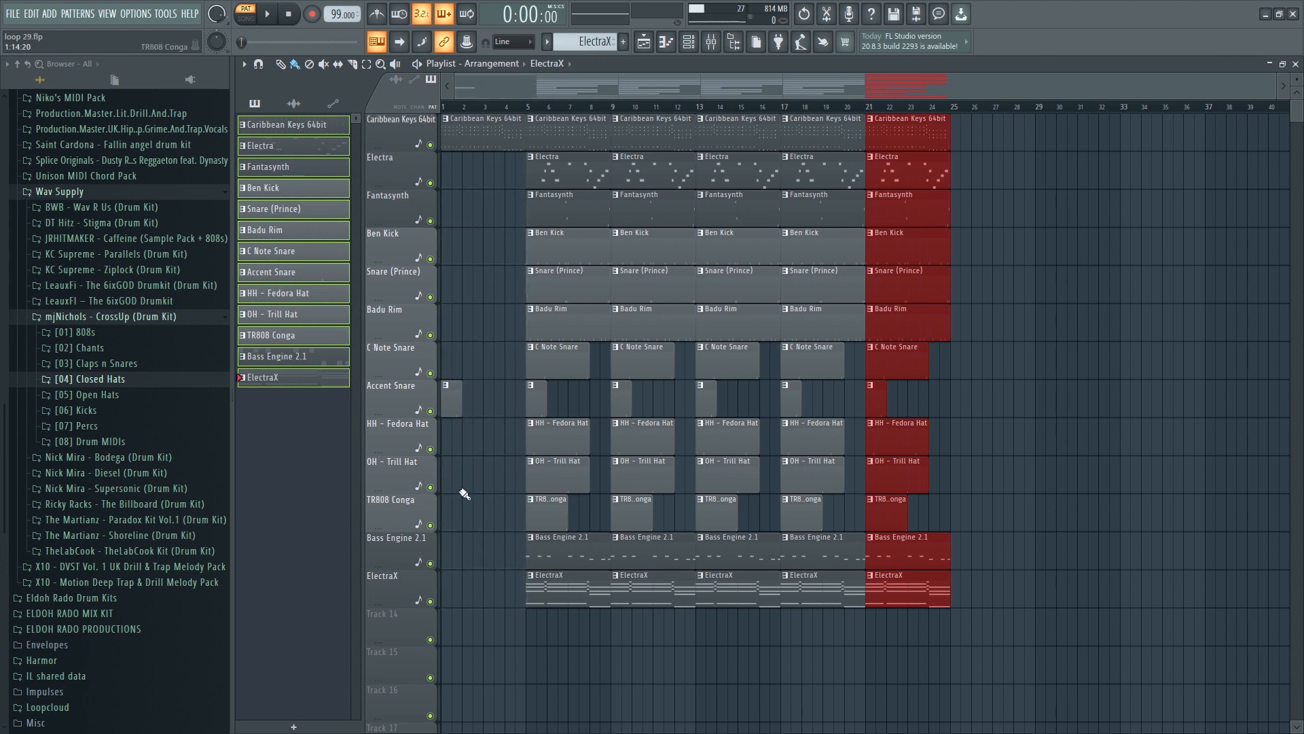
pyautogui.rightClick(566, 557)
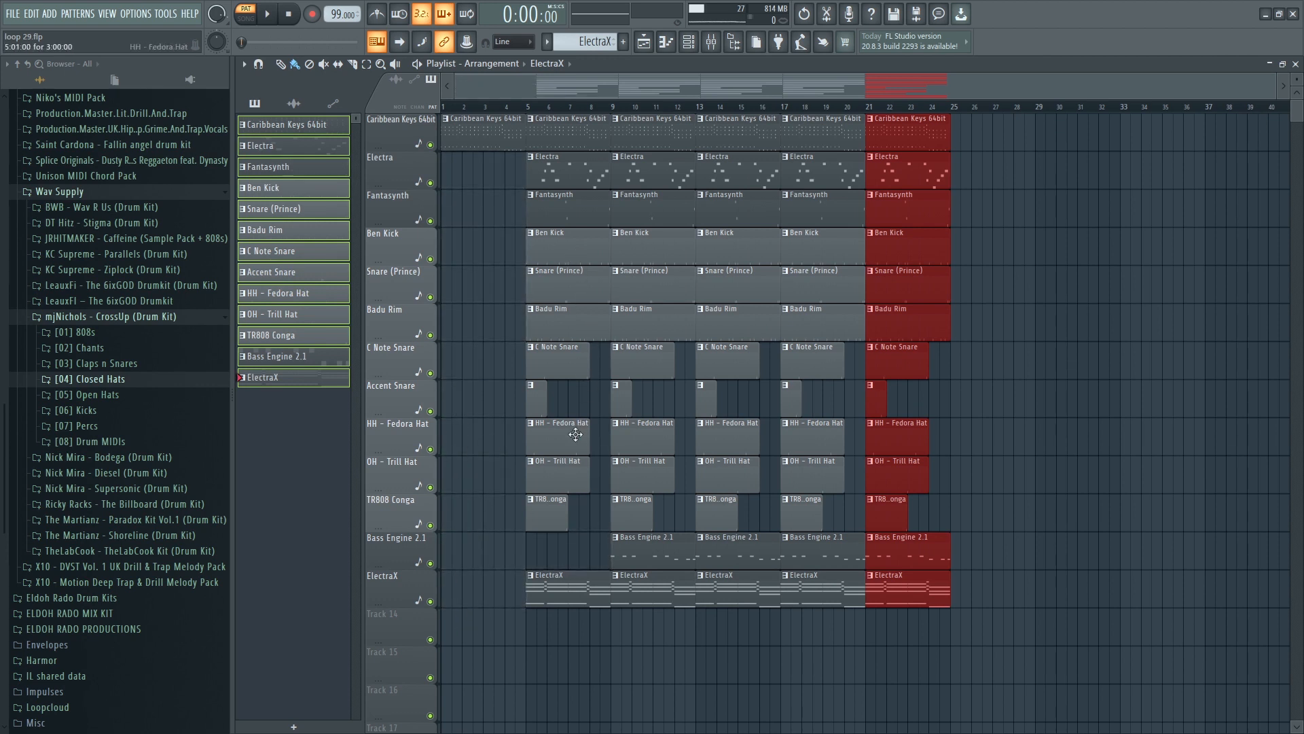
pyautogui.rightClick(570, 254)
pyautogui.rightClick(579, 182)
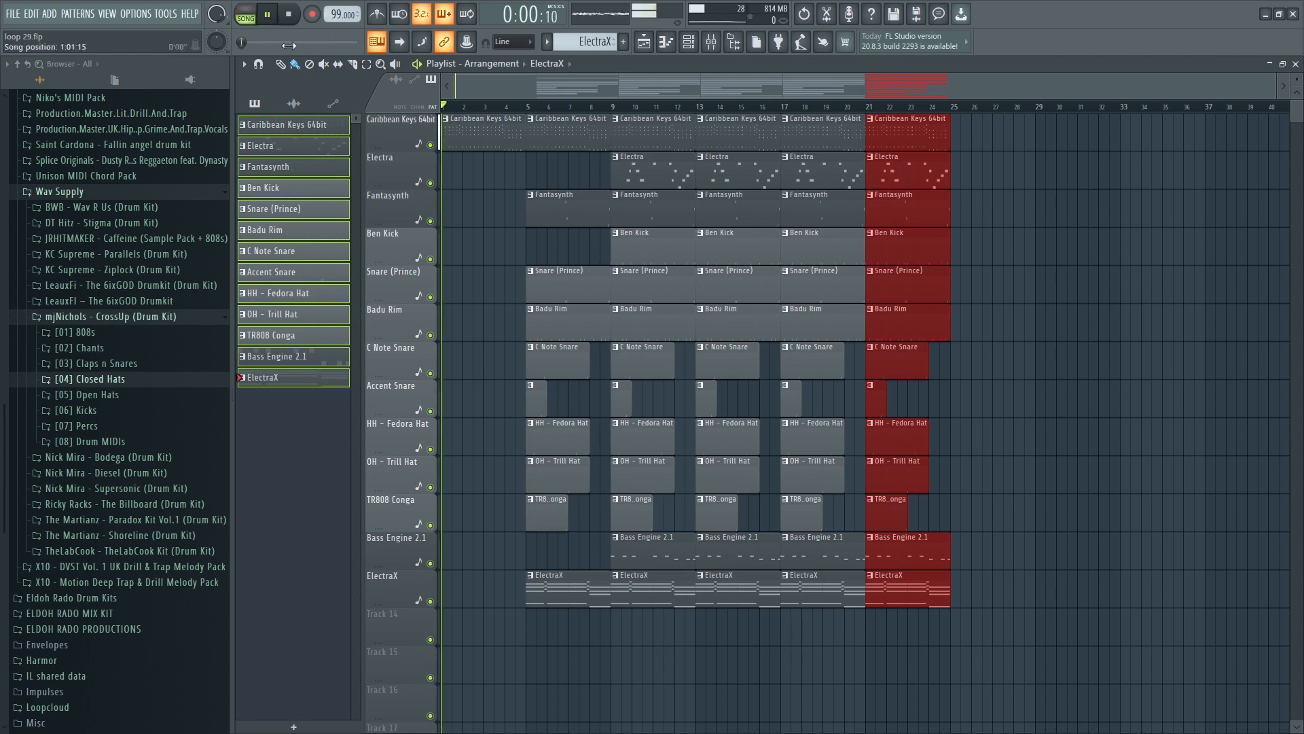
# Delete the ElectraX clip at bar 17 and the Bass Engine 2.1 and Electra clips at bars 17 and 21.
pyautogui.scroll(2, 778, 111)
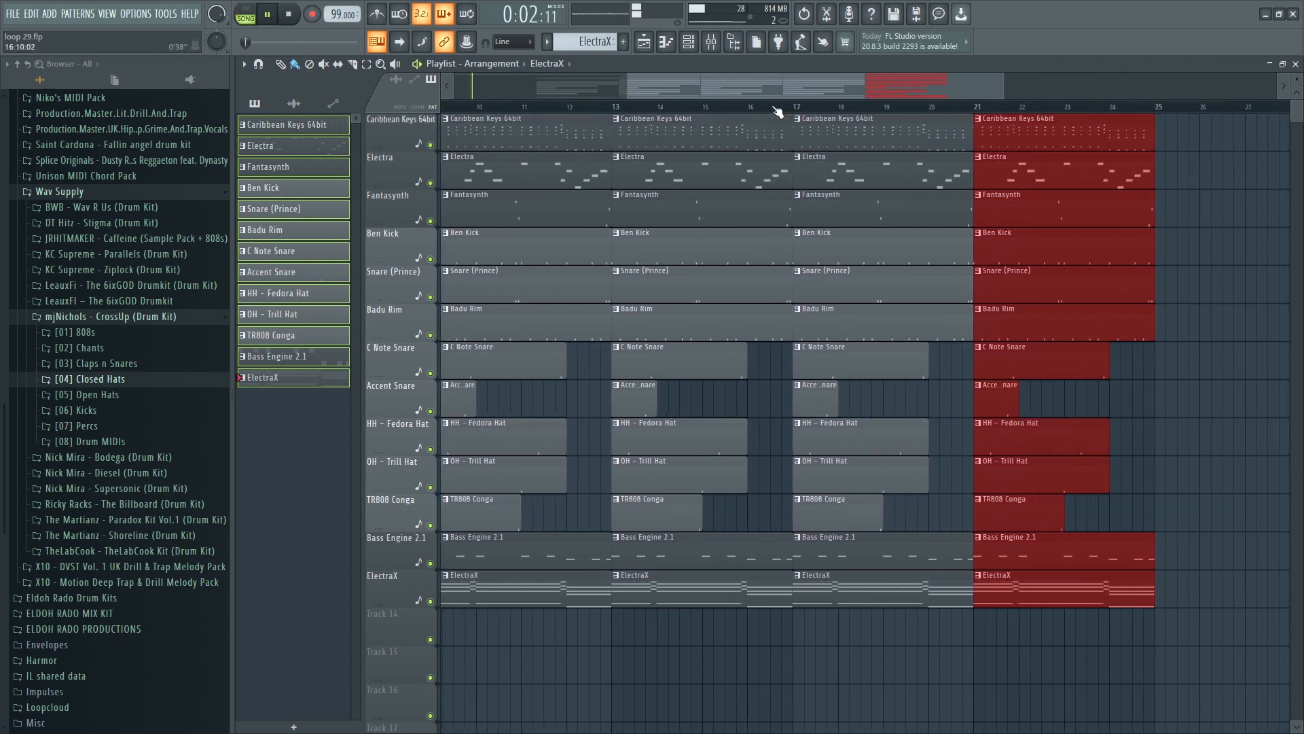
pyautogui.moveTo(788, 87); pyautogui.dragTo(563, 85)
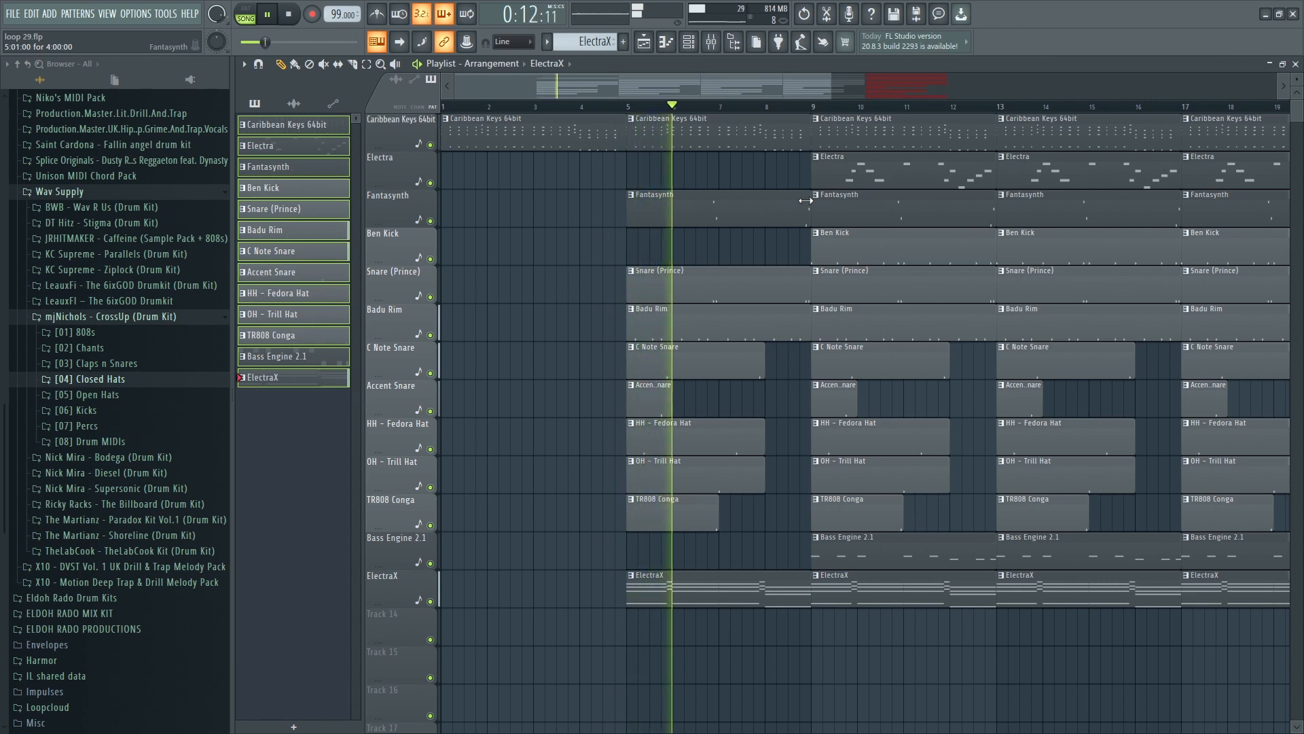
pyautogui.scroll(-2, 796, 92)
pyautogui.hotkey('ctrl', 'b')
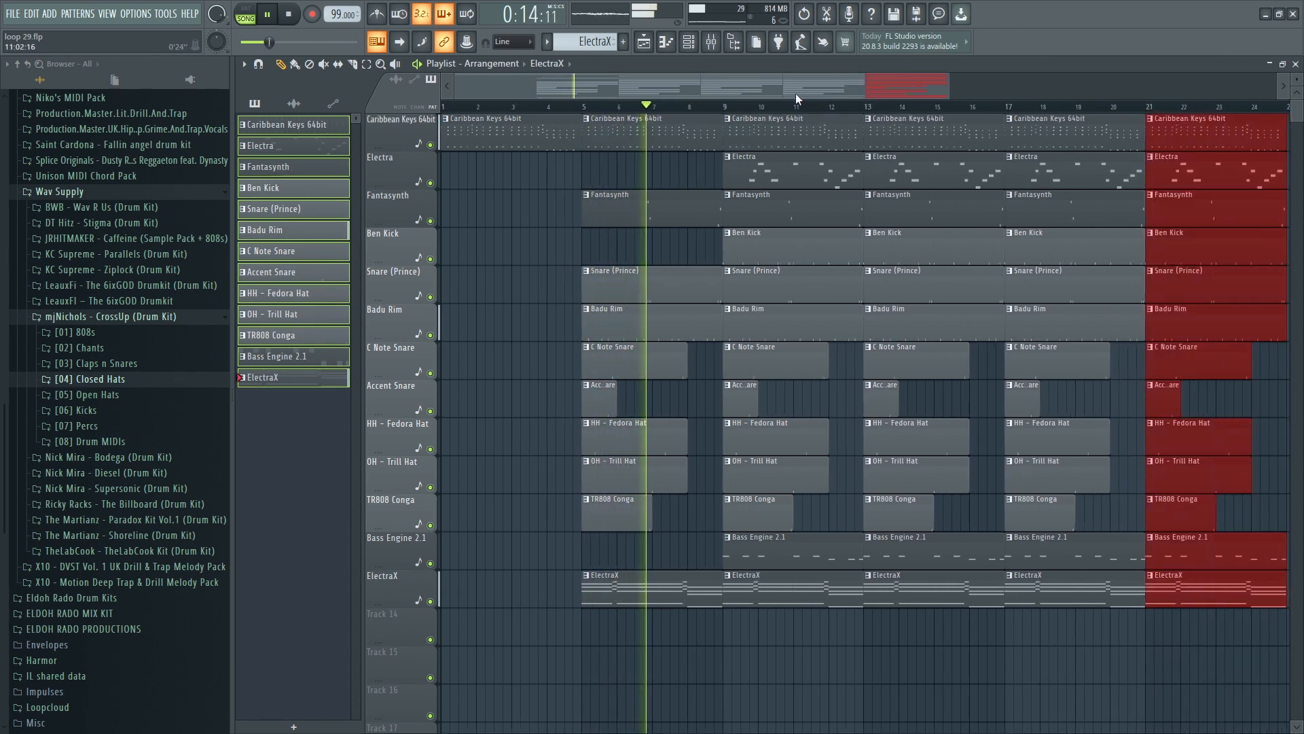
pyautogui.moveTo(797, 92); pyautogui.dragTo(872, 93)
pyautogui.rightClick(978, 554)
pyautogui.rightClick(980, 589)
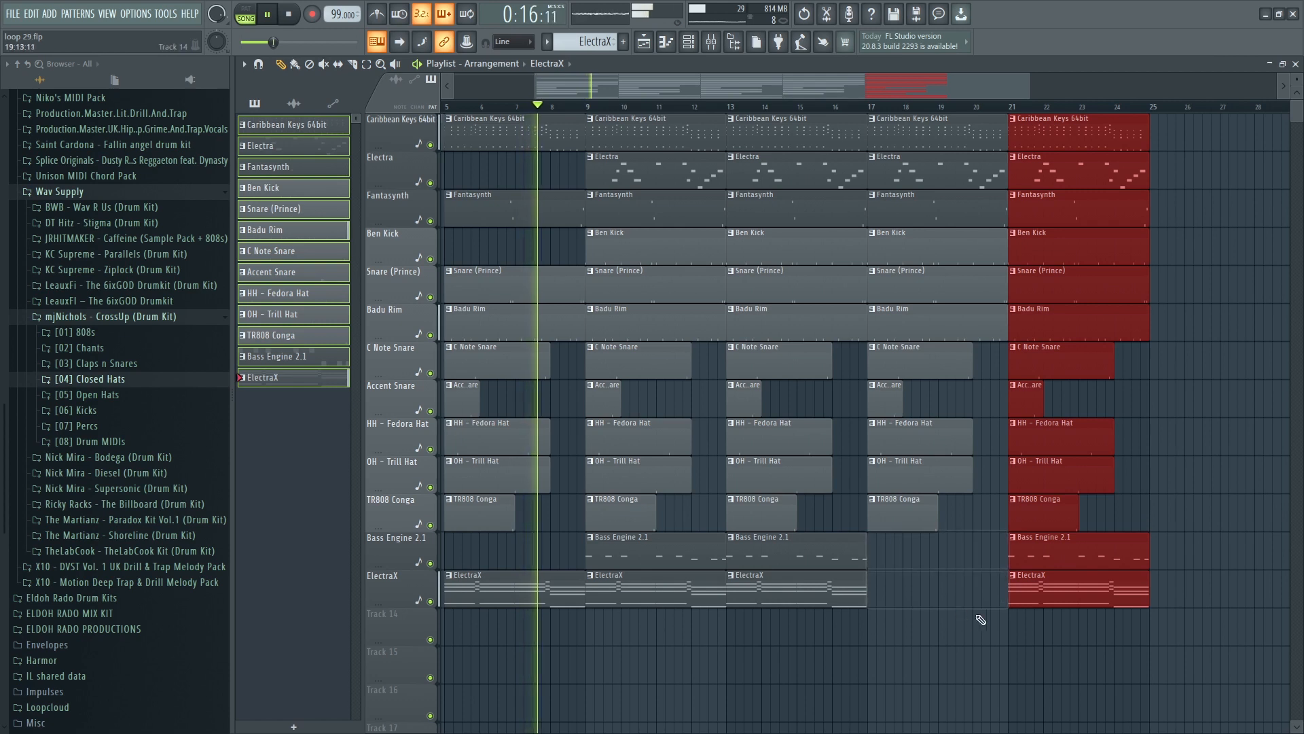
pyautogui.rightClick(1019, 553)
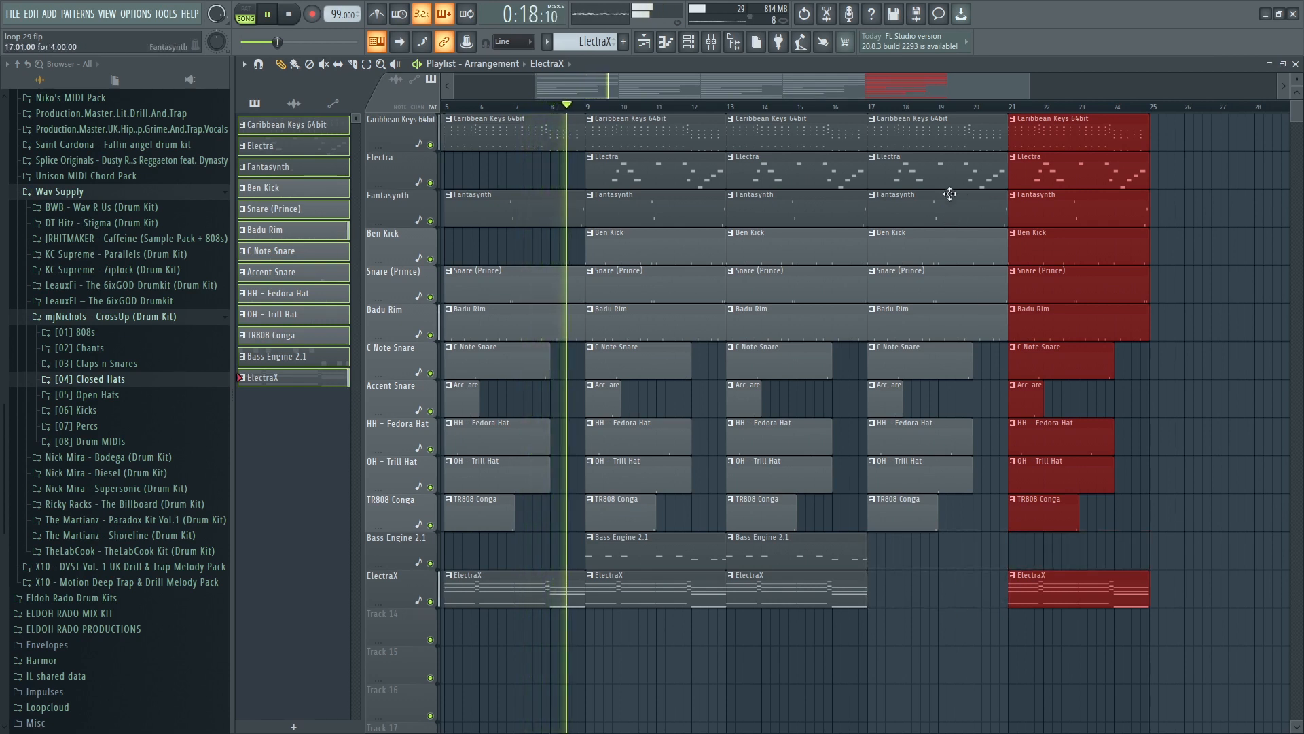
pyautogui.rightClick(964, 173)
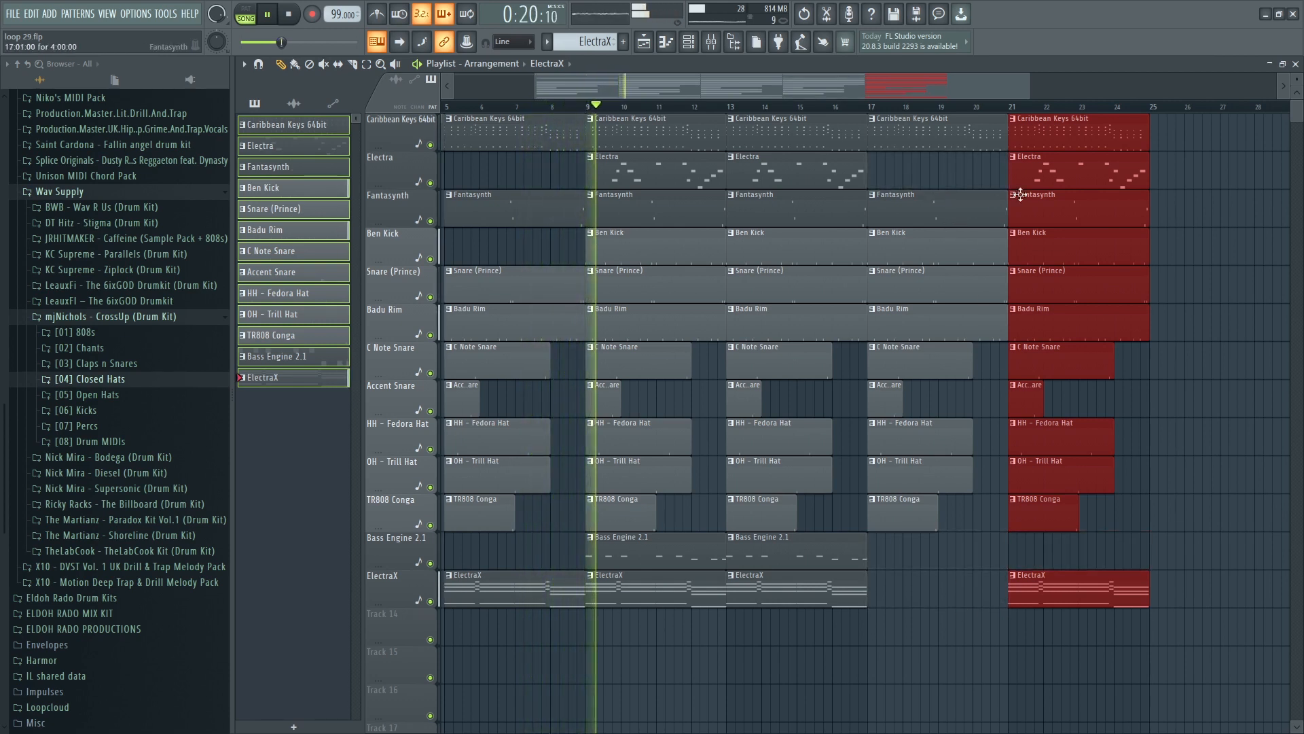
pyautogui.rightClick(1057, 178)
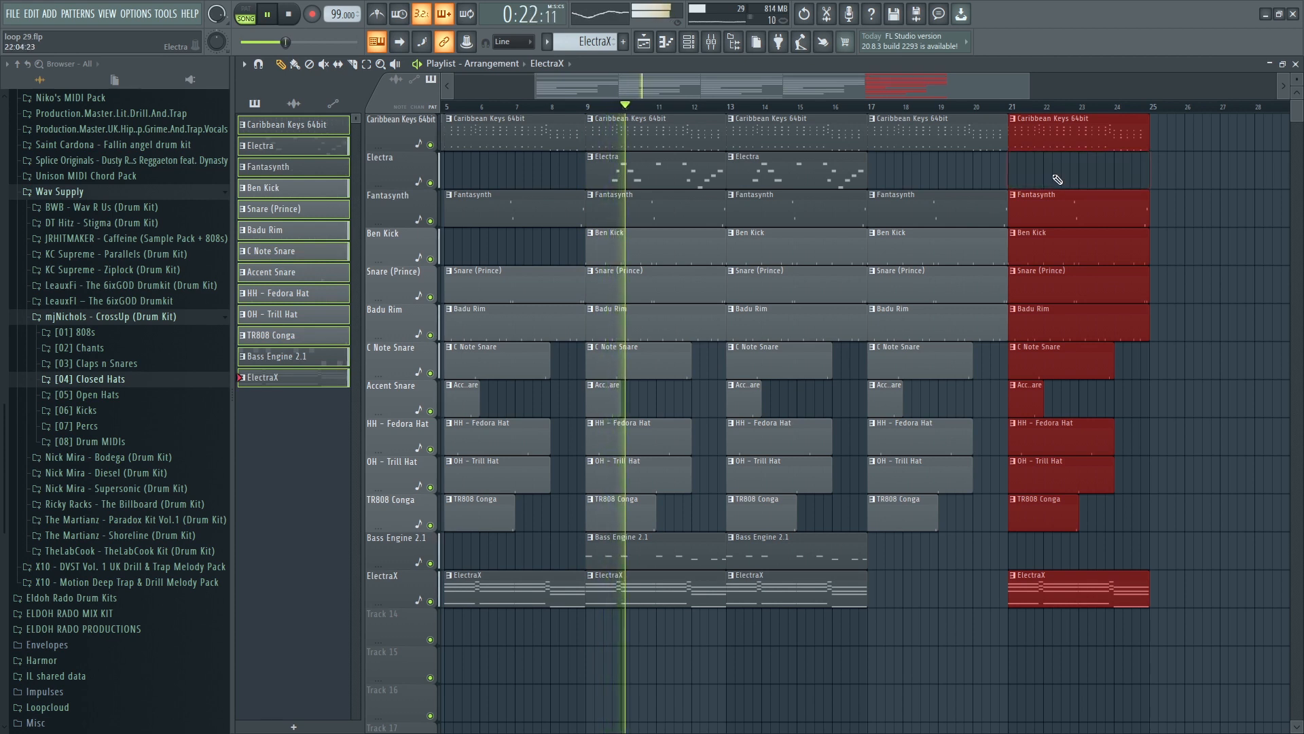
pyautogui.click(1184, 331)
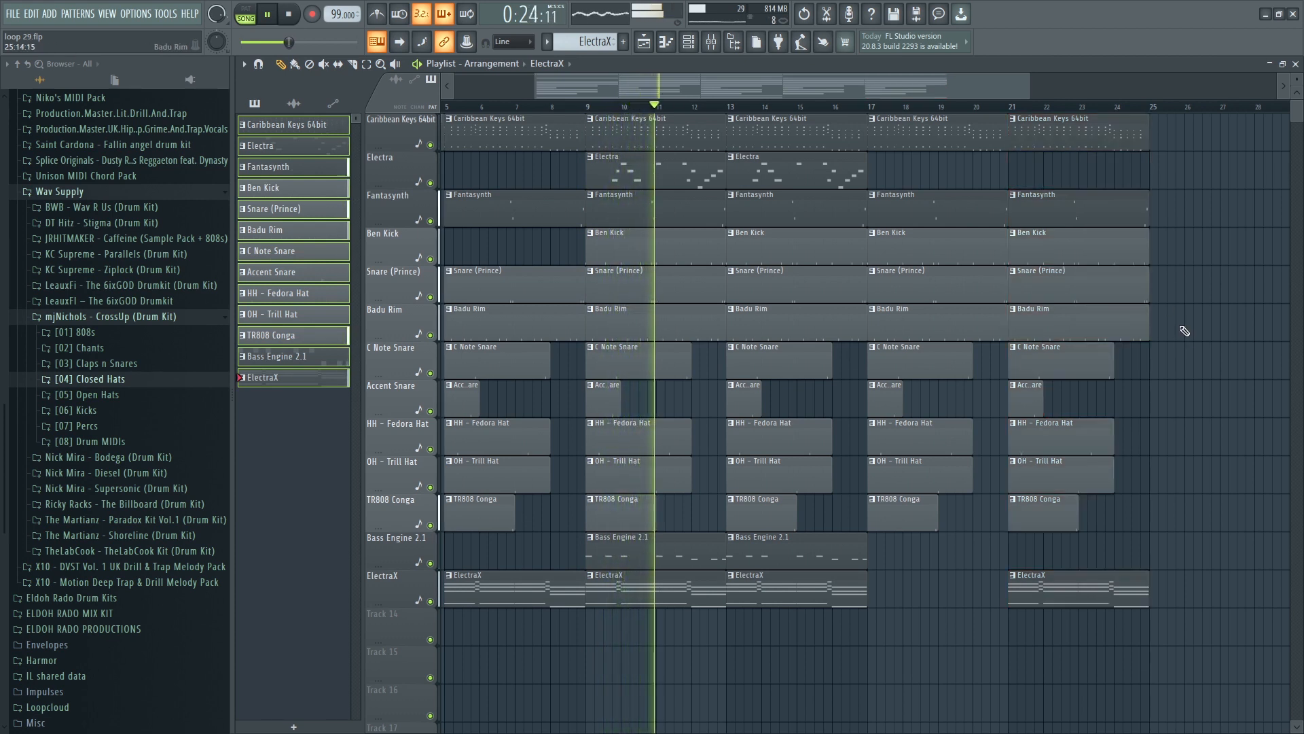
# Lower the ElectraX fader on mixer track 15 to about 43% while the arrangement plays.
pyautogui.click(716, 49)
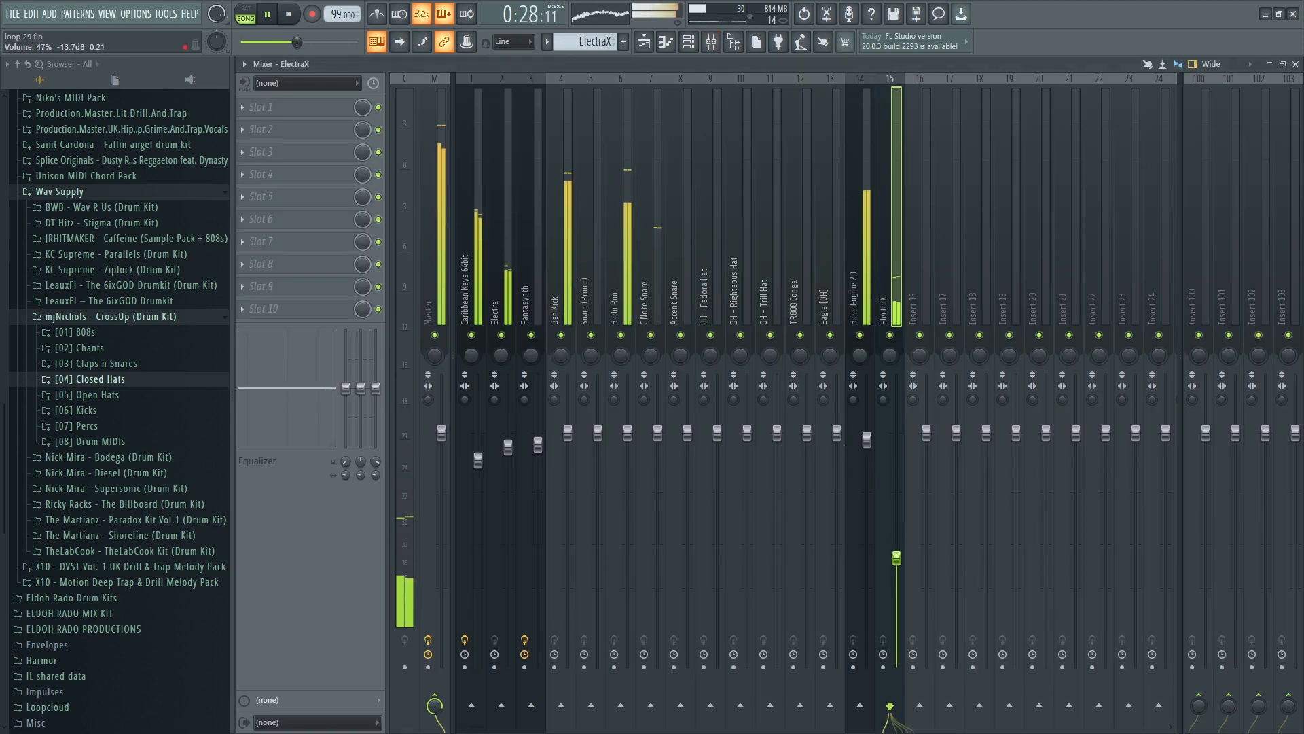
pyautogui.moveTo(897, 557); pyautogui.dragTo(897, 566)
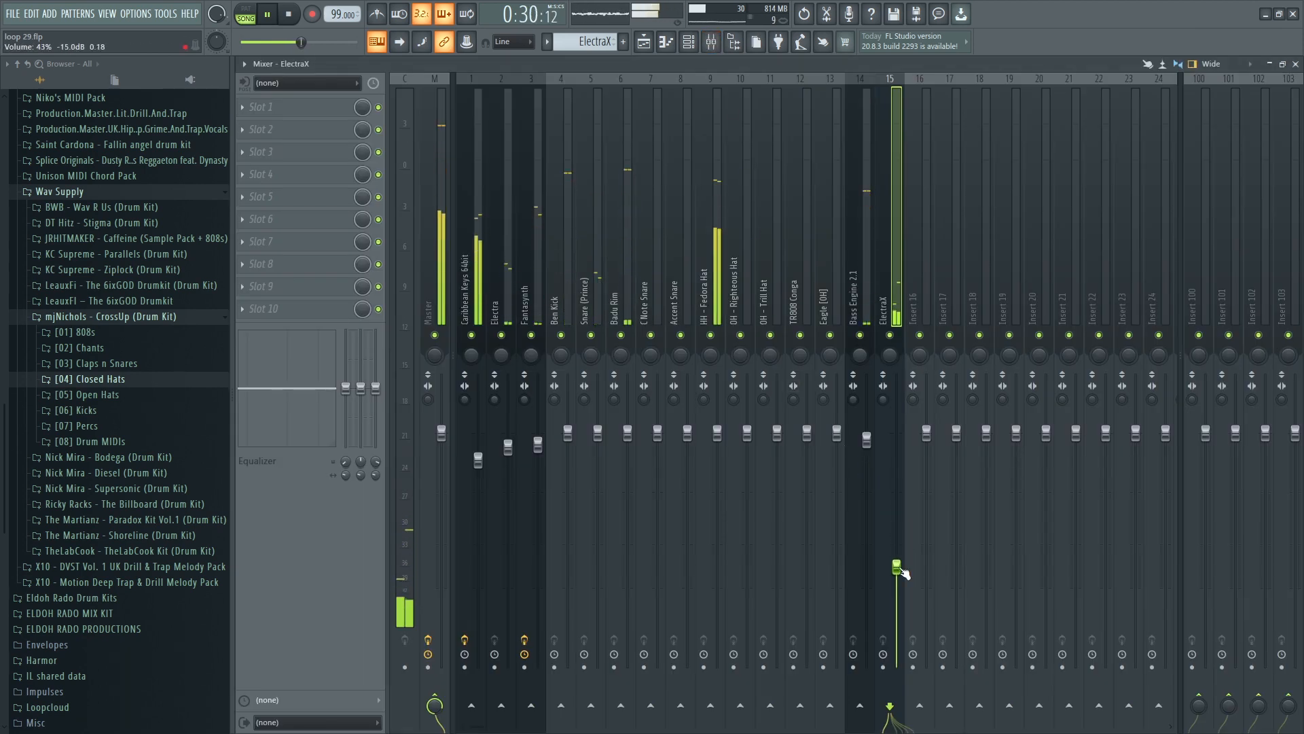
pyautogui.click(1295, 63)
pyautogui.click(711, 41)
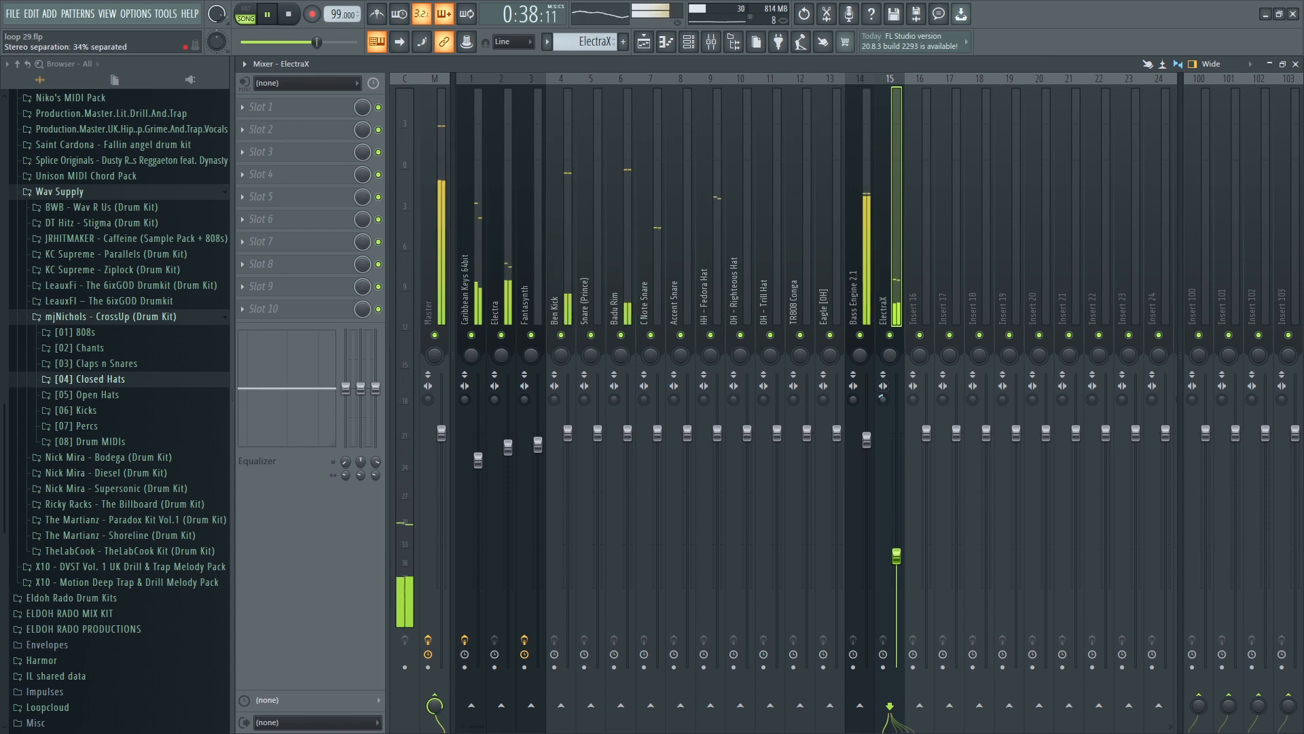
pyautogui.click(1295, 64)
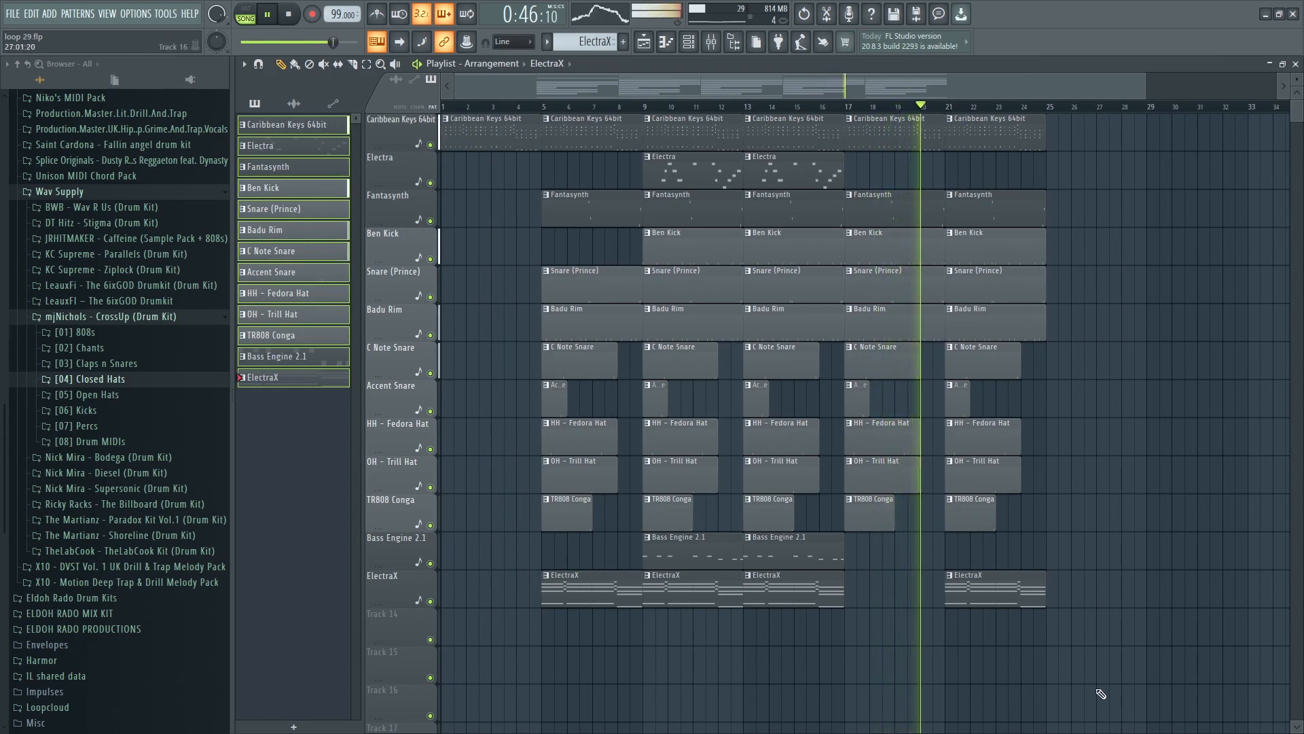
# Duplicate all clips from bar 9 to bar 25 three times, extending the arrangement to bar 73, and clear the selection.
pyautogui.moveTo(1101, 693); pyautogui.dragTo(646, 137)
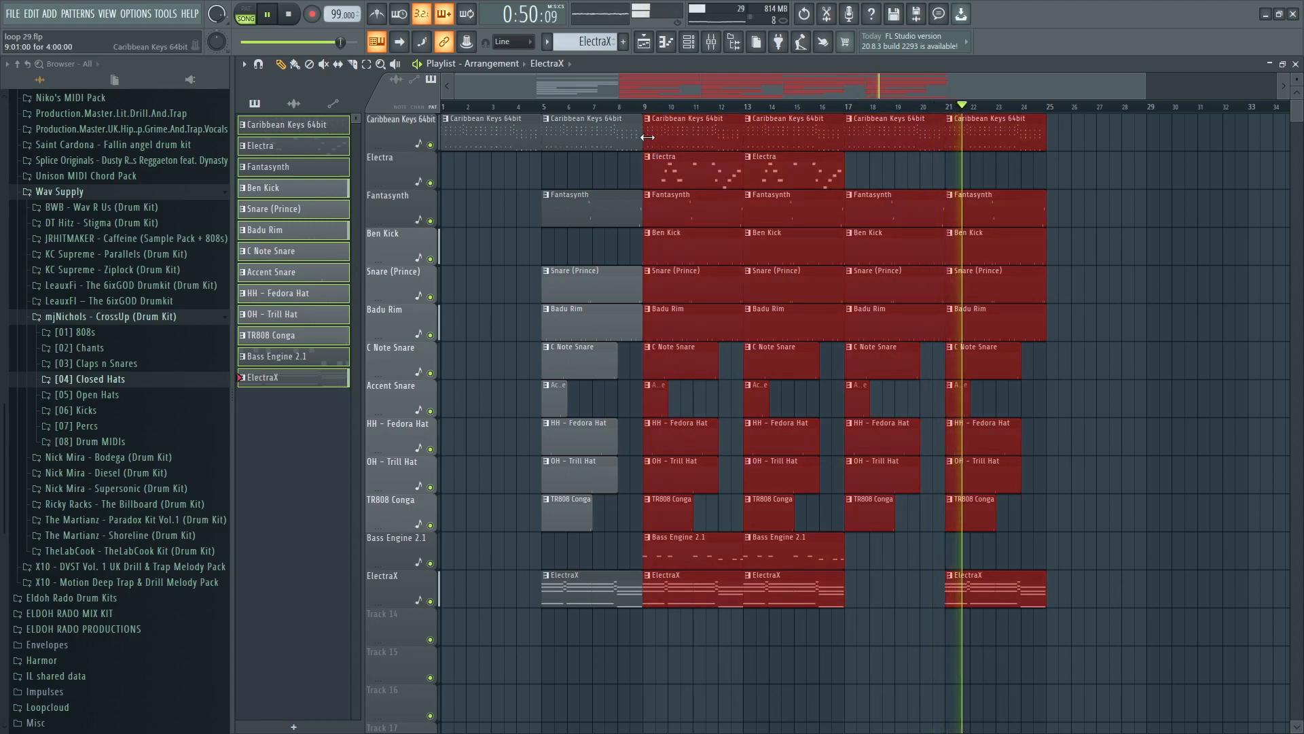
pyautogui.hotkey('ctrl', 'b')
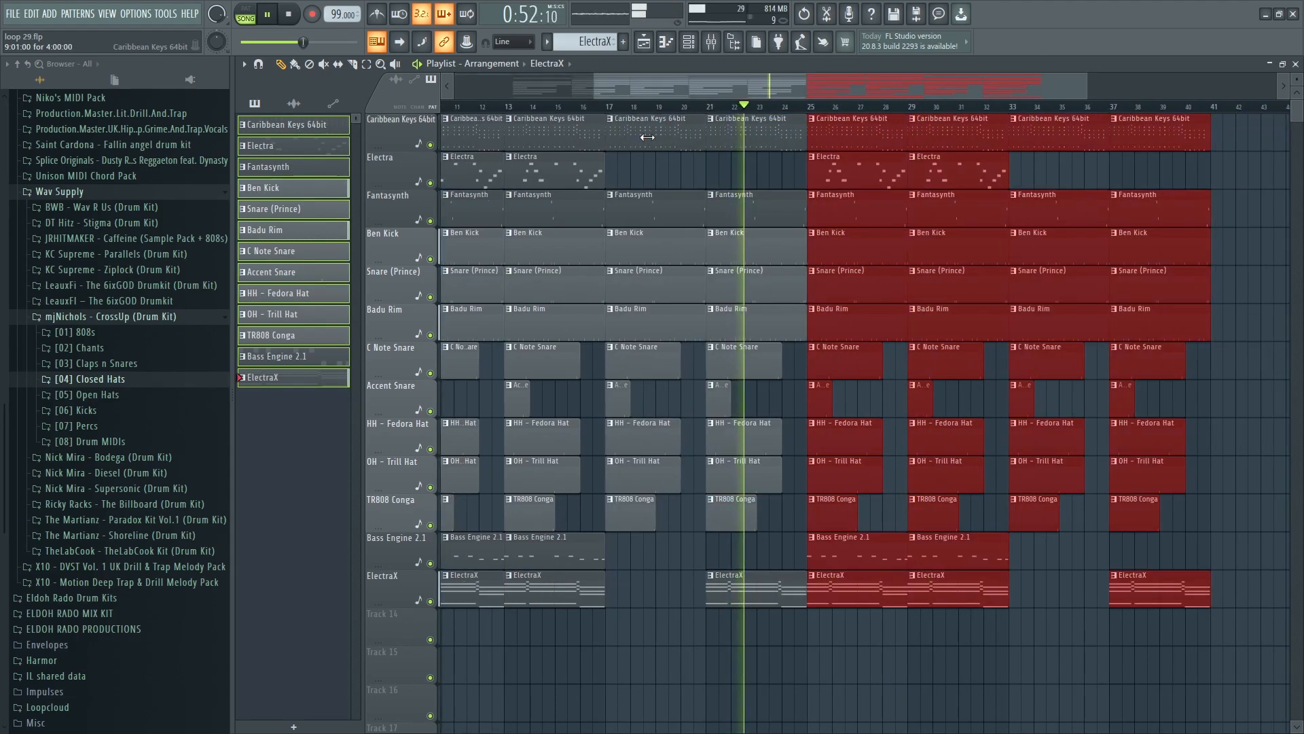
pyautogui.hotkey('ctrl', 'b')
pyautogui.hotkey('ctrl', 'b')
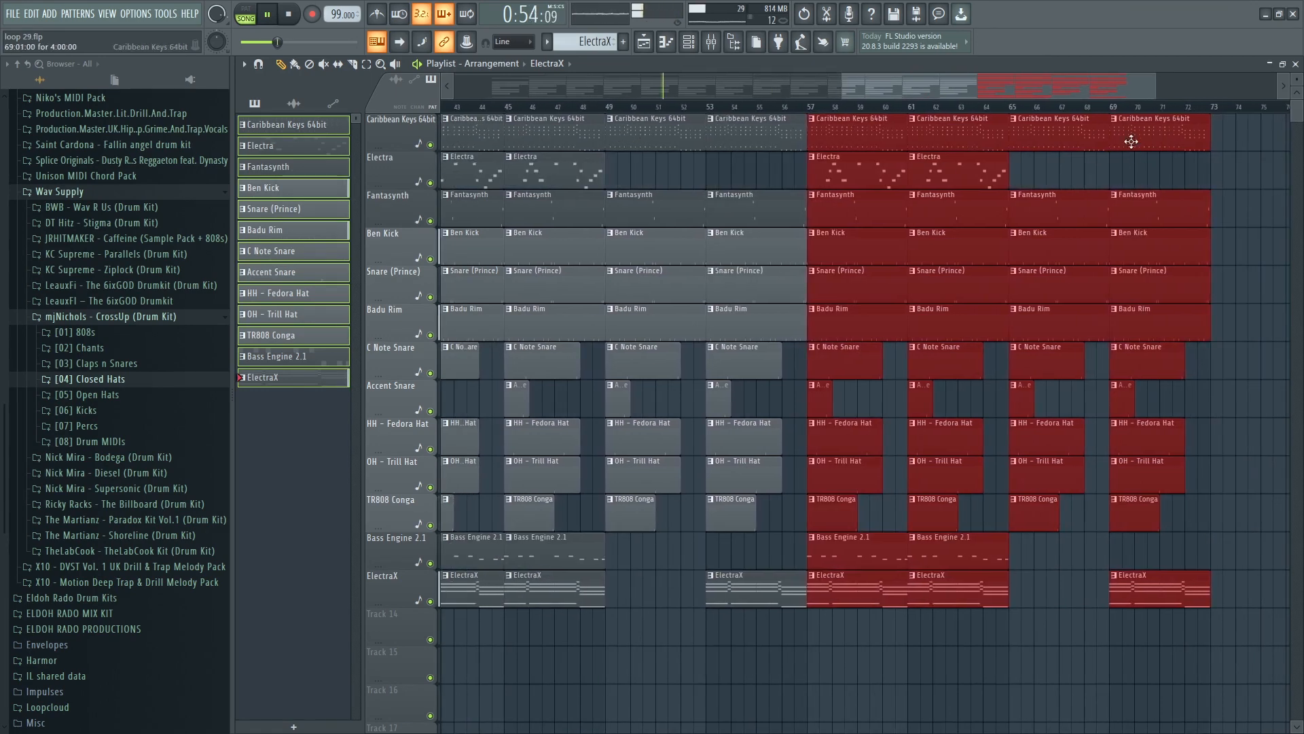
pyautogui.scroll(-2, 1112, 112)
pyautogui.hotkey('ctrl', 'd')
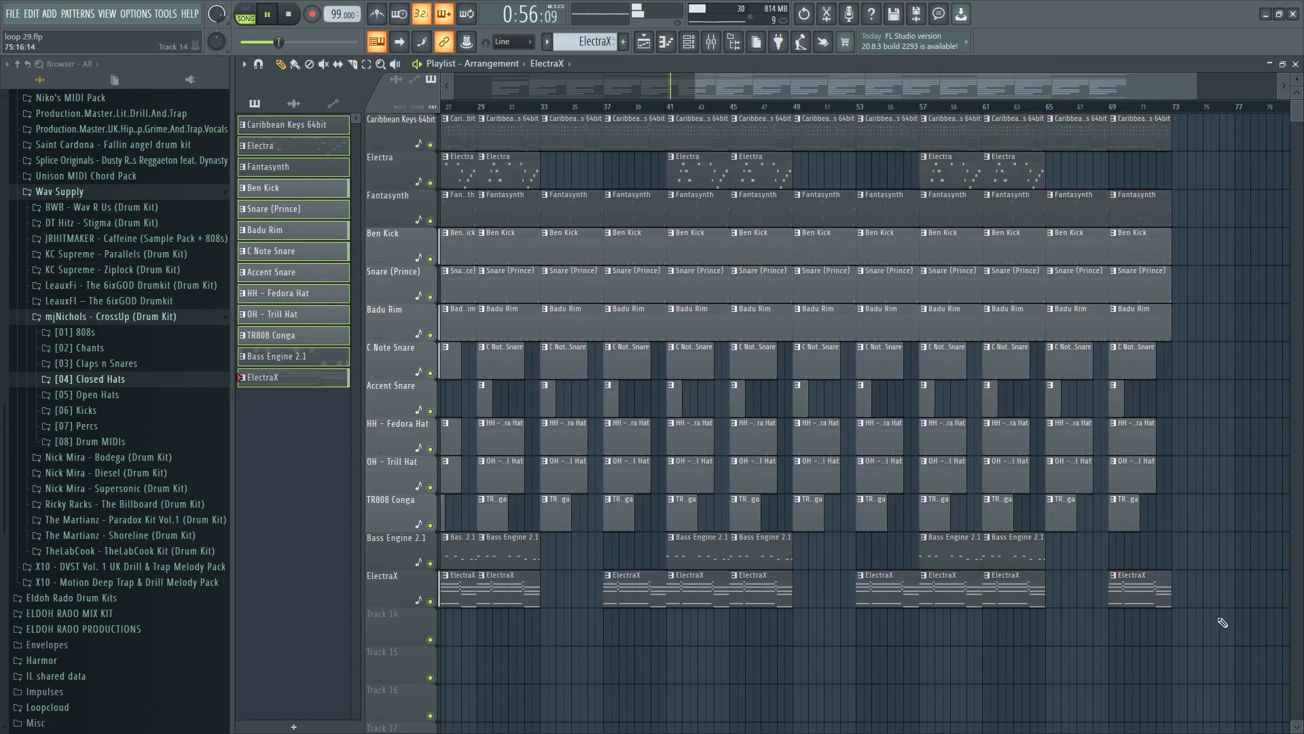
# Delete all drum clips from bar 65 onward and move the last ElectraX clip to bar 65.
pyautogui.moveTo(1162, 448); pyautogui.dragTo(1069, 257)
pyautogui.press('Delete')
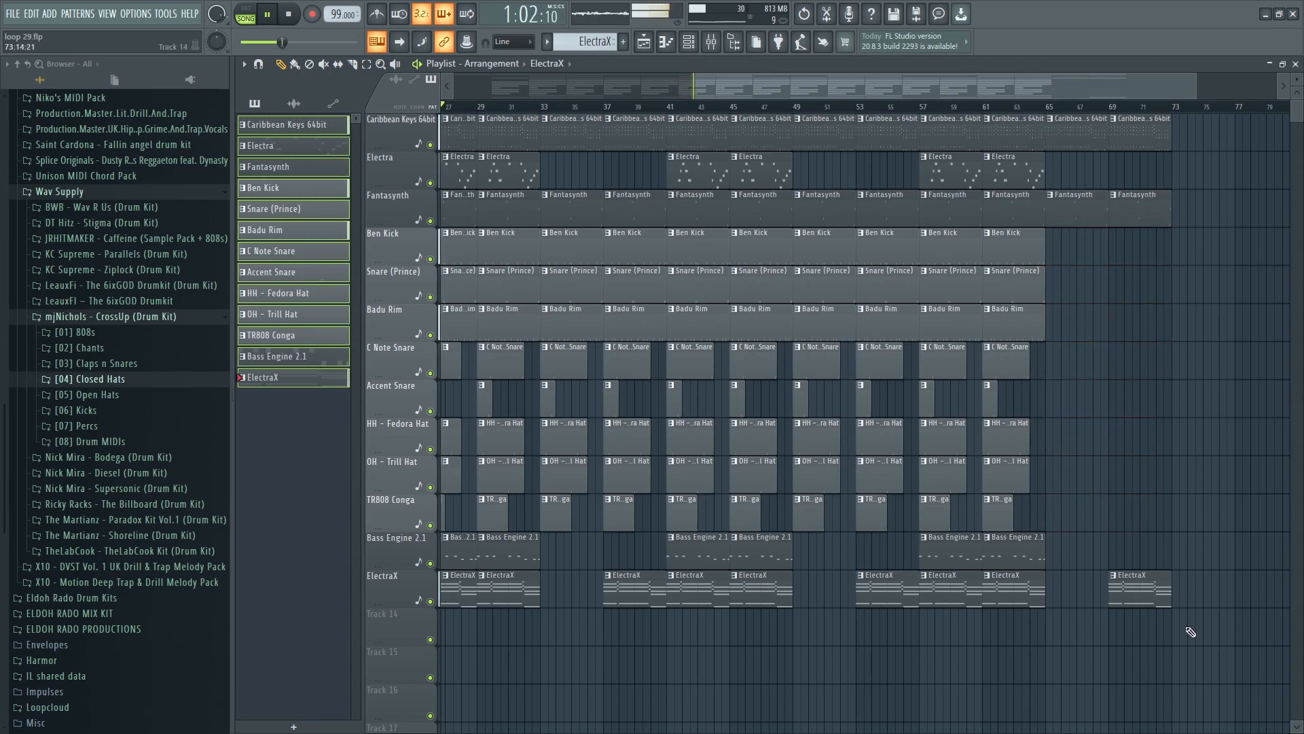
pyautogui.moveTo(1141, 596); pyautogui.dragTo(1079, 596)
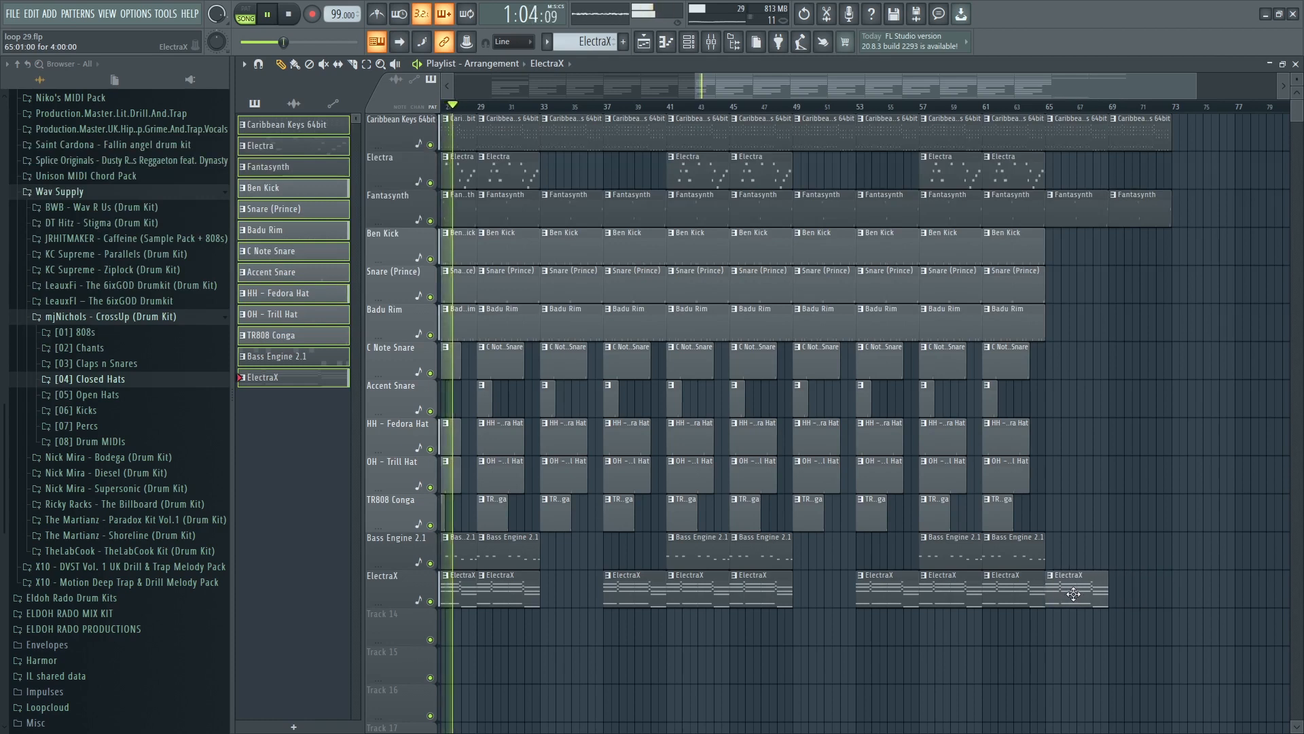
# Delete the Fantasynth and Caribbean Keys clips at bar 69 and copy the last Electra clip to bar 65.
pyautogui.rightClick(1148, 224)
pyautogui.rightClick(1147, 146)
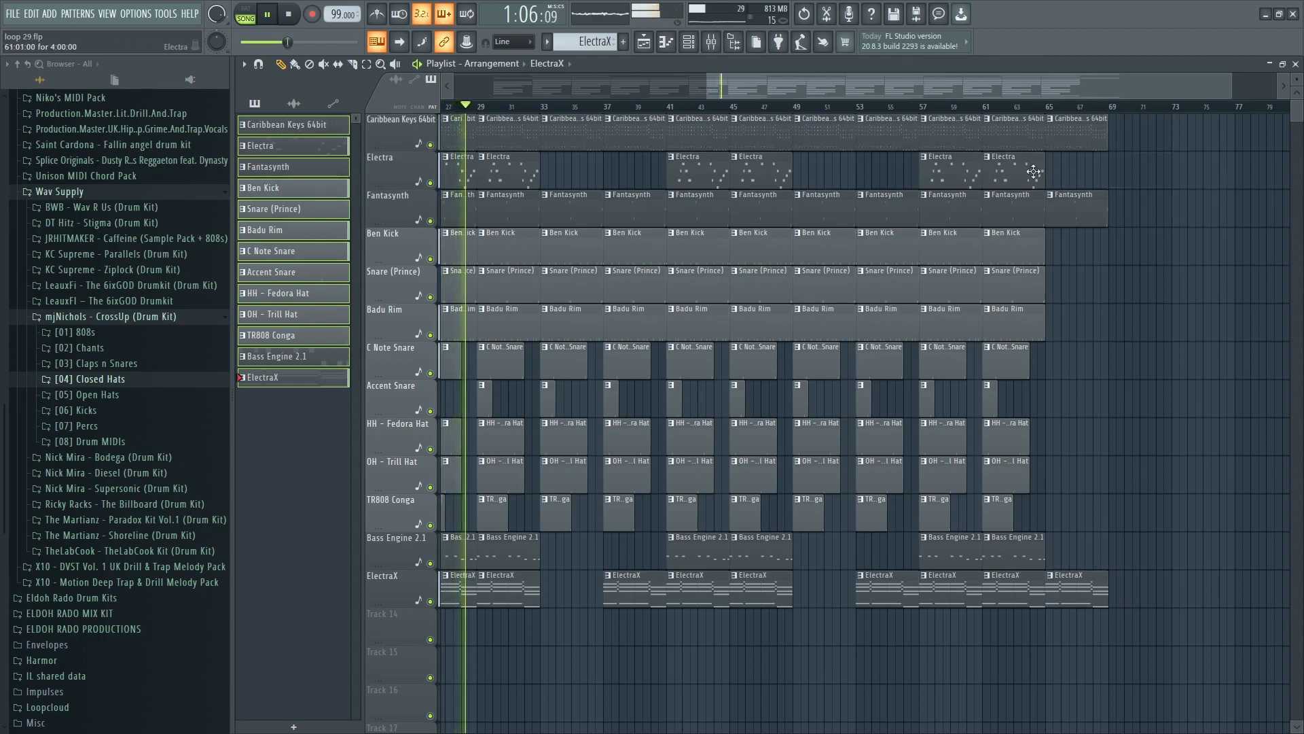
pyautogui.moveTo(1024, 173); pyautogui.dragTo(1085, 175)
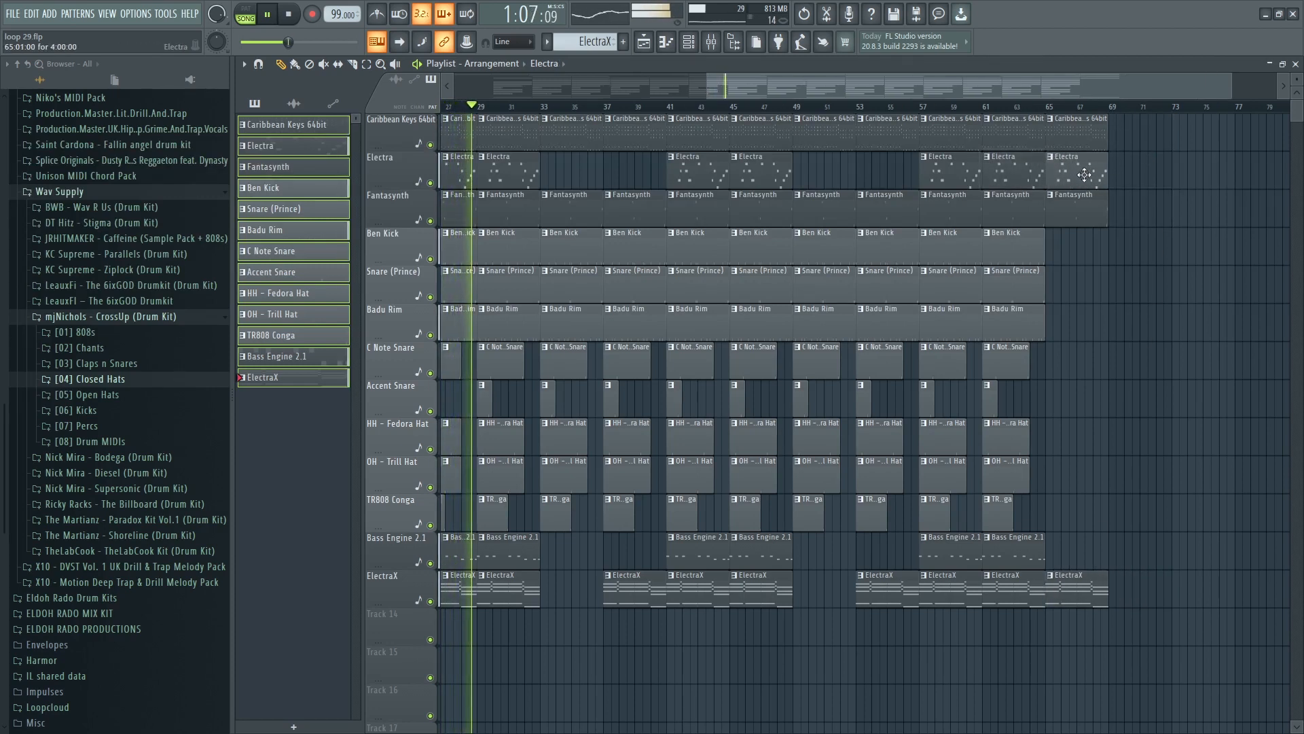
# Delete the Ben Kick clips at bars 33 and 37 and add Electra clips at both bars.
pyautogui.rightClick(582, 251)
pyautogui.rightClick(645, 261)
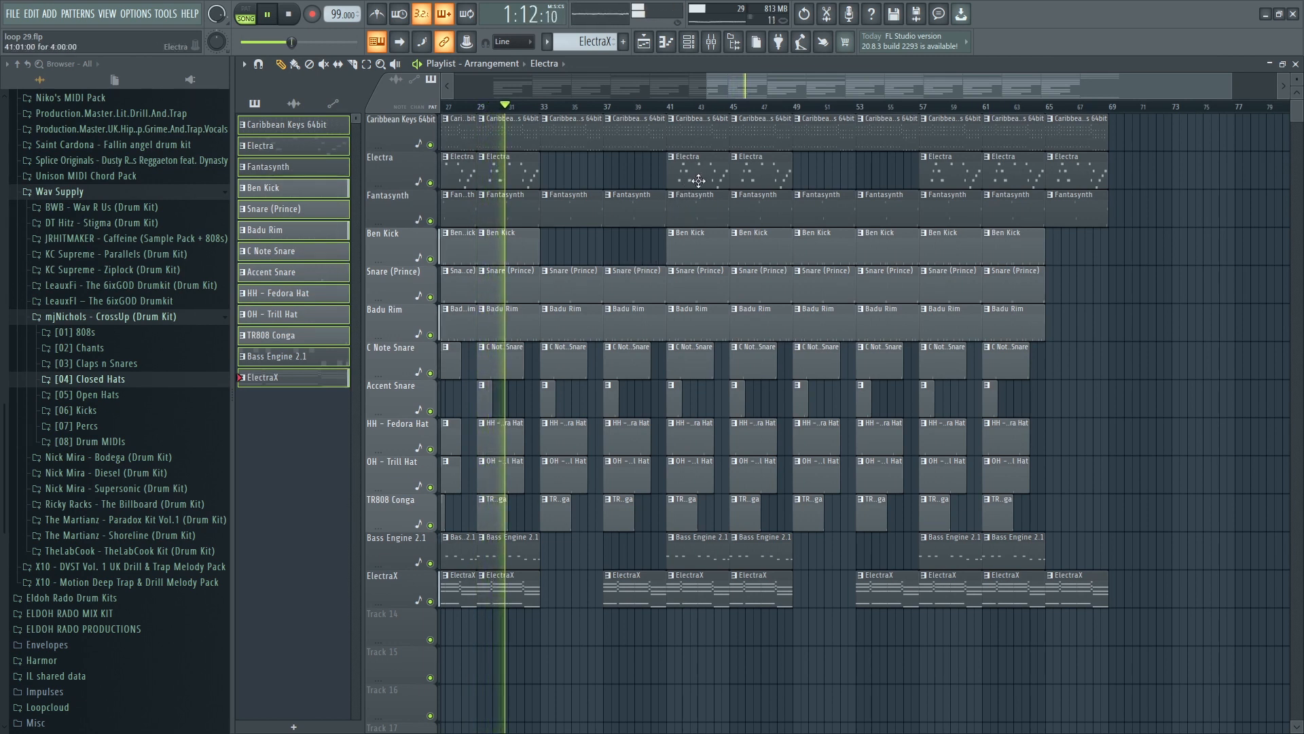
pyautogui.moveTo(703, 179); pyautogui.dragTo(624, 188)
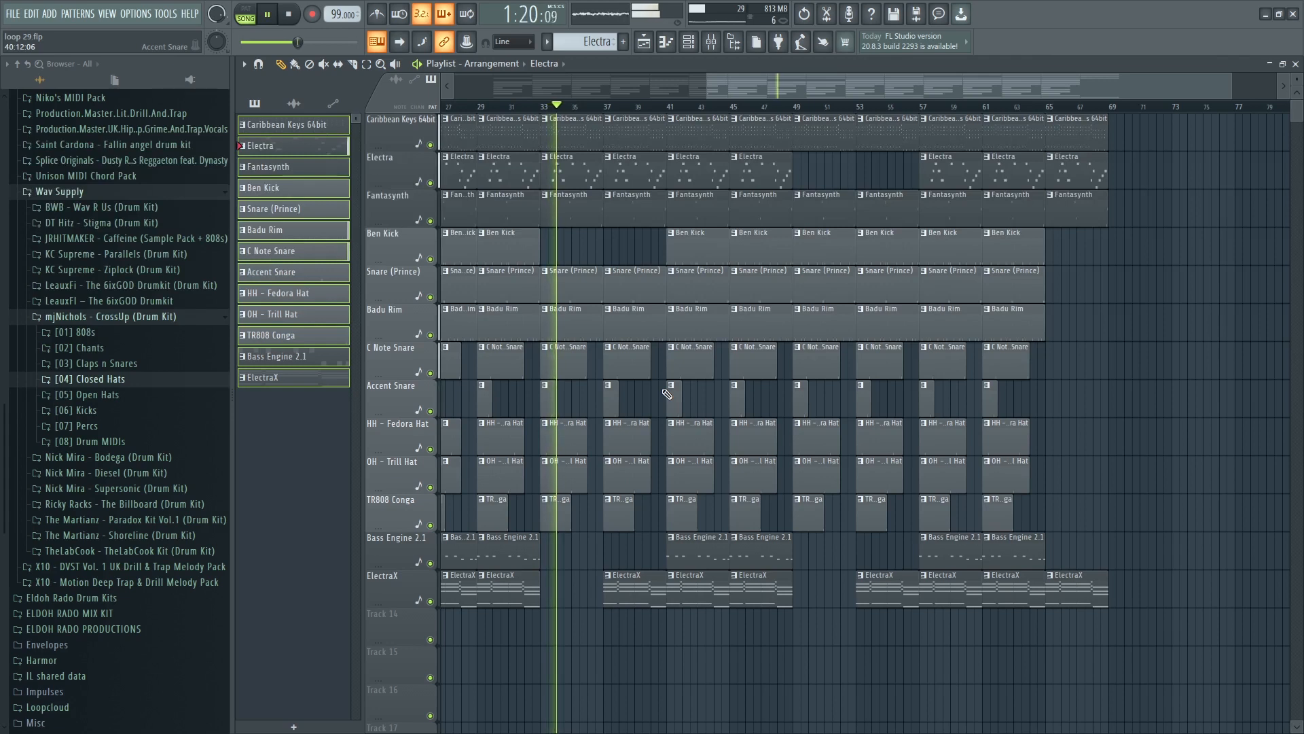
# Add Bass Engine 2.1 clips at bars 65 and 37.
pyautogui.moveTo(1019, 557); pyautogui.dragTo(1083, 548)
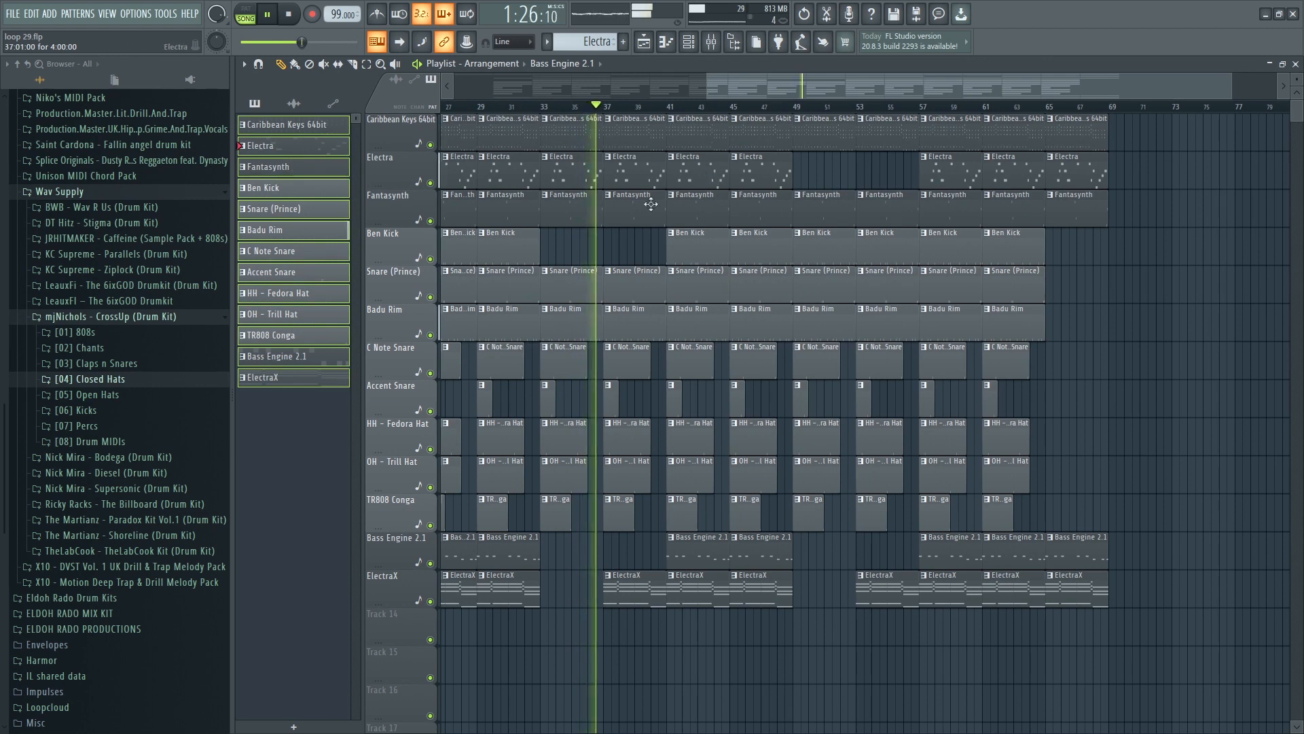
pyautogui.click(622, 557)
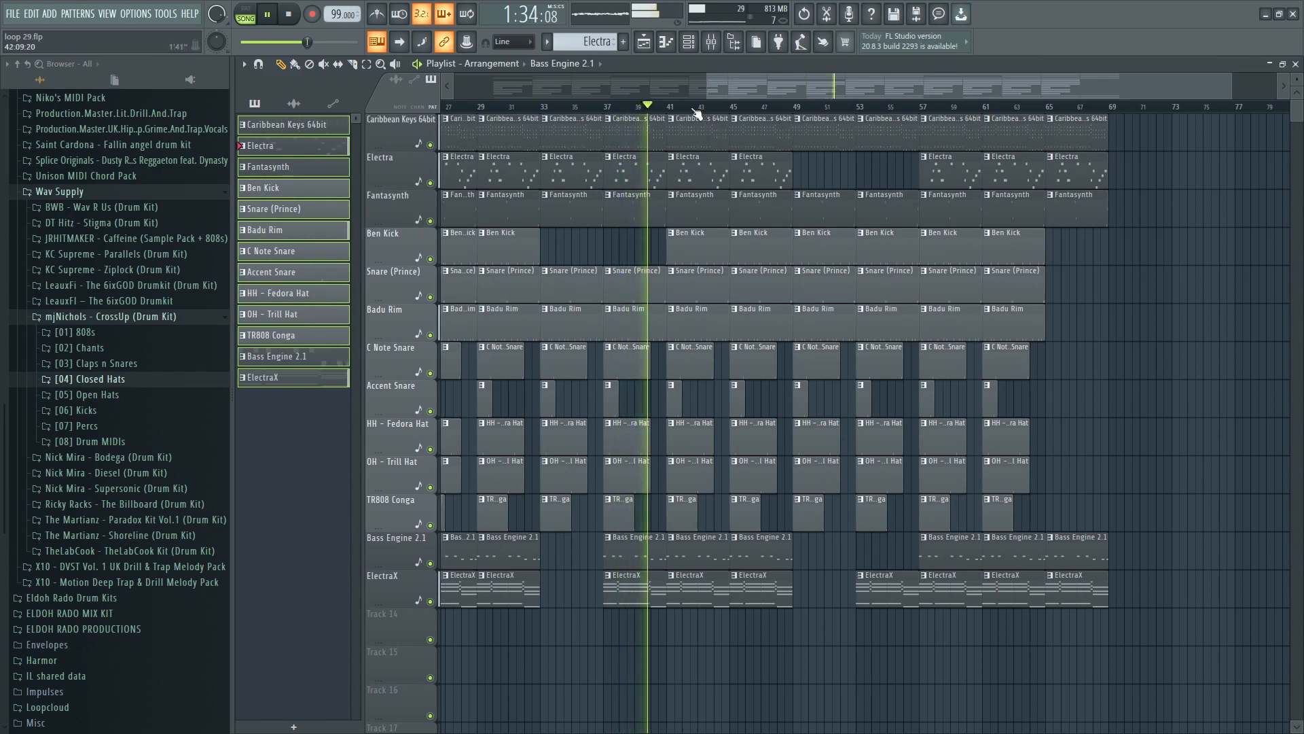
# Shorten the Ben Kick, Snare (Prince) and Badu Rim clips at bar 49 to end about one beat before bar 53.
pyautogui.scroll(-2, 696, 111)
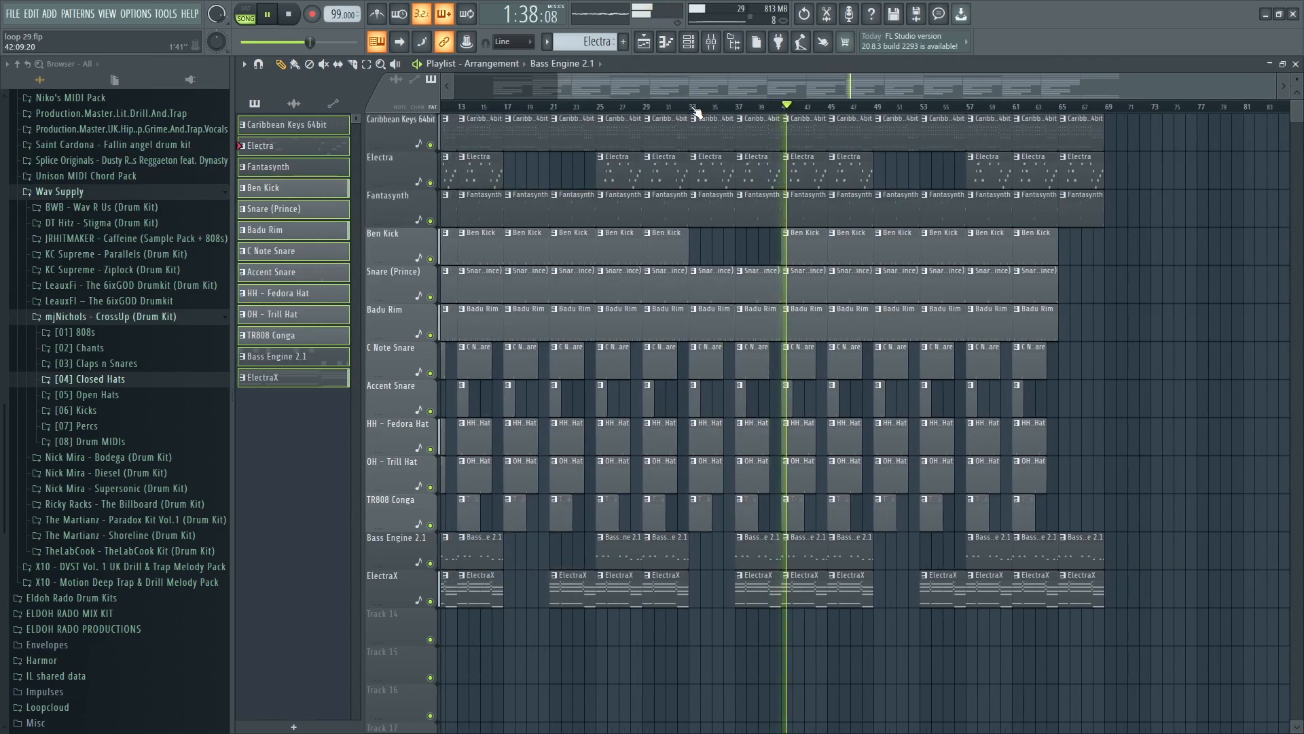
pyautogui.scroll(-2, 697, 112)
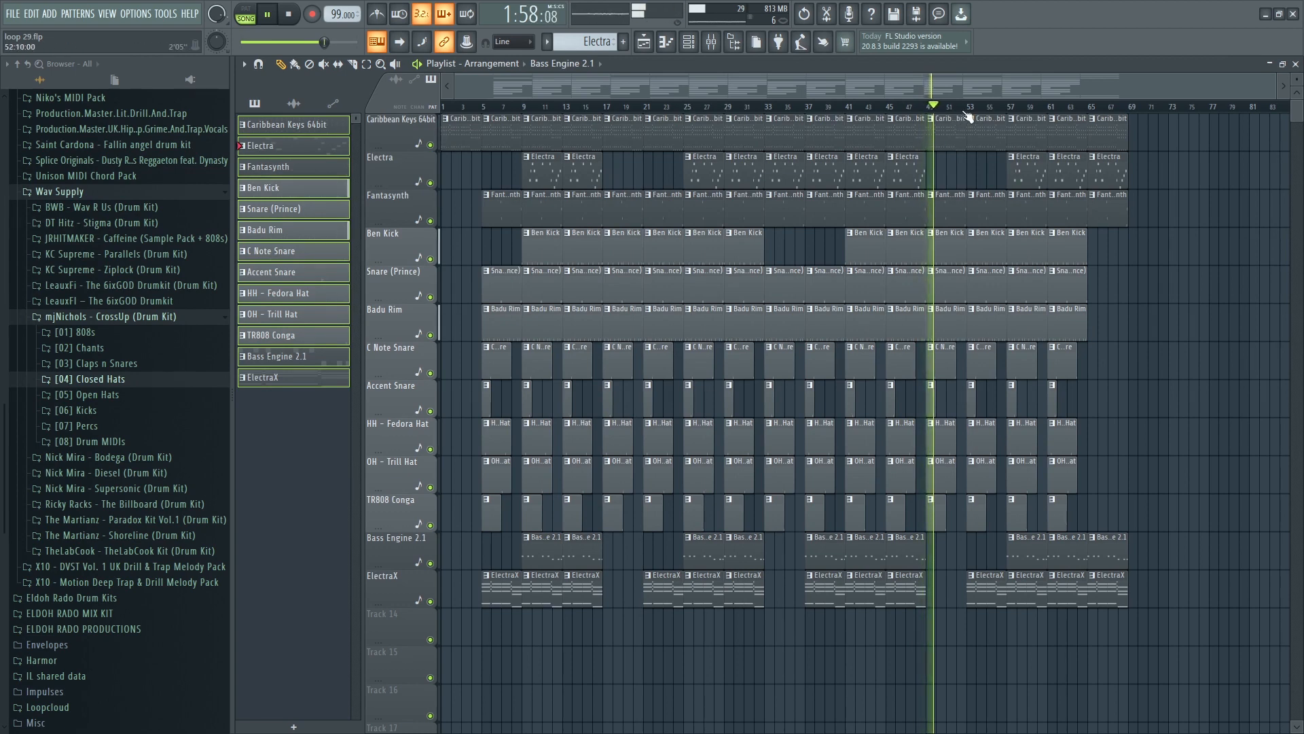
pyautogui.scroll(4, 968, 116)
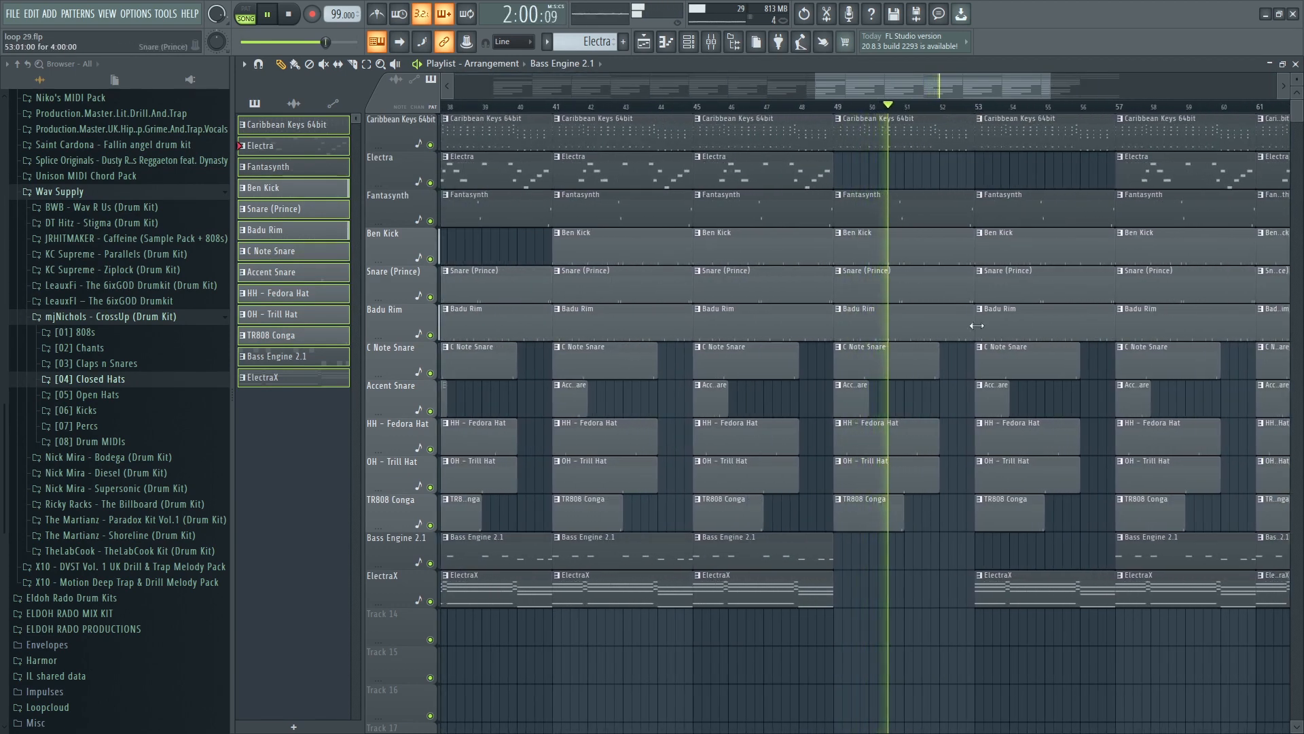
pyautogui.moveTo(970, 399); pyautogui.dragTo(957, 239)
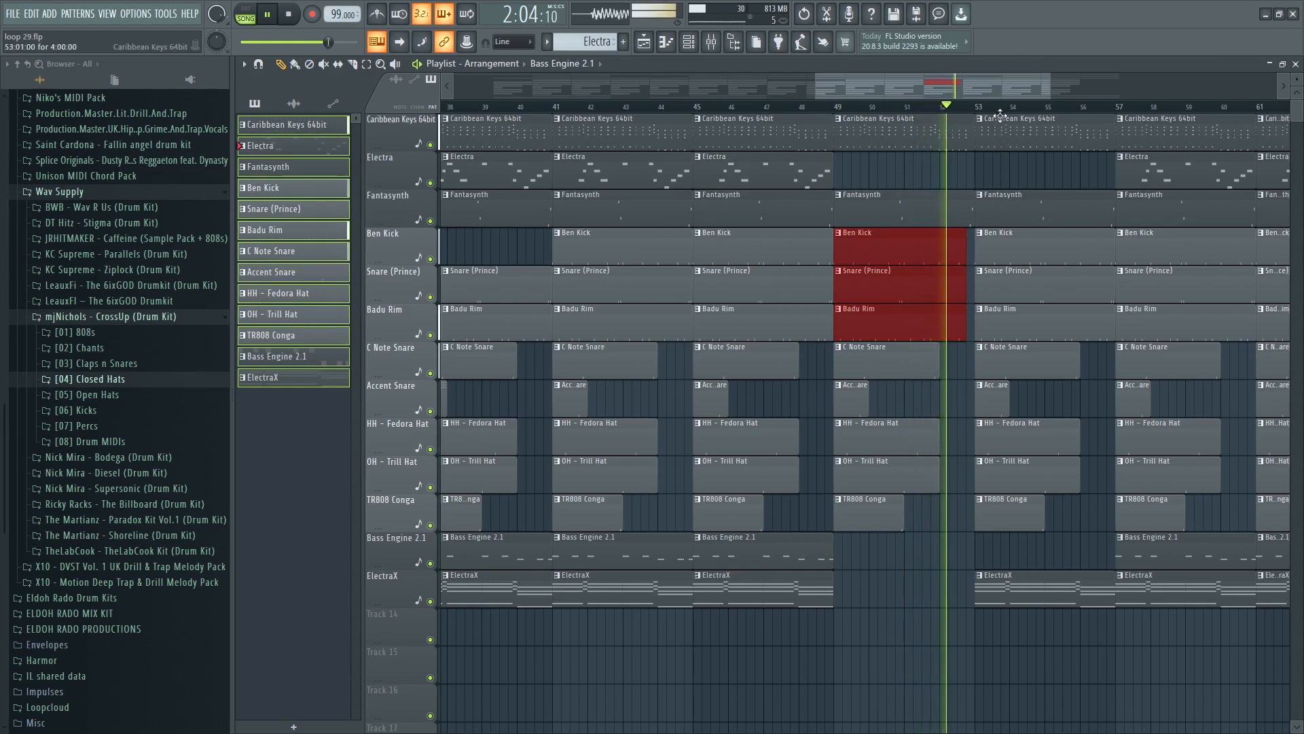
# Shorten the Ben Kick, Snare (Prince) and Badu Rim clips at bar 53 to a length of 3:14:00.
pyautogui.moveTo(939, 85); pyautogui.dragTo(969, 91)
pyautogui.scroll(3, 981, 110)
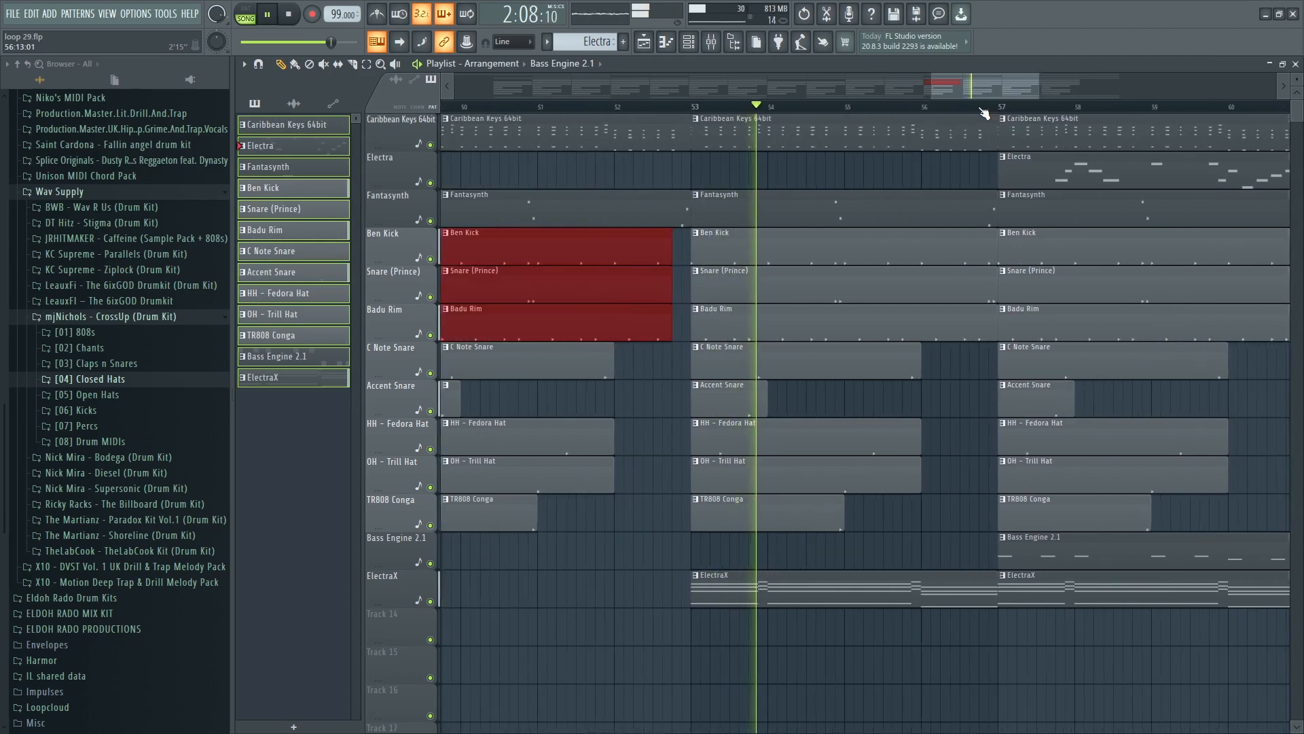
pyautogui.scroll(3, 984, 113)
pyautogui.moveTo(1001, 416); pyautogui.dragTo(998, 242)
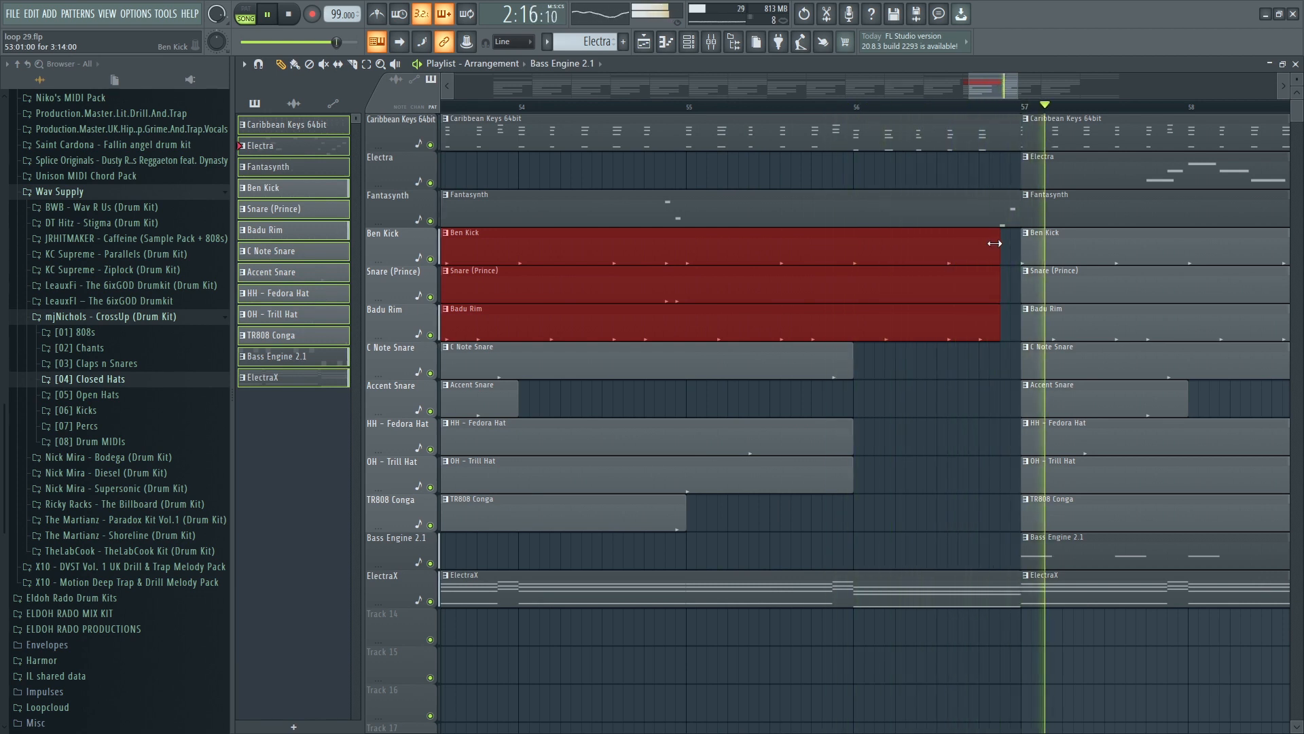
pyautogui.scroll(-5, 995, 117)
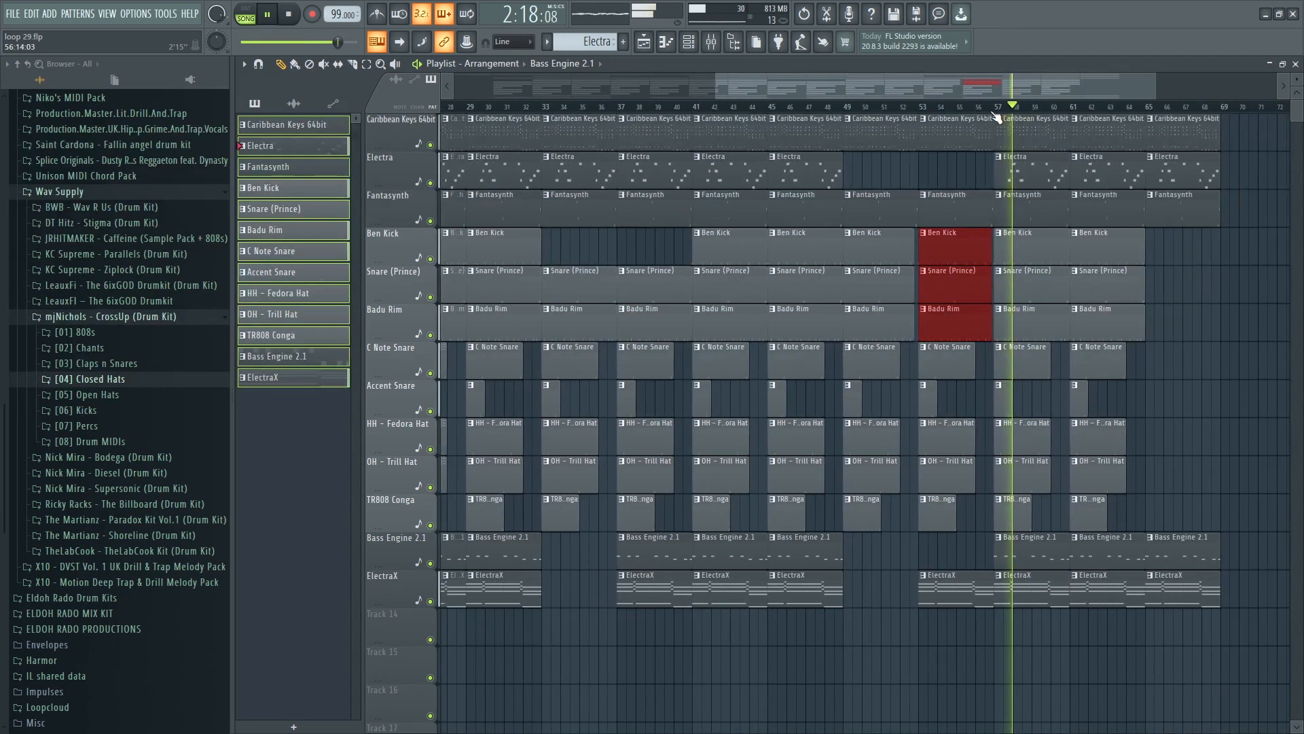
pyautogui.scroll(-3, 996, 117)
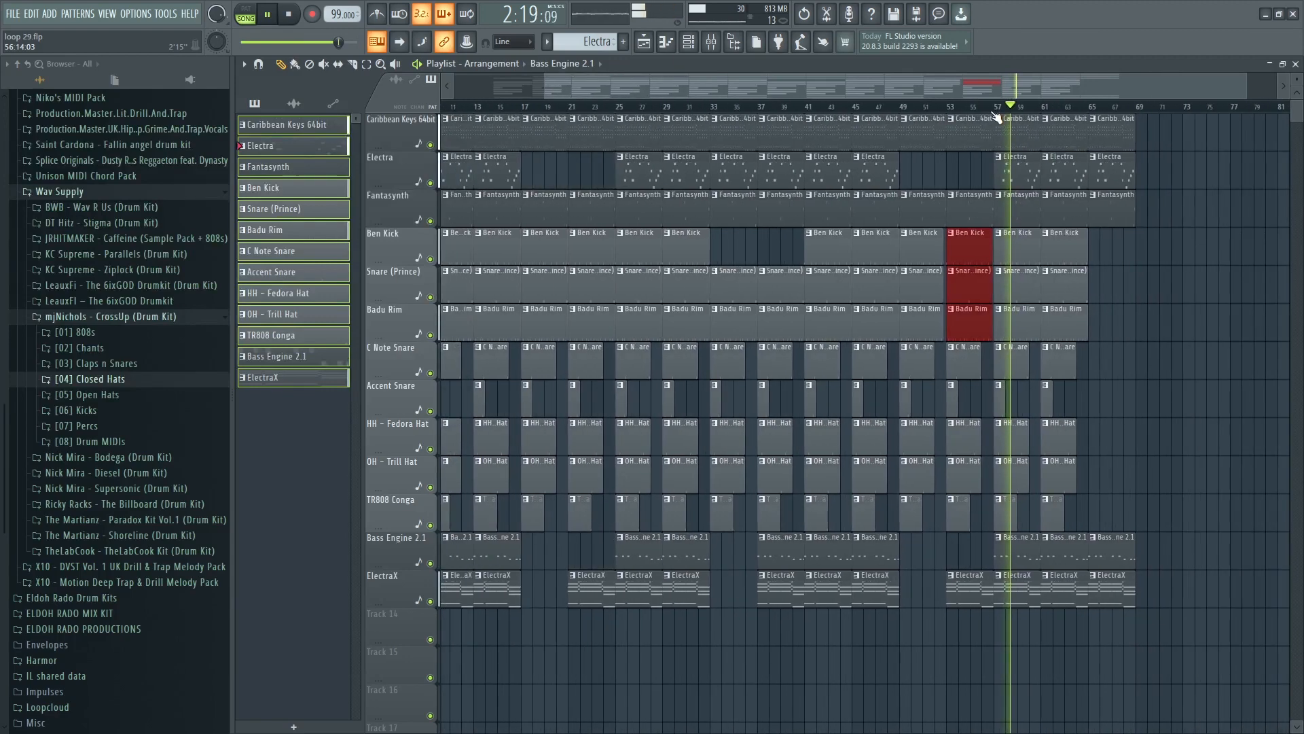
# Create a dark red pattern named End and place a two-bar clip of it at bar 69 on the Badu Rim track.
pyautogui.click(549, 43)
pyautogui.click(673, 69)
pyautogui.write('E')
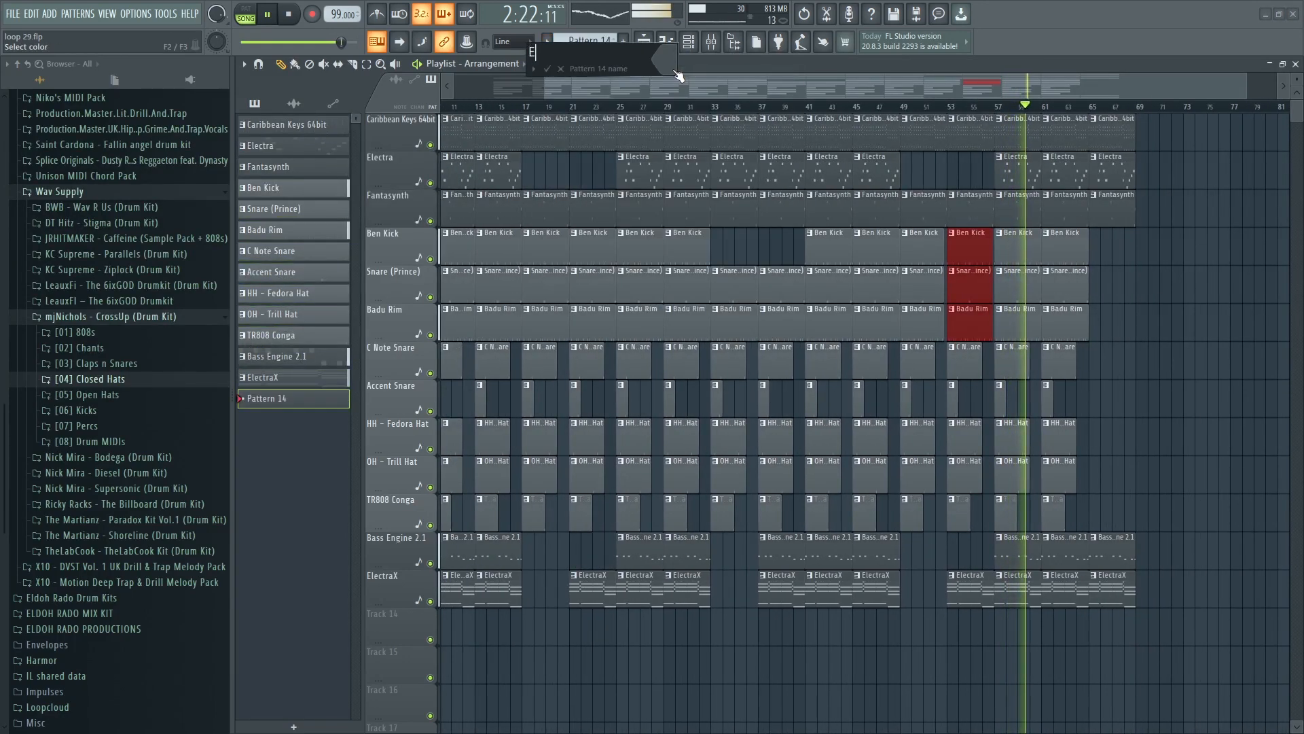
pyautogui.write('nd')
pyautogui.click(678, 75)
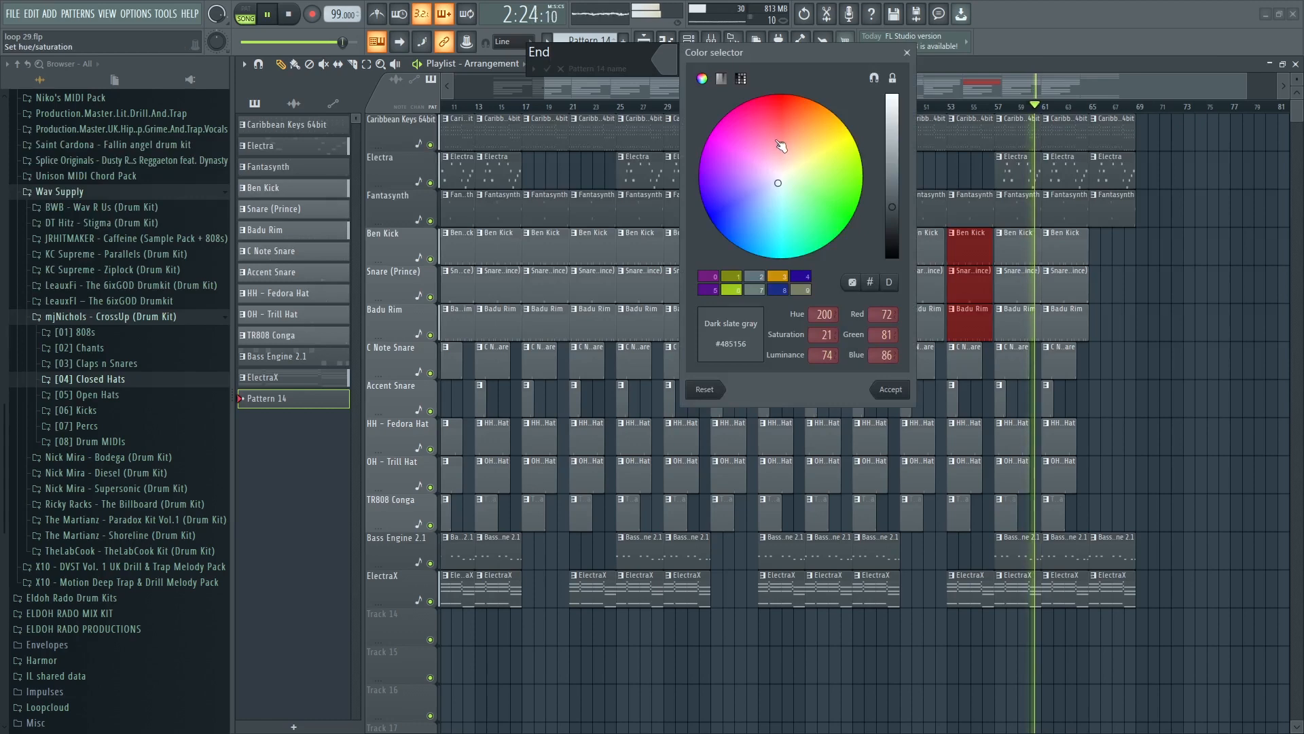
pyautogui.click(883, 390)
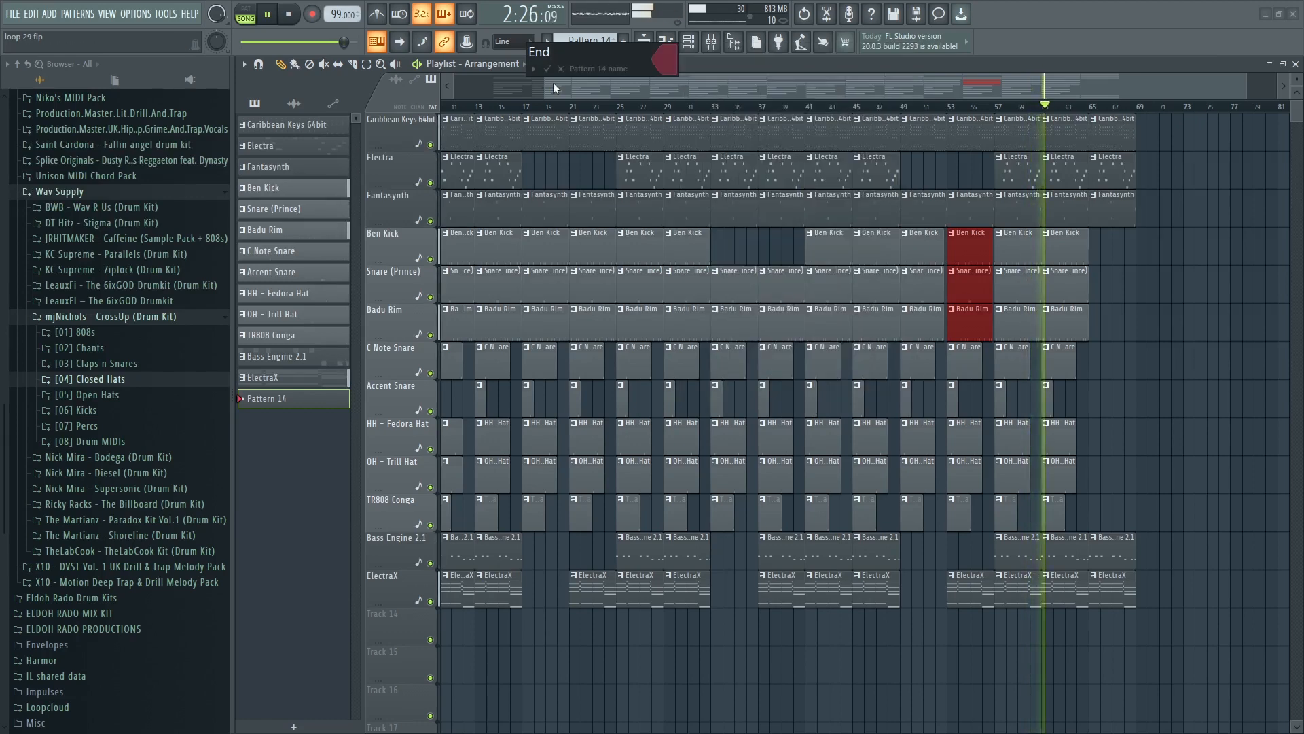
pyautogui.press('Return')
pyautogui.click(1142, 322)
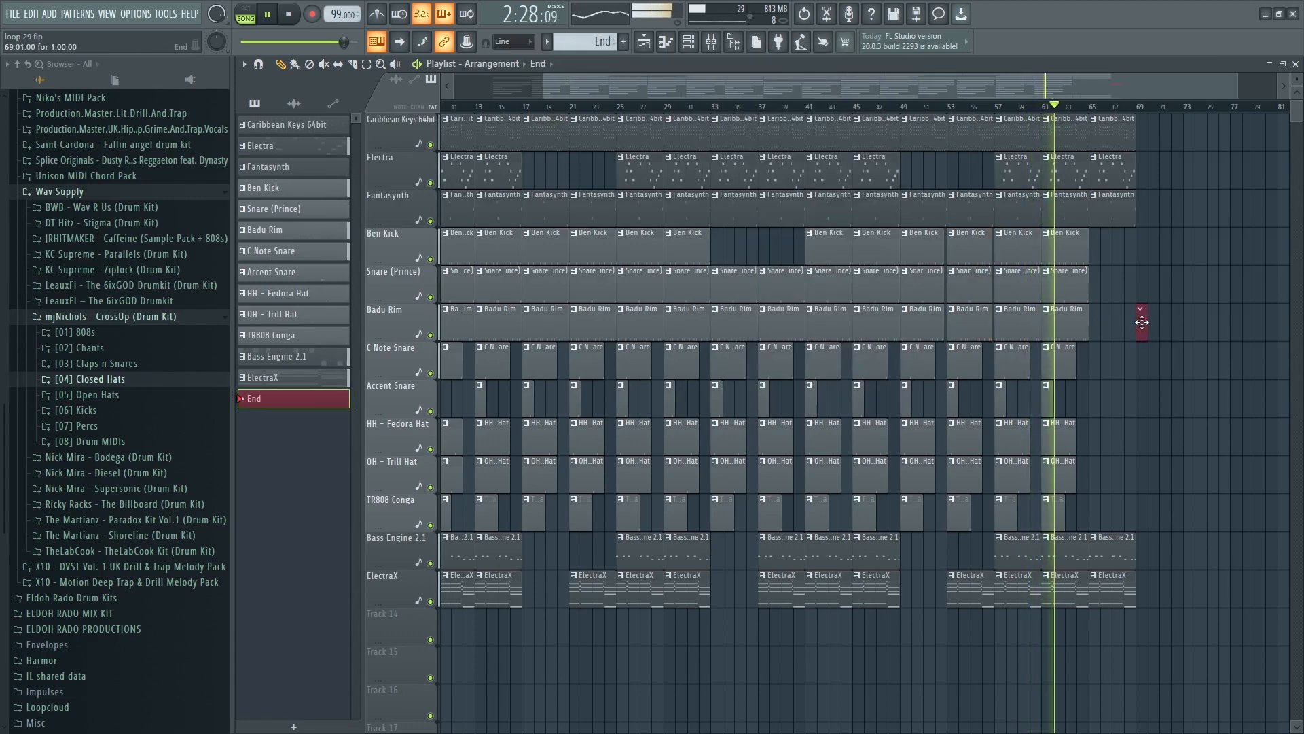
pyautogui.moveTo(1152, 316); pyautogui.dragTo(1161, 317)
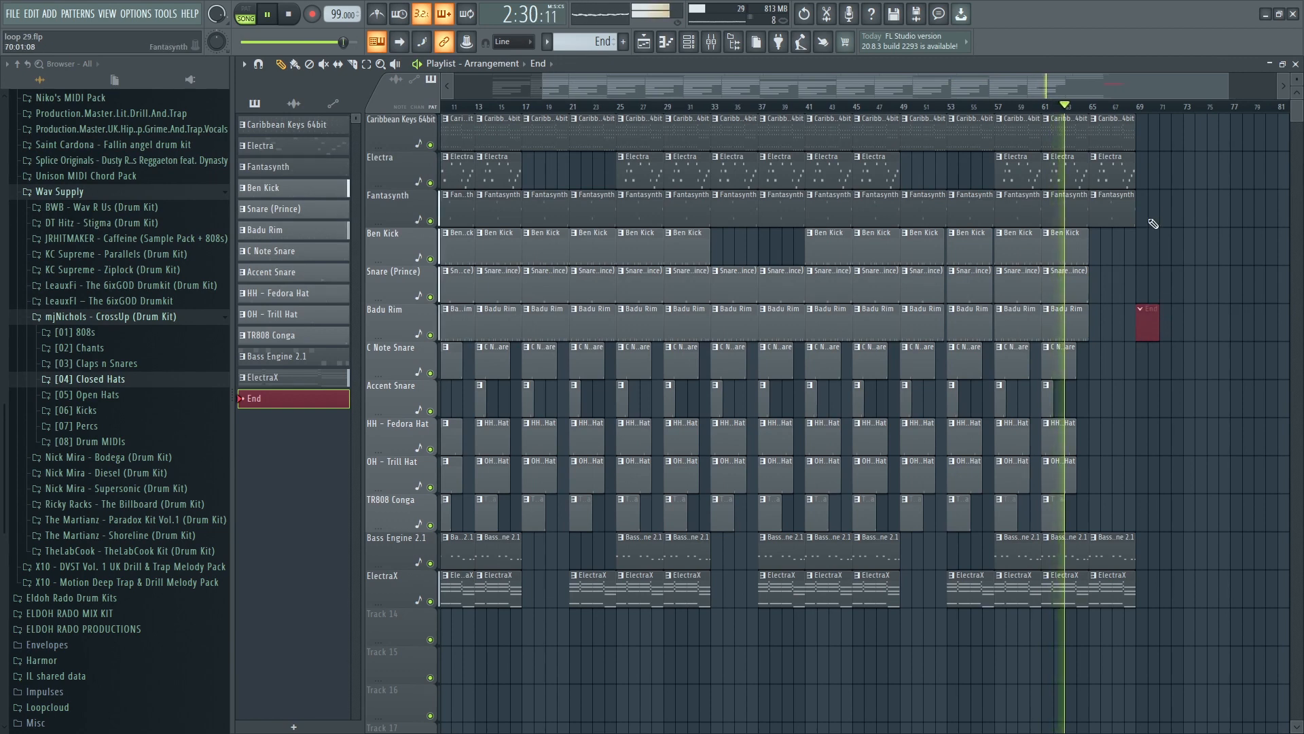